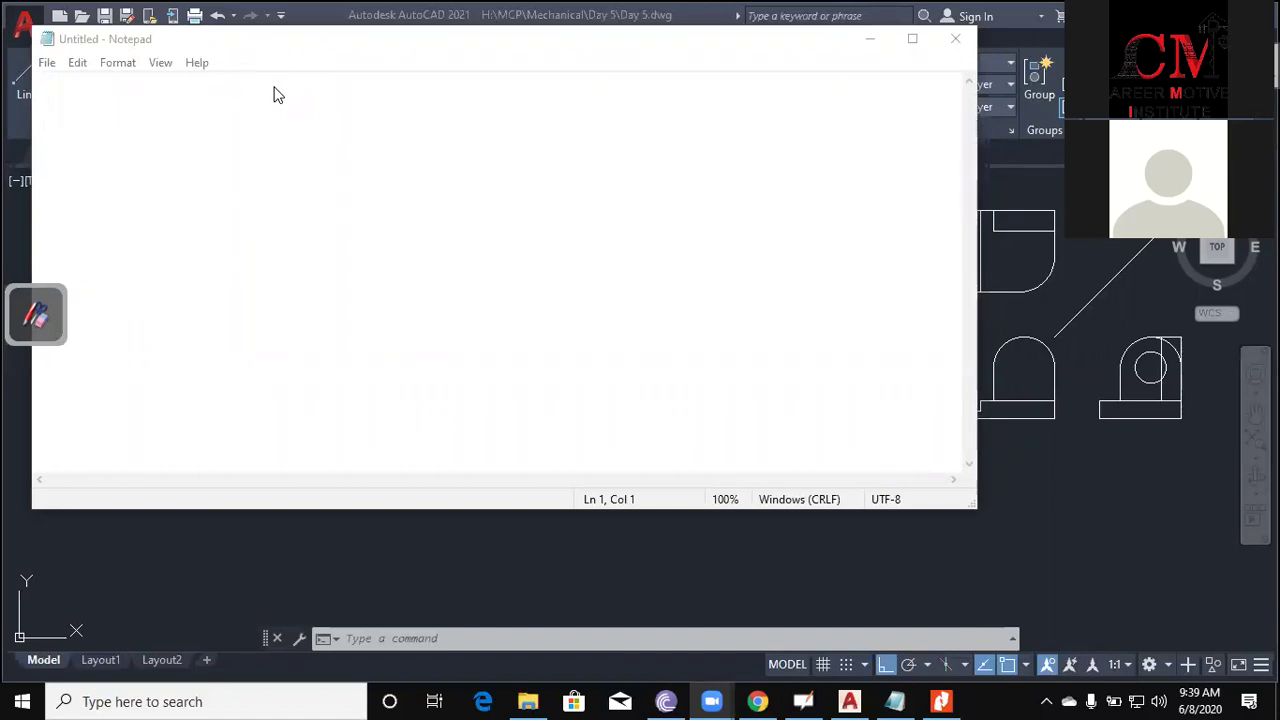
Bring Notepad to the front, move it right and down, and clear the typed 'Draw'.
click(278, 95)
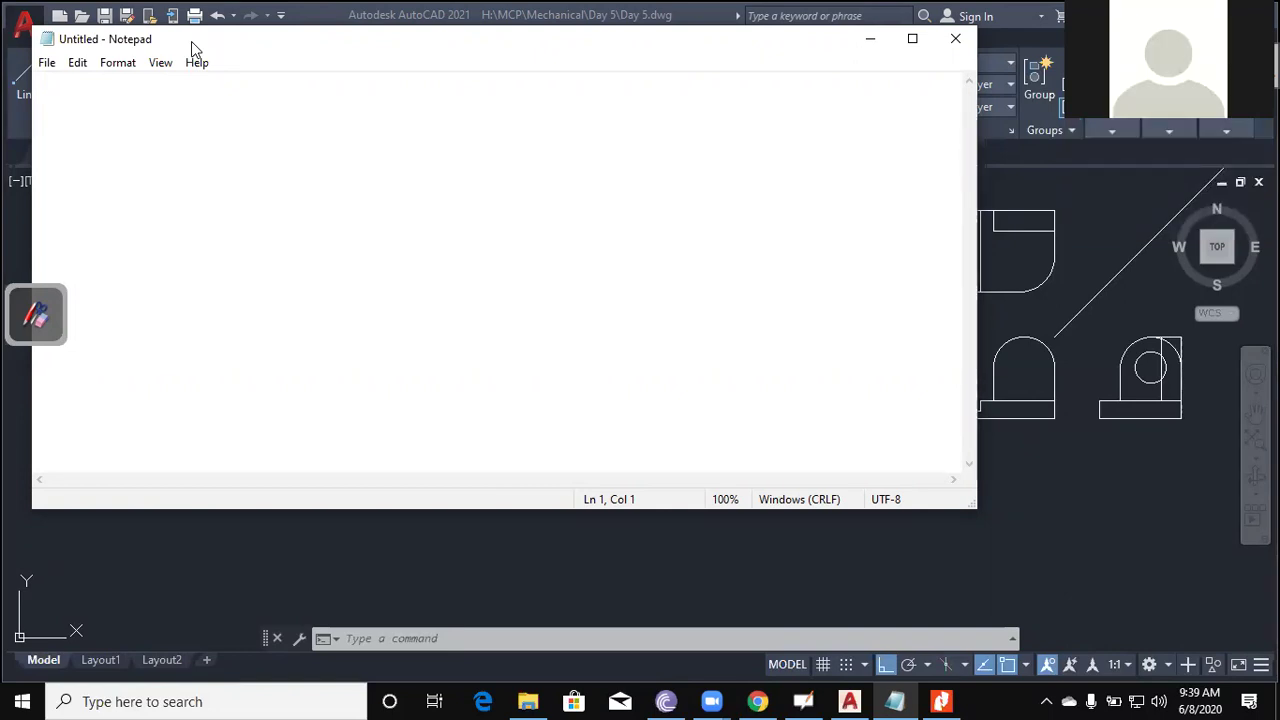
drag(711, 57, 868, 93)
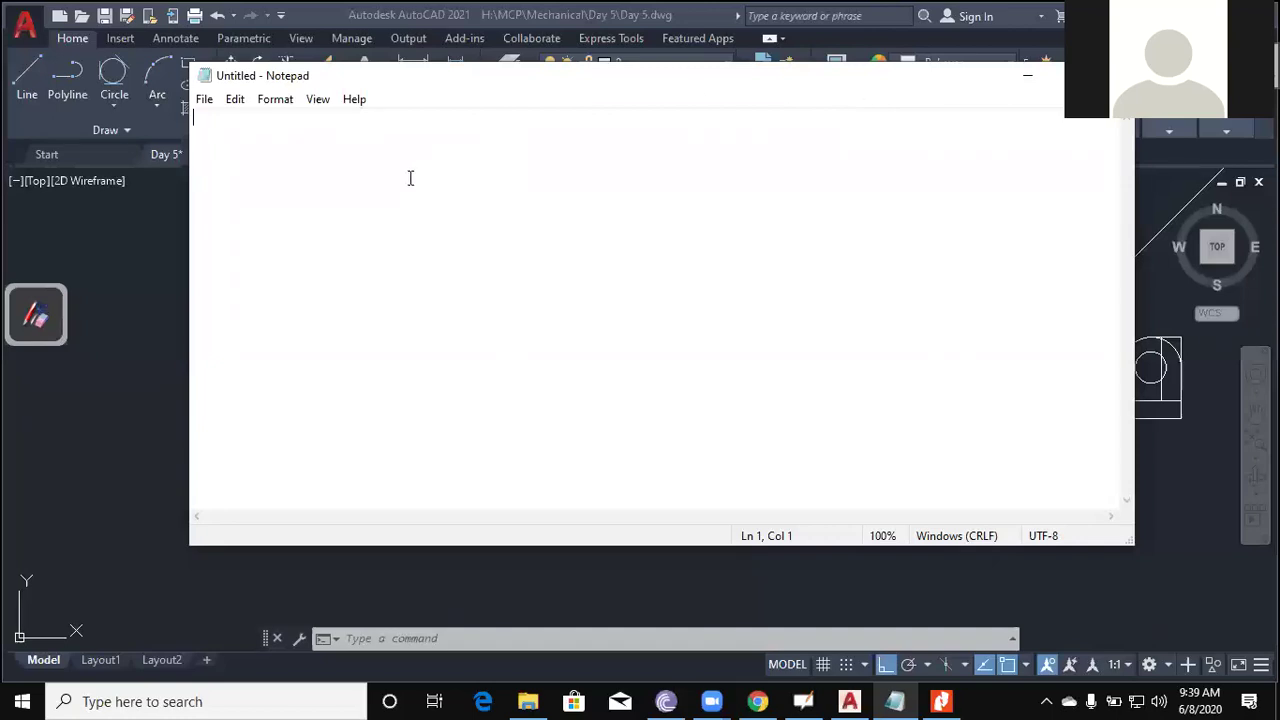
text(Draw)
key(BackSpace)
key(BackSpace)
key(BackSpace)
key(BackSpace)
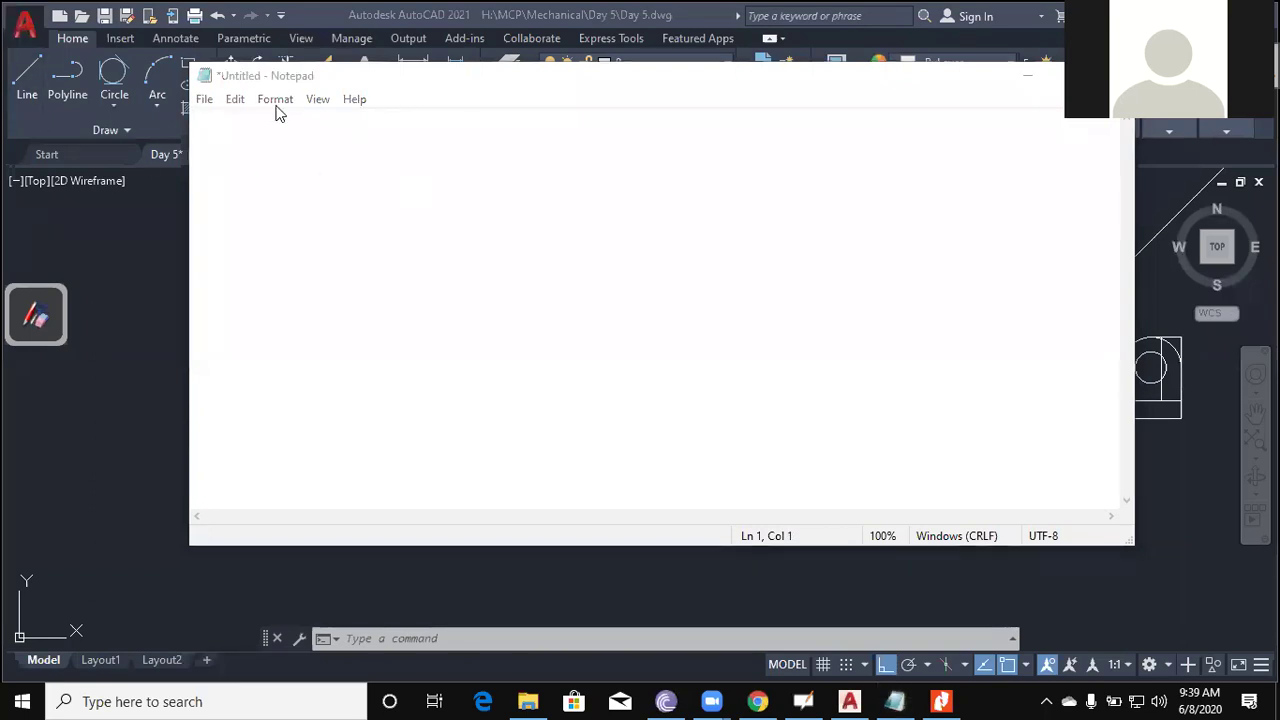
In the Font dialog, choose the Cooper font, Black style, size 20, and apply it.
click(276, 102)
click(298, 141)
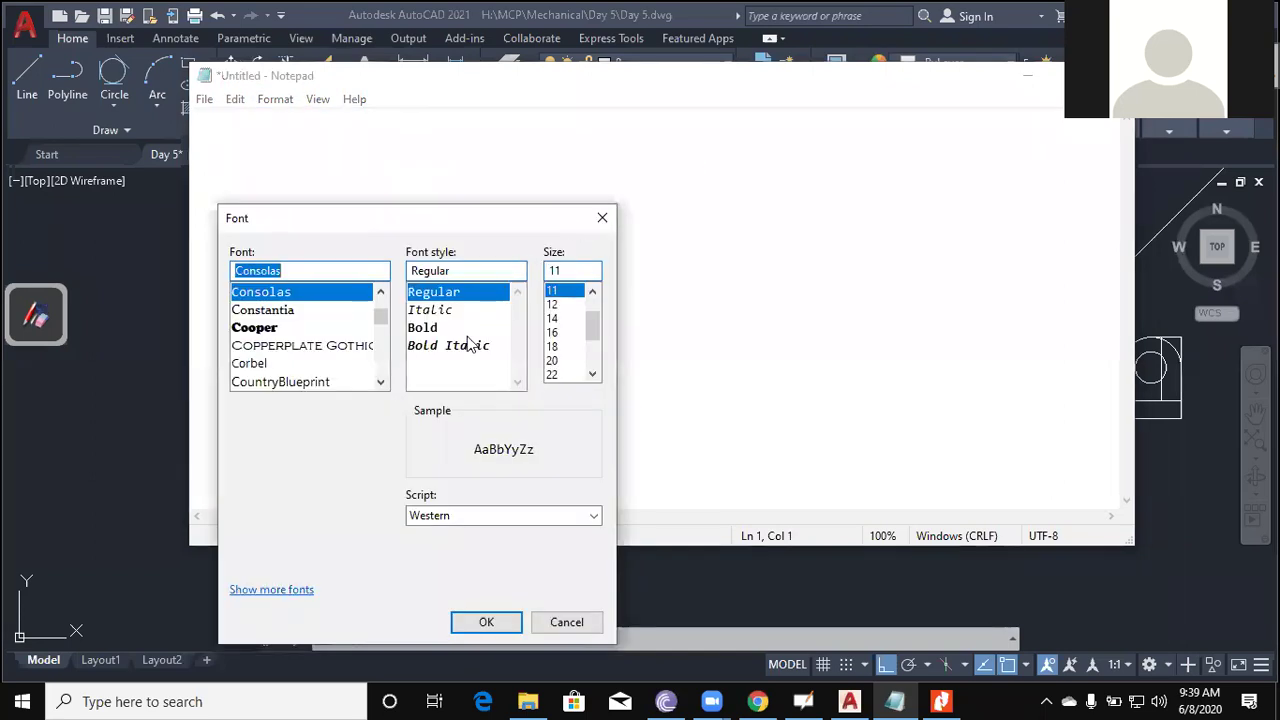
click(304, 332)
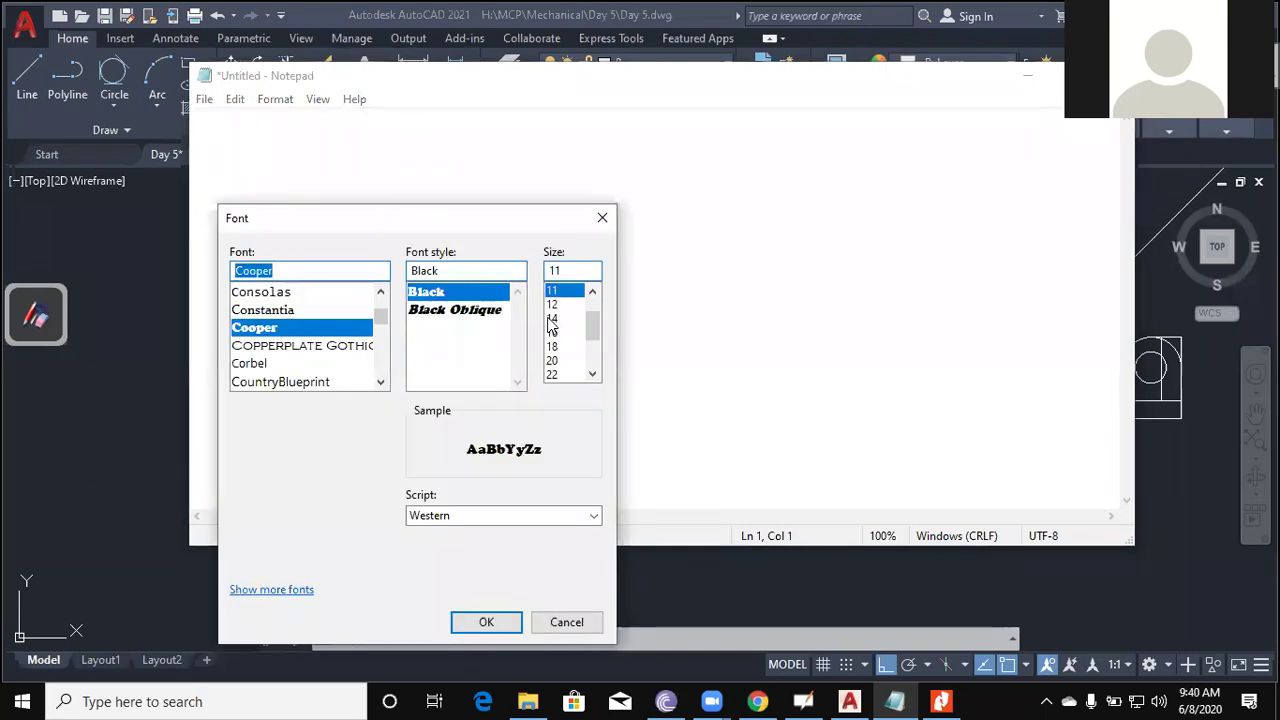
click(555, 361)
click(486, 621)
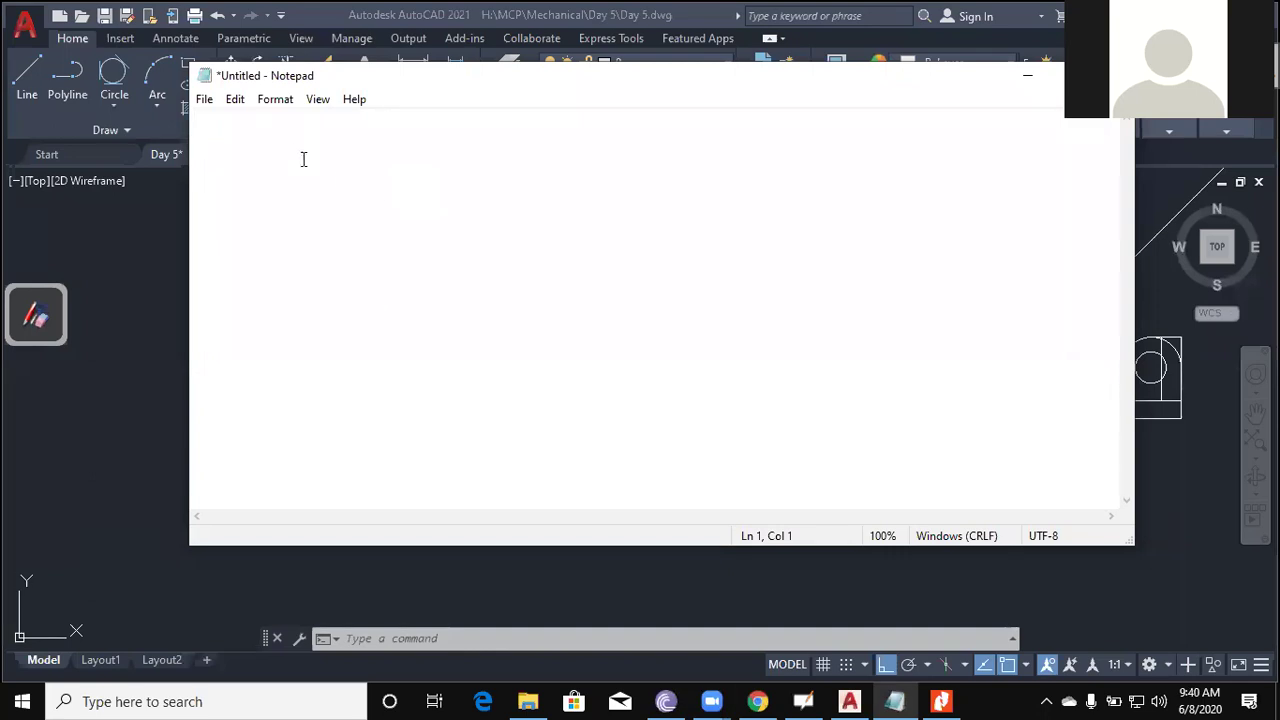
Type the lines 'Draw Toolbar', 'Construction Line- XL', 'Ray Line-Ray', then 'Properties Tollbar' lower down.
text(Draw Toolbar)
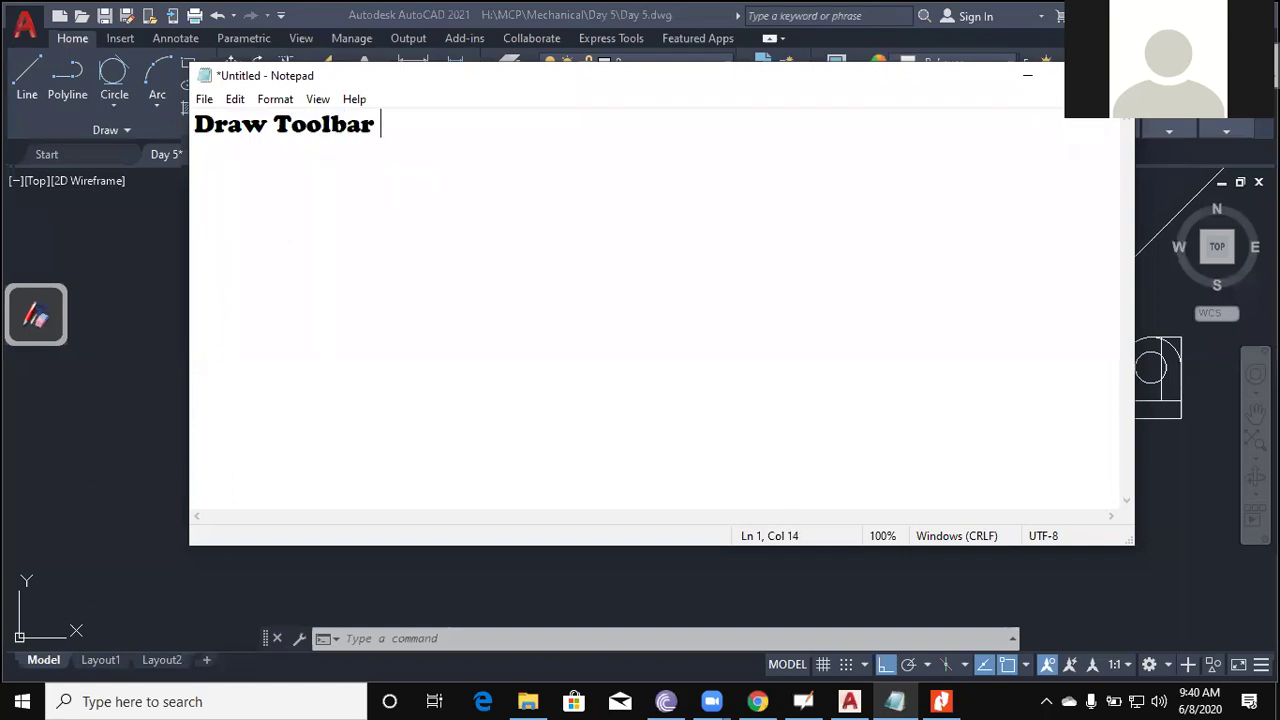
key(Return)
text(Constr)
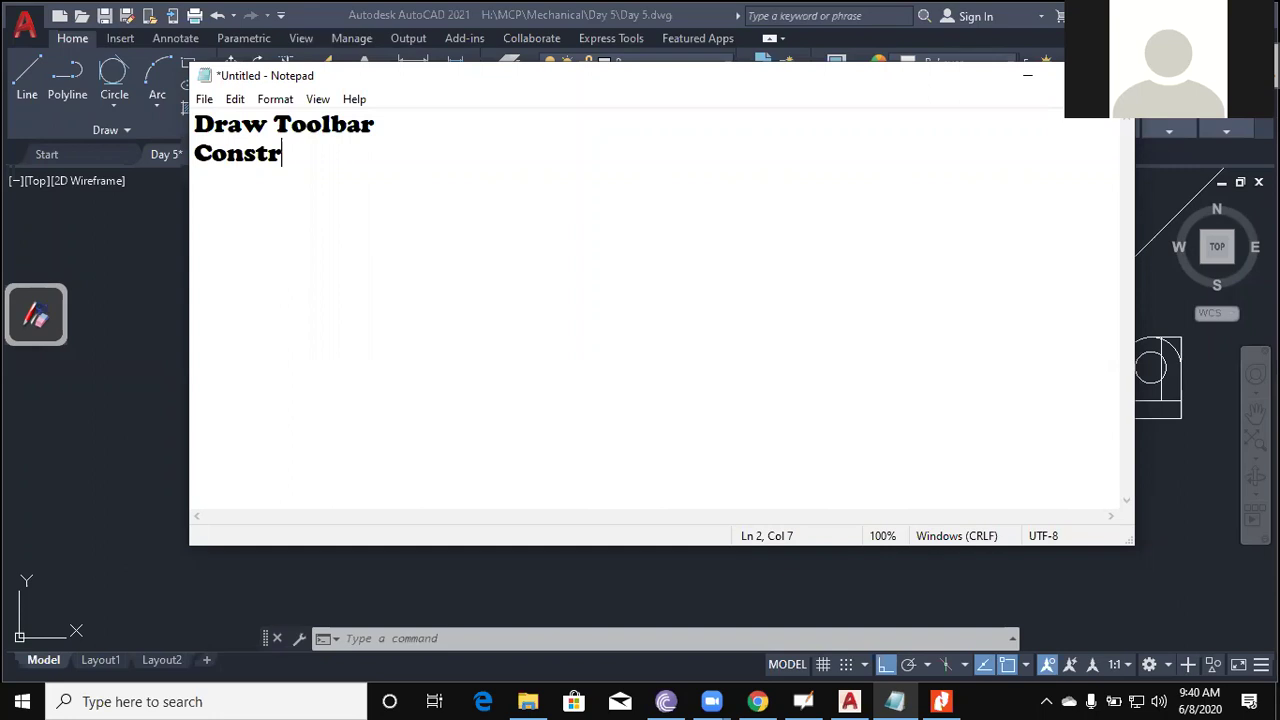
text(uction Line- XL)
key(Return)
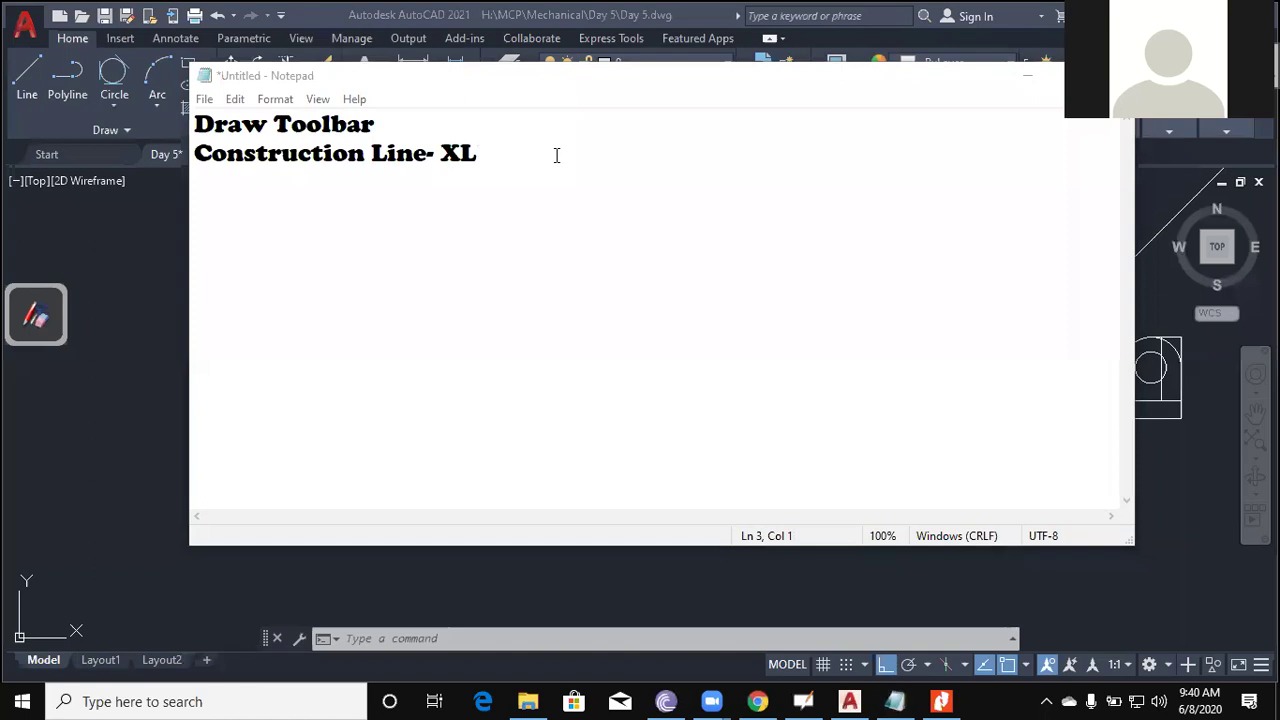
text(Ray Line-Ray)
key(Return)
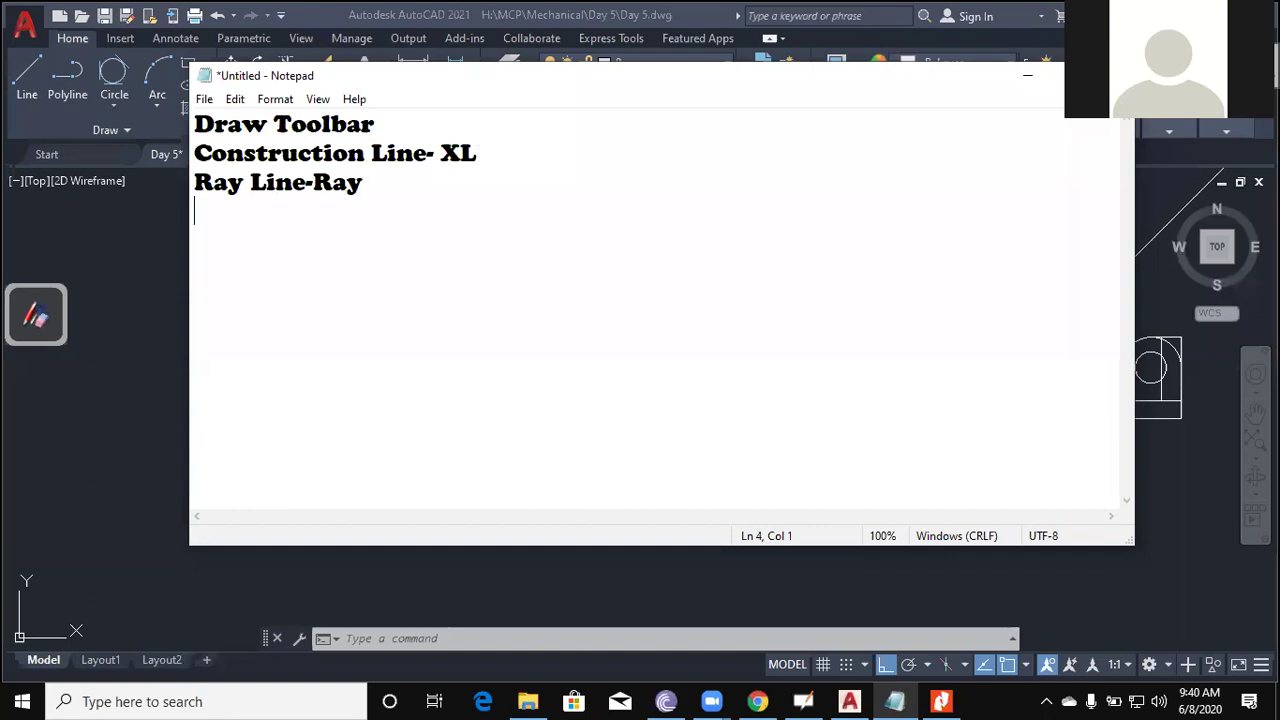
key(Return)
key(Return)
key(Return)
text(Properties Tollbar)
key(Return)
Type the shortcut list 'Ctl1,Mo,Pr,Ch' under the heading, fixing typos along the way.
text(Ctl)
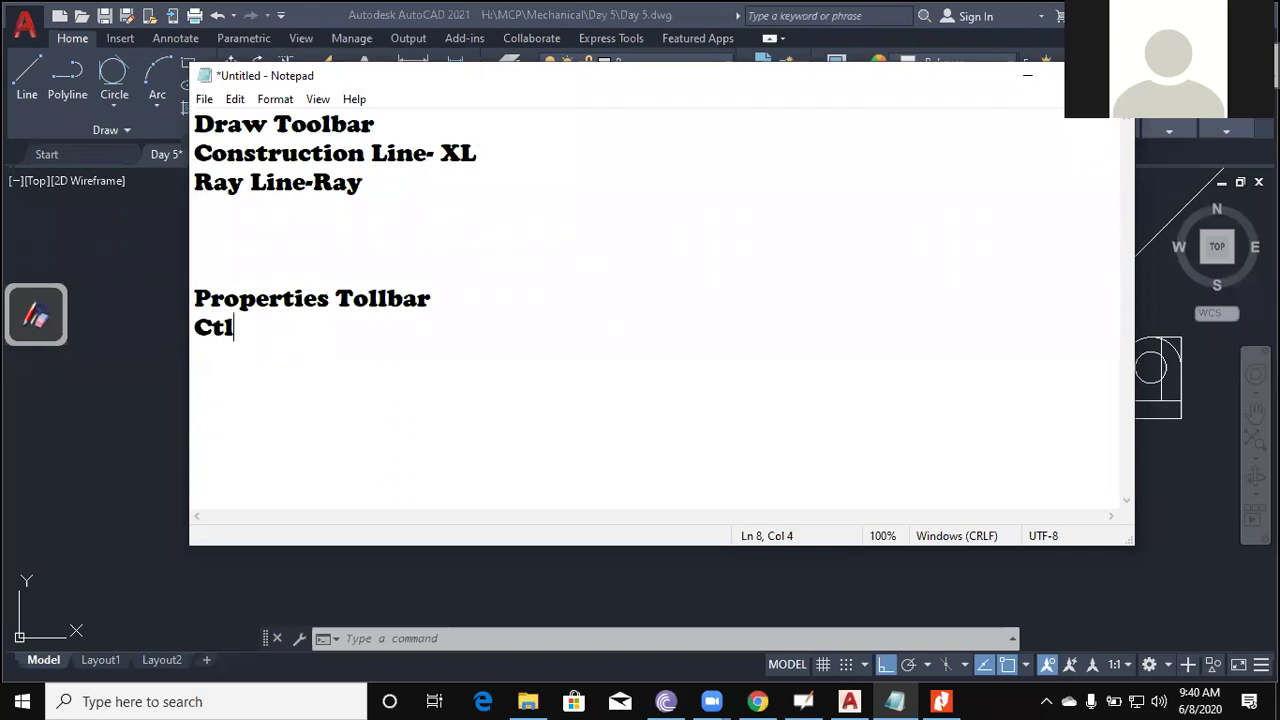
text(1)
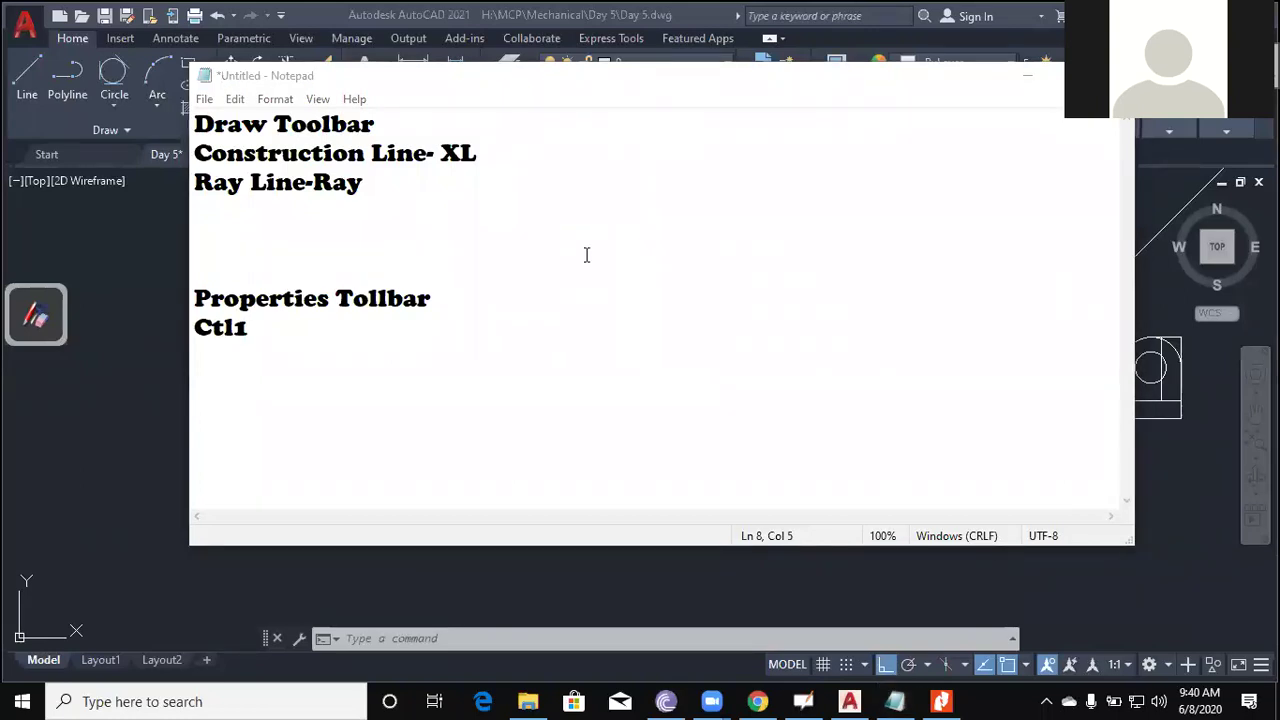
click(266, 328)
text(,)
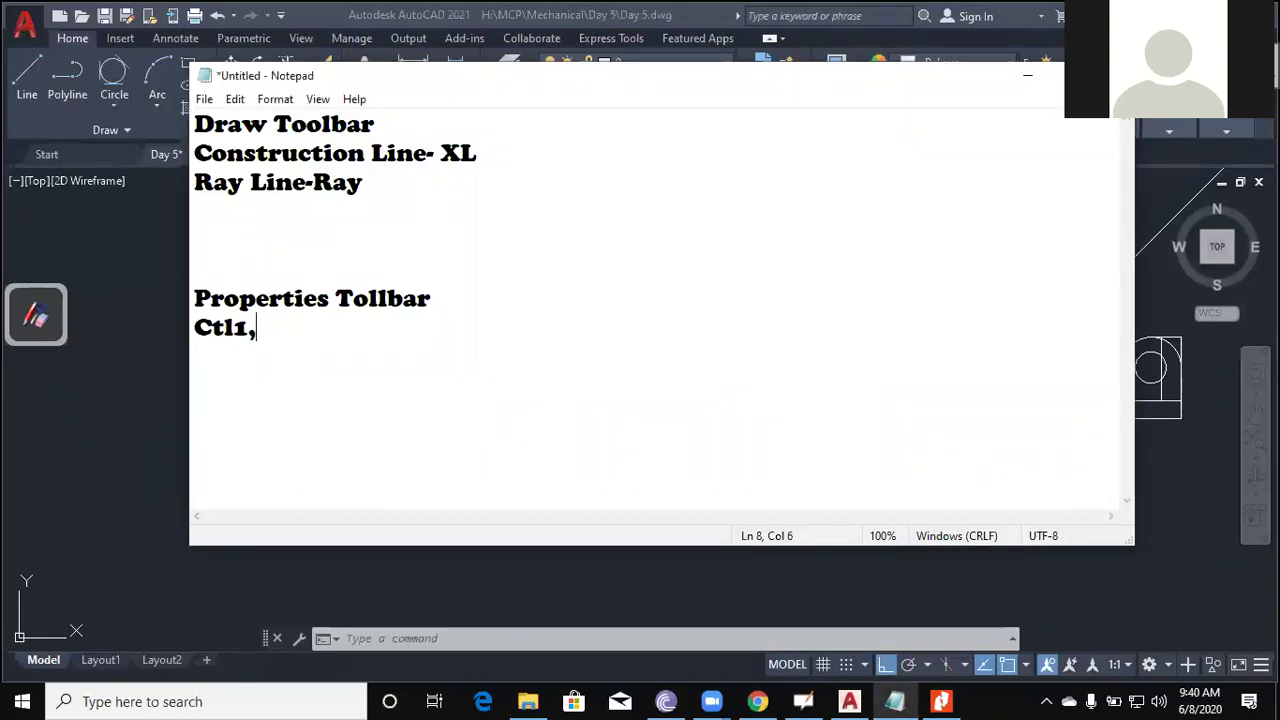
text(N)
key(BackSpace)
text(Mo P)
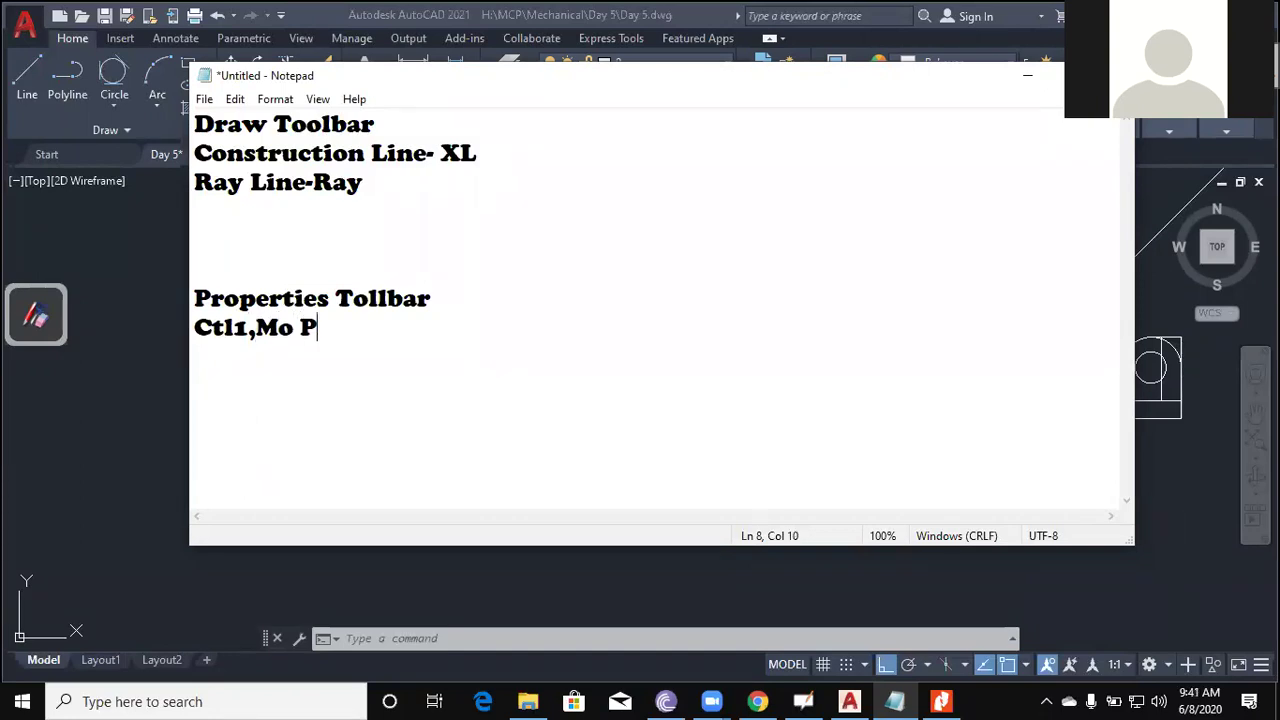
key(BackSpace)
key(BackSpace)
text(,Pr,Ch)
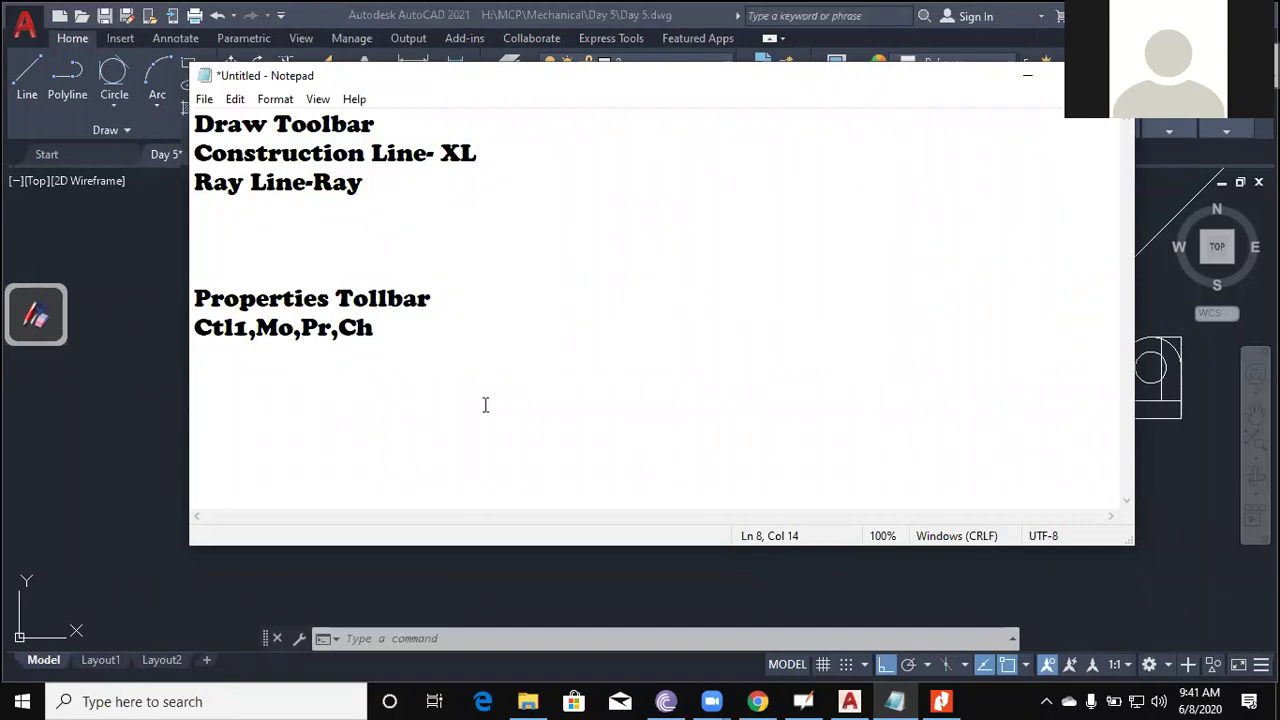
Correct 'Tollbar' to 'Toolbar' and add a 'Match Properties -Ma' line below the shortcuts.
click(378, 297)
key(BackSpace)
text(o)
click(477, 297)
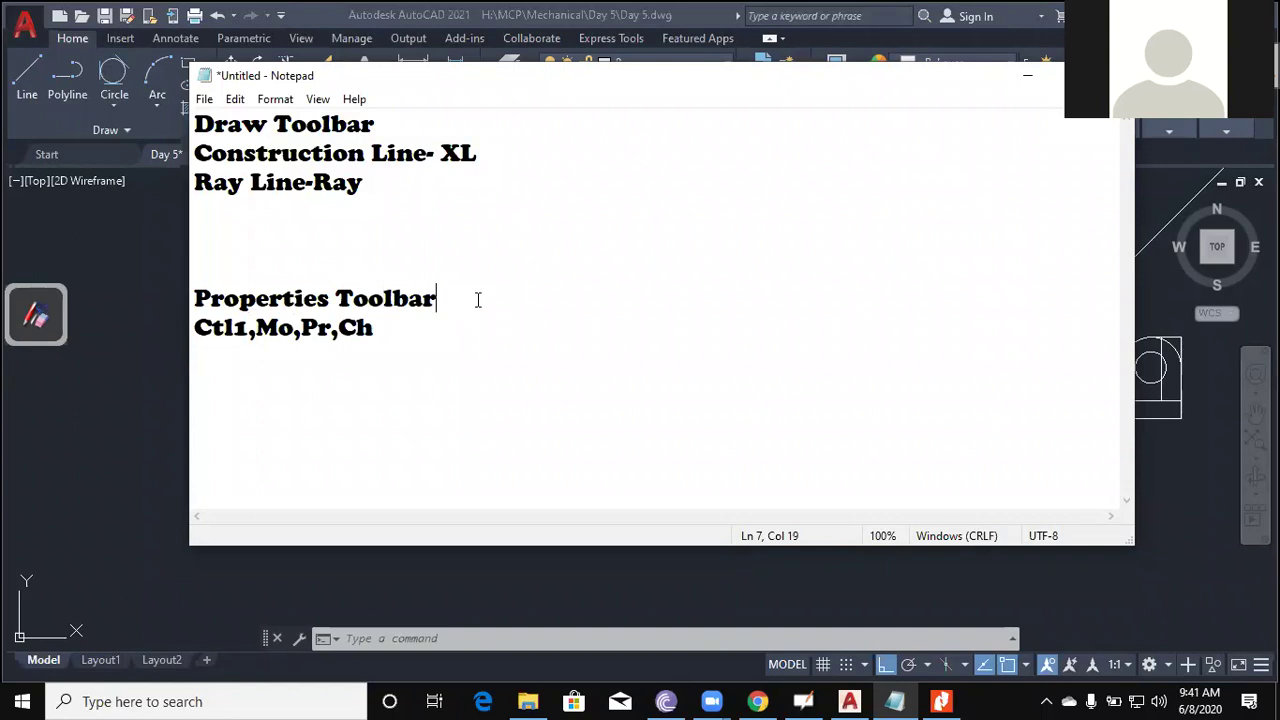
key(Return)
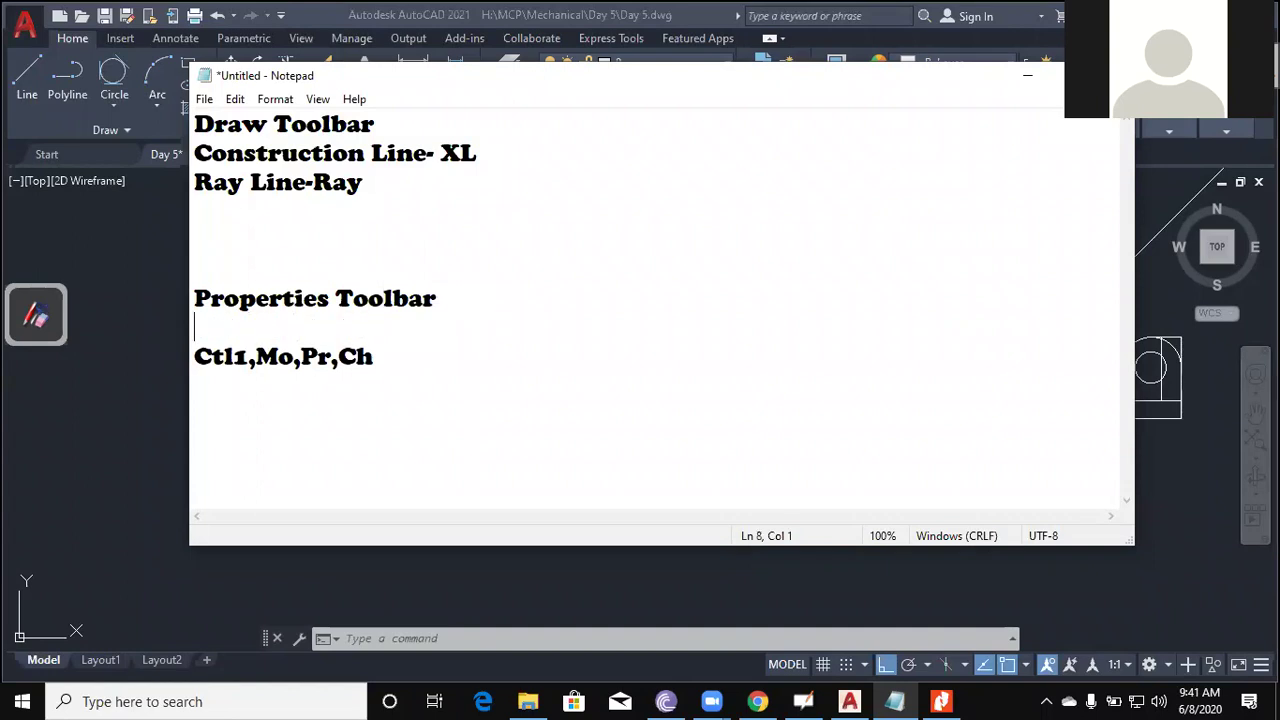
click(423, 367)
key(Return)
text(Match Properties Ma)
key(BackSpace)
key(BackSpace)
text(-Ma)
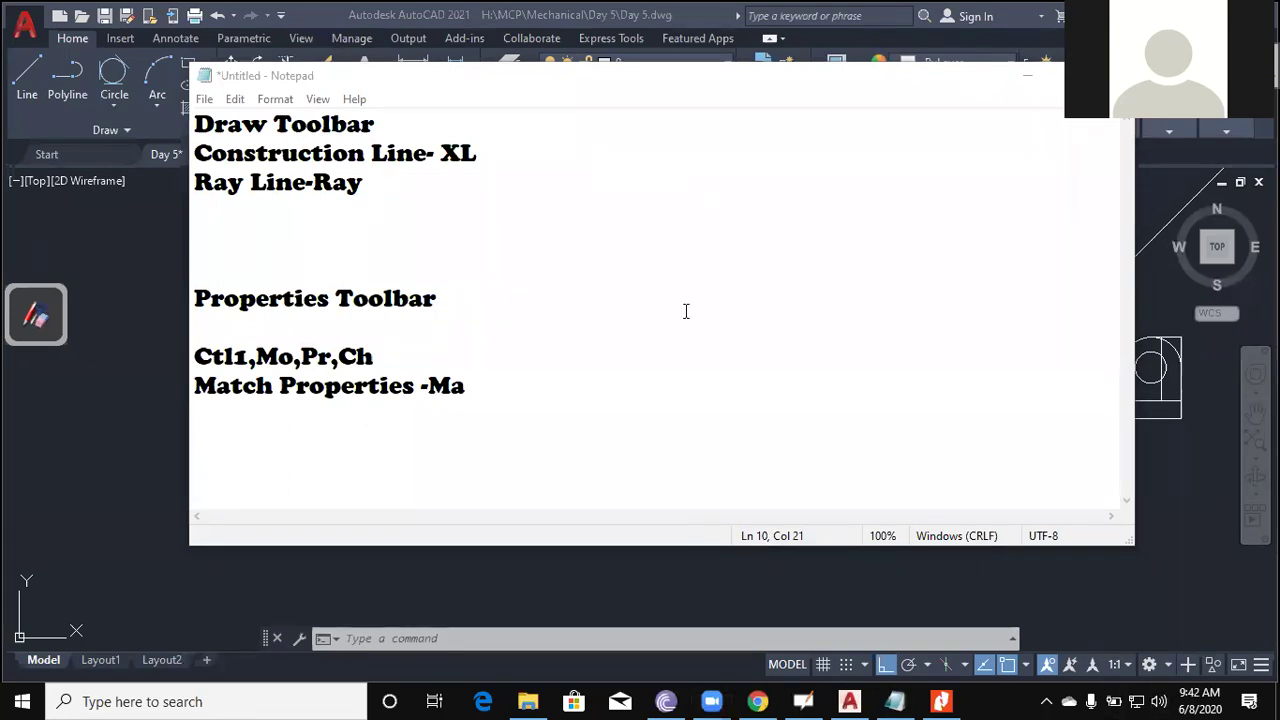
key(Up)
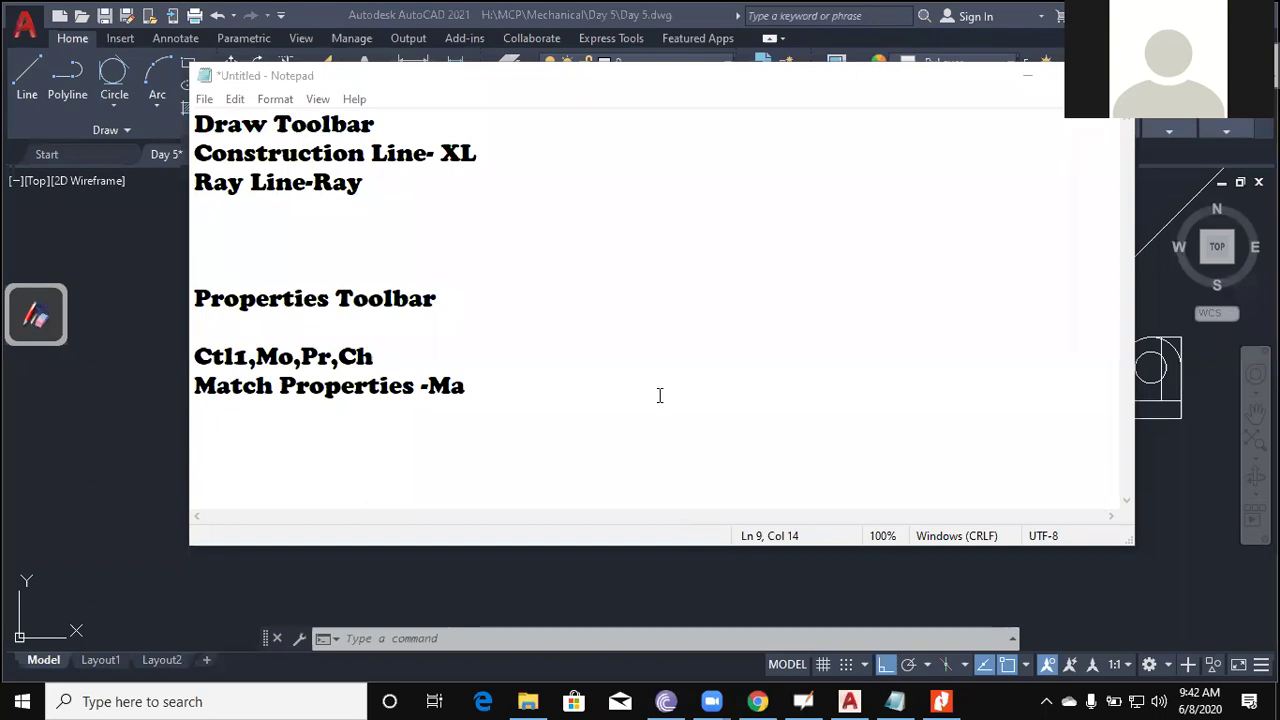
click(1027, 76)
middle_drag(947, 170, 614, 371)
scroll(543, 346, up, 2)
scroll(854, 357, down, 3)
middle_drag(854, 357, 512, 325)
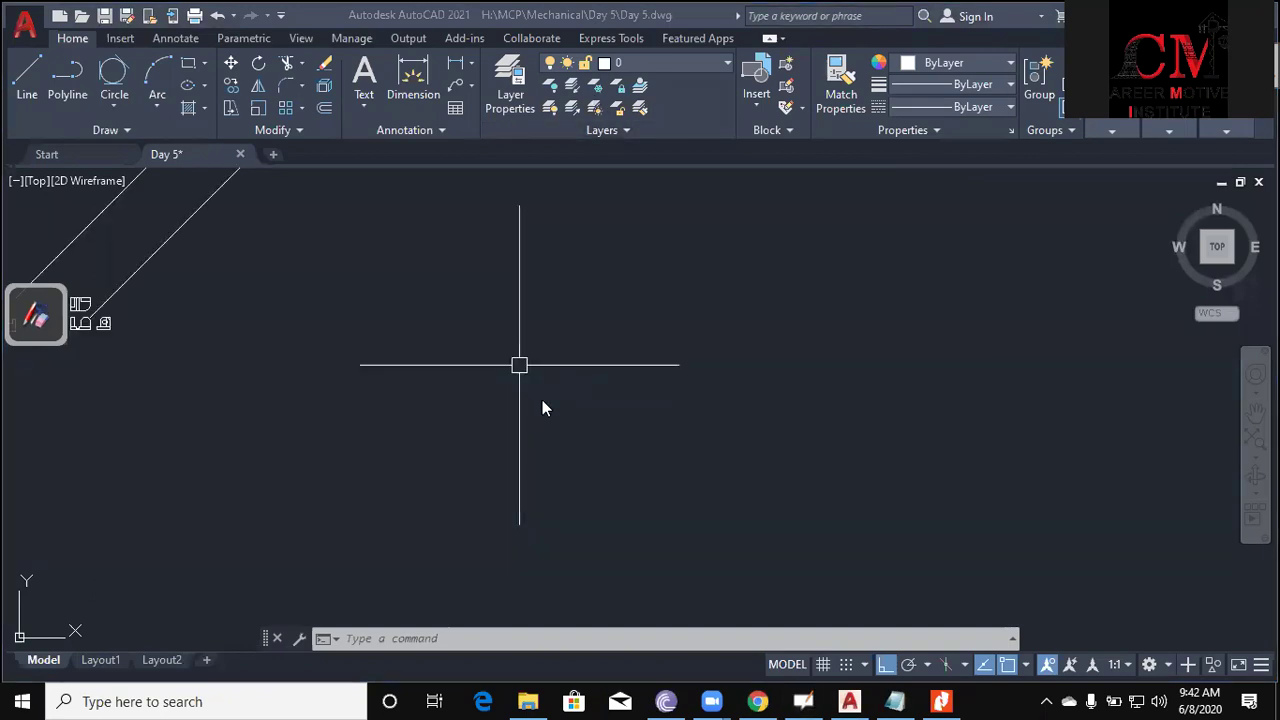
click(900, 699)
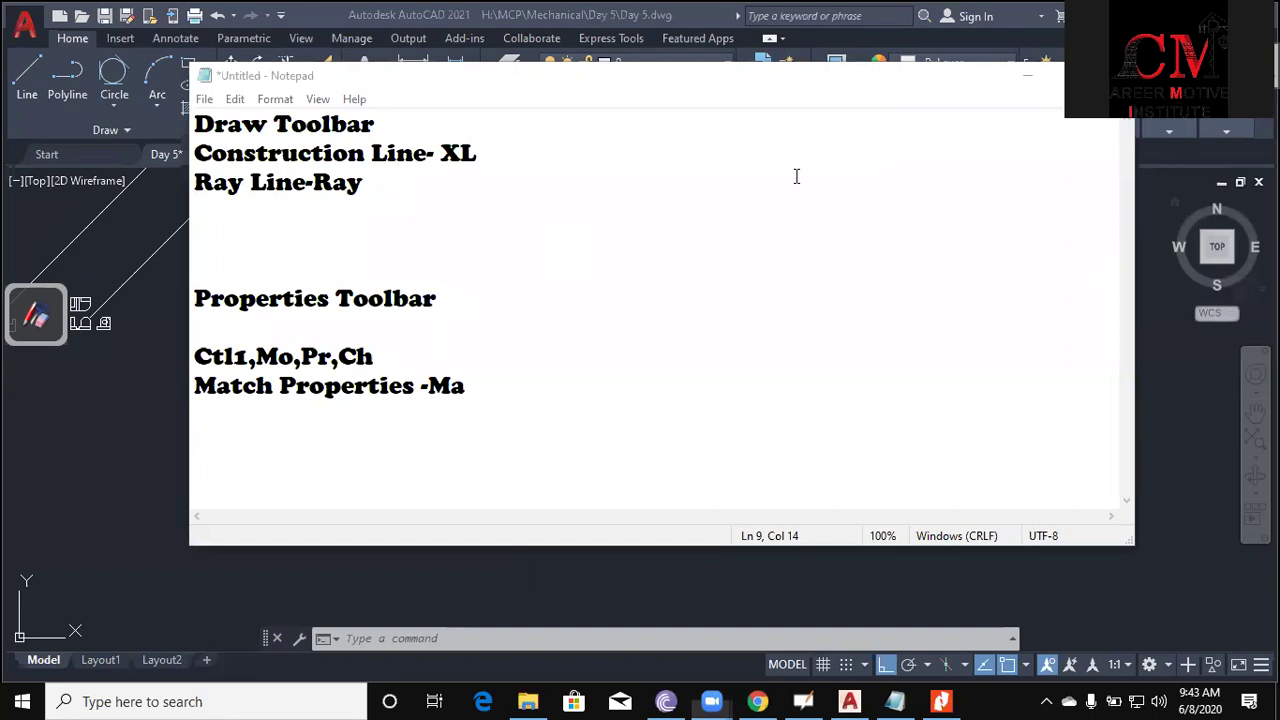
Dismiss Notepad's context menu and minimize Notepad so the AutoCAD Day 5 drawing shows.
right_click(686, 296)
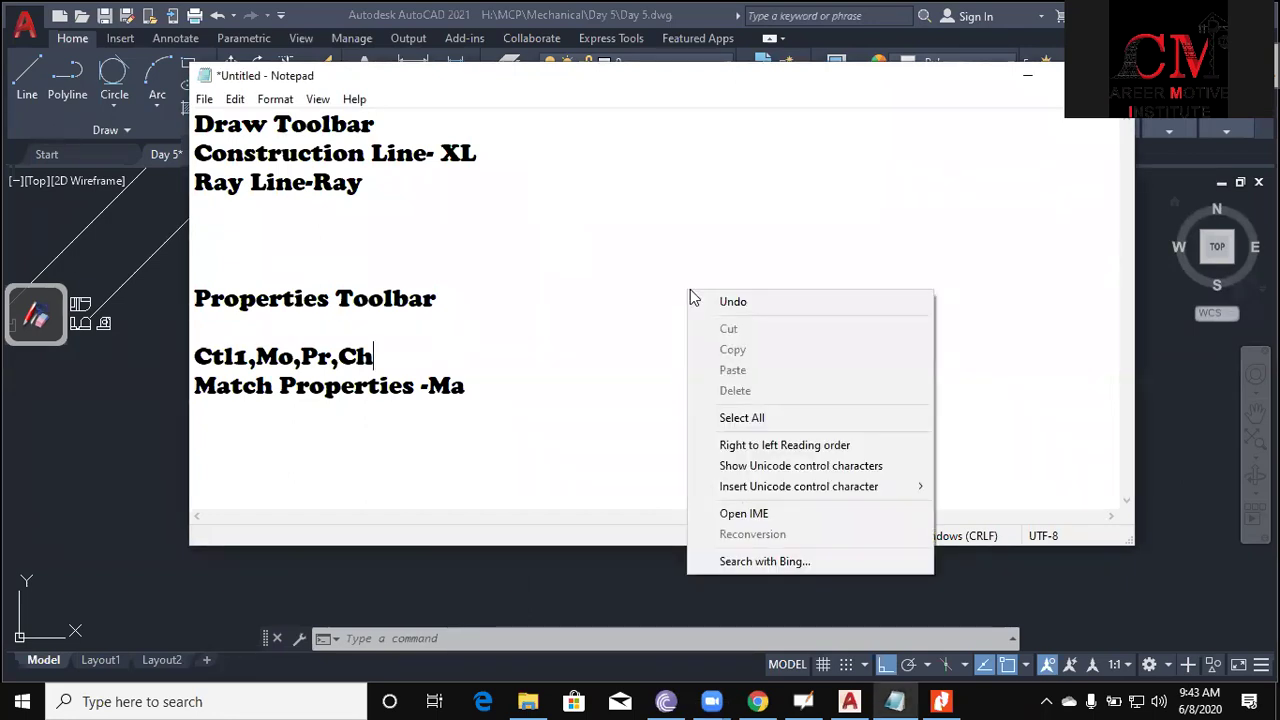
click(585, 229)
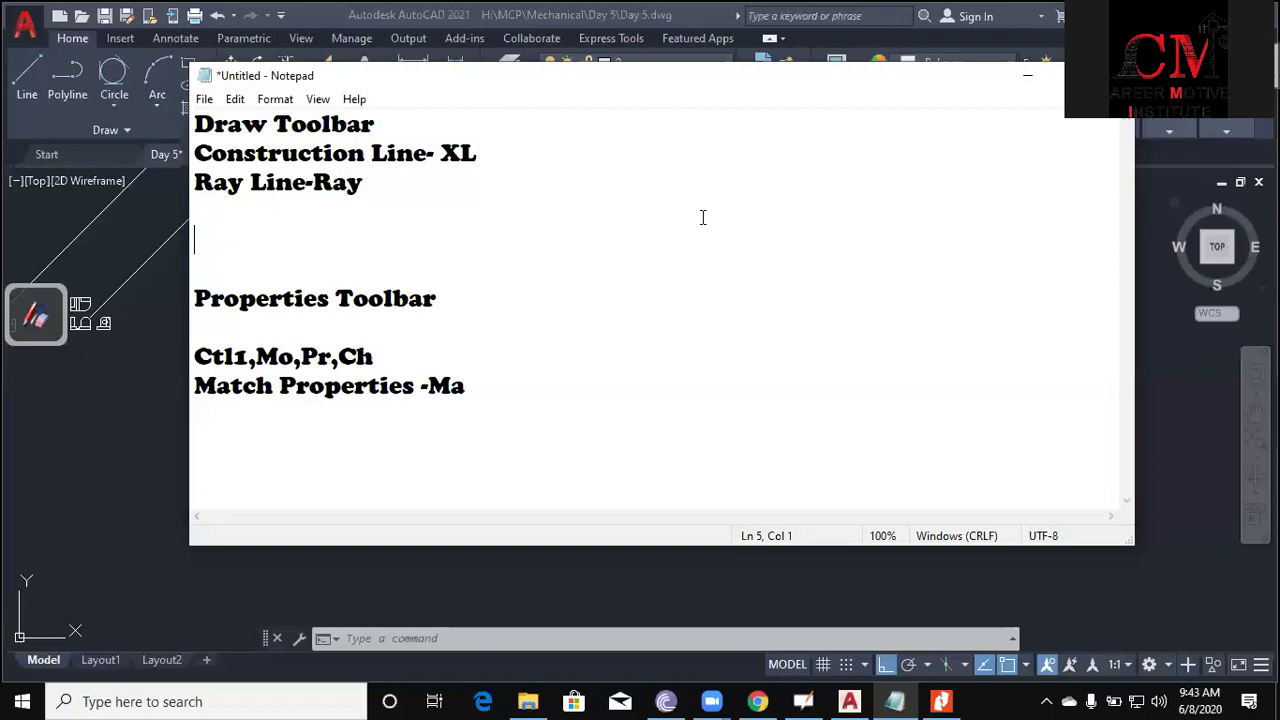
click(1025, 76)
middle_drag(675, 360, 700, 356)
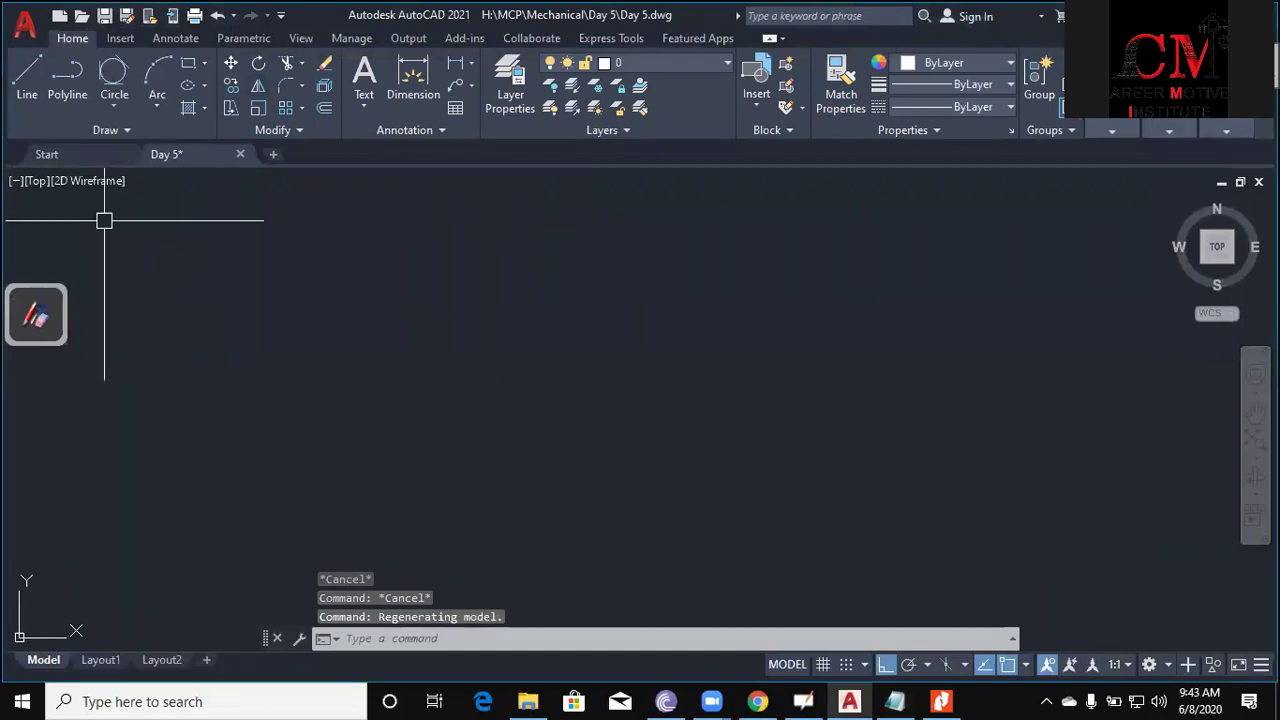
Start the XL construction-line command and highlight its options prompt in yellow.
text(x)
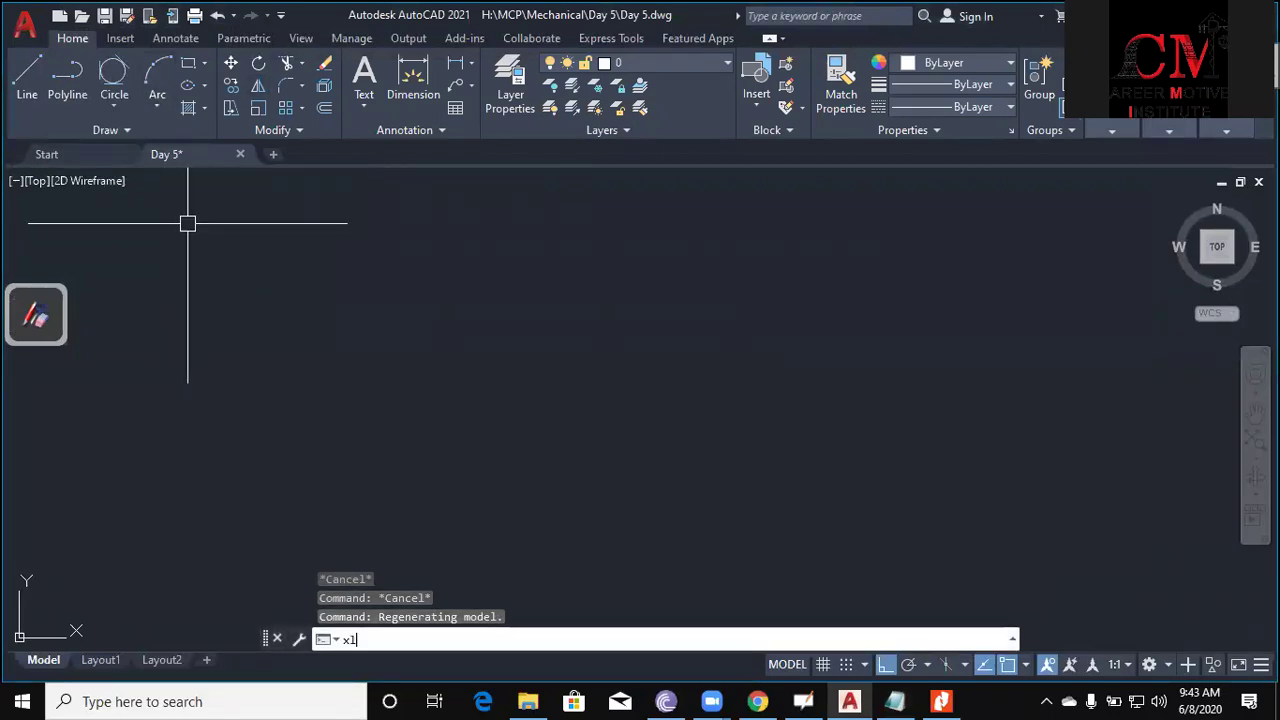
text(l)
key(Return)
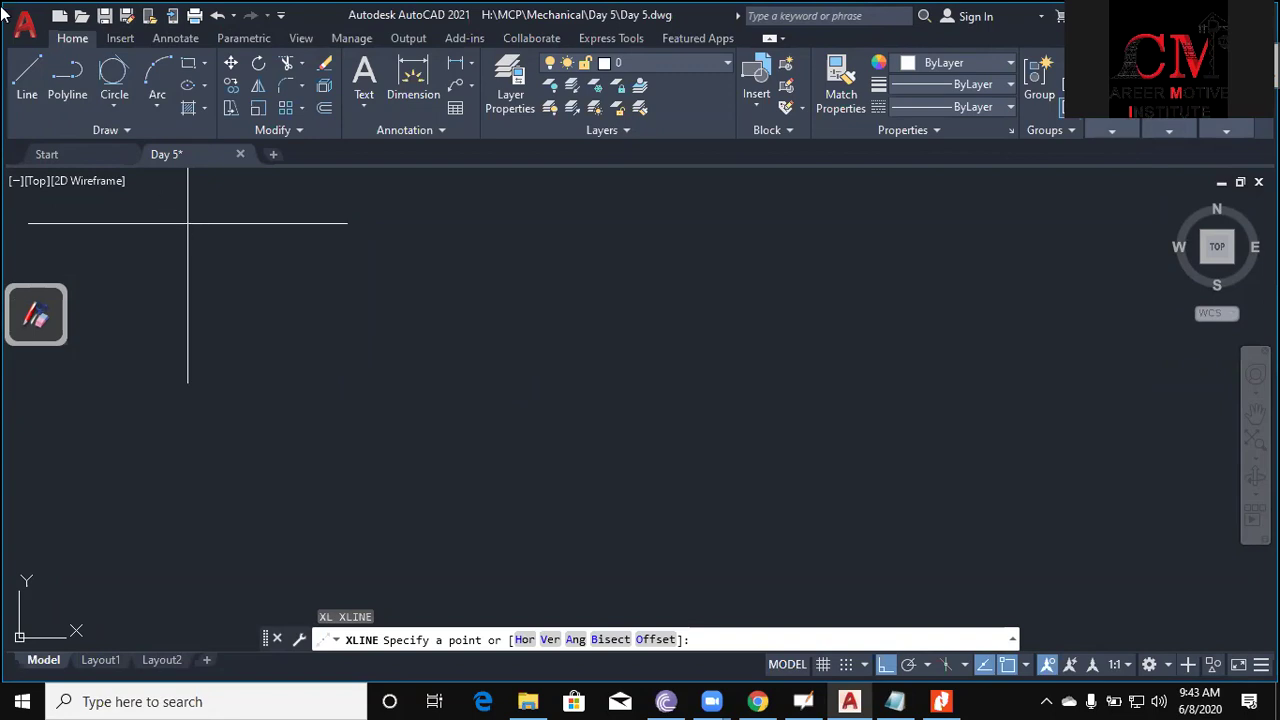
click(42, 298)
drag(175, 282, 1205, 215)
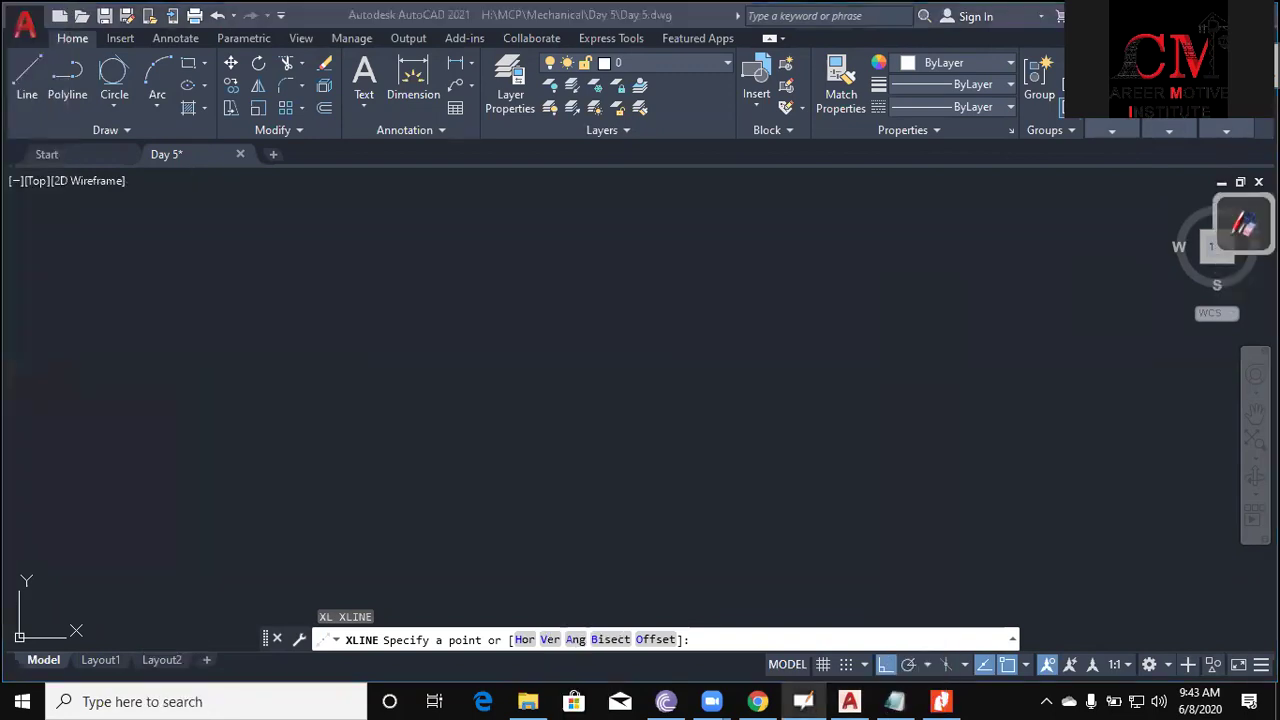
click(1211, 393)
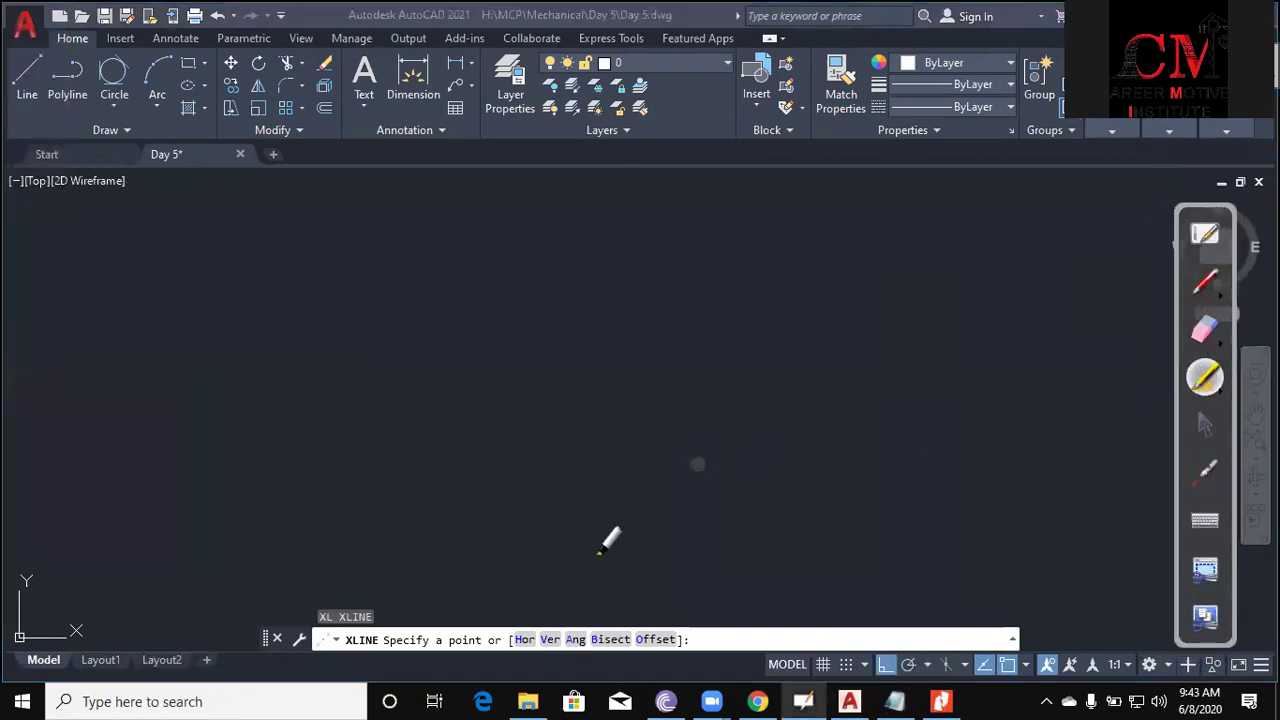
mouse_move(490, 640)
mouse_down()
mouse_move(684, 638)
mouse_move(476, 650)
mouse_up()
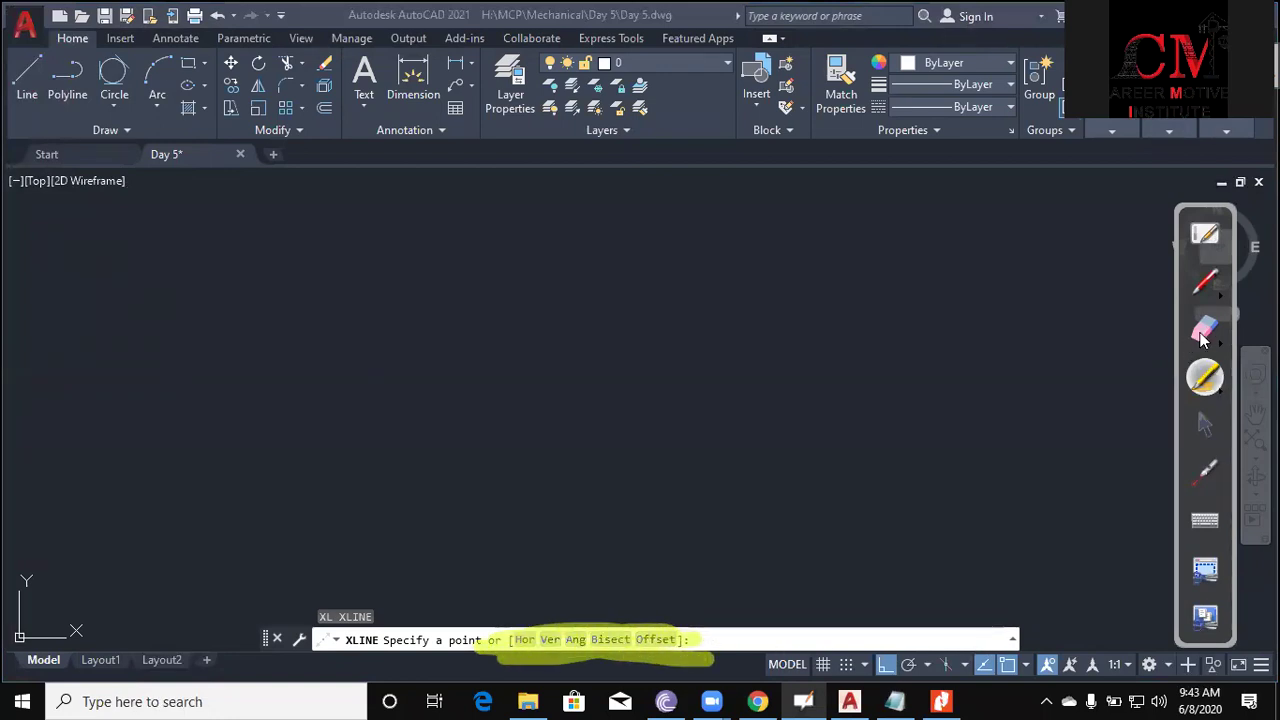
Erase the yellow highlight marks, leave annotation mode, and cancel the XLINE command.
click(1205, 330)
drag(585, 622, 829, 614)
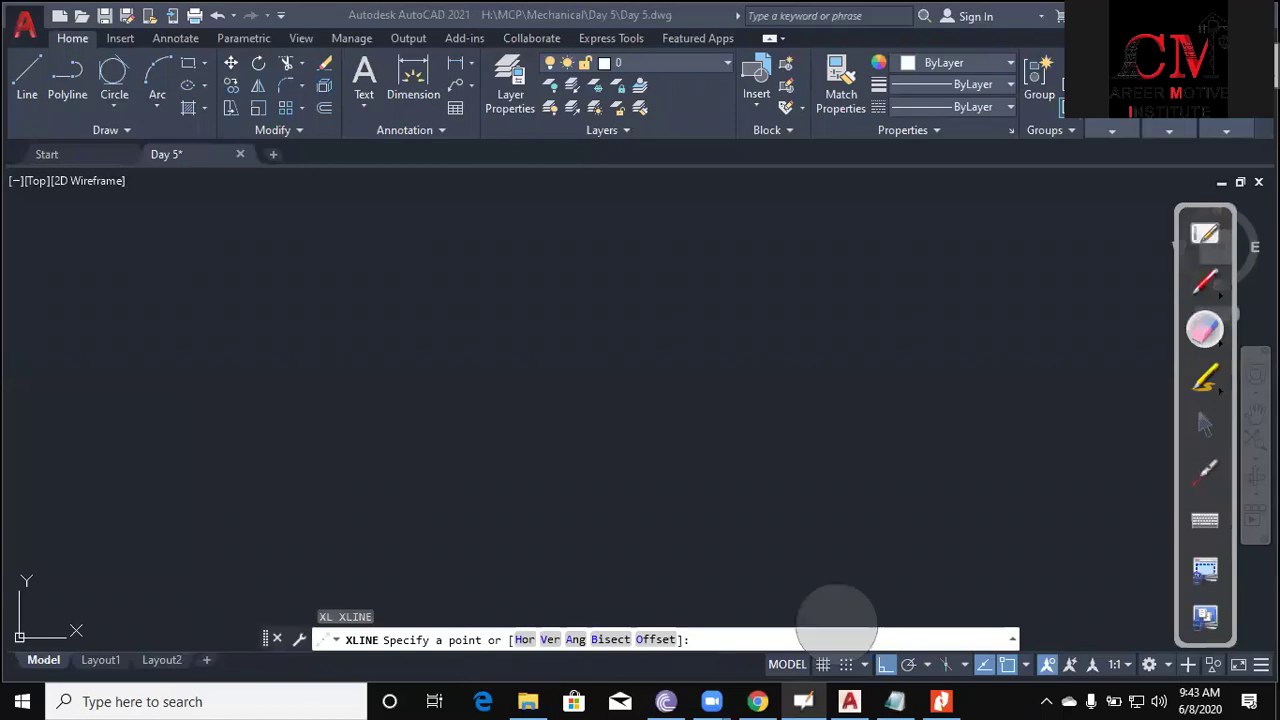
click(1203, 430)
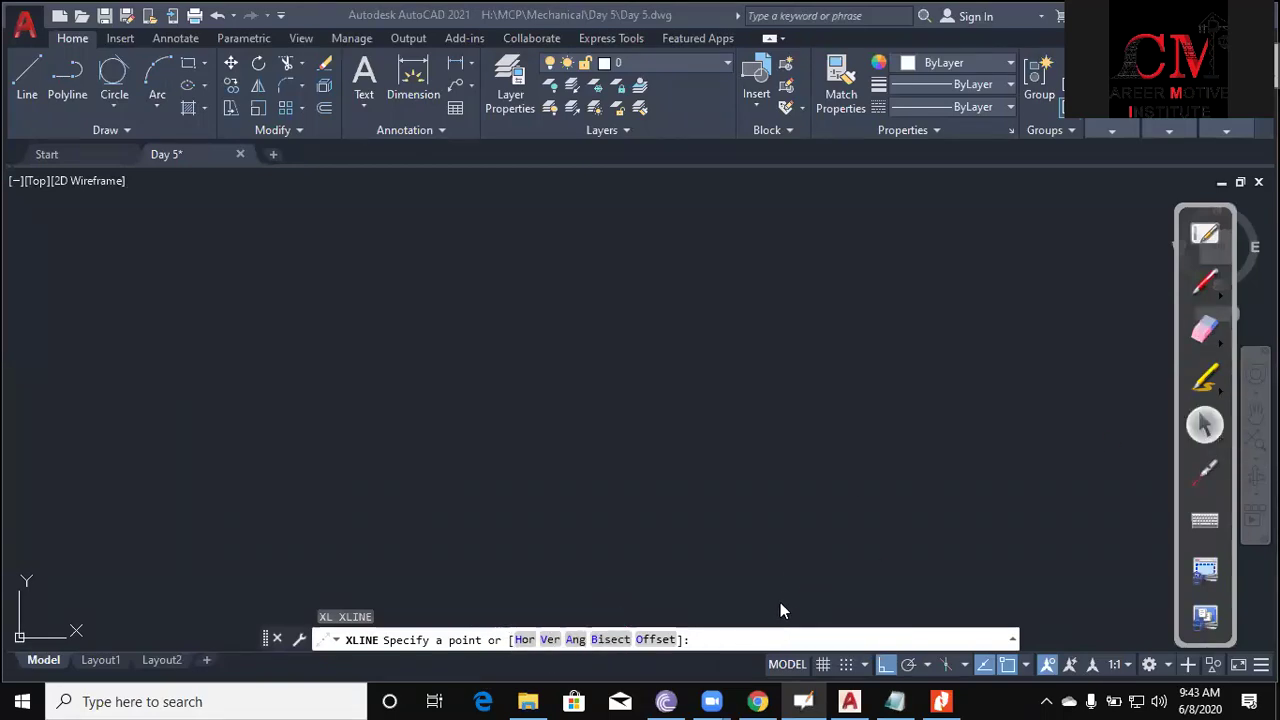
click(760, 623)
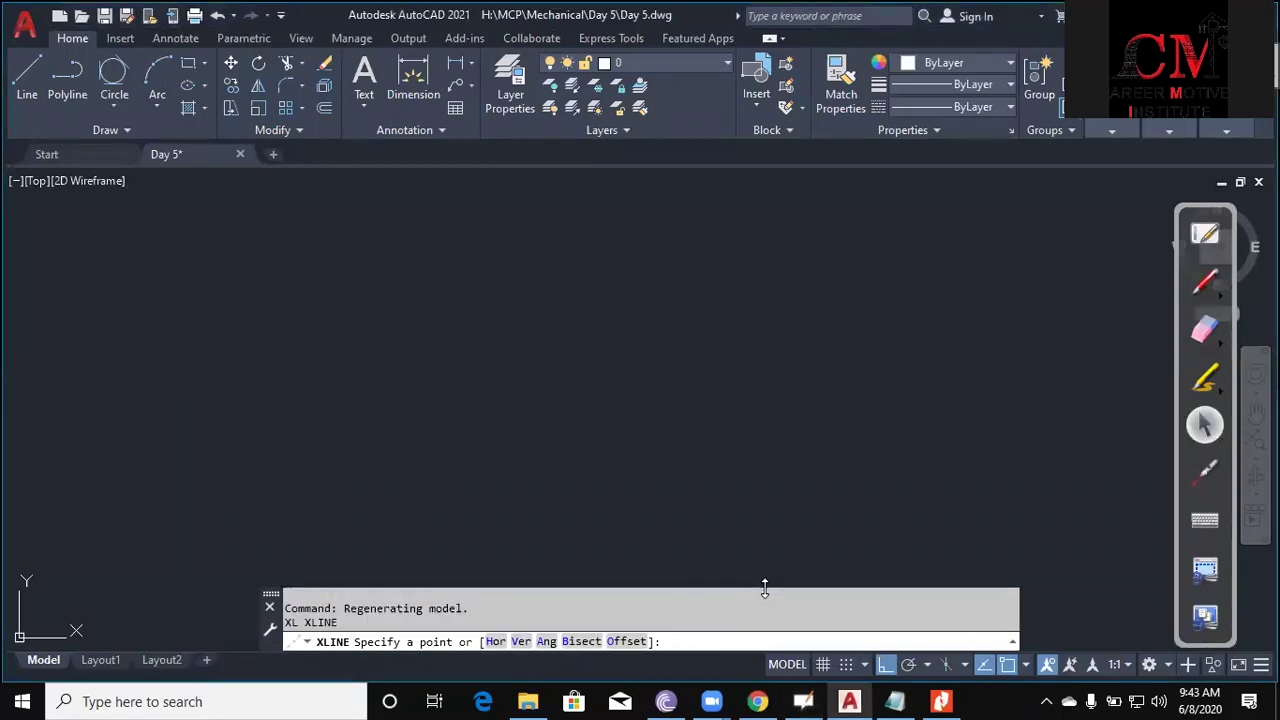
key(Escape)
key(Escape)
key(Escape)
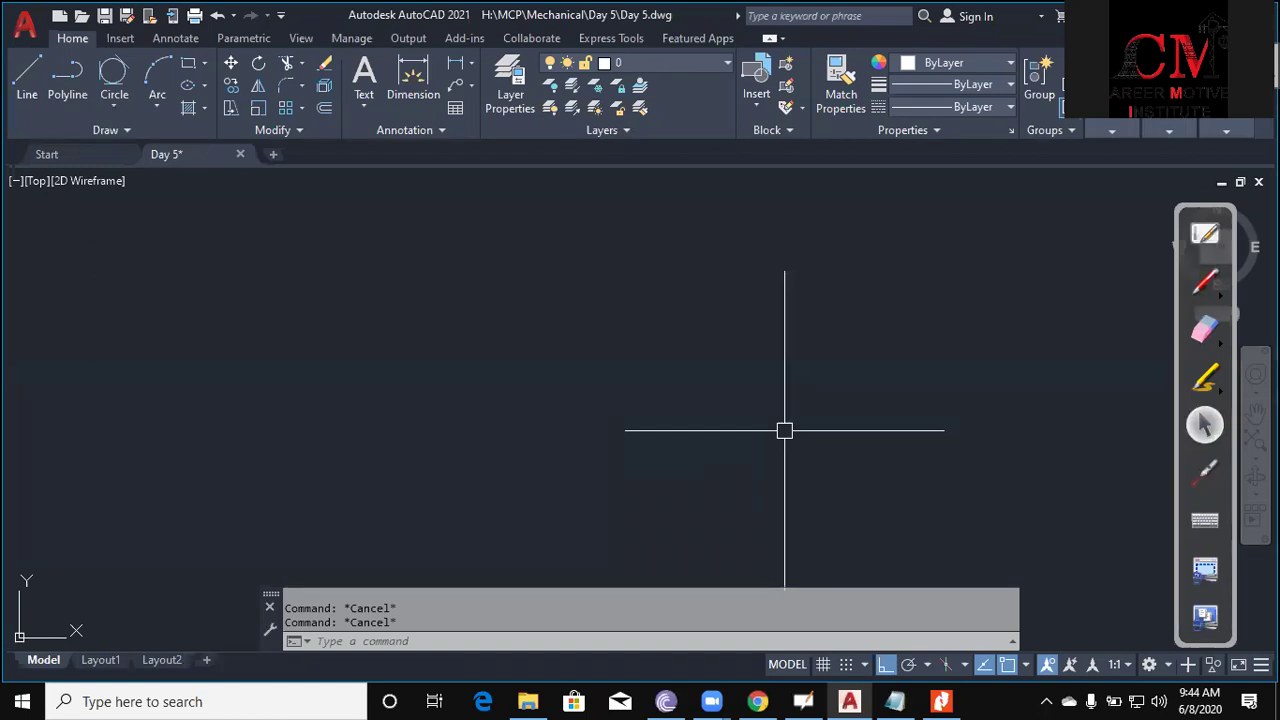
Place nine horizontal construction lines using XL's Horizontal option.
text(xl)
key(Return)
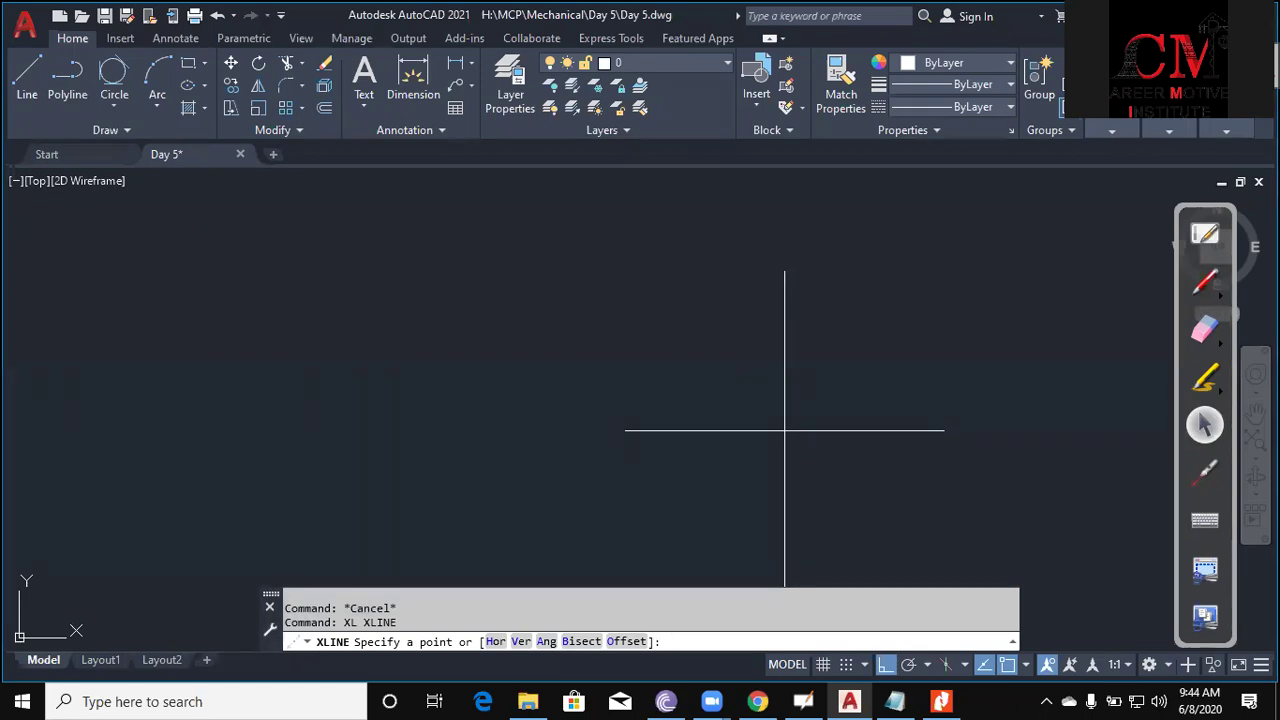
text(h)
key(Return)
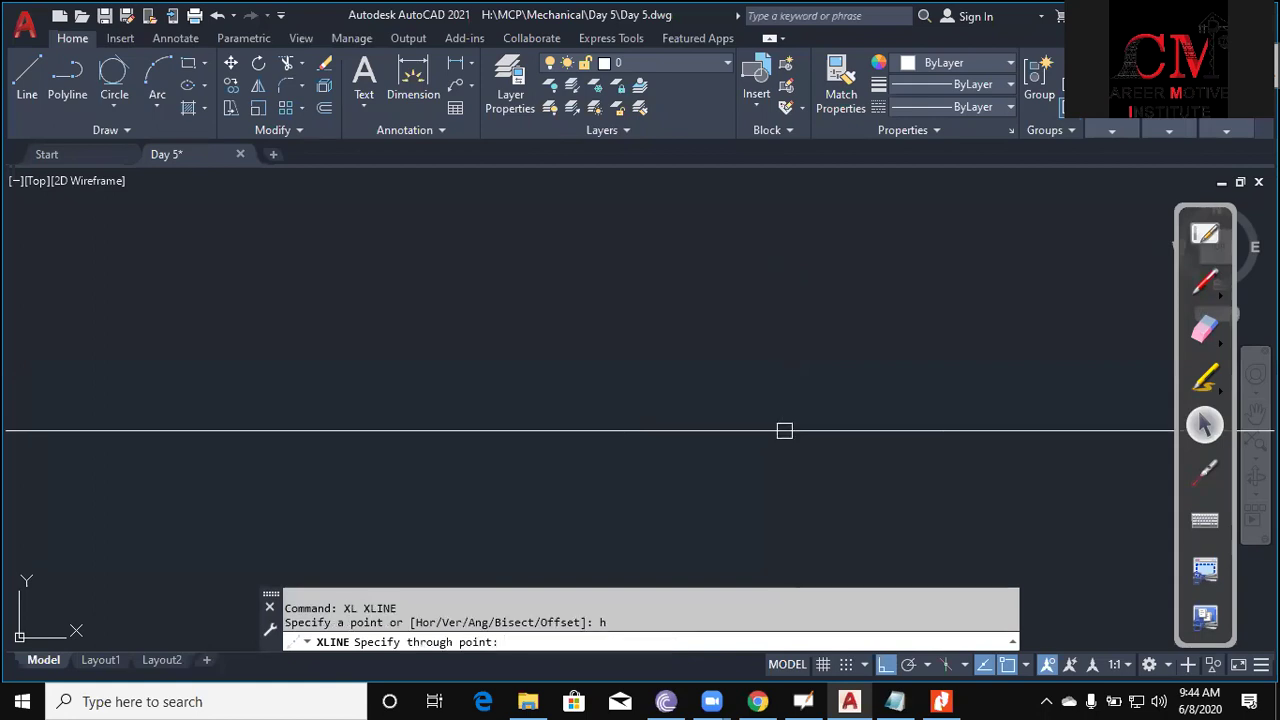
click(441, 258)
click(434, 321)
click(434, 361)
click(434, 410)
click(434, 453)
click(434, 492)
click(431, 548)
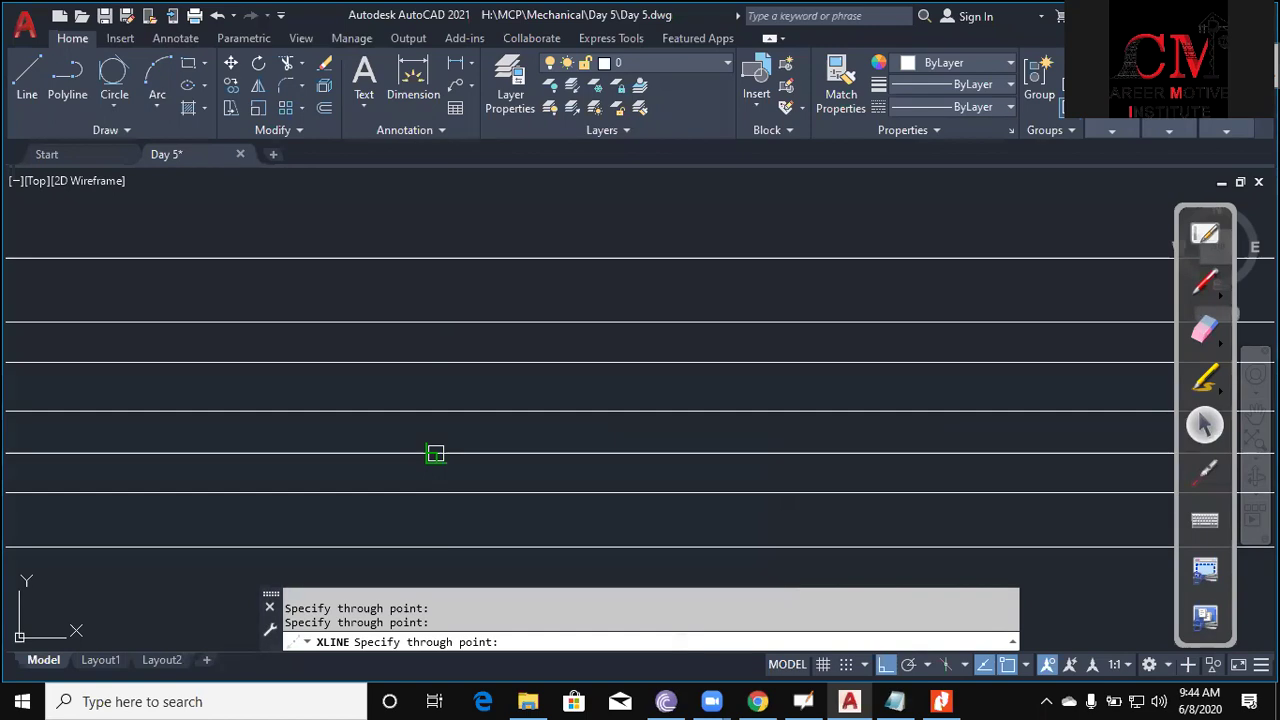
click(442, 426)
click(453, 384)
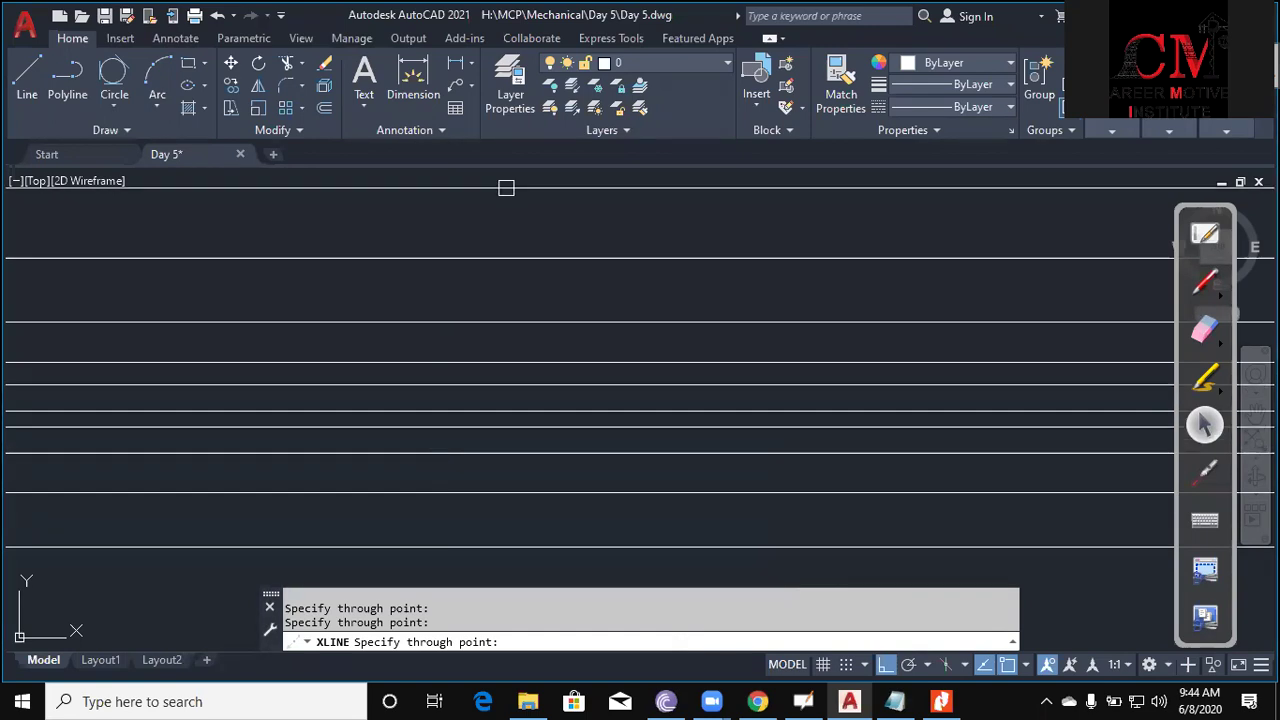
key(Escape)
Zoom and pan the view to frame the stacked horizontal lines.
scroll(694, 347, down, 5)
scroll(712, 375, down, 3)
scroll(763, 434, up, 2)
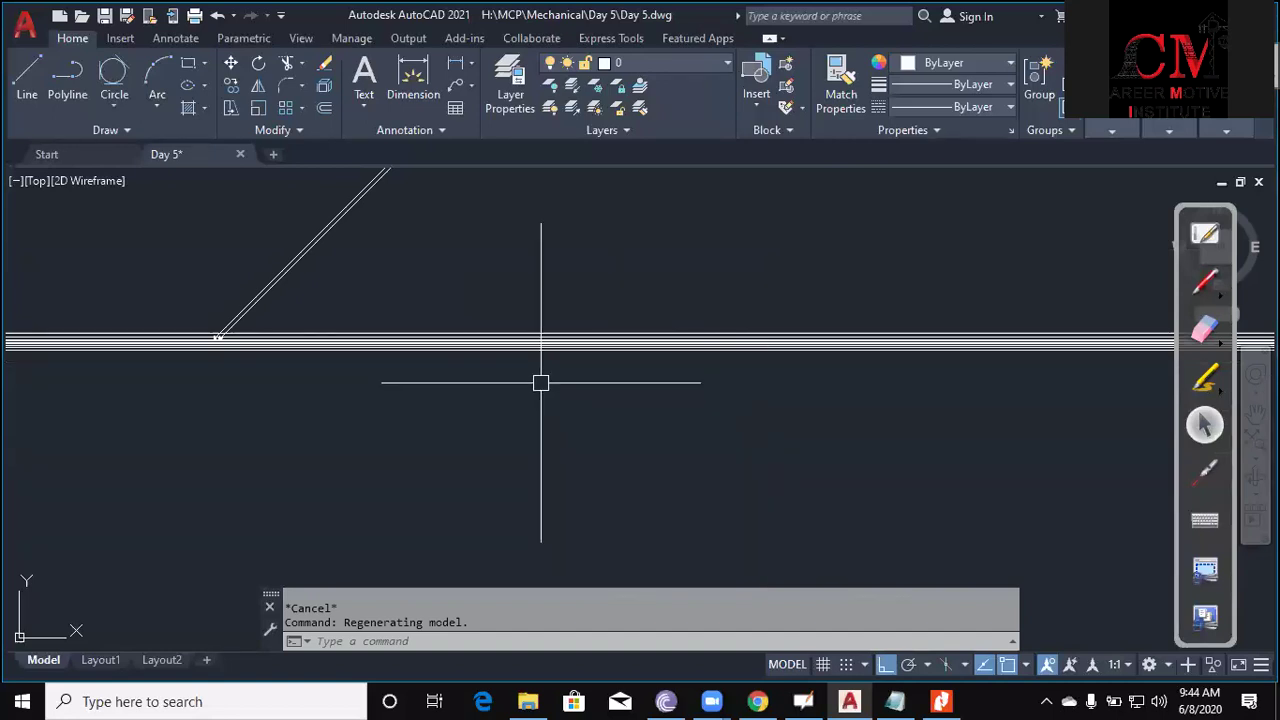
scroll(723, 409, up, 2)
scroll(746, 389, down, 3)
middle_drag(674, 251, 741, 365)
scroll(741, 365, up, 2)
scroll(671, 386, up, 1)
scroll(606, 357, up, 2)
middle_drag(606, 357, 716, 446)
click(750, 435)
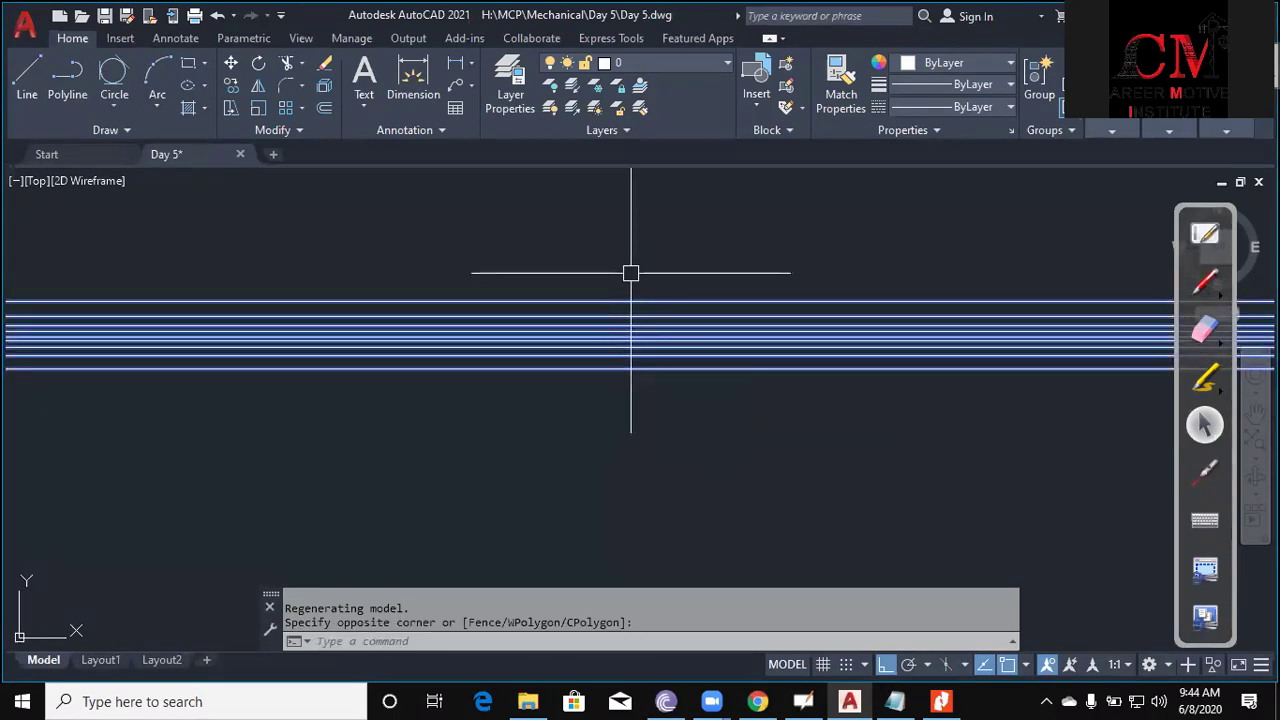
Place twelve vertical construction lines using XL's Vertical option.
key(Escape)
key(Escape)
text(xl)
key(Return)
text(v)
key(Return)
click(788, 328)
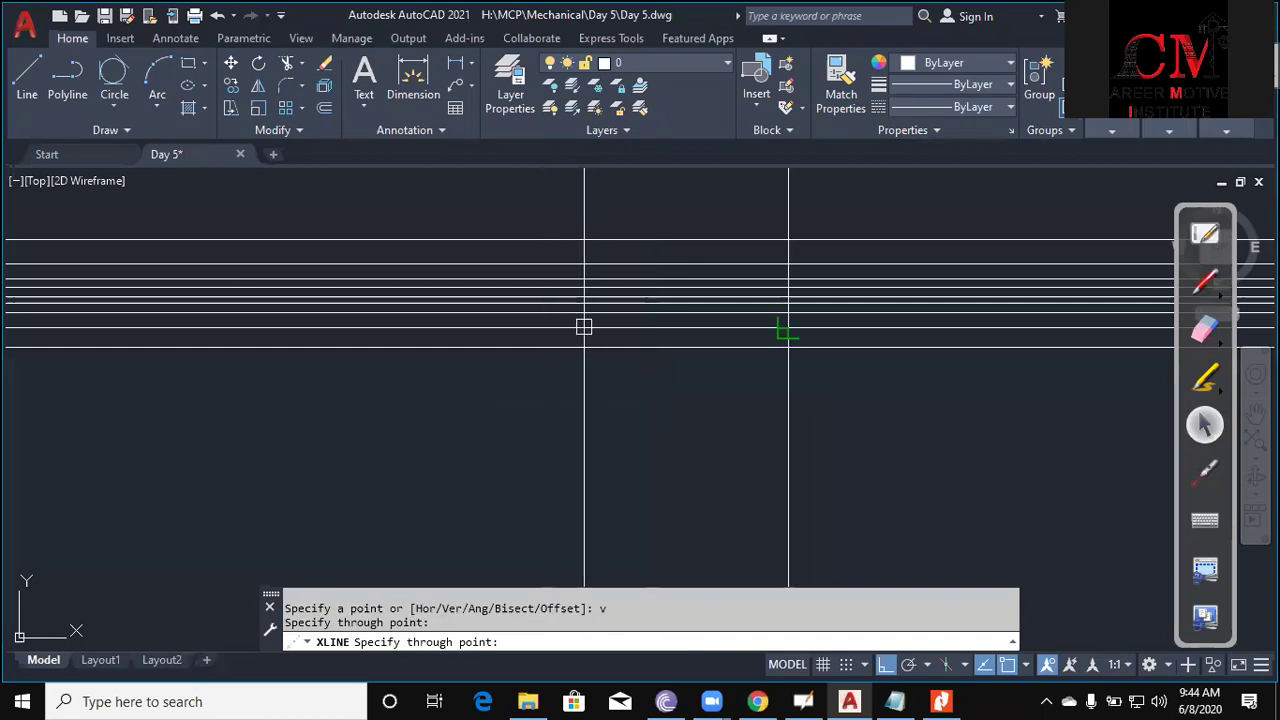
click(611, 410)
click(426, 429)
click(303, 437)
click(183, 443)
click(111, 455)
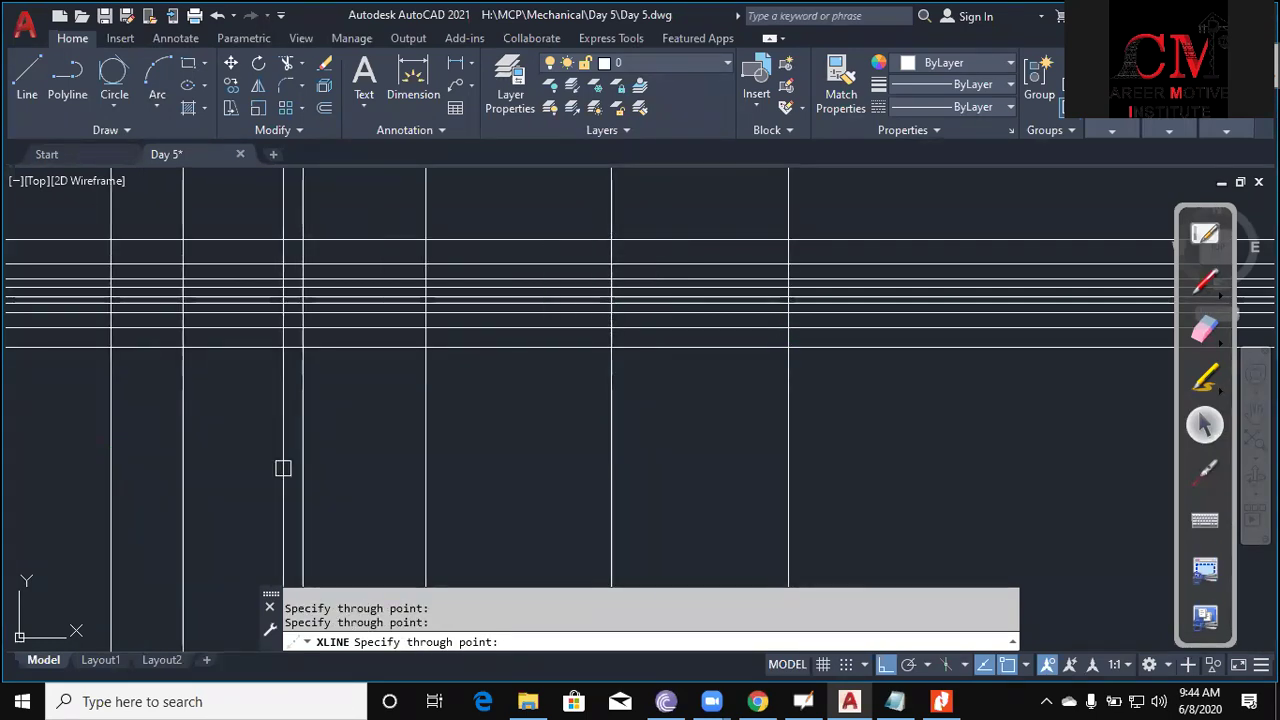
click(355, 463)
click(479, 458)
click(568, 452)
click(680, 436)
click(750, 431)
click(879, 432)
key(Escape)
Place ten construction lines at a 45° angle using XL's Angle option.
key(Return)
text(a)
key(Return)
text(45)
key(Return)
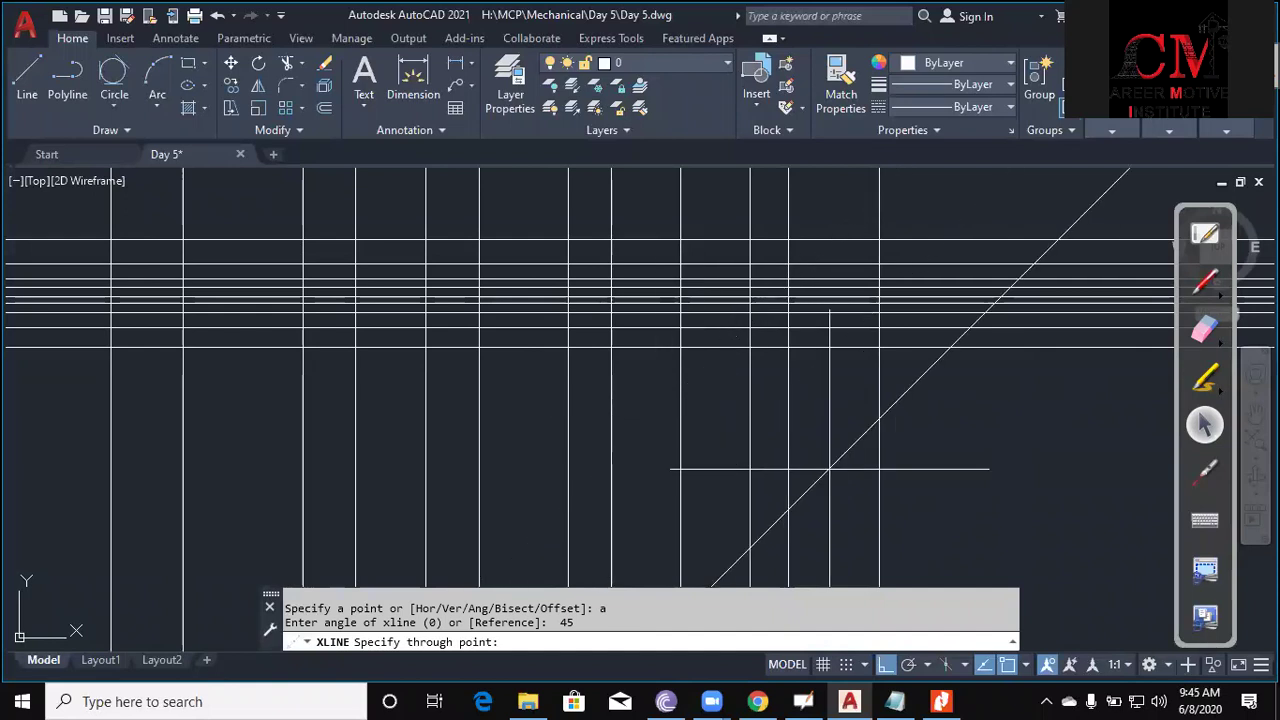
click(879, 421)
click(788, 422)
click(750, 370)
click(667, 384)
click(663, 331)
click(663, 283)
click(361, 234)
click(284, 197)
click(214, 200)
click(214, 294)
key(Escape)
key(Escape)
Crossing-select the construction lines, erase them with E, then undo and pan the view.
scroll(669, 374, down, 5)
key(Escape)
click(732, 470)
click(322, 270)
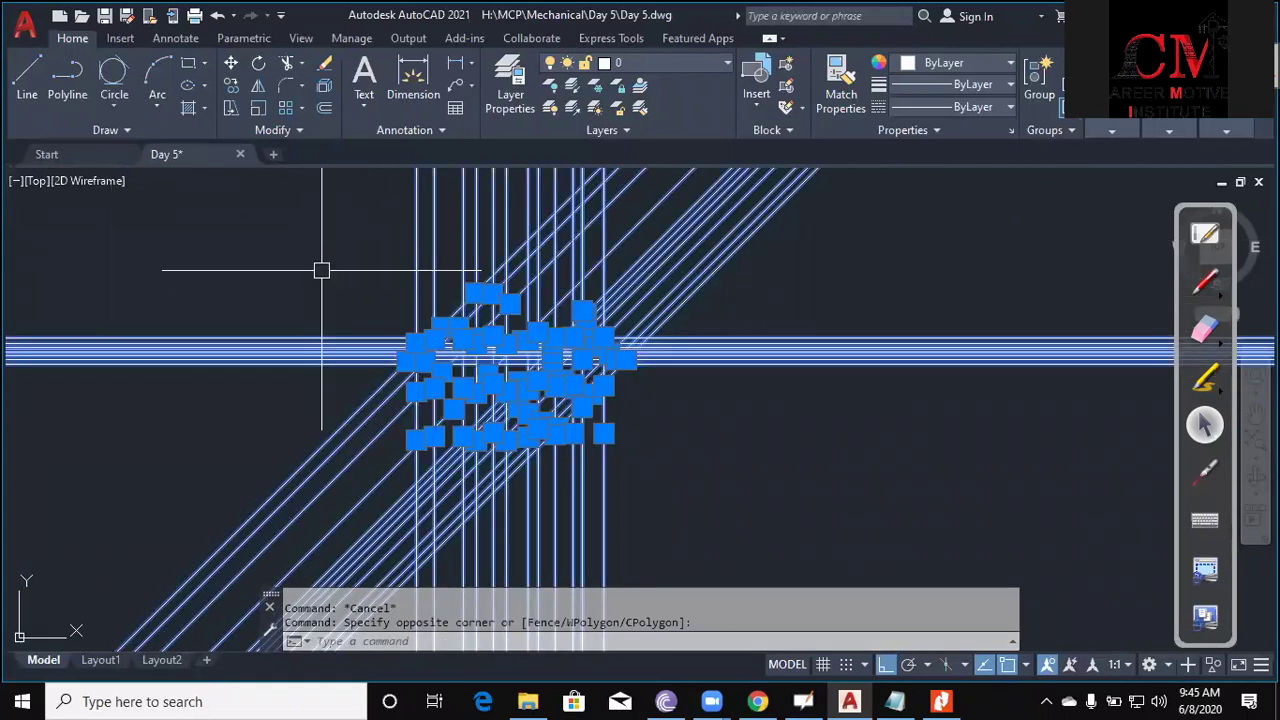
text(e)
key(Return)
key(Escape)
key(Escape)
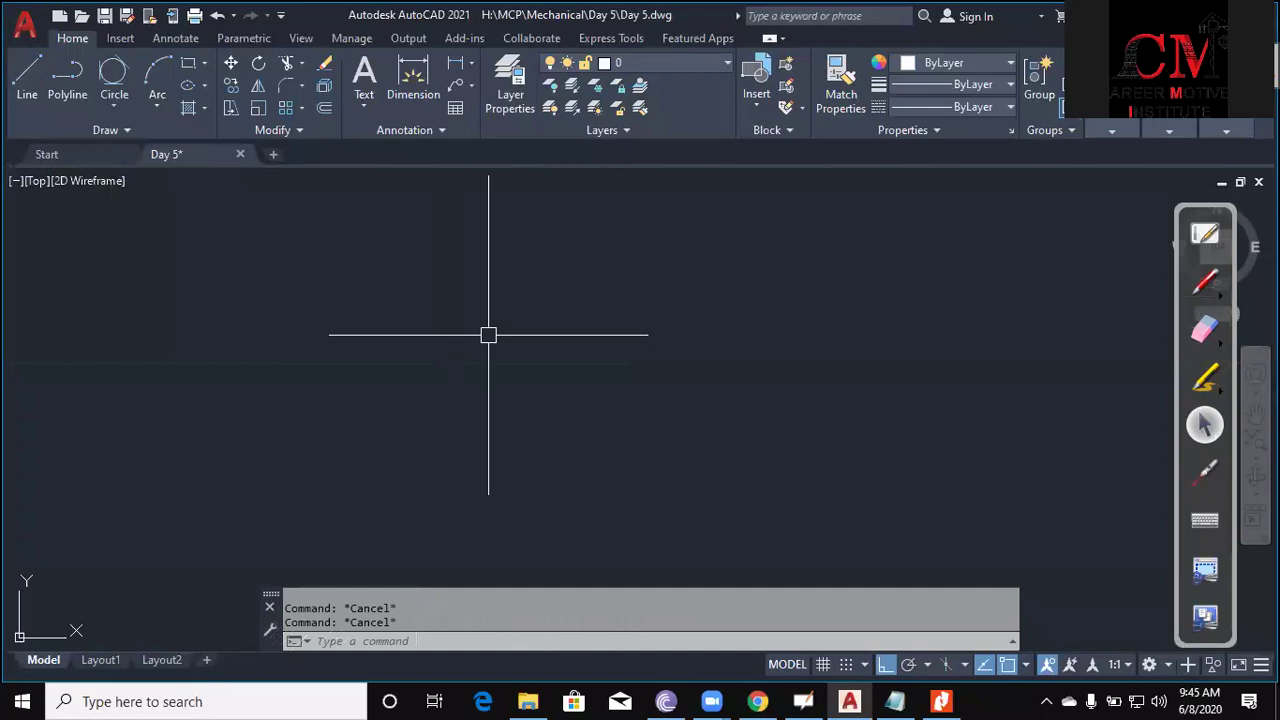
text(u)
key(Return)
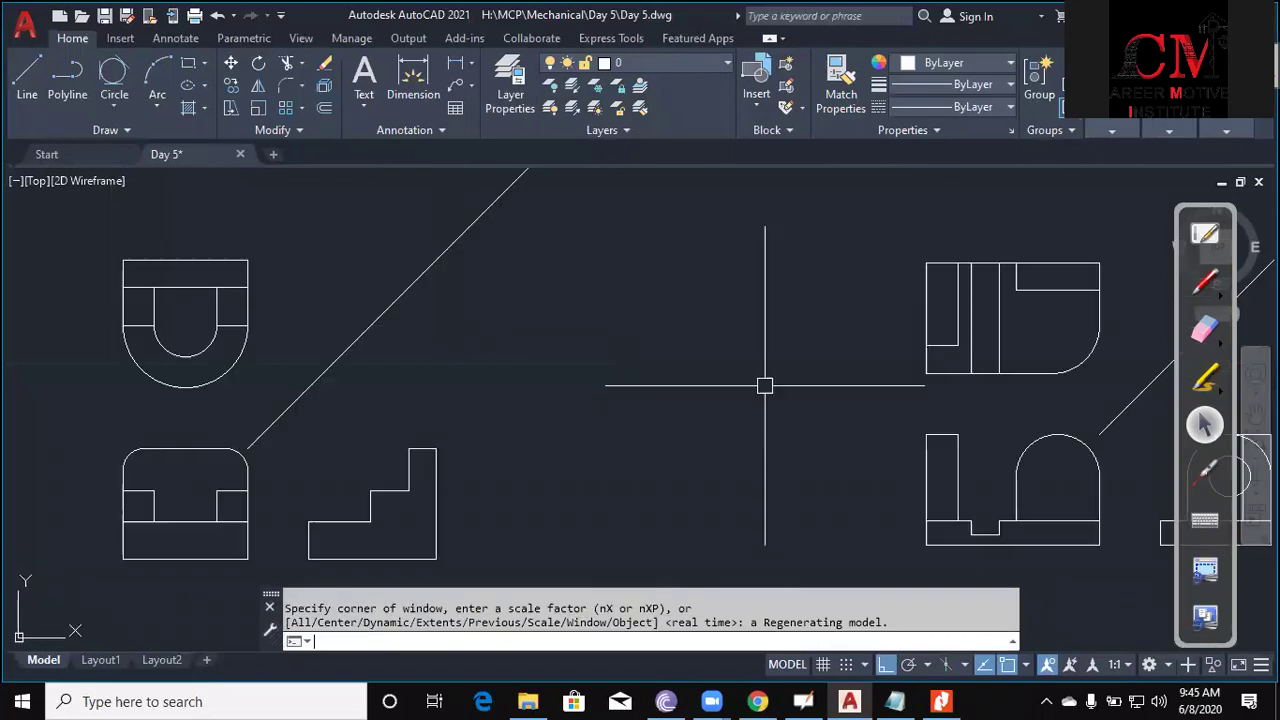
scroll(737, 383, down, 3)
scroll(655, 387, up, 2)
key(Escape)
mouse_move(655, 387)
middle_down()
mouse_move(403, 380)
mouse_move(225, 350)
middle_up()
key(Escape)
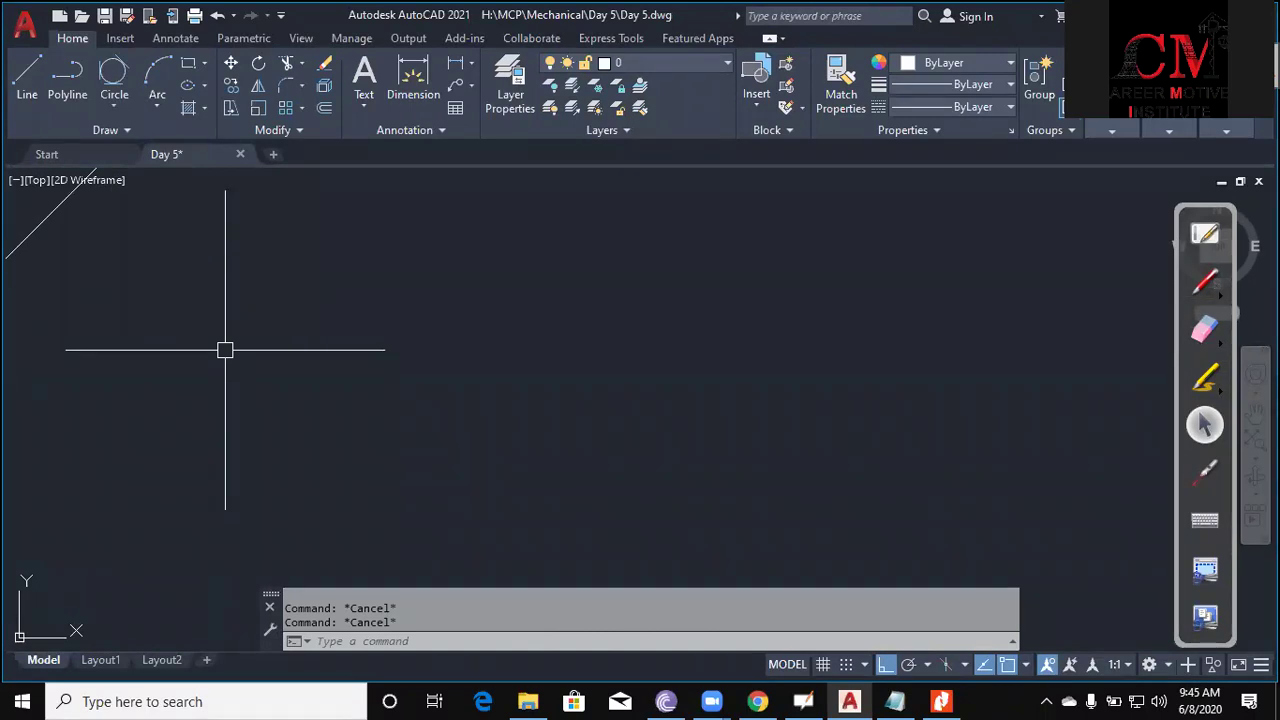
text(ray)
key(Return)
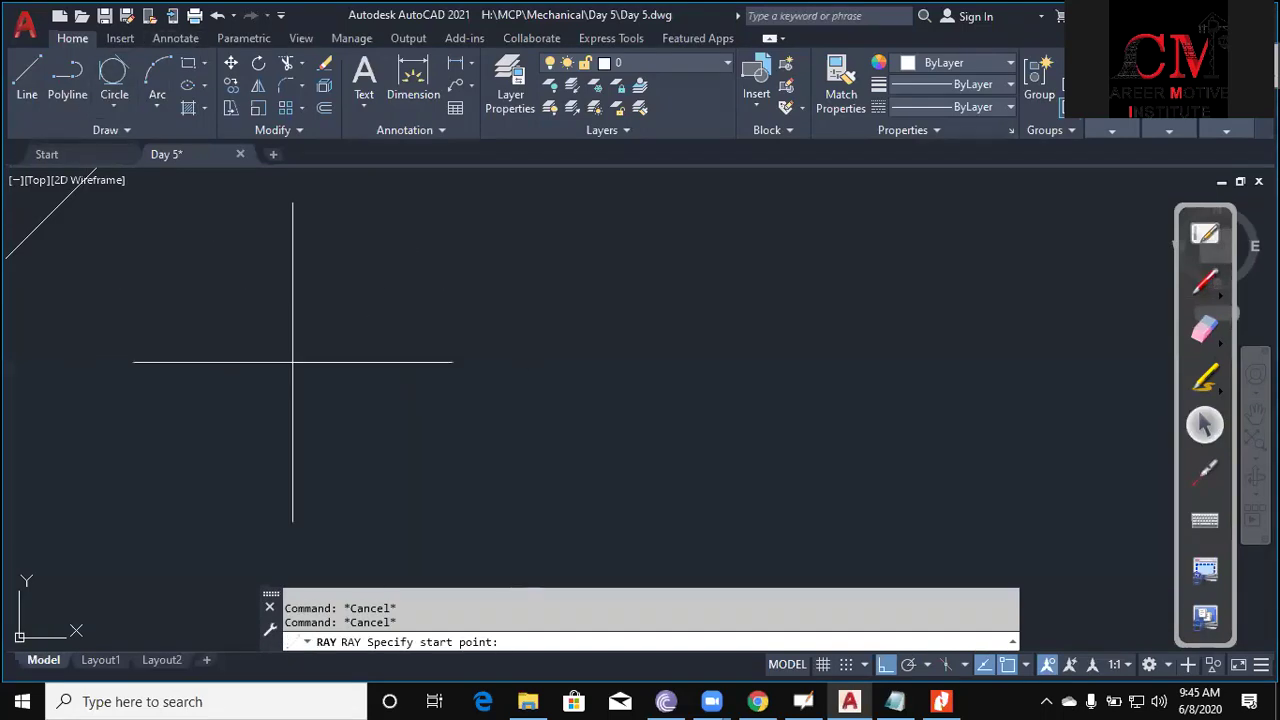
click(438, 338)
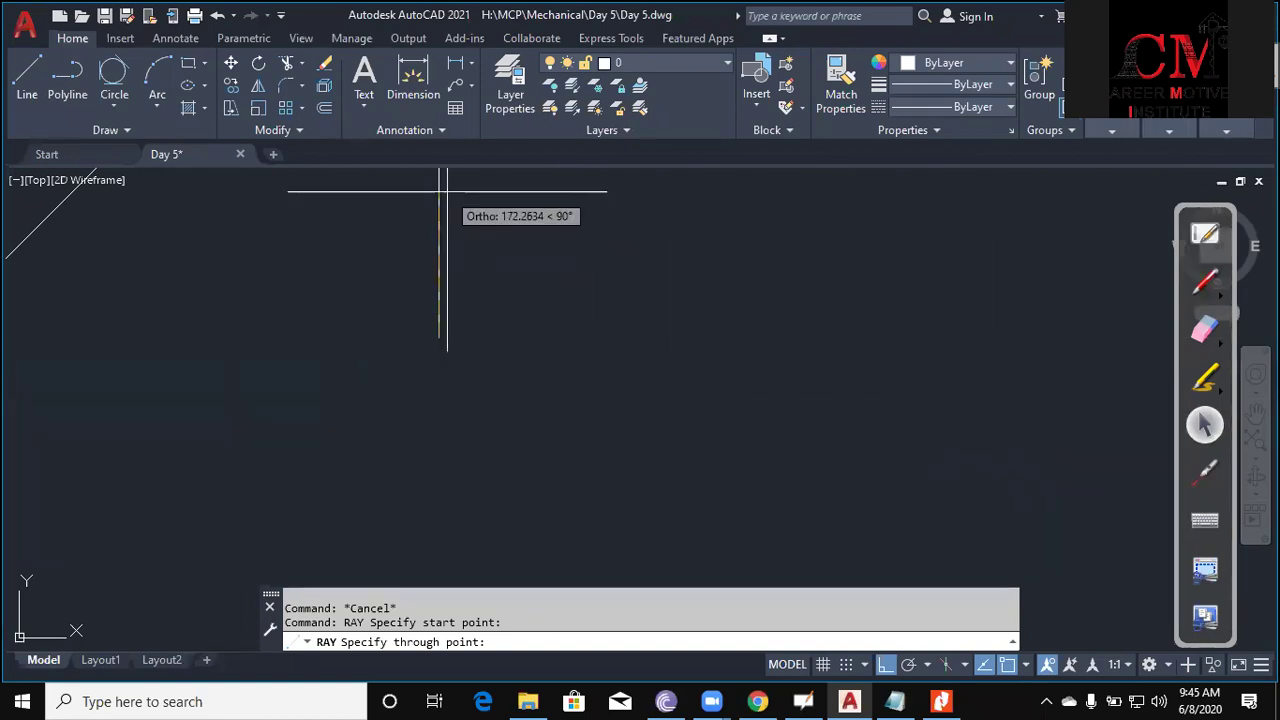
click(852, 338)
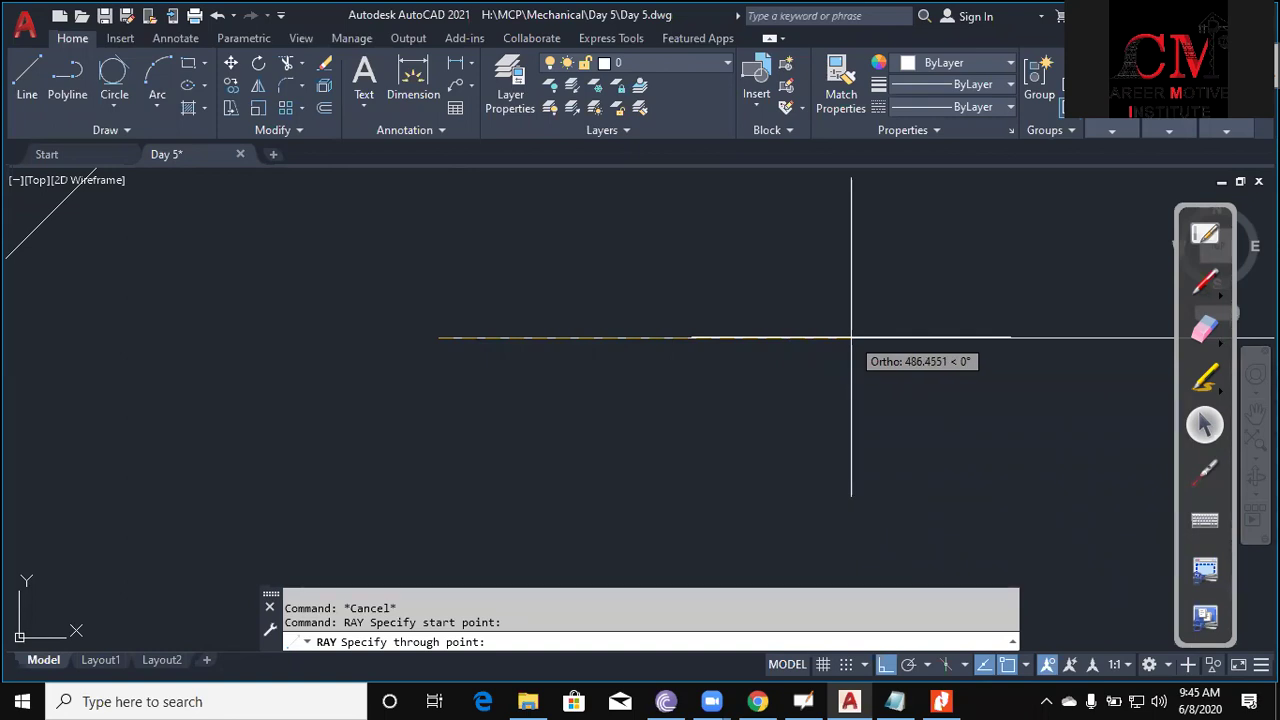
key(Escape)
text(z)
key(Return)
scroll(837, 354, down, 3)
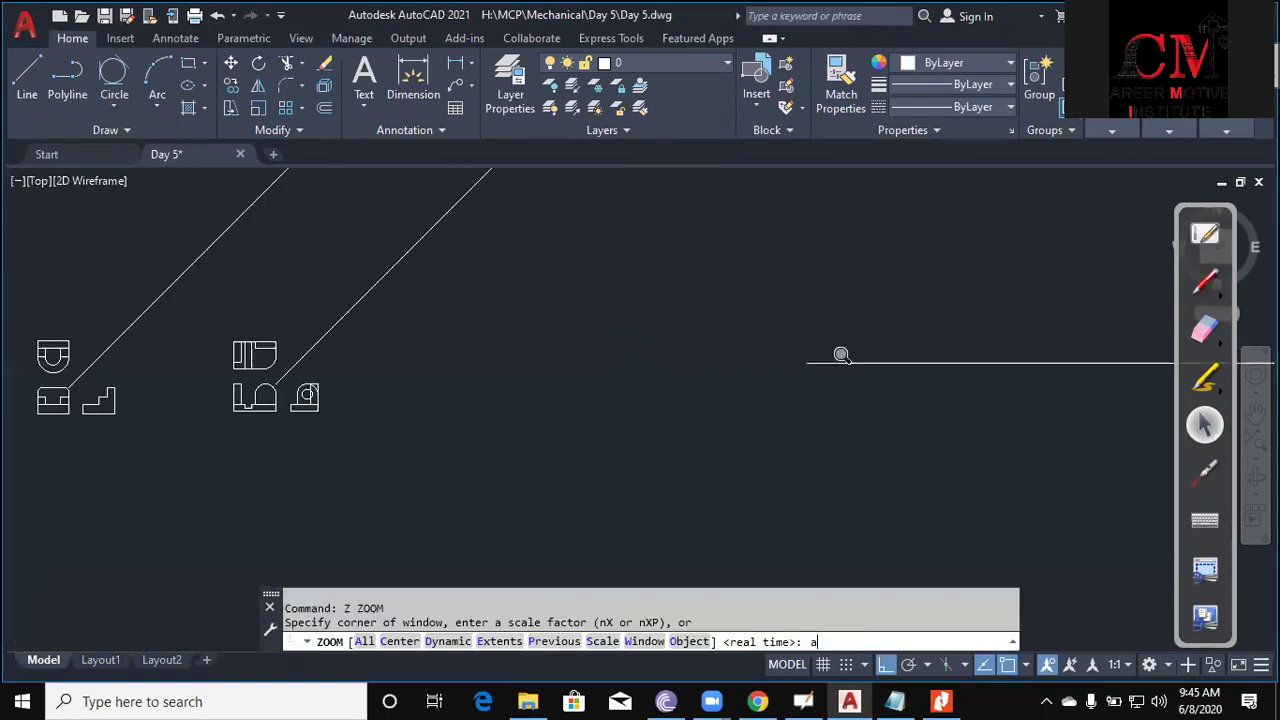
key(Escape)
middle_drag(857, 429, 89, 305)
scroll(89, 305, up, 5)
middle_drag(389, 331, 686, 380)
scroll(340, 343, down, 2)
scroll(320, 323, up, 4)
scroll(569, 349, up, 3)
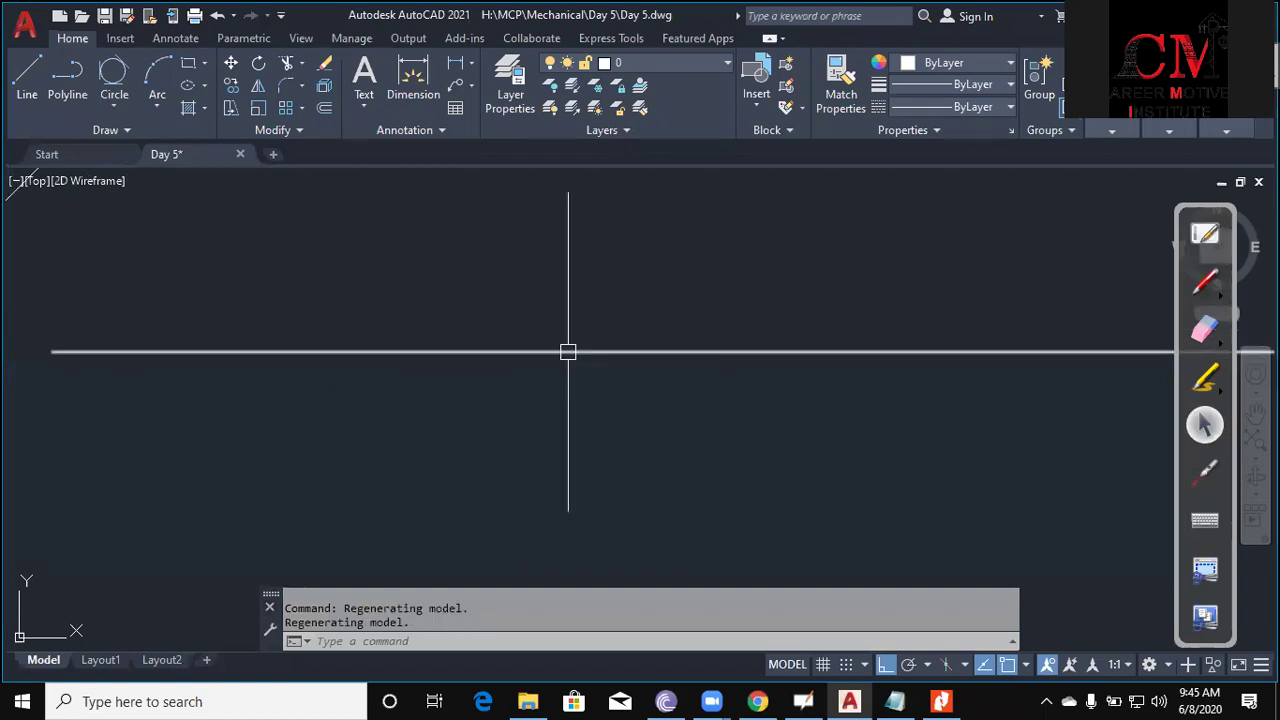
scroll(909, 417, down, 1)
click(482, 436)
click(449, 332)
text(e)
key(Return)
scroll(422, 377, up, 3)
scroll(480, 367, down, 3)
key(Escape)
key(Escape)
scroll(500, 340, down, 1)
scroll(540, 325, up, 2)
scroll(560, 332, up, 2)
scroll(551, 343, up, 2)
scroll(643, 371, up, 1)
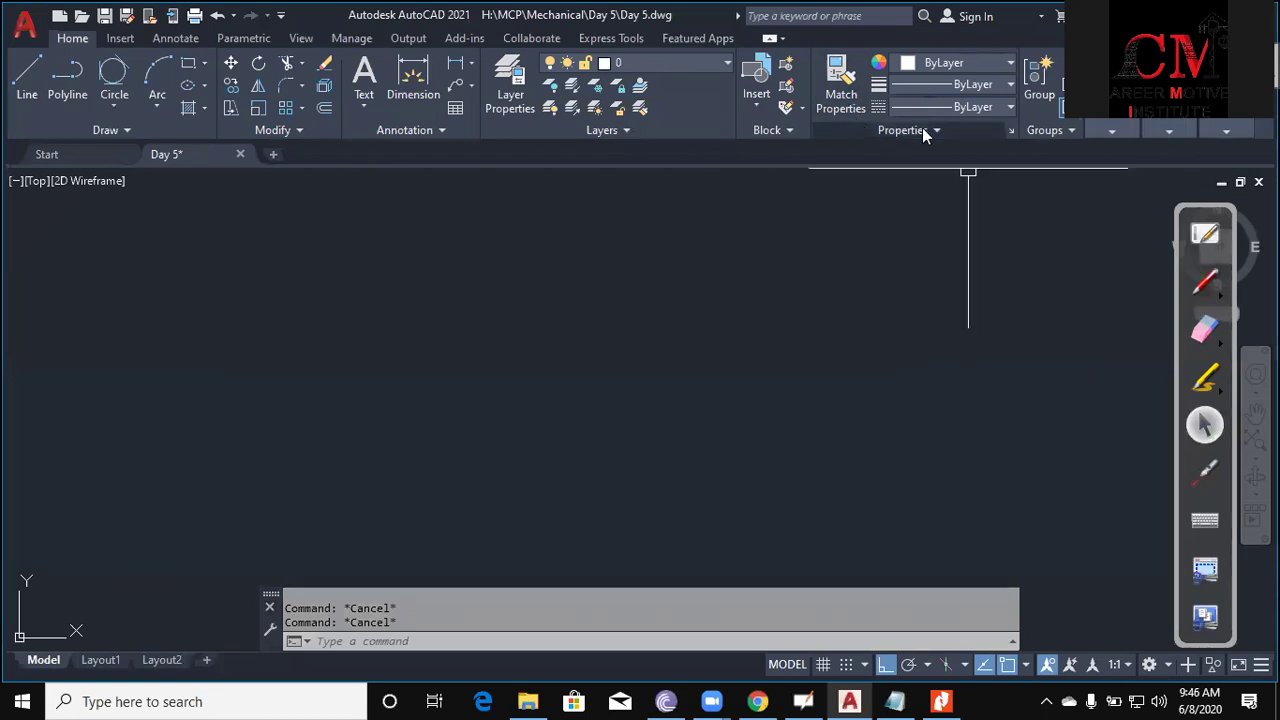
Leave annotation mode and browse the Object Color and Lineweight lists without changing them.
click(1205, 470)
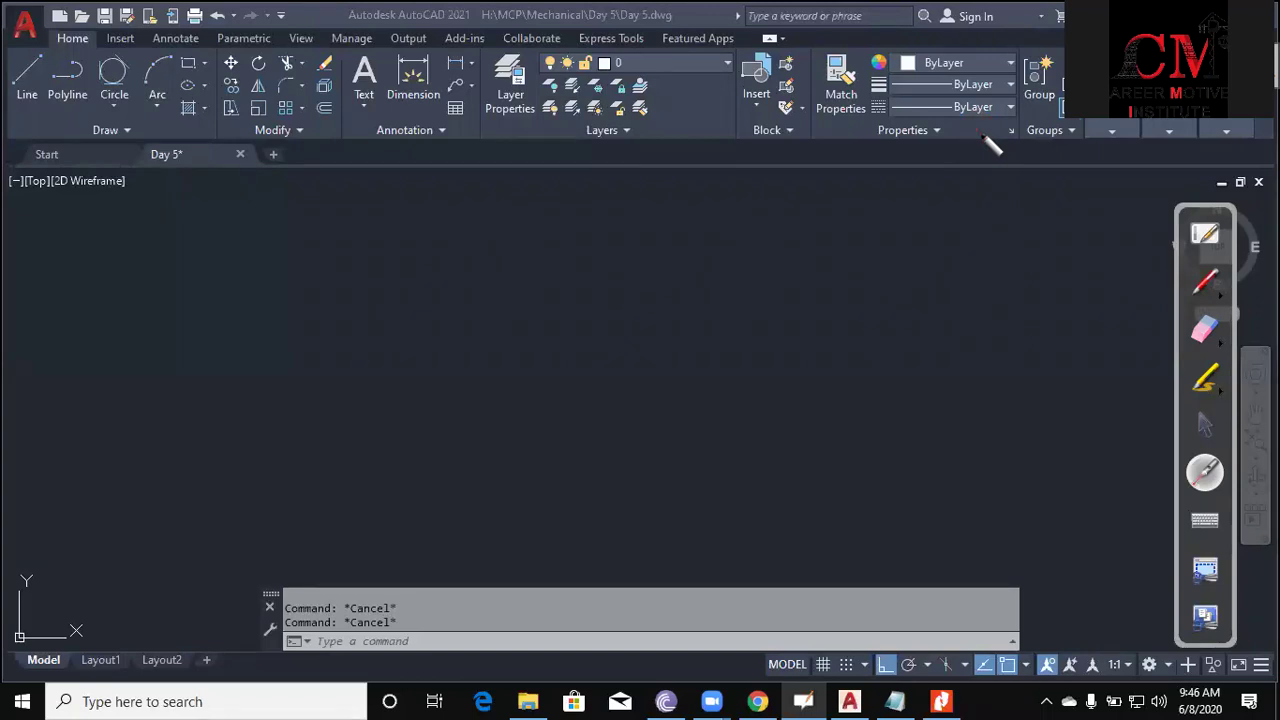
click(1202, 428)
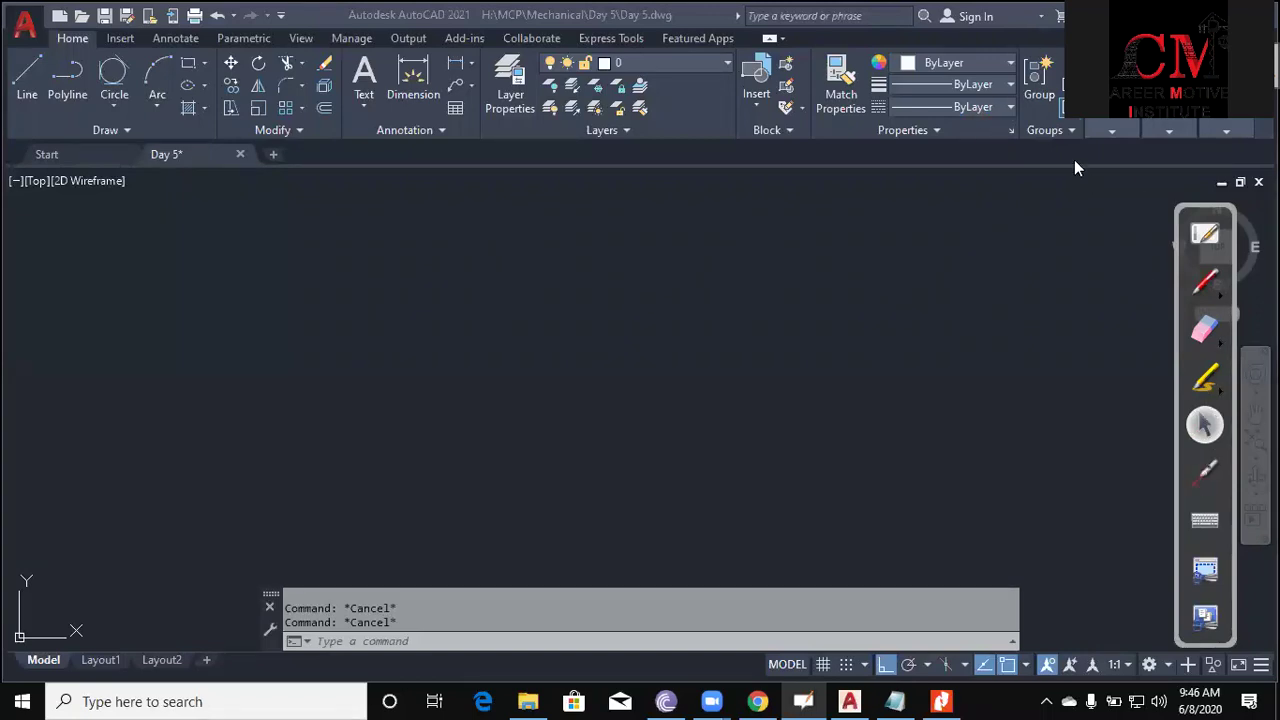
click(1005, 63)
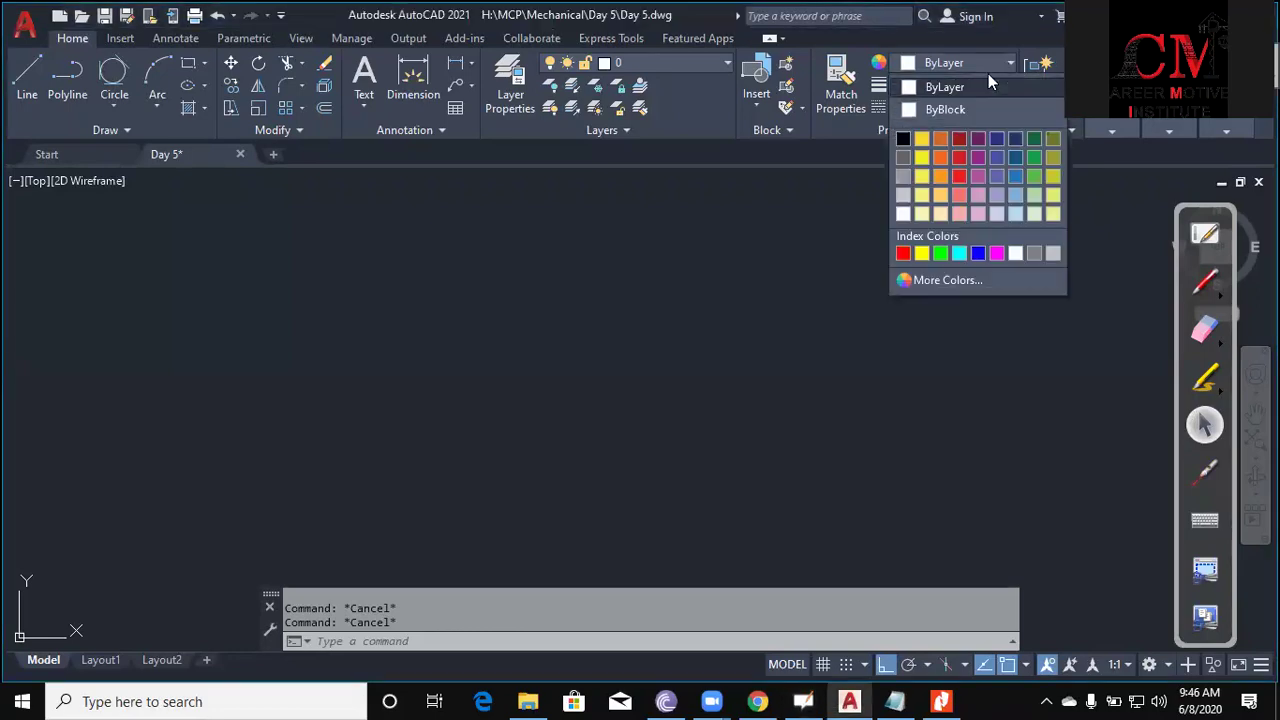
click(797, 209)
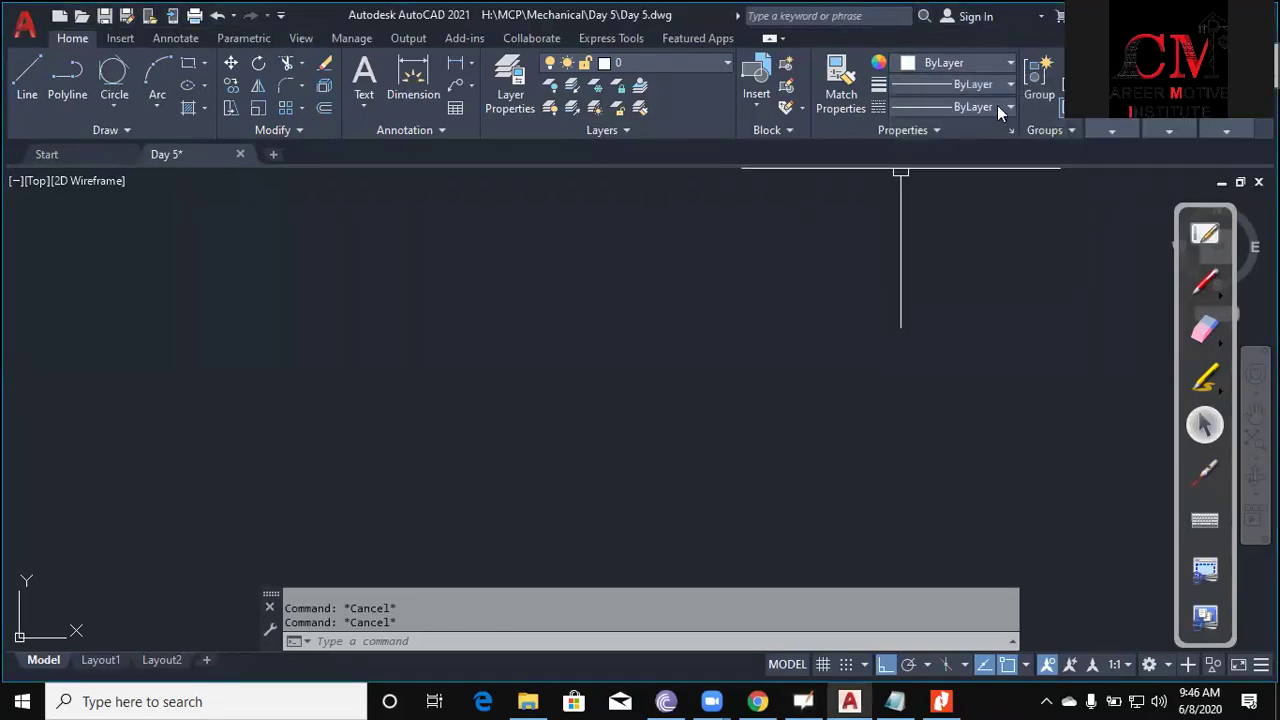
click(1008, 86)
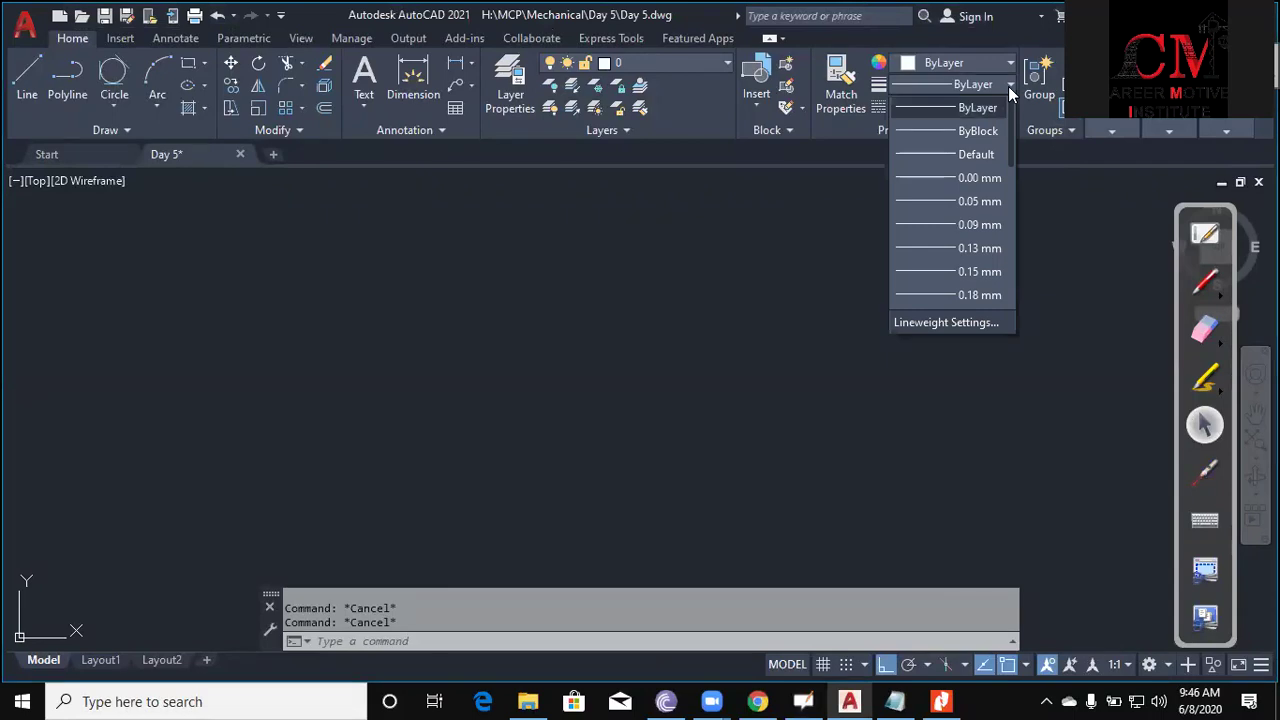
mouse_move(1010, 144)
mouse_down()
mouse_move(1005, 237)
mouse_move(1020, 145)
mouse_up()
Open the Linetype dropdown, keeping the current linetype ByLayer.
click(1060, 265)
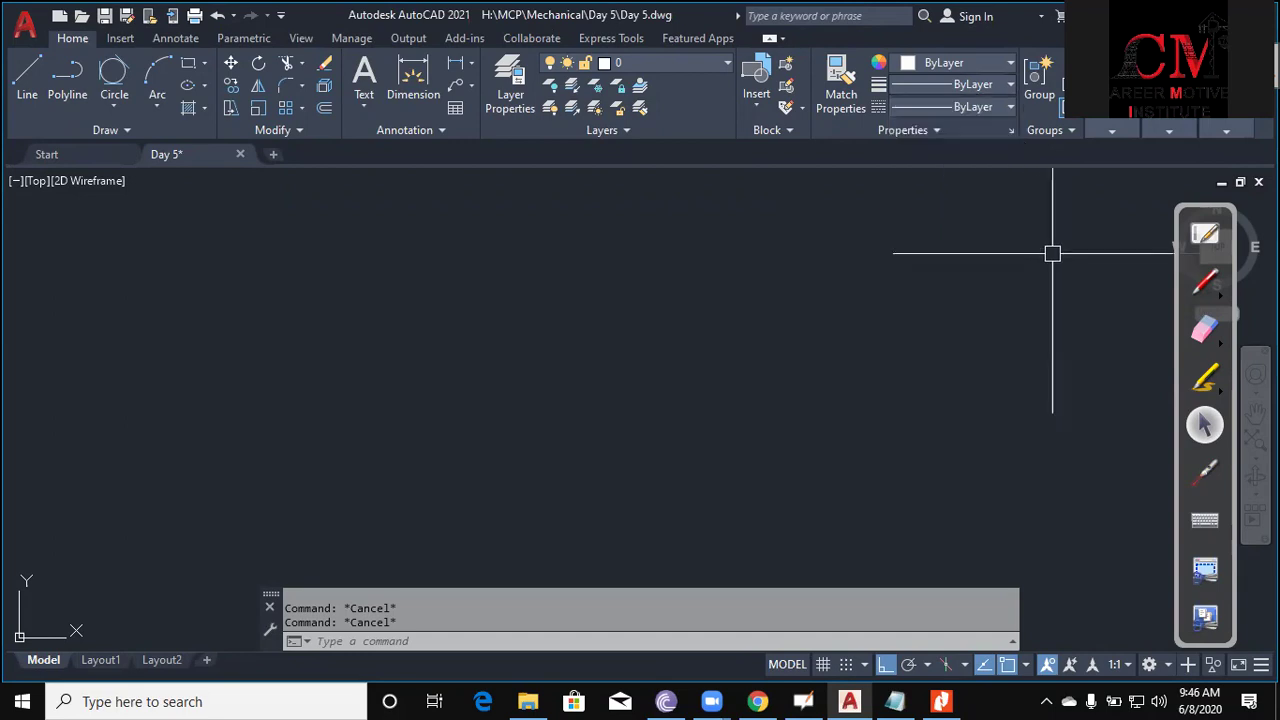
click(1005, 108)
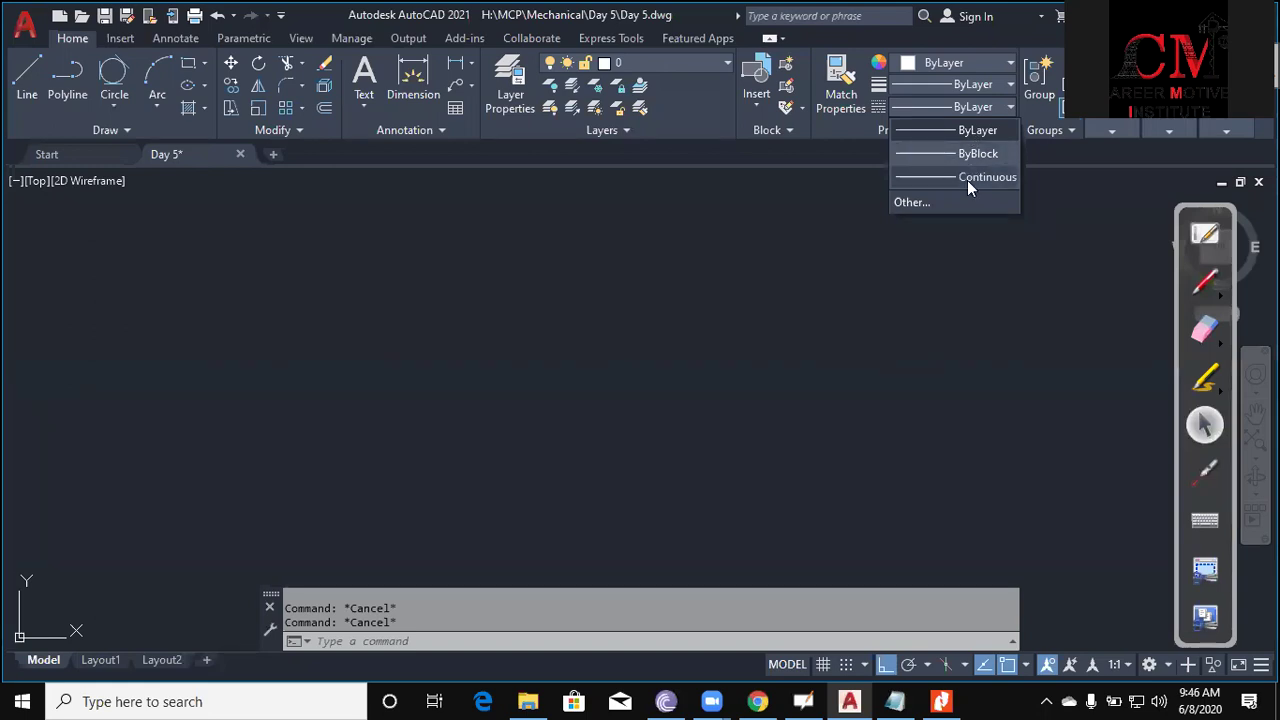
key(Escape)
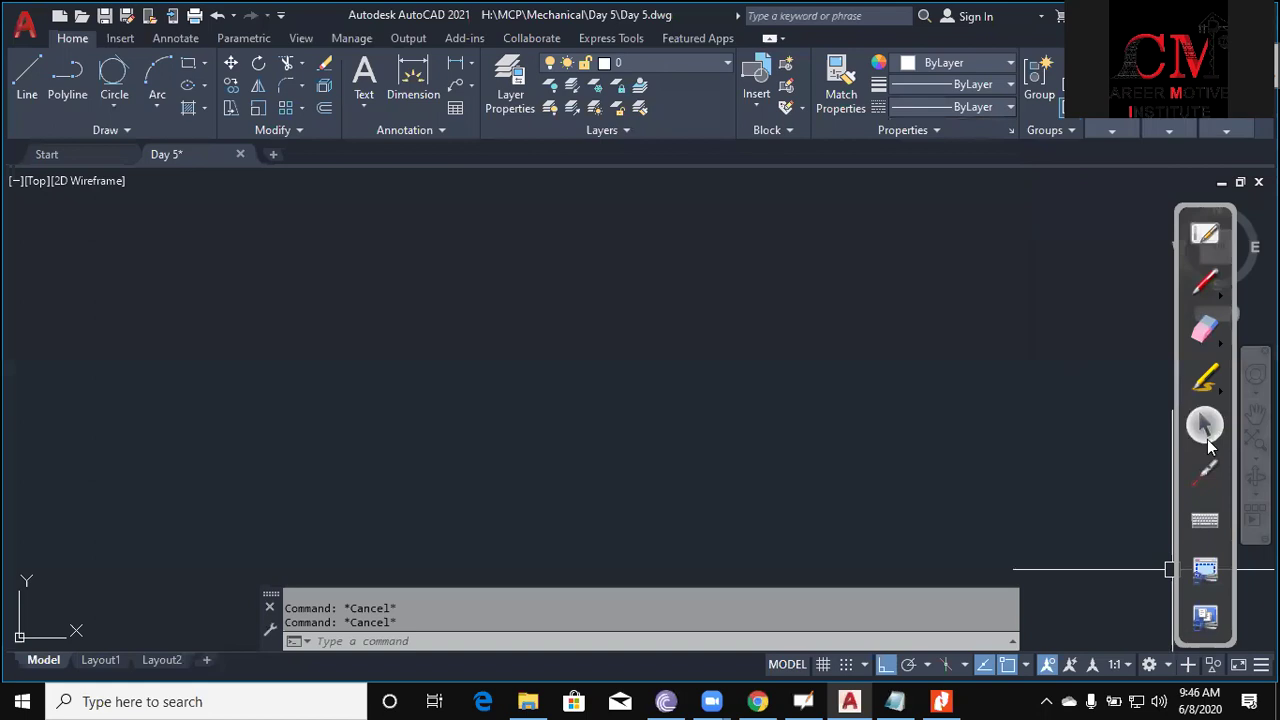
click(1205, 470)
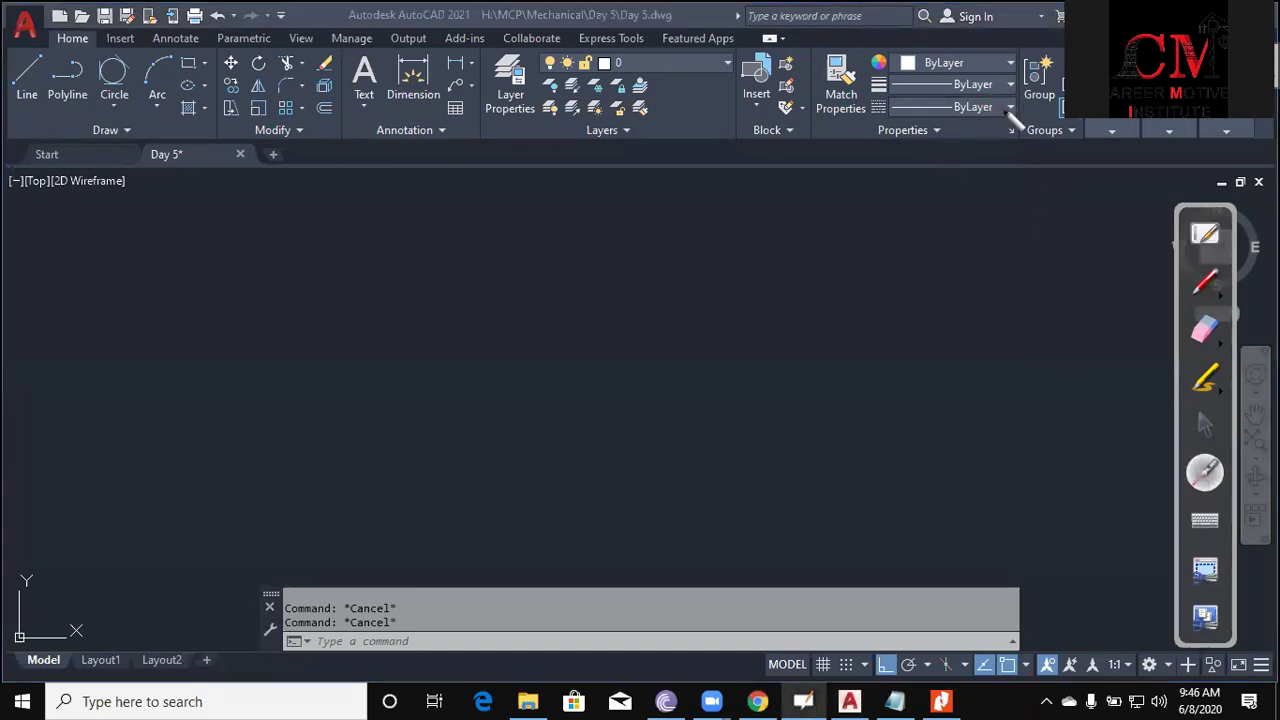
click(1206, 422)
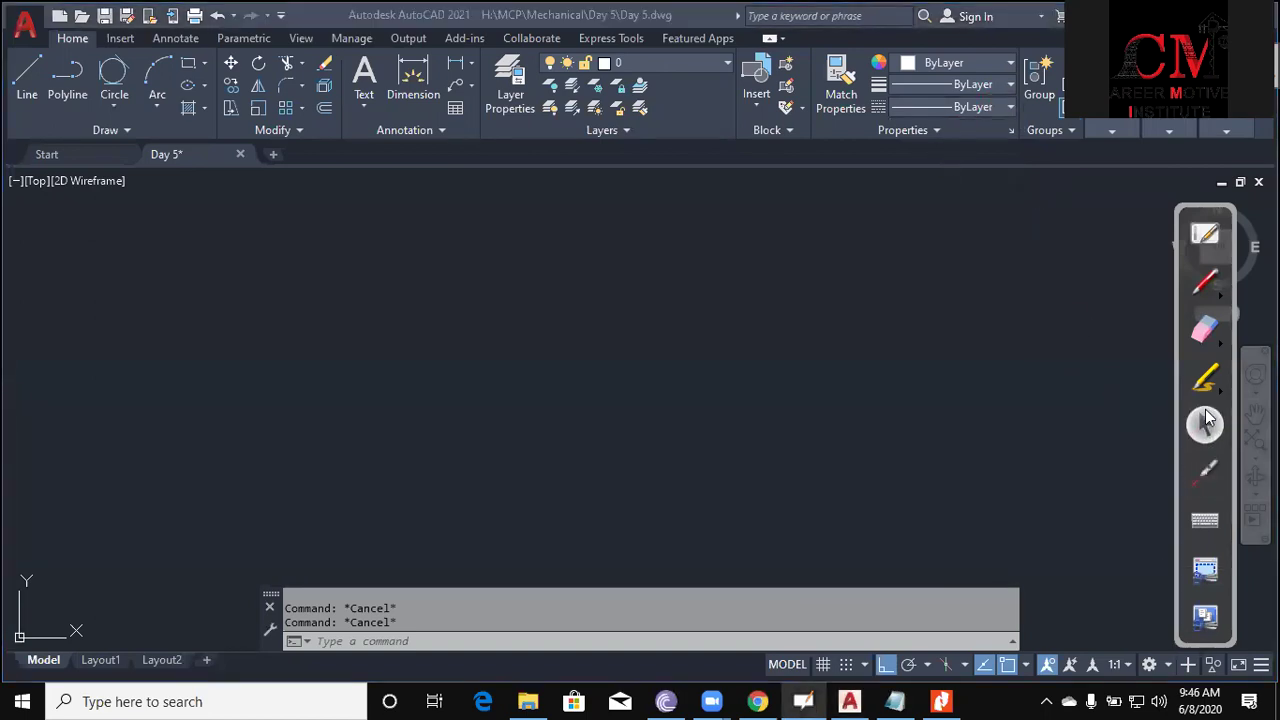
click(1009, 107)
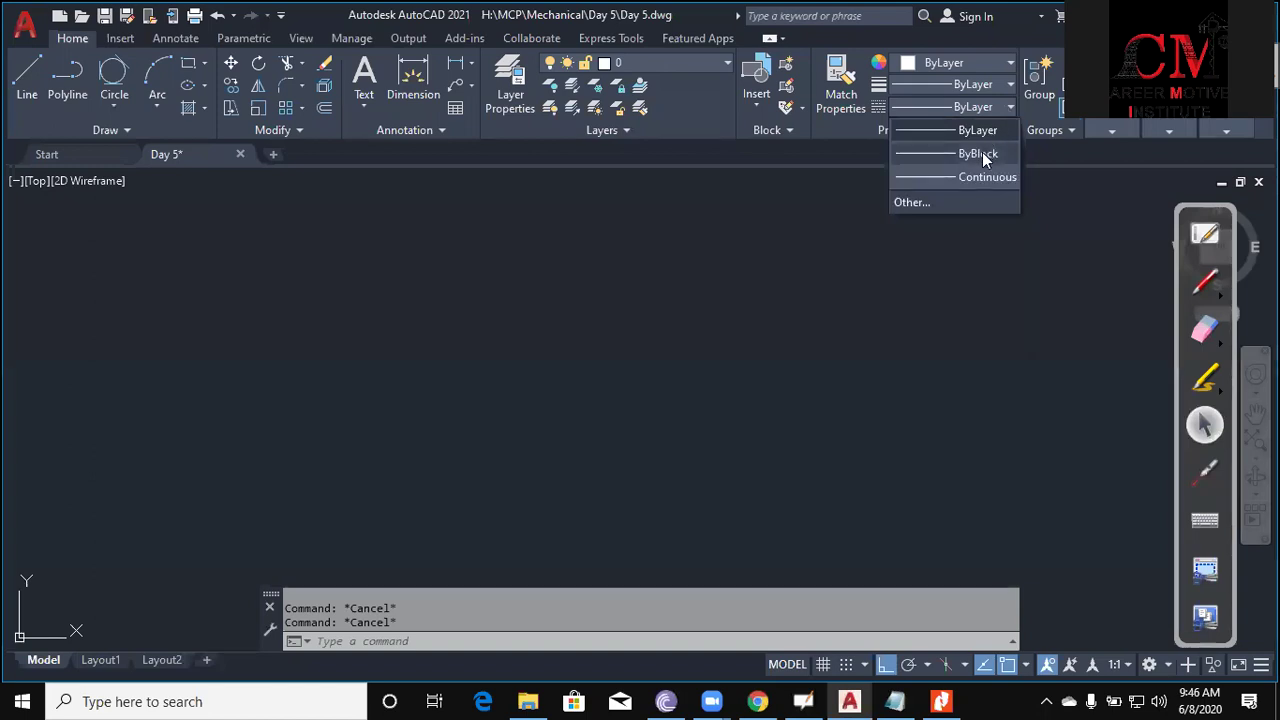
Load the HIDDEN and CENTER linetypes through the Linetype Manager.
click(922, 205)
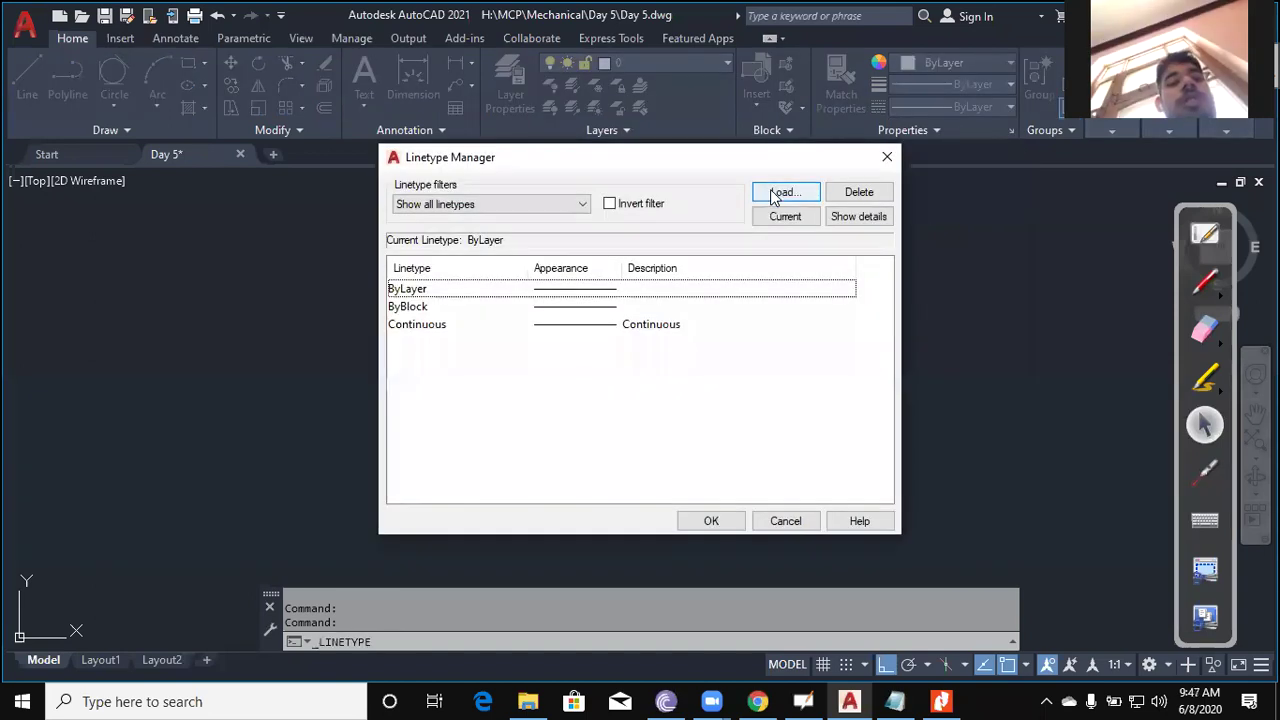
click(775, 193)
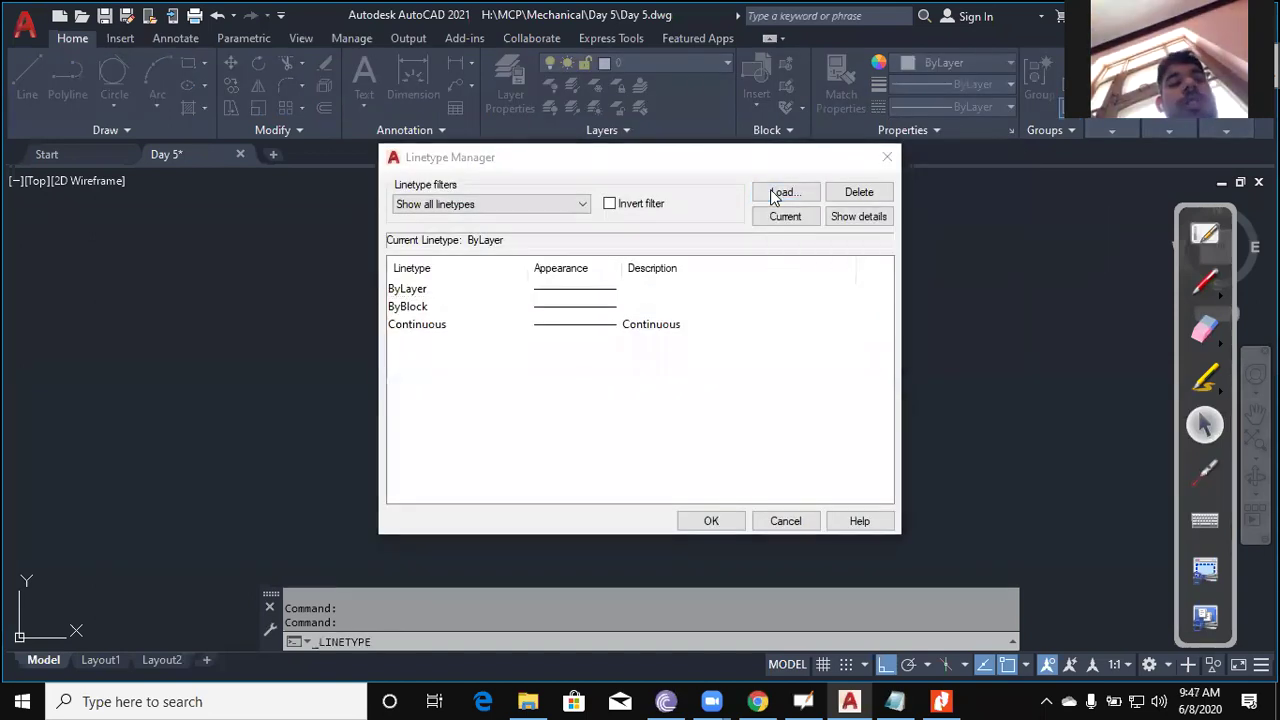
click(533, 370)
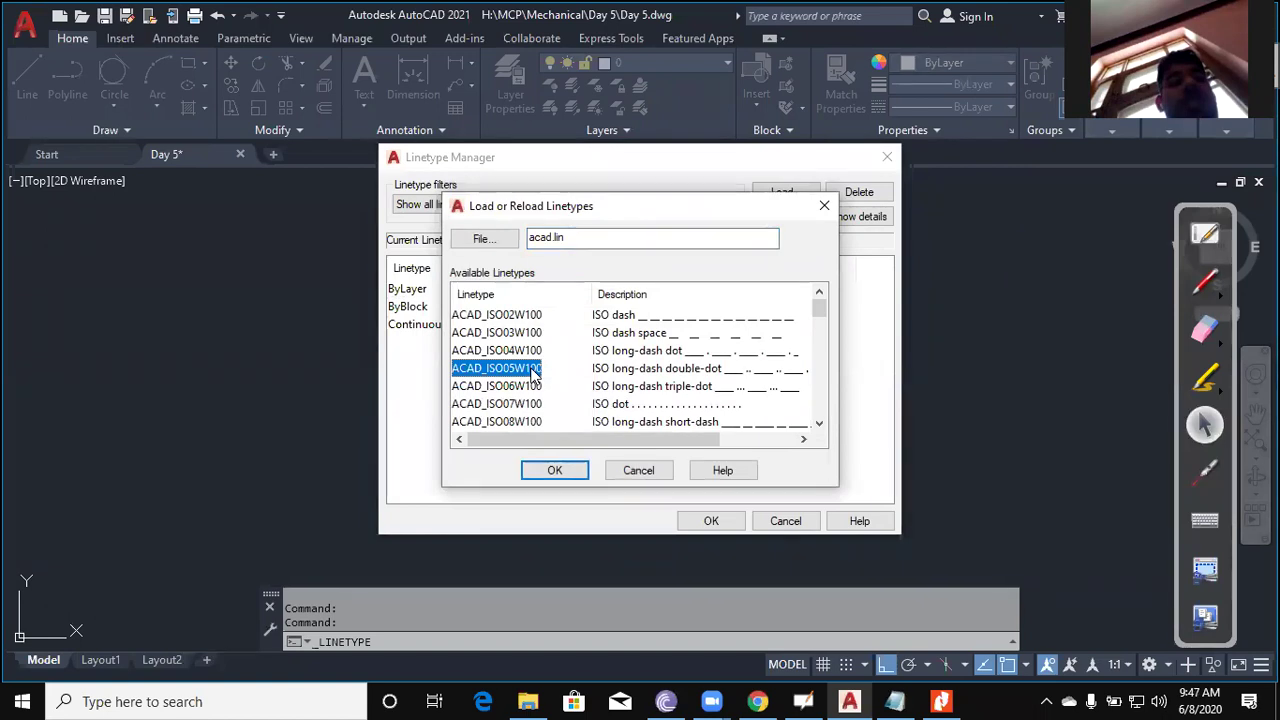
mouse_move(533, 370)
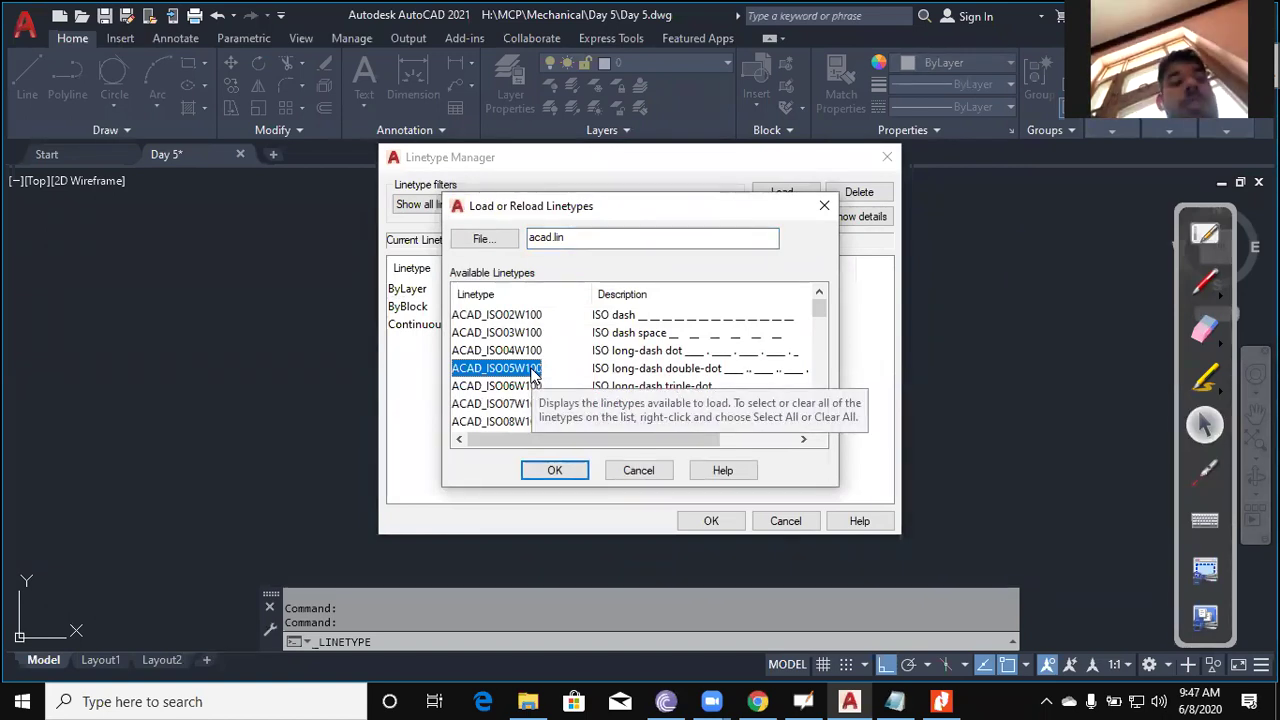
key(h)
click(554, 470)
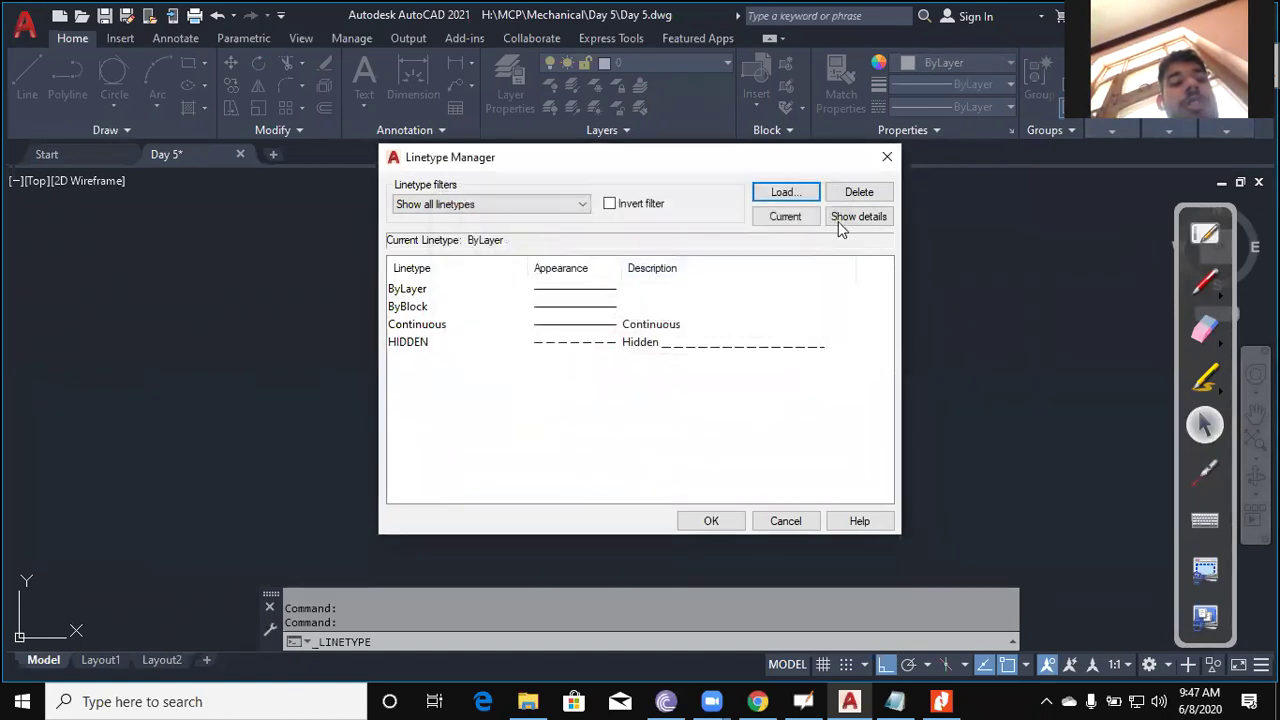
click(785, 192)
click(533, 369)
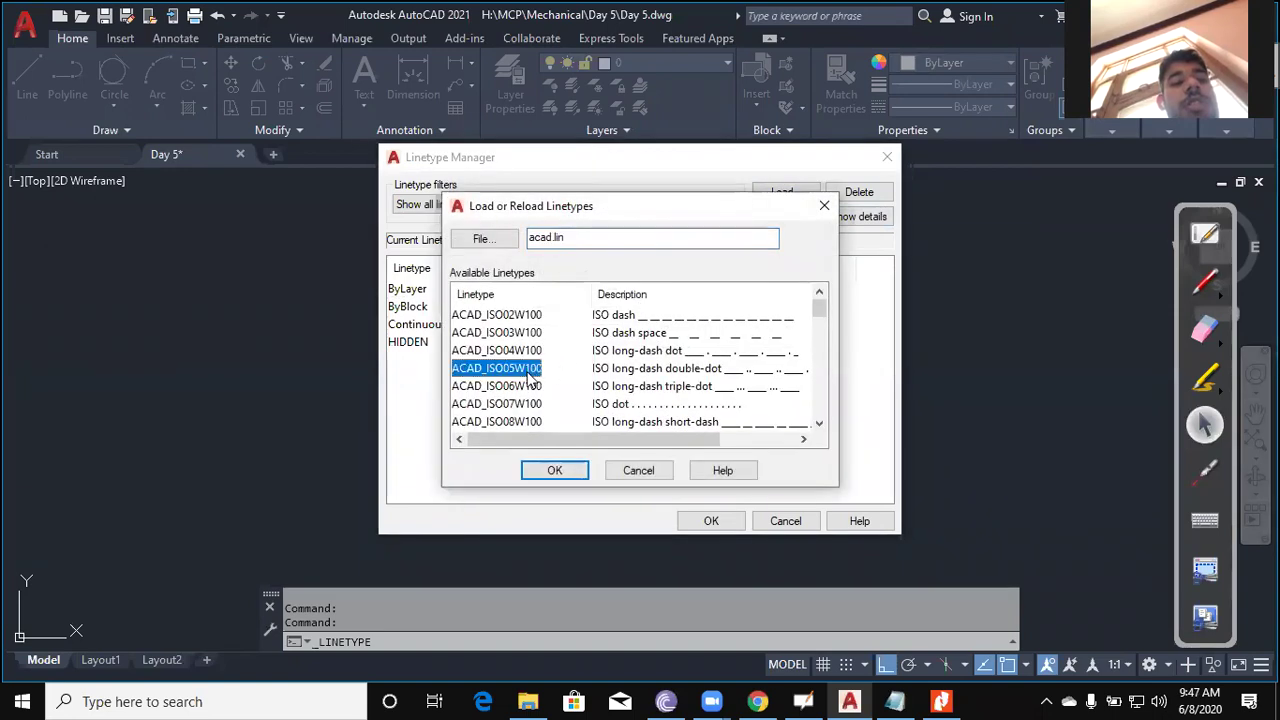
key(c)
click(556, 468)
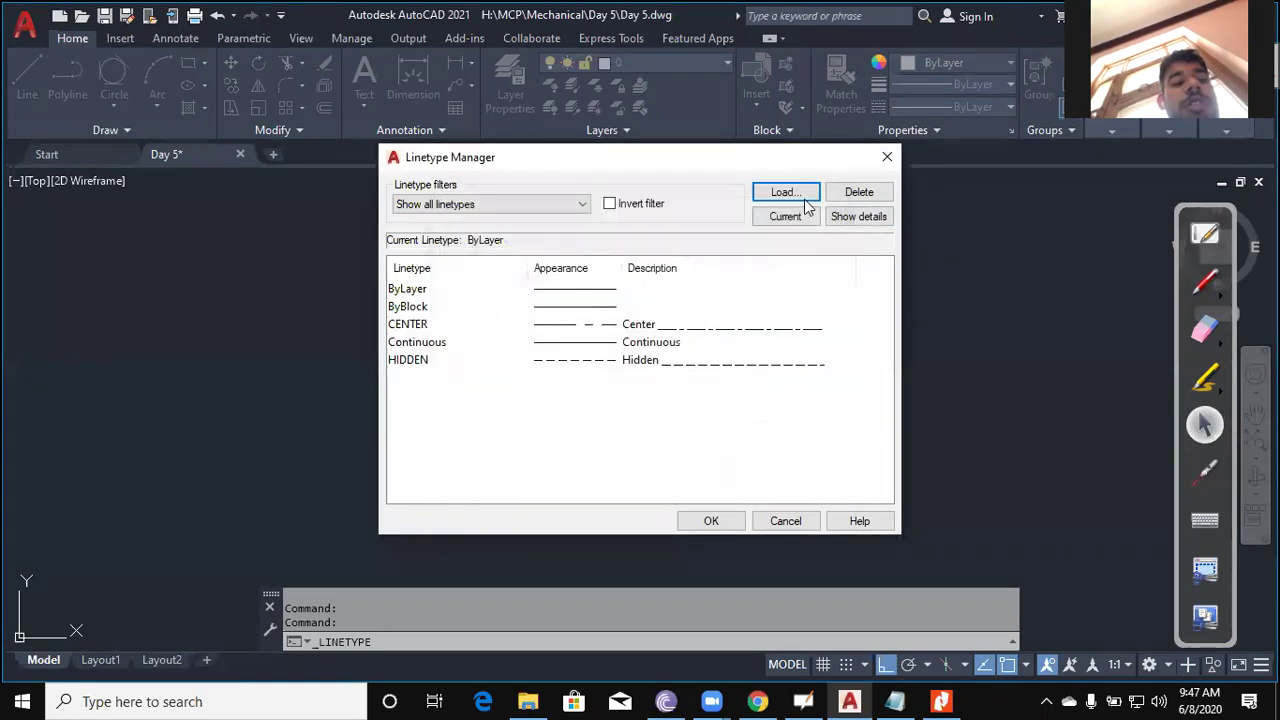
Load the ZIGZAG linetype as well and close the Linetype Manager with OK.
click(785, 198)
scroll(694, 384, down, 5)
scroll(694, 384, down, 6)
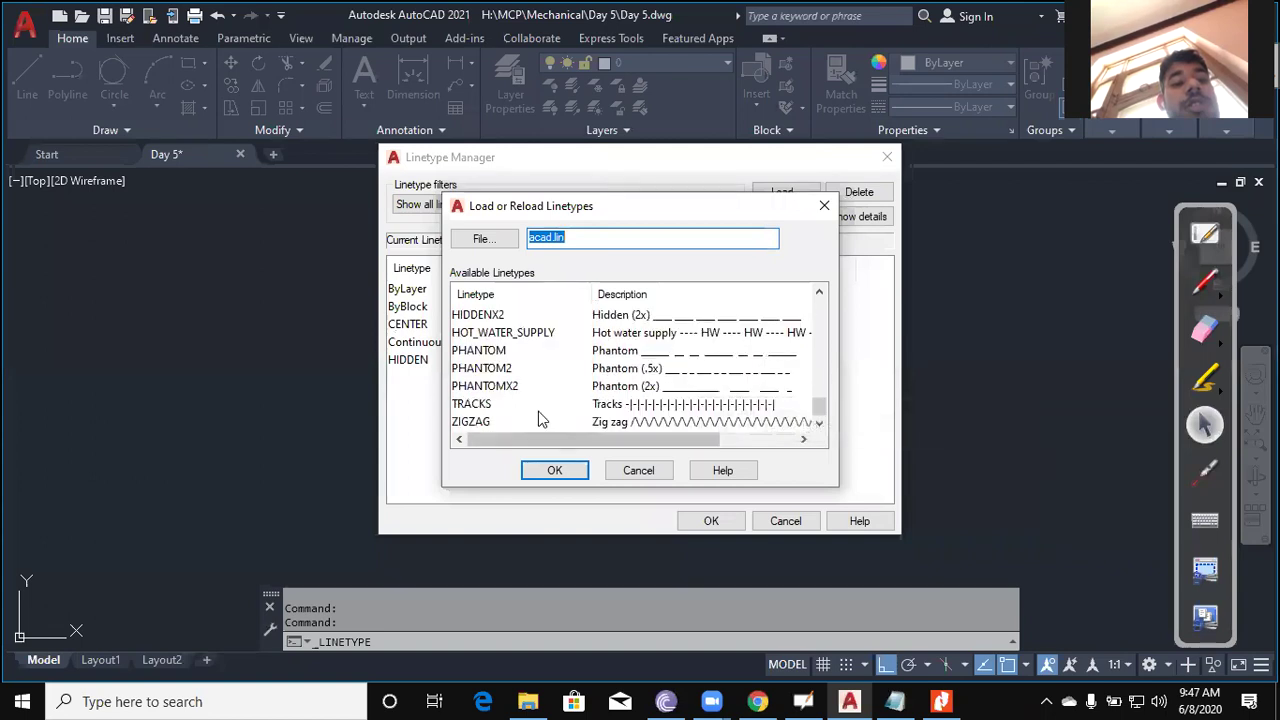
scroll(660, 374, up, 1)
scroll(660, 374, up, 10)
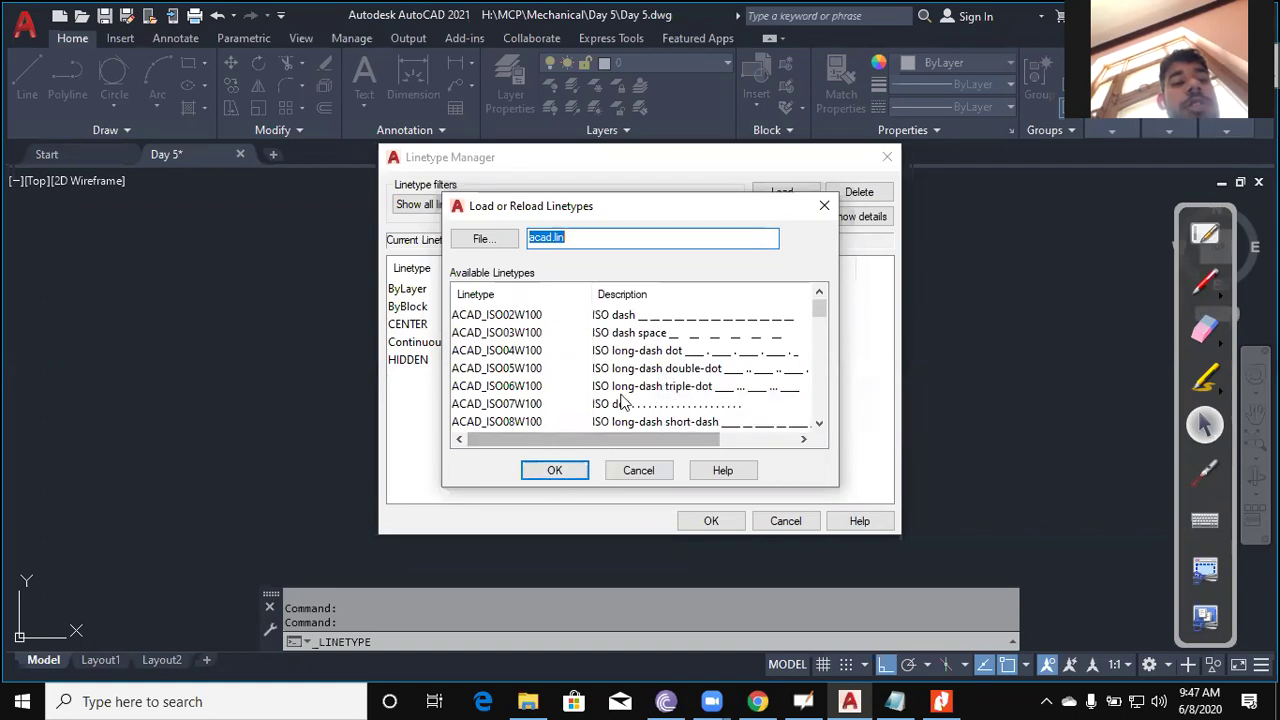
scroll(625, 406, down, 3)
scroll(630, 401, down, 1)
click(557, 403)
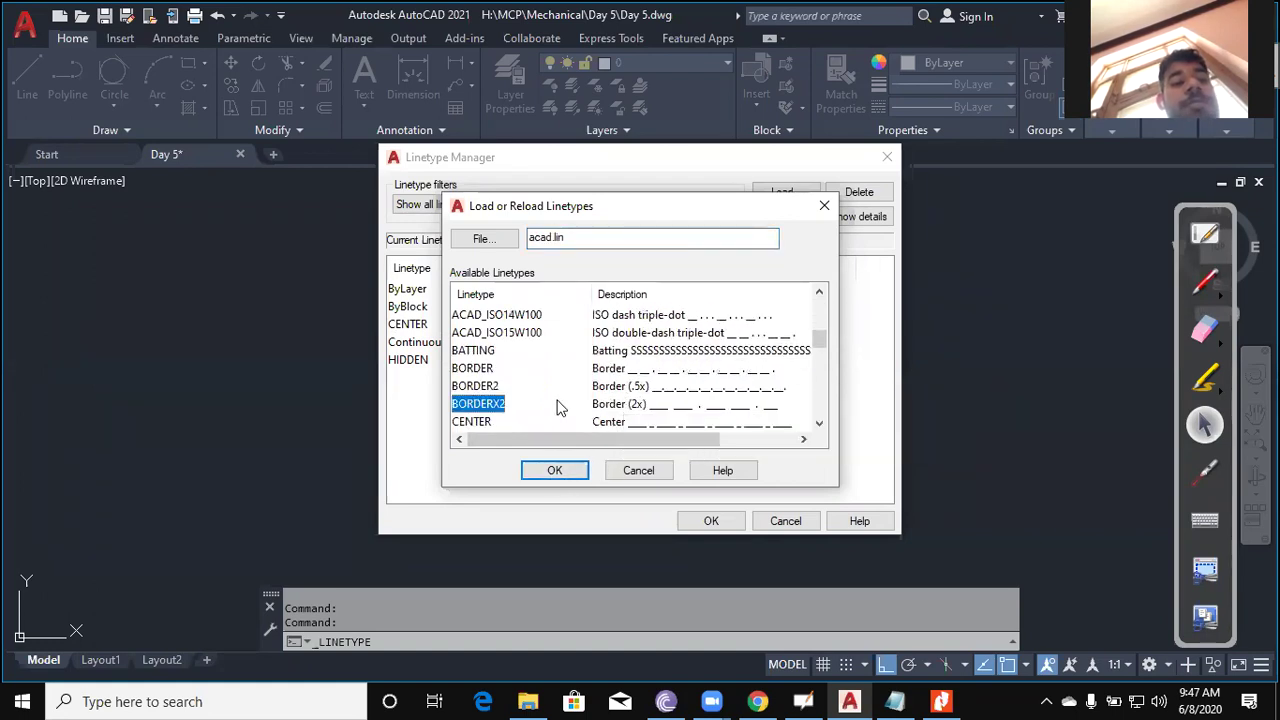
key(End)
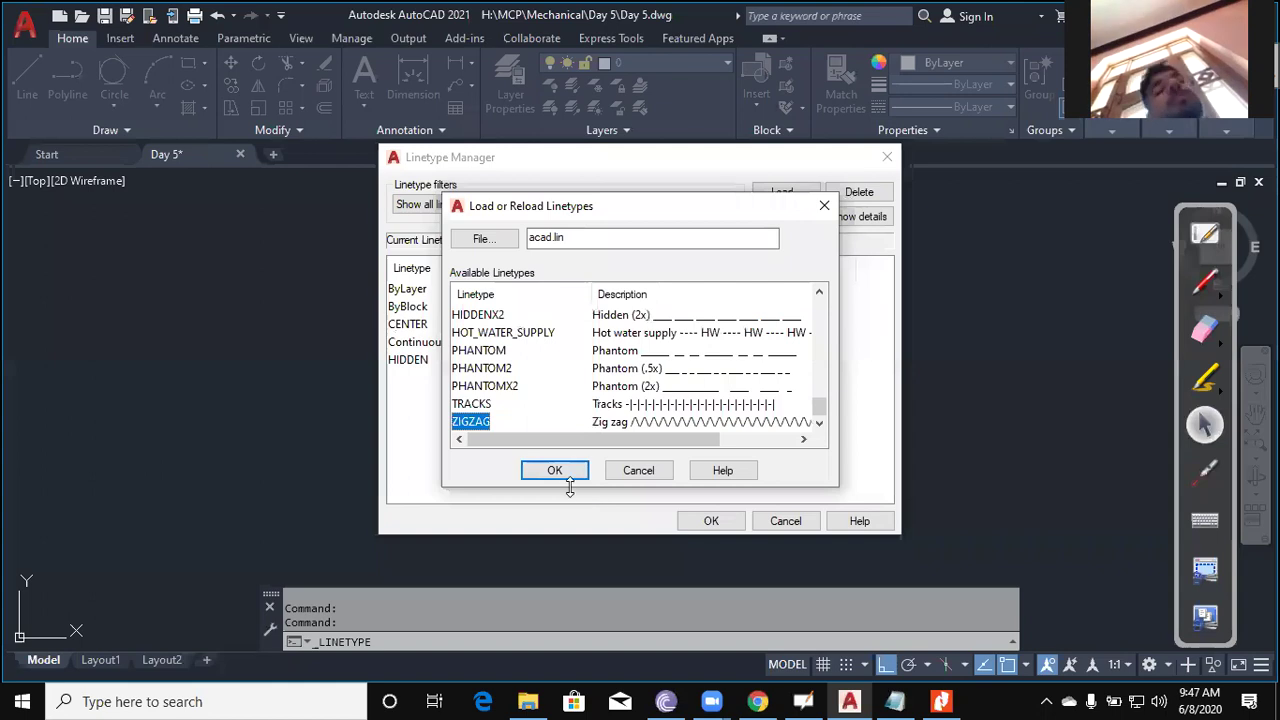
click(562, 476)
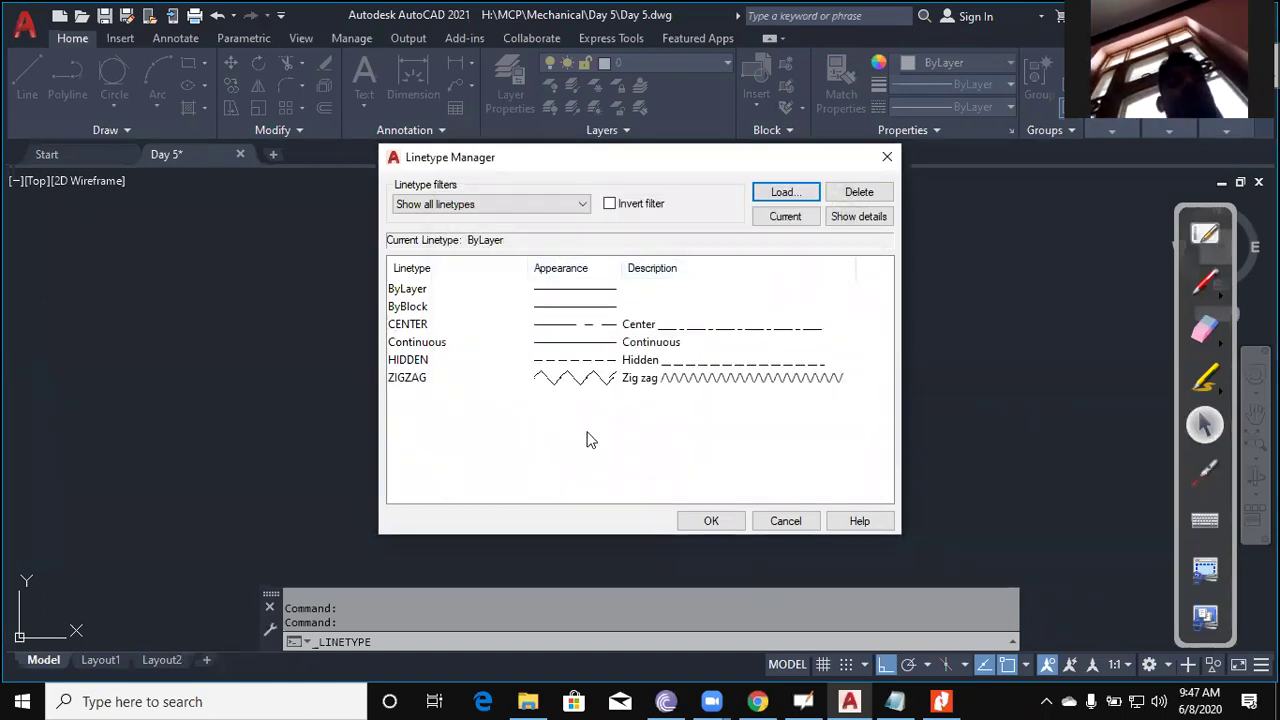
click(702, 524)
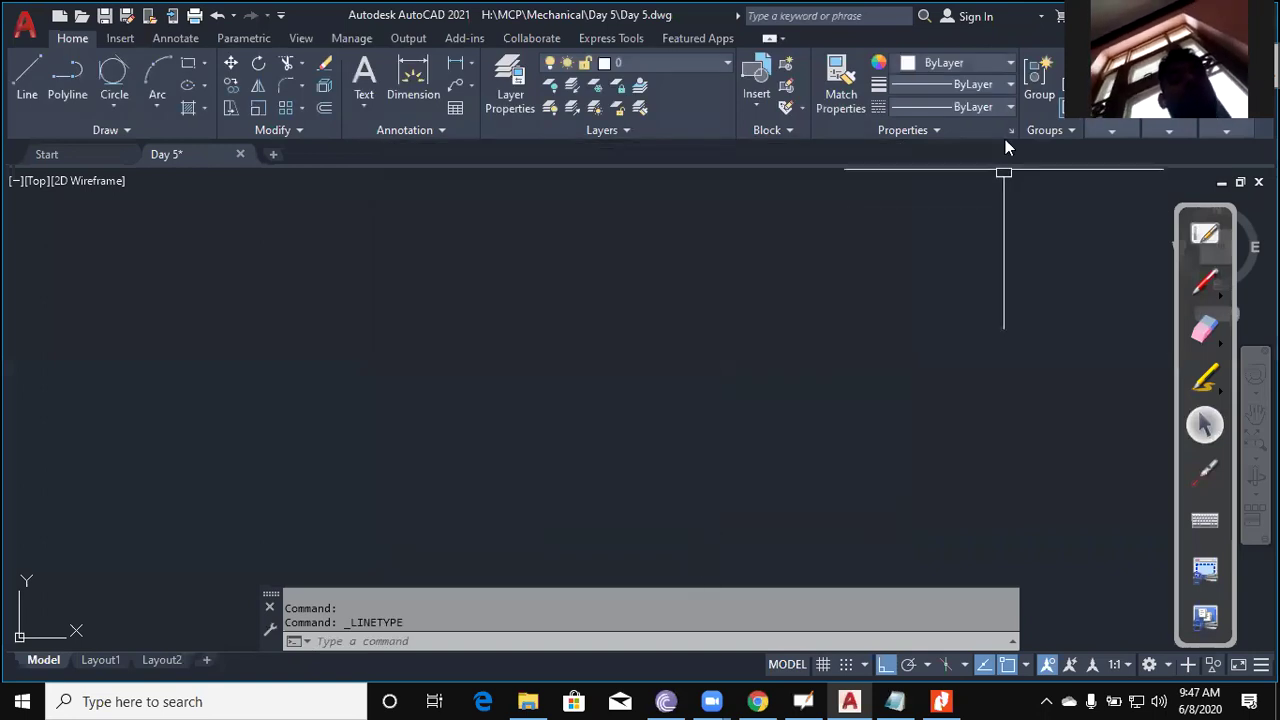
Check that the new linetypes appear in the Linetype dropdown, leaving it on ByLayer.
click(1004, 108)
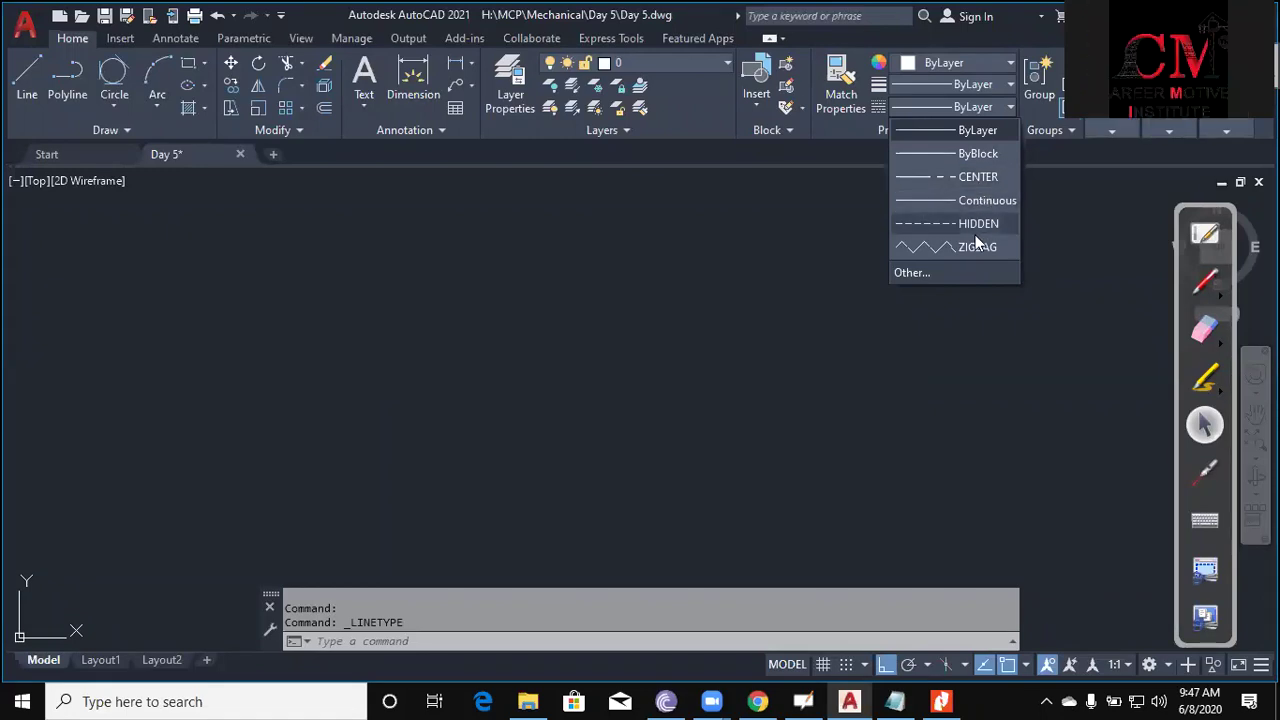
click(555, 152)
click(835, 318)
key(Escape)
key(Escape)
Draw a shorter upper horizontal line and a lower horizontal line offset to the right.
text(l)
key(Return)
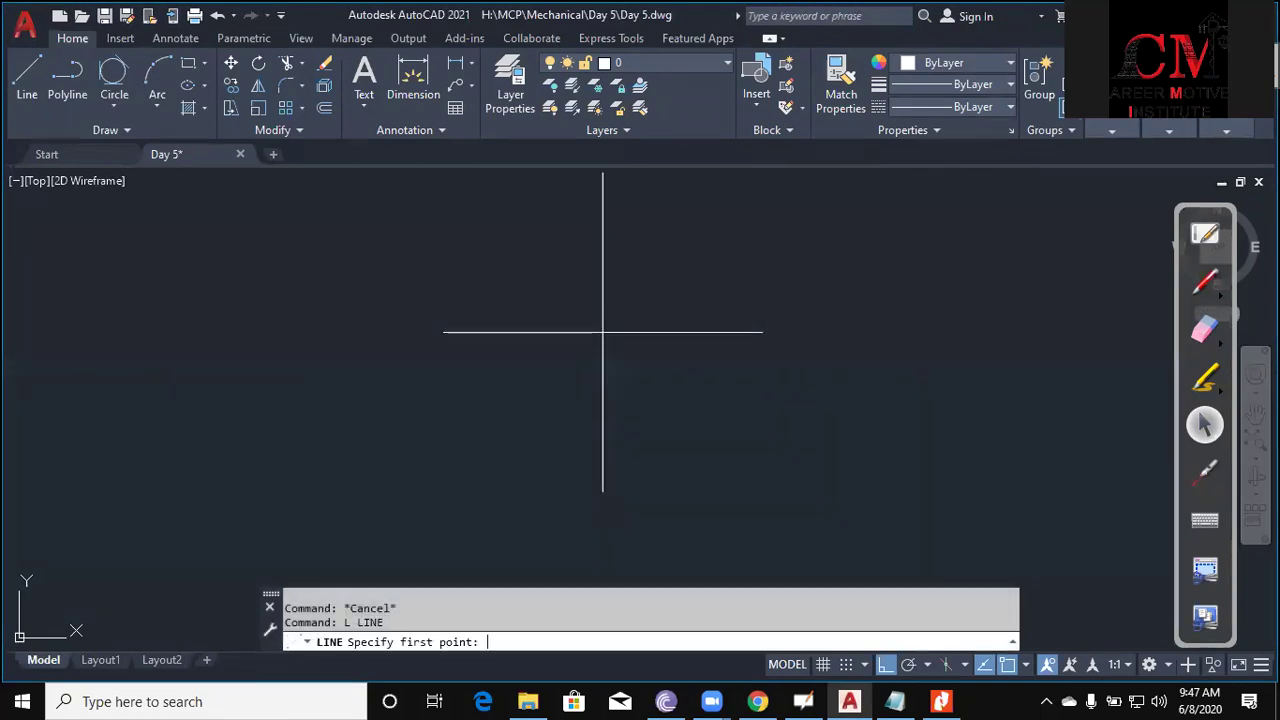
click(412, 309)
click(732, 309)
key(Escape)
key(Return)
click(594, 448)
key(Escape)
key(Escape)
key(Escape)
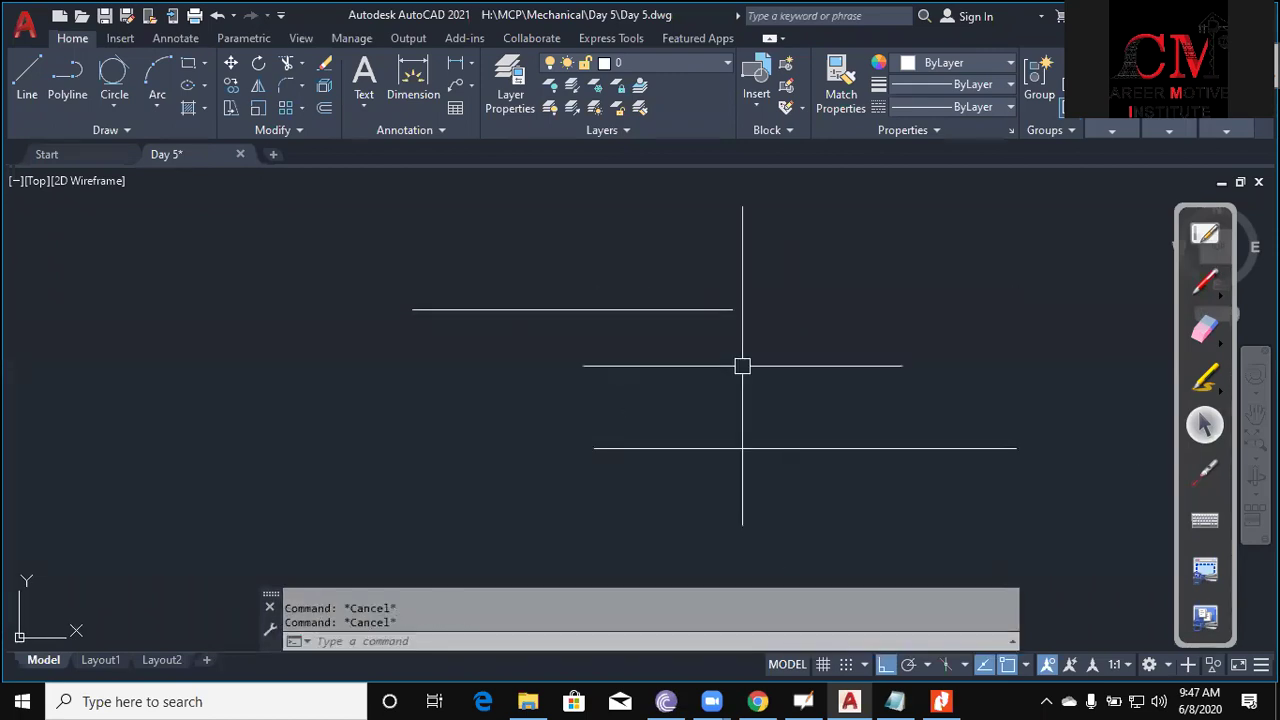
Make the upper horizontal line red and reselect it to confirm the colour.
click(655, 309)
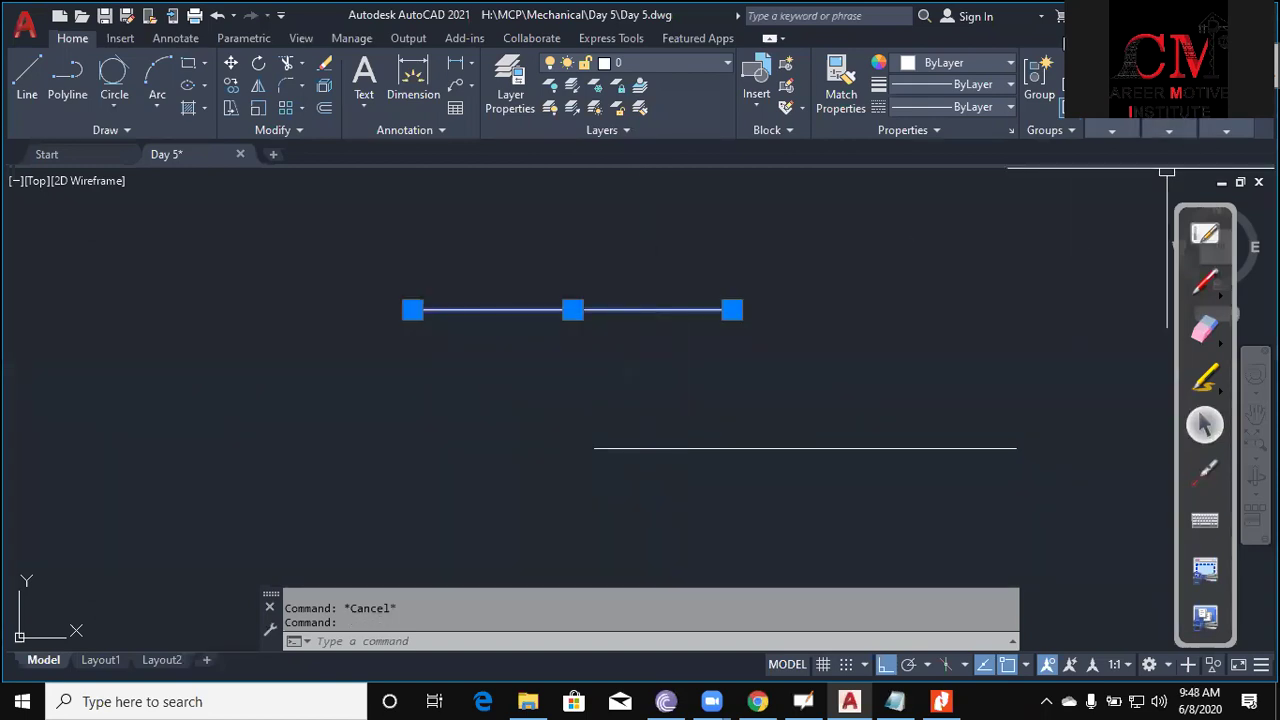
click(997, 62)
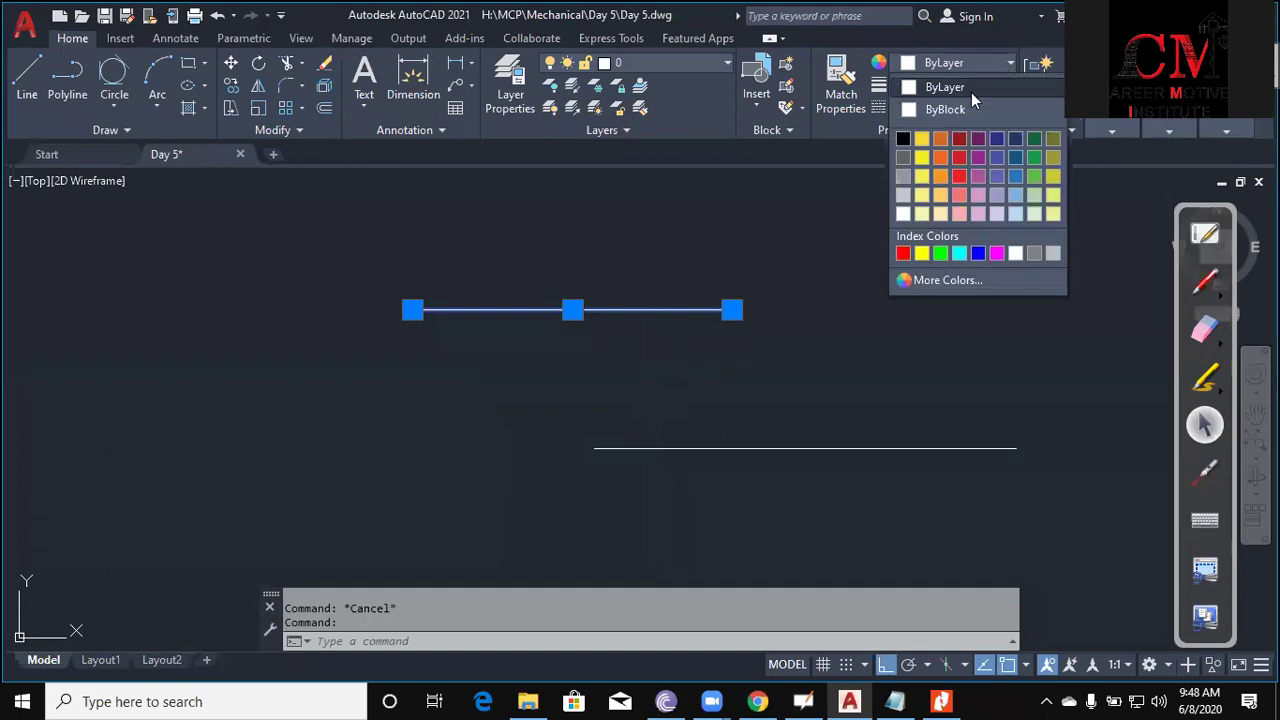
click(959, 176)
click(910, 349)
key(Escape)
key(Escape)
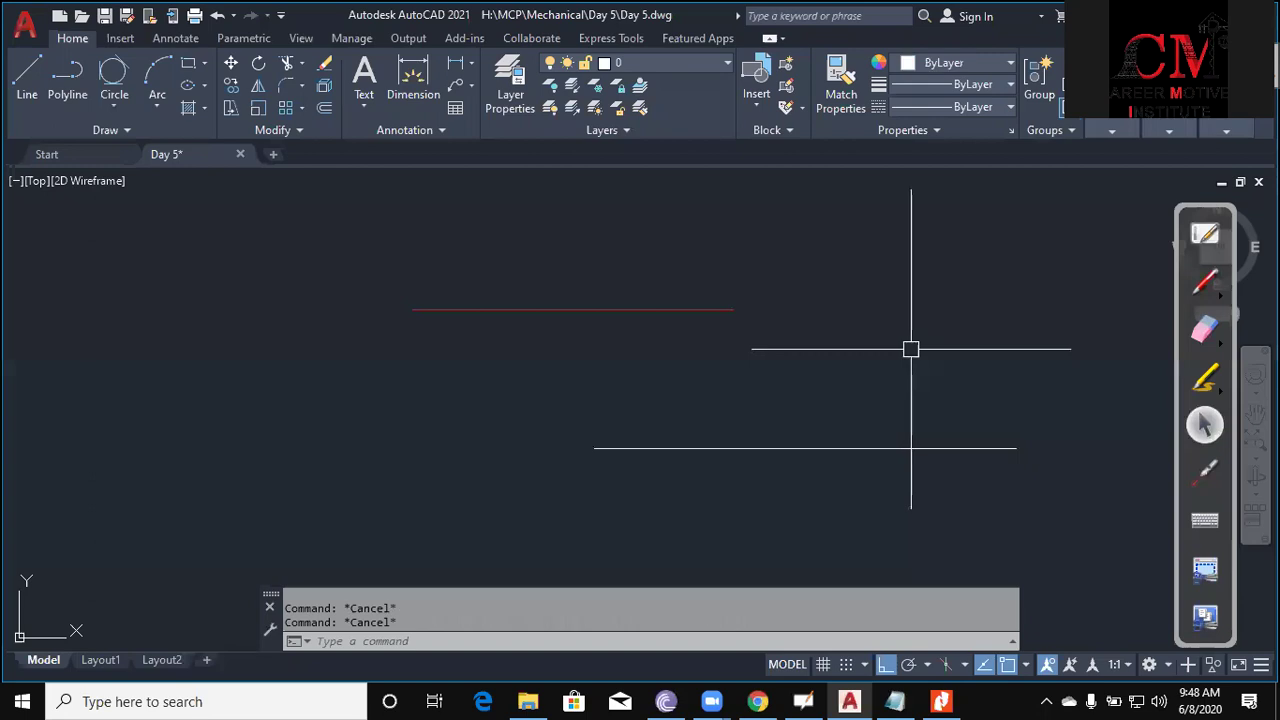
click(731, 308)
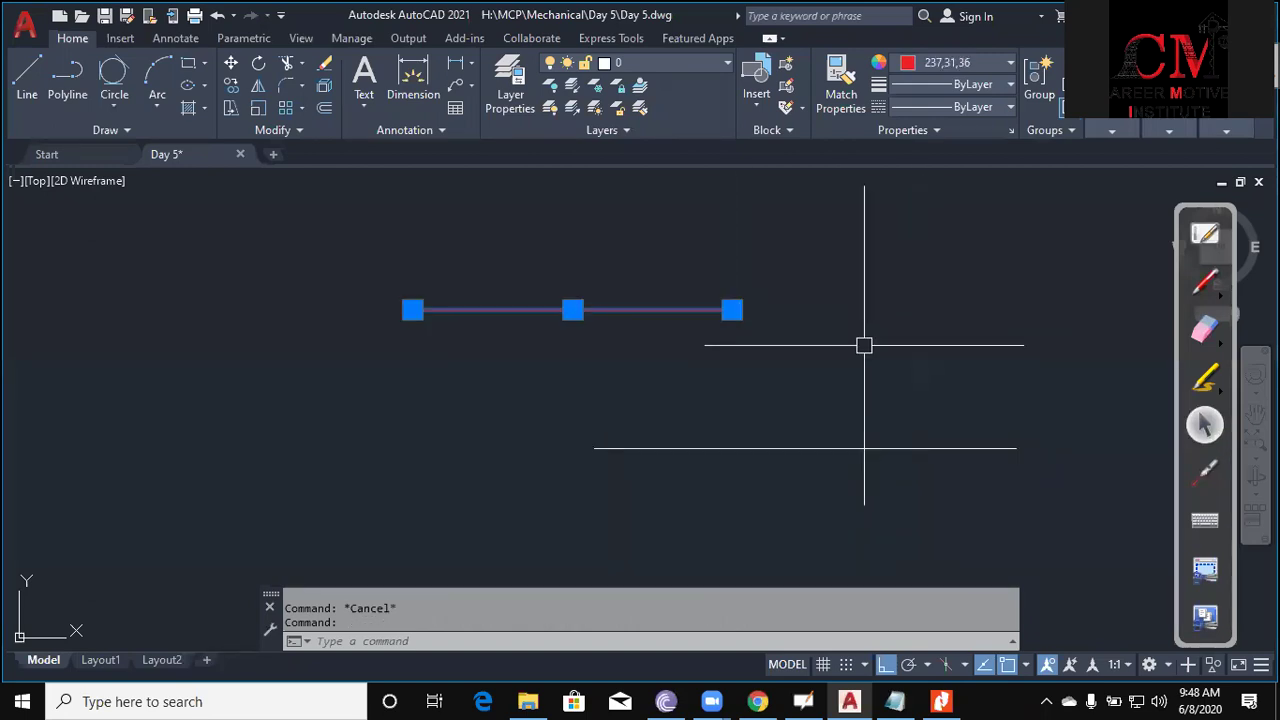
key(Escape)
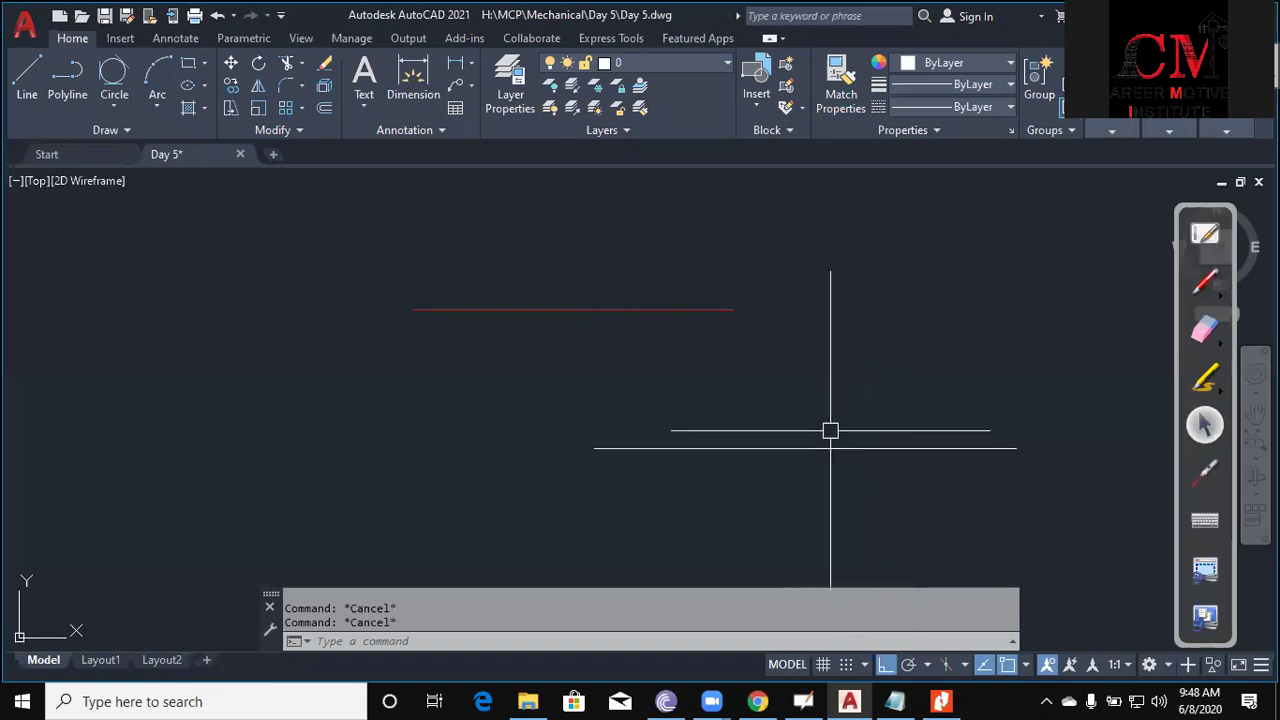
Leave the lower line white, then start Match Properties with MA.
click(912, 449)
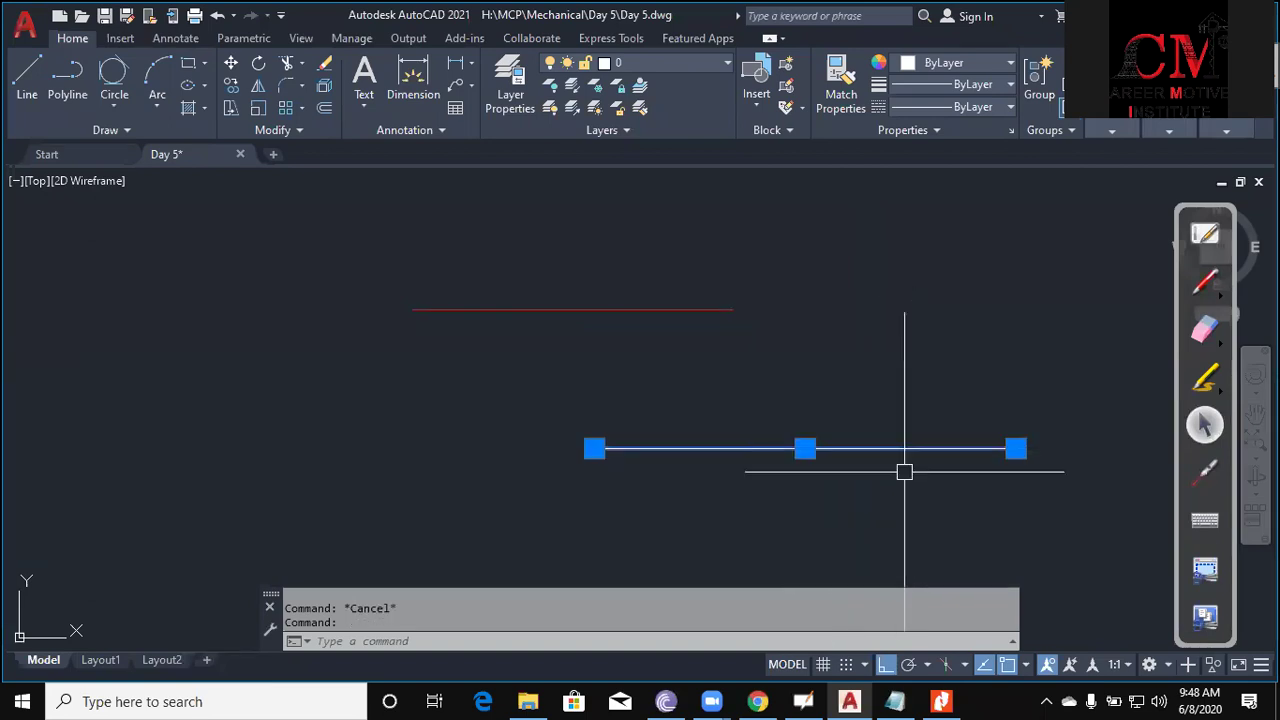
click(991, 61)
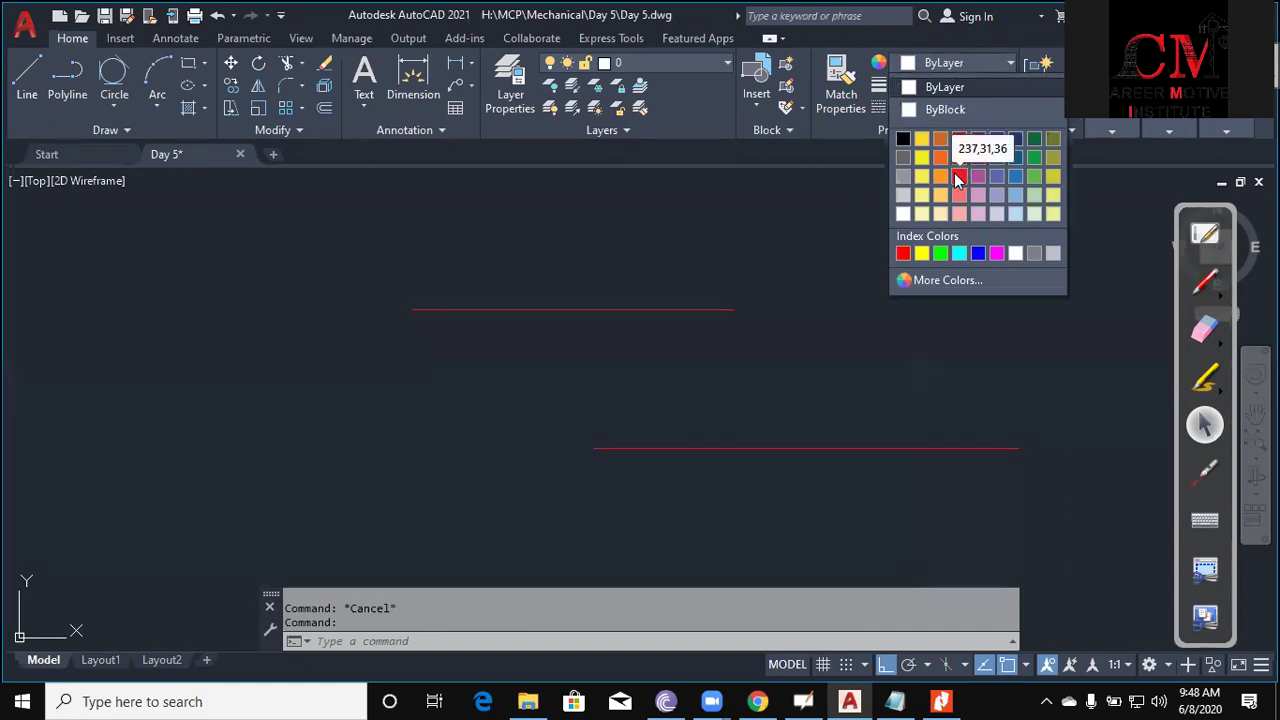
key(Escape)
click(895, 308)
key(Escape)
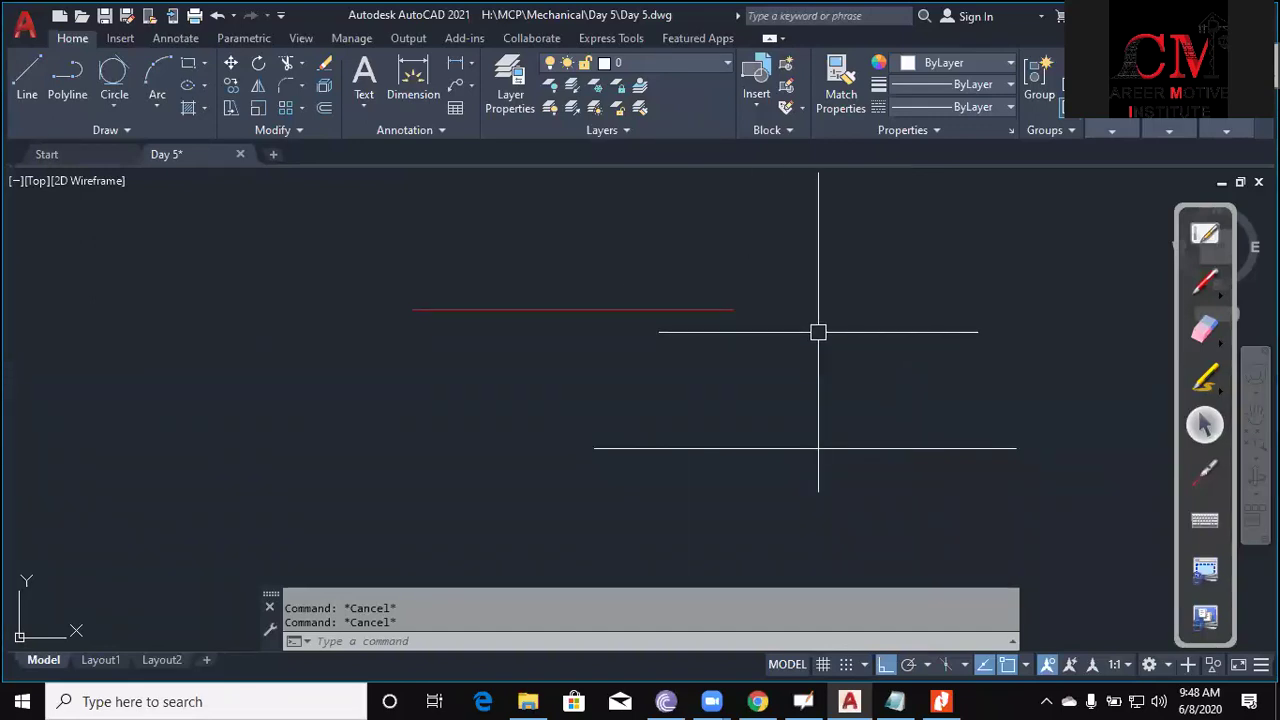
text(ma)
key(Return)
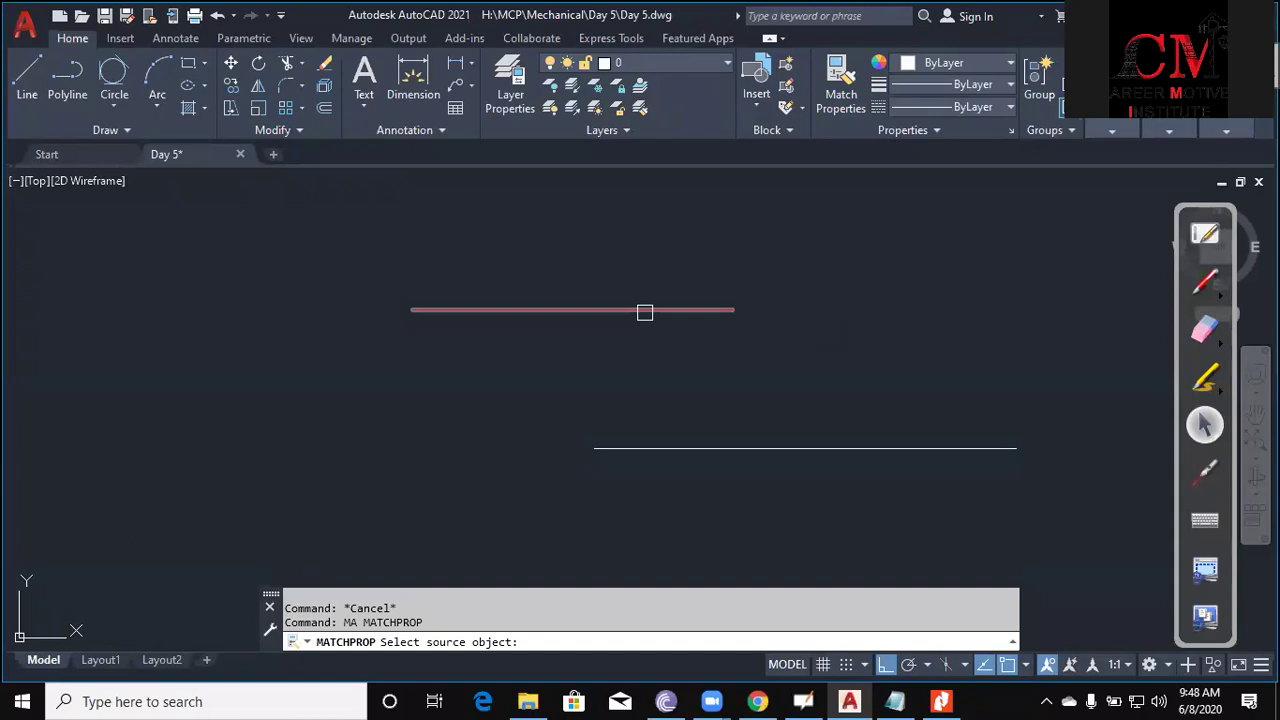
Copy the upper red line's properties onto the lower line so it also turns red.
click(642, 311)
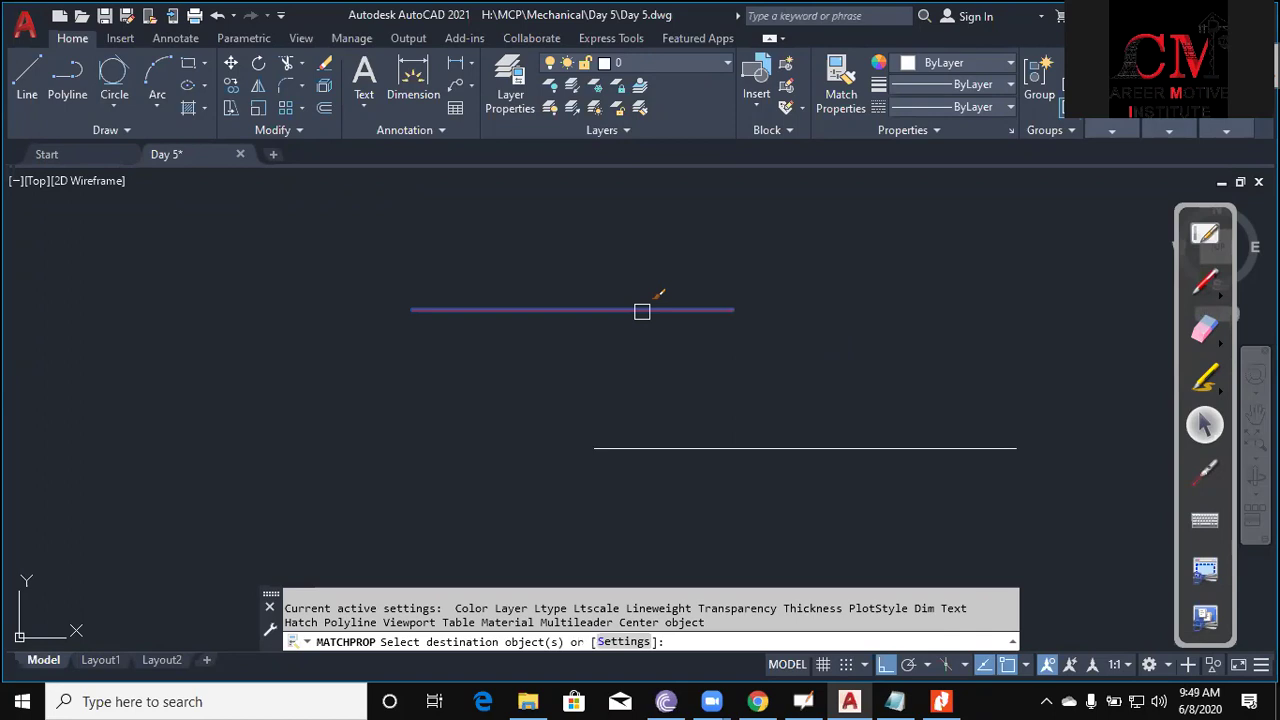
click(683, 449)
key(Escape)
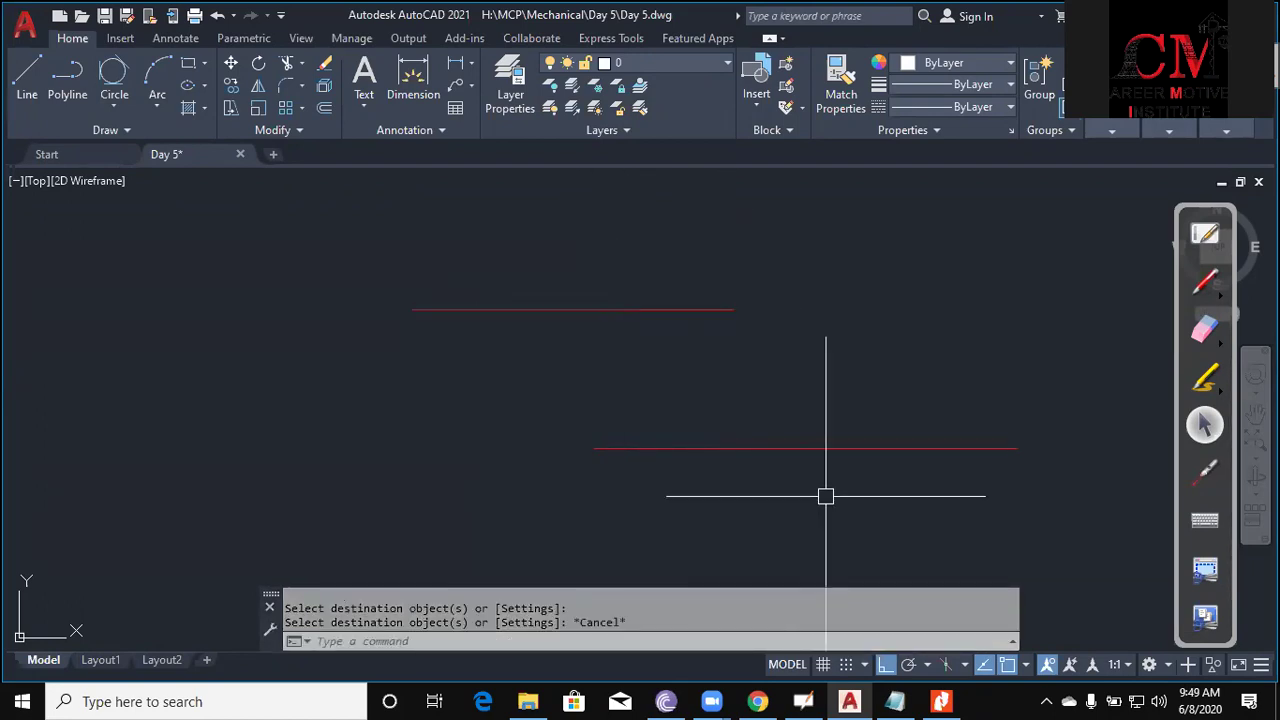
middle_drag(848, 456, 586, 428)
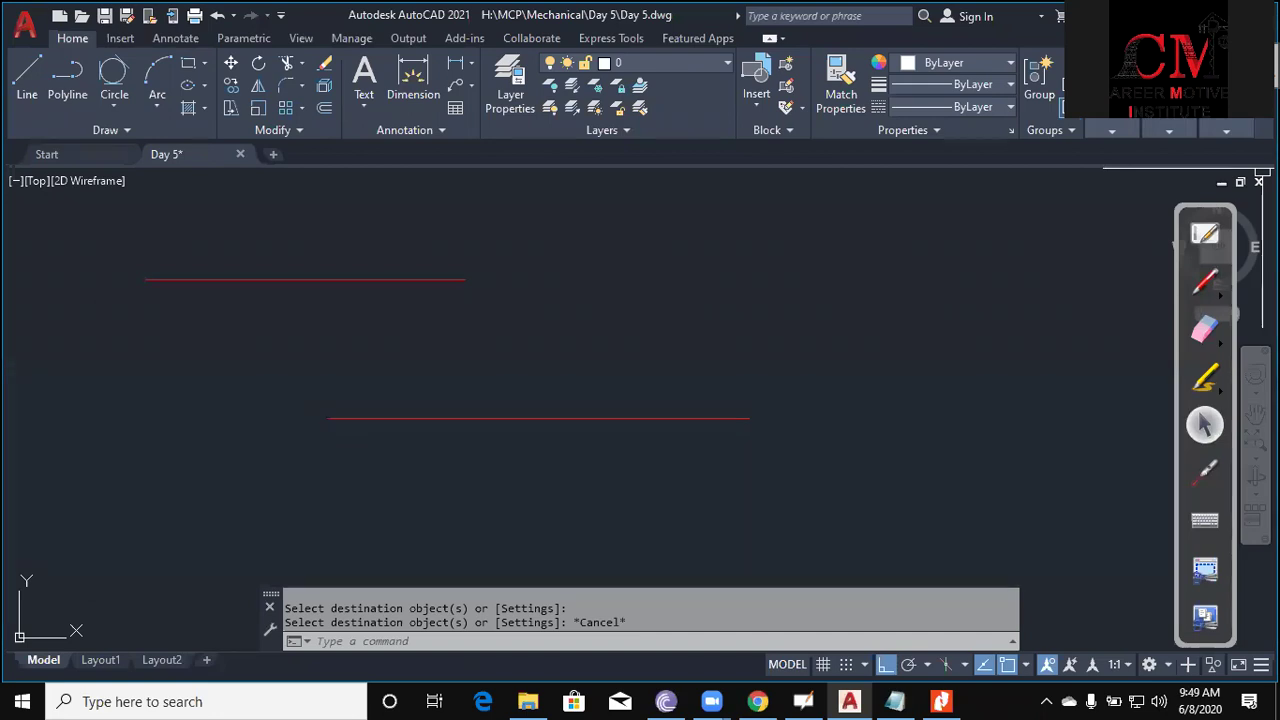
scroll(792, 395, down, 2)
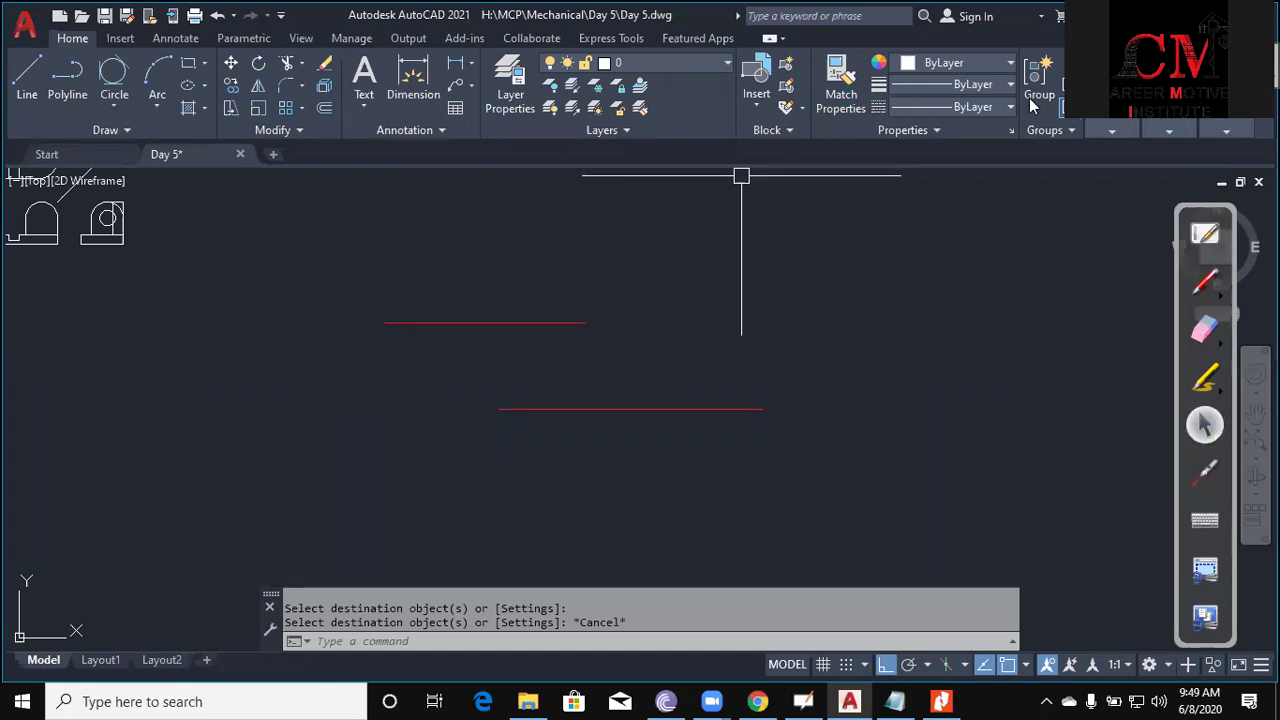
click(803, 329)
scroll(817, 349, down, 2)
Set the lower red line's lineweight to 0.40 mm and reselect it to verify.
scroll(766, 420, up, 2)
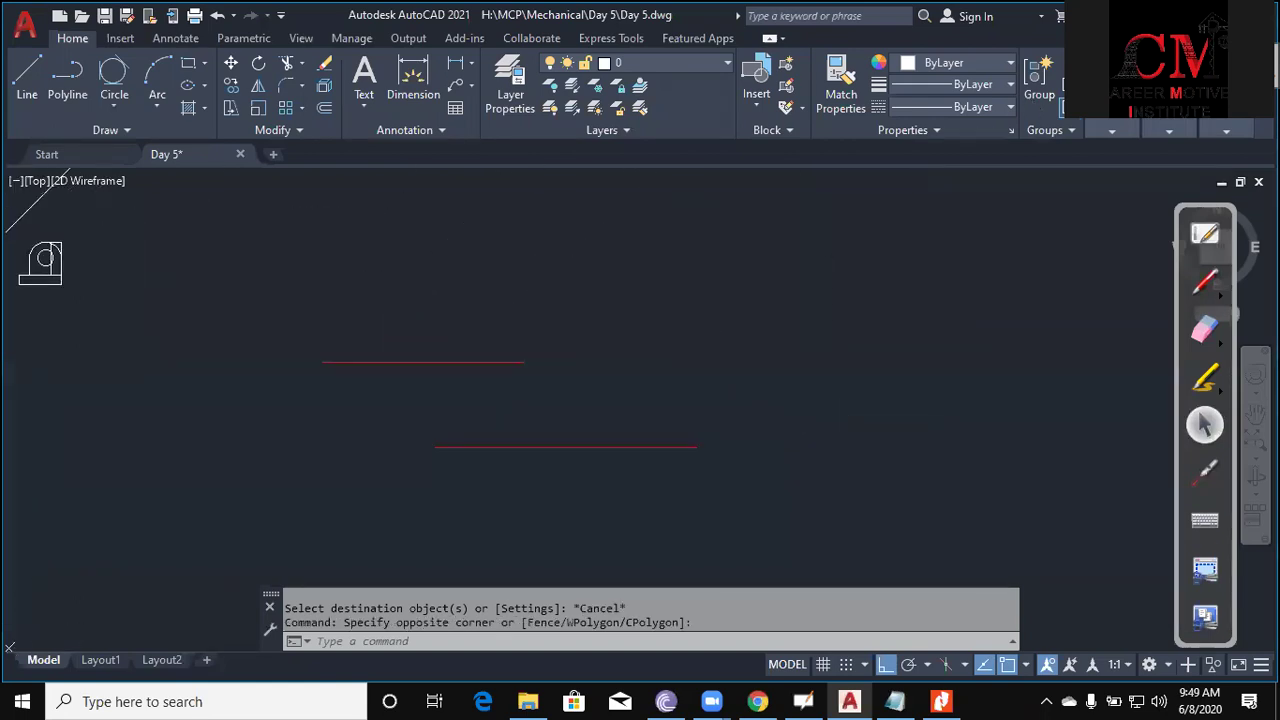
scroll(770, 408, down, 1)
scroll(752, 398, up, 1)
click(748, 388)
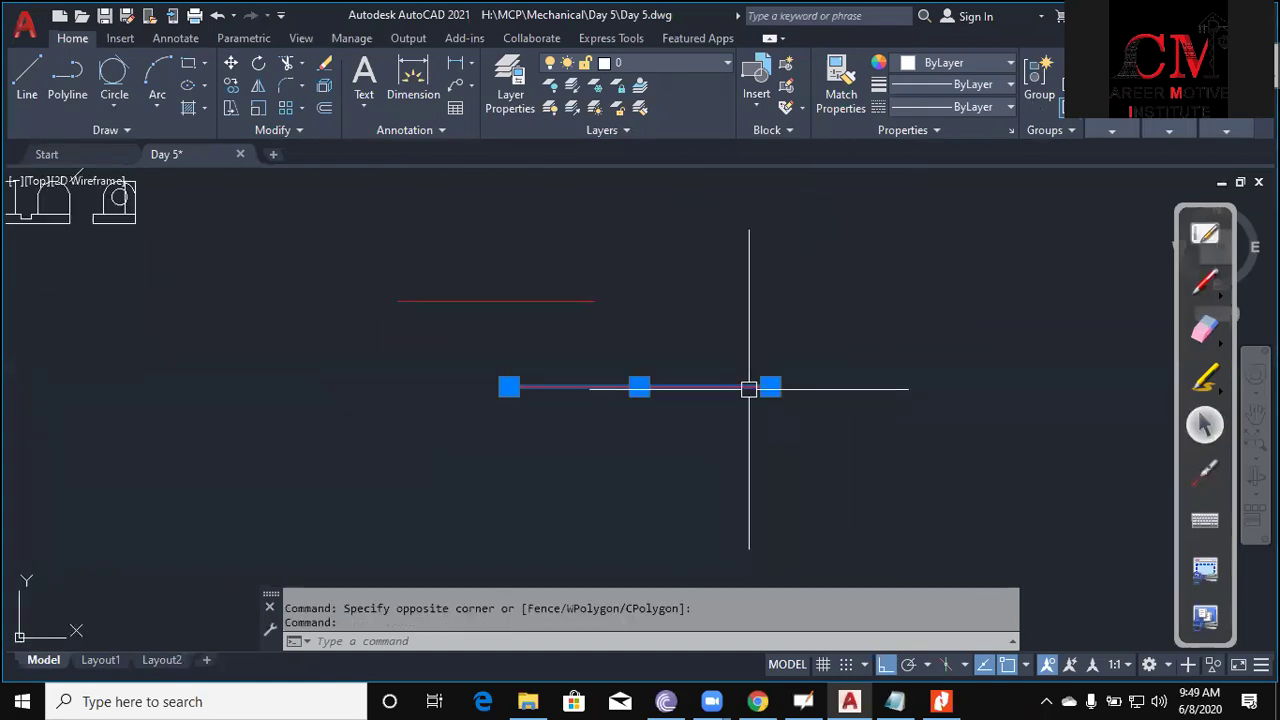
click(995, 84)
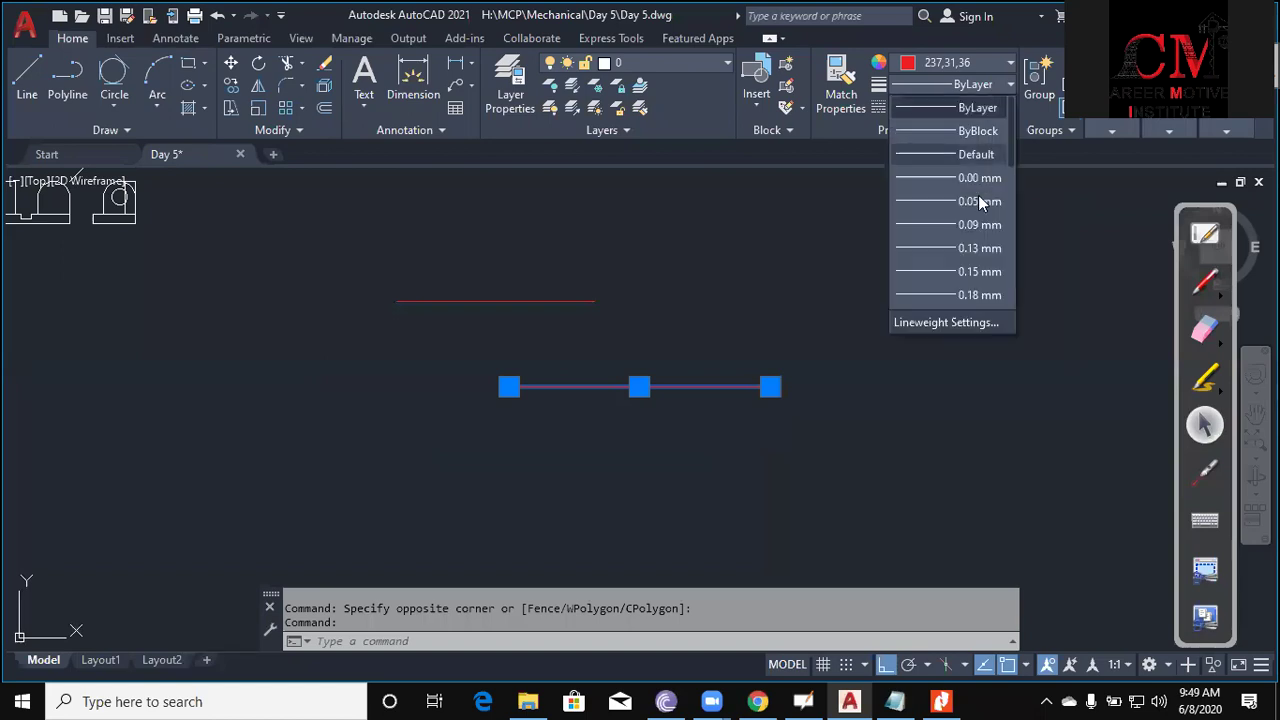
scroll(965, 253, down, 2)
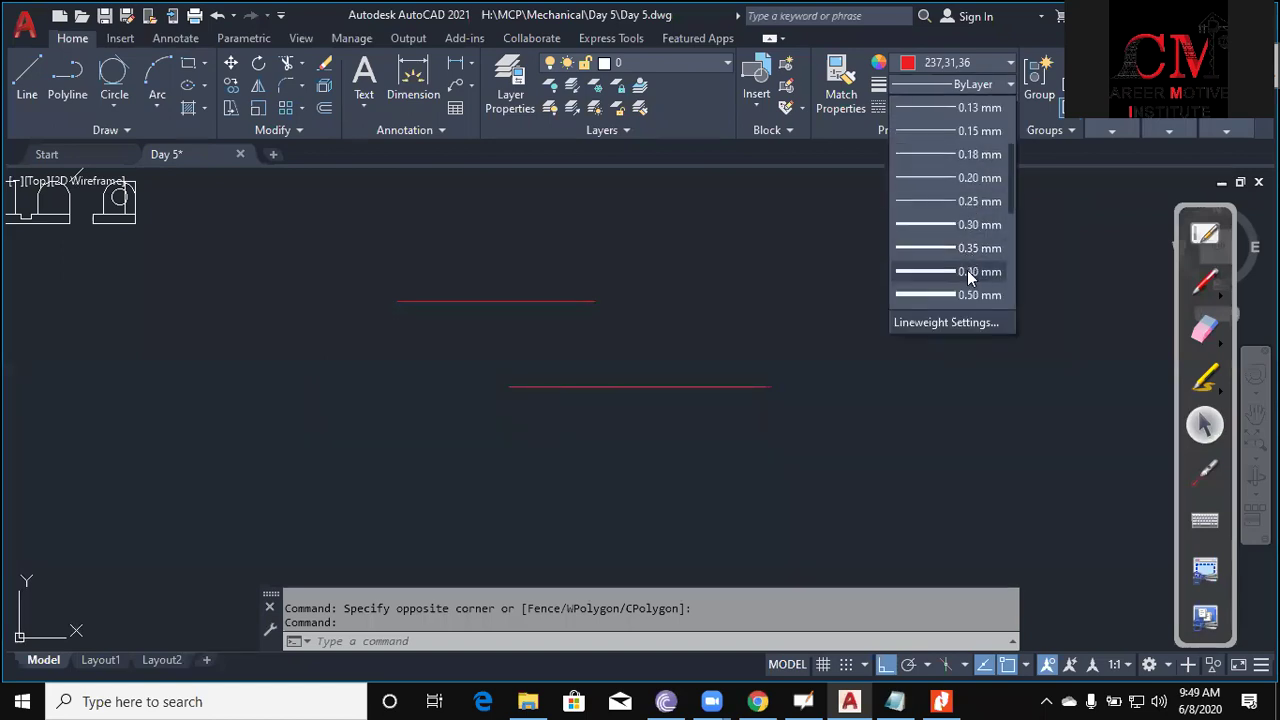
click(967, 270)
key(Escape)
key(Escape)
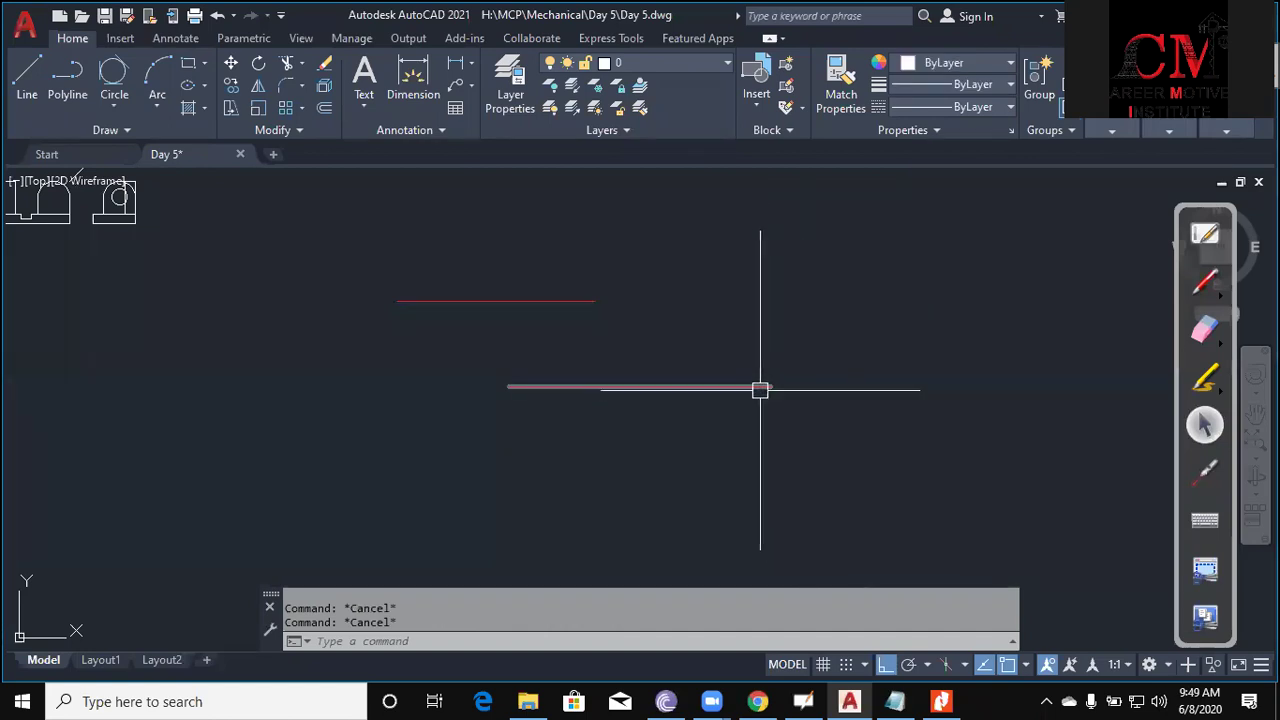
click(760, 387)
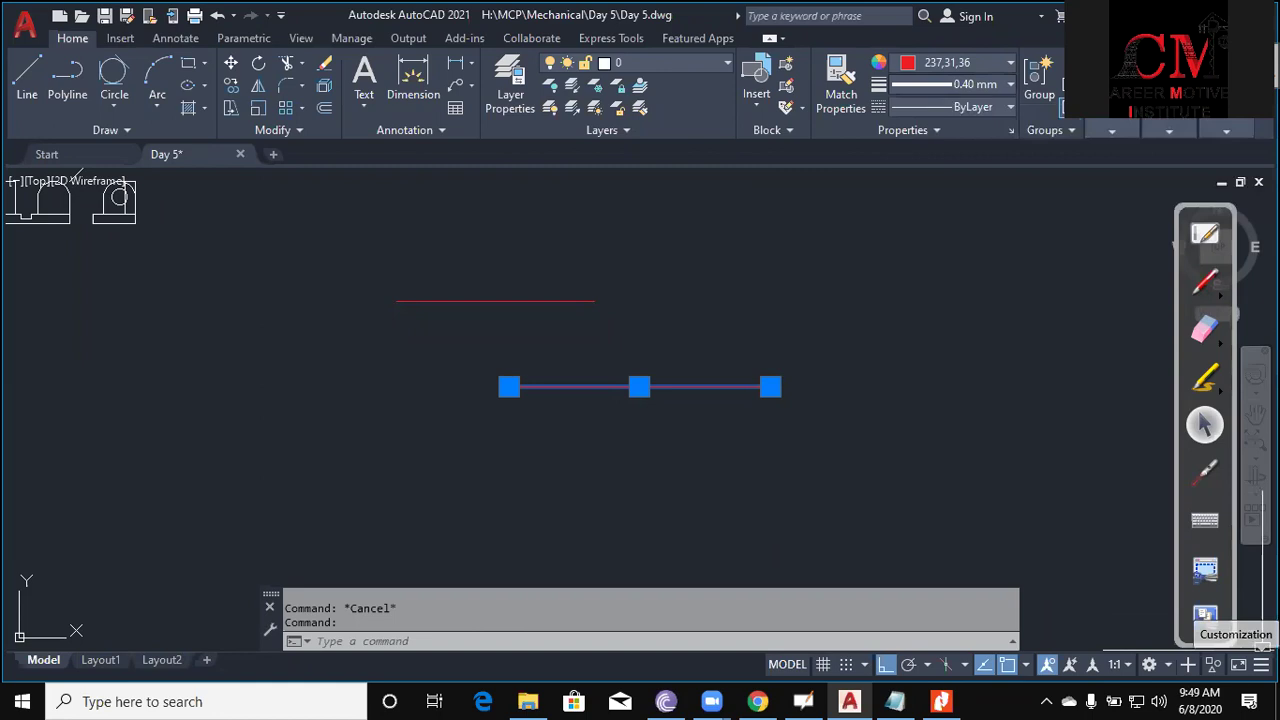
Add the LineWeight toggle to the status bar and switch lineweight display on.
click(1261, 664)
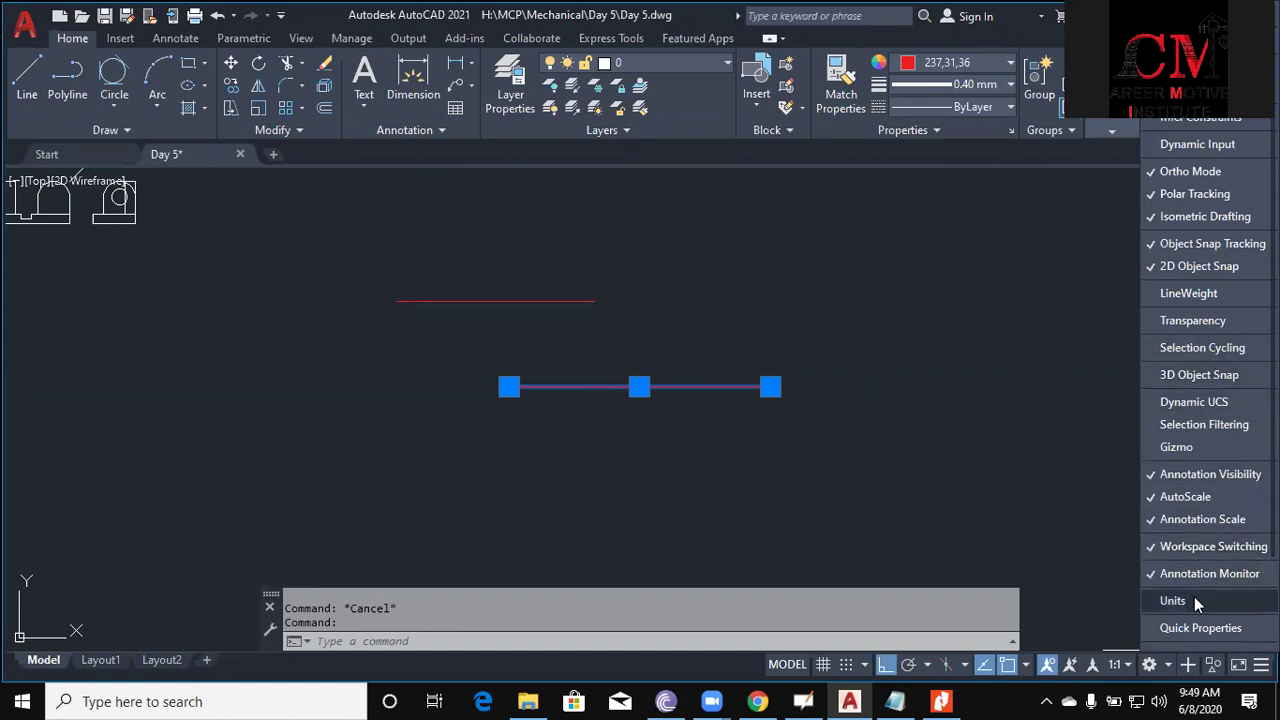
click(1192, 296)
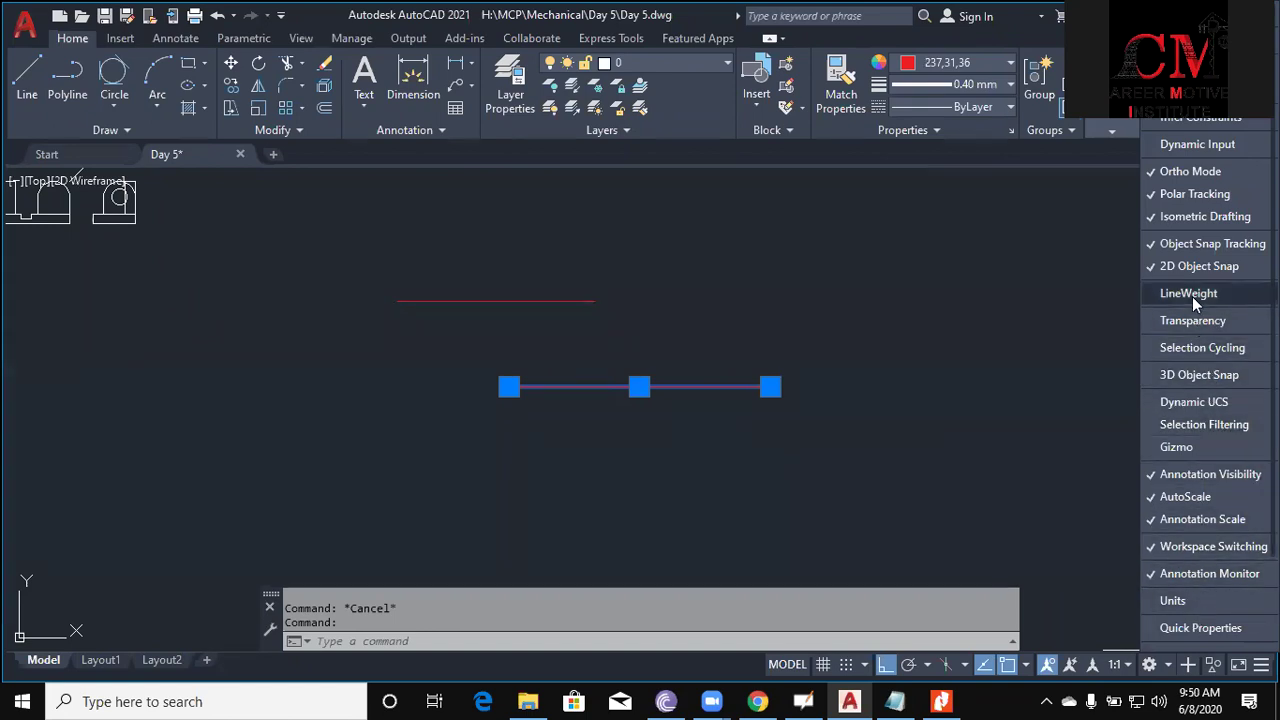
click(1085, 332)
key(Escape)
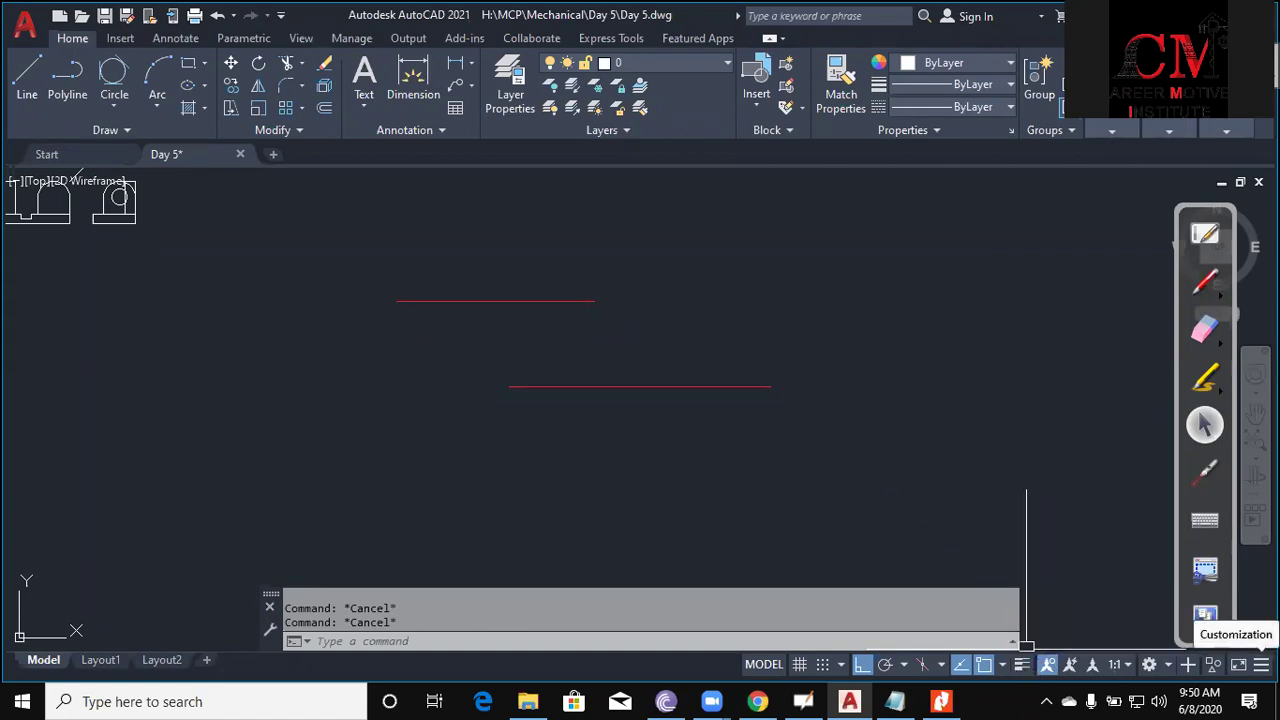
click(1261, 664)
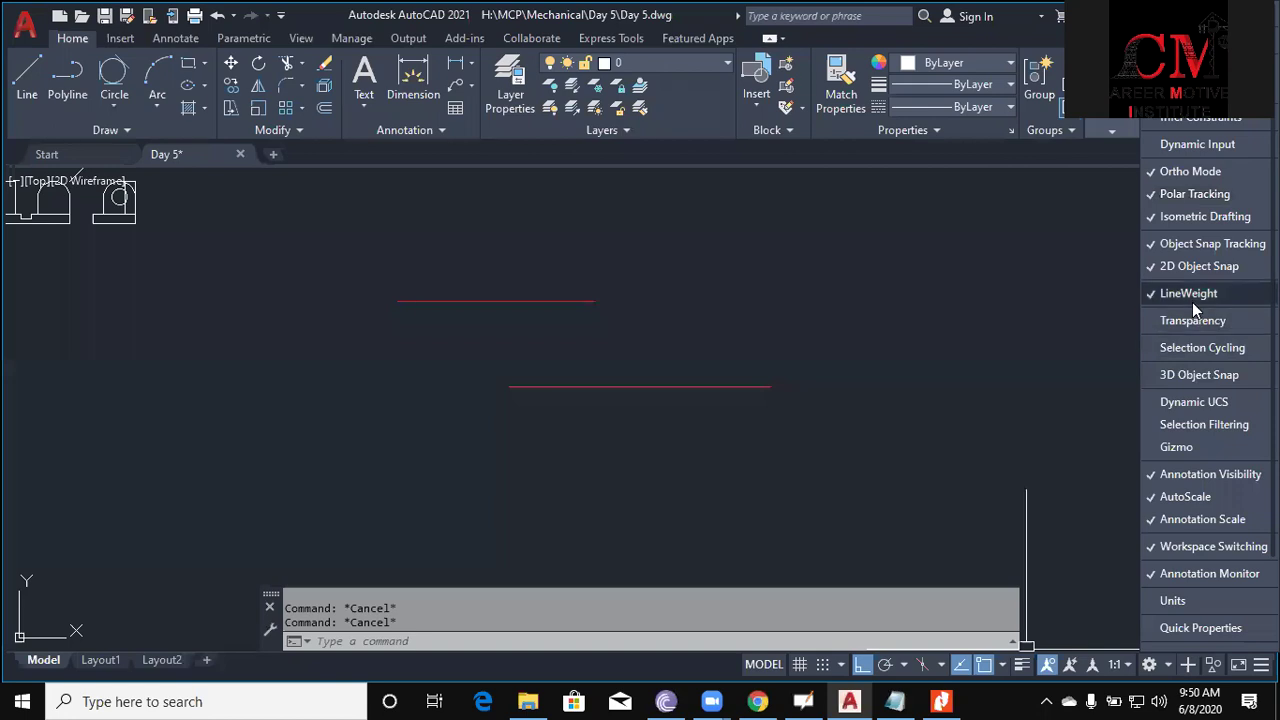
click(1000, 329)
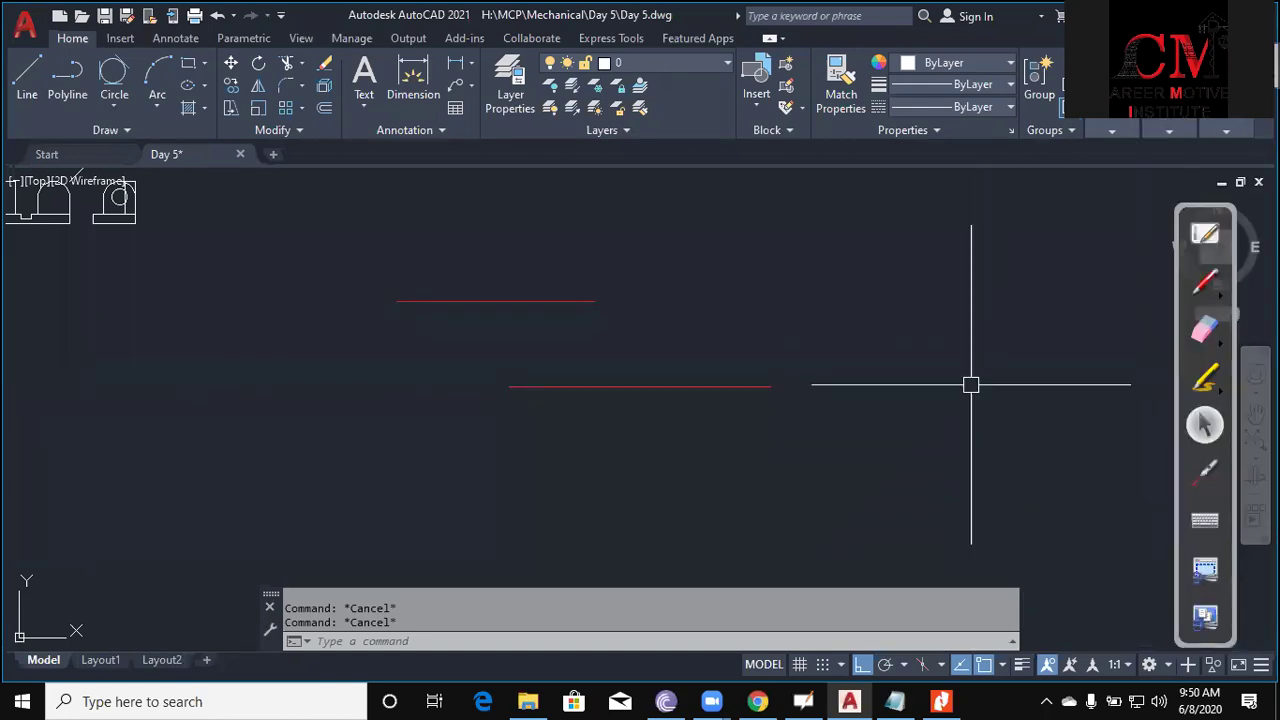
click(1021, 668)
scroll(600, 386, up, 2)
middle_drag(606, 386, 652, 481)
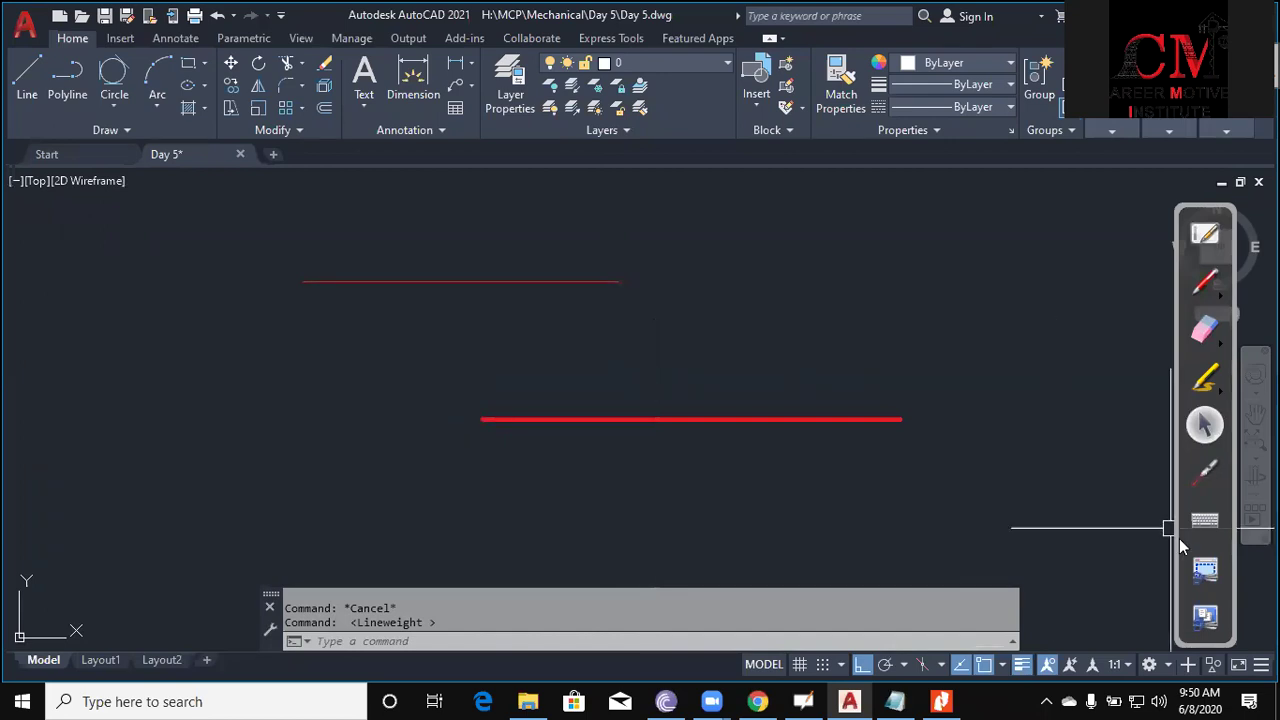
Place a circle left of the red lines, with lineweight display turned back on.
click(1021, 668)
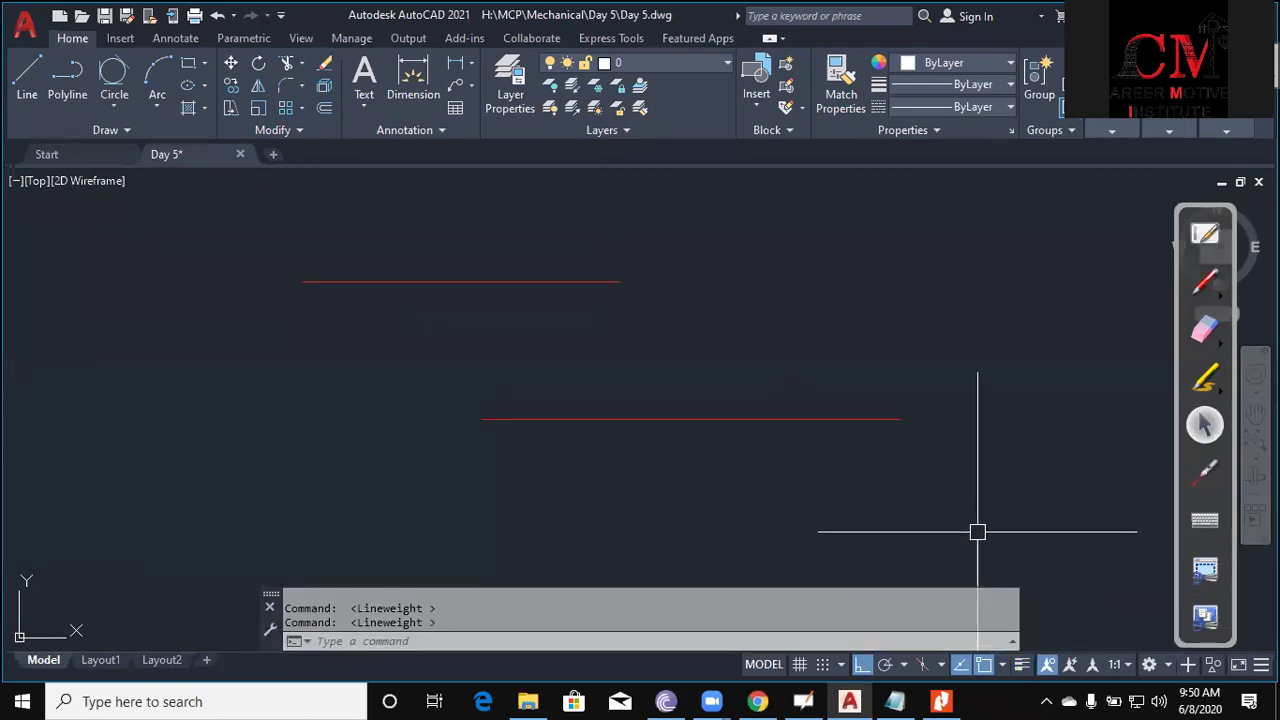
click(781, 330)
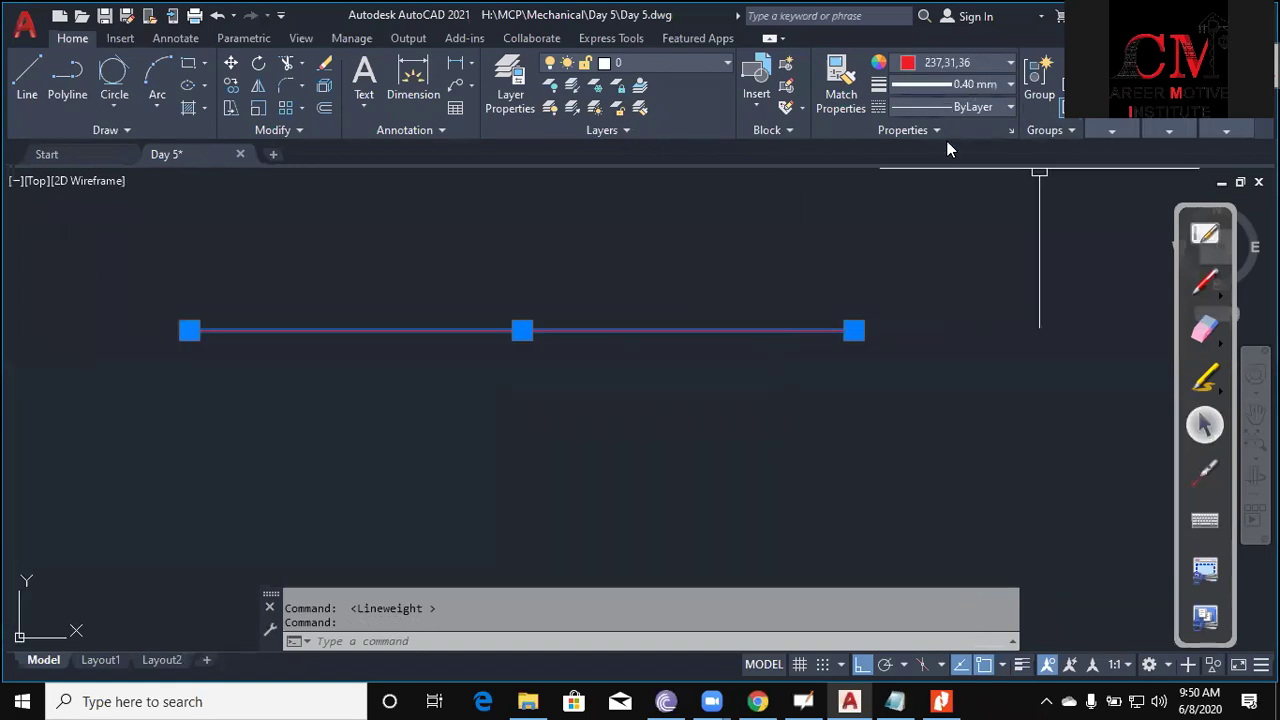
scroll(1000, 320, down, 3)
key(Escape)
text(c)
key(Return)
click(558, 409)
key(Return)
key(Return)
key(Escape)
key(Escape)
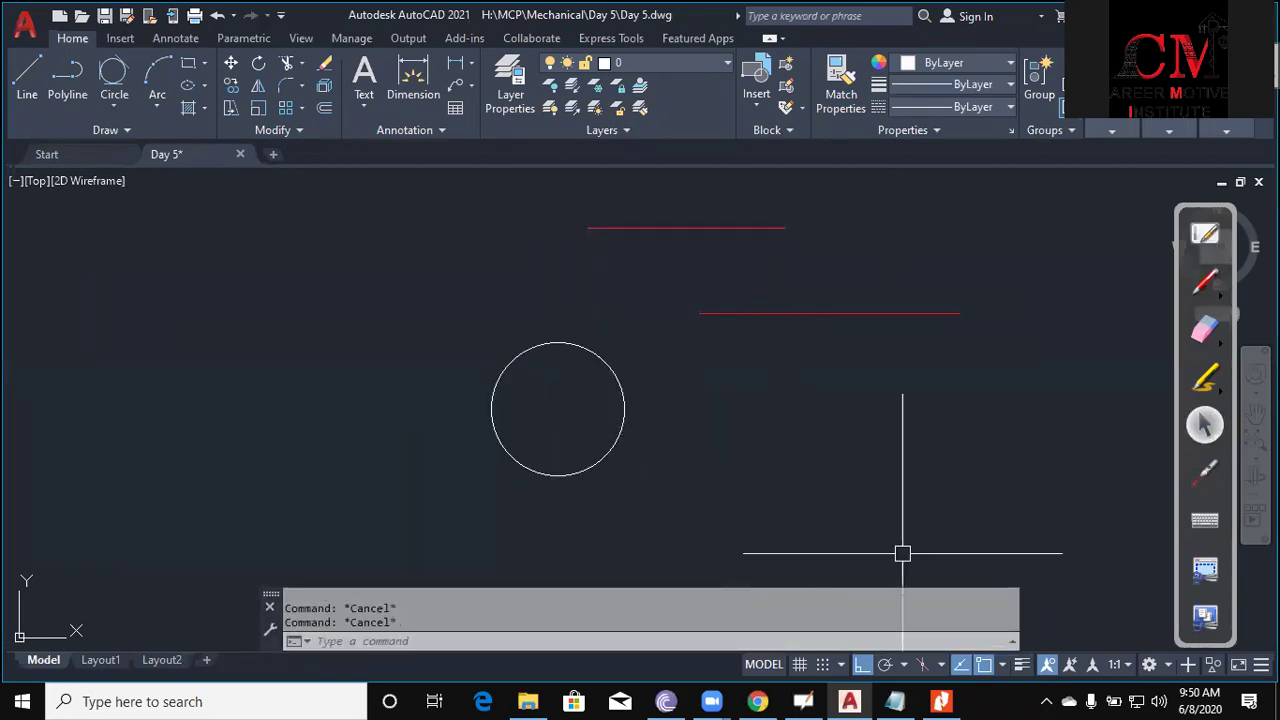
click(1021, 664)
Give the circle the thick red line's properties using Match Properties (MA).
text(c)
key(Return)
text(ma)
key(Return)
key(Escape)
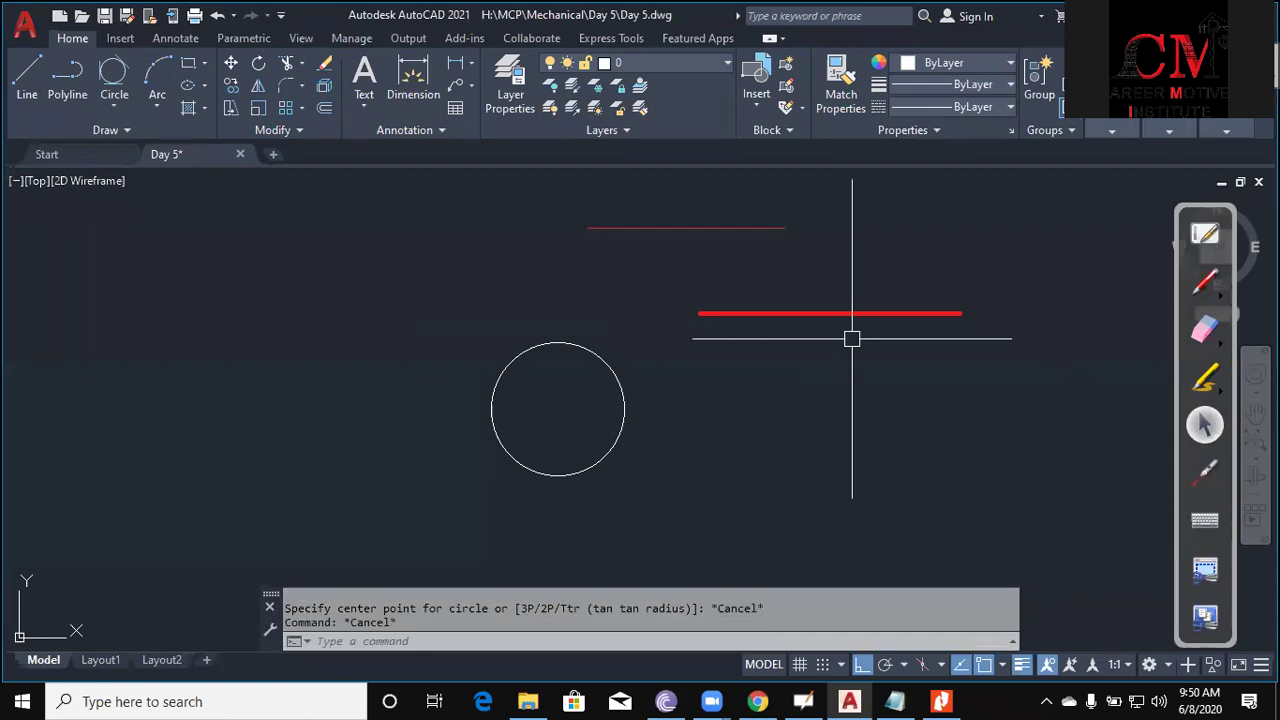
text(ma)
key(Return)
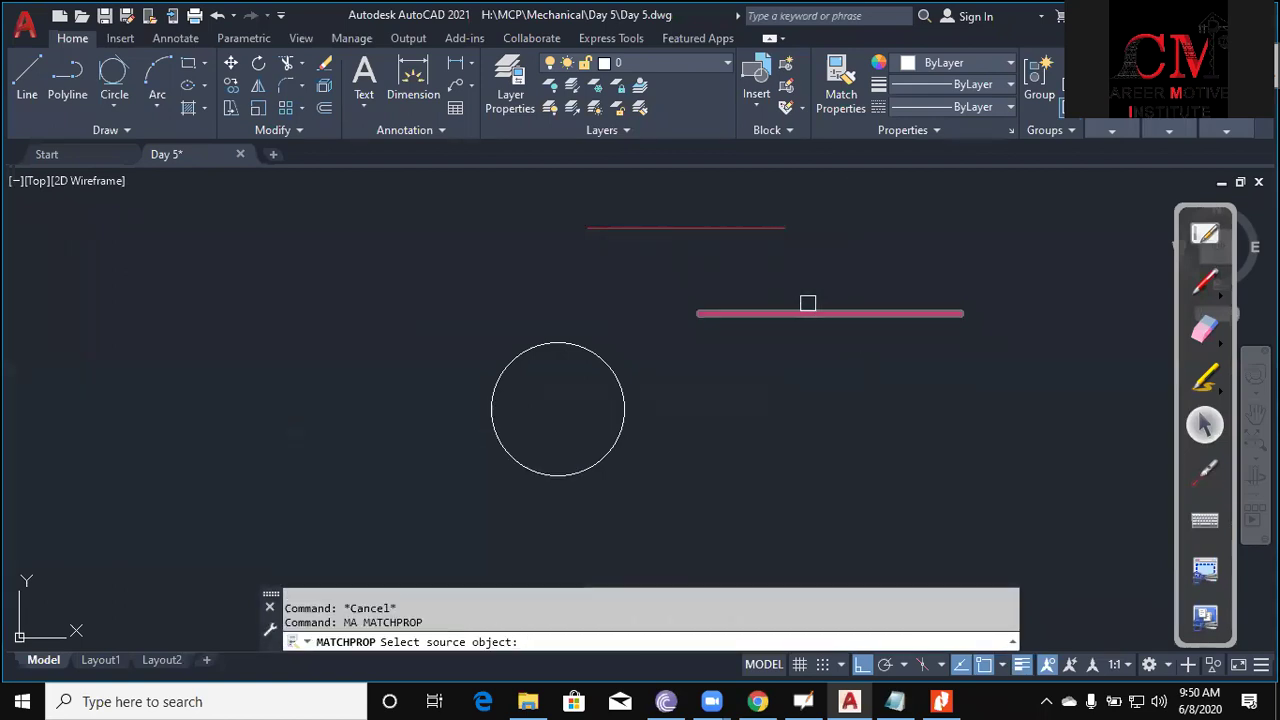
click(795, 313)
key(Escape)
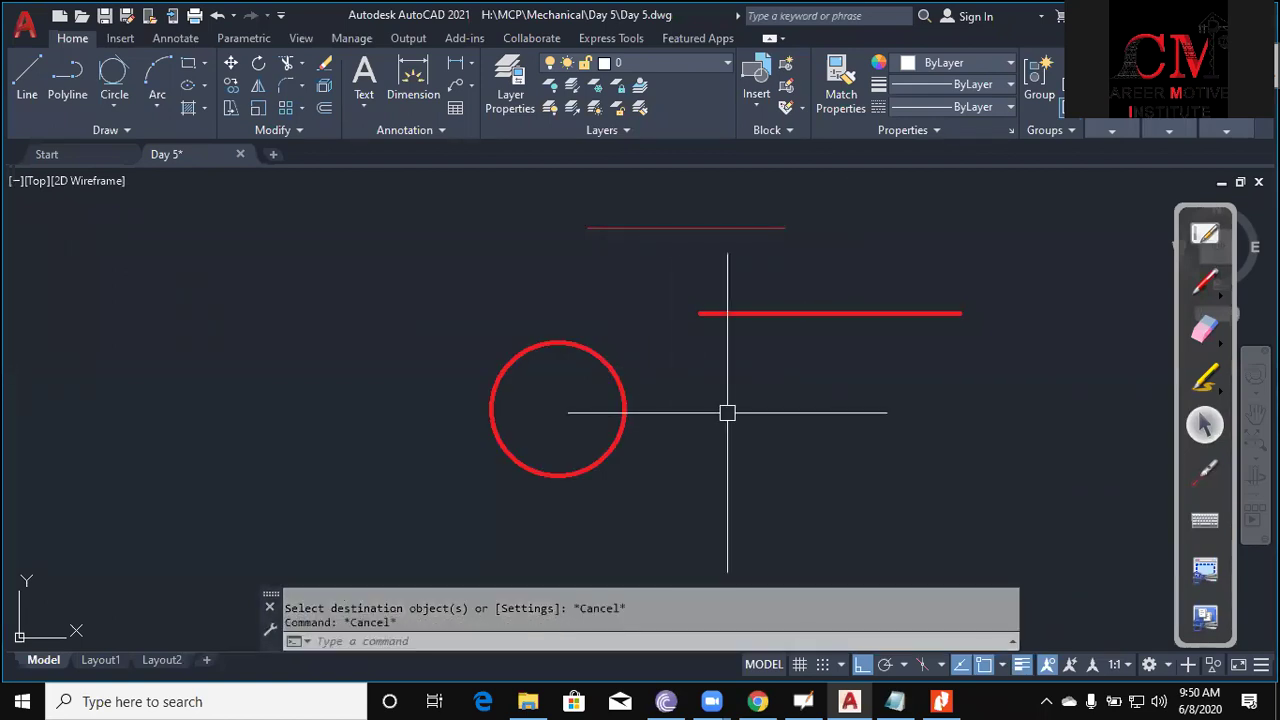
mouse_move(608, 366)
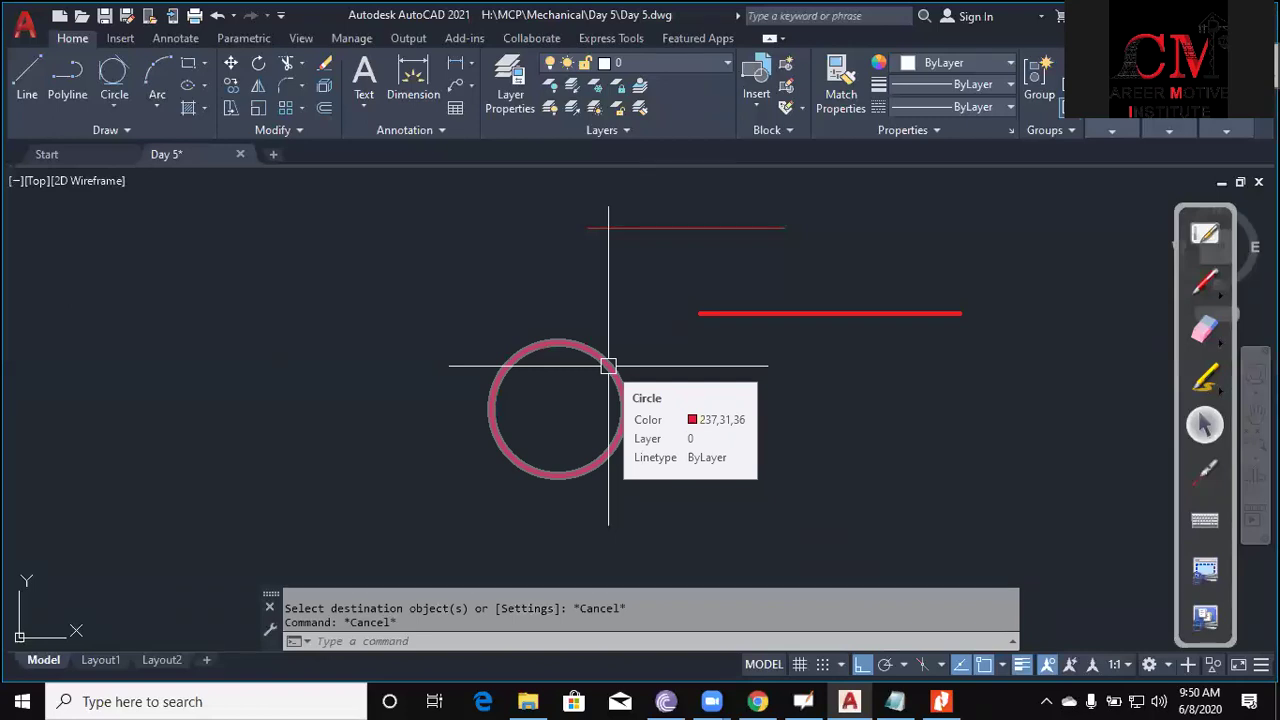
middle_drag(1046, 289, 873, 344)
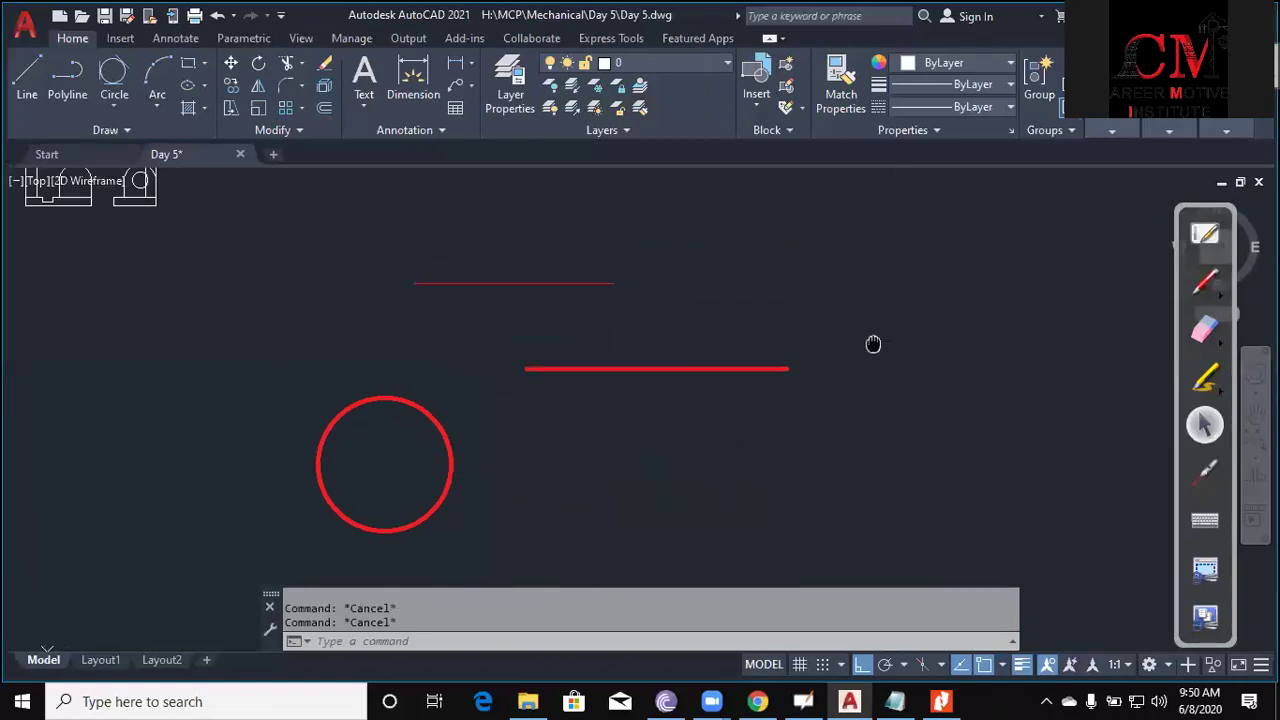
middle_drag(640, 328, 706, 369)
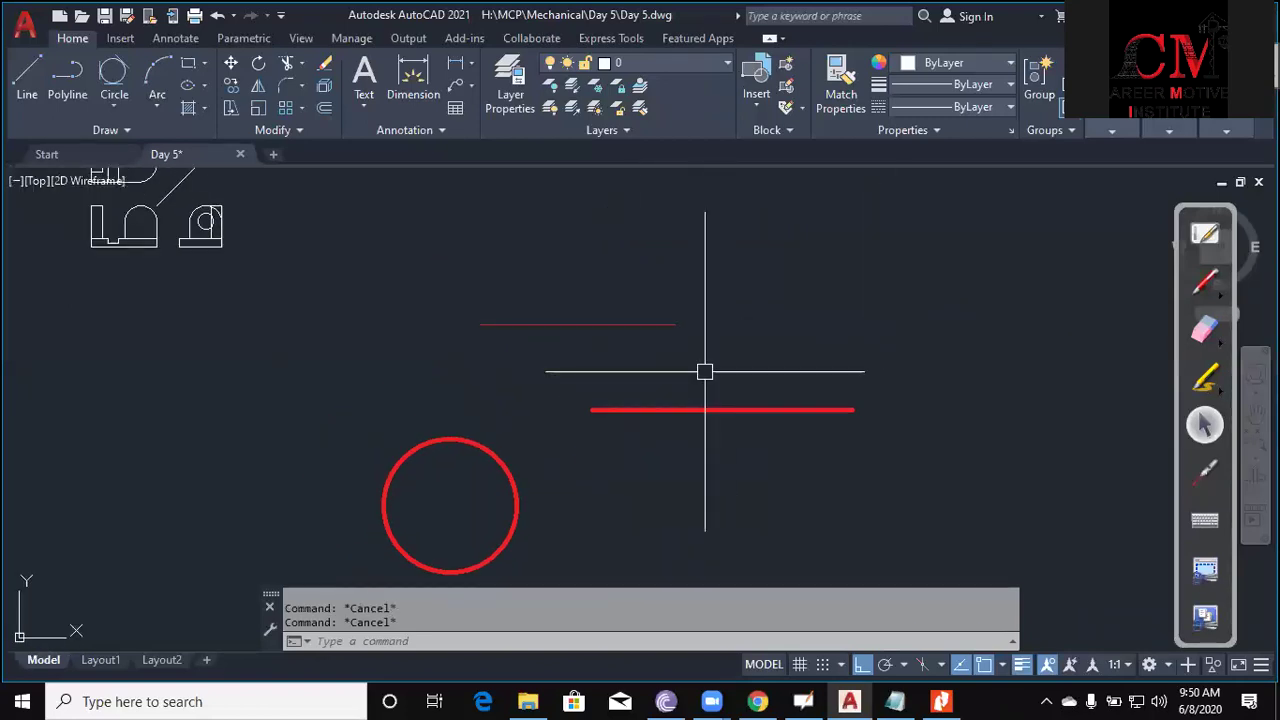
Change the upper red line's linetype to HIDDEN.
click(999, 109)
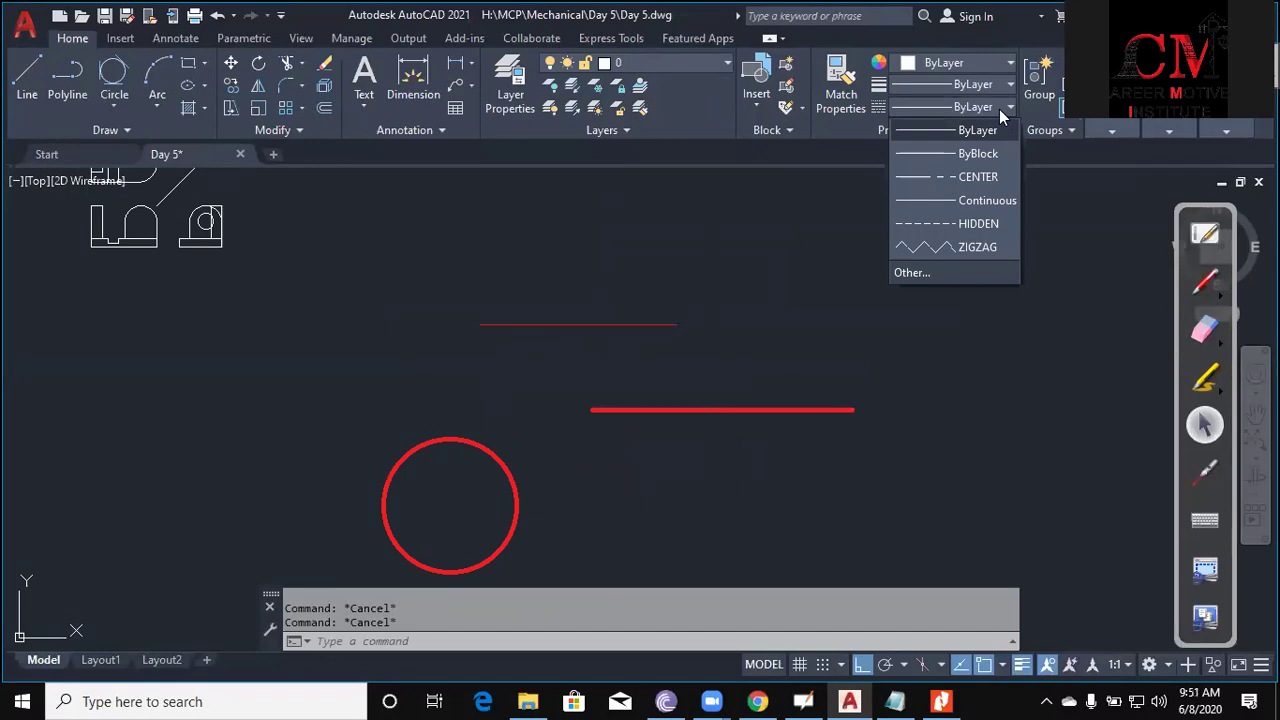
click(976, 130)
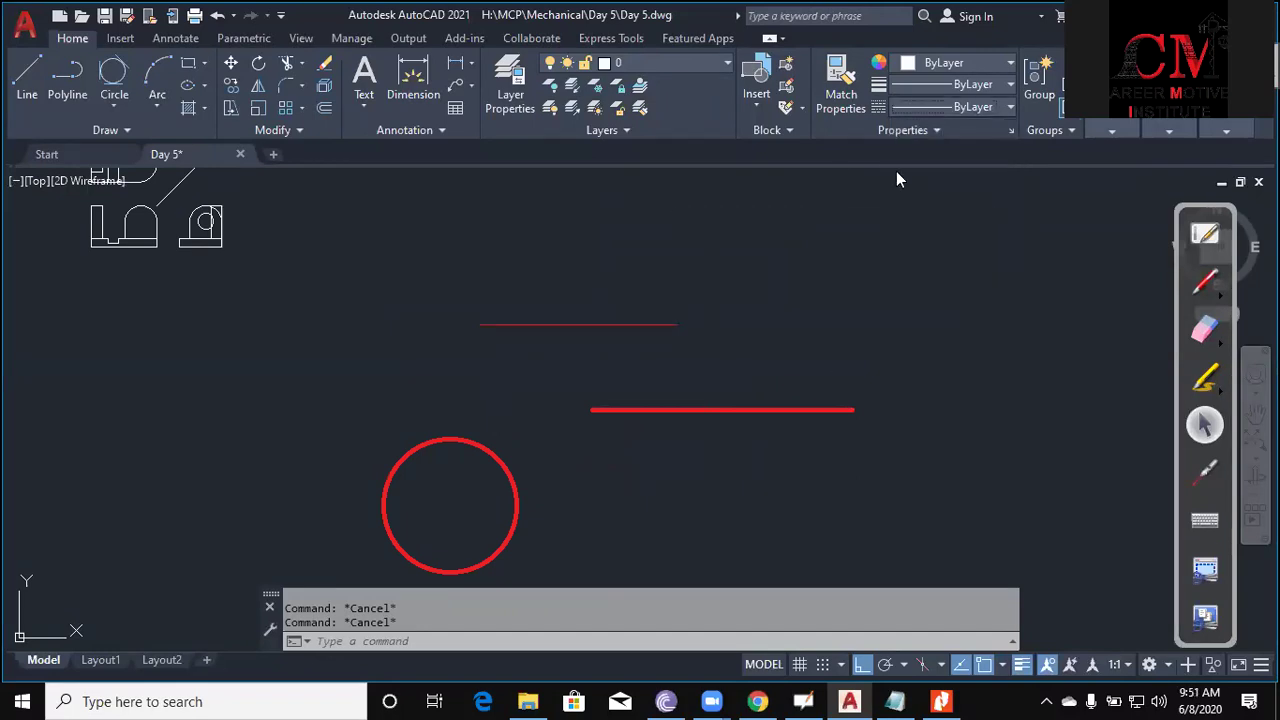
click(630, 326)
click(1008, 108)
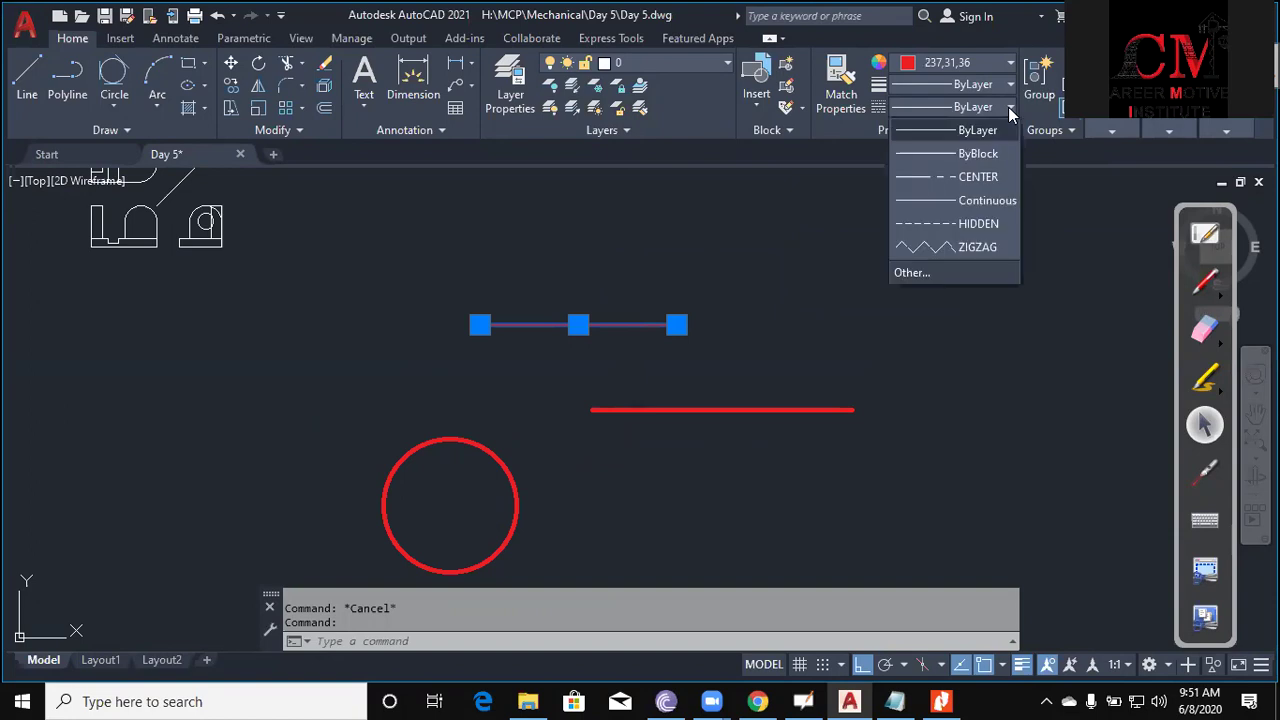
click(980, 218)
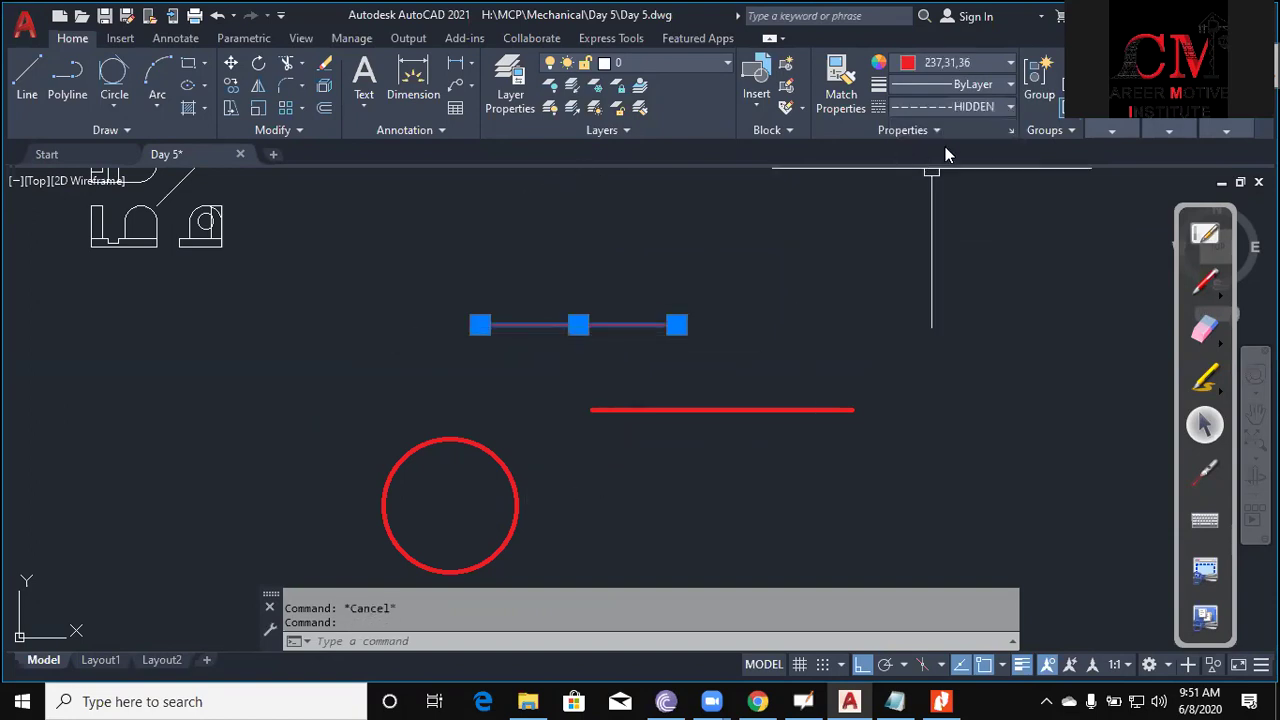
key(Escape)
Pan and zoom to reframe the upper and lower red lines.
scroll(490, 330, up, 4)
scroll(403, 314, up, 3)
scroll(569, 337, down, 4)
mouse_move(609, 374)
middle_down()
mouse_move(668, 399)
mouse_move(743, 334)
middle_up()
scroll(726, 371, down, 3)
scroll(697, 417, up, 3)
scroll(676, 418, up, 4)
middle_drag(676, 418, 660, 393)
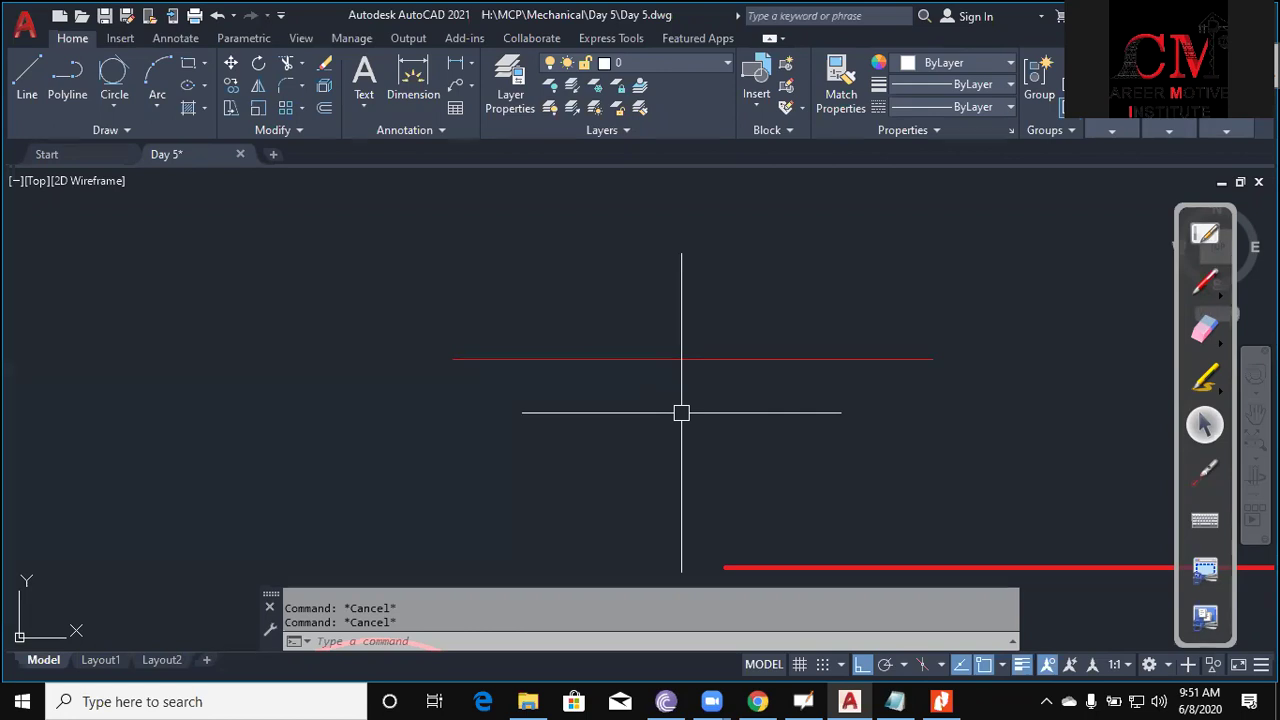
Show the upper red line in a widened Properties palette: colour 237,31,36, linetype HIDDEN.
key(ctrl+1)
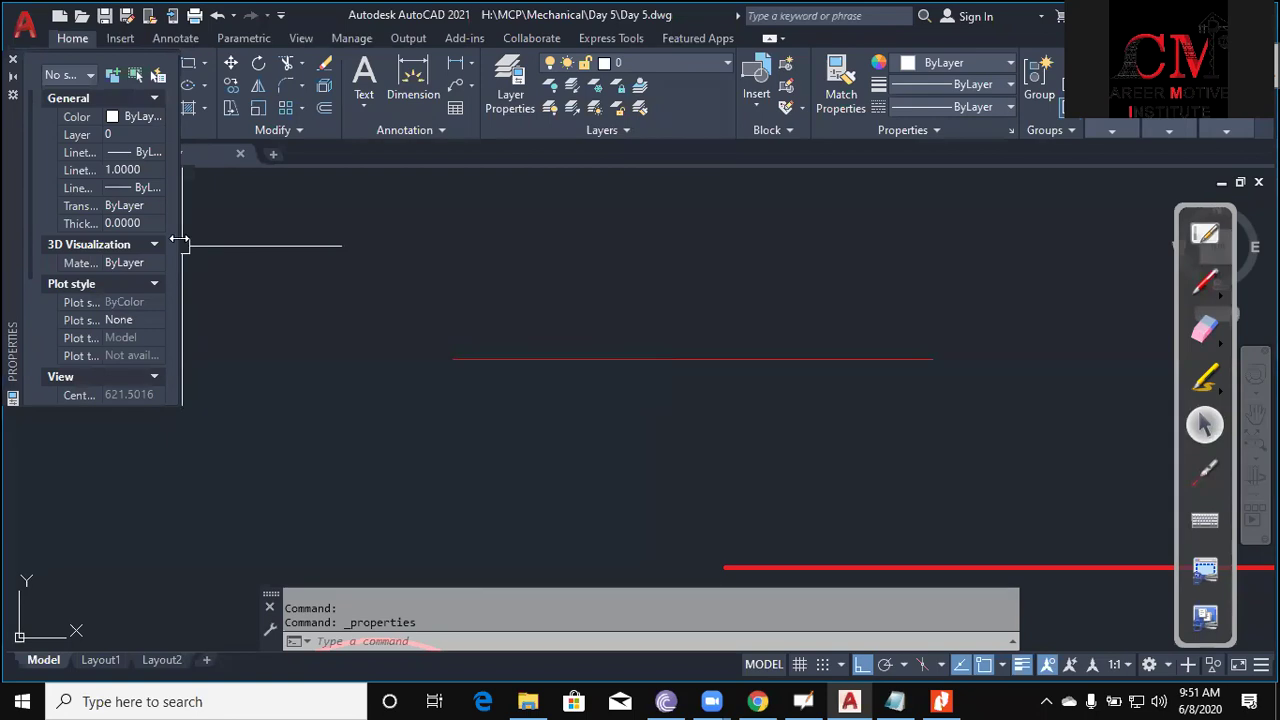
drag(180, 241, 245, 238)
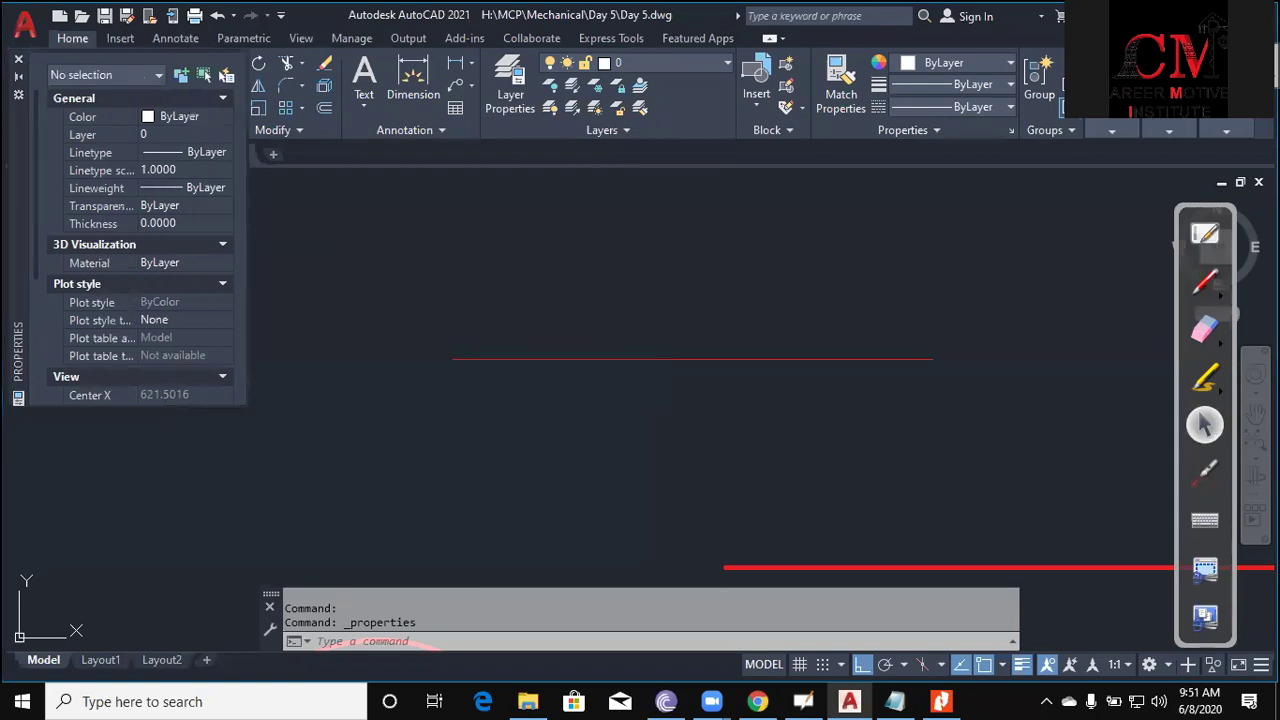
click(1205, 471)
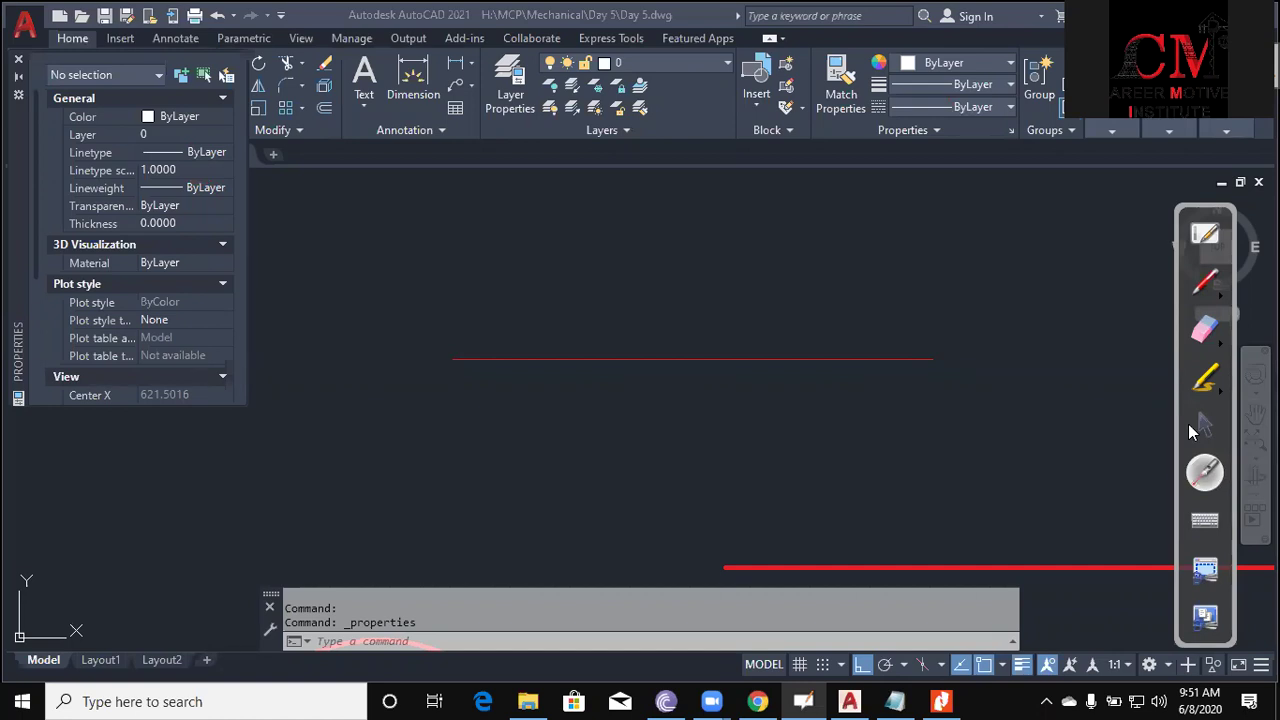
click(1203, 424)
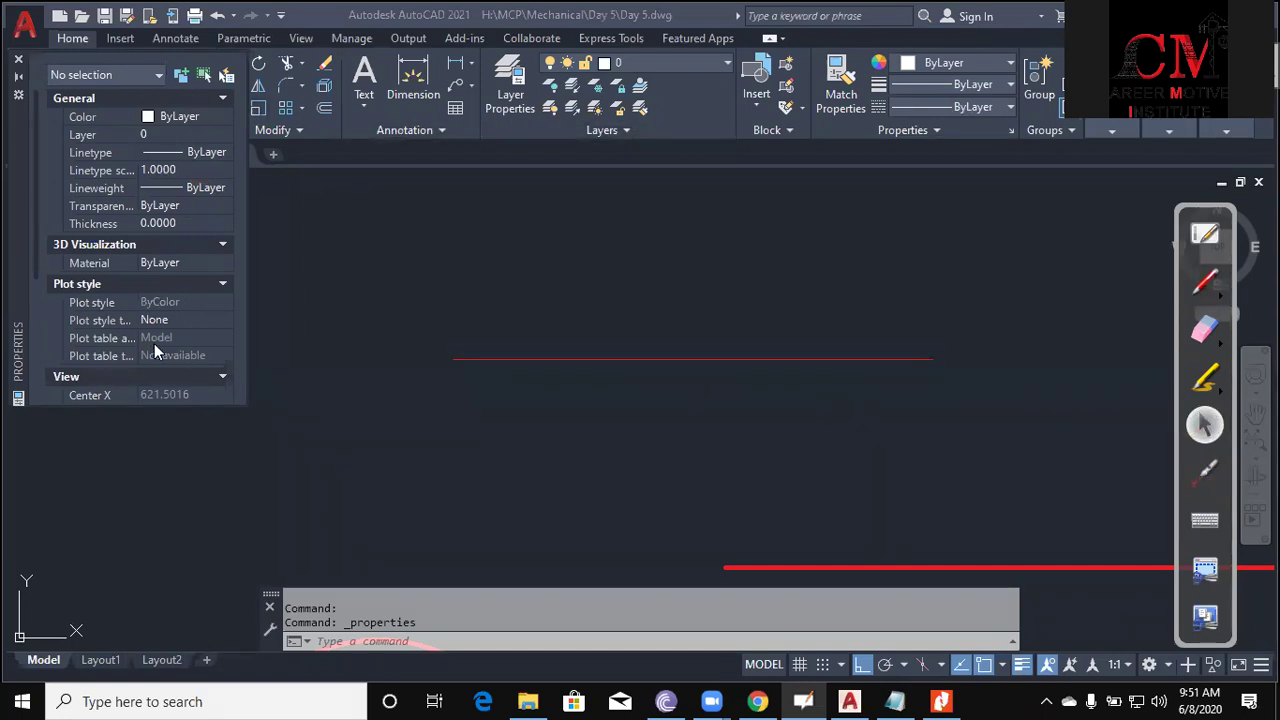
click(576, 358)
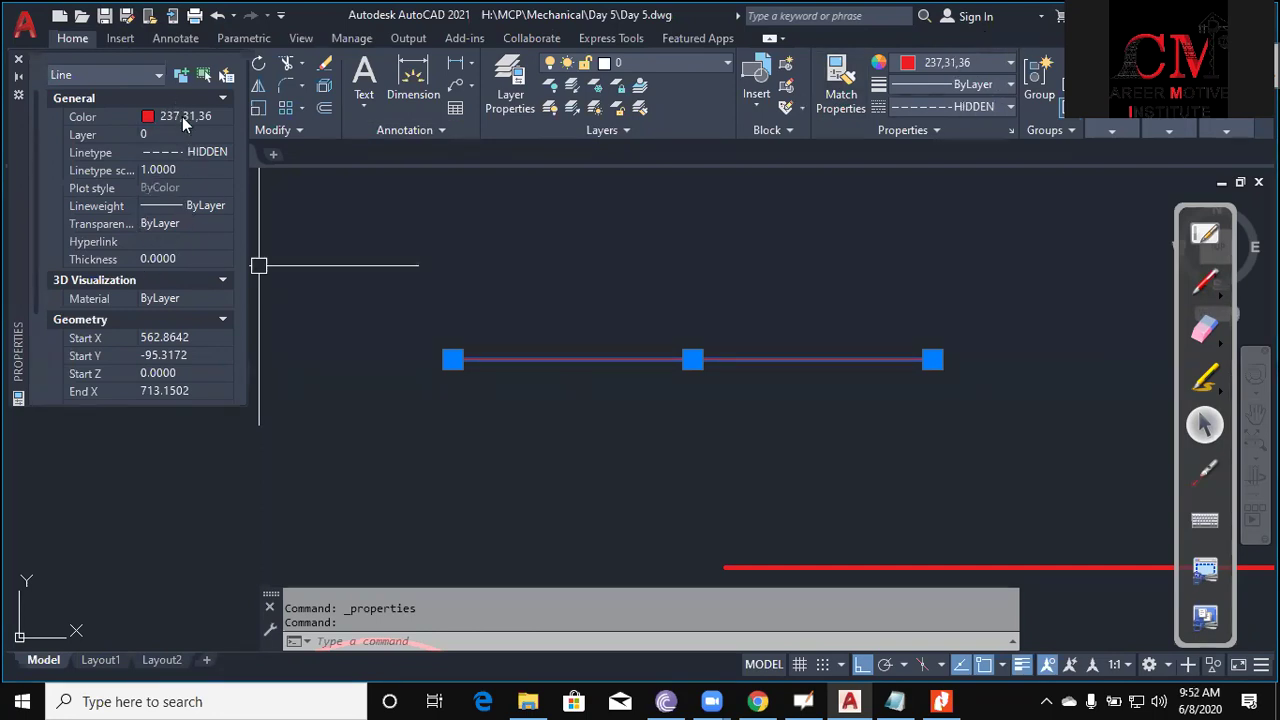
Try the CENTER linetype on the red line, then set it back to HIDDEN.
click(225, 151)
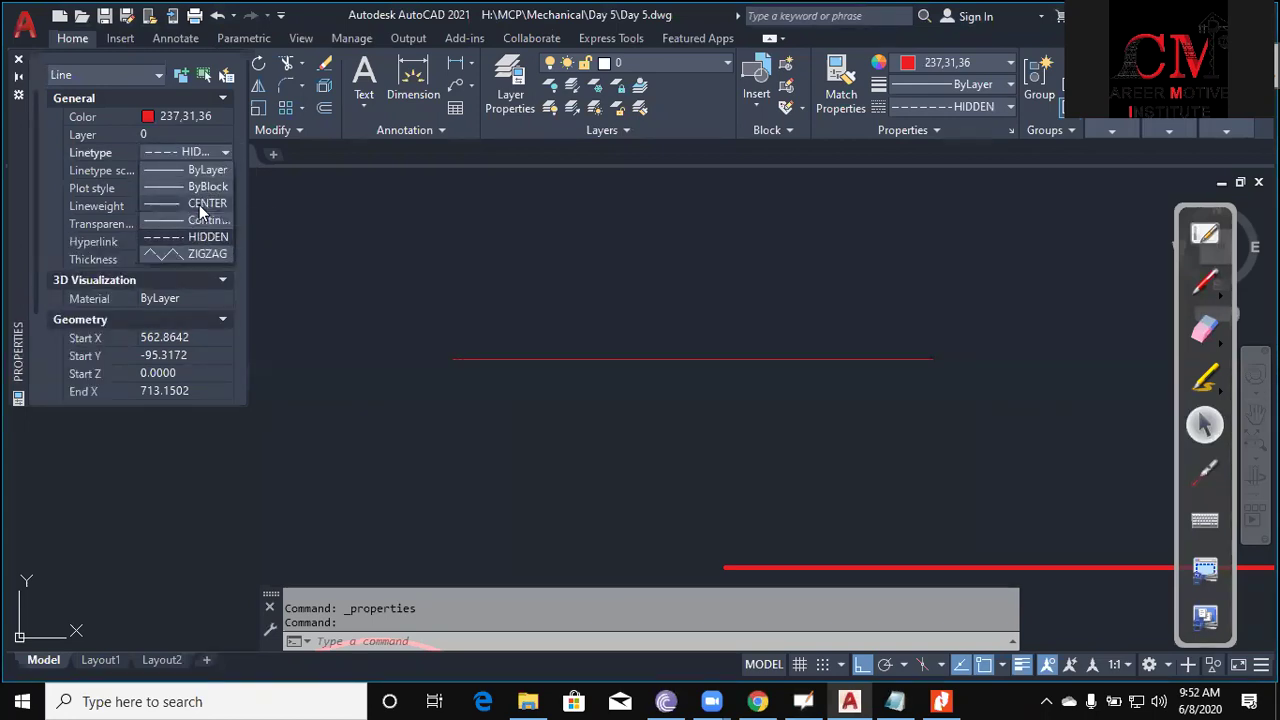
click(199, 205)
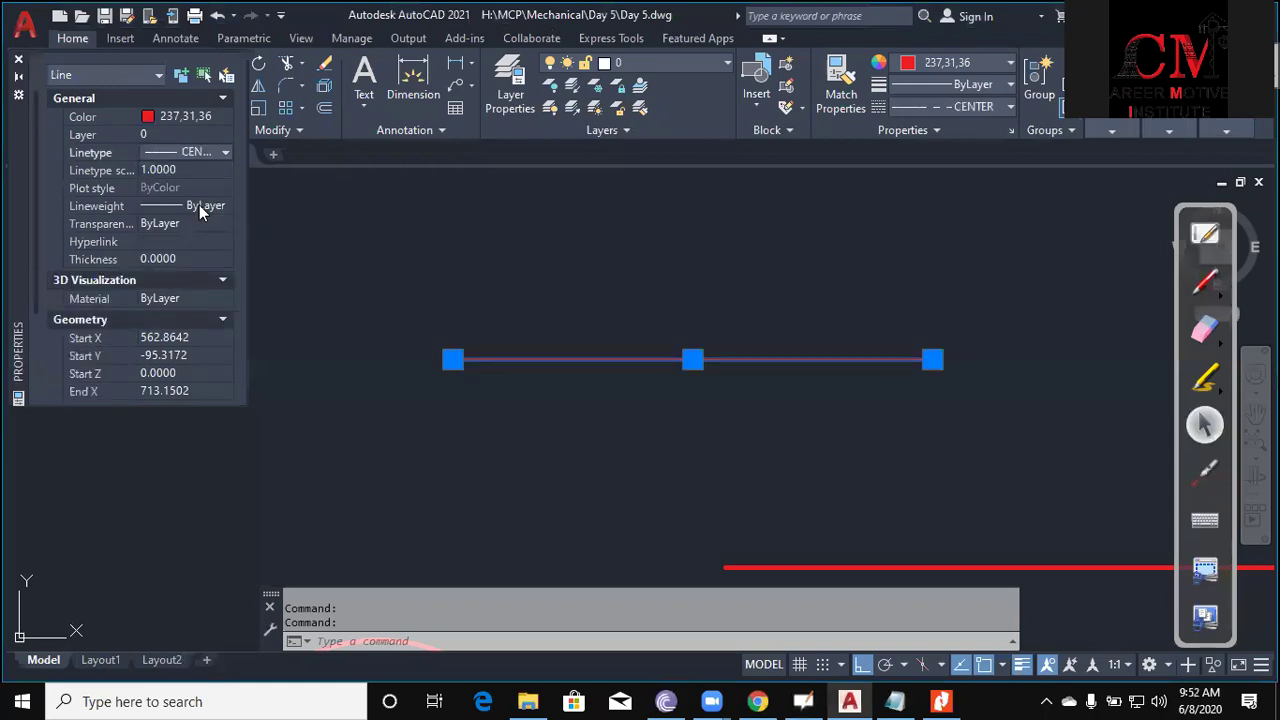
click(205, 152)
click(183, 236)
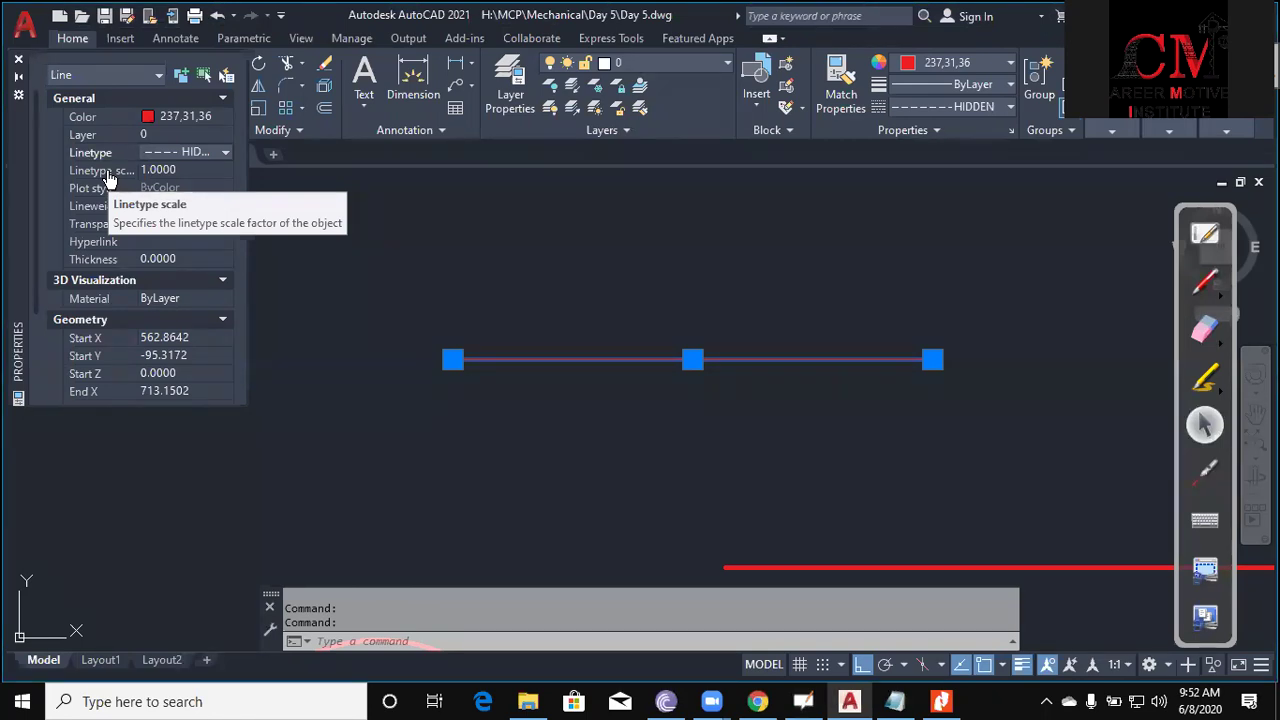
Set the line's linetype scale to 10, then 20, and zoom in on the dashes.
click(182, 169)
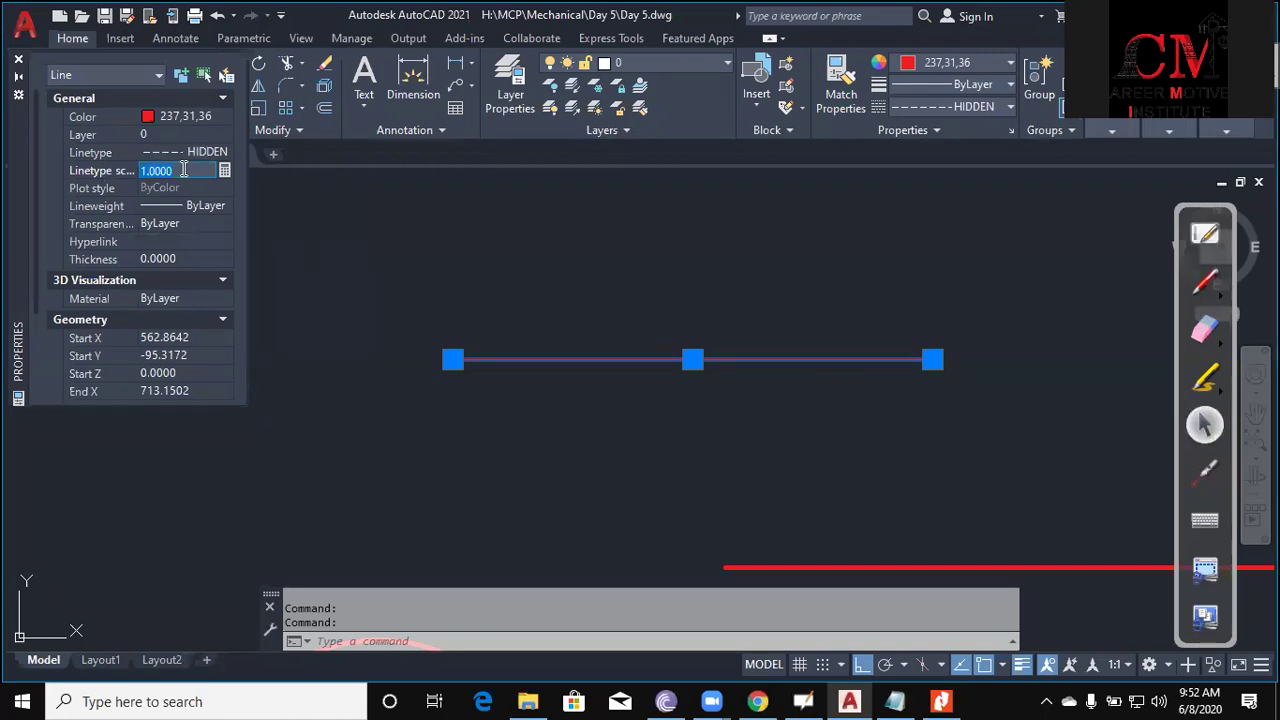
text(10)
key(Return)
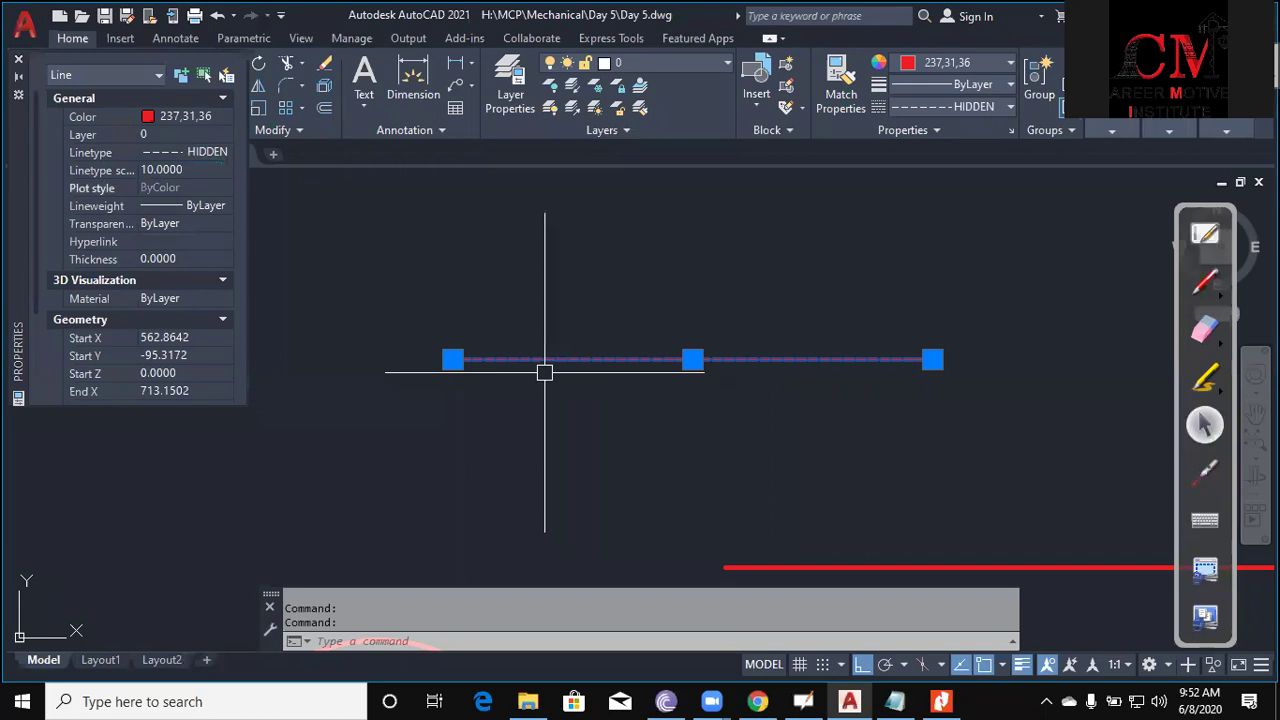
click(204, 172)
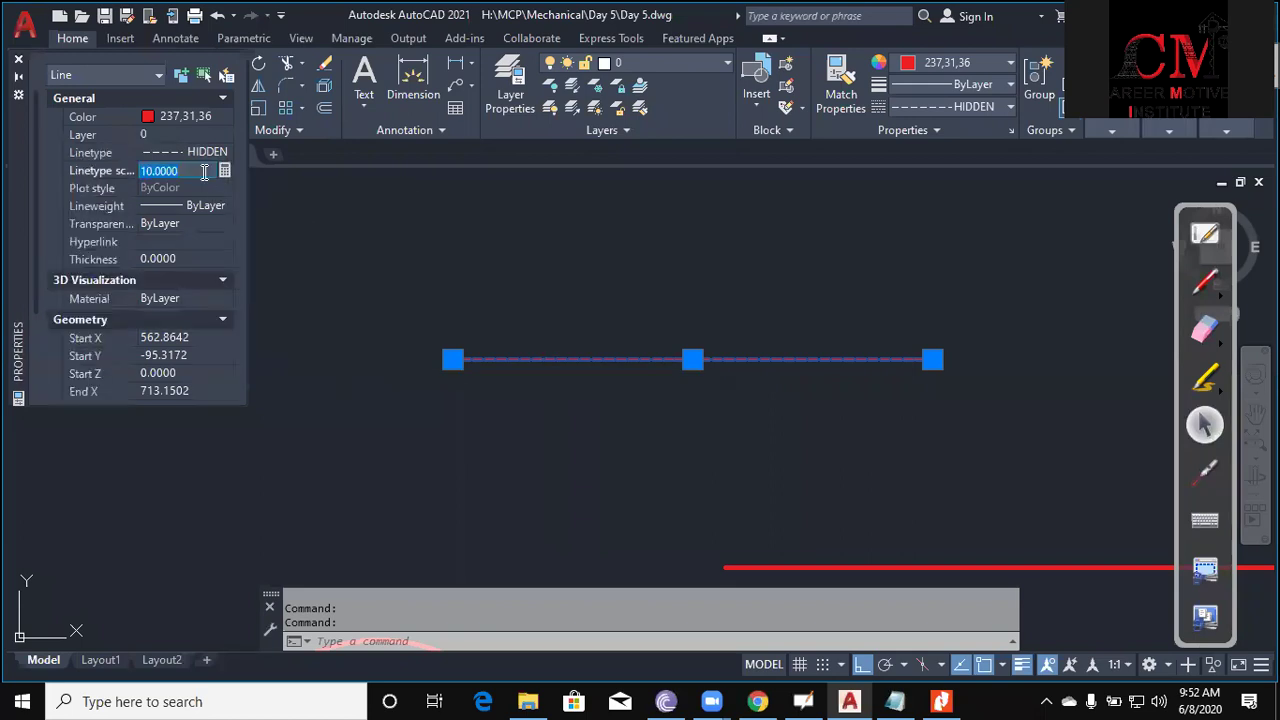
text(20)
key(Return)
key(Escape)
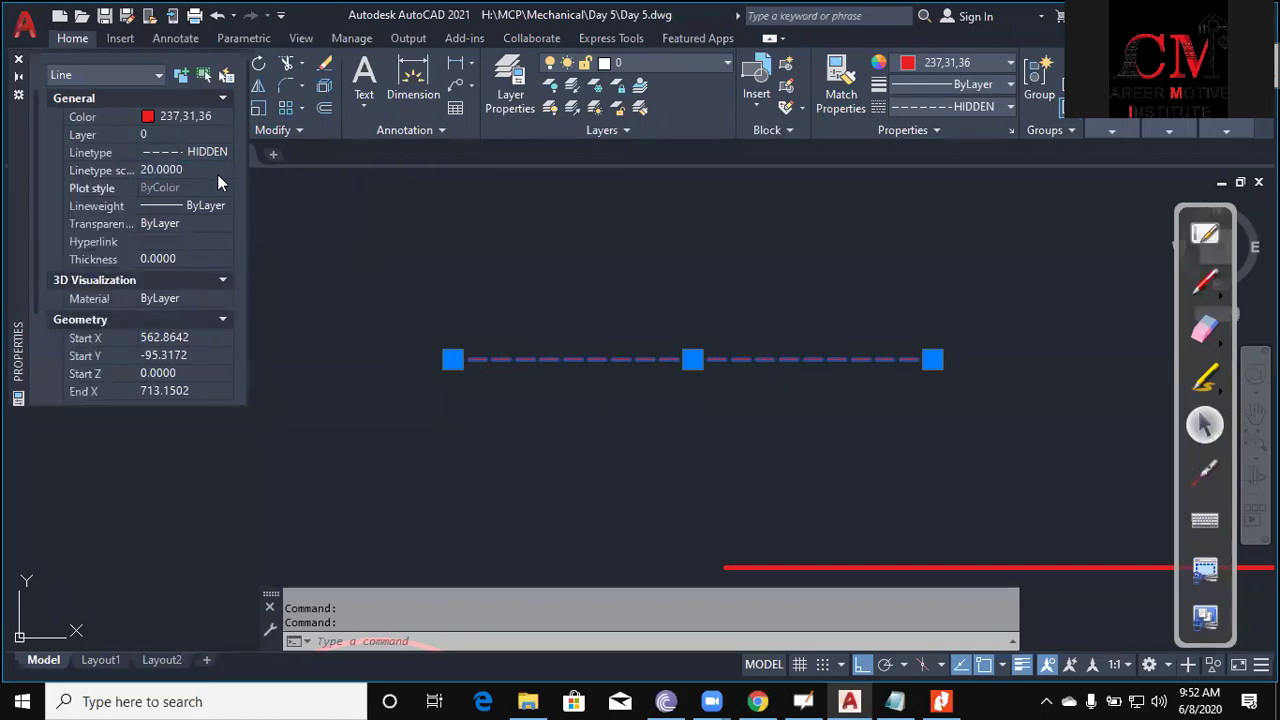
key(Escape)
scroll(691, 331, down, 2)
scroll(851, 412, down, 2)
mouse_move(851, 412)
middle_down()
mouse_move(794, 448)
mouse_move(780, 443)
mouse_move(823, 397)
mouse_move(778, 389)
middle_up()
scroll(824, 382, up, 3)
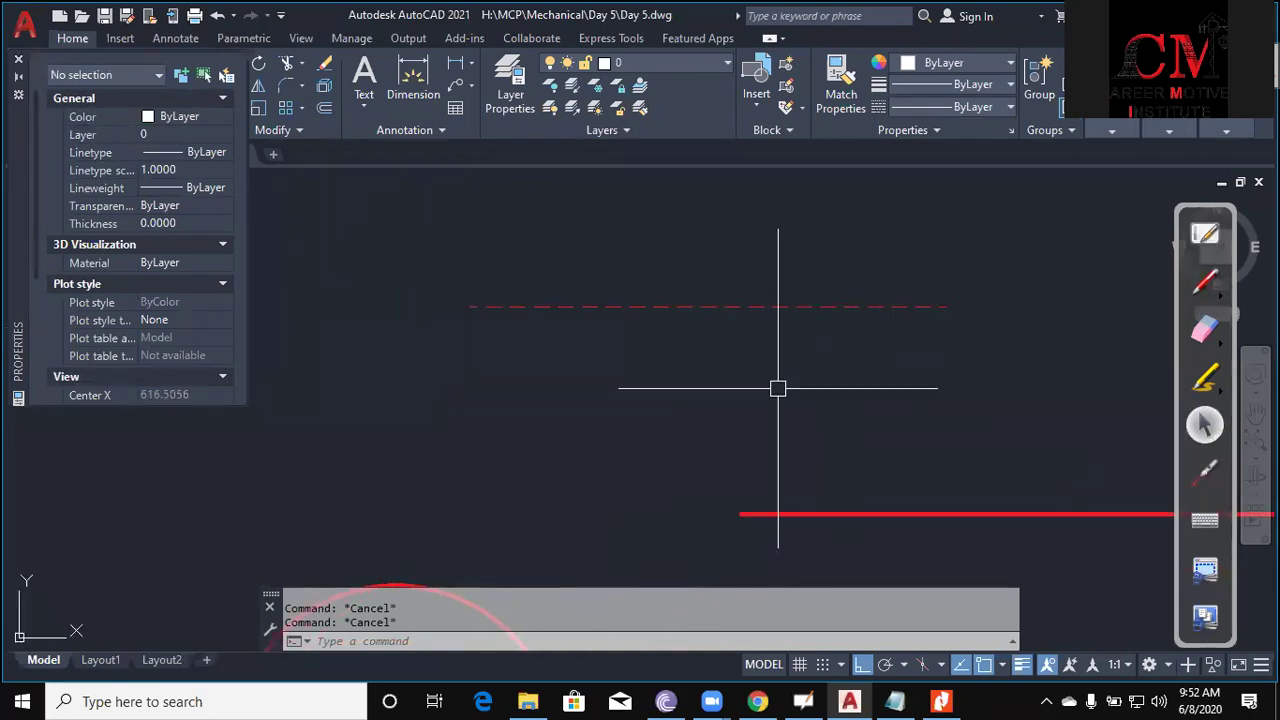
Use MATCHPROP to copy the dashed line's style onto the other red line and the circle.
text(ma)
key(Return)
click(718, 306)
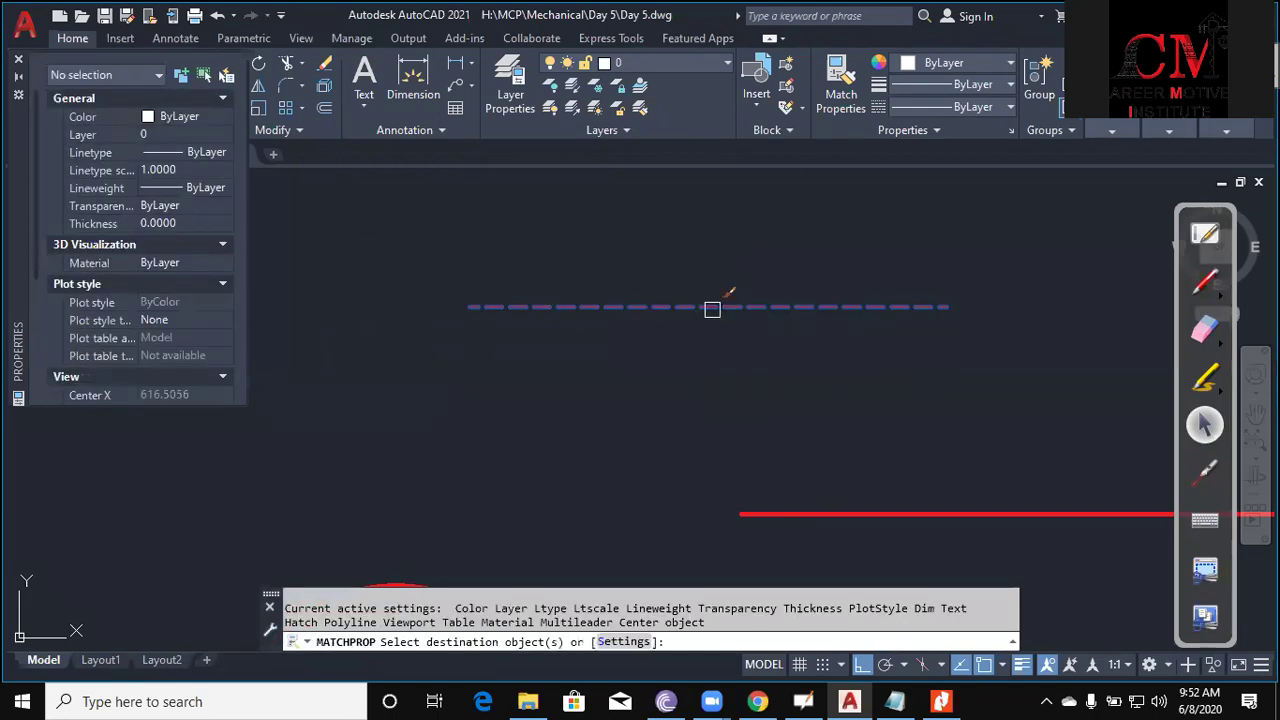
click(764, 514)
scroll(750, 486, down, 2)
middle_drag(749, 486, 736, 331)
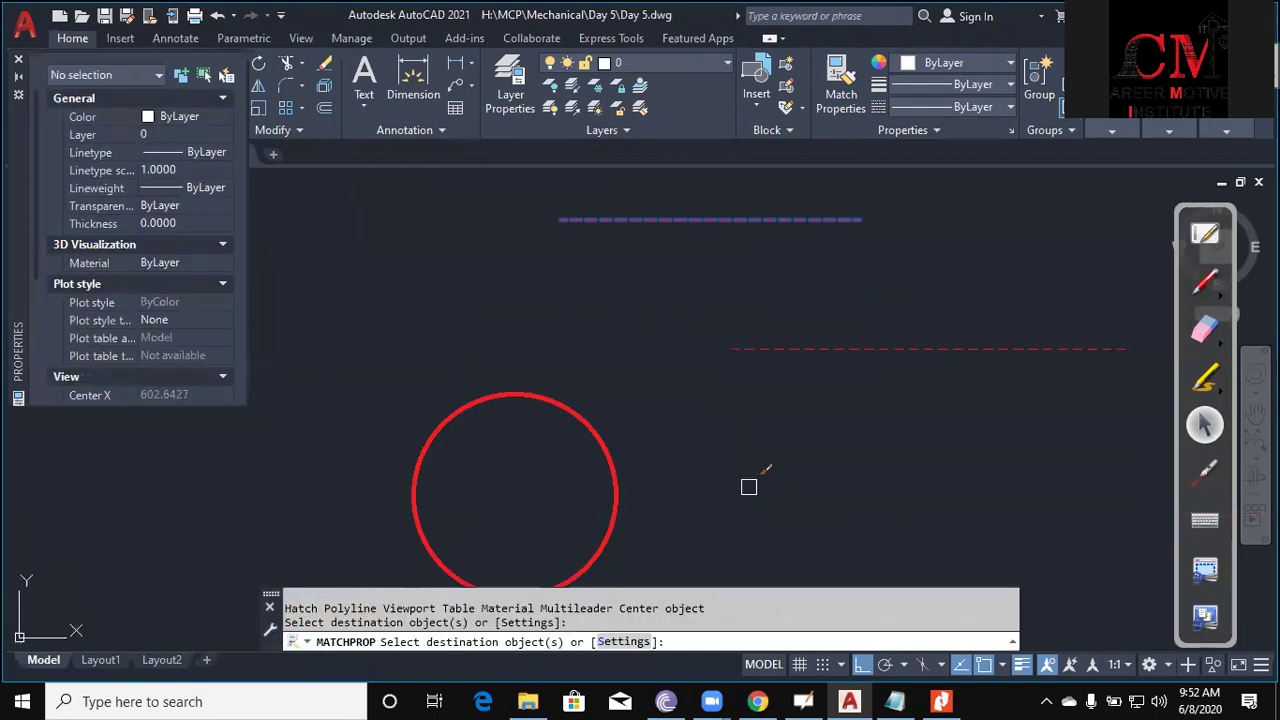
click(601, 425)
scroll(760, 425, down, 2)
key(Escape)
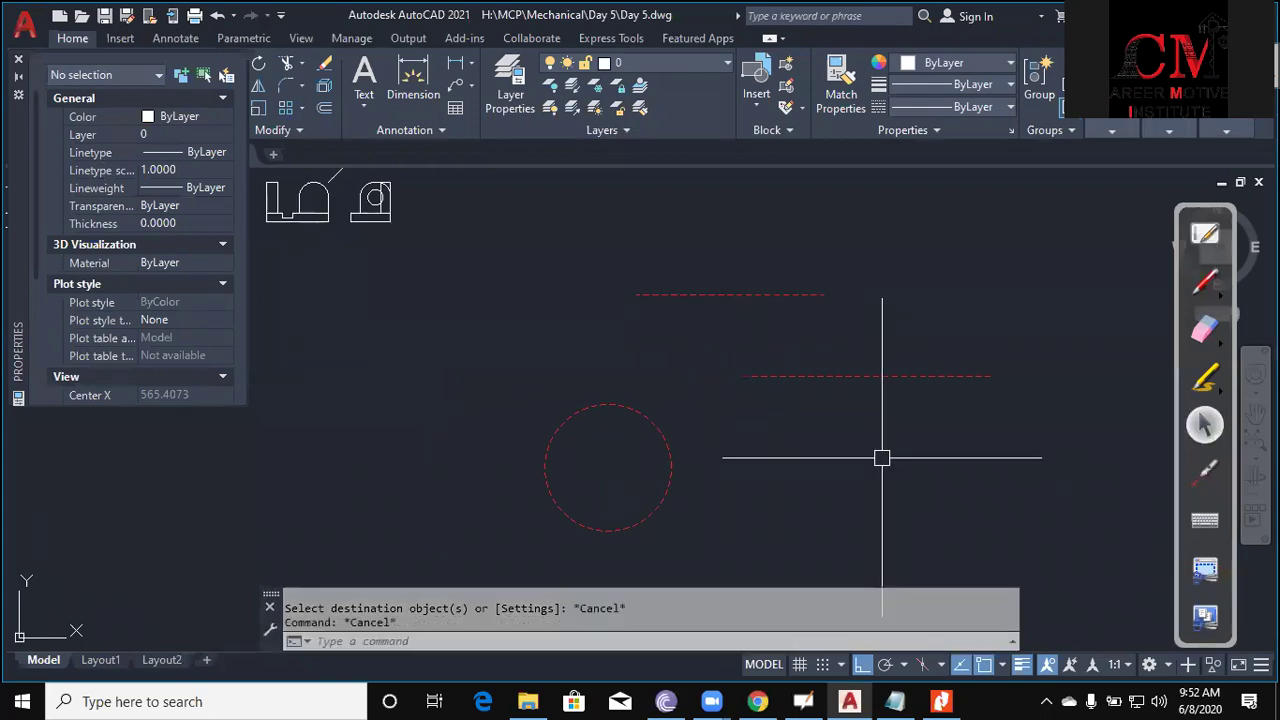
Give the circle the CENTER linetype with a linetype scale of 15.
click(628, 407)
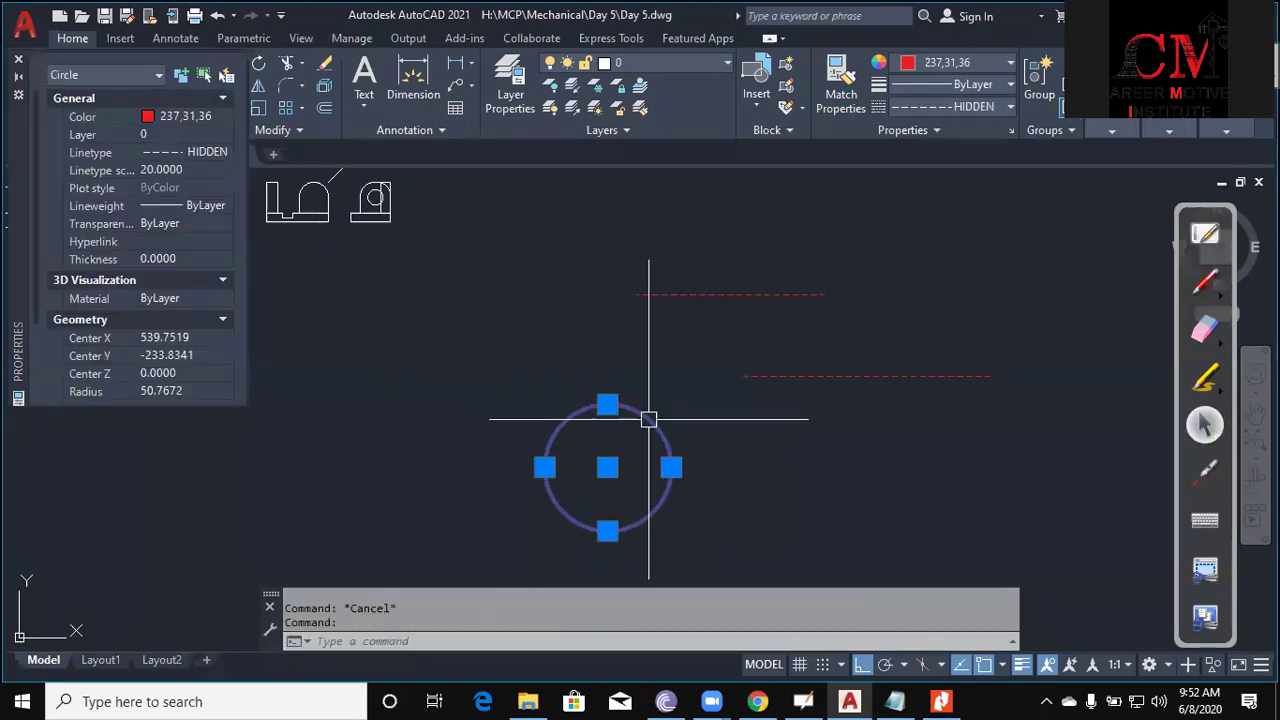
click(225, 152)
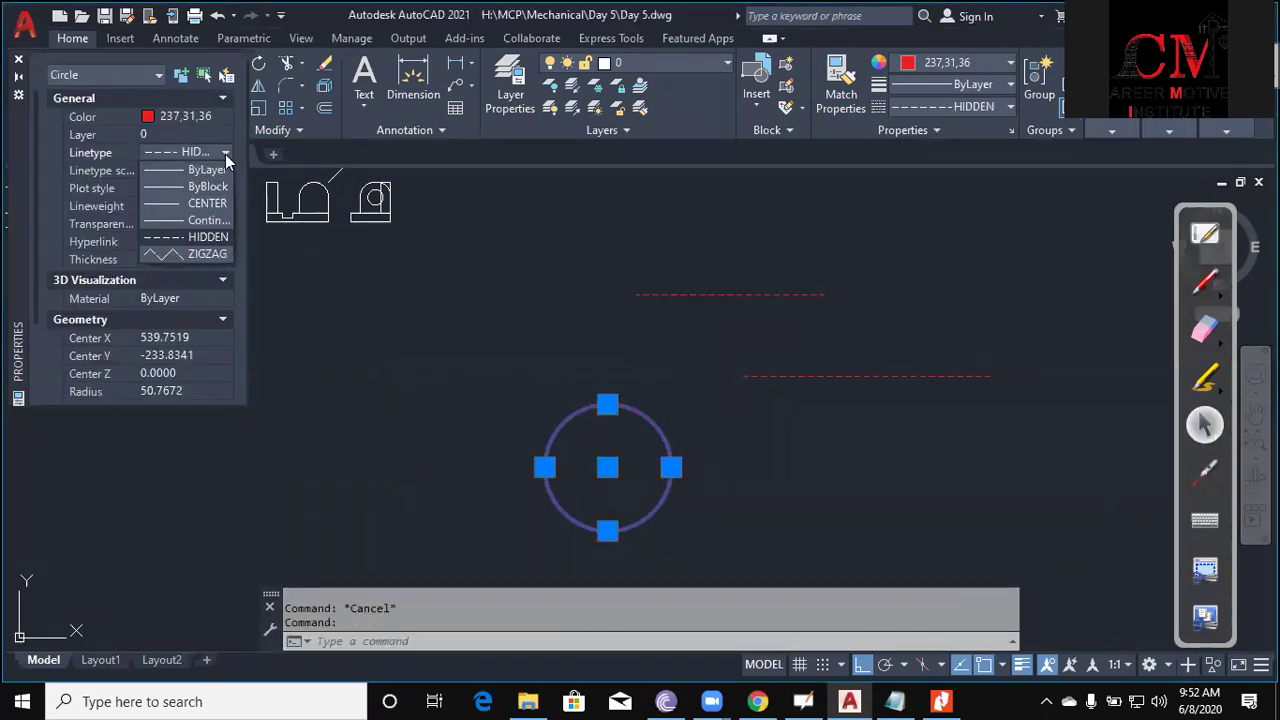
click(203, 204)
key(Escape)
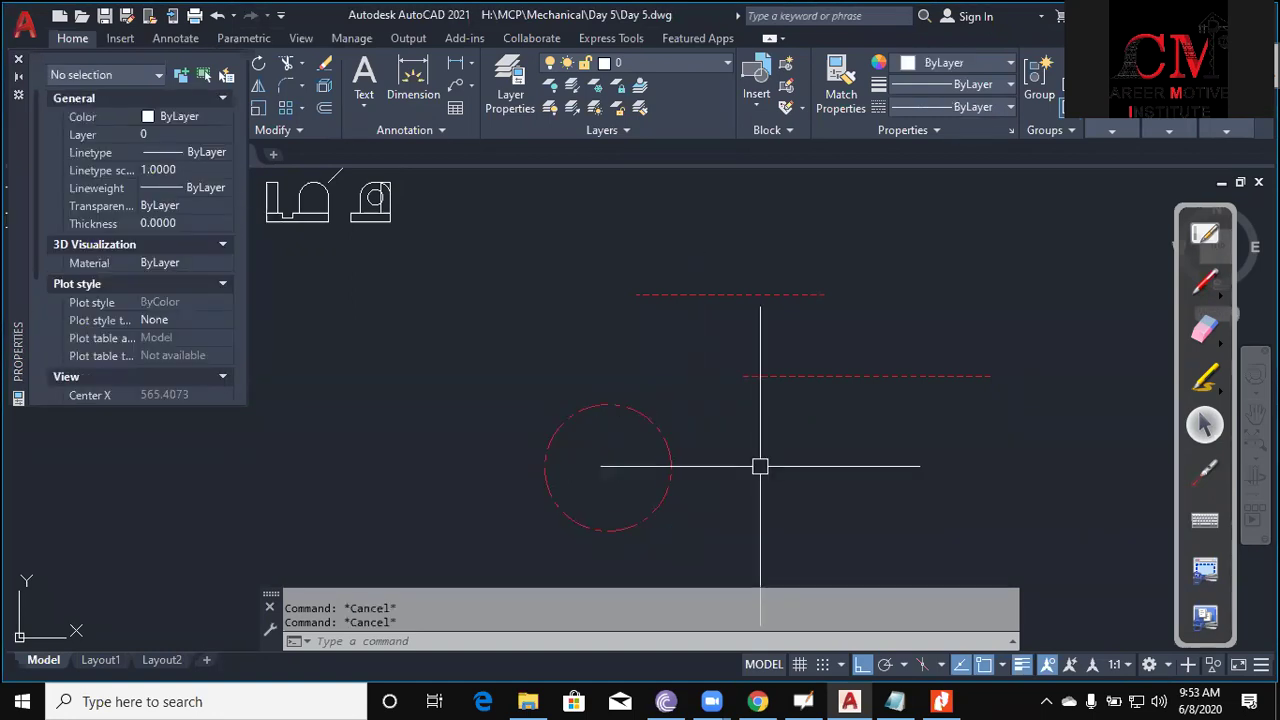
middle_drag(771, 489, 750, 435)
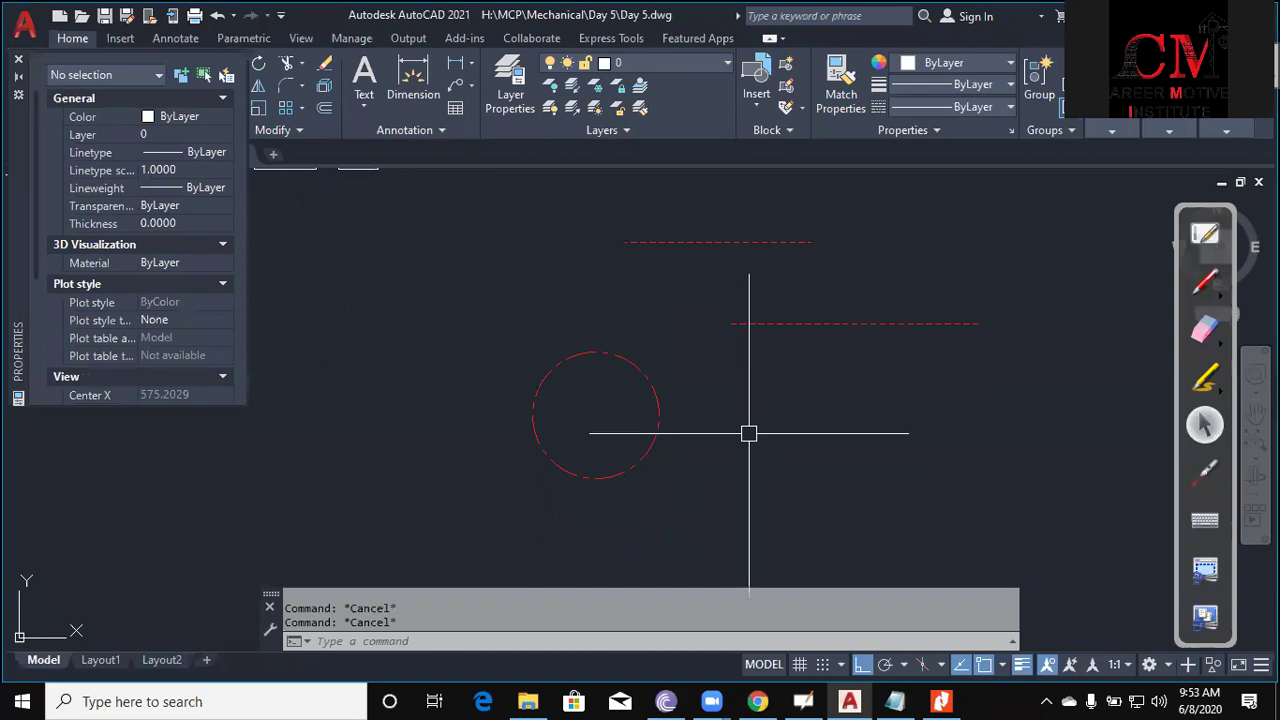
click(641, 372)
click(191, 170)
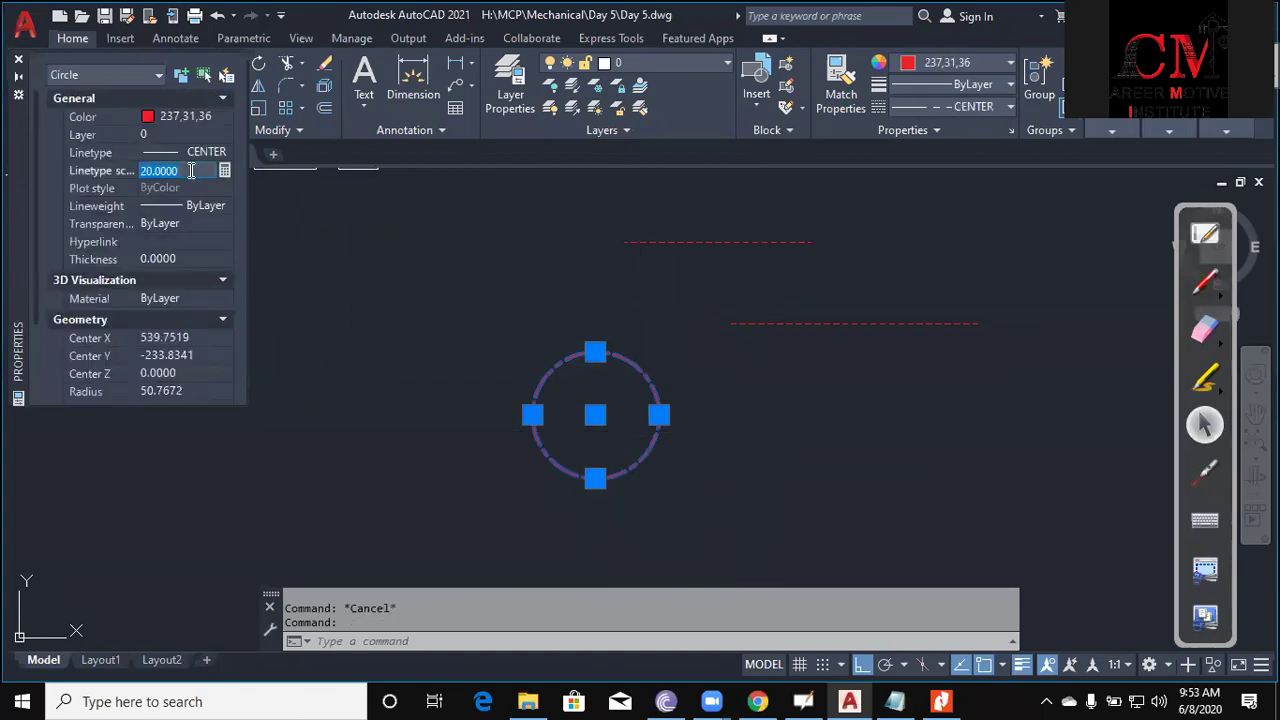
text(15)
key(Return)
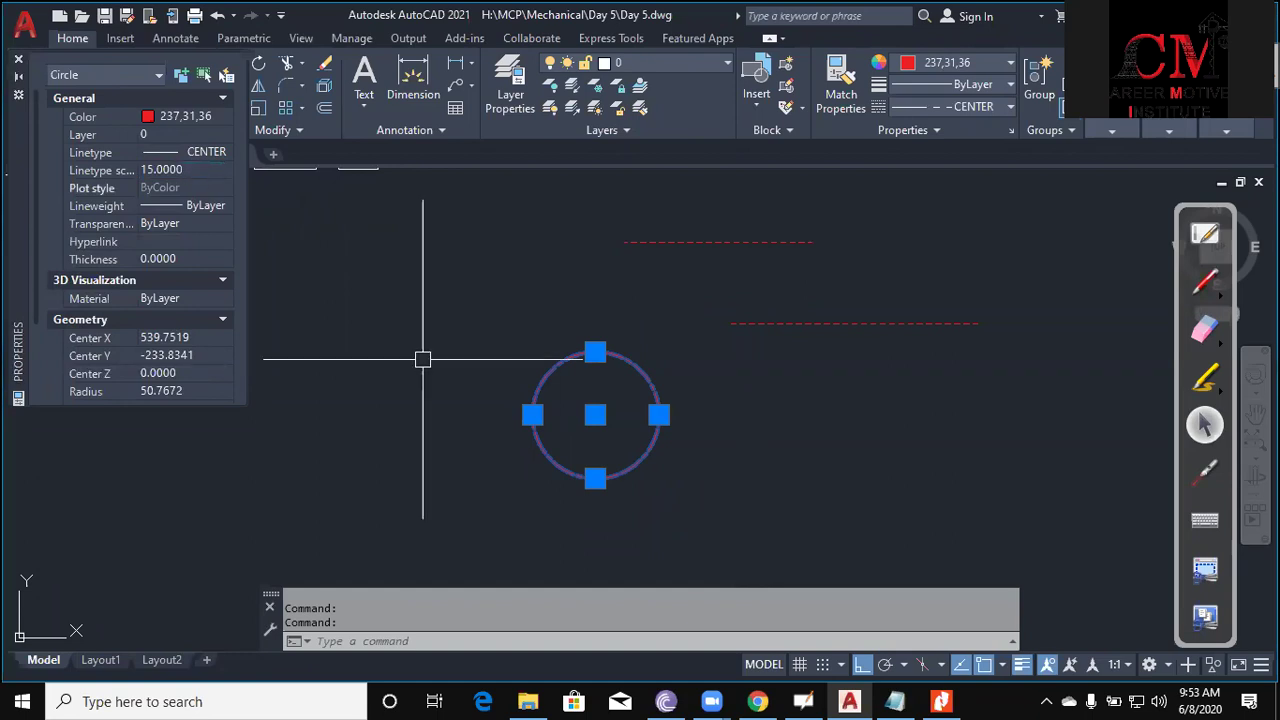
key(Escape)
Close the Properties palette and check the two red lines and circle by selecting them.
scroll(609, 368, up, 1)
scroll(689, 400, up, 3)
scroll(664, 300, down, 4)
middle_drag(734, 386, 697, 414)
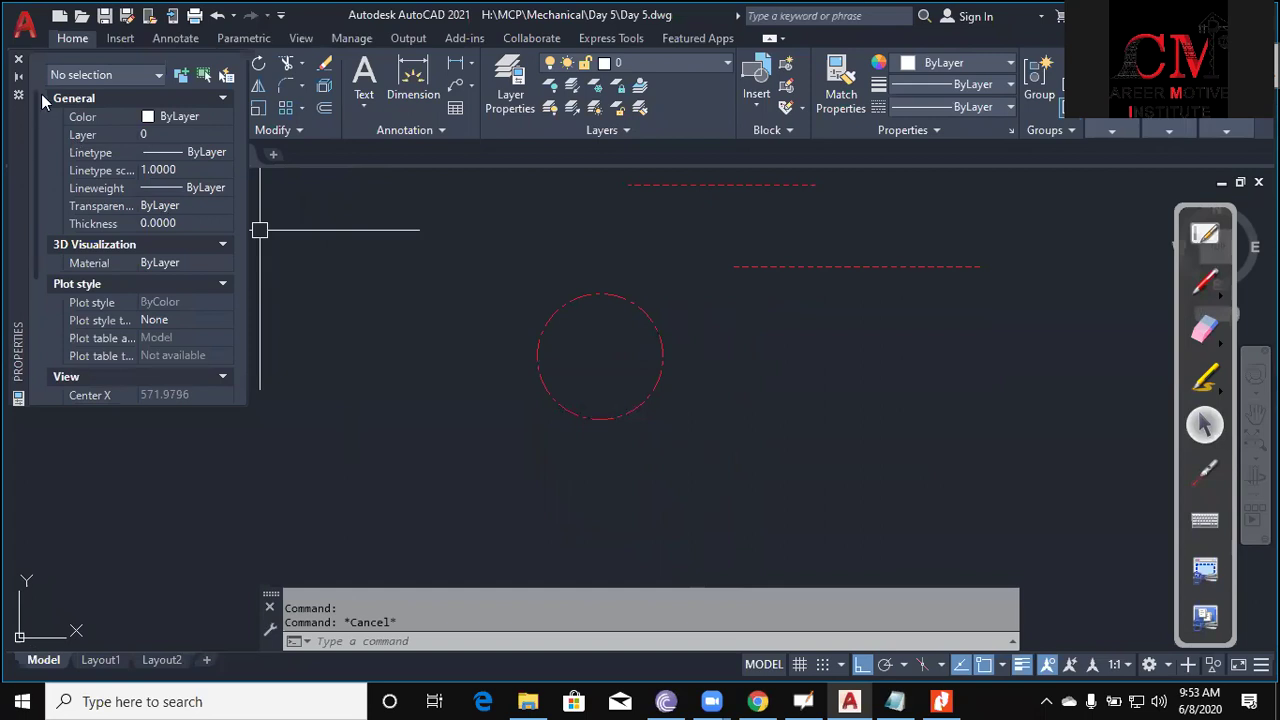
click(17, 59)
scroll(786, 351, down, 2)
scroll(511, 311, up, 1)
scroll(468, 373, up, 1)
middle_drag(468, 373, 514, 391)
click(914, 490)
click(749, 318)
key(Escape)
Start a new drawing from the default template with the grid turned off.
key(ctrl+n)
key(Return)
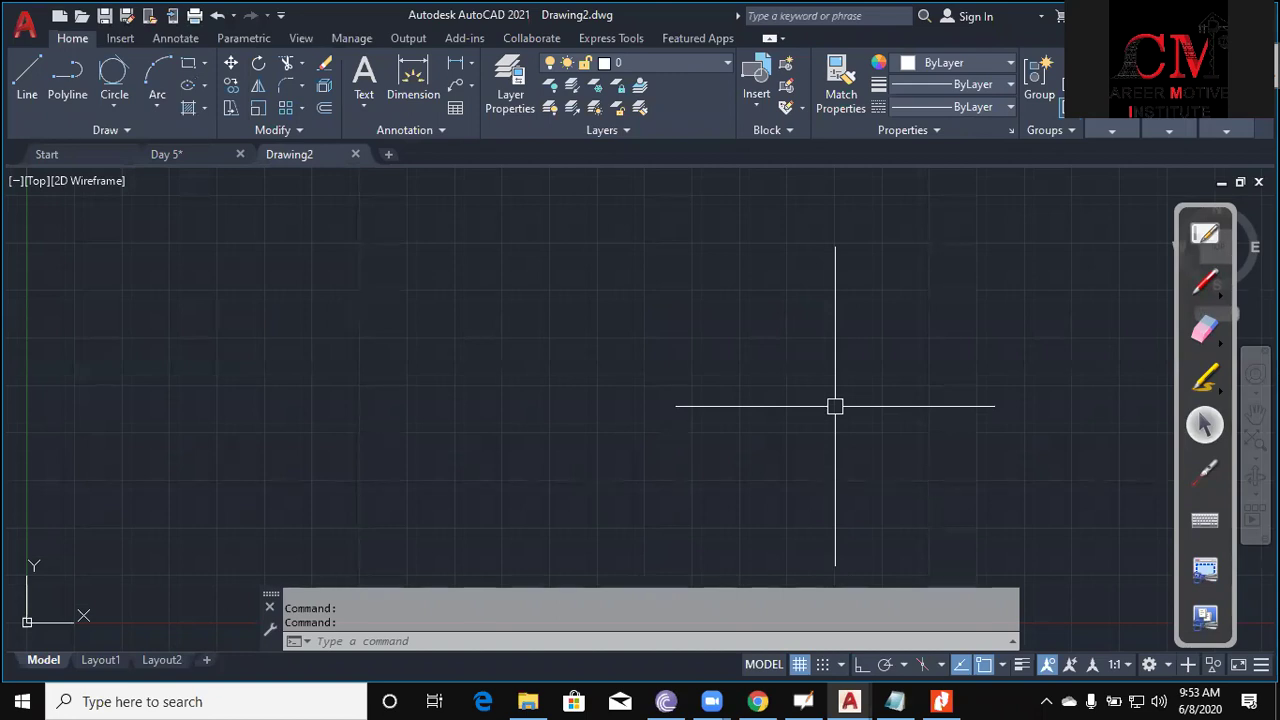
key(F7)
key(Escape)
key(Escape)
Bring up Assignment 5.pdf in Nitro Pro and scroll to its first page.
click(940, 701)
scroll(625, 386, up, 3)
scroll(625, 386, up, 1)
scroll(625, 386, up, 4)
scroll(625, 386, down, 1)
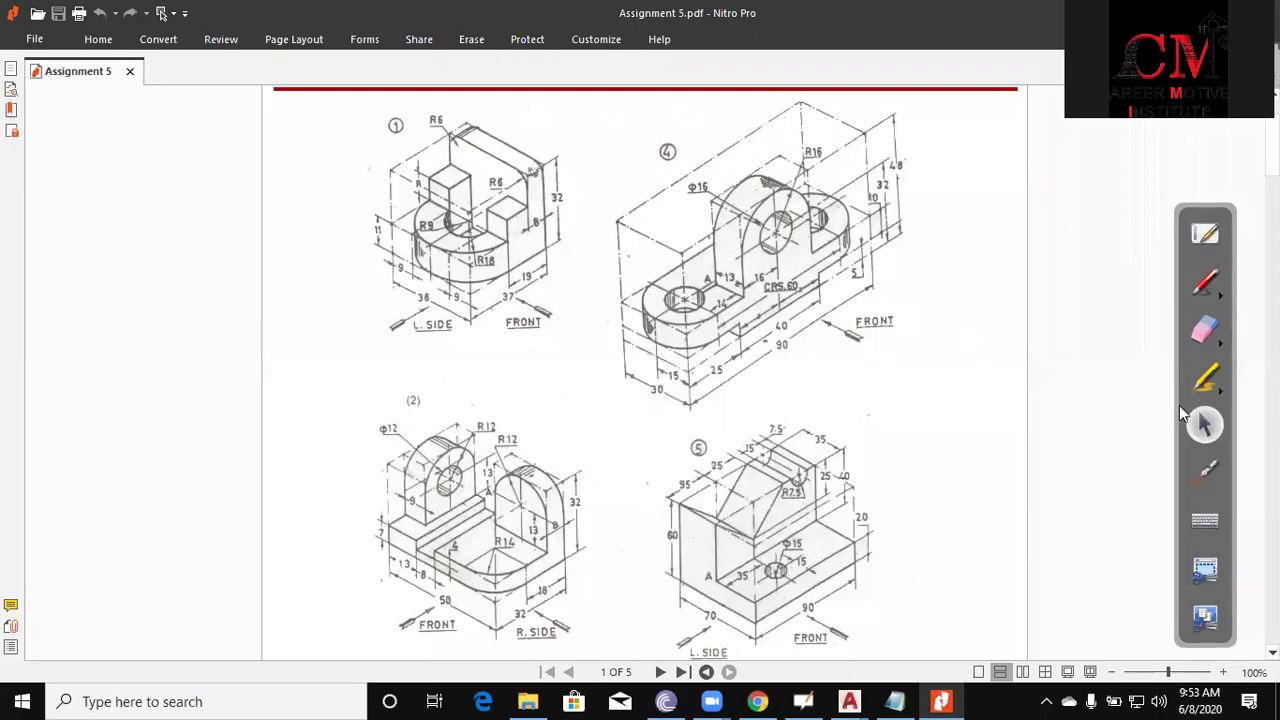
Highlight the 36, 37 and 32 dimensions on drawing 1, then wipe the highlights off.
click(1211, 389)
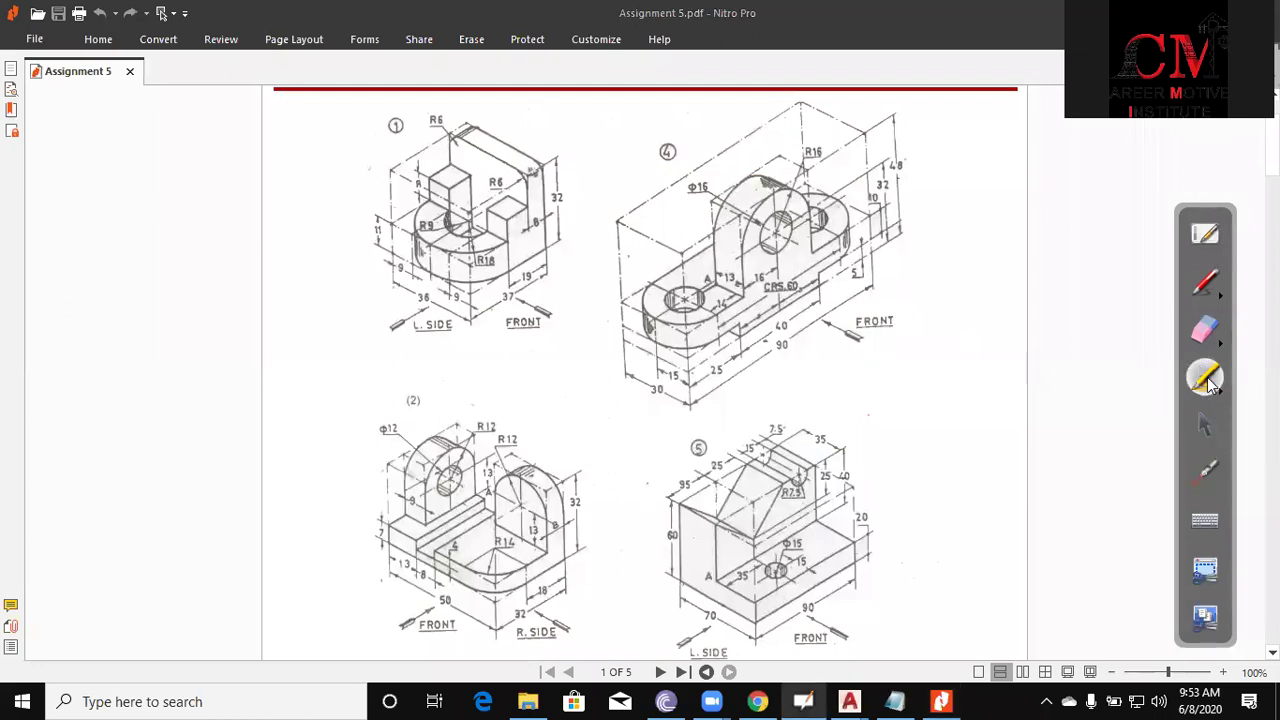
drag(402, 287, 540, 304)
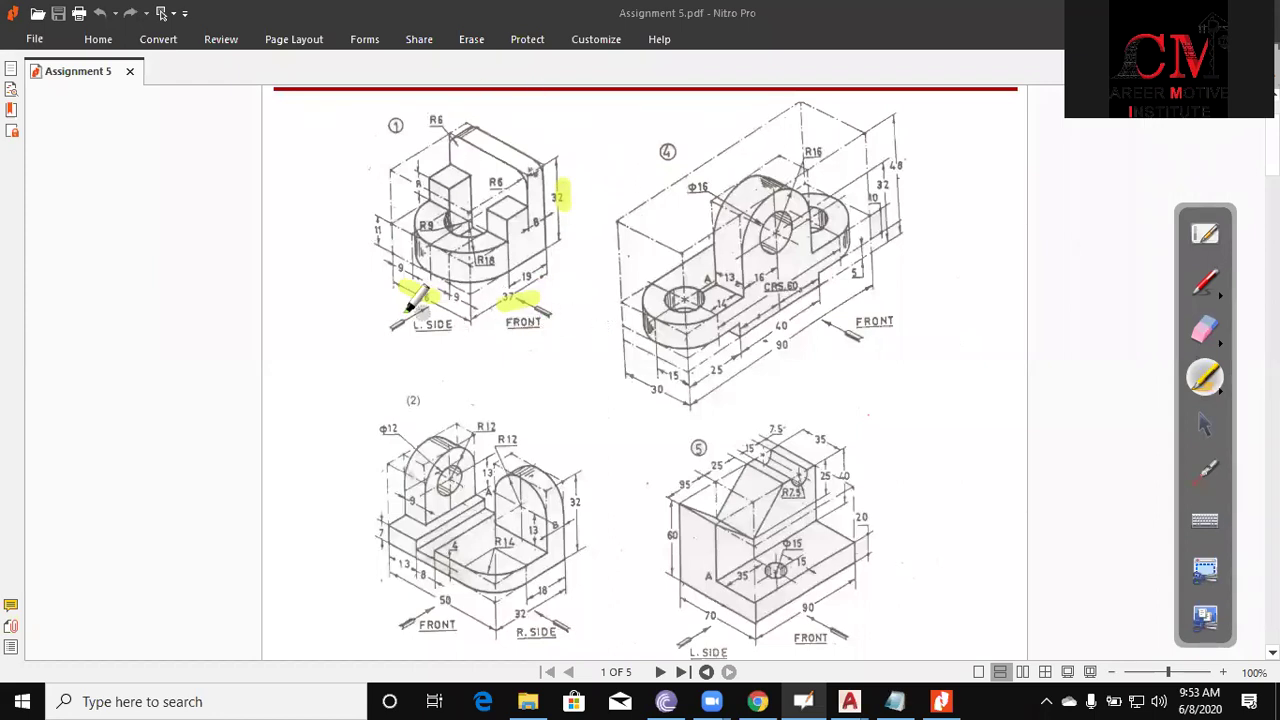
drag(561, 186, 561, 178)
click(1205, 343)
mouse_move(634, 286)
mouse_down()
mouse_move(414, 300)
mouse_move(580, 167)
mouse_up()
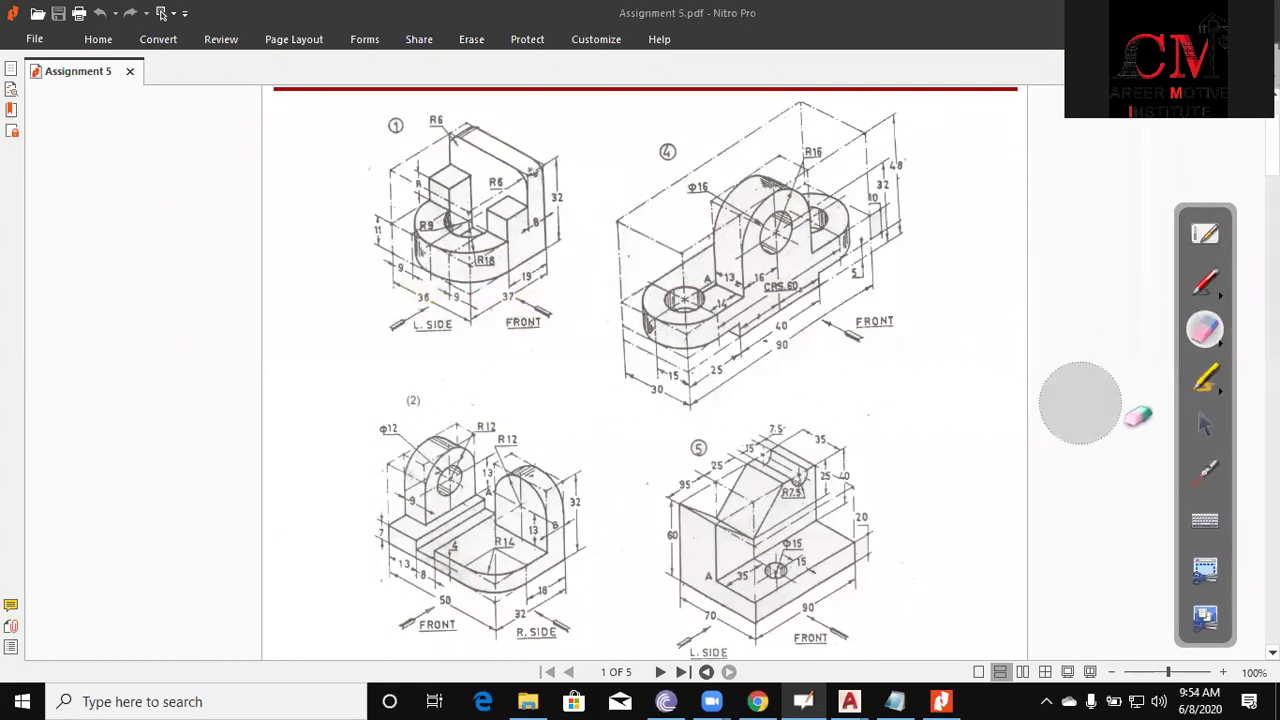
click(1205, 426)
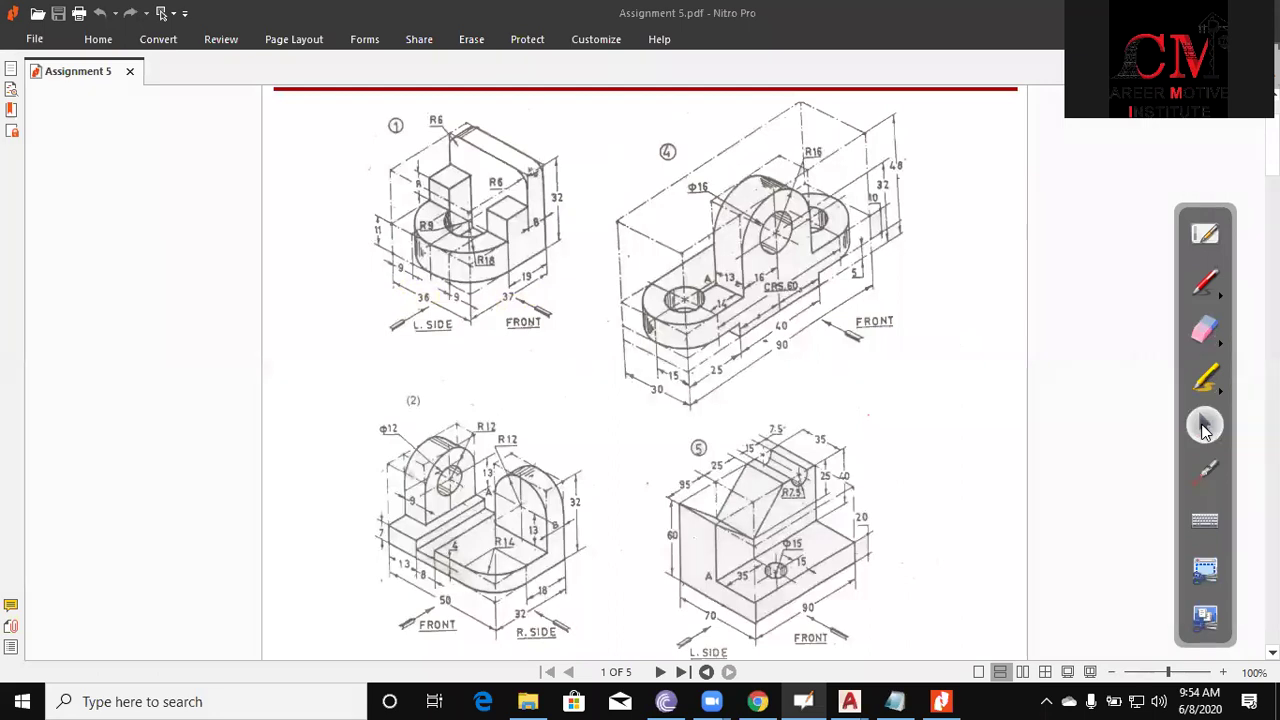
Erase the remaining ink strokes on drawing 1 and return to AutoCAD.
click(1205, 286)
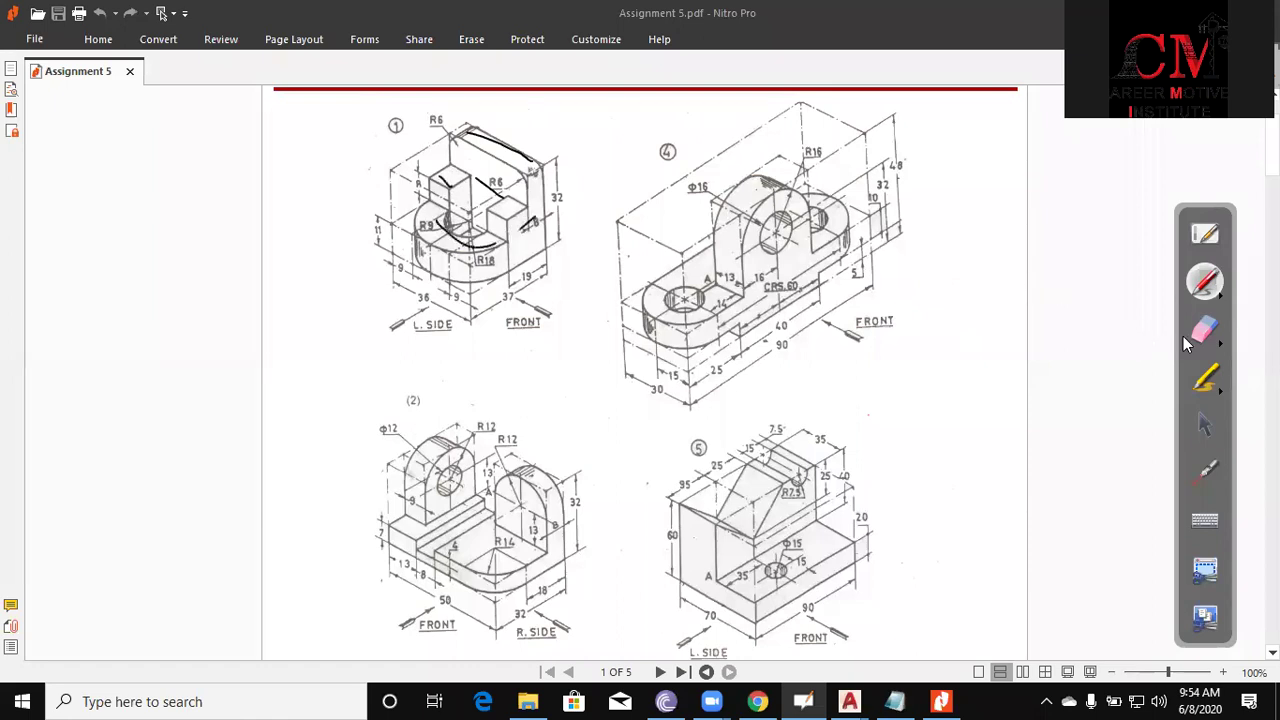
click(1205, 330)
drag(482, 133, 343, 272)
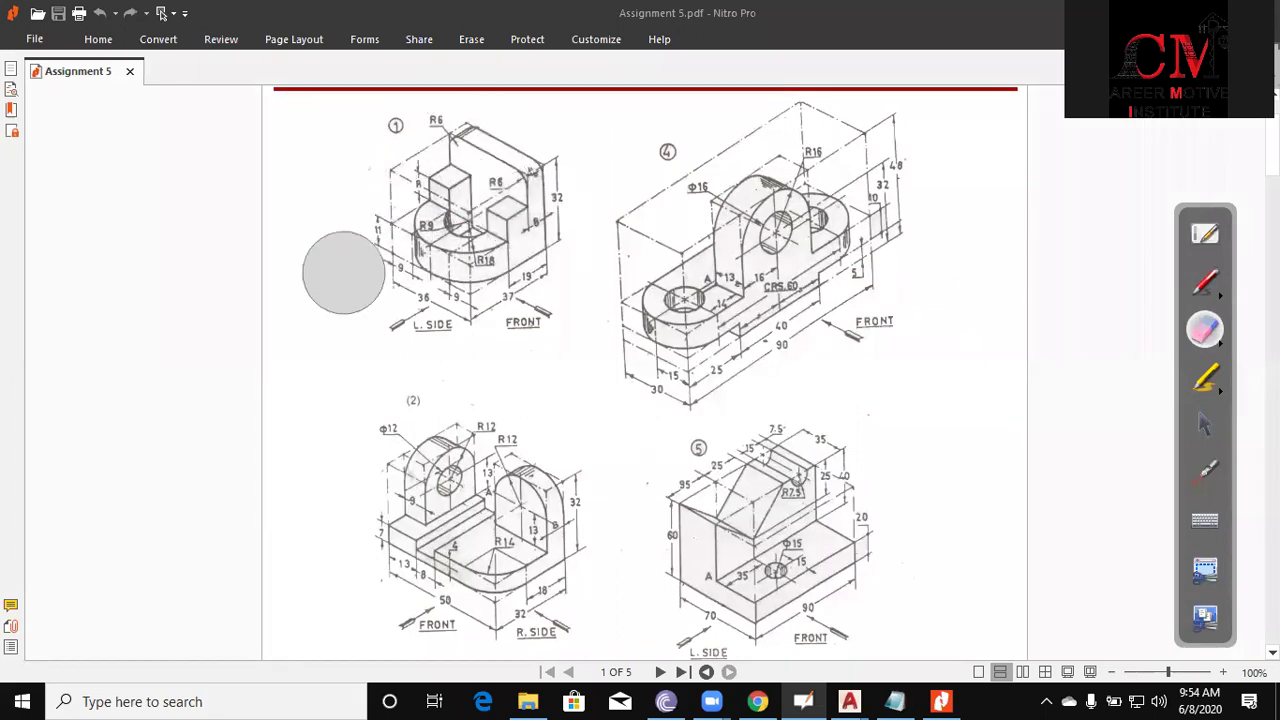
click(1205, 426)
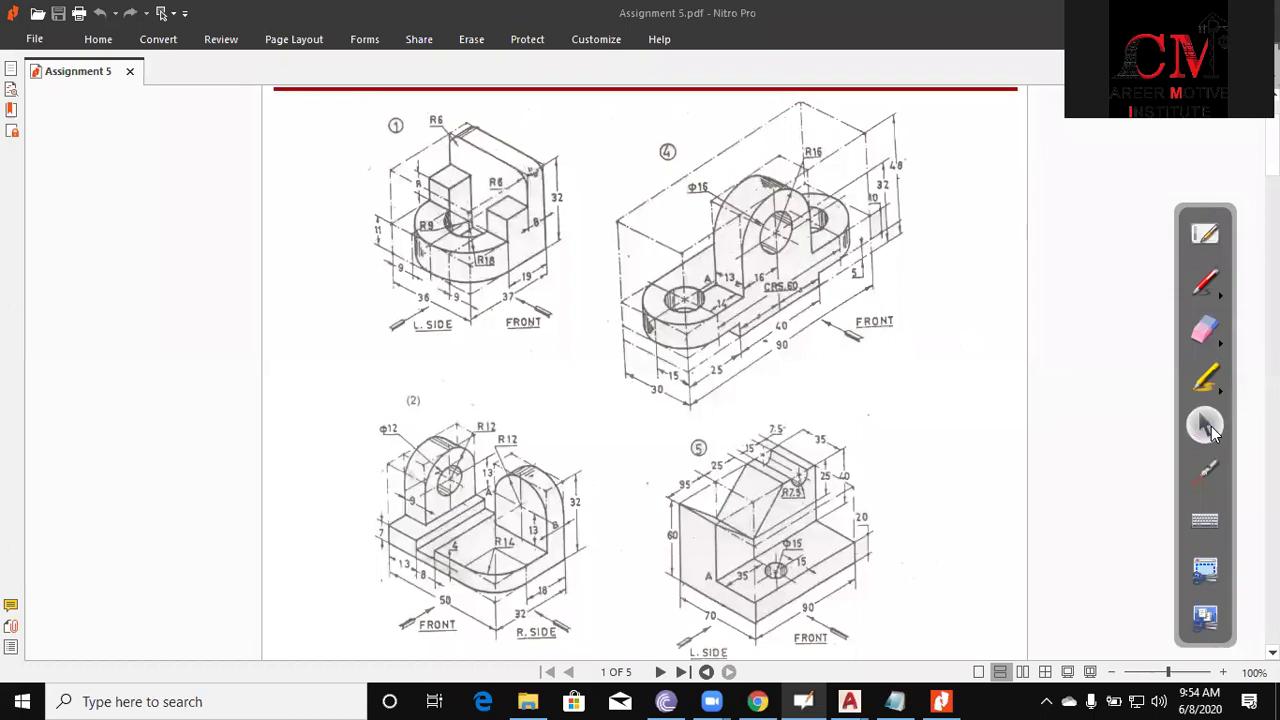
click(849, 701)
scroll(597, 397, up, 2)
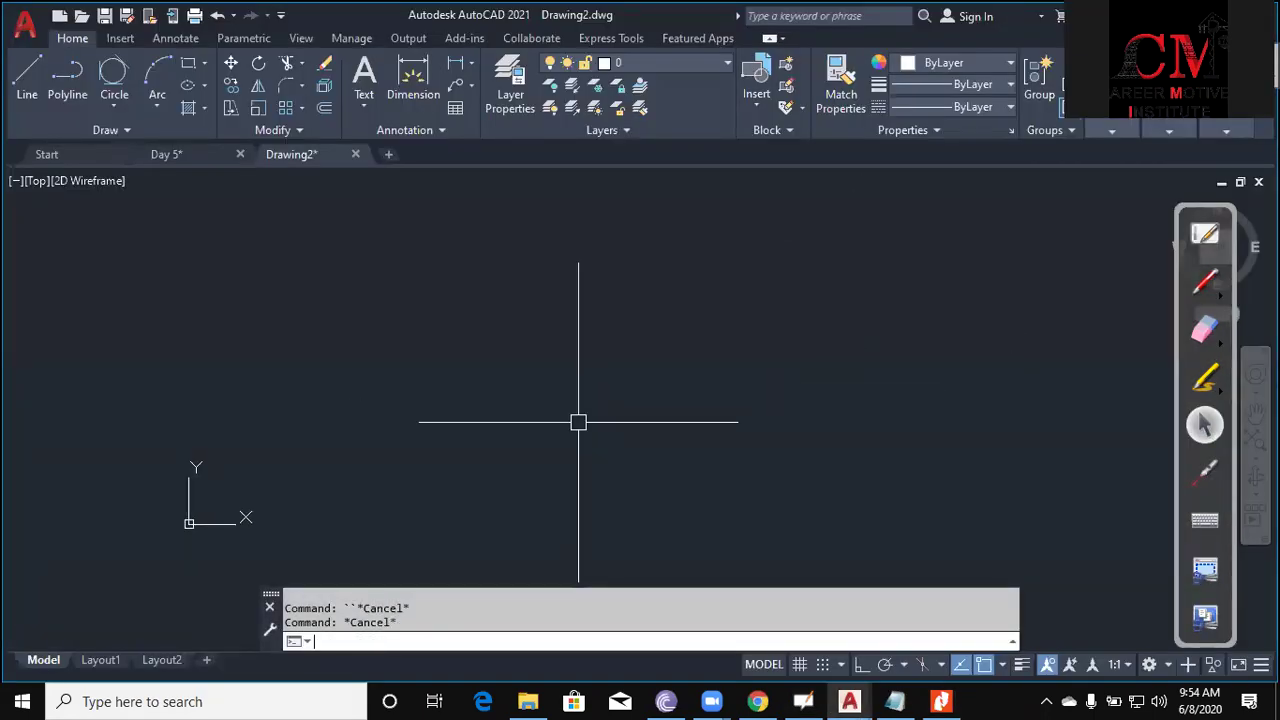
Set the UCS icon to Noorigin so it stays off the drawing origin.
text(ucs)
key(Return)
key(Escape)
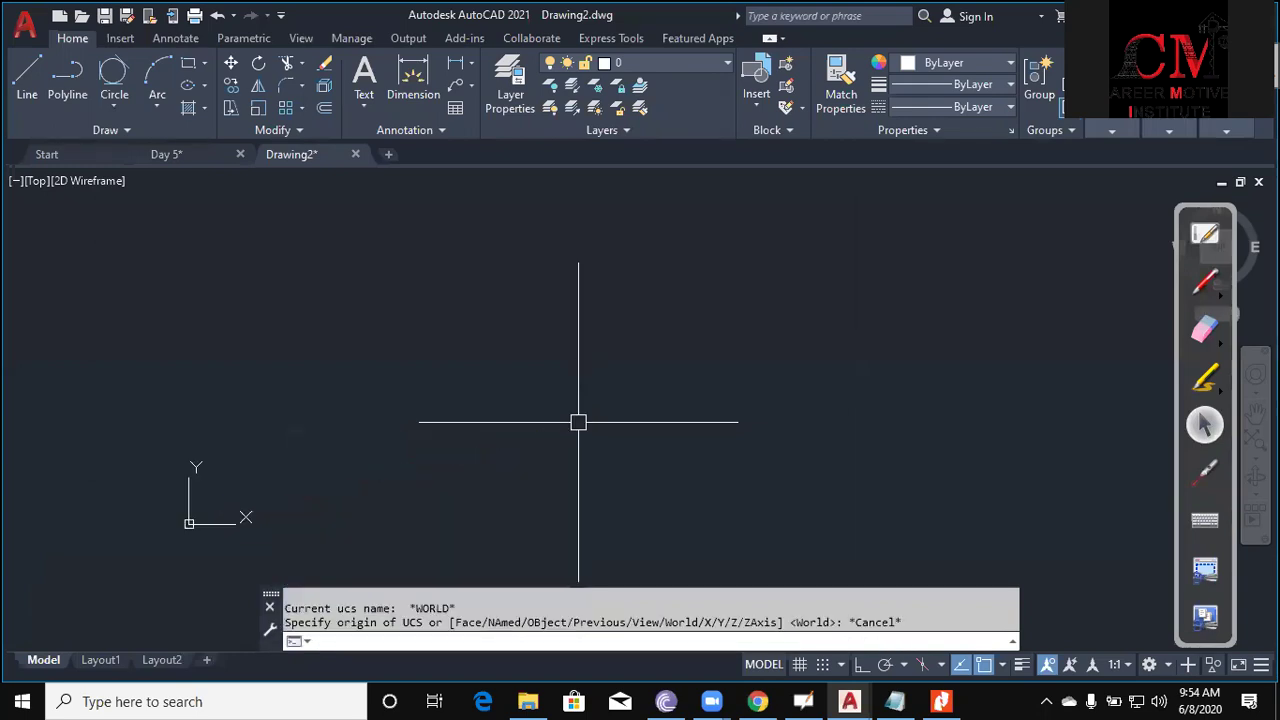
key(Escape)
text(ucsicon)
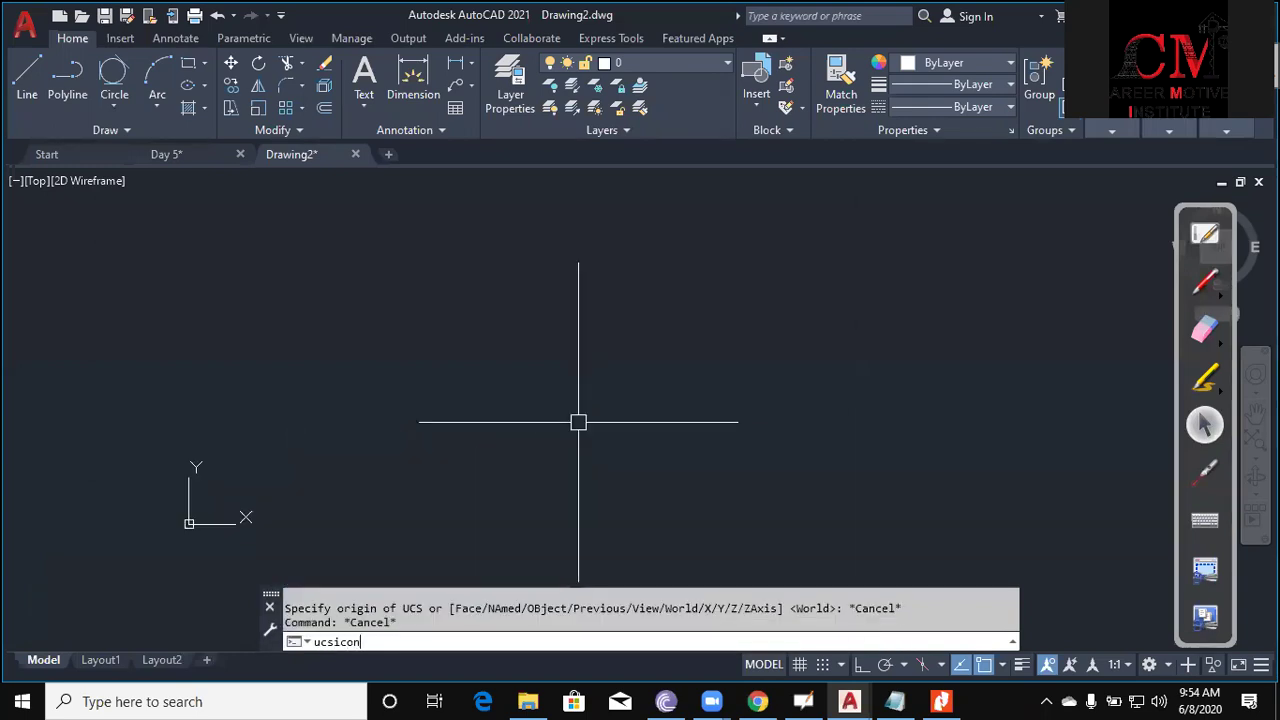
key(Return)
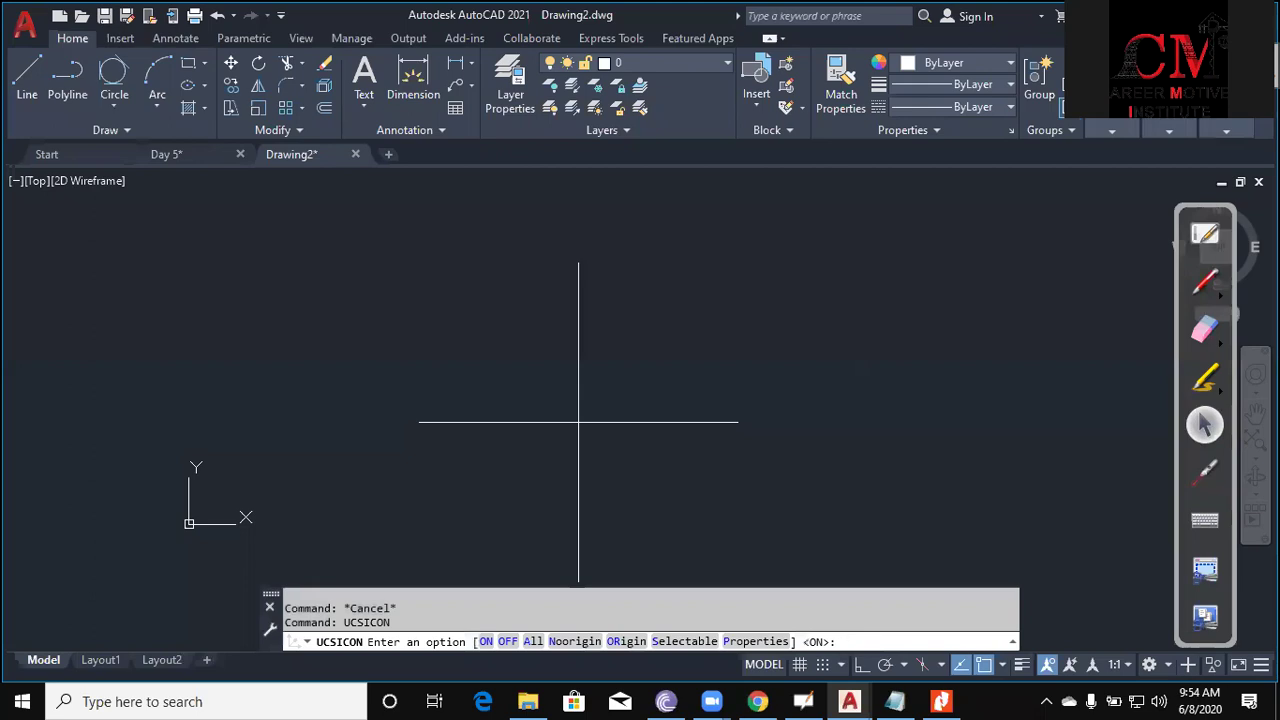
text(no)
key(Return)
key(Escape)
key(Escape)
With Ortho on, draw a closed 36 by 37 rectangle using LINE and Close.
text(l)
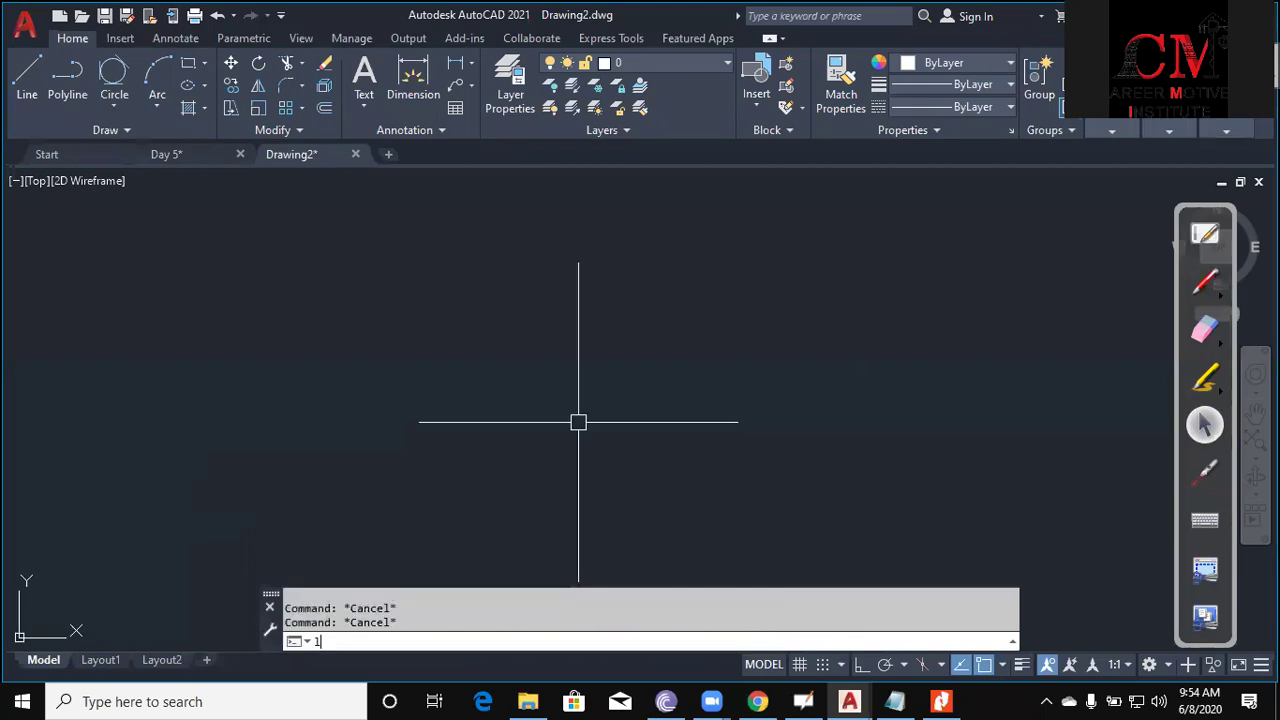
key(Return)
click(372, 390)
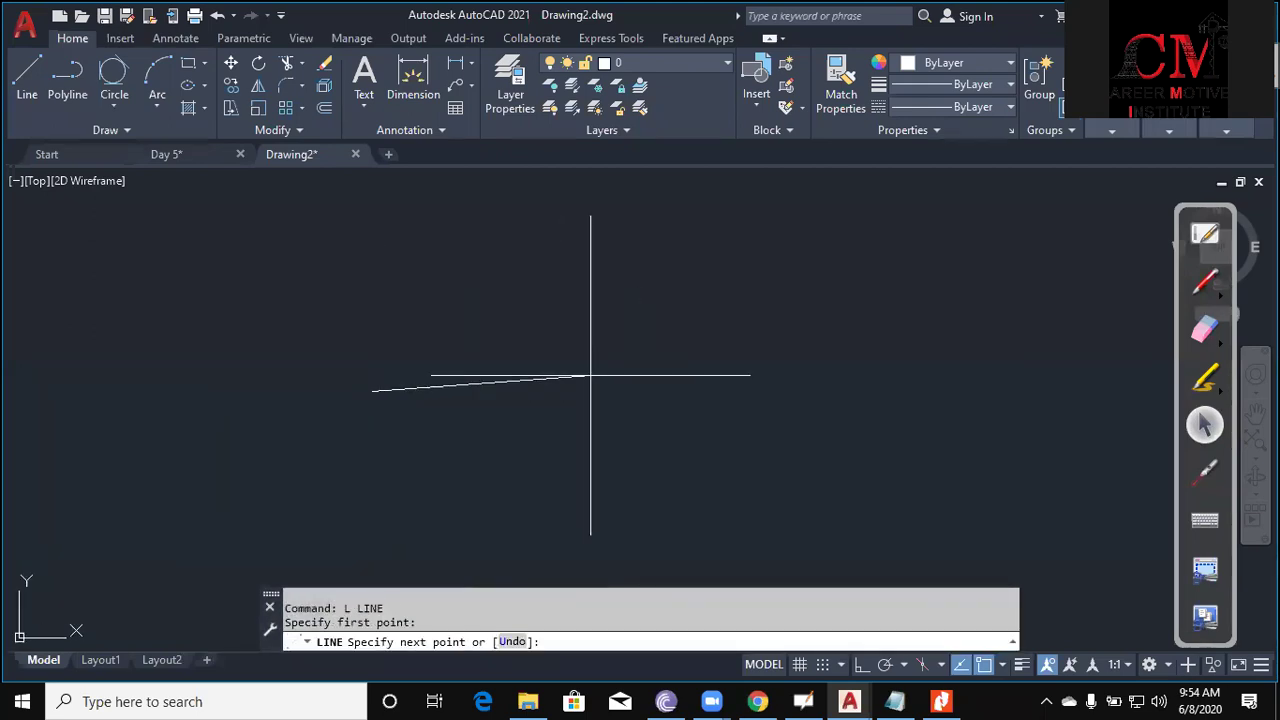
key(F8)
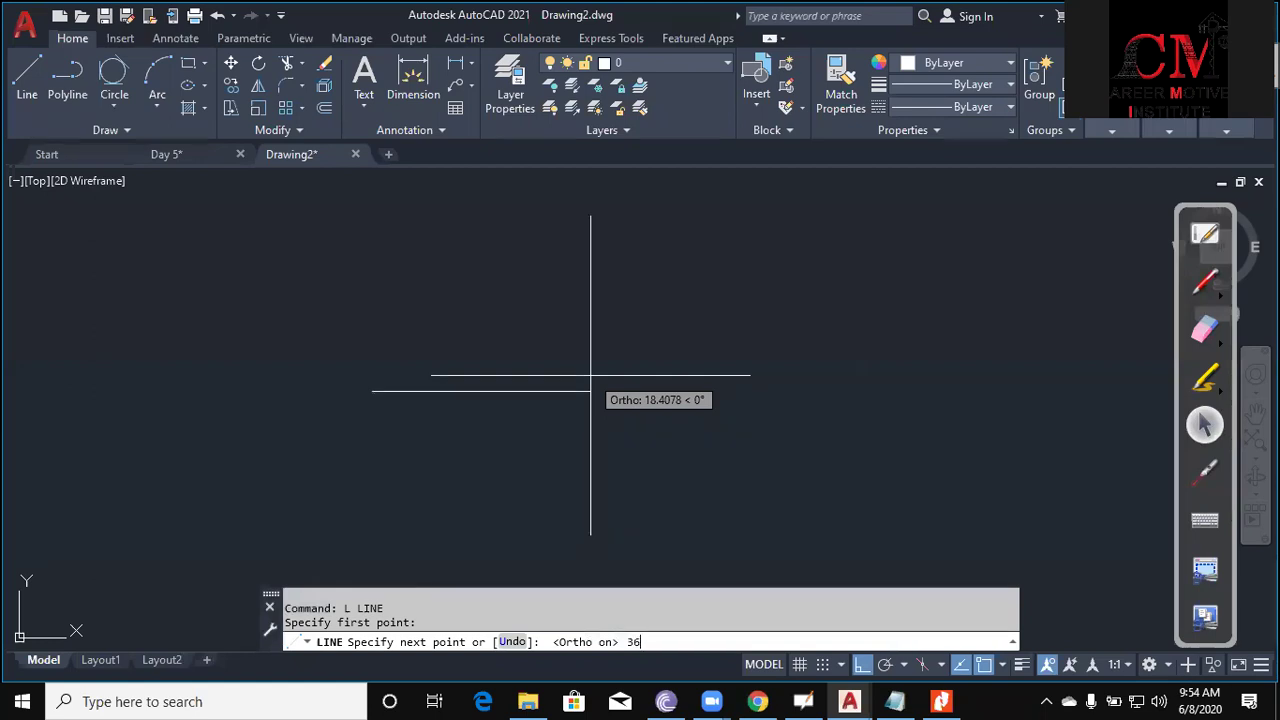
key(Return)
scroll(777, 280, down, 2)
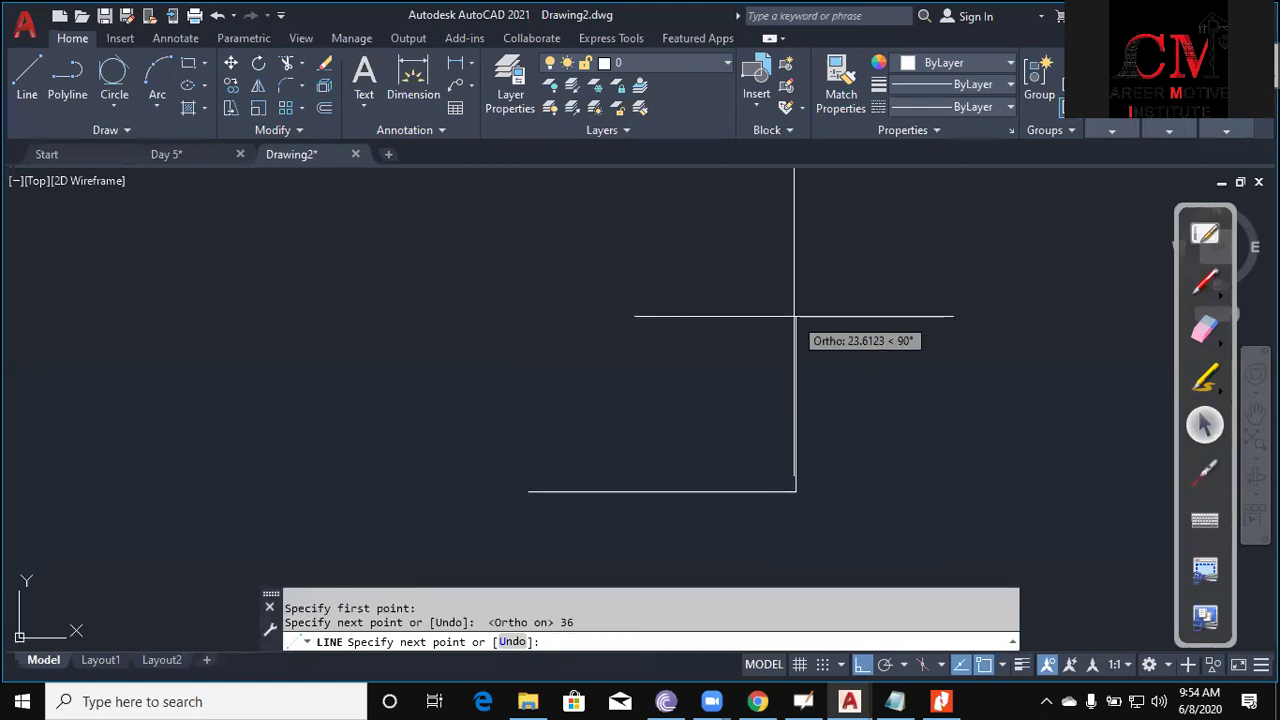
text(37)
key(Return)
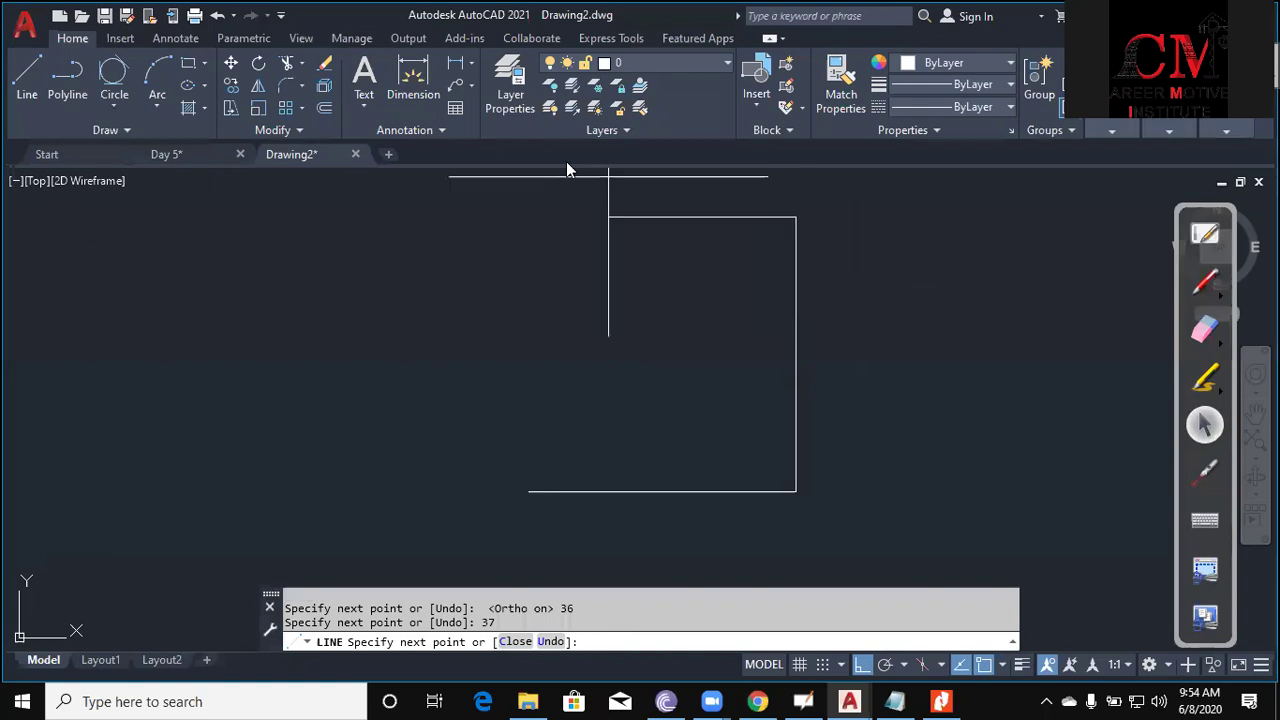
text(36)
key(Return)
text(c)
key(Return)
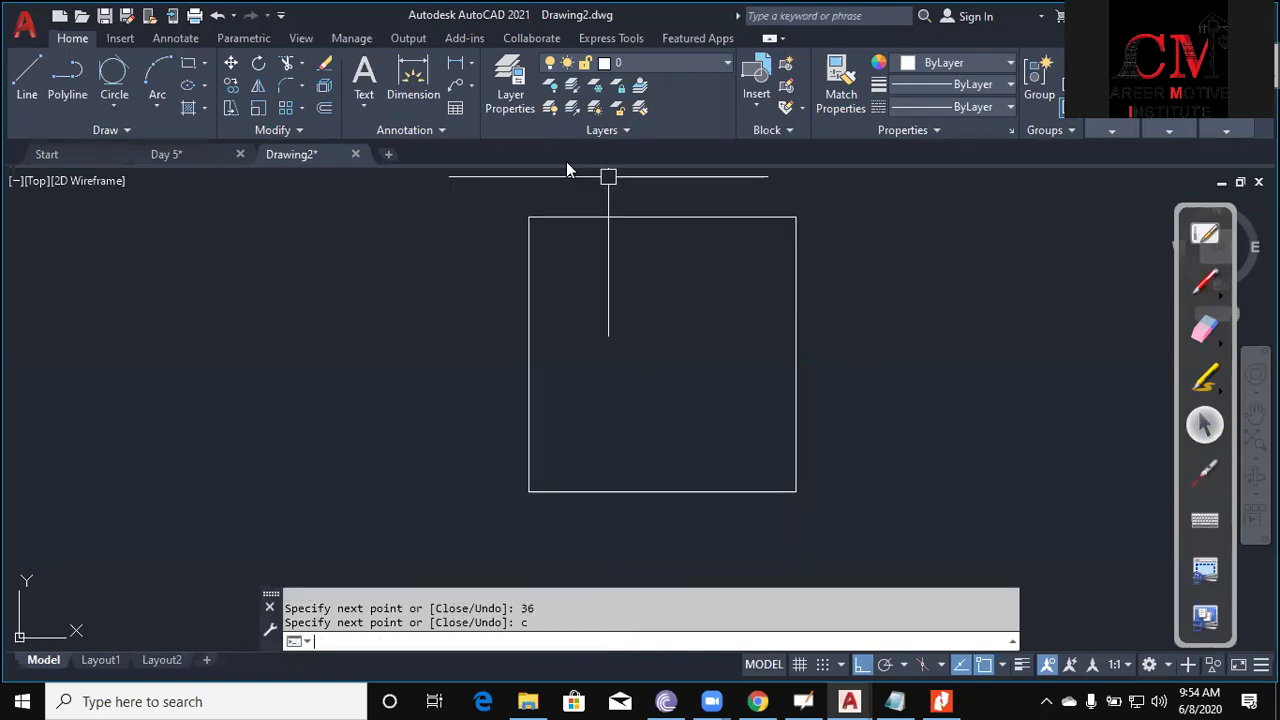
key(Escape)
scroll(564, 243, down, 4)
middle_drag(678, 374, 656, 351)
key(Escape)
click(941, 701)
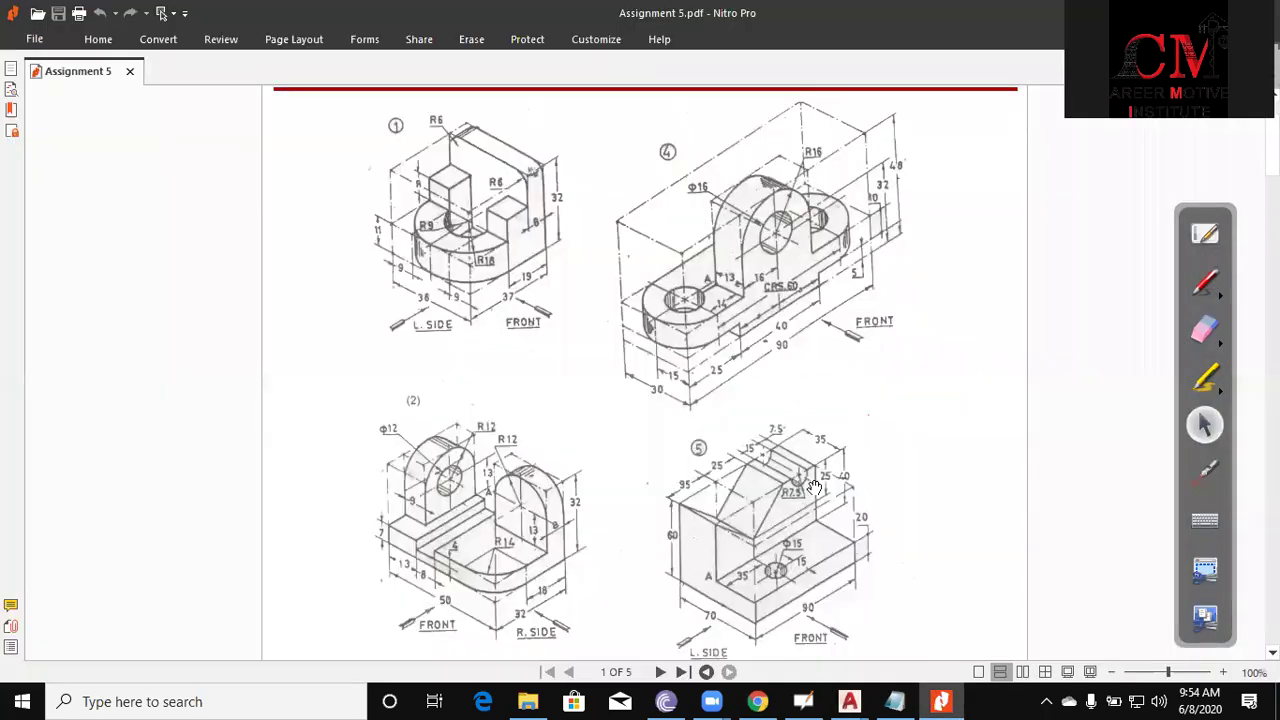
key(alt+Tab)
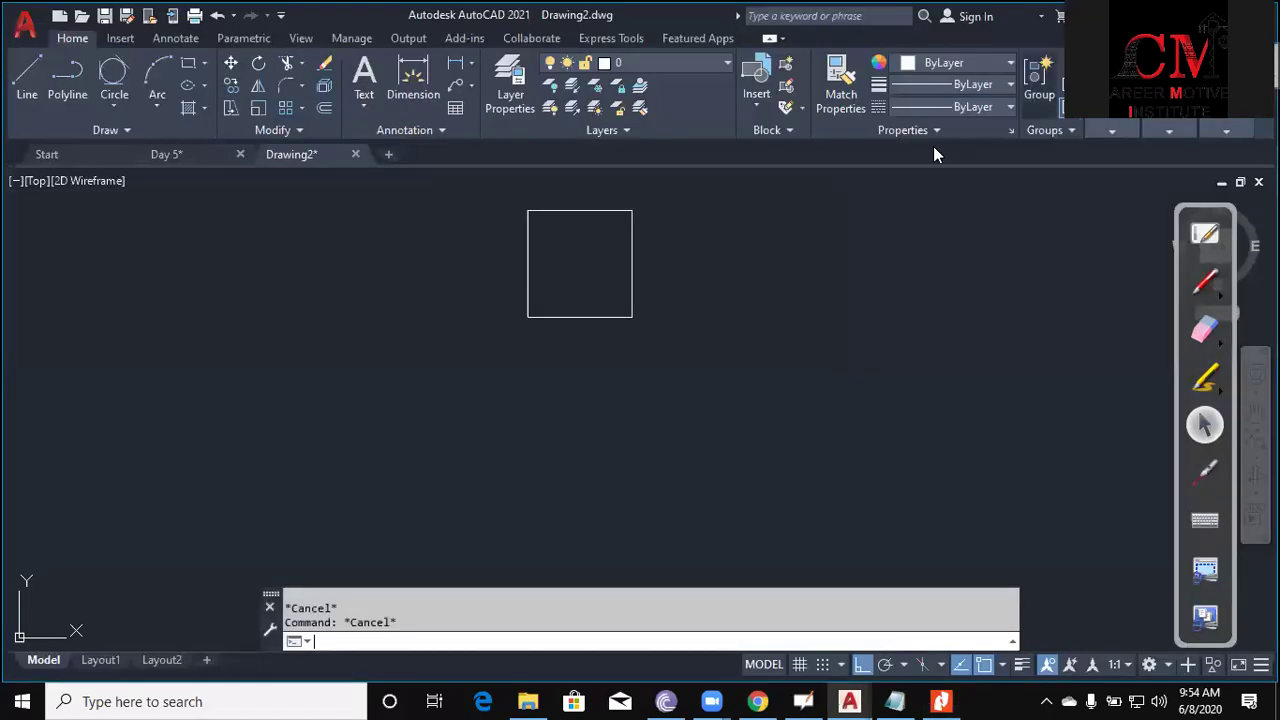
text(xl)
key(Return)
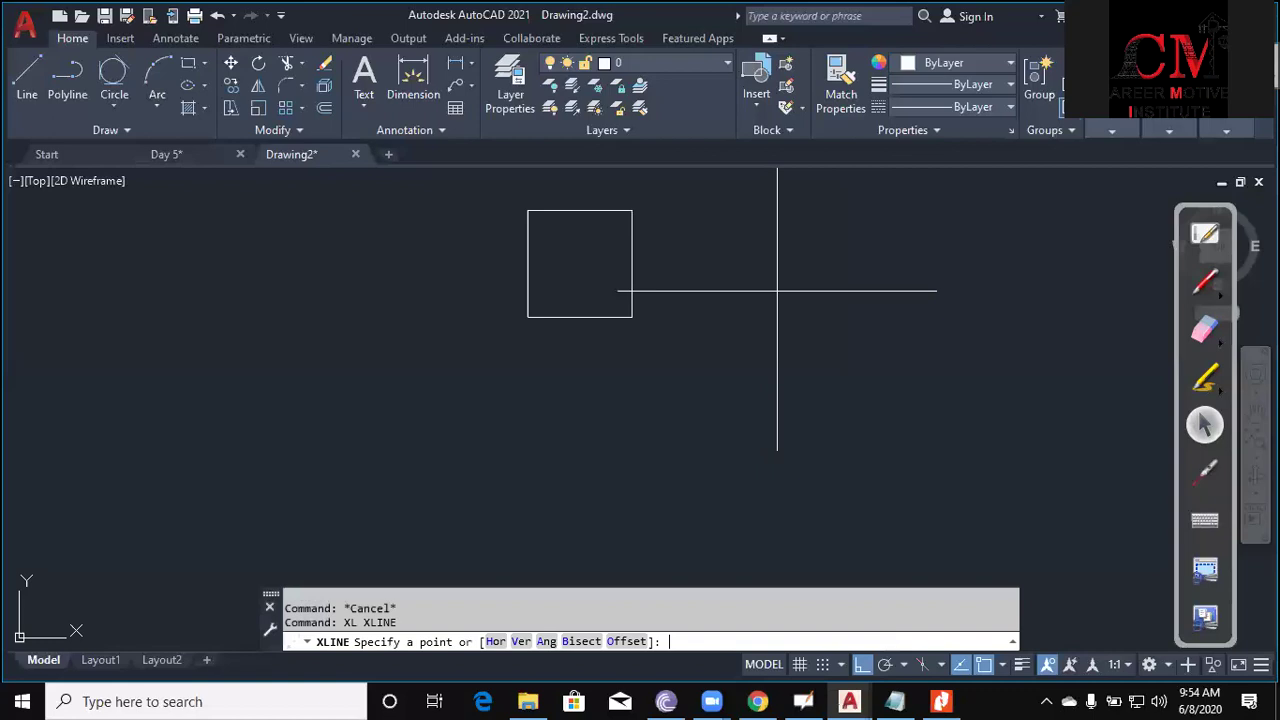
text(v)
key(Return)
click(528, 317)
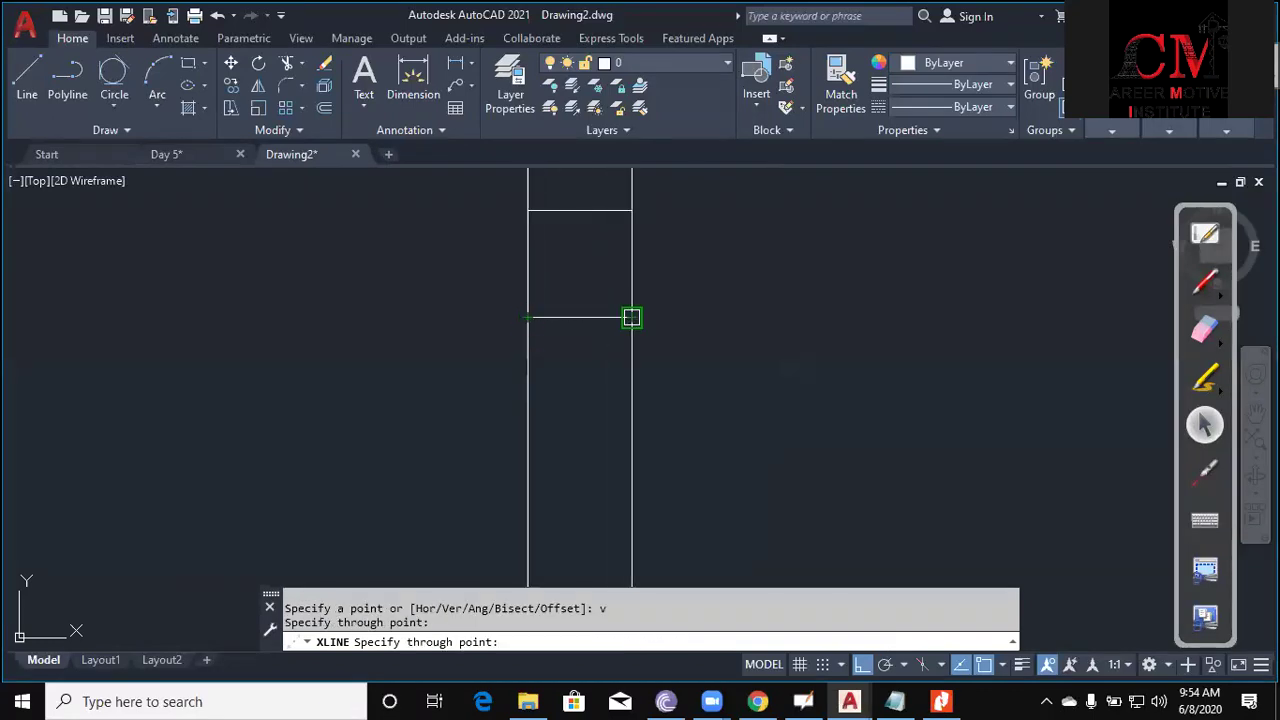
click(631, 317)
middle_drag(717, 417, 777, 340)
key(Escape)
key(Escape)
text(l)
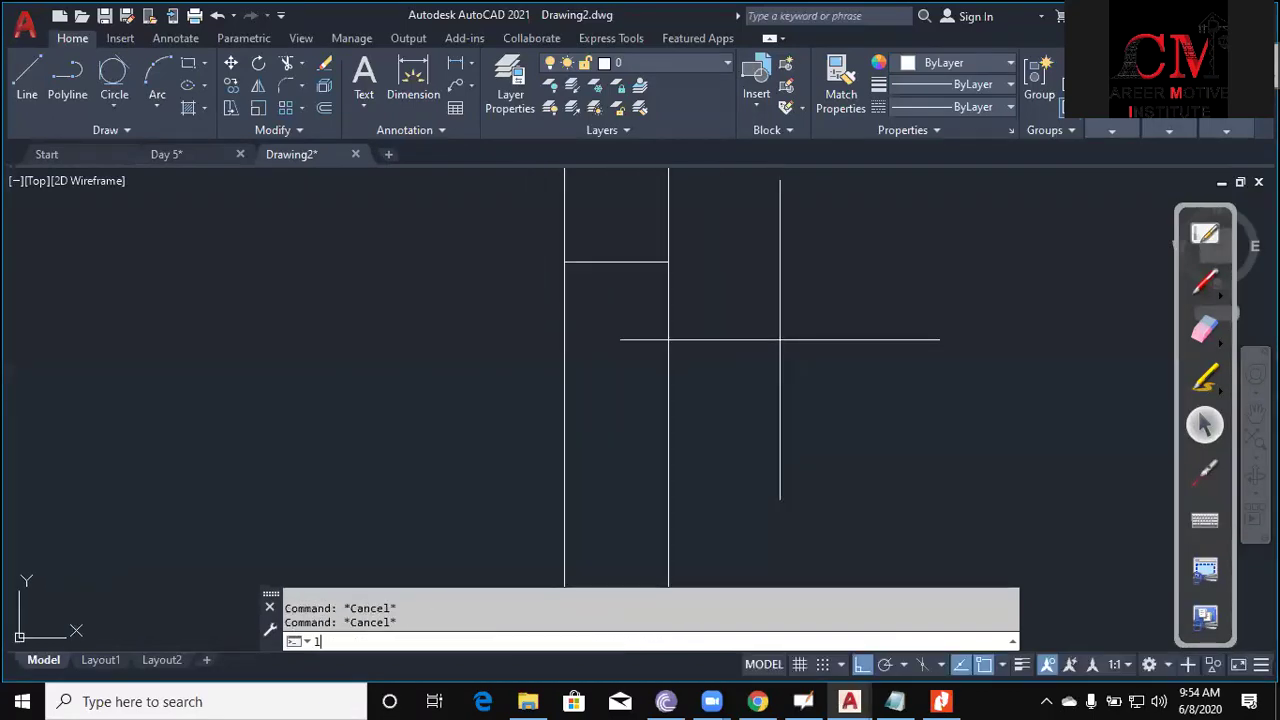
key(Return)
click(442, 375)
key(Escape)
key(Escape)
text(o)
key(Return)
text(32)
key(Return)
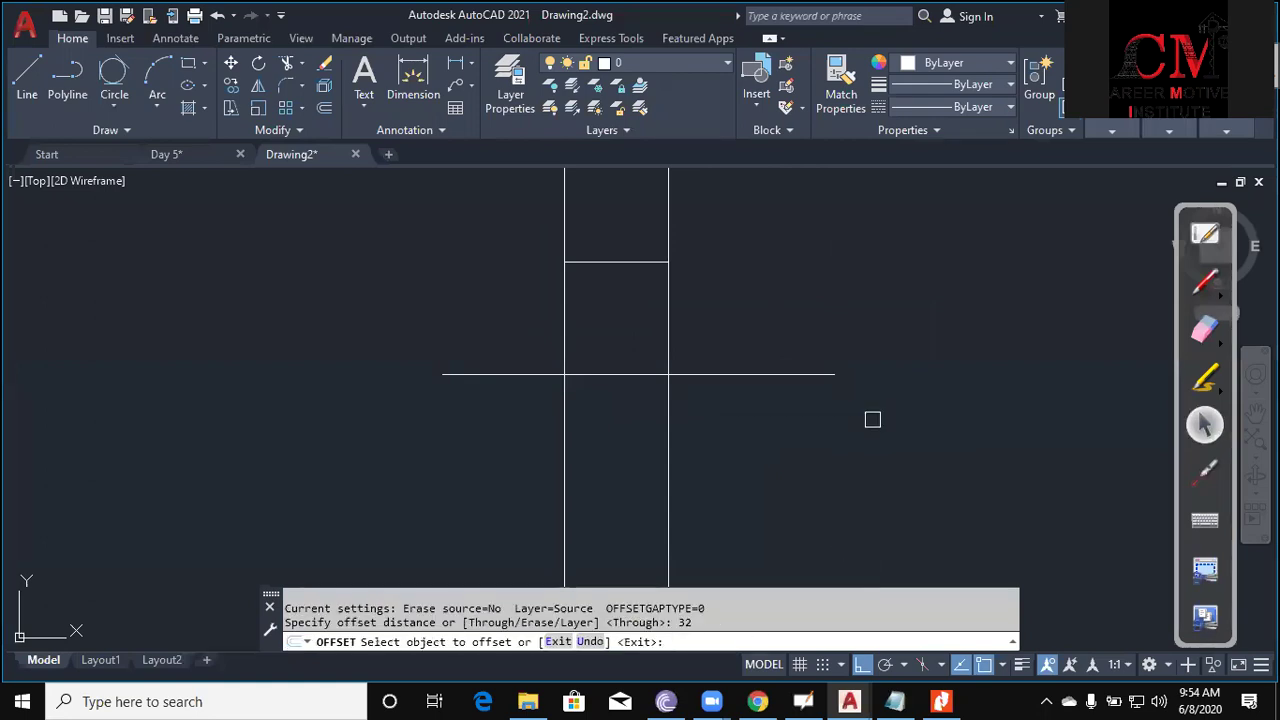
click(767, 375)
click(614, 206)
key(Escape)
key(Escape)
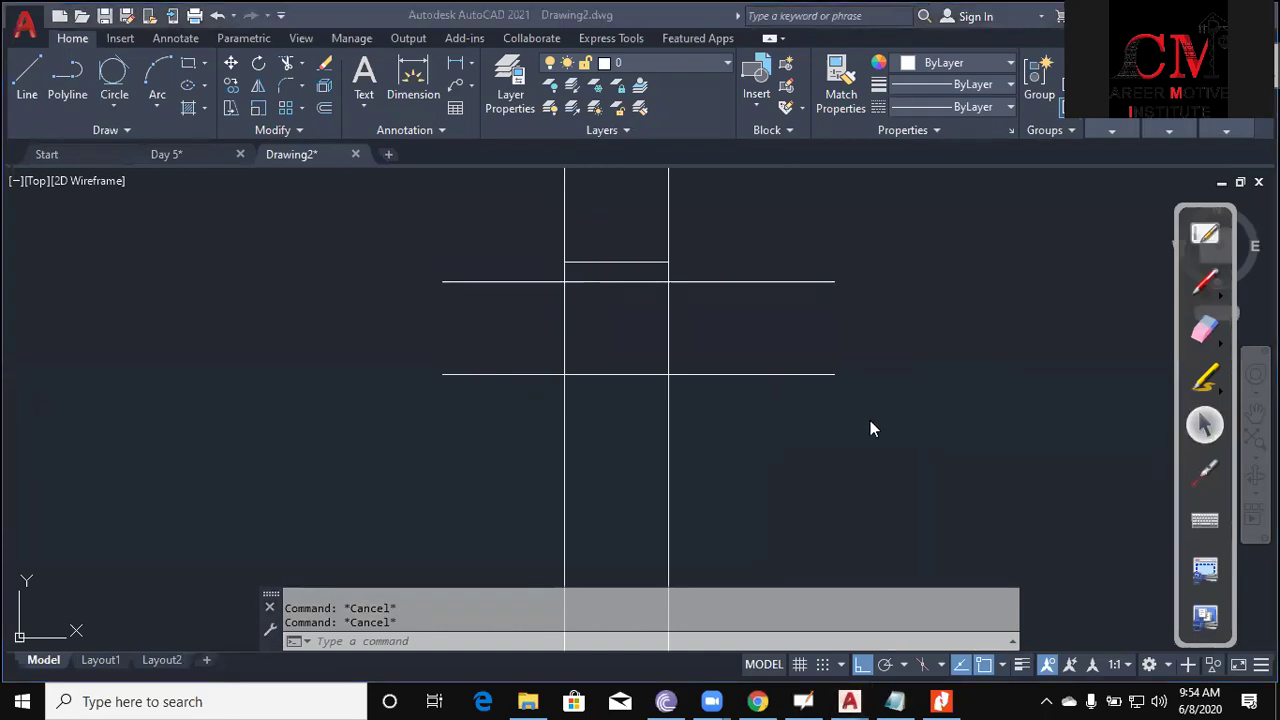
click(884, 463)
key(Escape)
key(Escape)
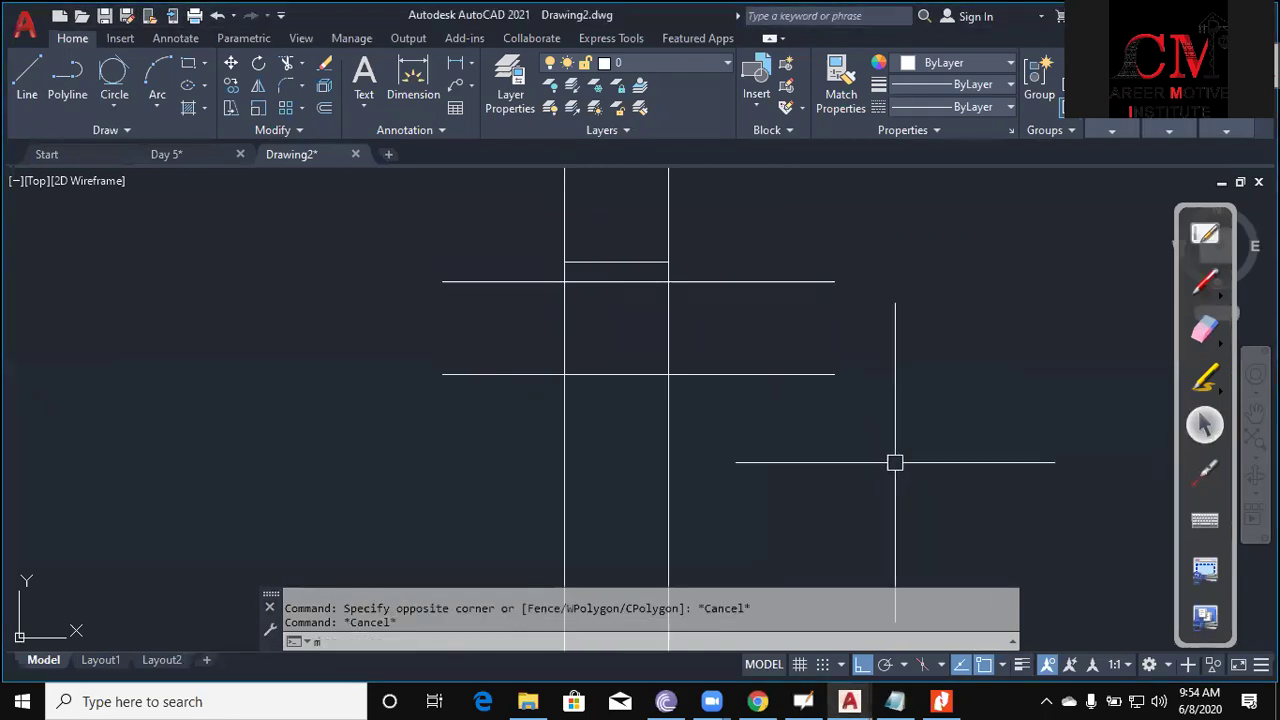
click(933, 350)
middle_drag(899, 427, 887, 428)
scroll(851, 394, down, 3)
scroll(766, 371, up, 3)
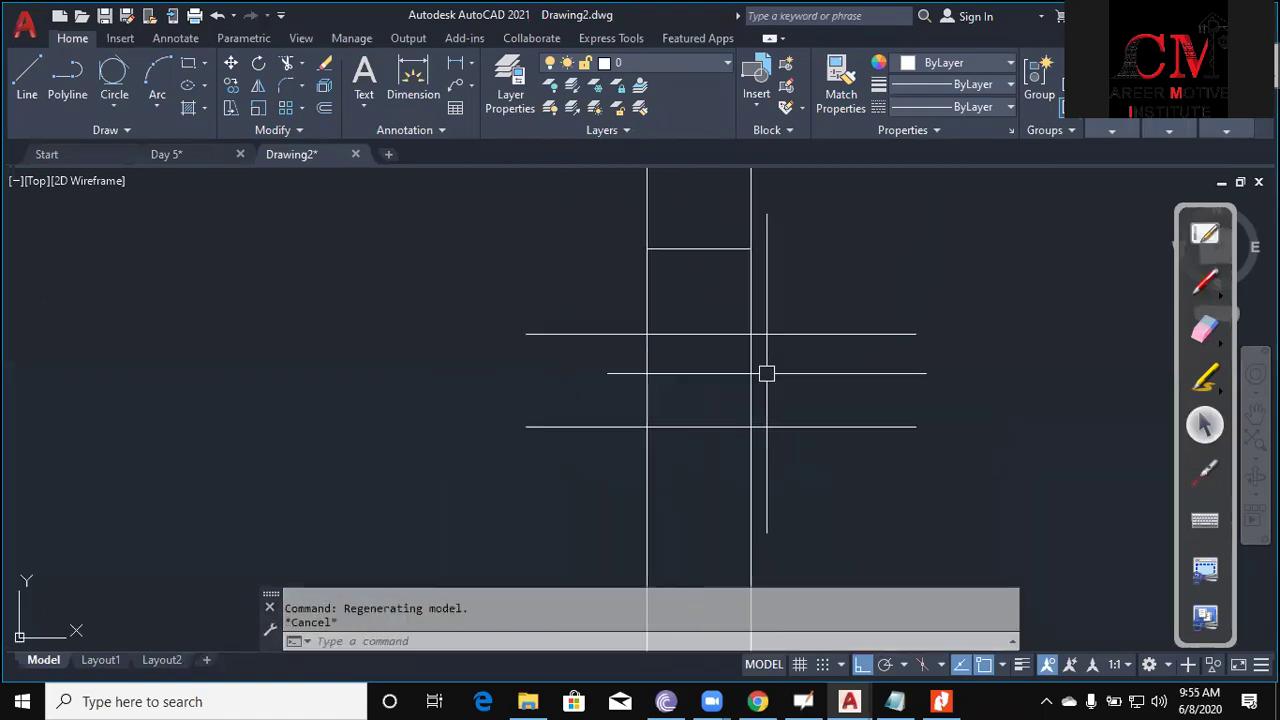
click(765, 312)
click(603, 289)
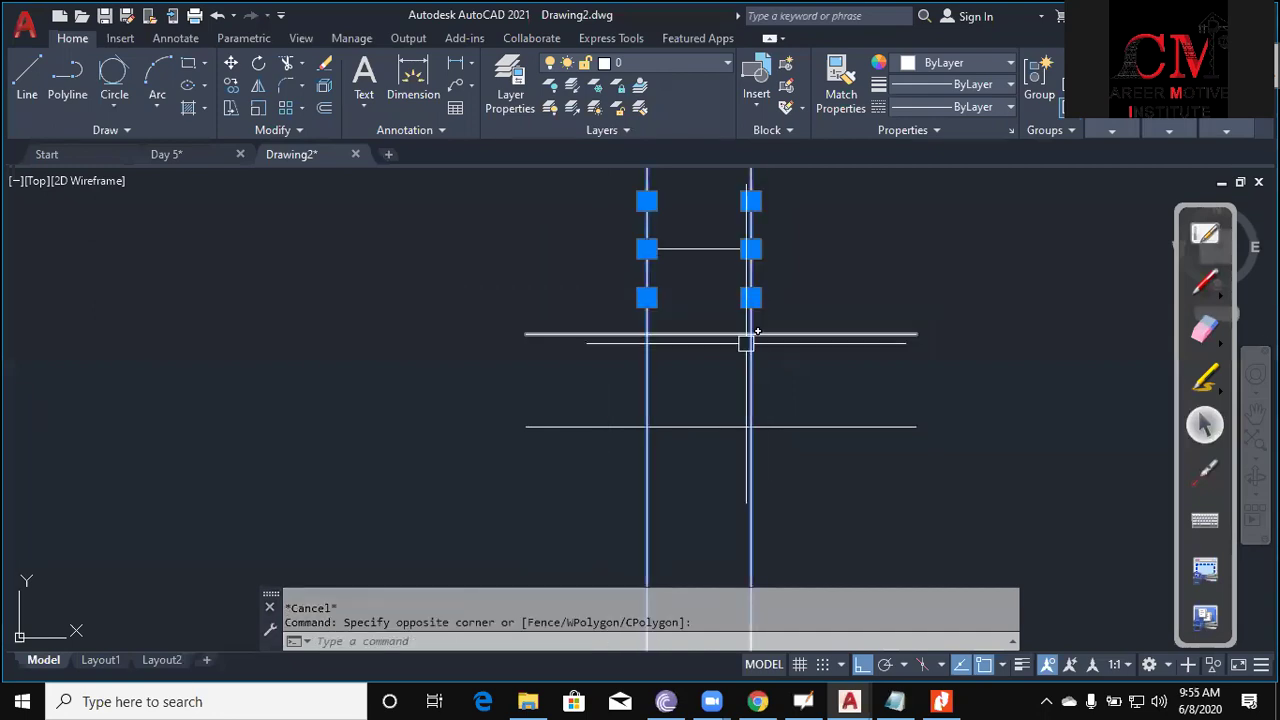
key(Escape)
key(Escape)
click(796, 384)
click(642, 378)
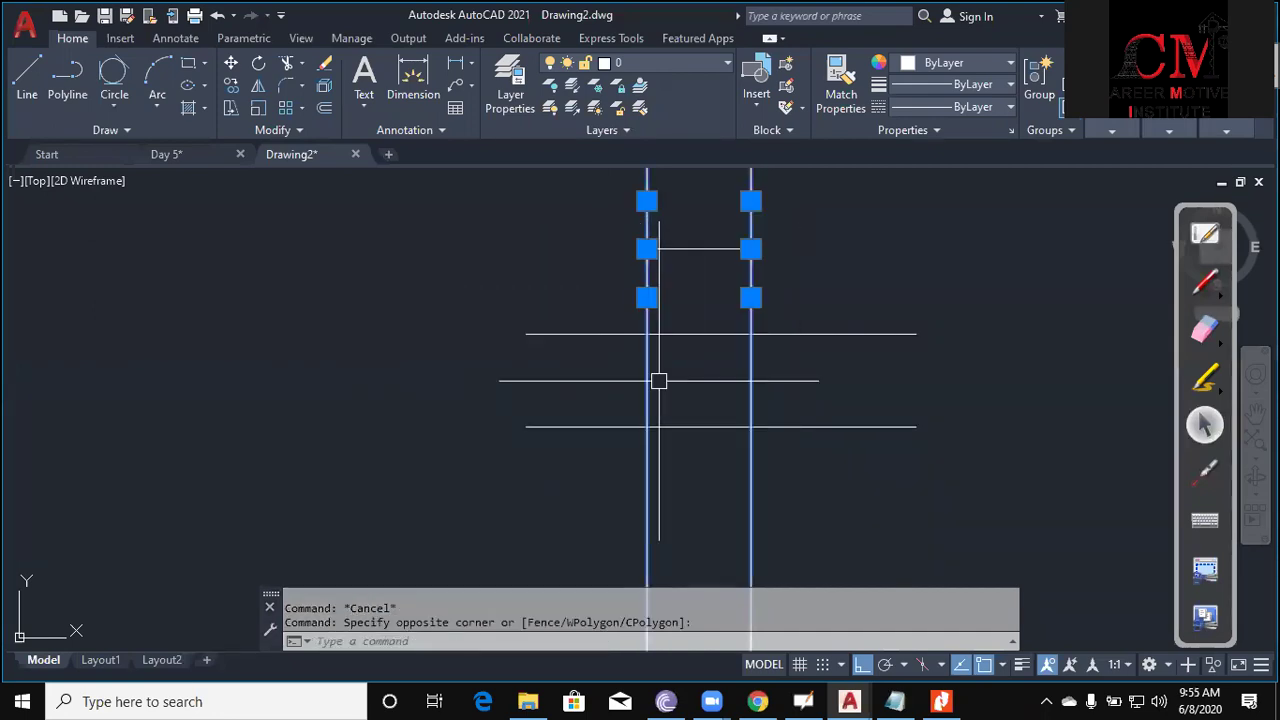
click(837, 463)
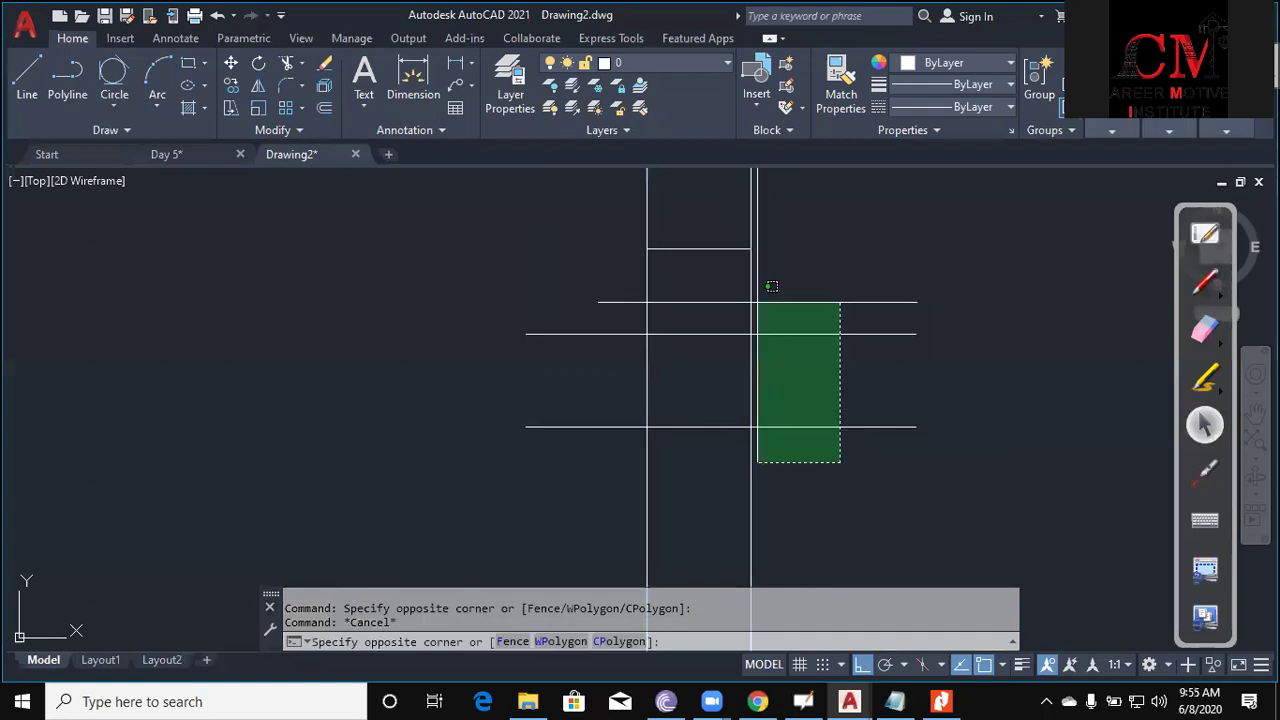
click(754, 300)
key(Delete)
key(Escape)
key(Escape)
text(xl)
Place vertical construction lines through the rectangle's left and right edges.
key(Return)
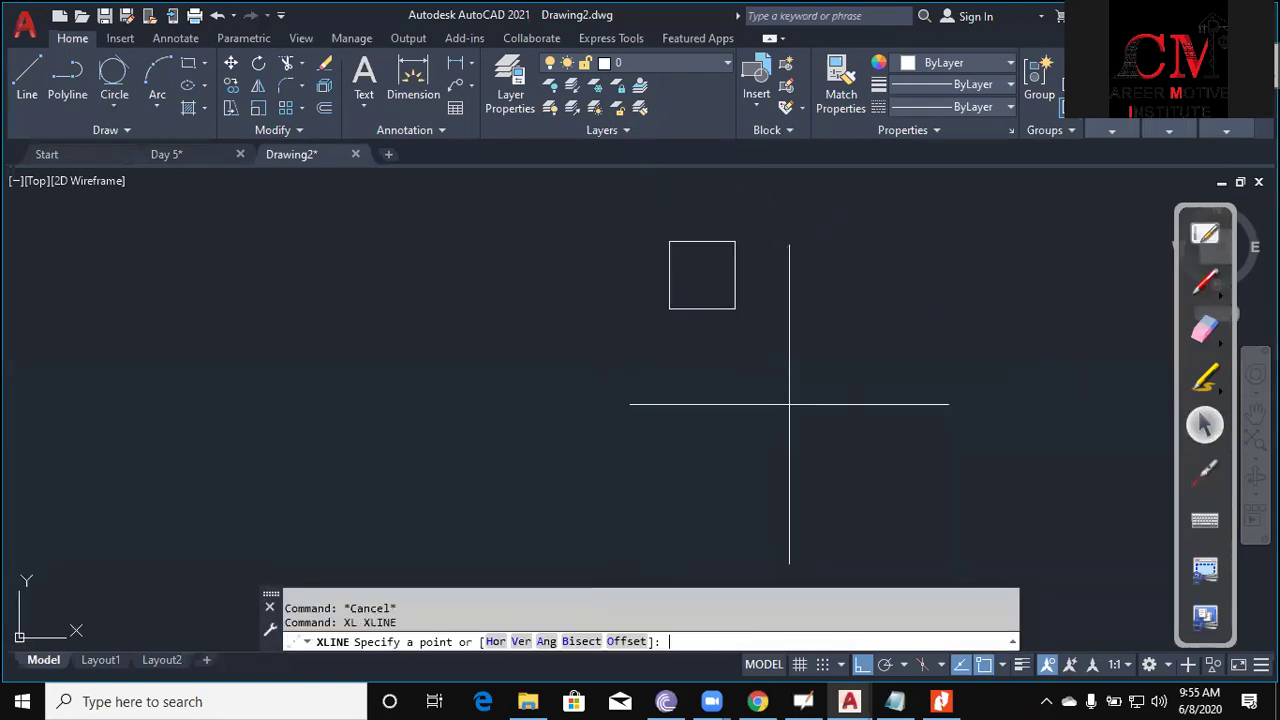
text(v)
key(Return)
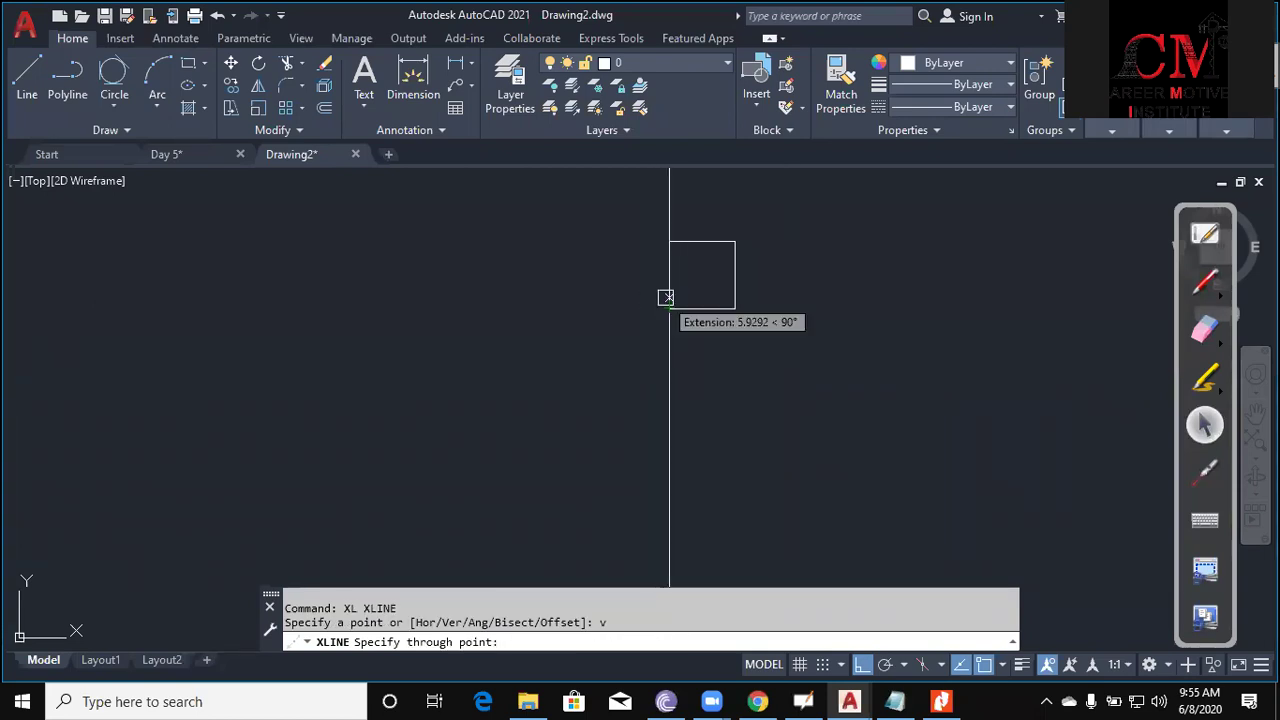
click(669, 308)
click(735, 308)
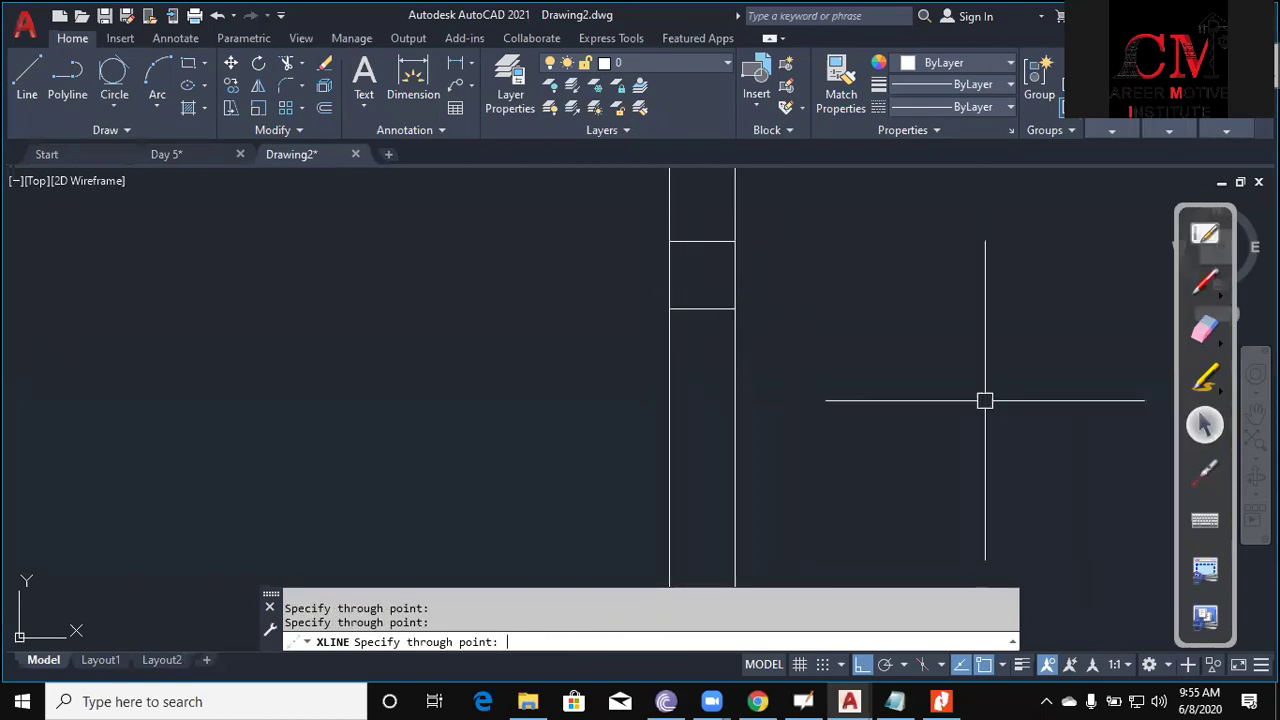
key(Return)
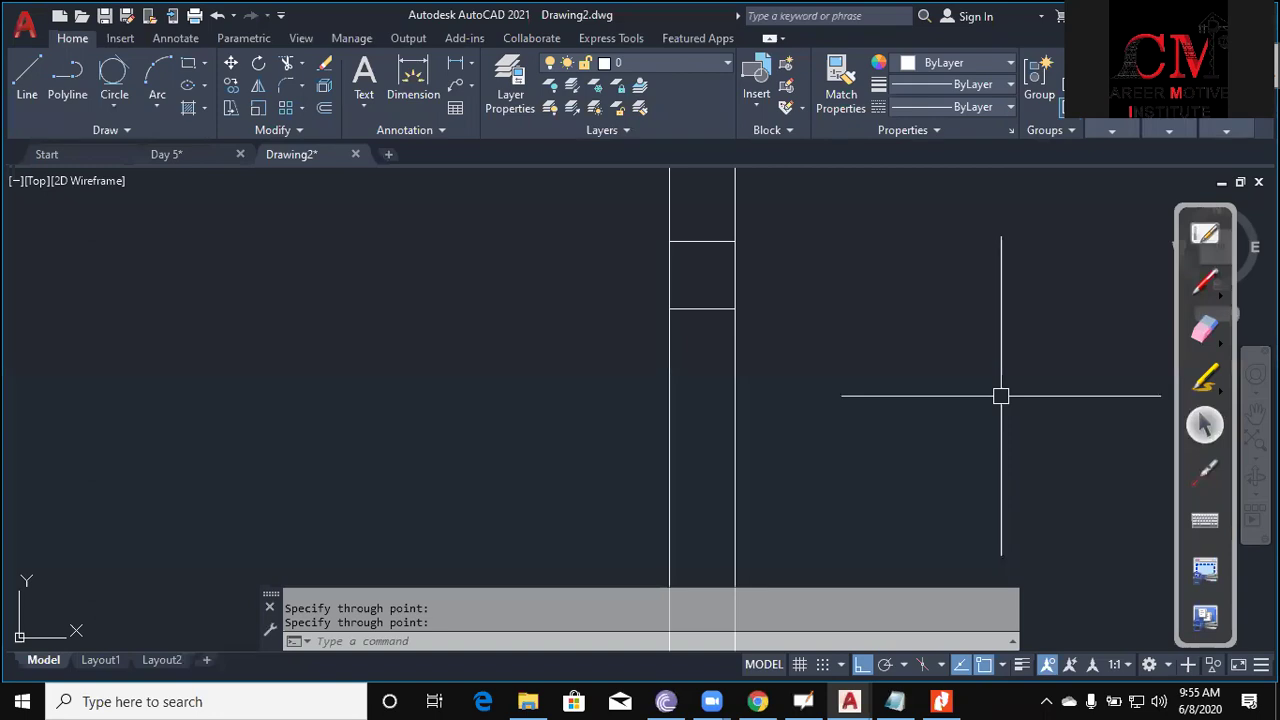
key(Escape)
Draw a horizontal line across the two vertical projection lines.
key(Escape)
text(l)
key(Return)
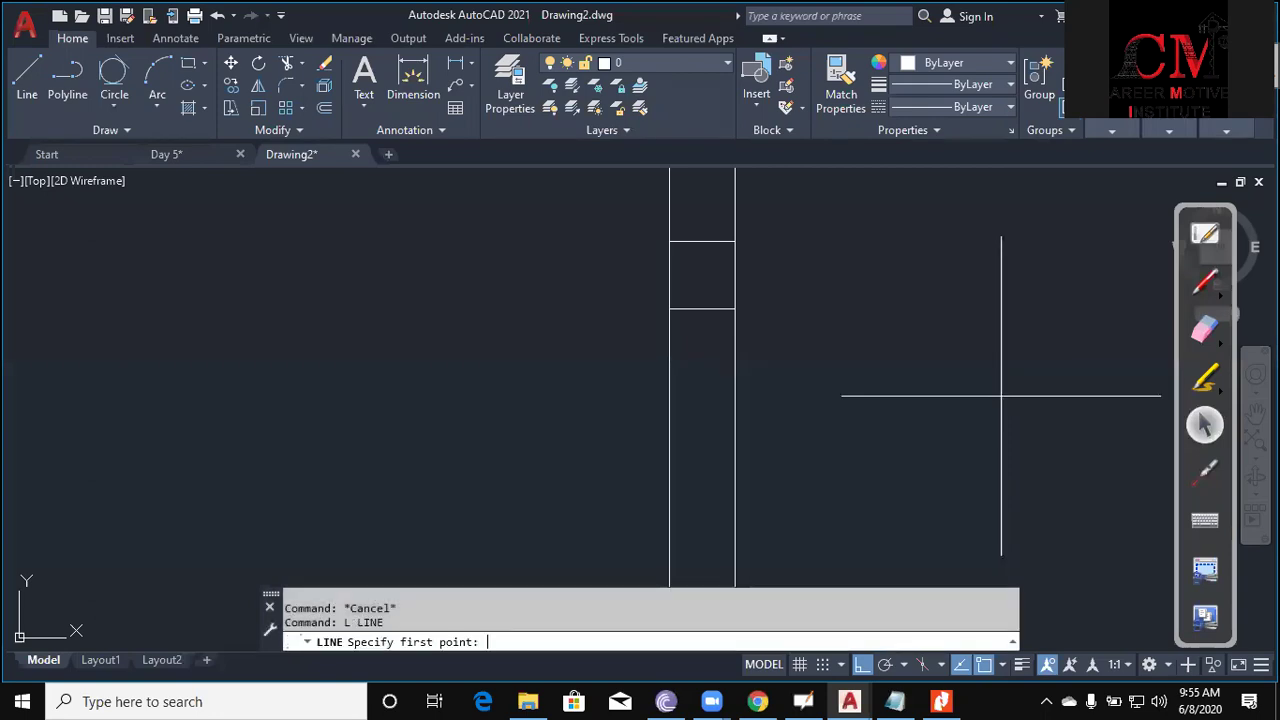
click(642, 415)
key(Return)
key(Return)
key(Escape)
key(Escape)
key(Escape)
Offset the horizontal line 32 units upward.
text(o)
key(Return)
text(32)
key(Return)
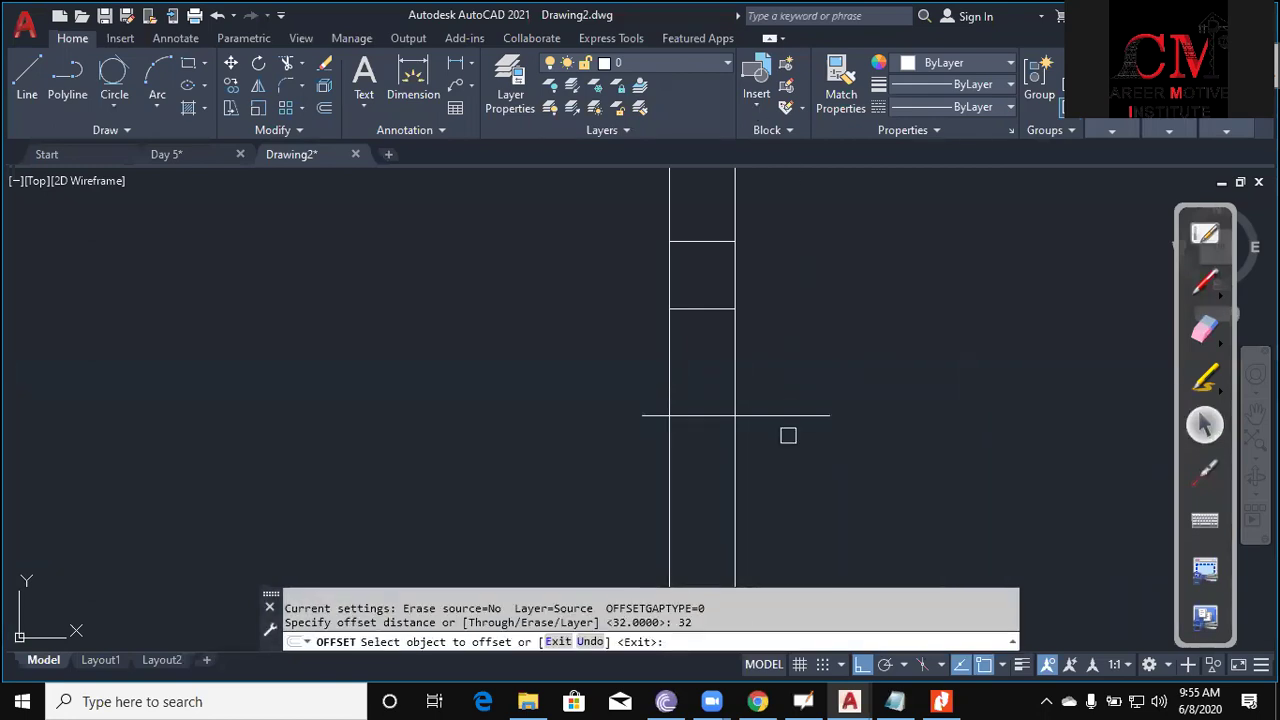
click(786, 415)
click(783, 358)
key(Escape)
key(Escape)
key(Escape)
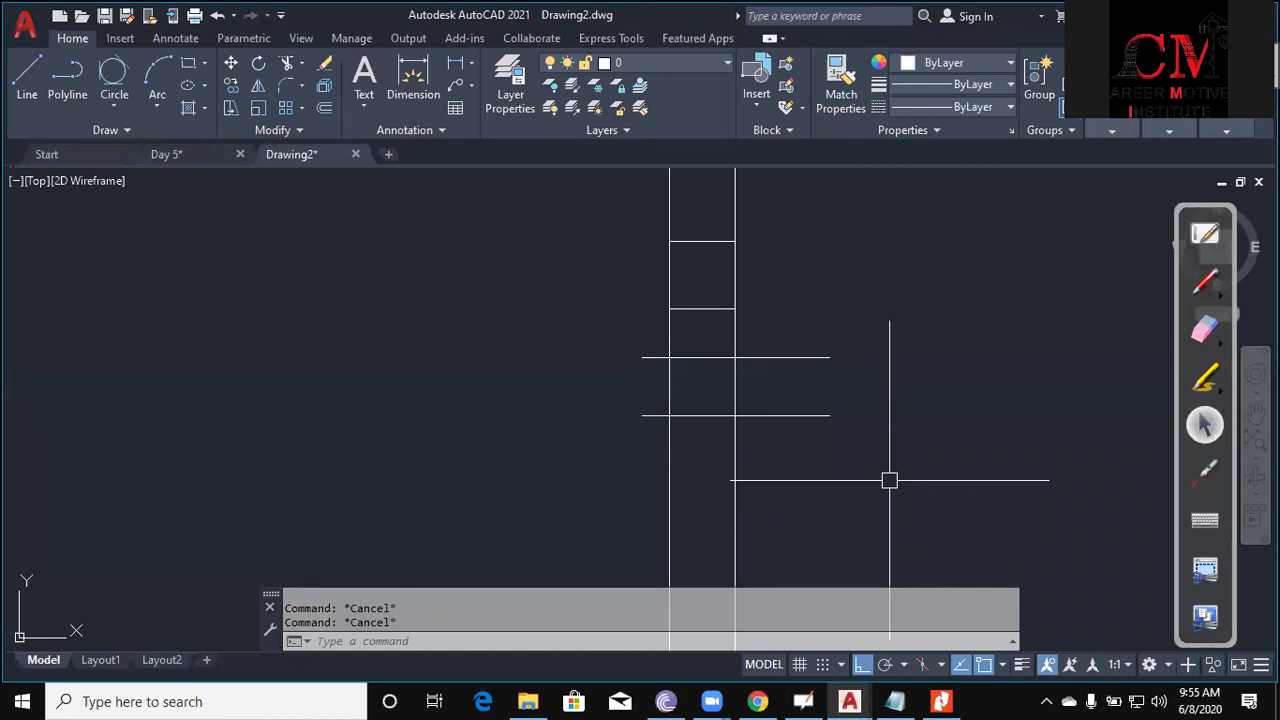
text(l)
key(Return)
scroll(545, 425, down, 4)
scroll(227, 380, up, 2)
click(373, 347)
key(Return)
key(Return)
click(250, 447)
click(250, 265)
key(Return)
key(Return)
click(313, 465)
click(313, 290)
key(Return)
key(Return)
click(380, 510)
click(380, 255)
key(Return)
key(Return)
click(533, 238)
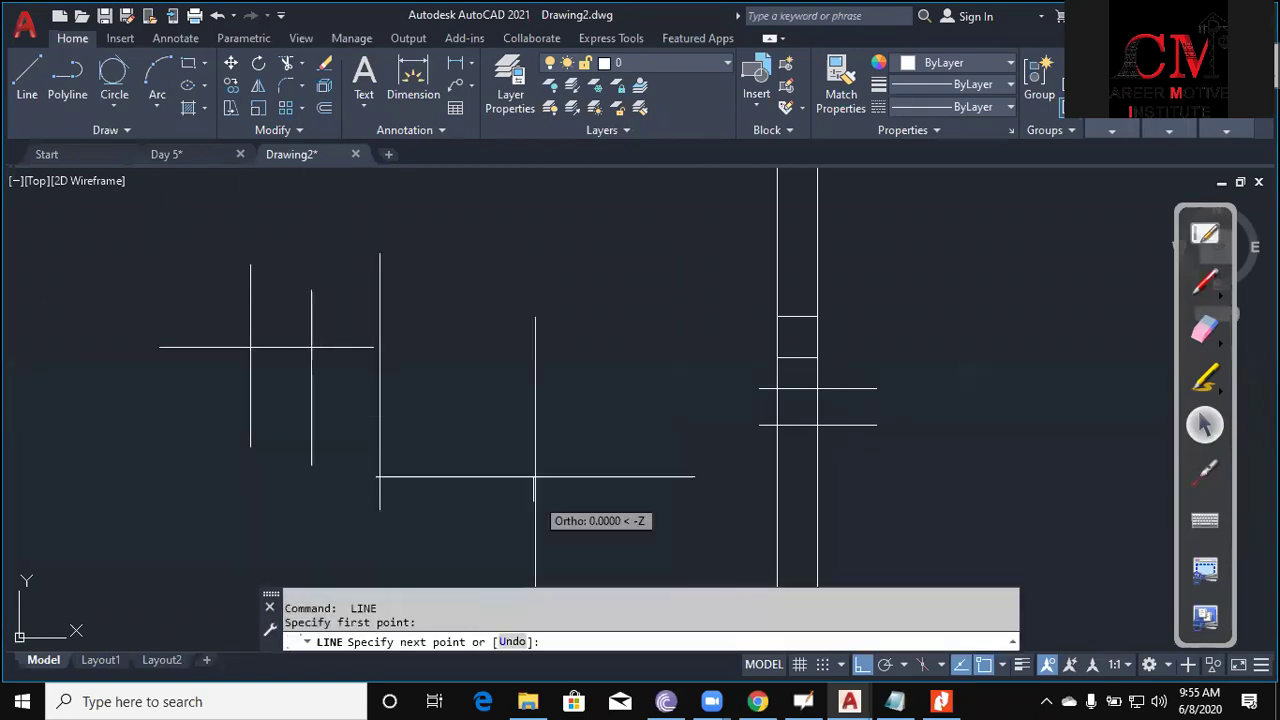
click(533, 500)
key(Escape)
click(366, 347)
click(373, 347)
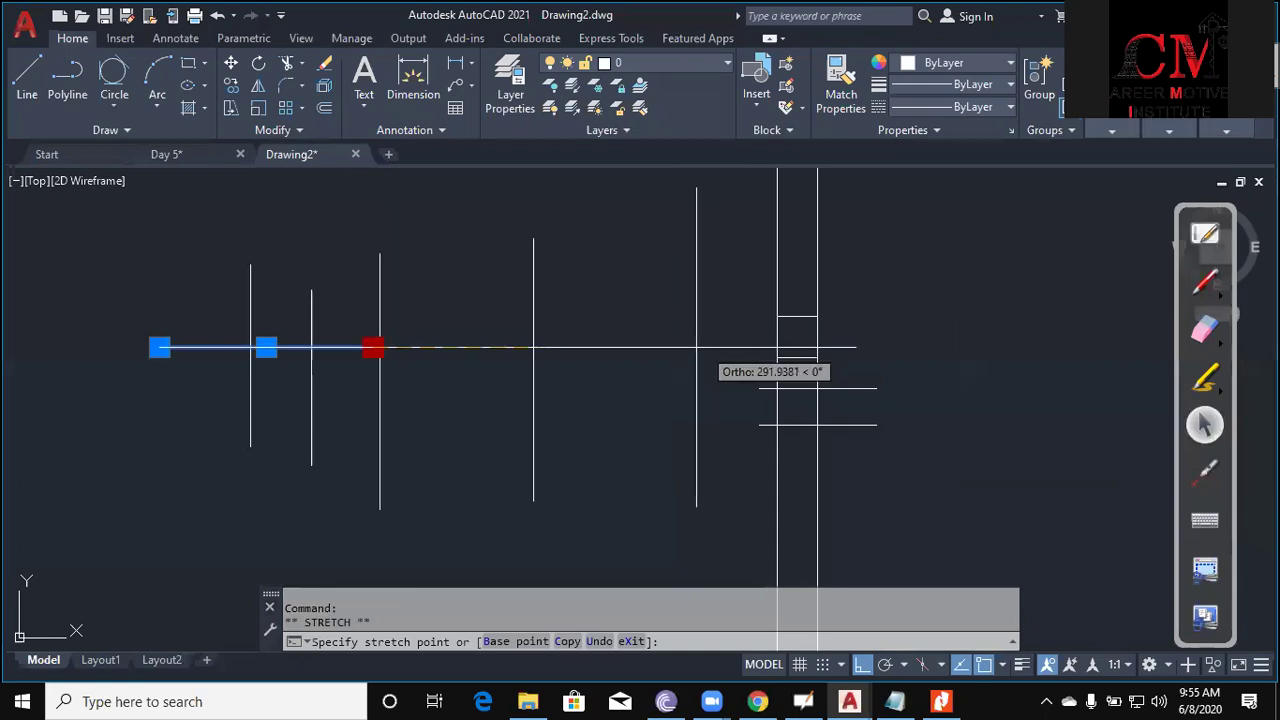
key(Escape)
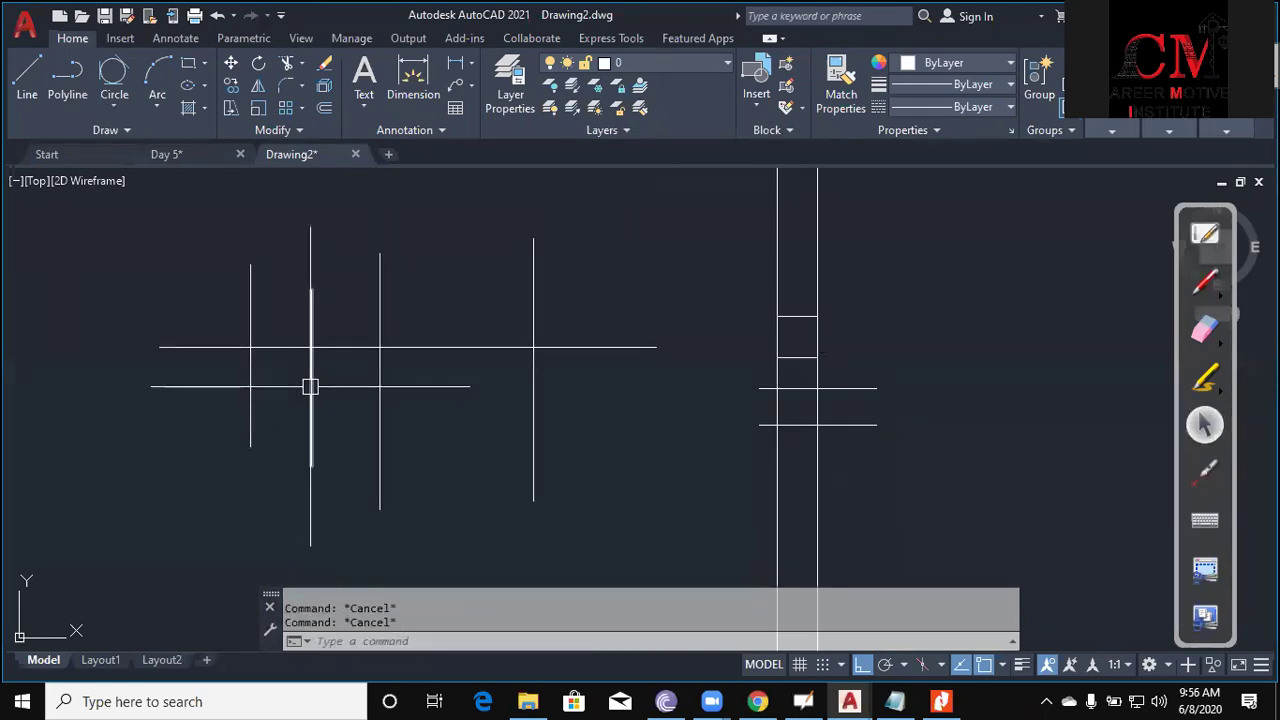
text(tr)
key(Return)
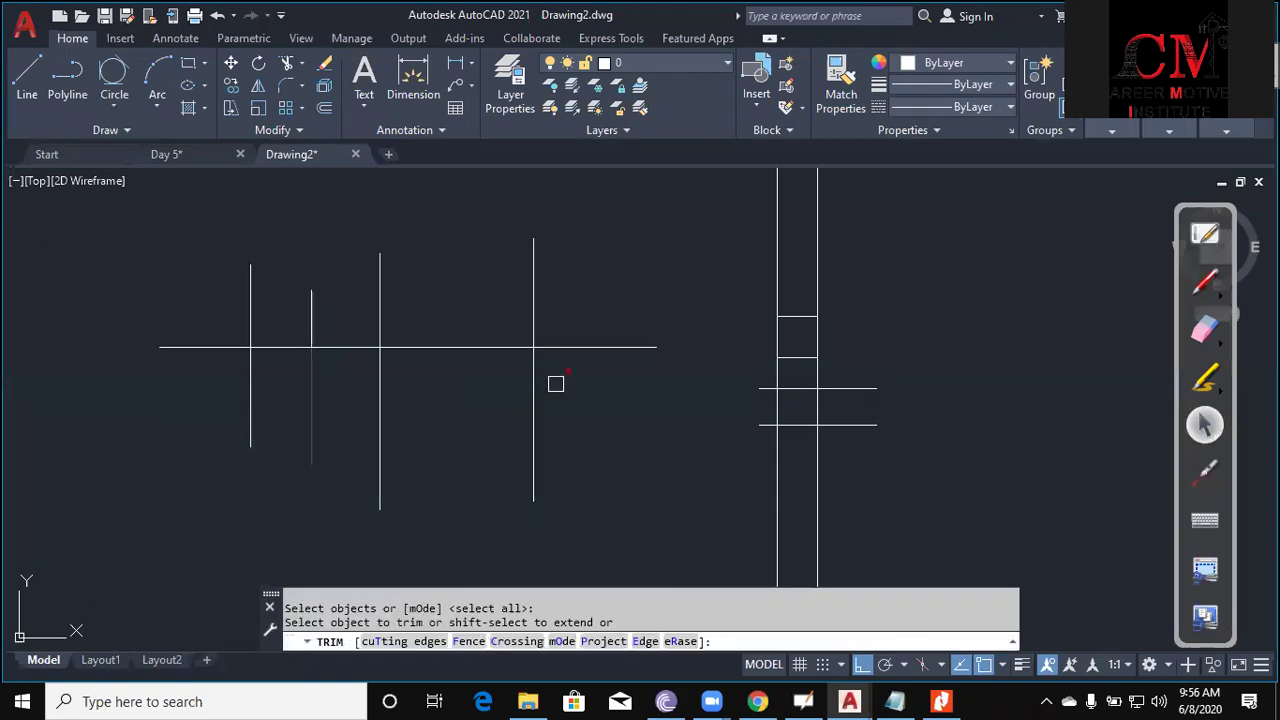
click(606, 348)
click(456, 348)
click(355, 348)
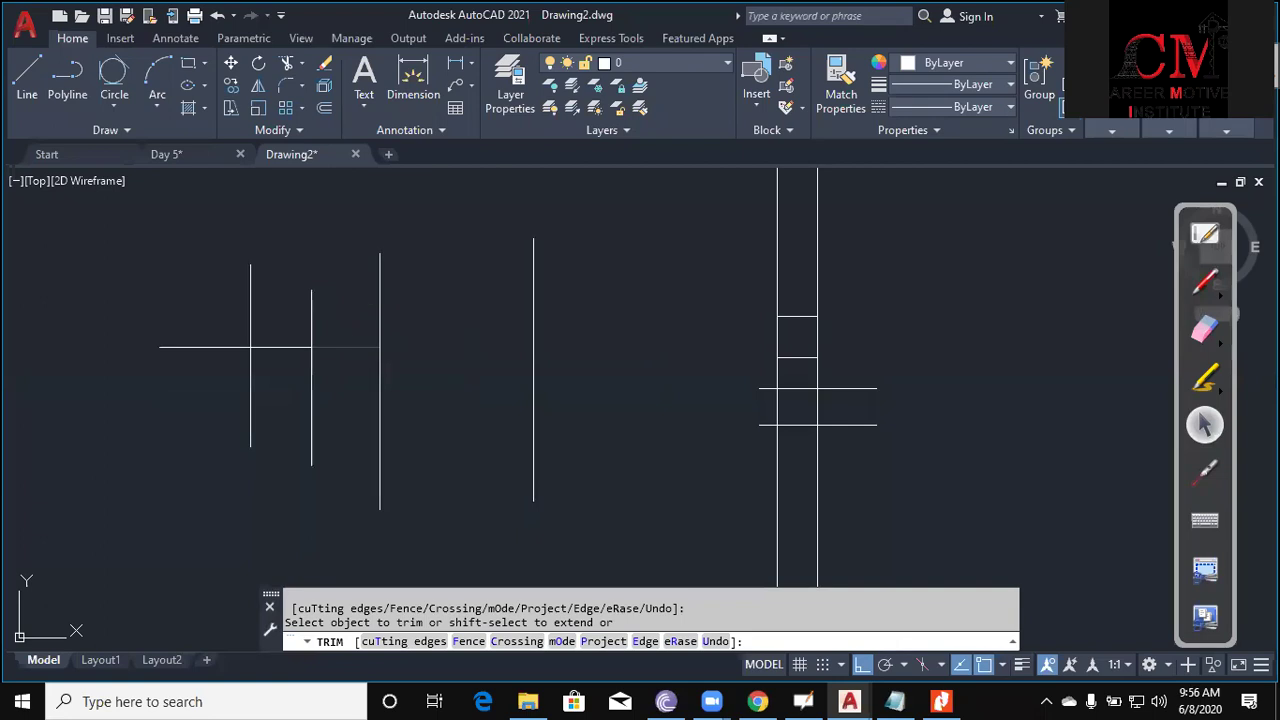
text(u)
key(BackSpace)
text(o)
key(Return)
text(s)
key(Return)
key(Escape)
key(Escape)
key(Return)
key(Return)
key(Escape)
text(u)
key(Return)
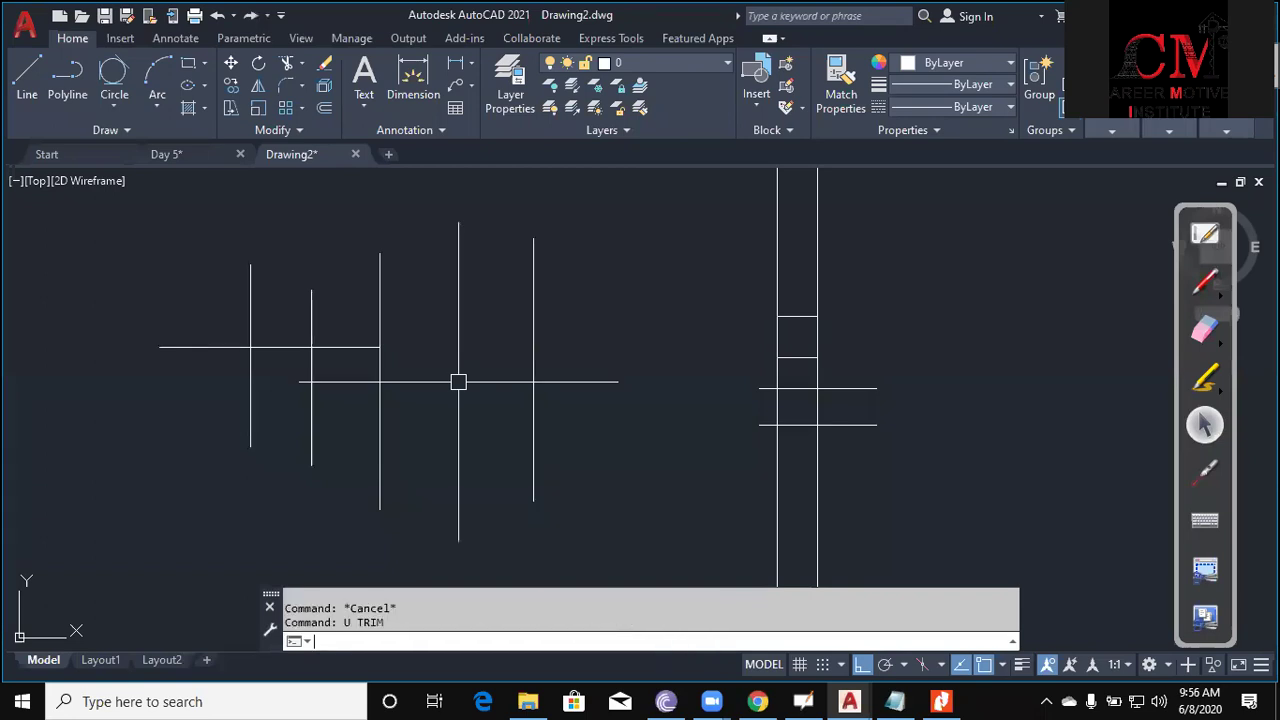
key(ctrl+z)
key(ctrl+z)
key(ctrl+z)
key(Escape)
text(l)
key(Return)
click(367, 270)
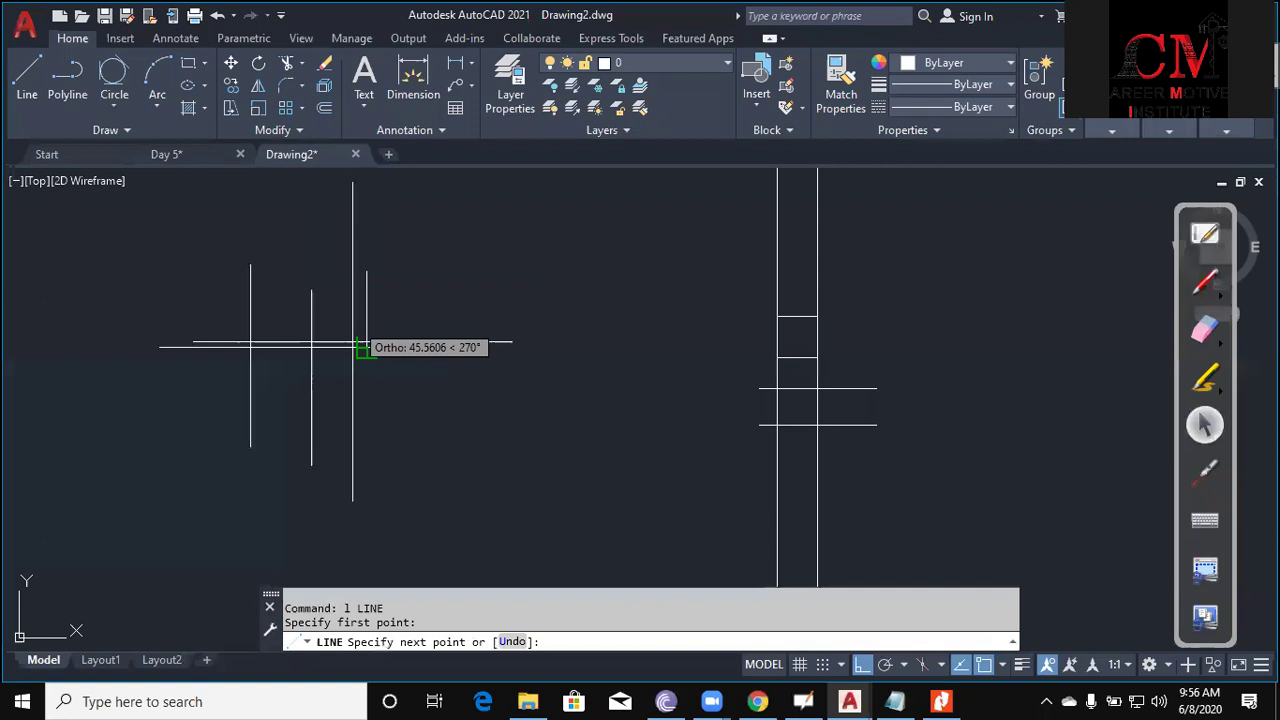
click(367, 434)
key(Return)
key(Return)
click(445, 284)
click(445, 490)
key(Return)
key(Return)
click(540, 300)
click(527, 510)
key(Return)
key(Return)
click(601, 325)
click(601, 450)
key(Escape)
key(Return)
click(223, 406)
click(657, 406)
key(Escape)
key(Escape)
text(l)
key(Return)
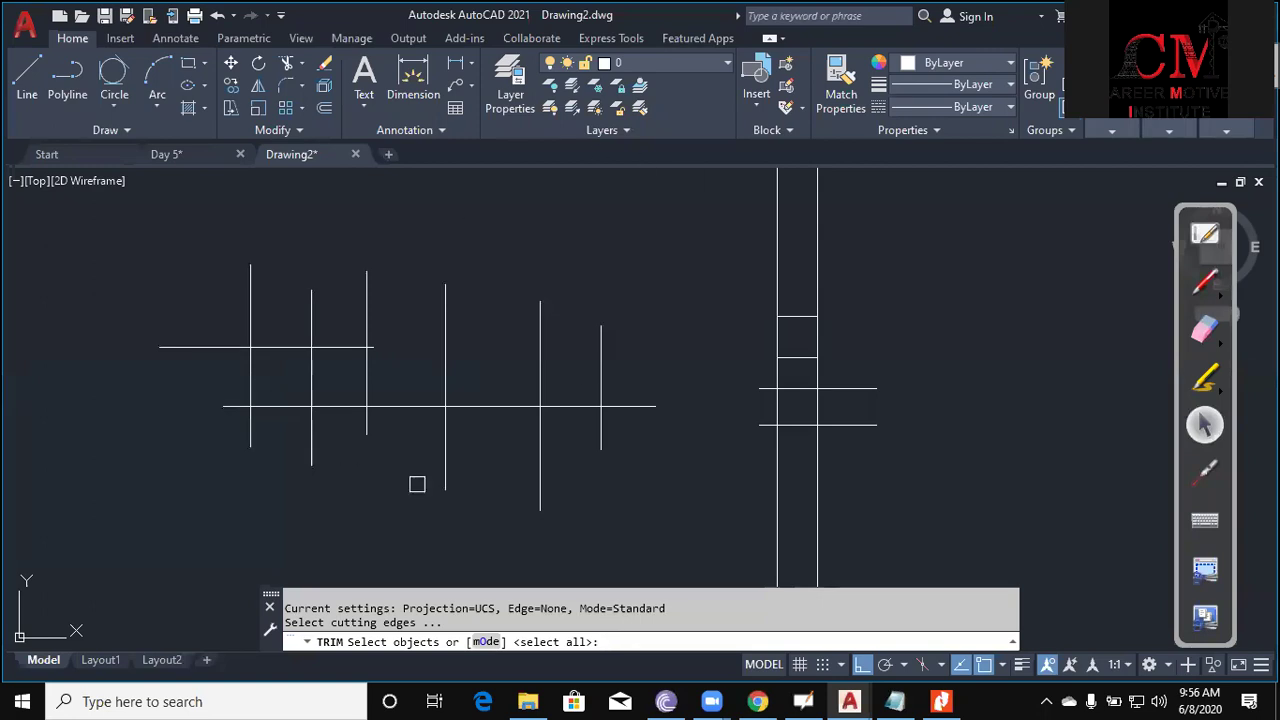
click(308, 444)
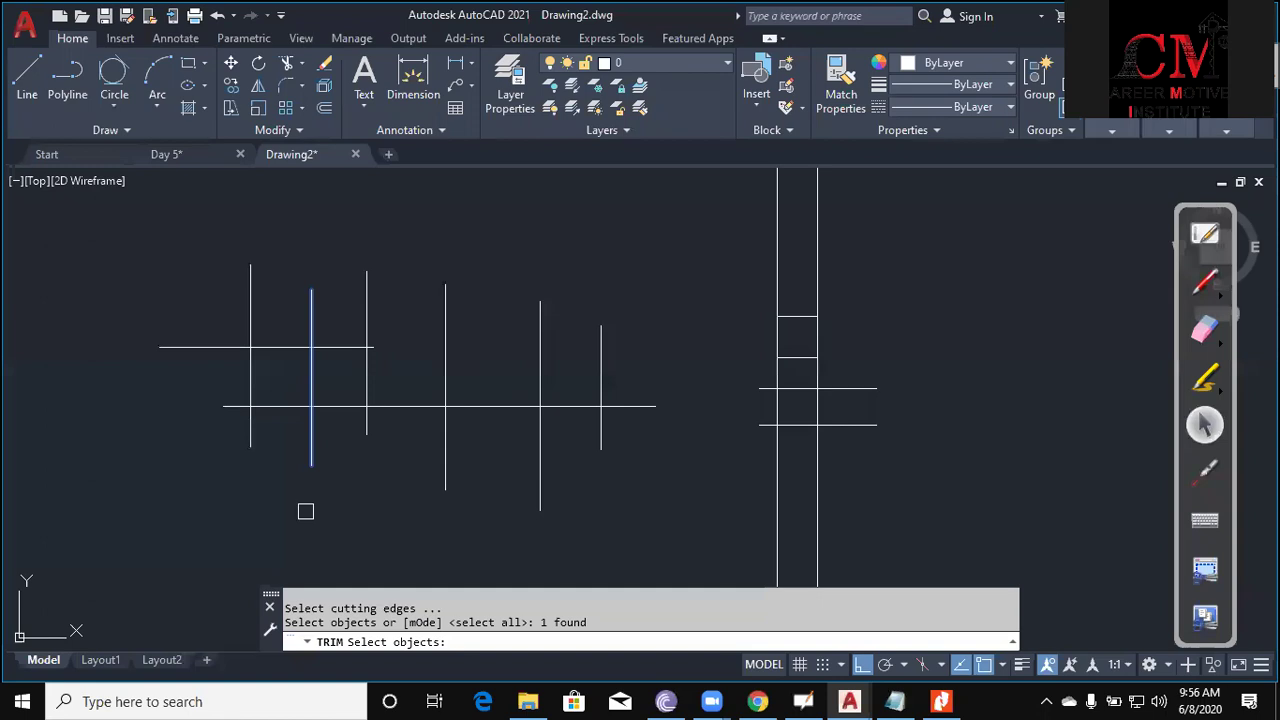
key(Return)
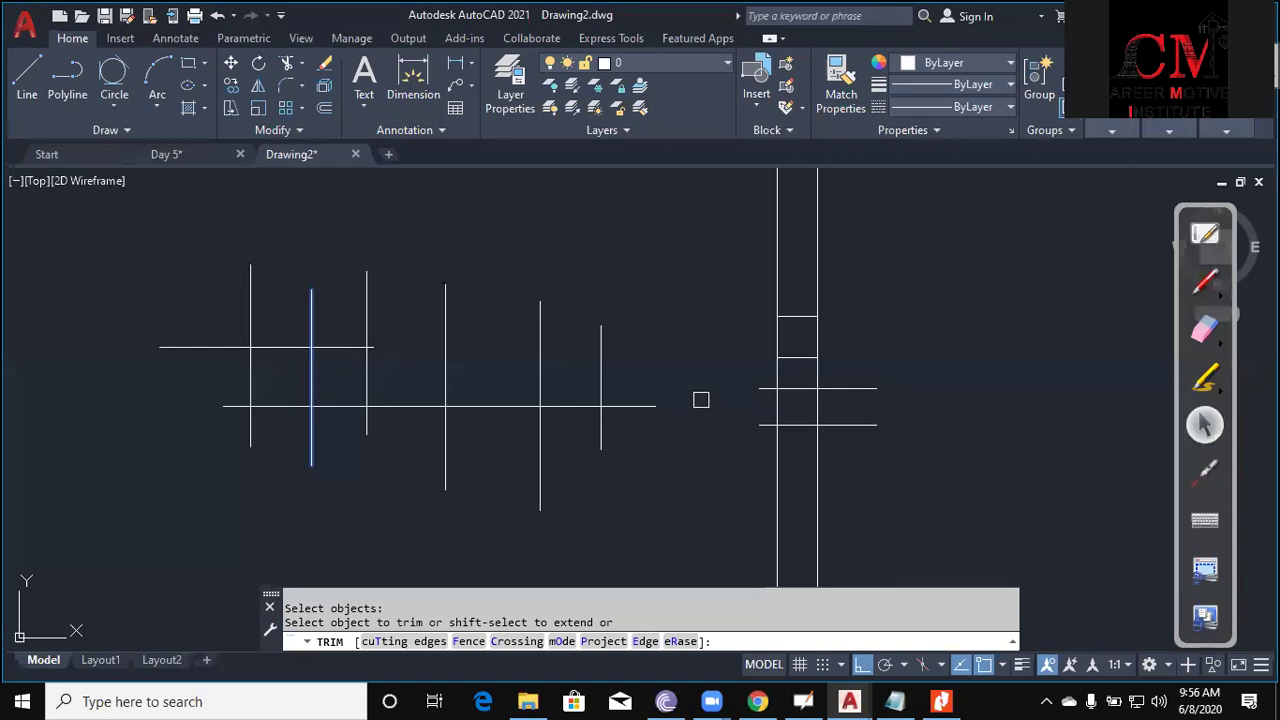
click(655, 405)
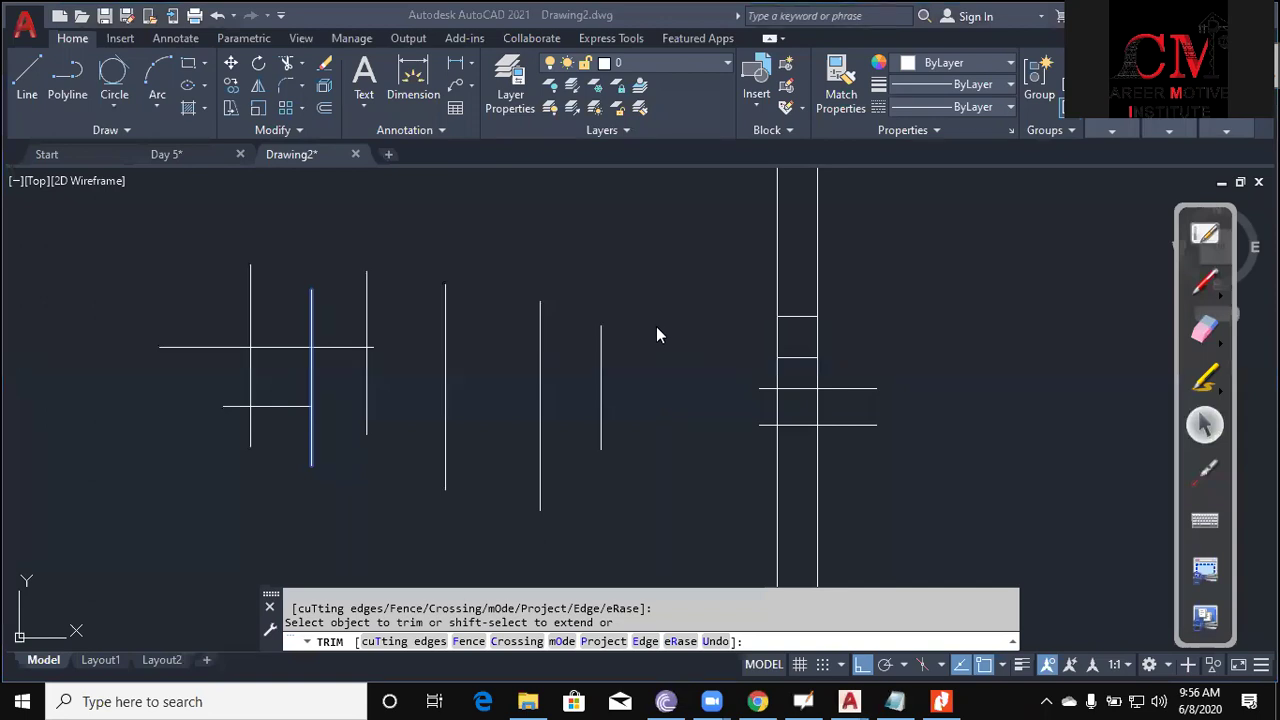
key(Escape)
drag(640, 430, 186, 277)
text(e)
key(Return)
middle_drag(471, 320, 334, 303)
scroll(653, 400, up, 5)
scroll(711, 460, down, 2)
middle_drag(728, 331, 717, 413)
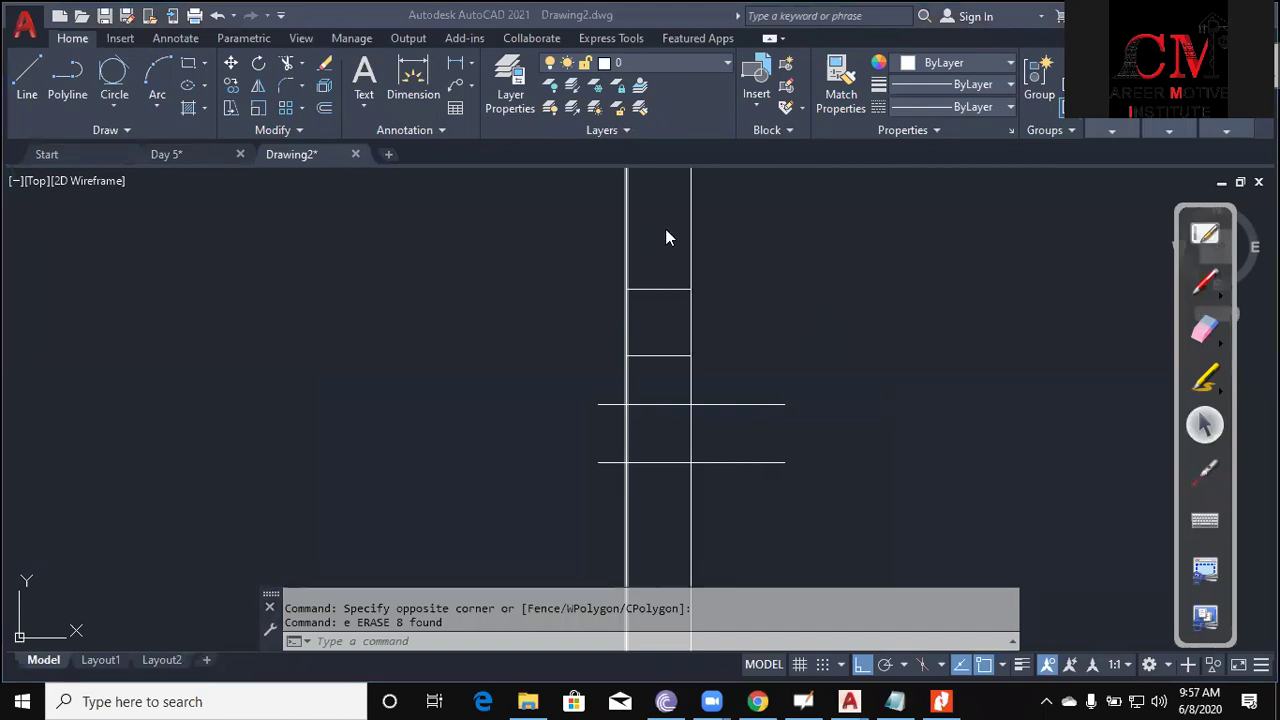
Trim the vertical projection lines above and below the two horizontal cutting edges.
key(Escape)
key(Escape)
text(tr)
key(Return)
mouse_move(810, 467)
middle_down()
mouse_move(843, 359)
mouse_move(823, 404)
middle_up()
click(849, 413)
click(776, 234)
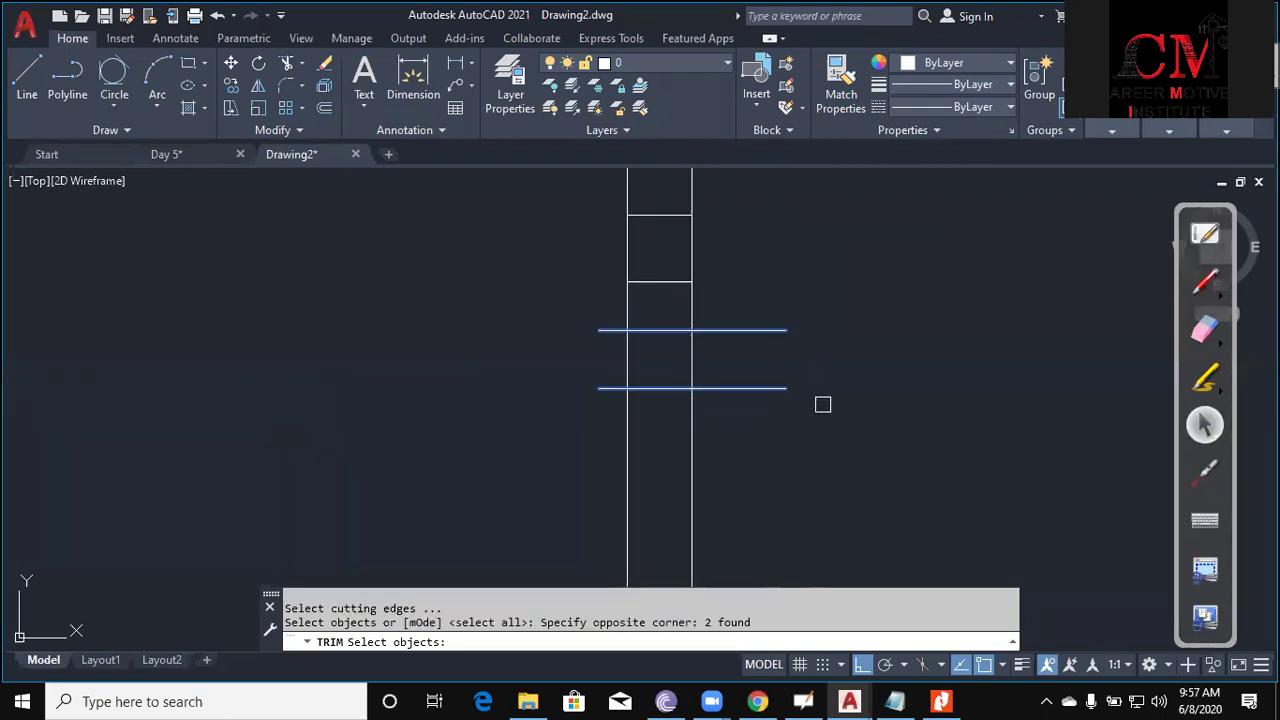
key(Return)
click(766, 497)
click(391, 486)
click(651, 386)
click(734, 306)
click(583, 309)
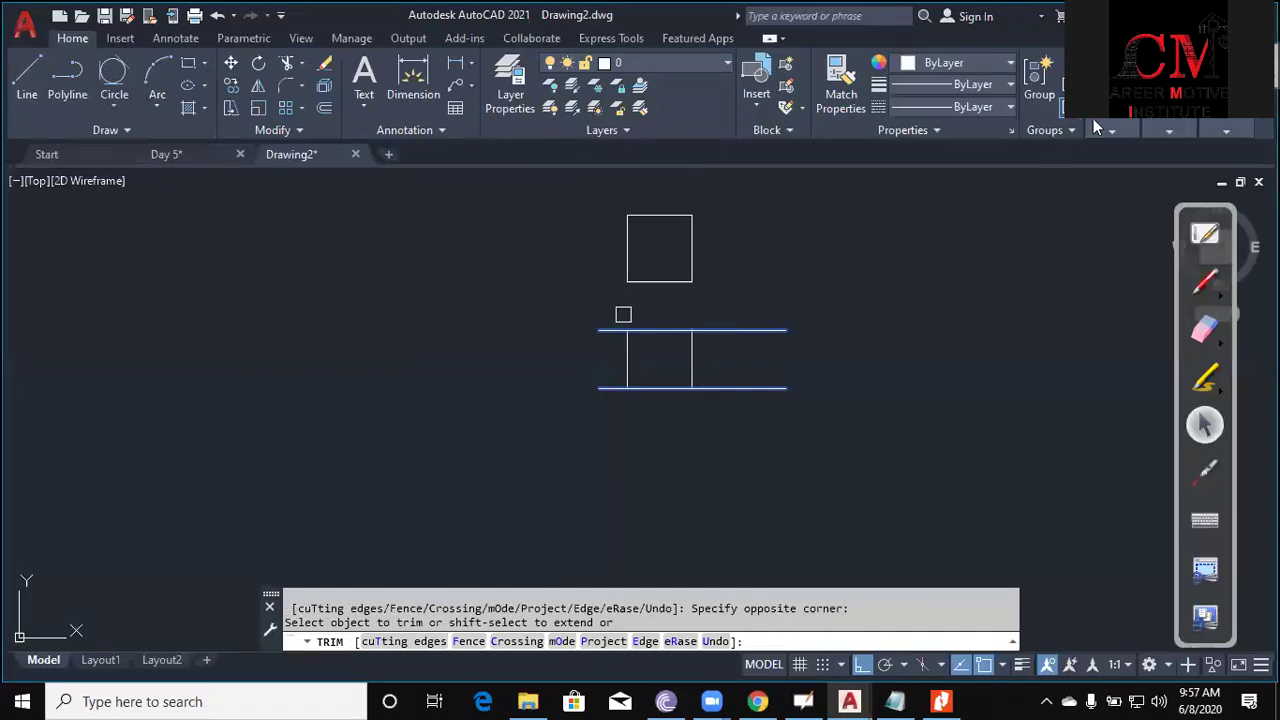
middle_drag(1118, 120, 1048, 181)
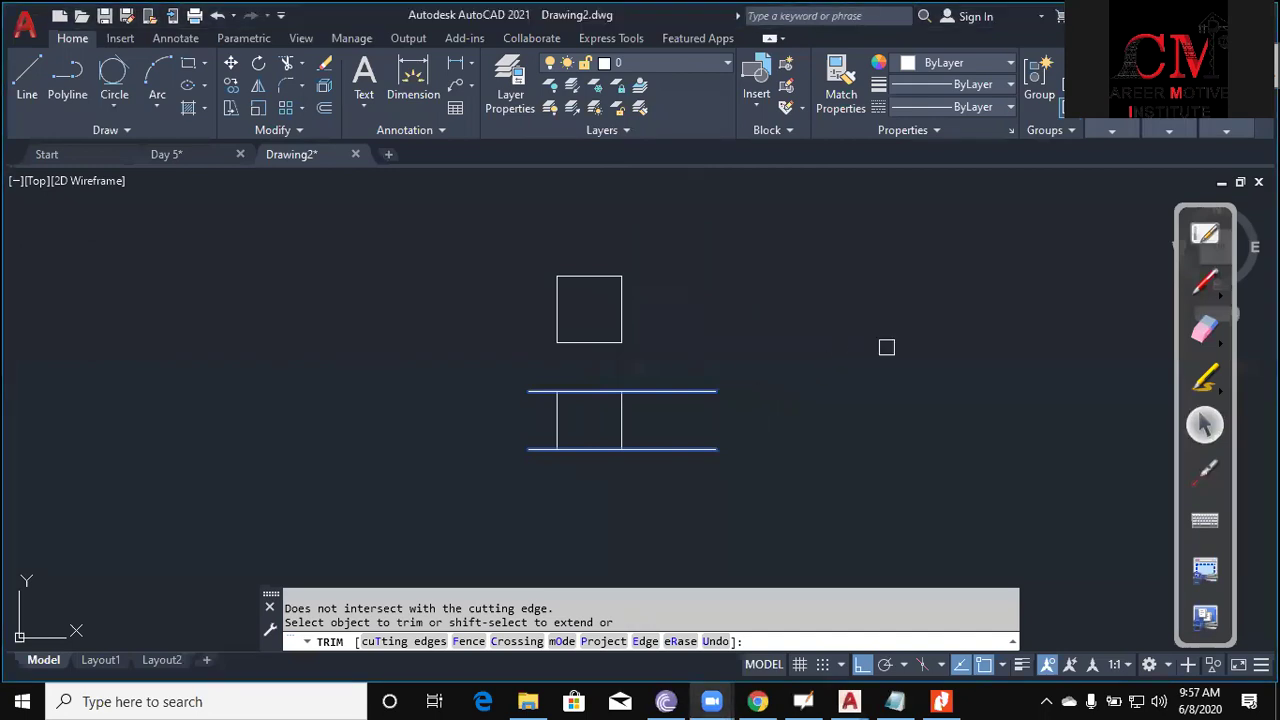
click(840, 312)
key(Escape)
key(Escape)
Trim the horizontal overhangs left and right of the verticals, leaving two stacked squares.
text(tr)
key(Return)
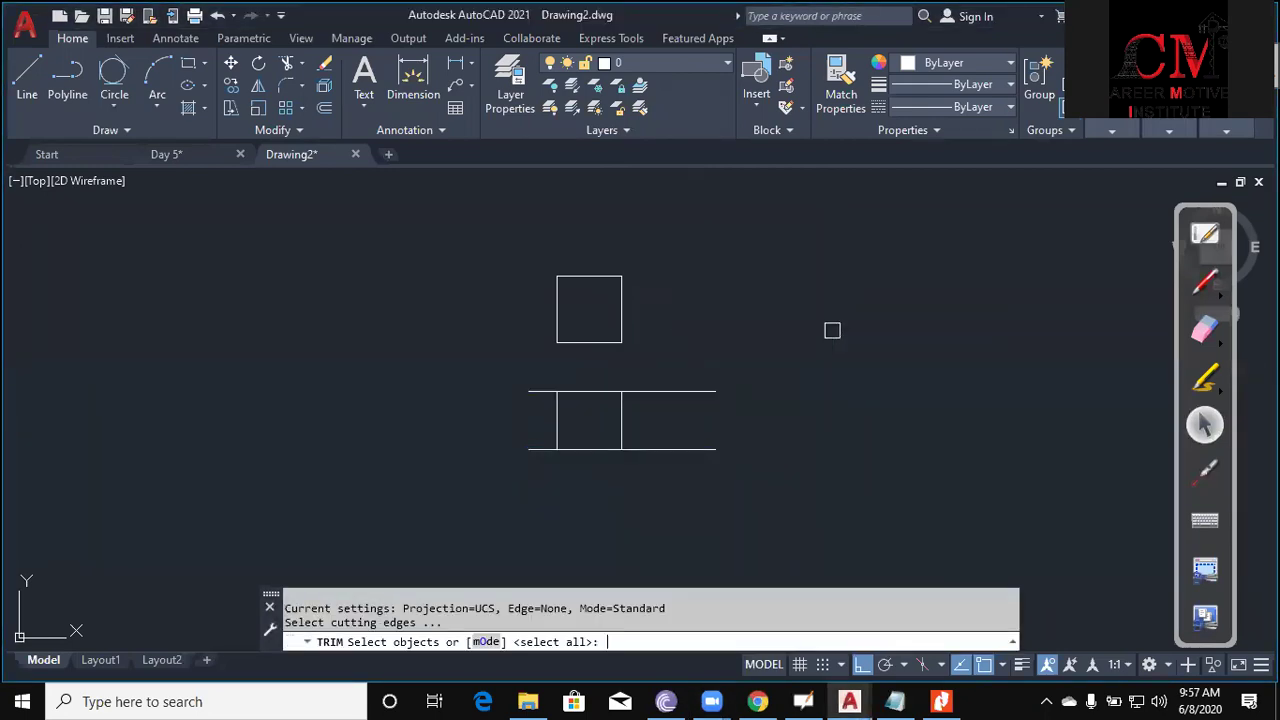
scroll(551, 400, up, 2)
click(556, 358)
click(702, 520)
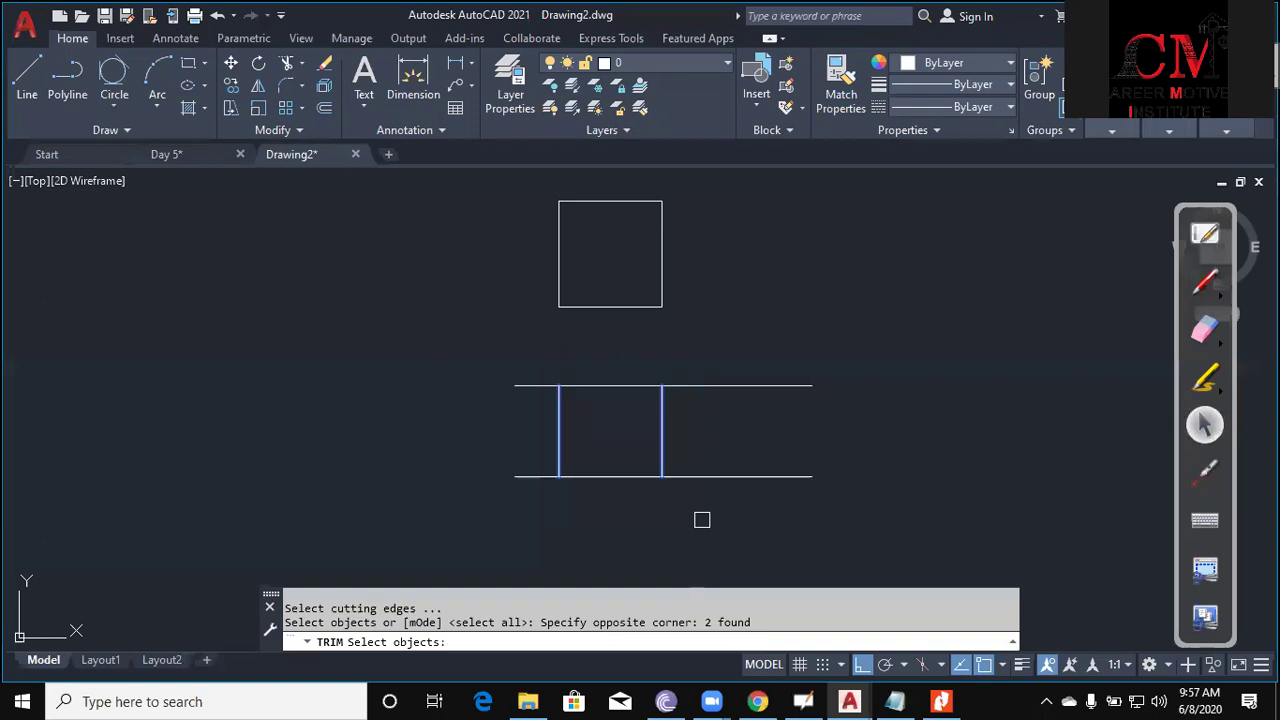
key(Return)
click(820, 508)
click(763, 312)
click(527, 525)
click(500, 343)
key(Escape)
scroll(723, 363, down, 4)
middle_drag(794, 400, 700, 416)
scroll(700, 416, up, 2)
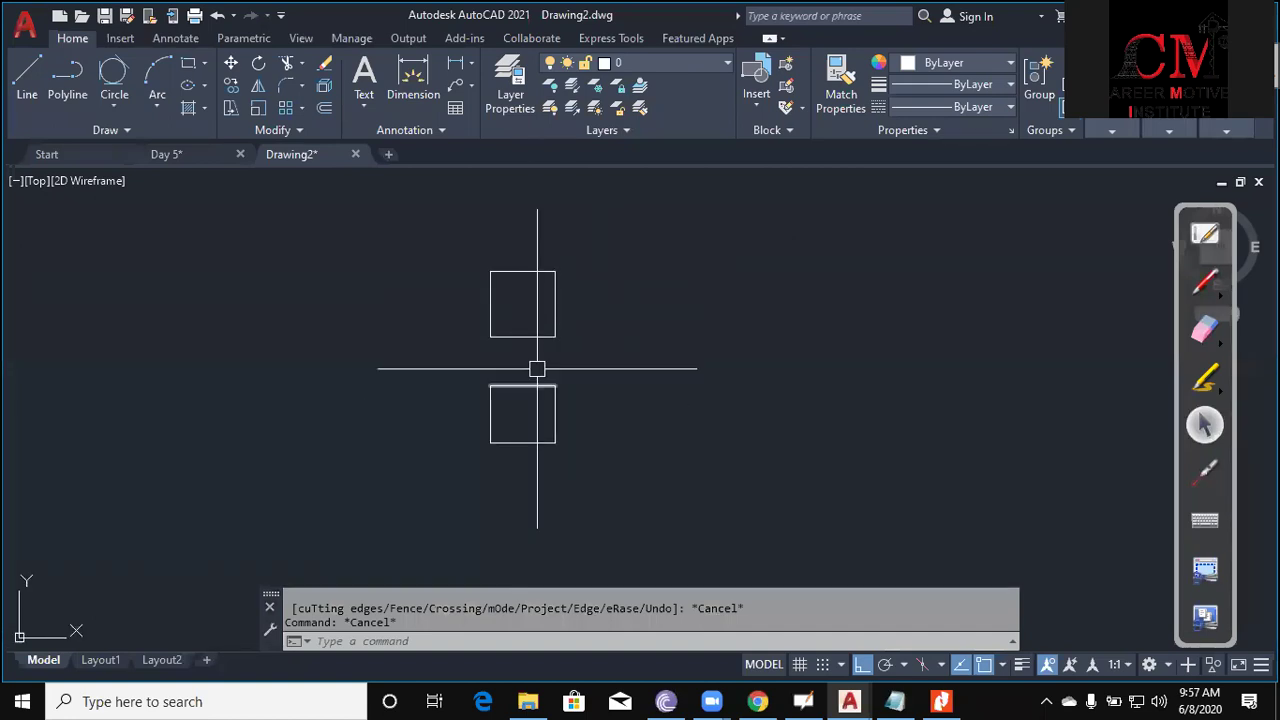
scroll(540, 313, up, 2)
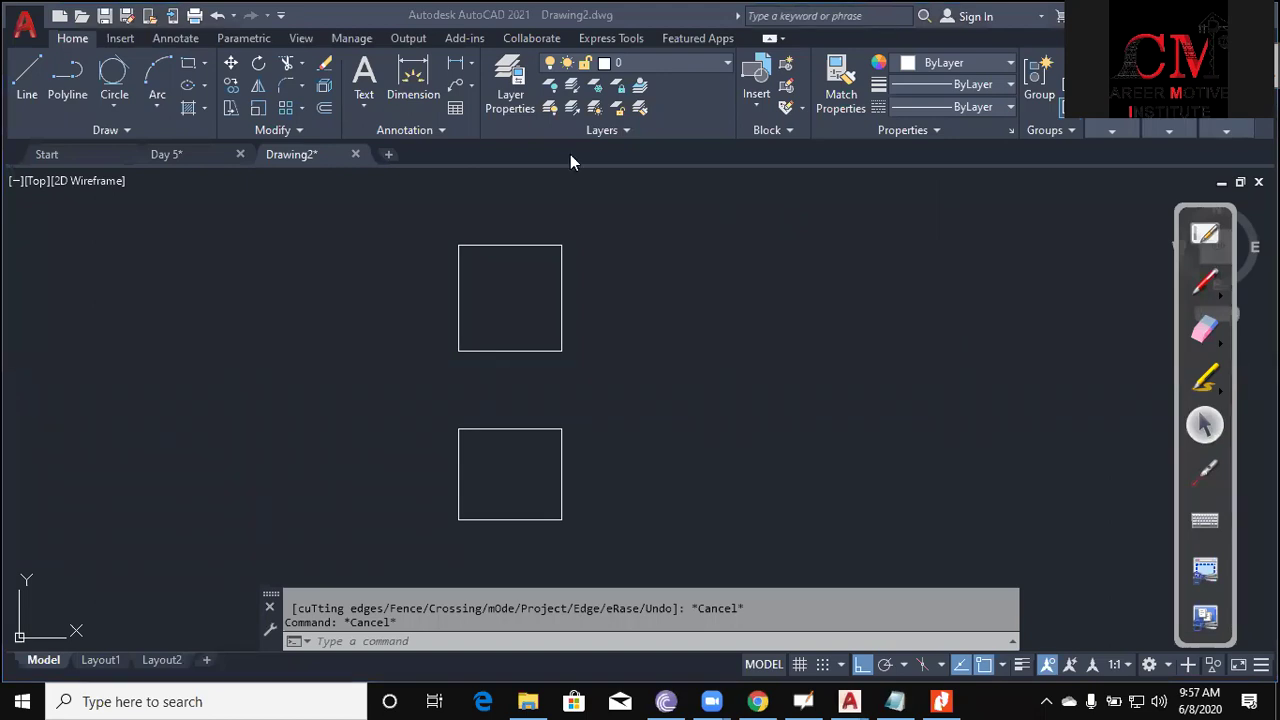
Draw a horizontal line from the lower square's corner out to the right.
click(699, 394)
key(Escape)
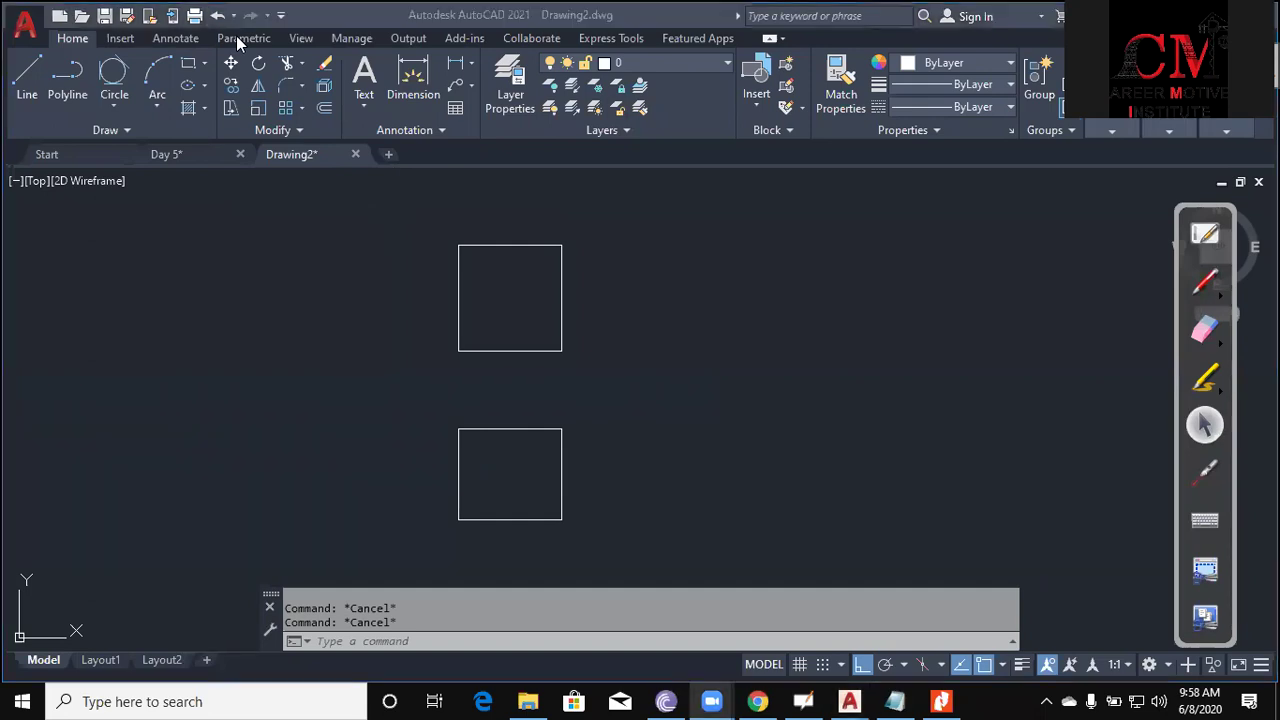
click(676, 347)
key(Escape)
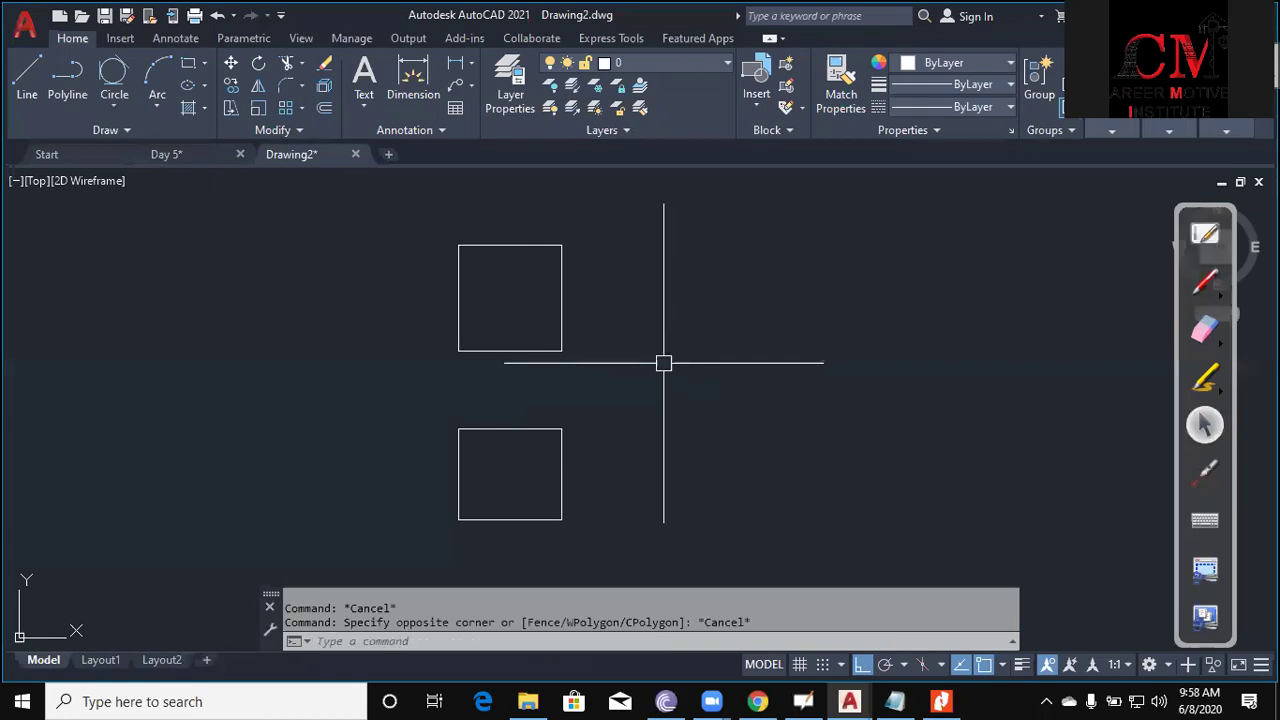
text(l)
key(Return)
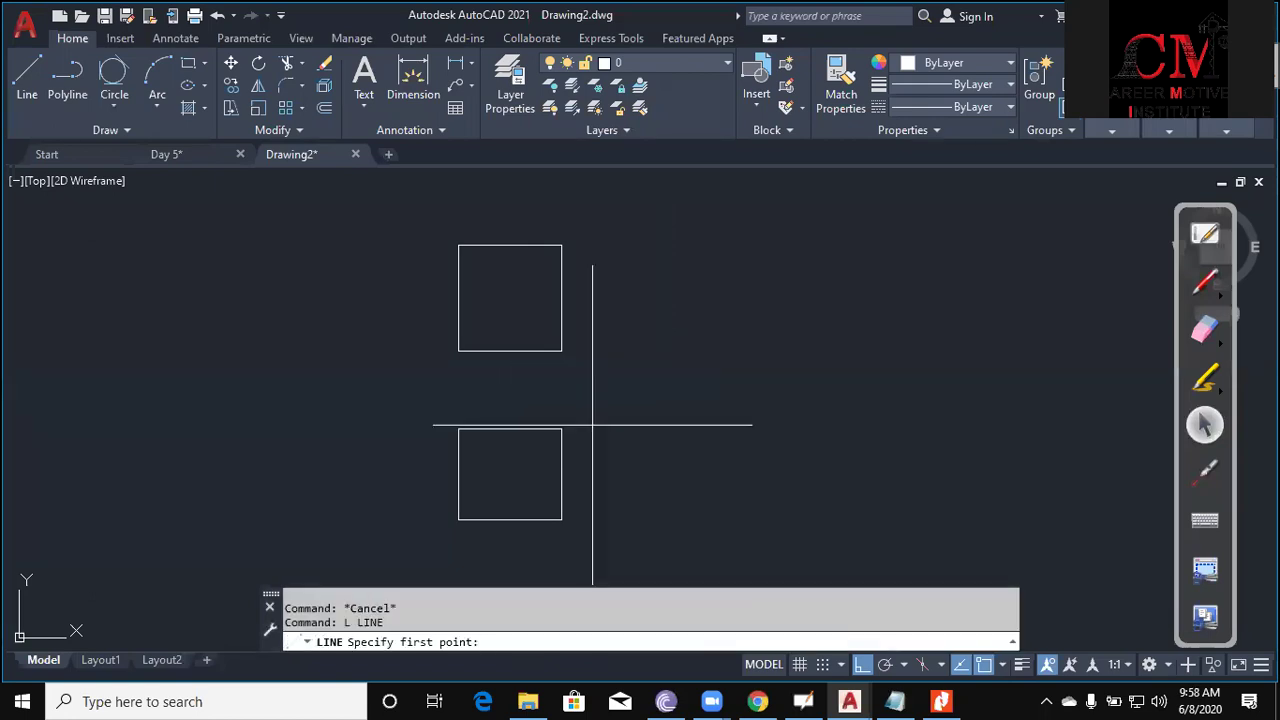
scroll(450, 470, down, 4)
click(477, 461)
click(862, 461)
key(Return)
key(Return)
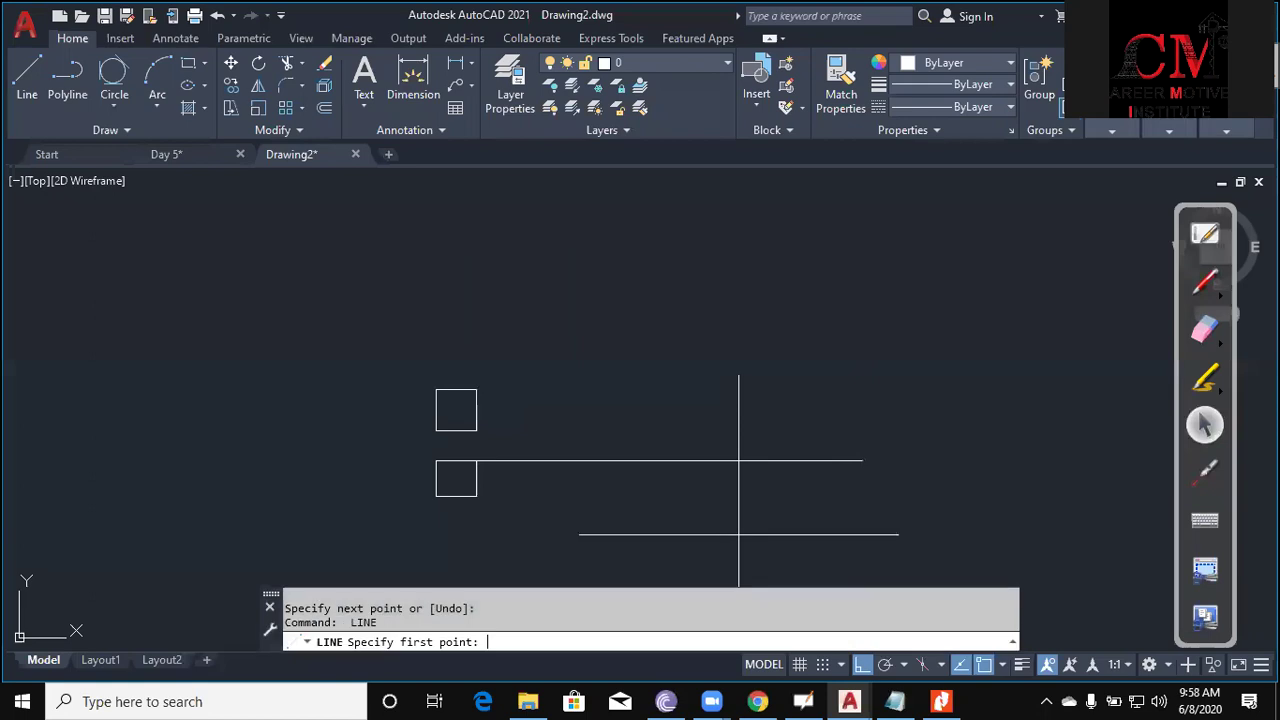
key(Escape)
key(Escape)
key(Escape)
Rotate that line 45° about the square's corner to form the miter line.
key(Return)
click(698, 428)
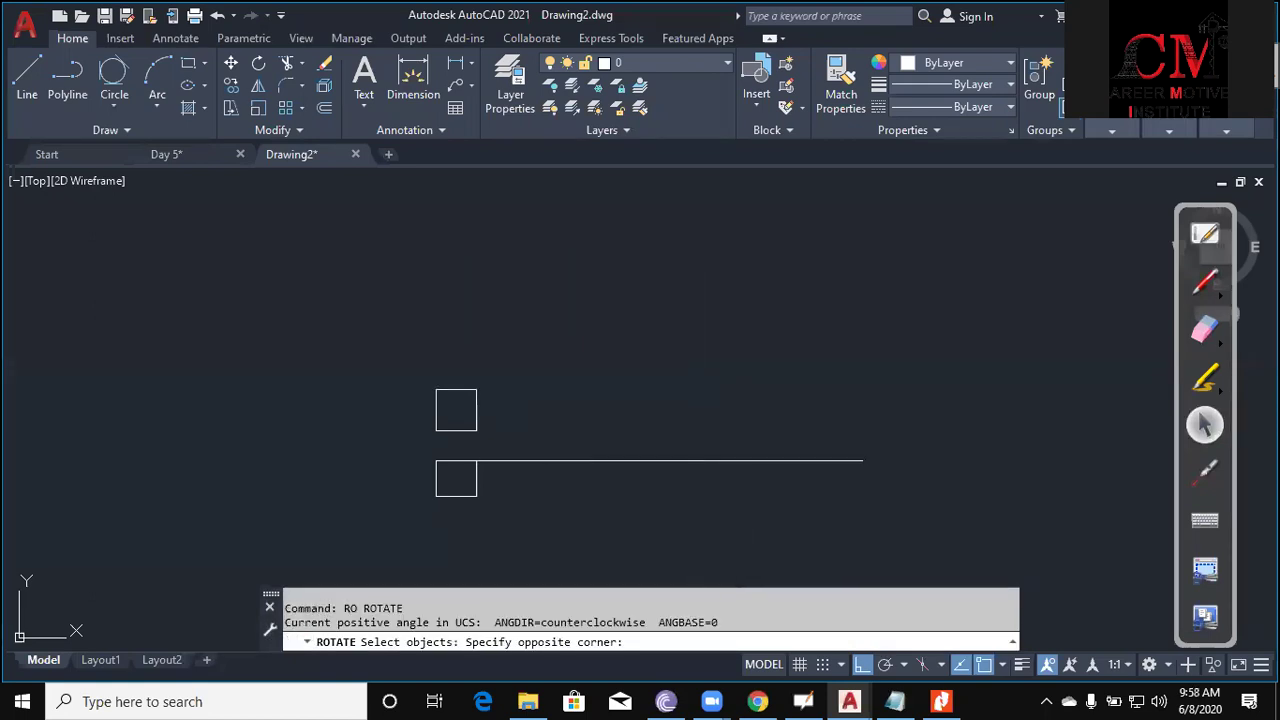
click(661, 448)
key(Return)
click(557, 474)
key(Return)
key(Escape)
key(Escape)
middle_drag(709, 499, 679, 460)
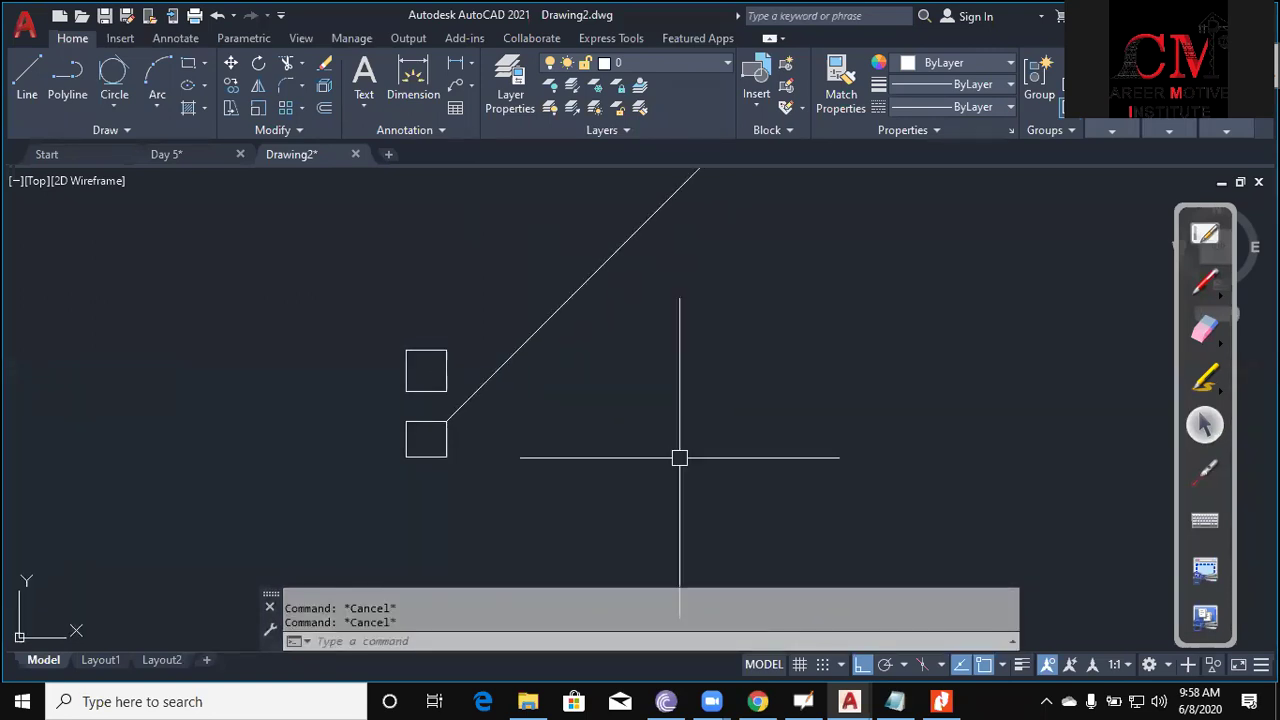
Place a horizontal construction line (XLINE Hor) through the upper square's corner.
text(xl)
key(Return)
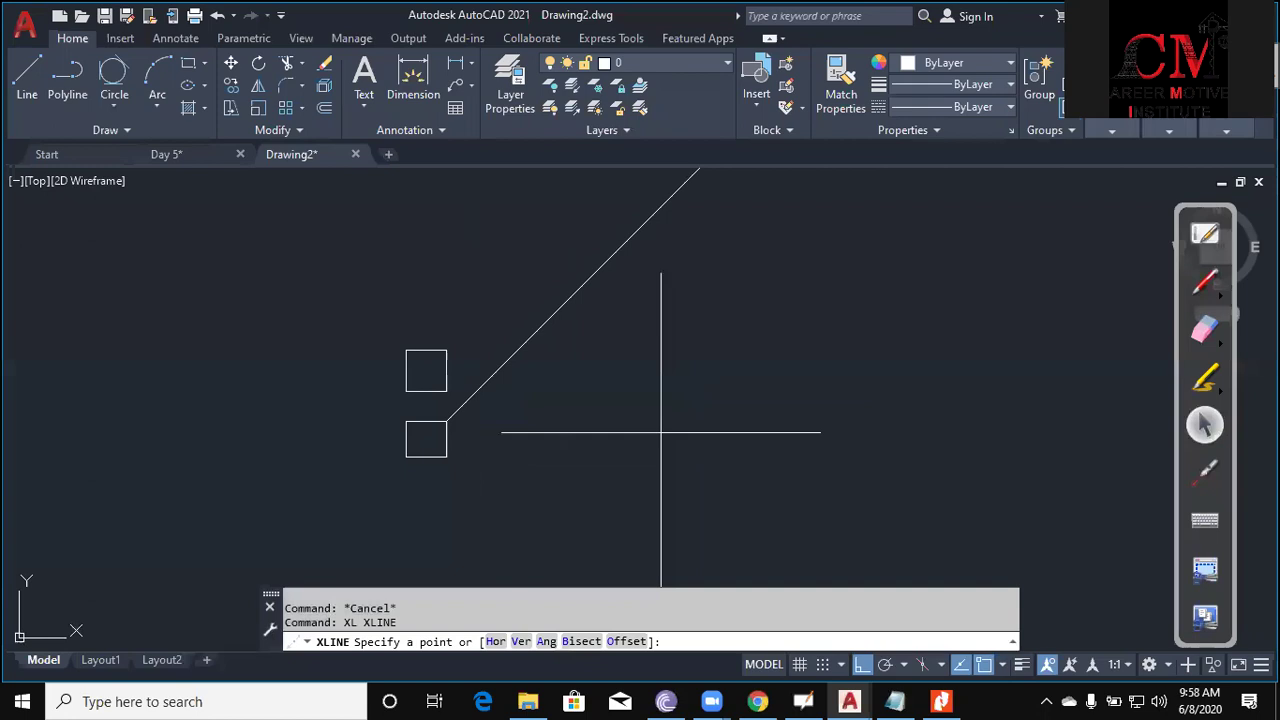
text(h)
key(Return)
scroll(440, 378, up, 2)
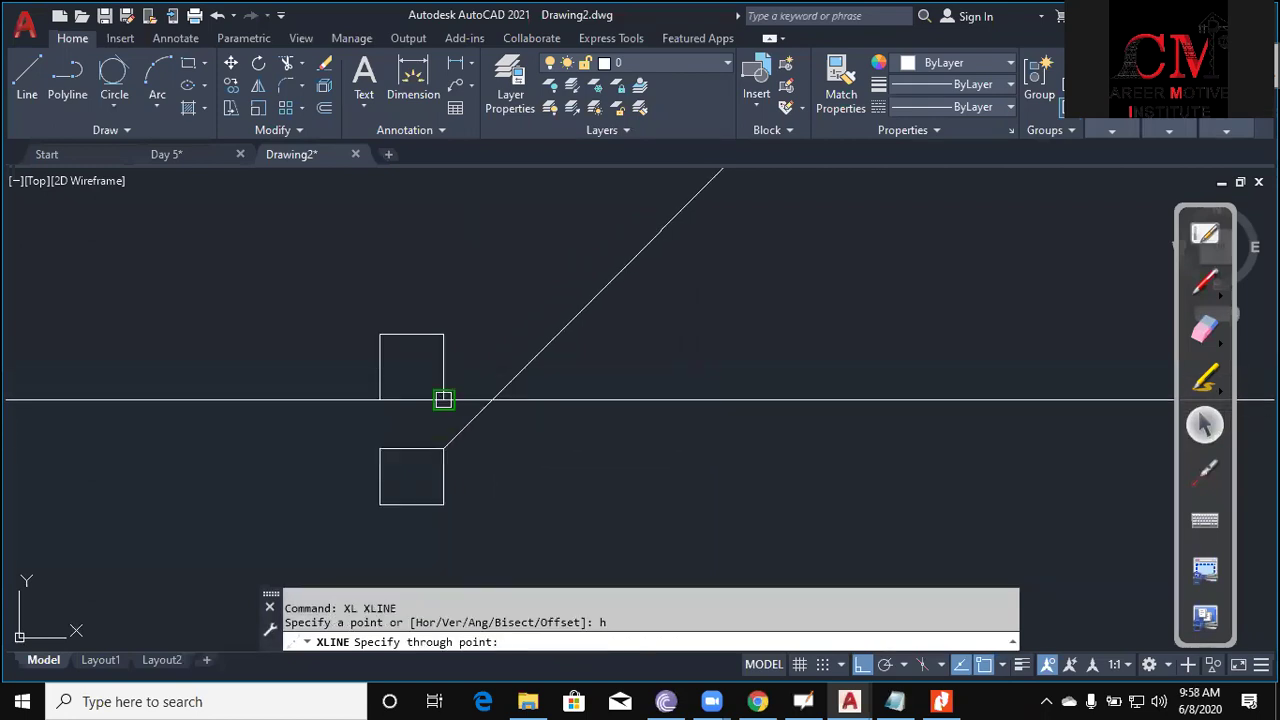
click(444, 334)
Add a horizontal construction line through the lower square's edge, crossing the miter line.
key(Return)
key(Return)
click(444, 448)
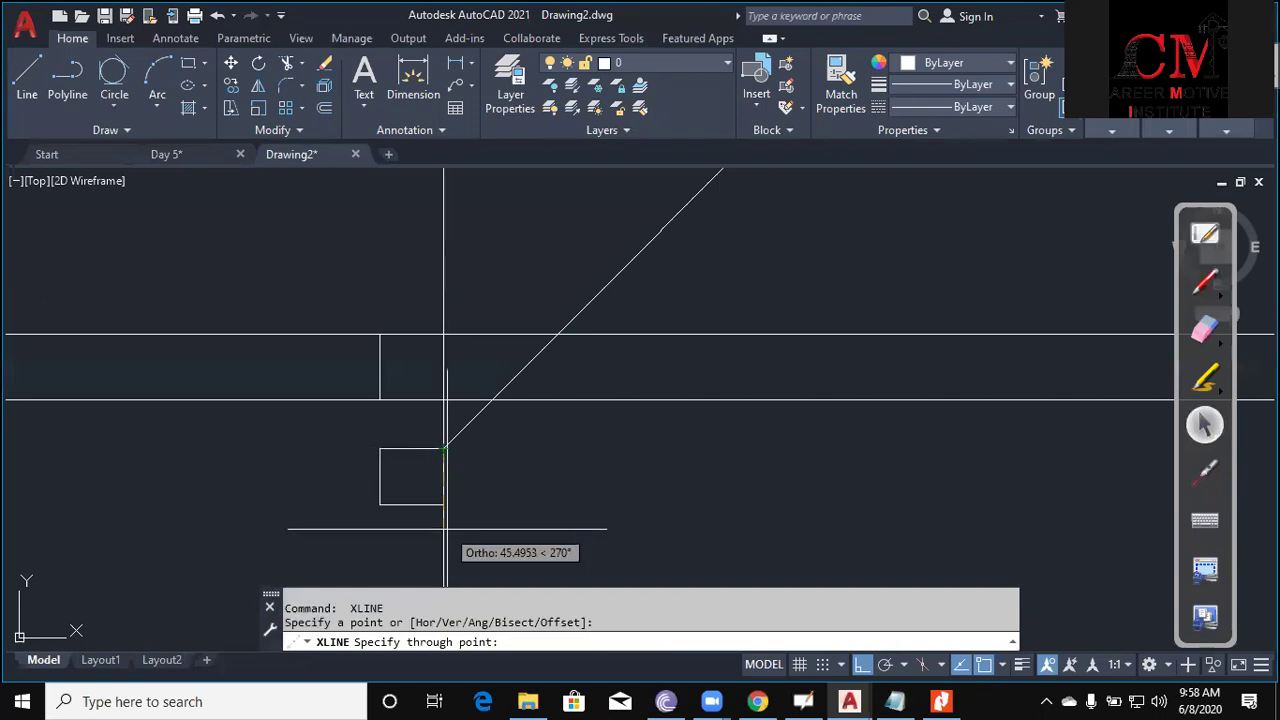
key(Escape)
key(Return)
text(h)
key(Return)
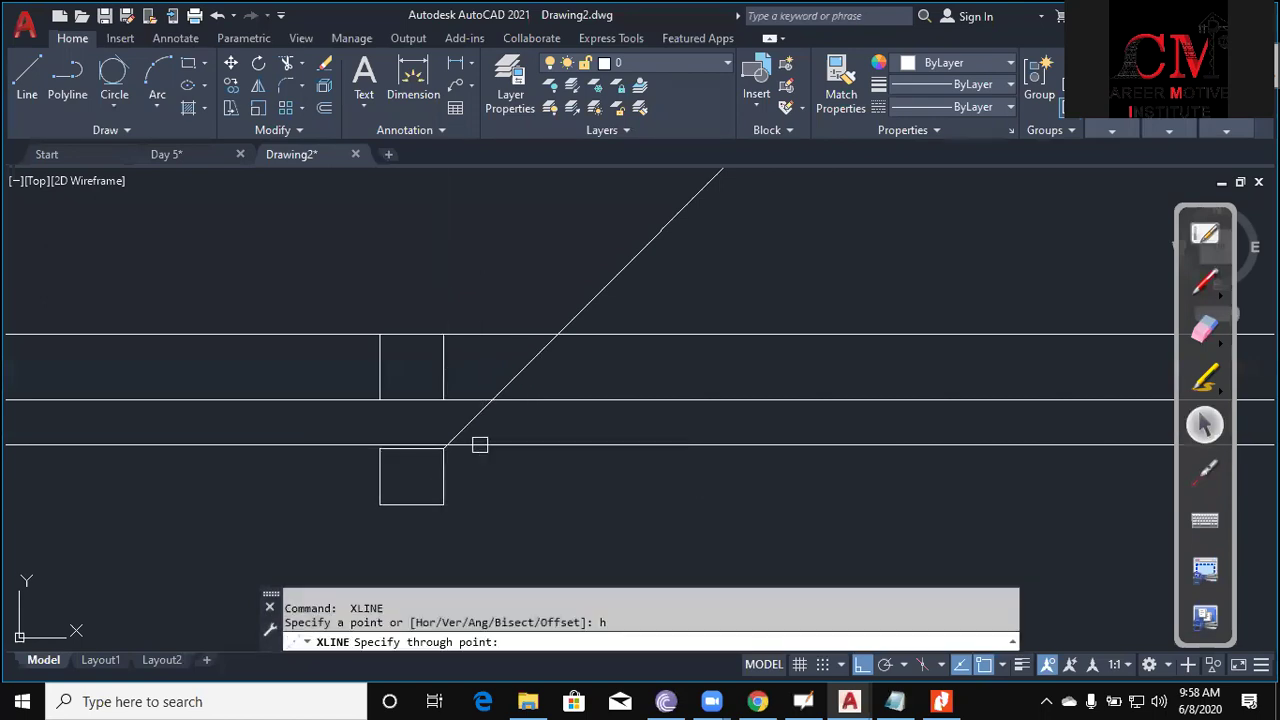
click(444, 448)
key(Return)
scroll(606, 466, up, 3)
key(Escape)
key(Escape)
mouse_move(550, 334)
middle_down()
mouse_move(586, 360)
mouse_move(586, 289)
mouse_move(590, 329)
middle_up()
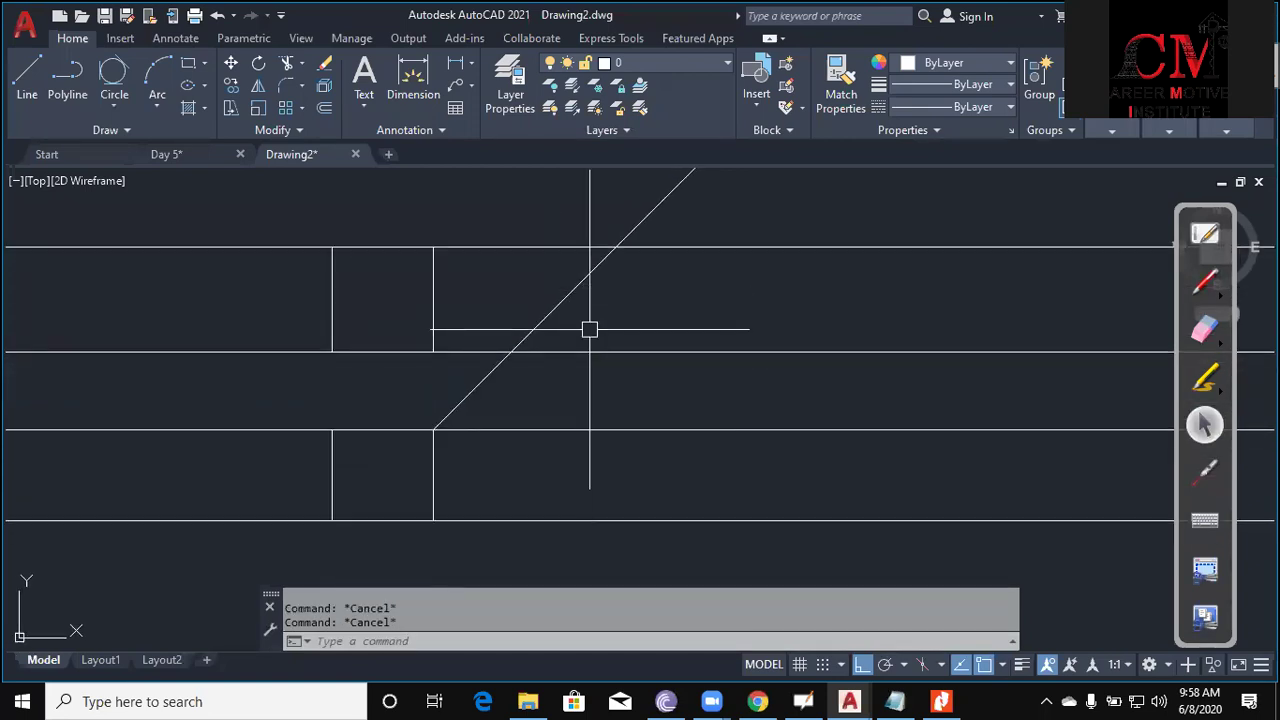
Place vertical construction lines (XLINE Ver) at both miter line crossings.
text(xl)
key(Return)
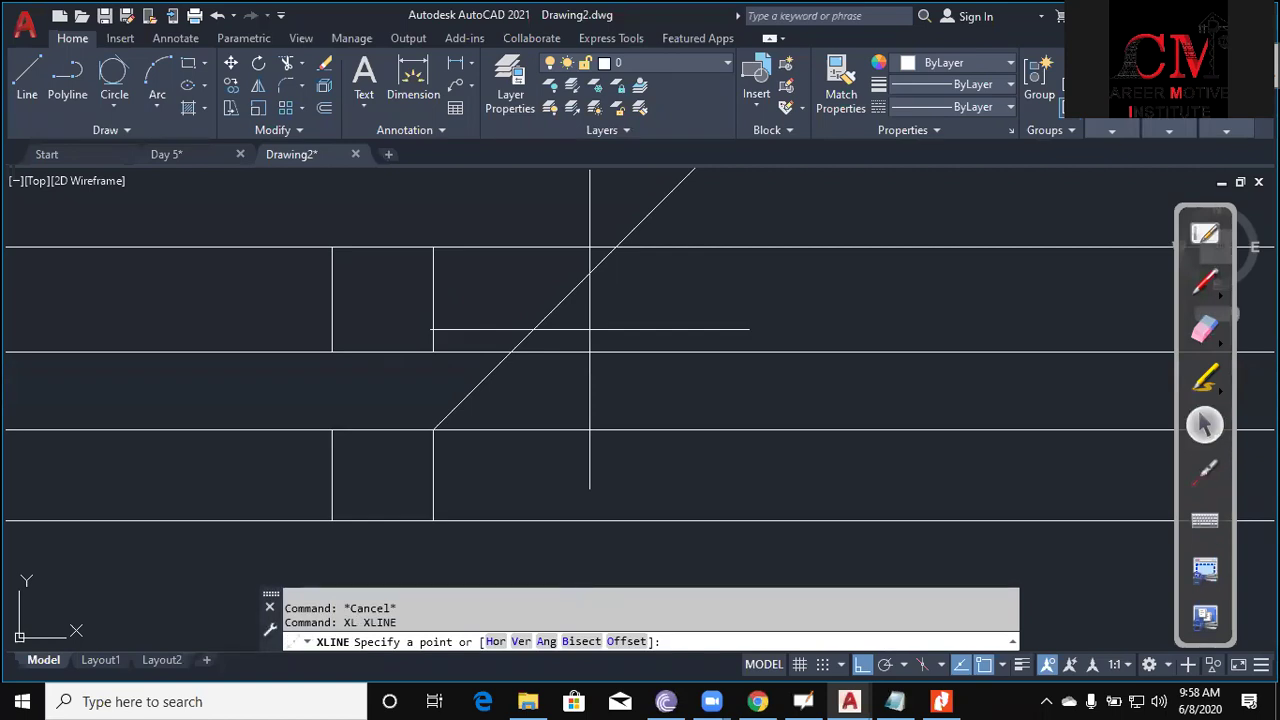
text(v)
key(Return)
click(511, 352)
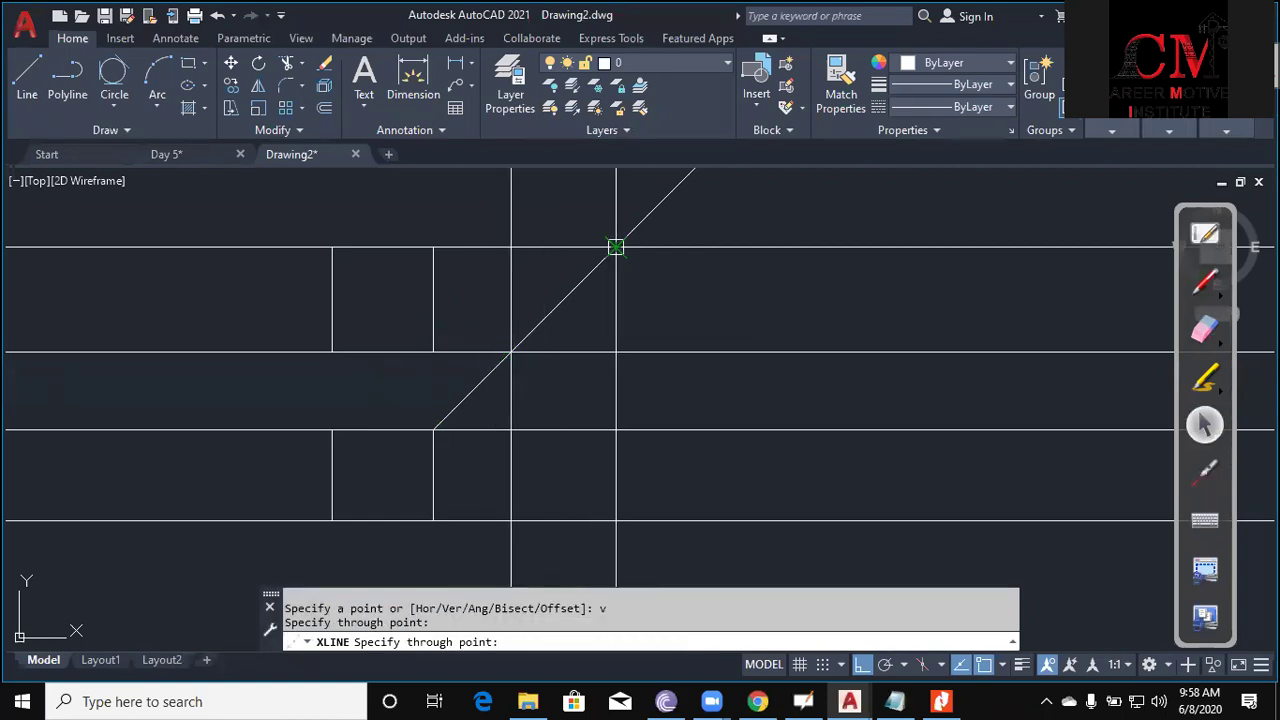
click(616, 247)
key(Return)
middle_drag(687, 400, 690, 297)
key(Escape)
Trim the vertical lines above the lower row, using the two horizontal lines as cutting edges.
key(Escape)
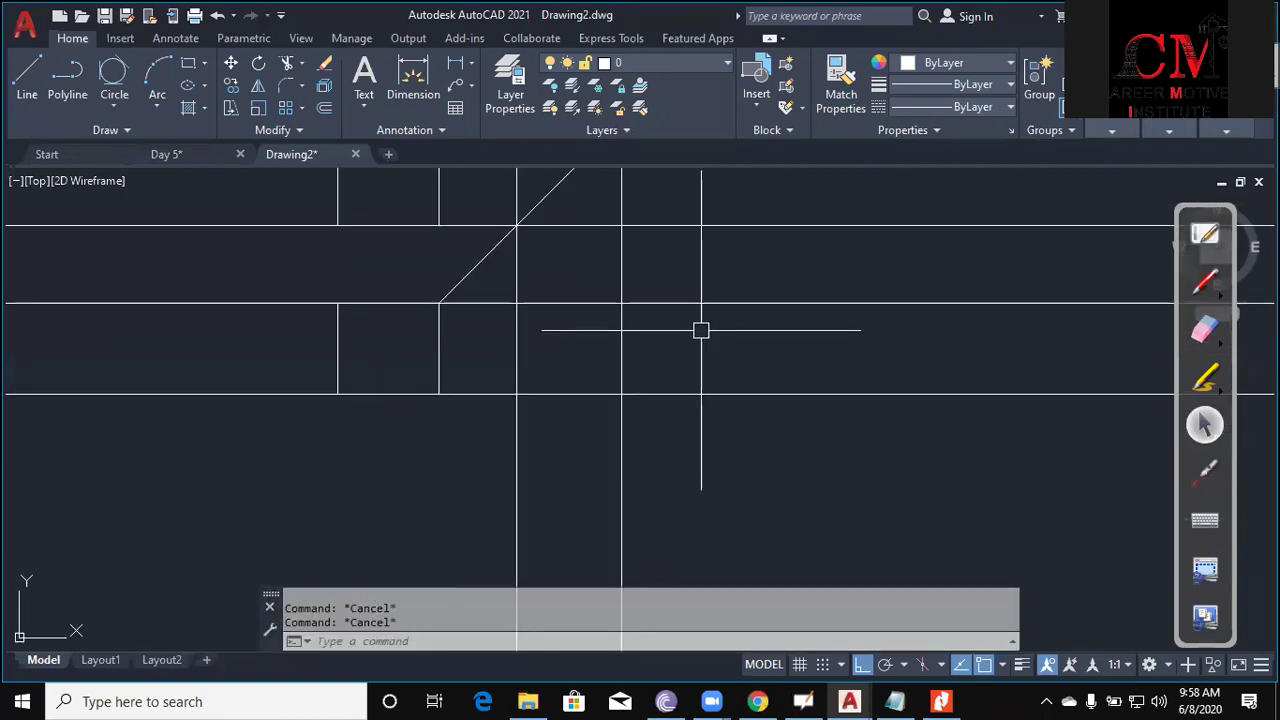
text(tr)
key(Return)
click(737, 300)
click(720, 471)
key(Escape)
key(Escape)
text(r)
key(Return)
click(770, 471)
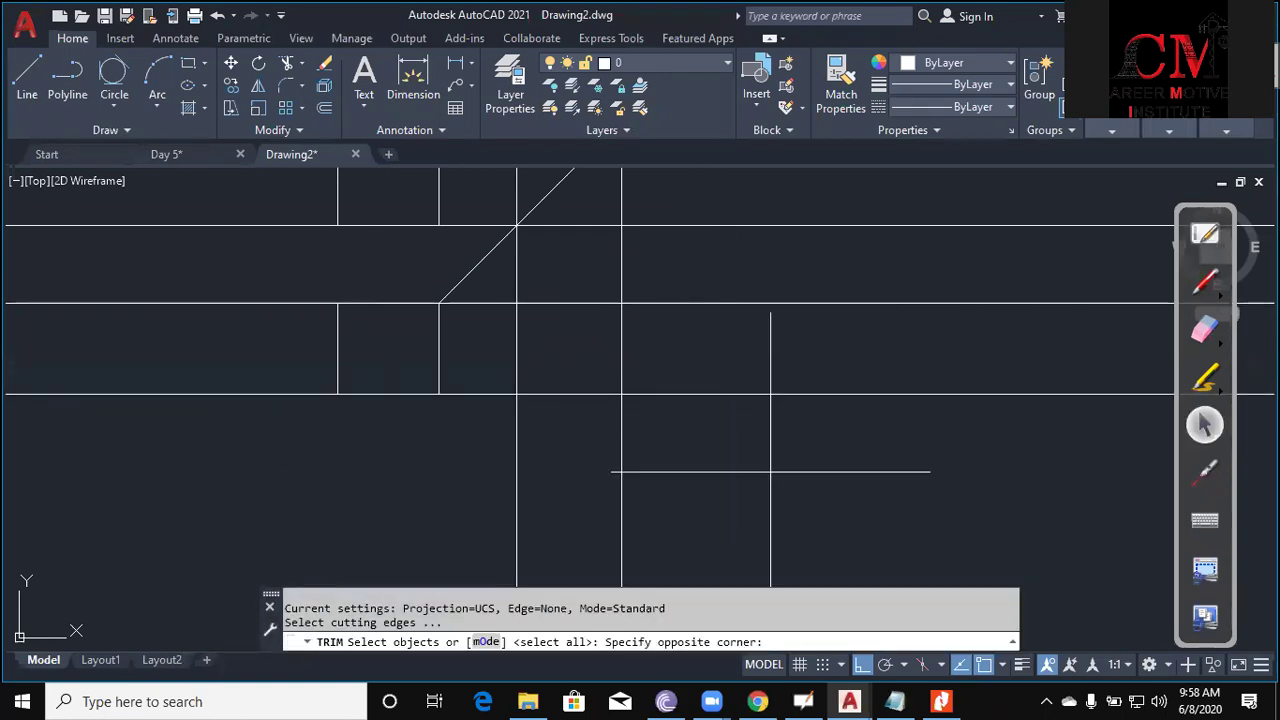
click(676, 289)
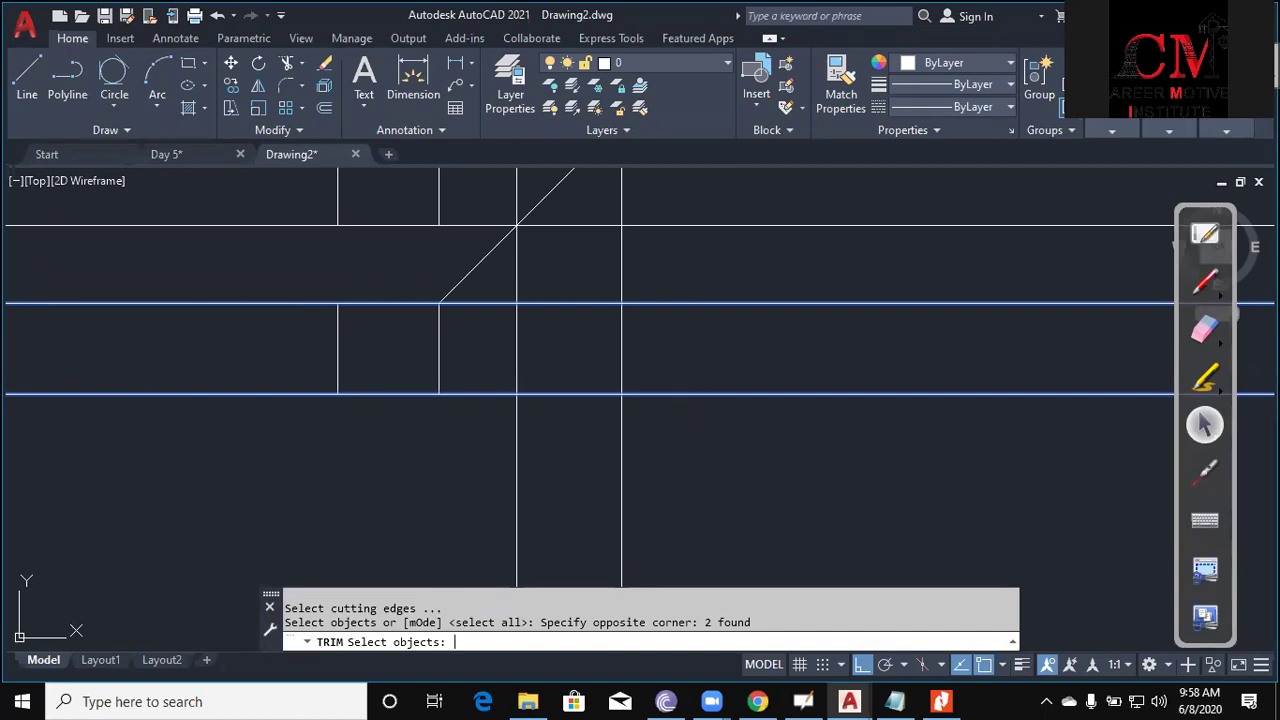
key(Return)
click(691, 485)
click(675, 269)
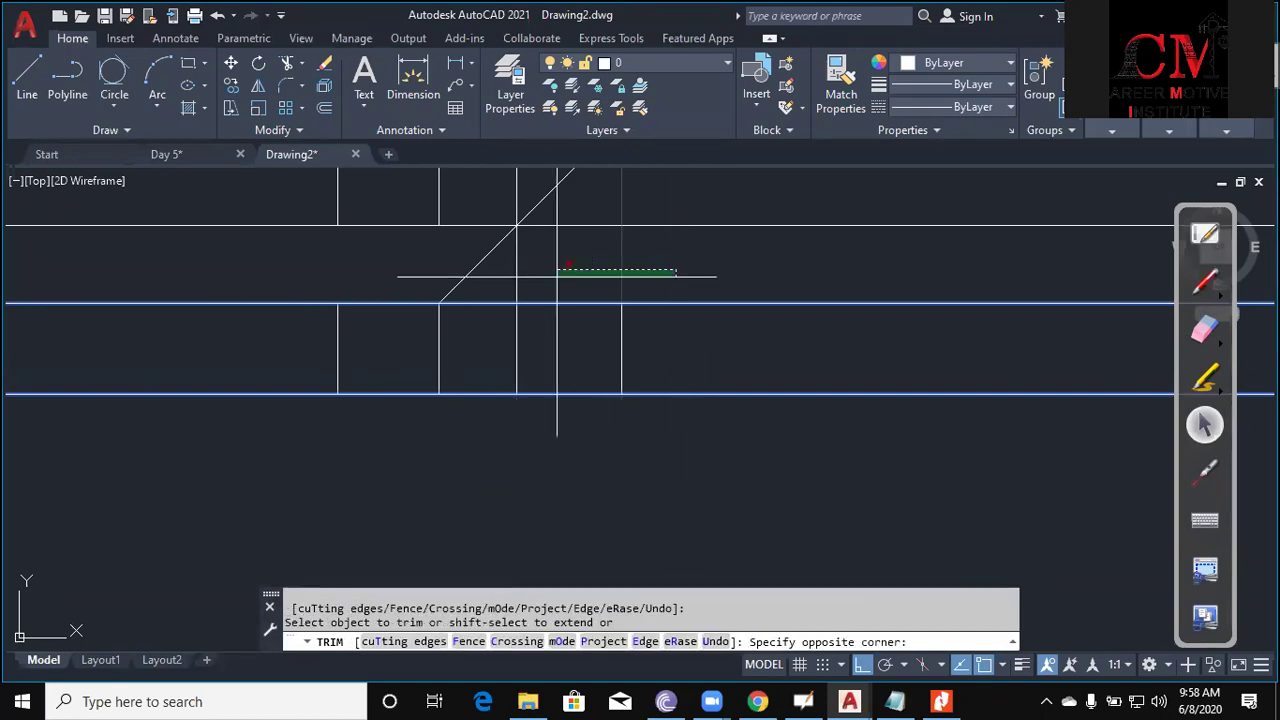
Trim the top and bottom lines on both sides of the new square against the verticals.
click(345, 274)
key(Return)
key(Return)
click(494, 284)
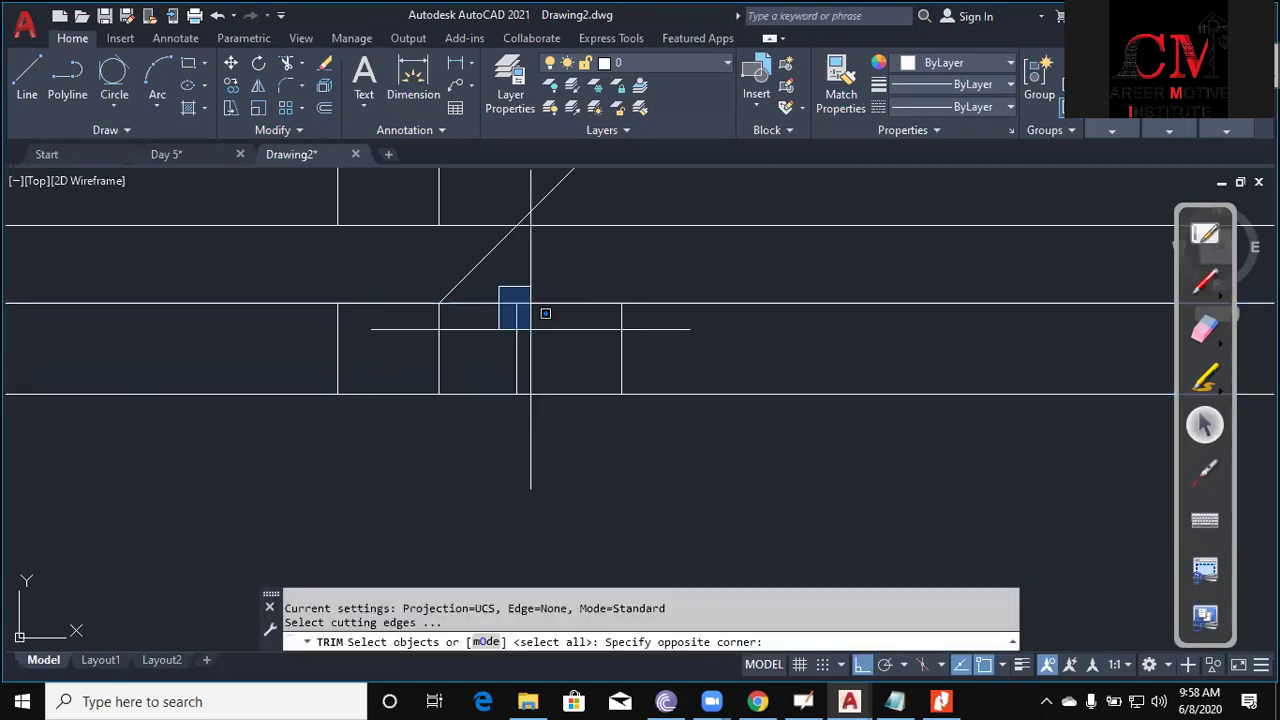
click(667, 492)
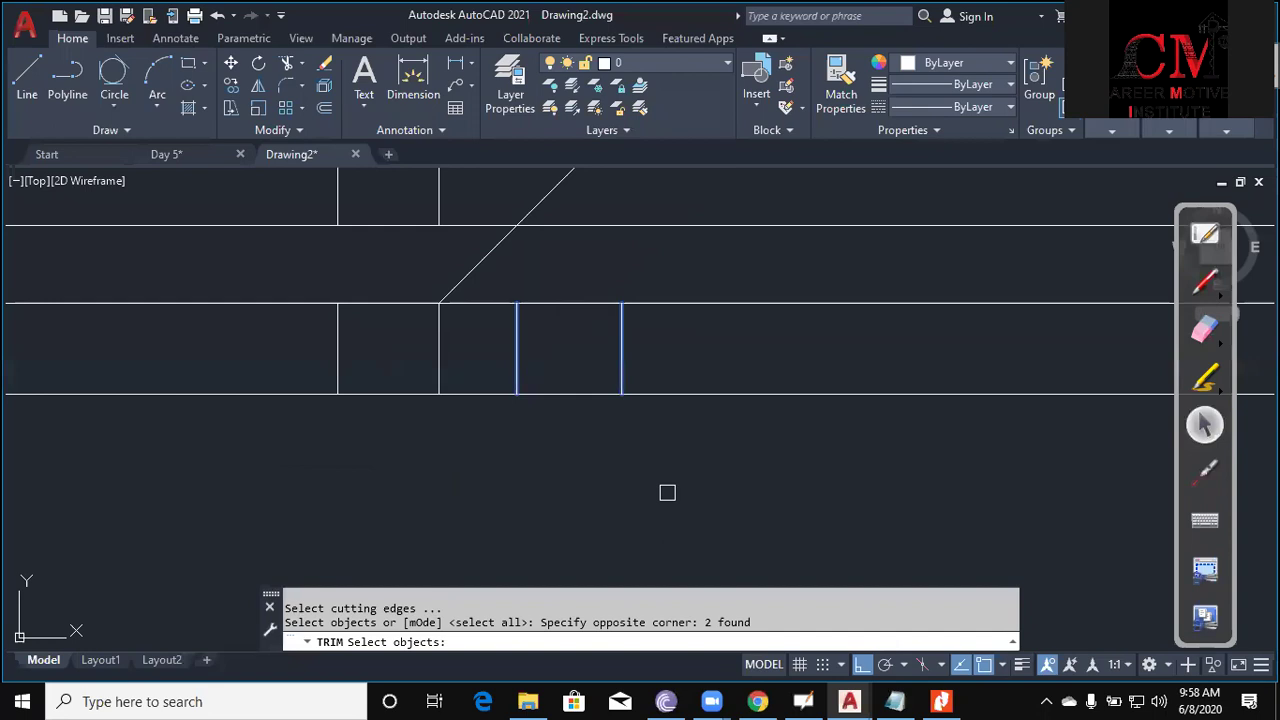
key(Return)
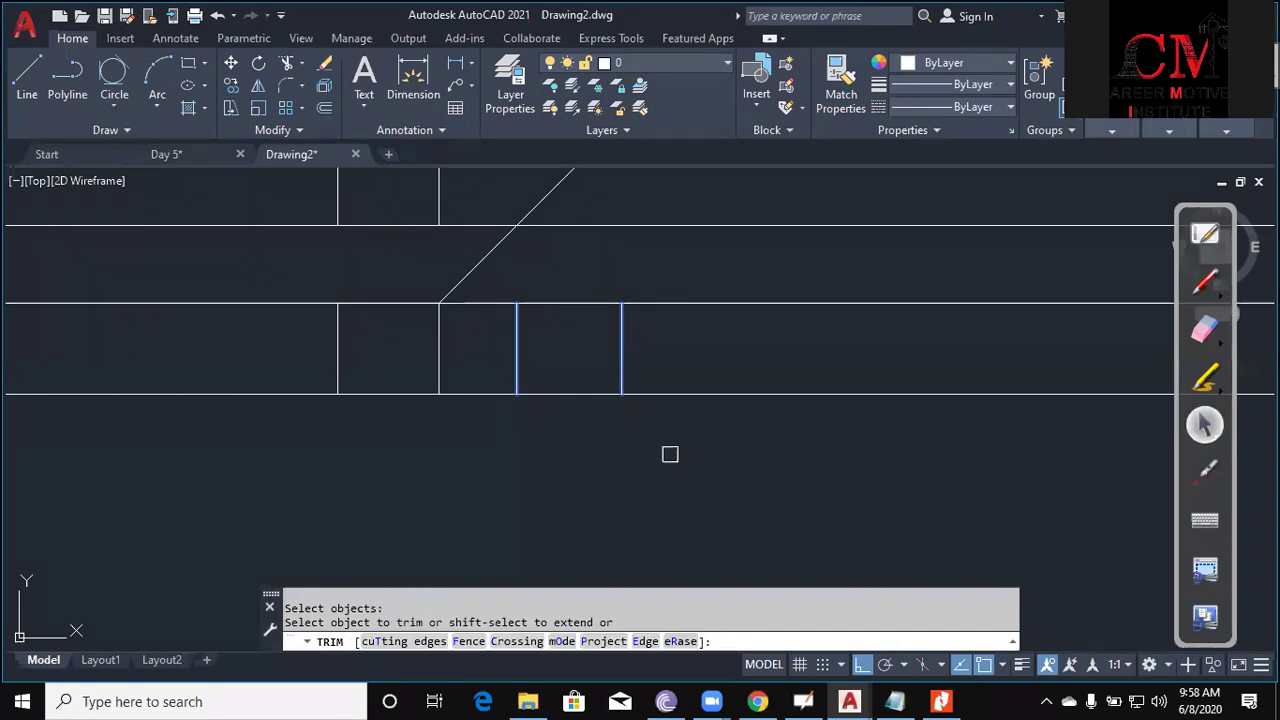
click(675, 392)
click(668, 304)
click(489, 393)
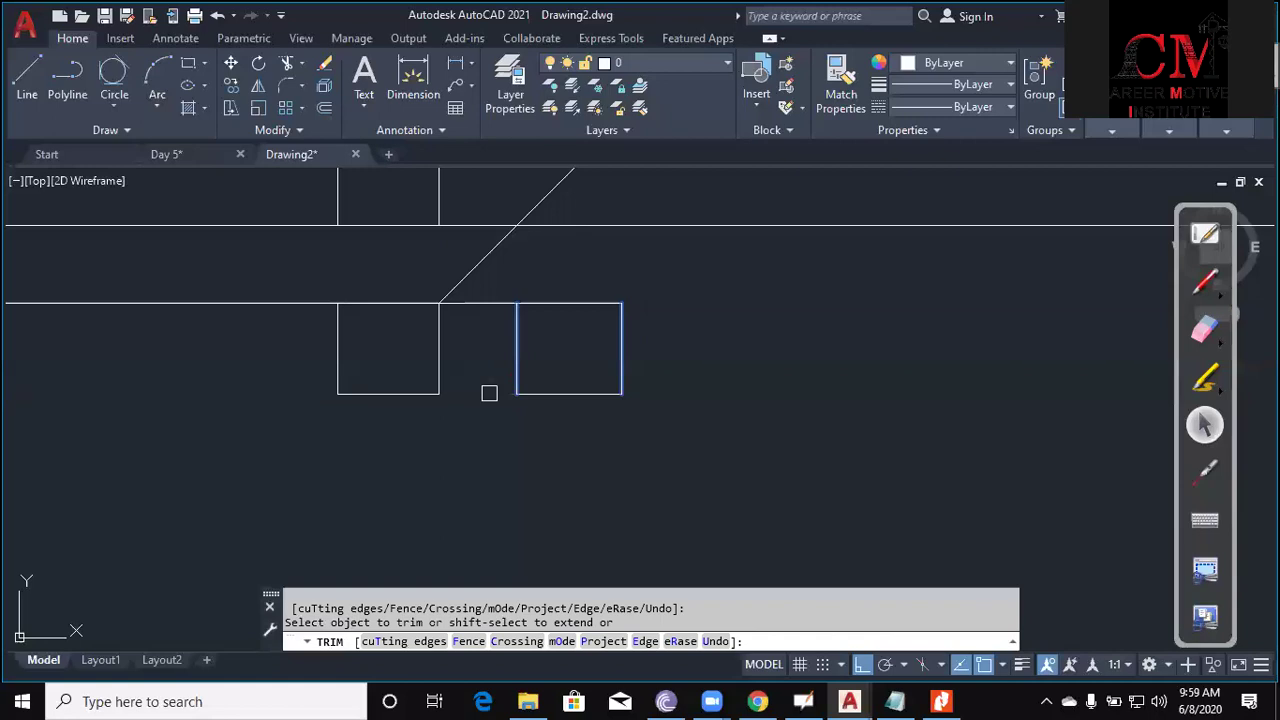
click(489, 303)
key(Escape)
Erase the two leftover horizontal lines so all three squares stand clear.
scroll(623, 491, down, 2)
click(862, 486)
click(790, 332)
text(e)
key(Return)
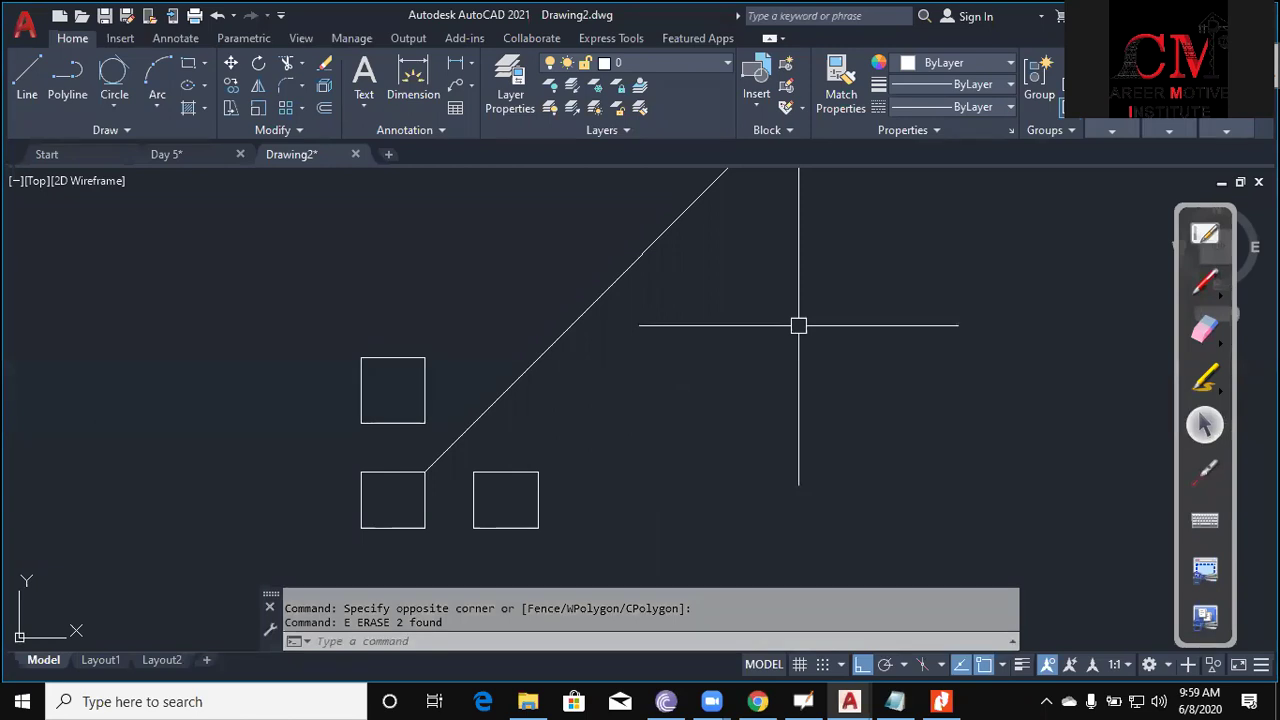
key(Escape)
middle_drag(726, 346, 494, 349)
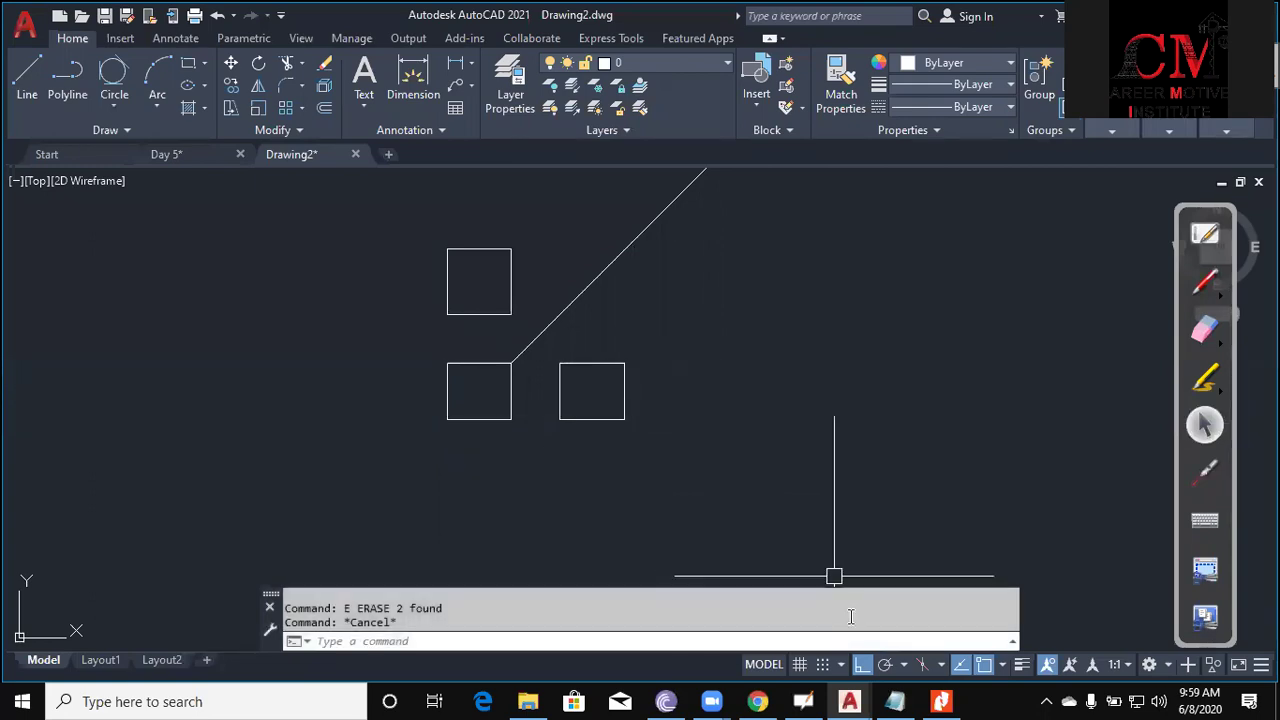
Bring Assignment 5.pdf forward and draw a red ink mark over drawing 1.
click(941, 701)
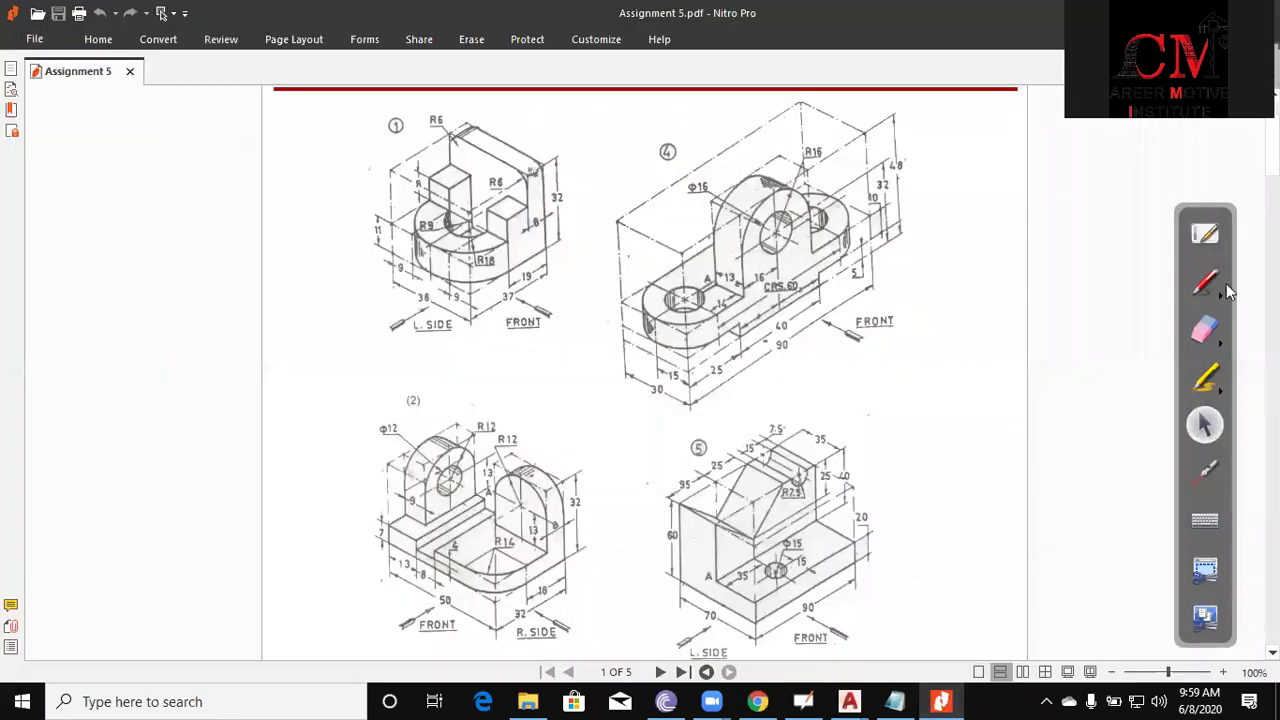
click(1212, 286)
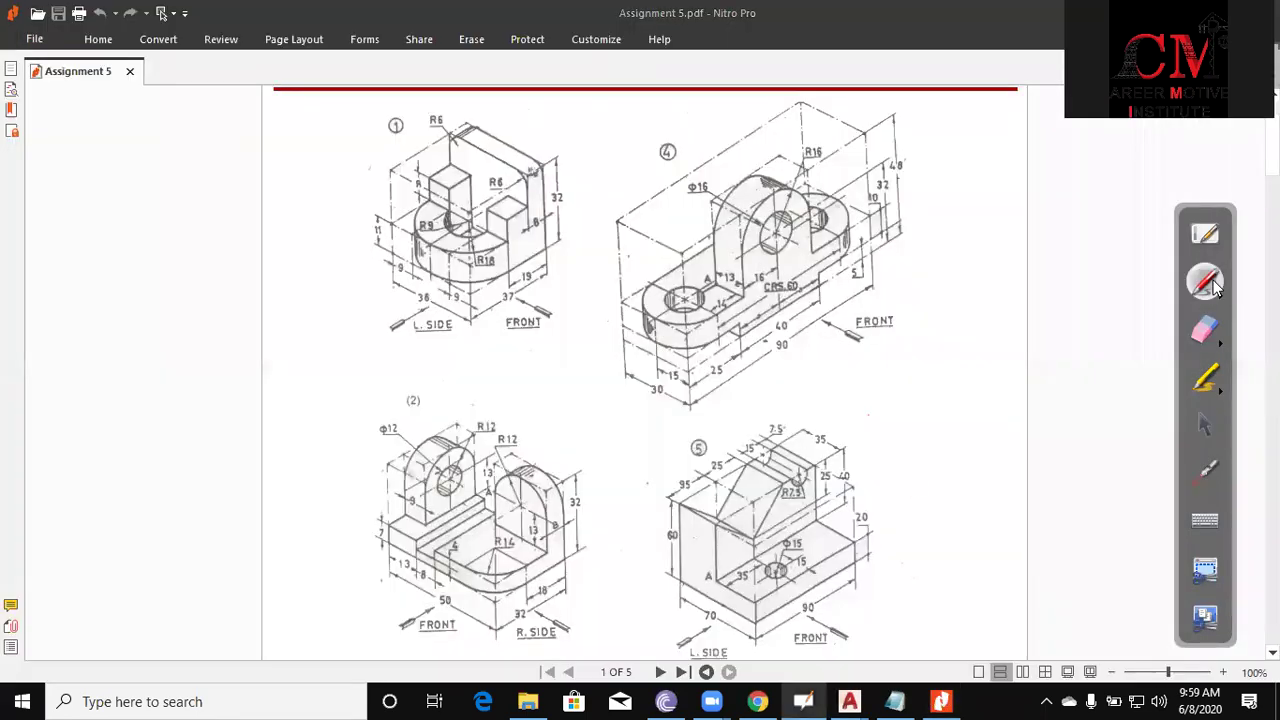
click(1214, 287)
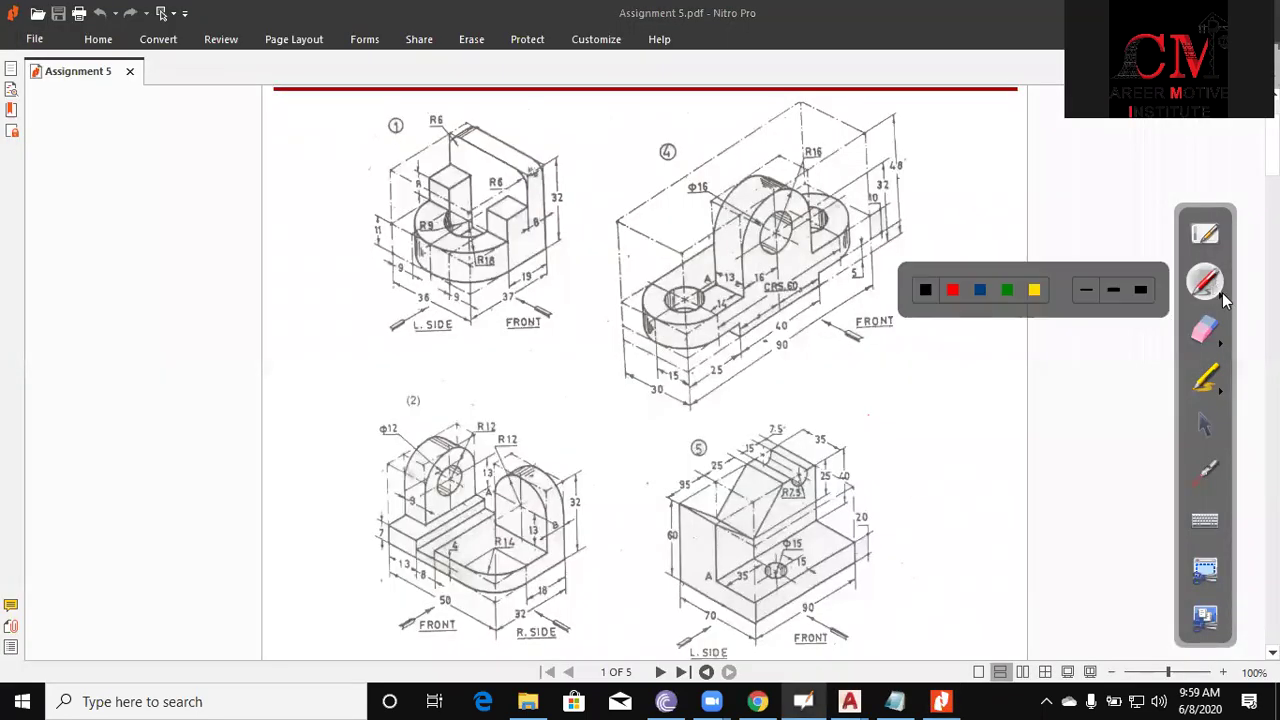
click(954, 291)
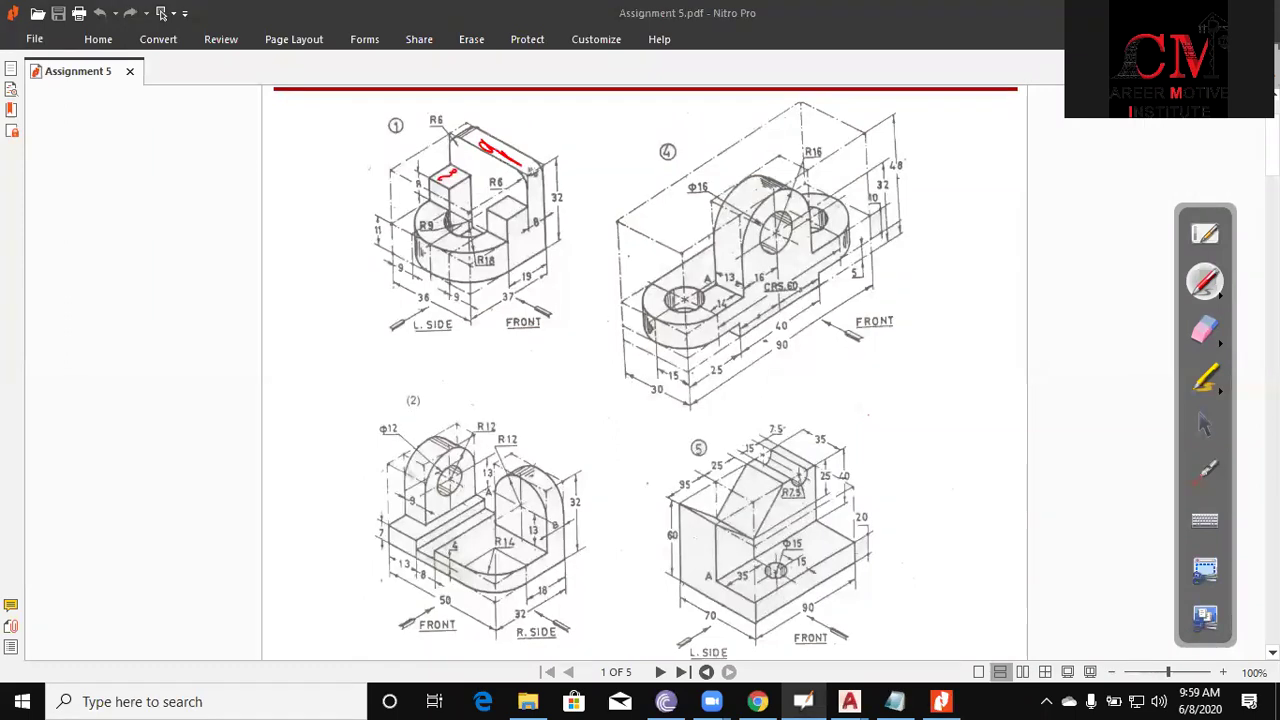
drag(422, 216, 434, 236)
Erase the red ink marks from drawing 1 with the eraser.
click(1201, 425)
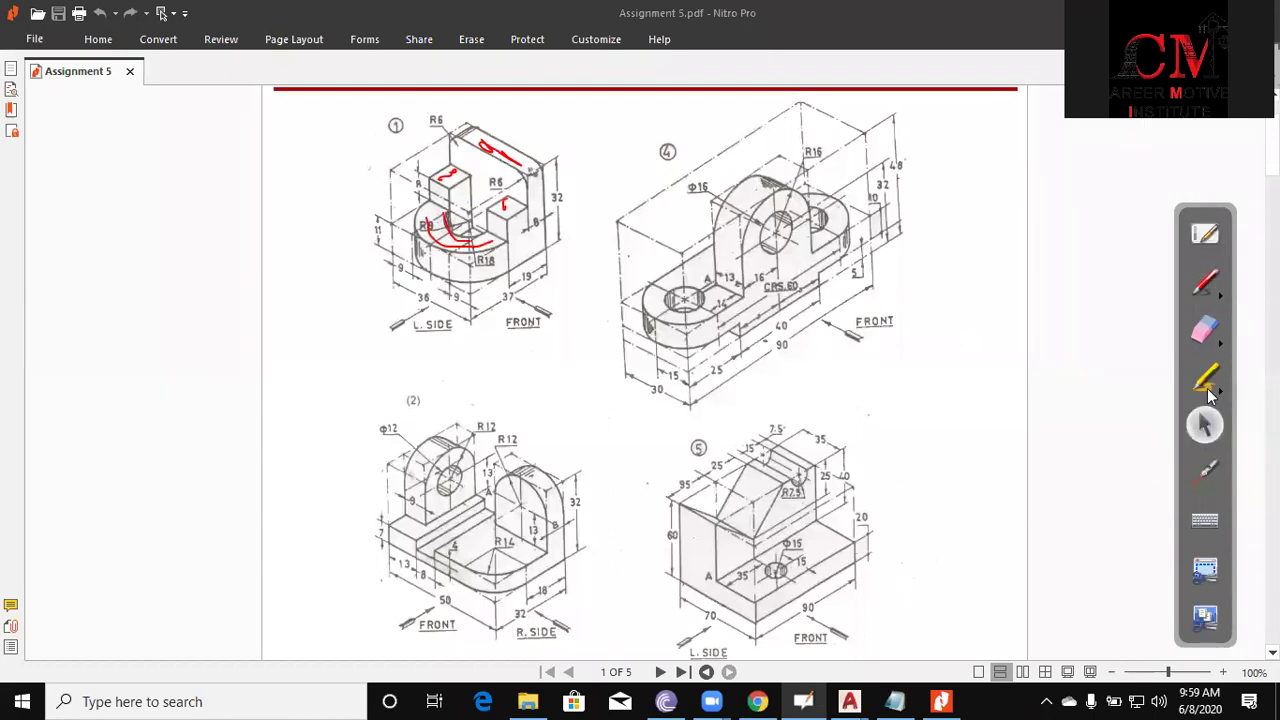
click(1205, 332)
drag(554, 256, 457, 305)
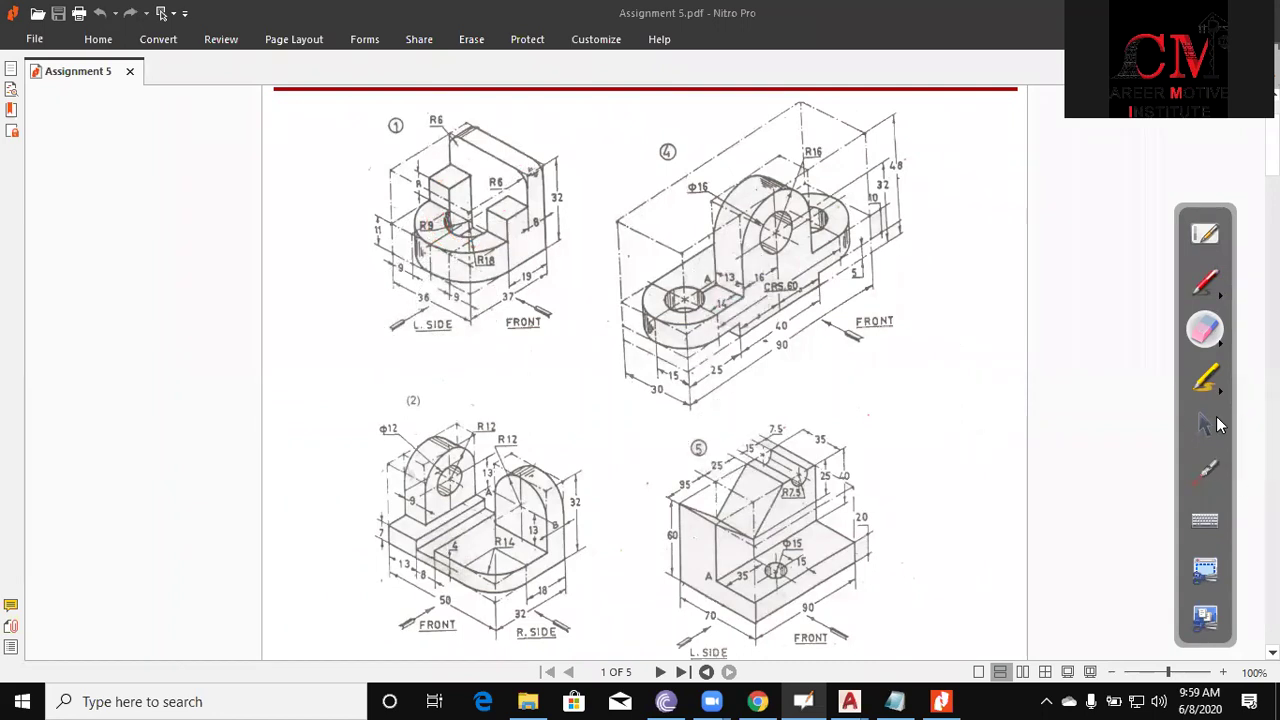
click(1205, 426)
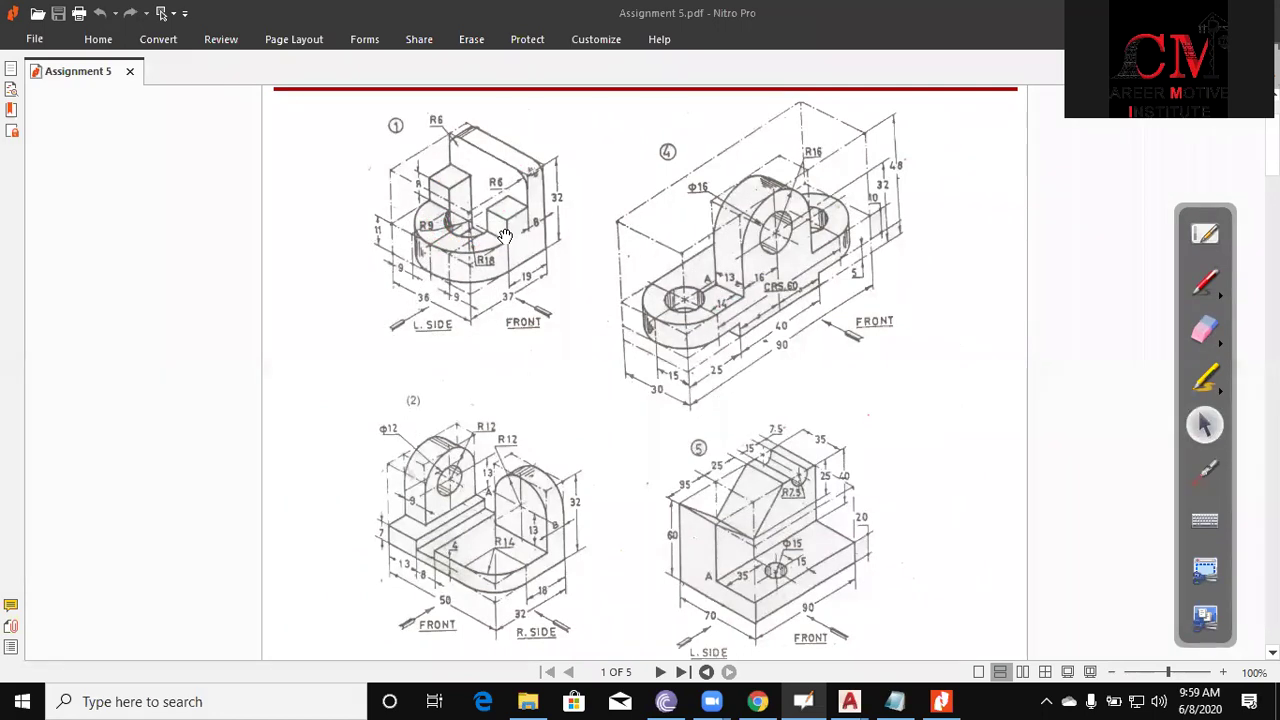
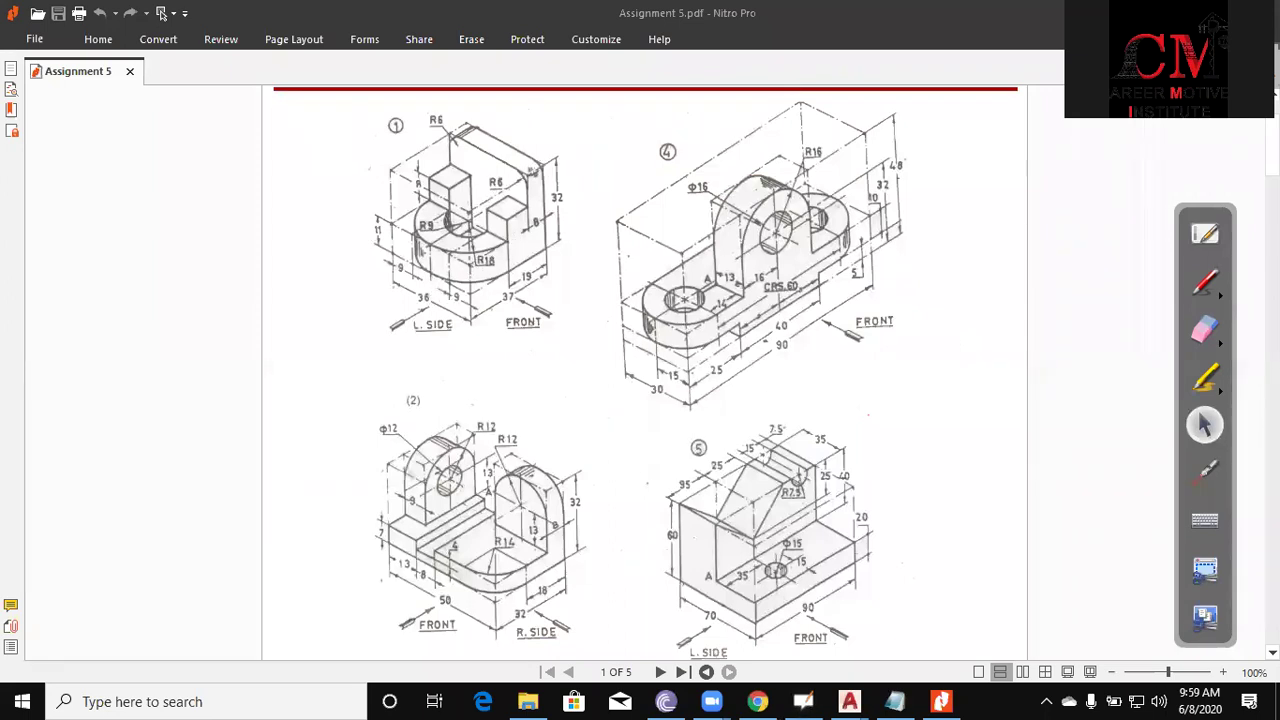
Offset the top square's upper edge 8 units inward.
key(alt+Tab)
text(o)
key(Return)
text(8)
key(Return)
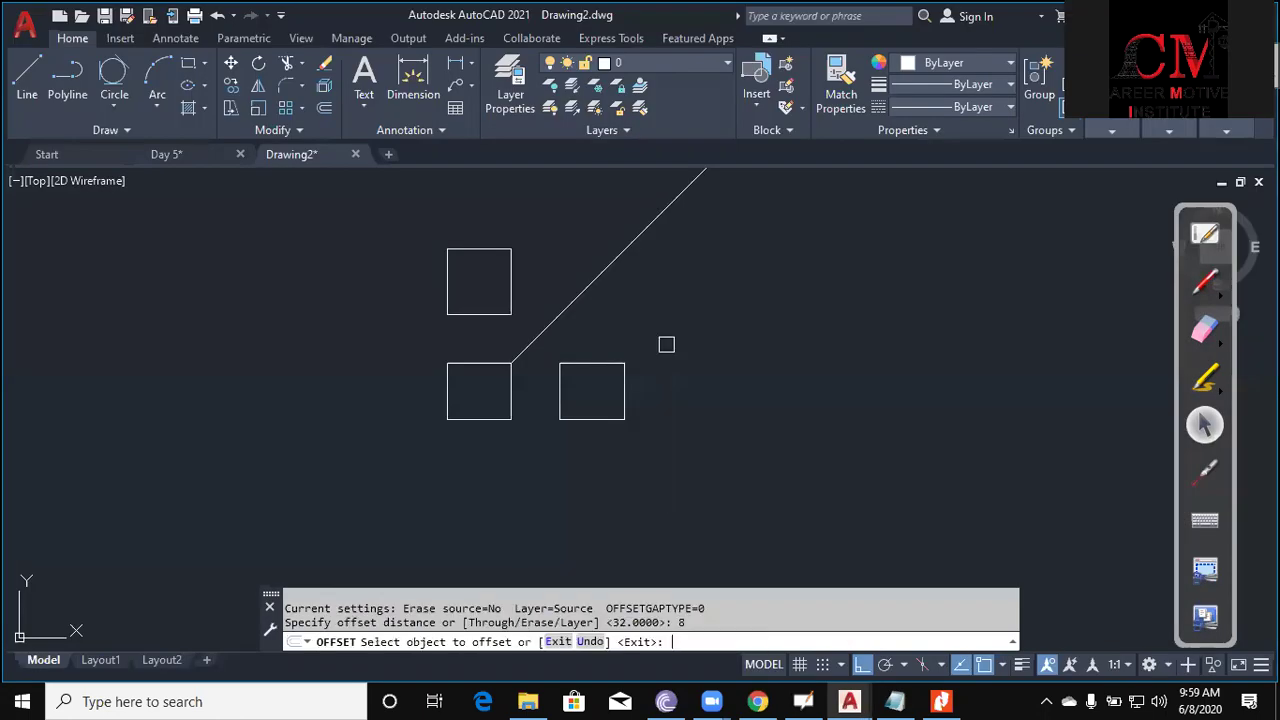
click(505, 249)
click(497, 290)
scroll(480, 292, up, 2)
key(Escape)
key(Escape)
Start an 18-unit offset, cancel it unchanged, and pan the view slightly.
text(o)
key(Return)
text(18)
key(Return)
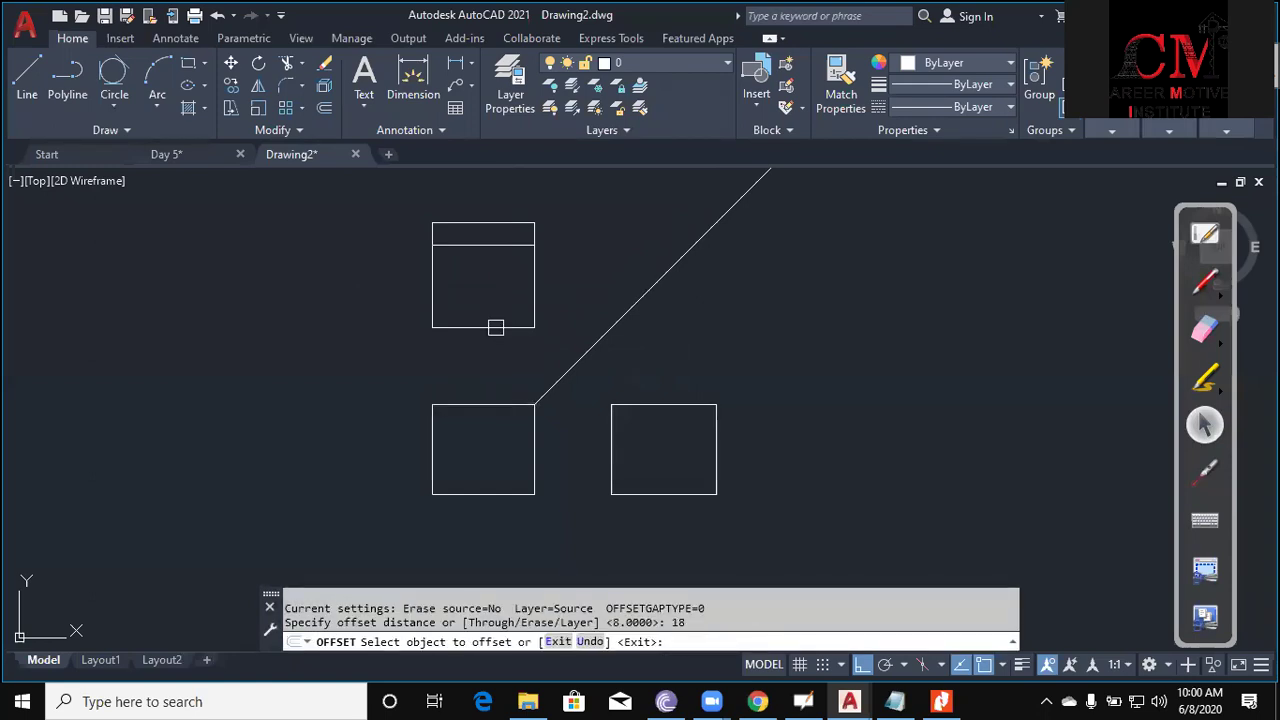
key(Escape)
key(Escape)
key(Escape)
middle_drag(490, 292, 512, 312)
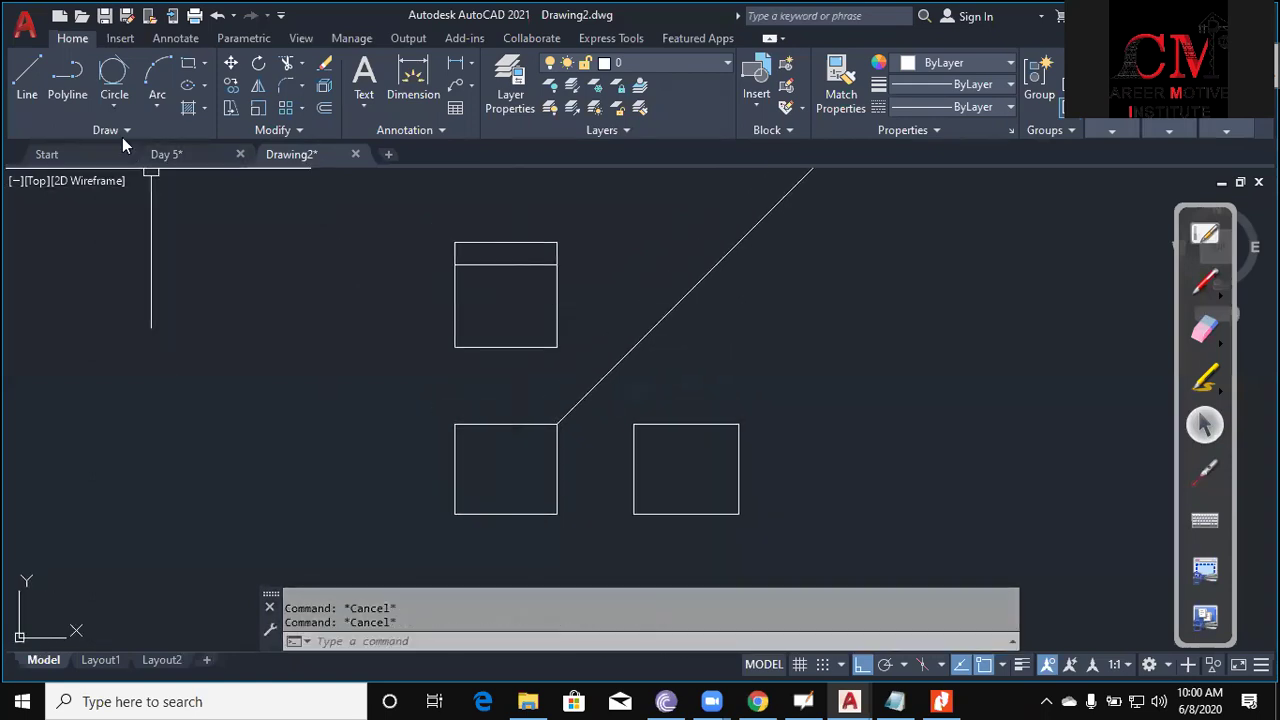
Draw a Tan, Tan, Tan circle tangent to the sides of the top view's square.
click(114, 107)
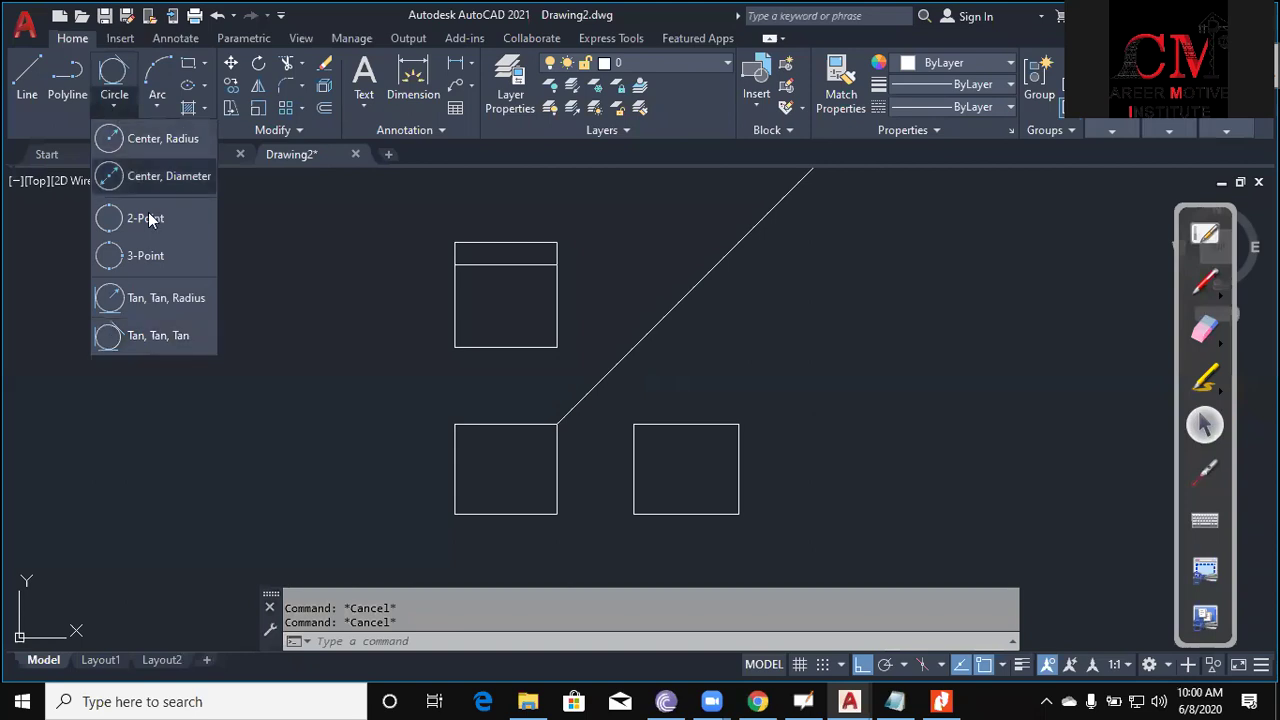
click(141, 331)
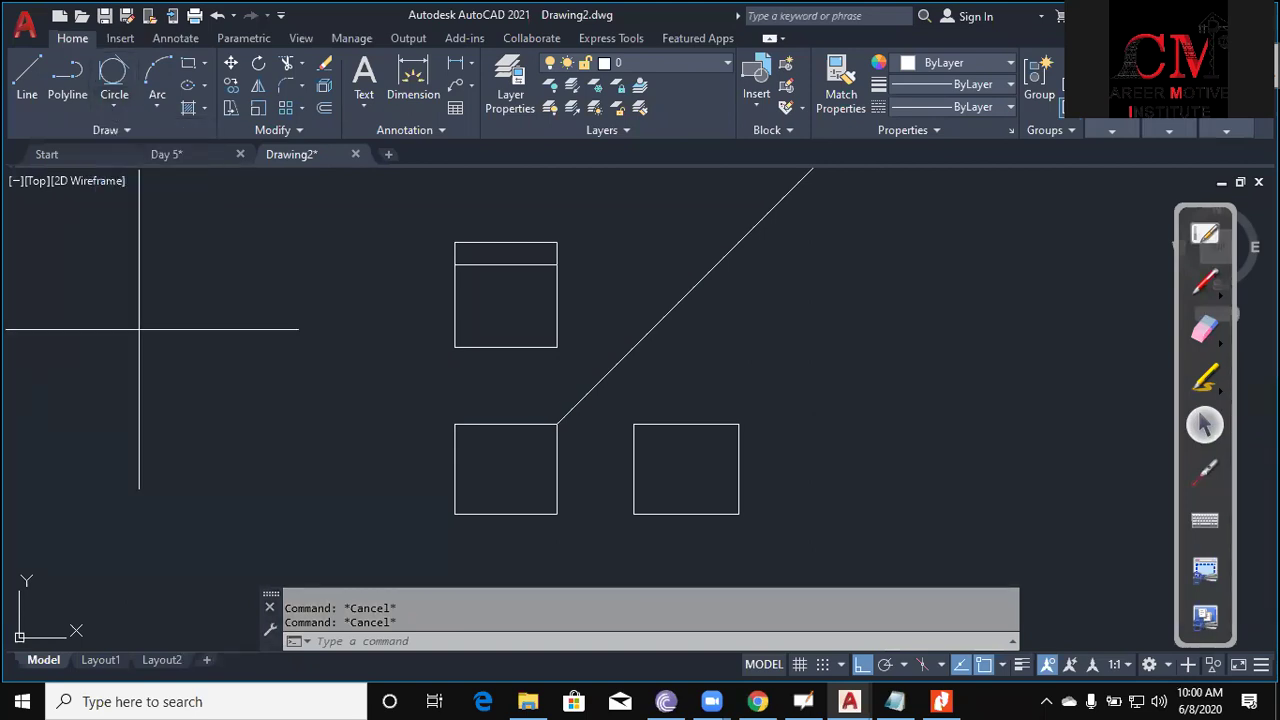
scroll(454, 250, up, 5)
click(586, 314)
click(711, 234)
key(Escape)
scroll(923, 263, down, 5)
middle_drag(923, 263, 737, 448)
scroll(643, 443, up, 2)
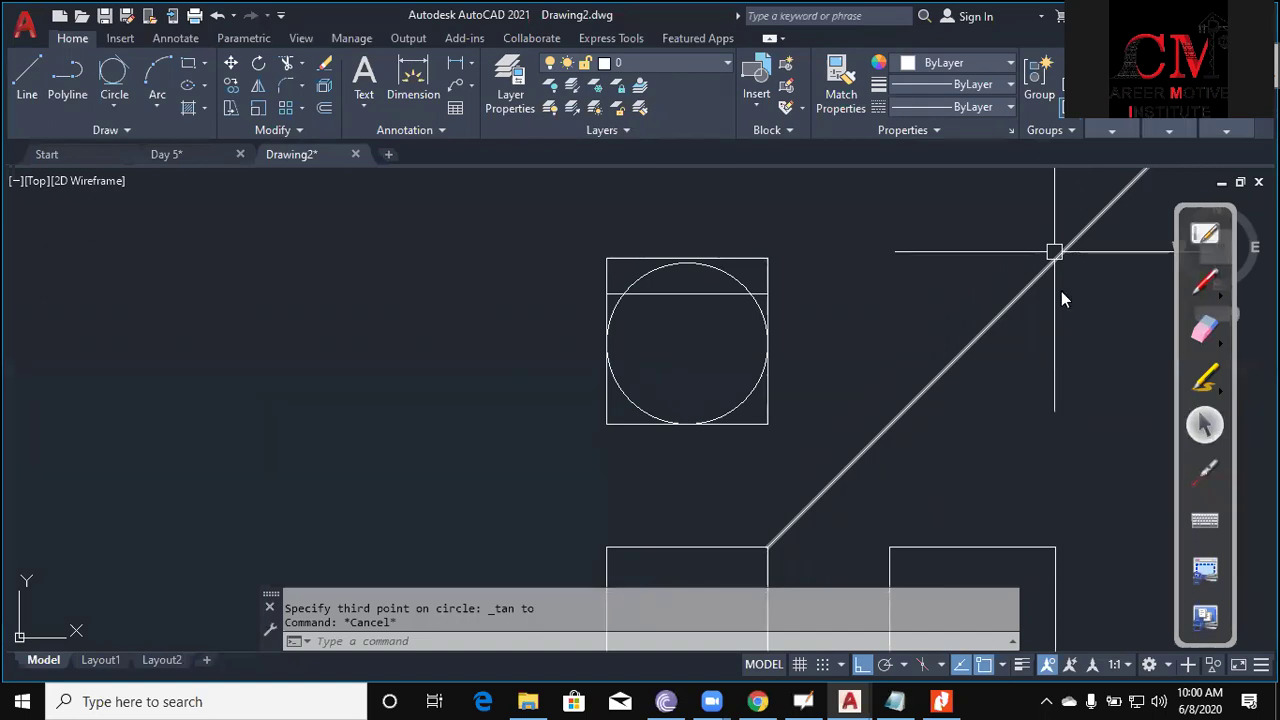
click(834, 378)
key(Escape)
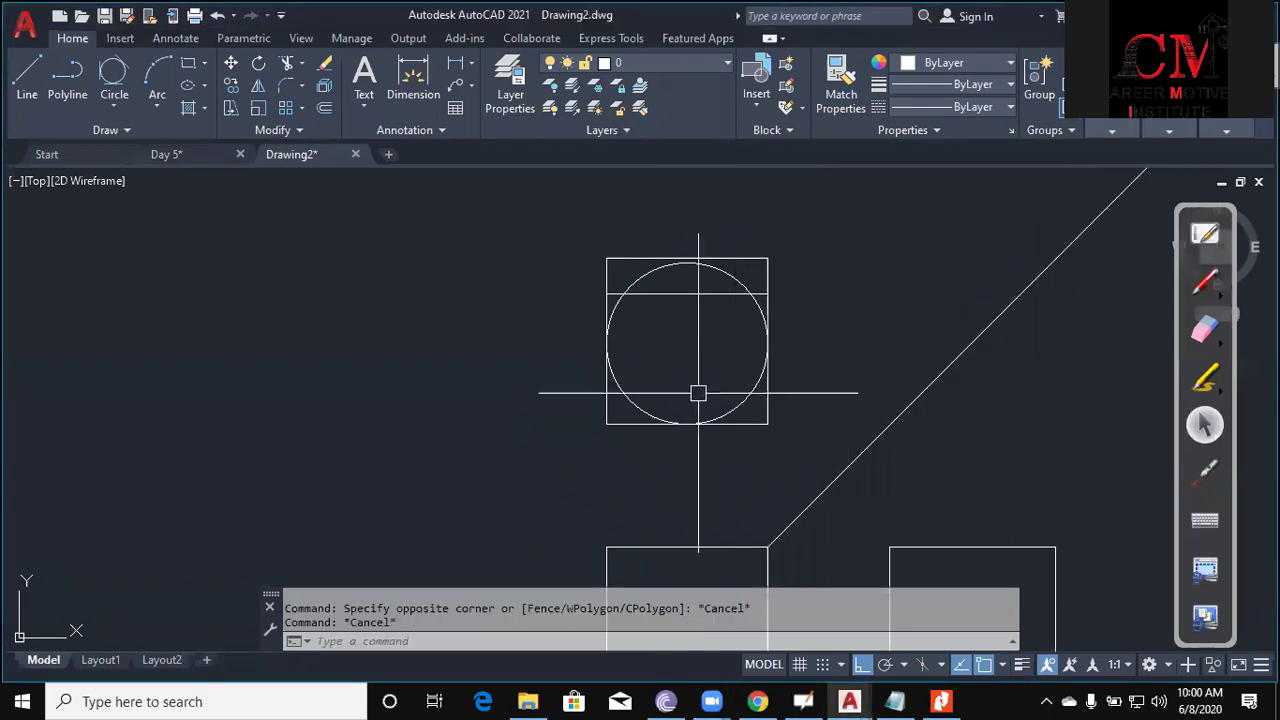
Draw a radius-9 circle concentric with the big circle.
middle_drag(698, 357, 652, 357)
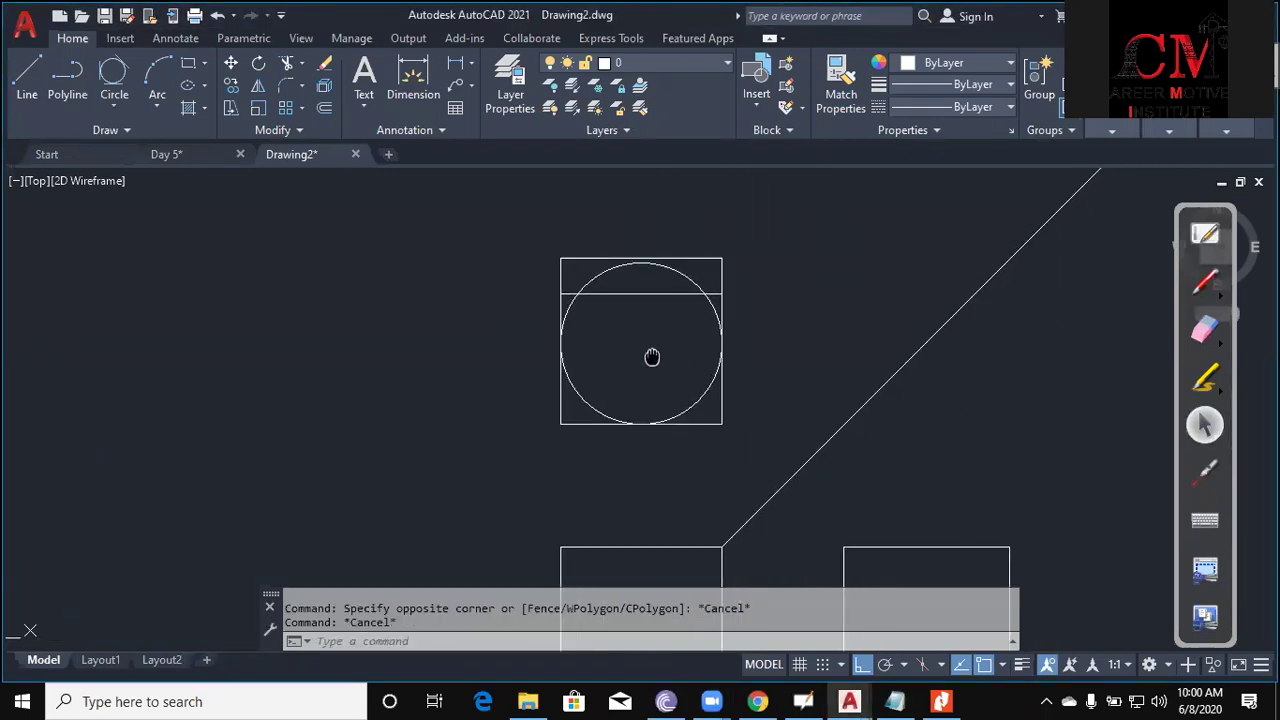
key(Escape)
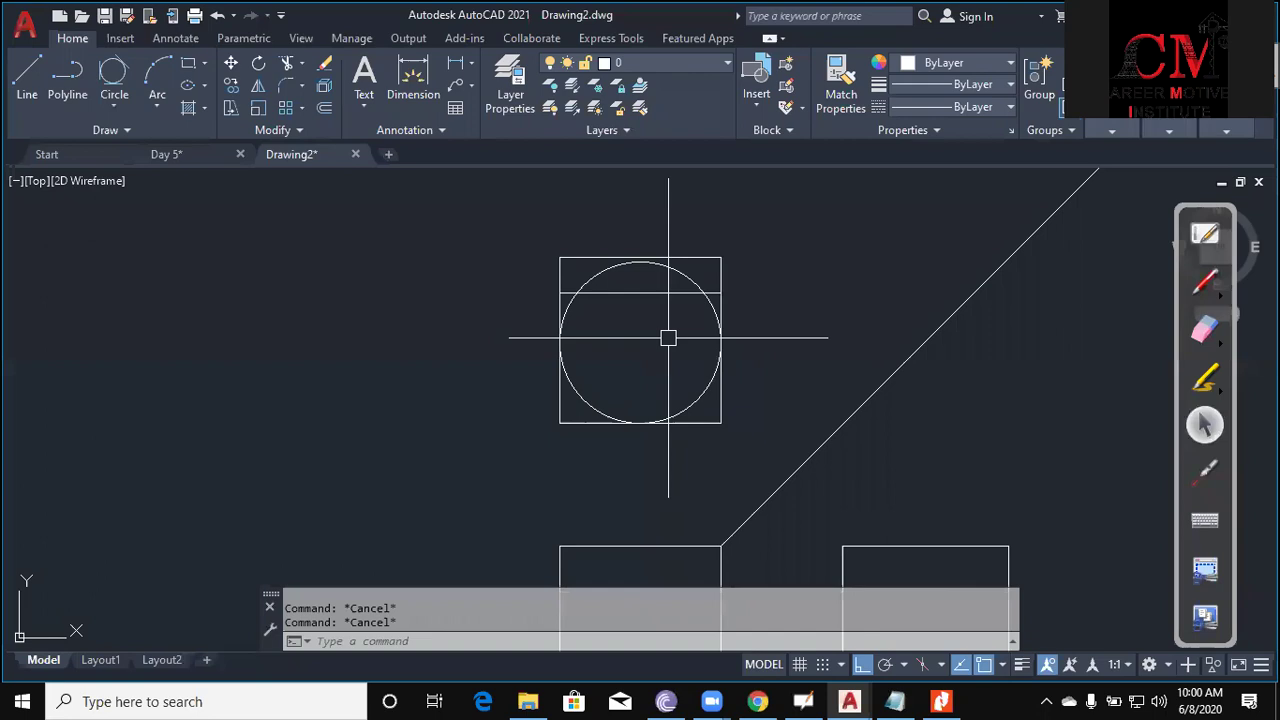
text(c)
key(Return)
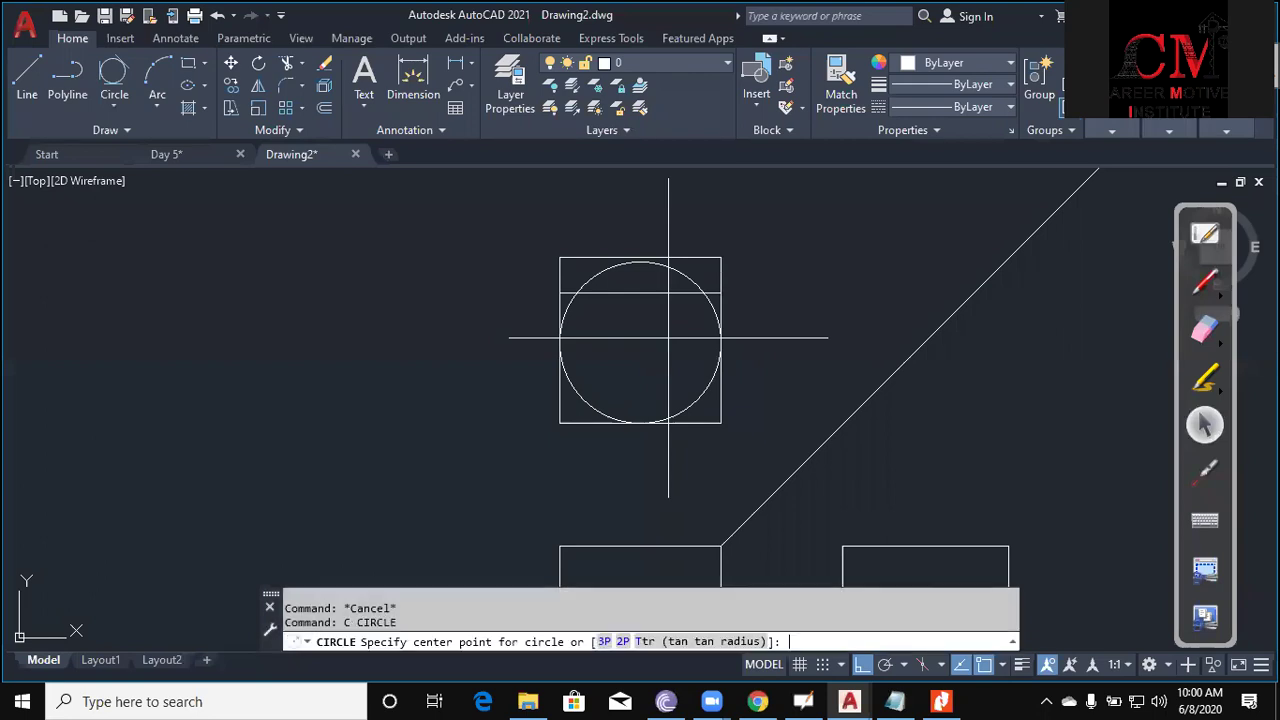
click(640, 342)
text(9)
key(Return)
key(Escape)
key(Escape)
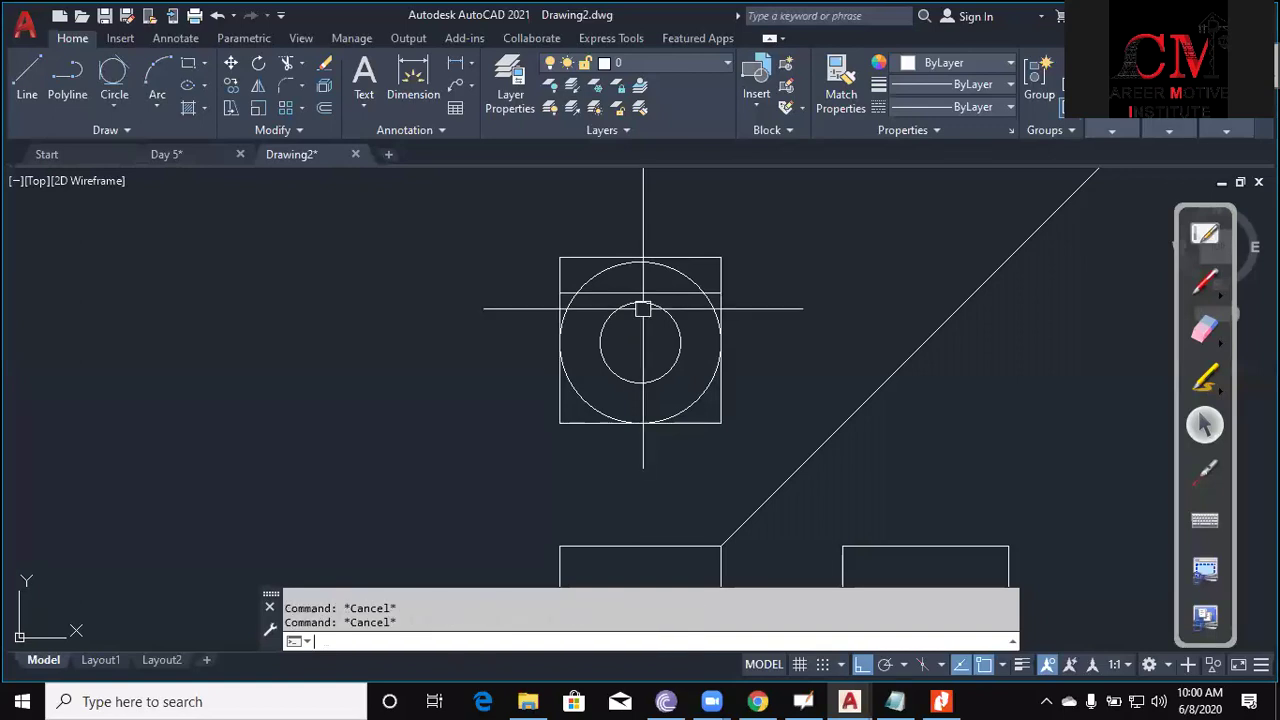
Draw horizontal lines from the outer circle to the inner circle on both sides.
scroll(625, 352, up, 2)
text(l)
key(Return)
click(520, 335)
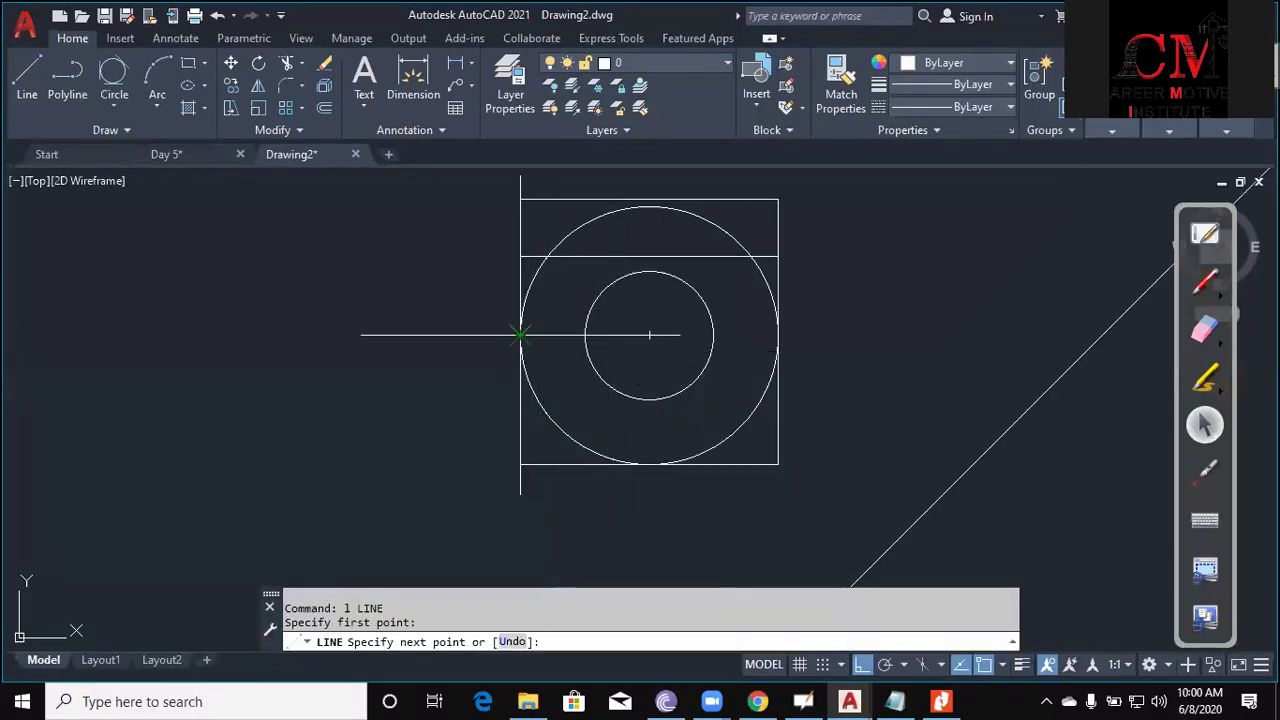
click(585, 335)
key(Escape)
key(Return)
click(713, 335)
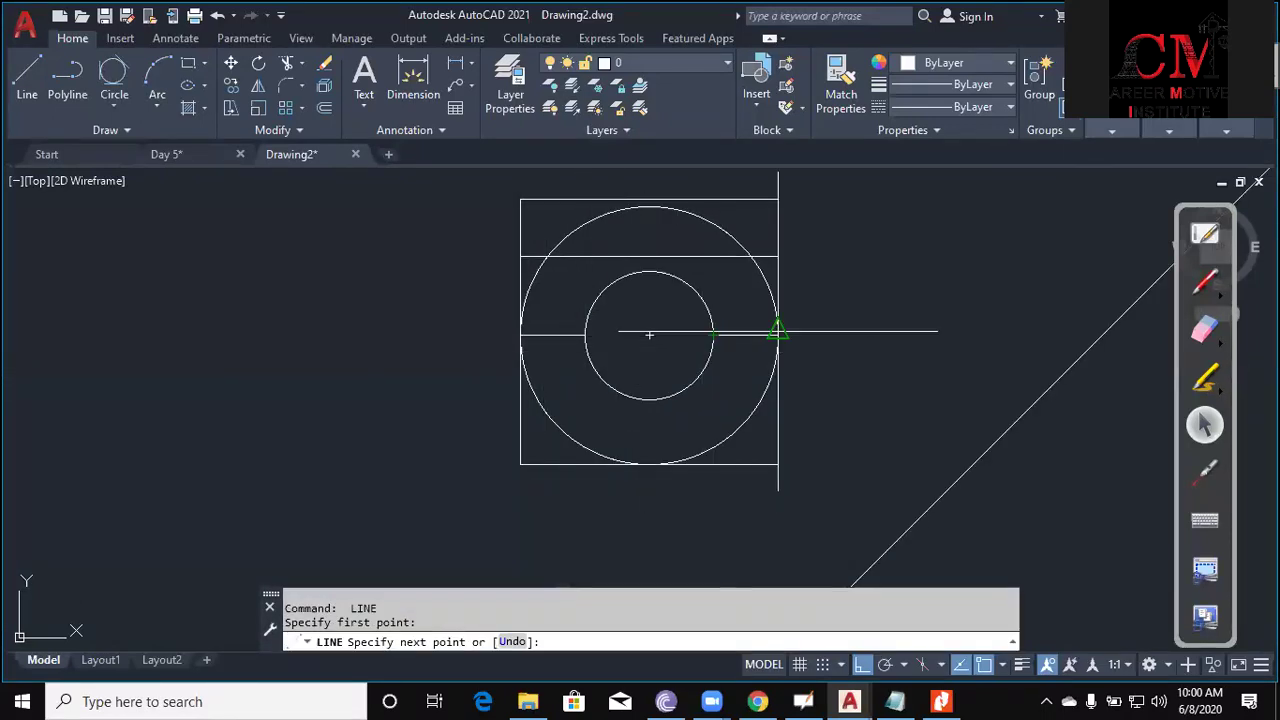
click(781, 327)
key(Return)
key(Escape)
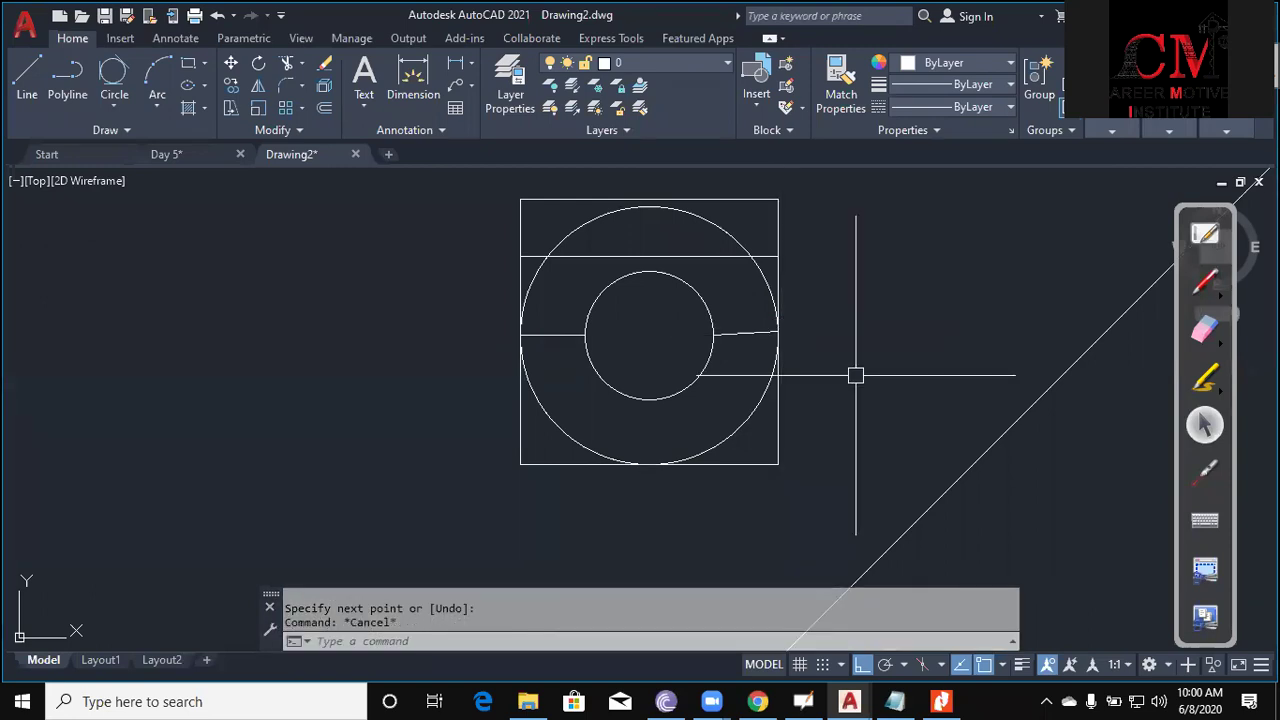
Delete a stray short line and redraw the right line between the inner and outer circles.
scroll(750, 353, up, 3)
click(739, 305)
key(Delete)
key(Escape)
text(l)
key(Return)
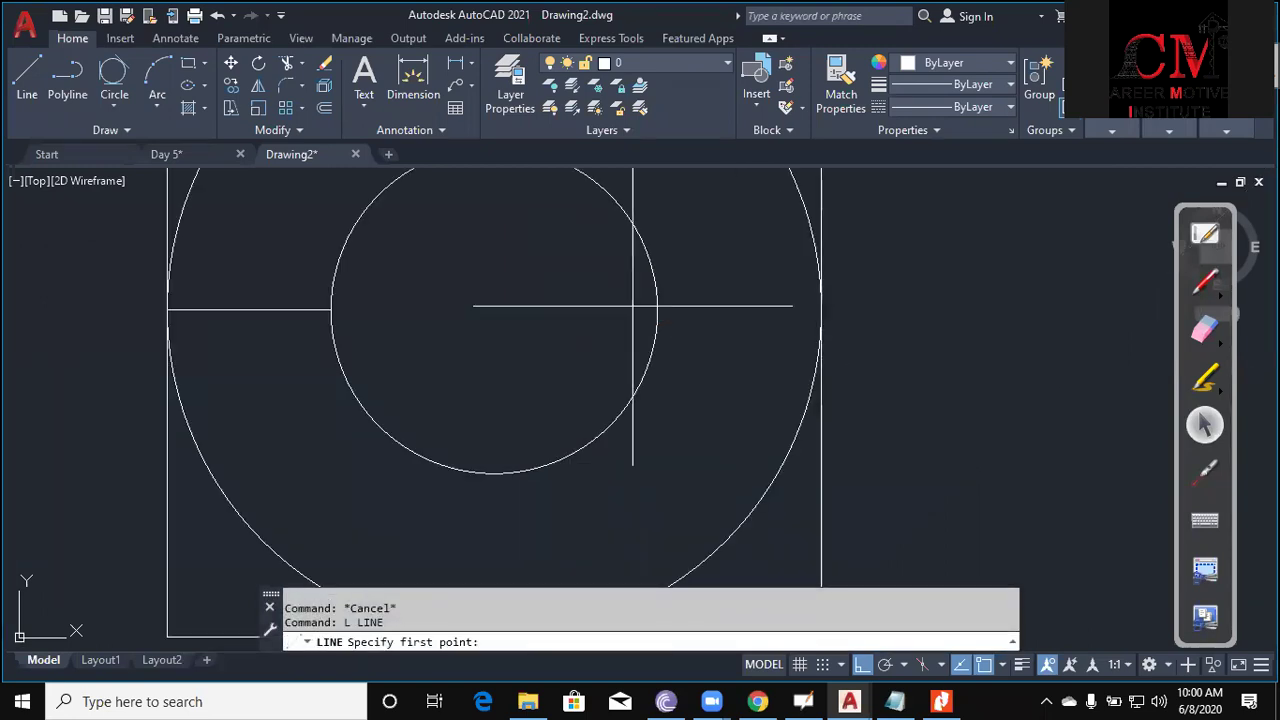
click(655, 310)
click(820, 309)
key(Escape)
scroll(815, 305, down, 2)
middle_drag(746, 357, 765, 380)
Trim away the upper arcs of both circles at the horizontal lines.
text(tr)
key(Return)
click(763, 336)
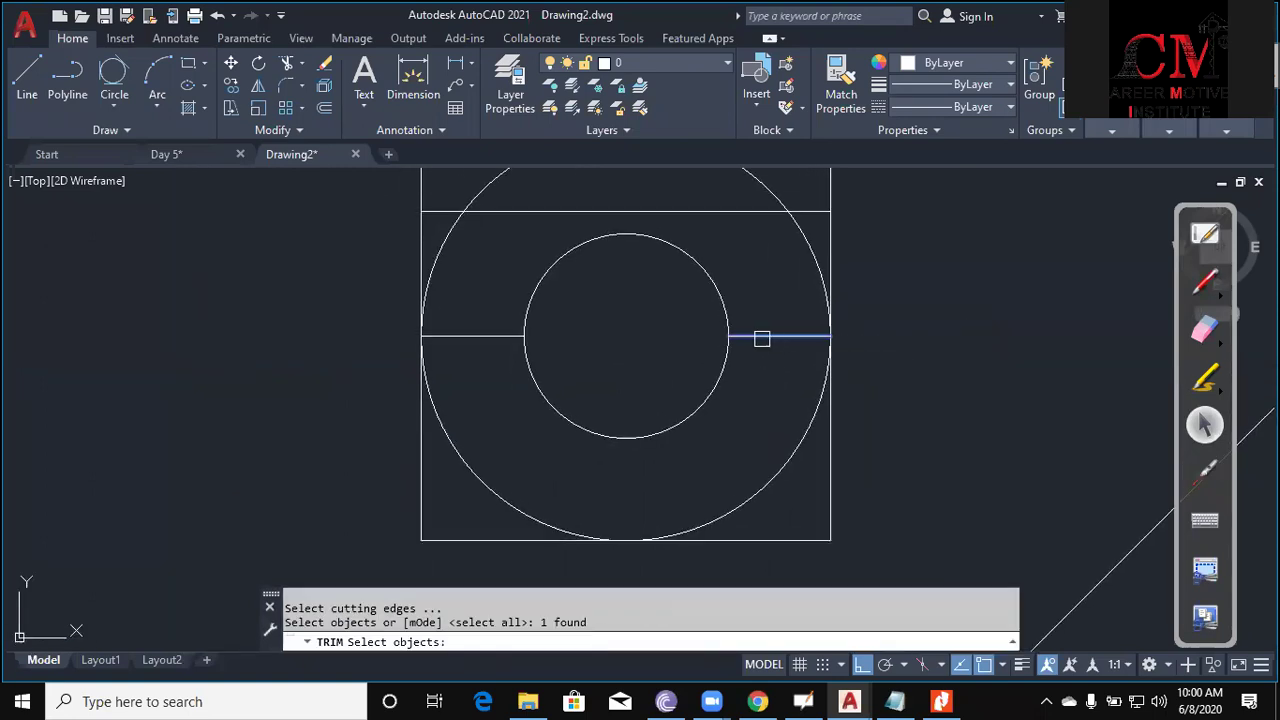
click(489, 333)
key(Return)
click(455, 242)
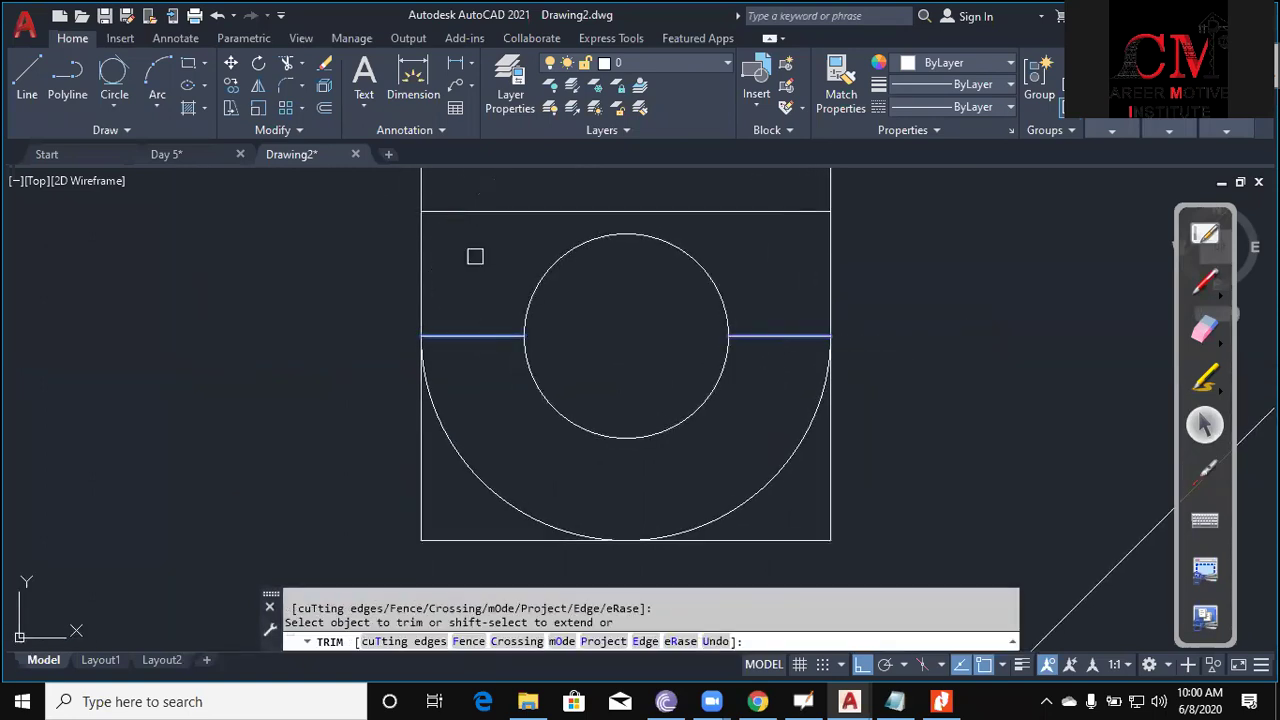
click(545, 275)
scroll(549, 277, down, 2)
scroll(634, 334, down, 1)
key(Escape)
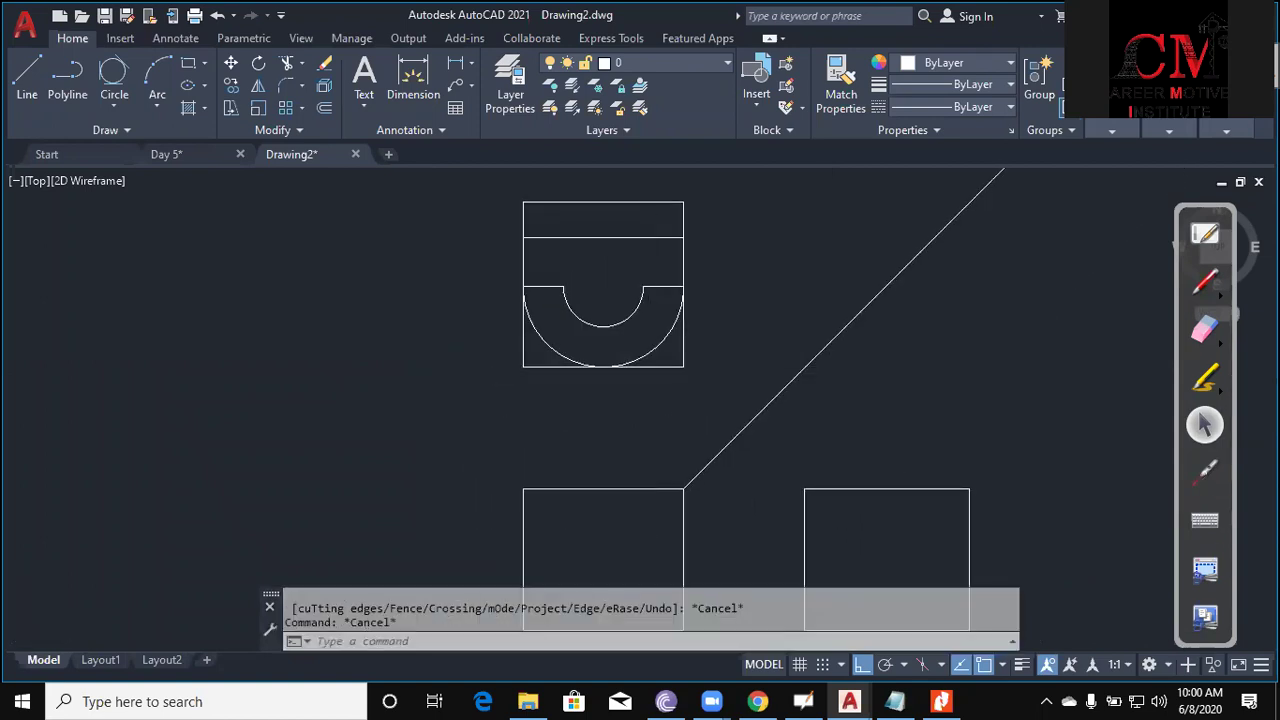
Trim the leftover corner lines beside the arc.
key(Return)
key(Return)
click(671, 362)
click(698, 350)
click(460, 336)
key(Escape)
click(480, 361)
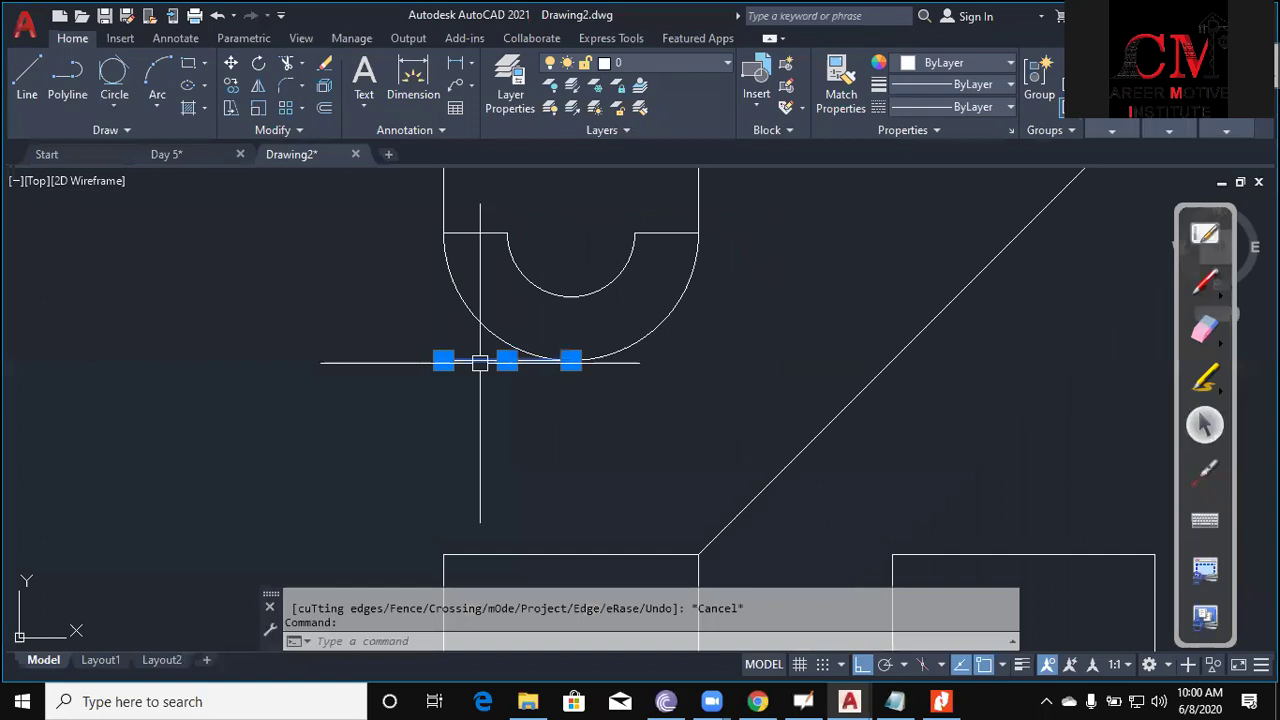
key(Escape)
scroll(480, 363, down, 2)
Draw vertical lines from both ends of the inner arc up to the offset line.
text(l)
key(Return)
scroll(548, 399, up, 2)
click(490, 330)
click(490, 207)
key(Escape)
key(Return)
click(693, 330)
click(690, 207)
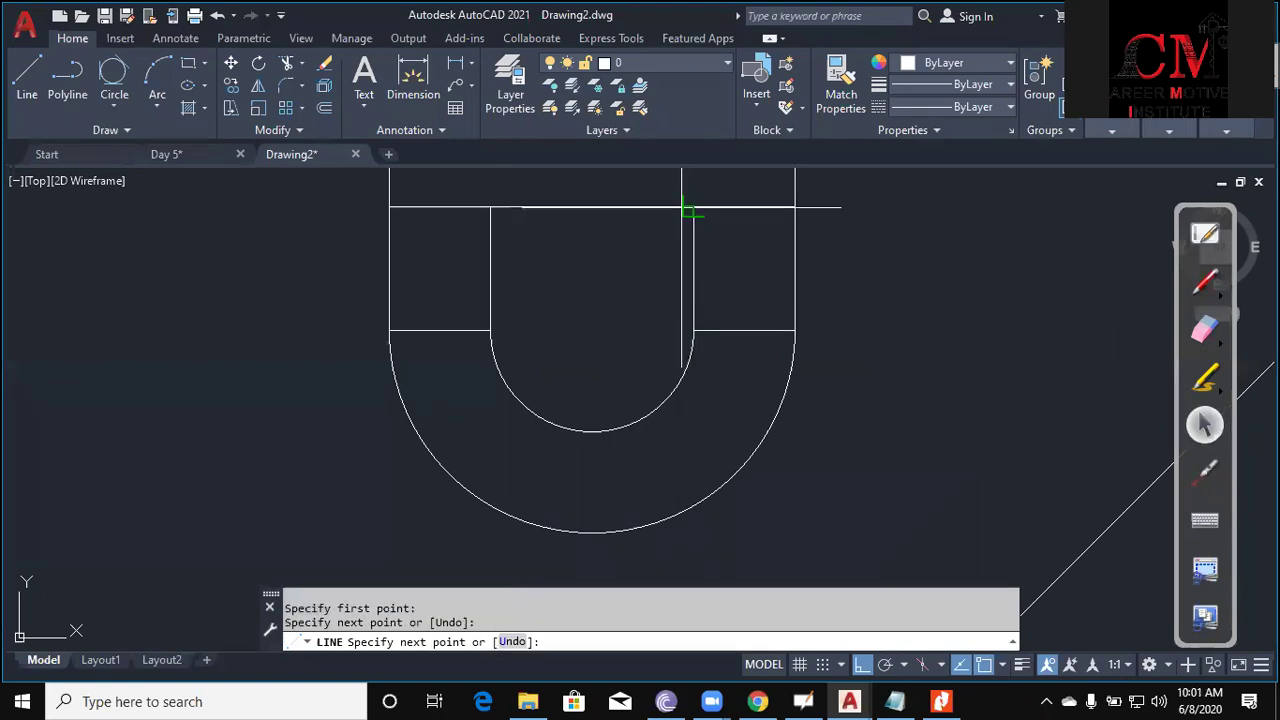
key(Escape)
scroll(757, 383, down, 3)
key(Escape)
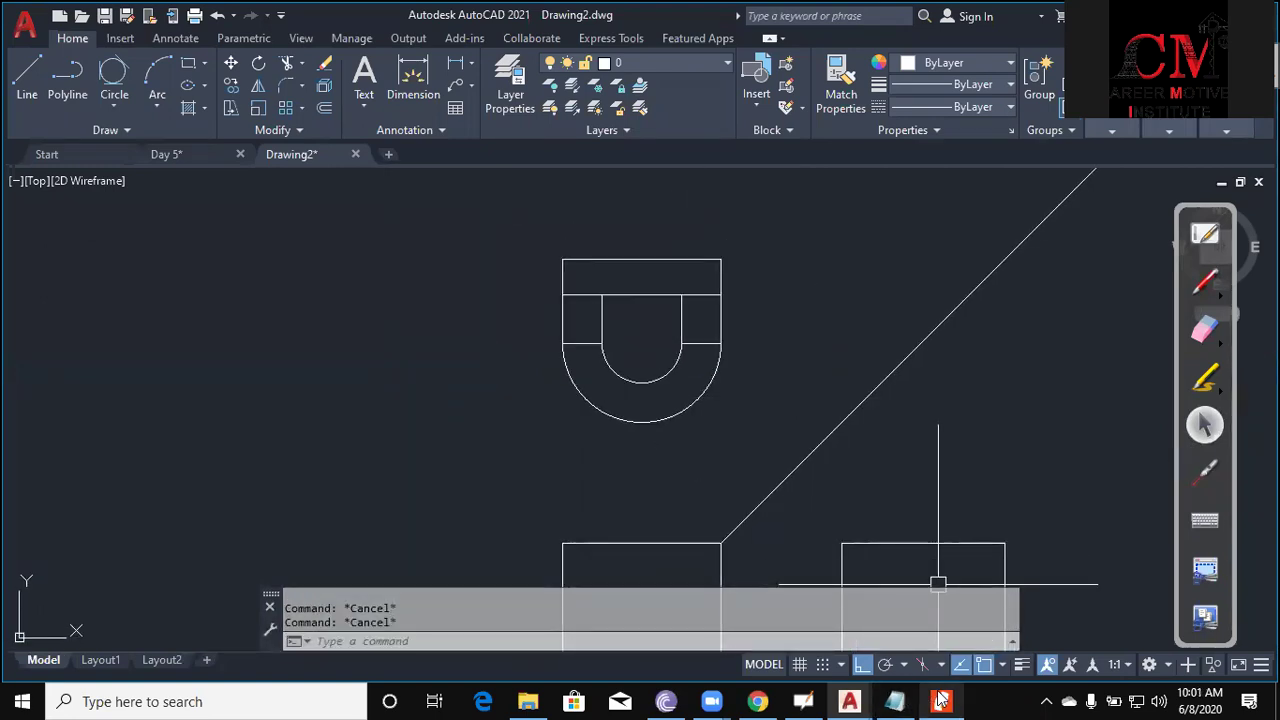
click(940, 701)
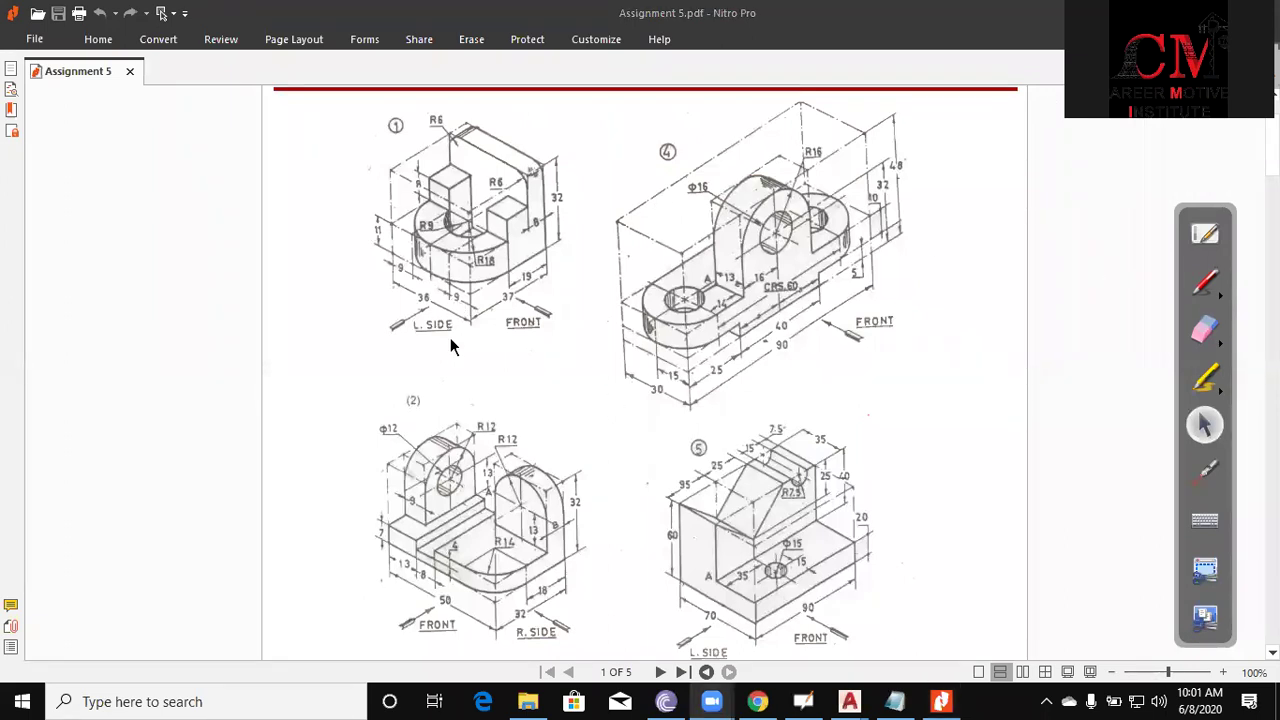
click(1203, 286)
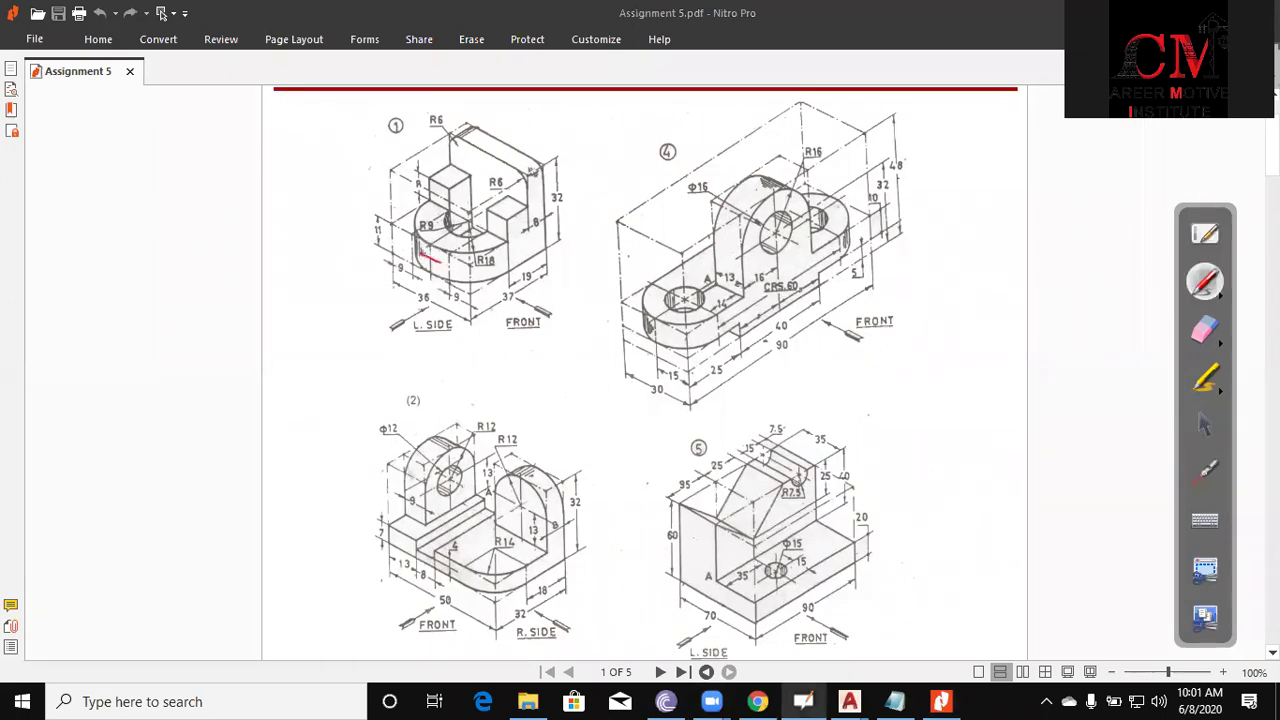
drag(430, 257, 456, 262)
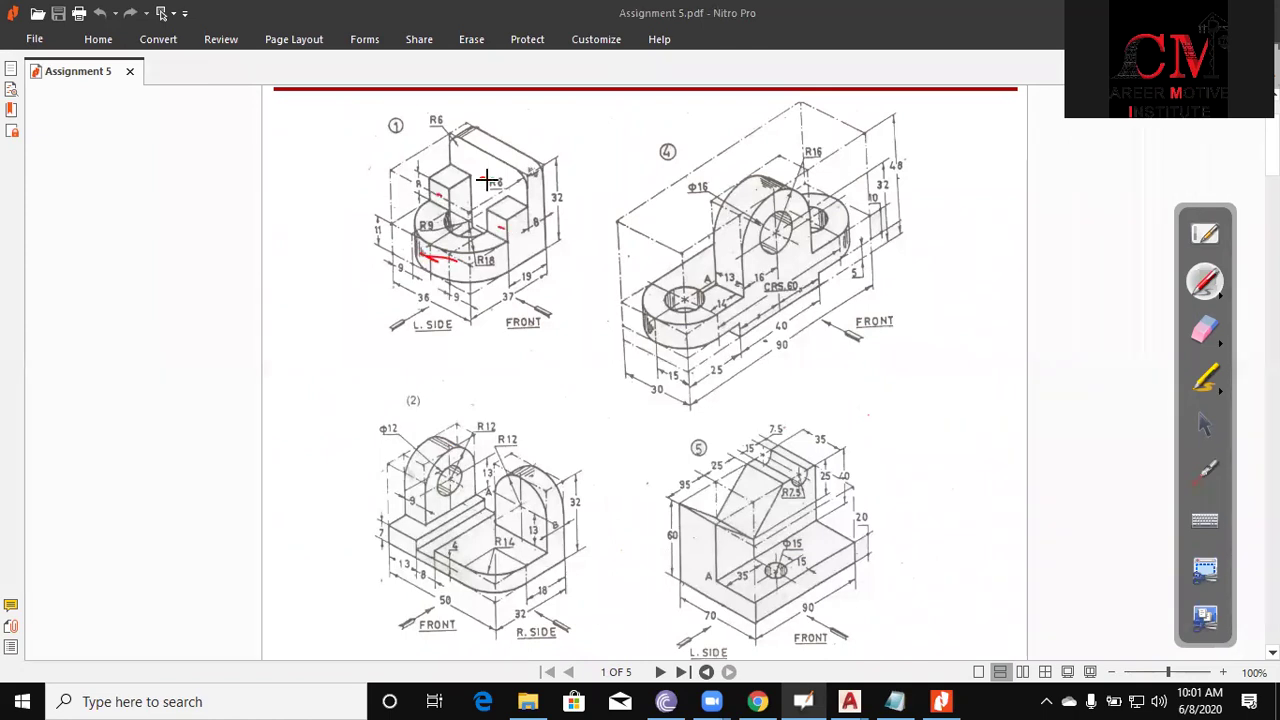
drag(378, 213, 392, 218)
drag(414, 167, 416, 190)
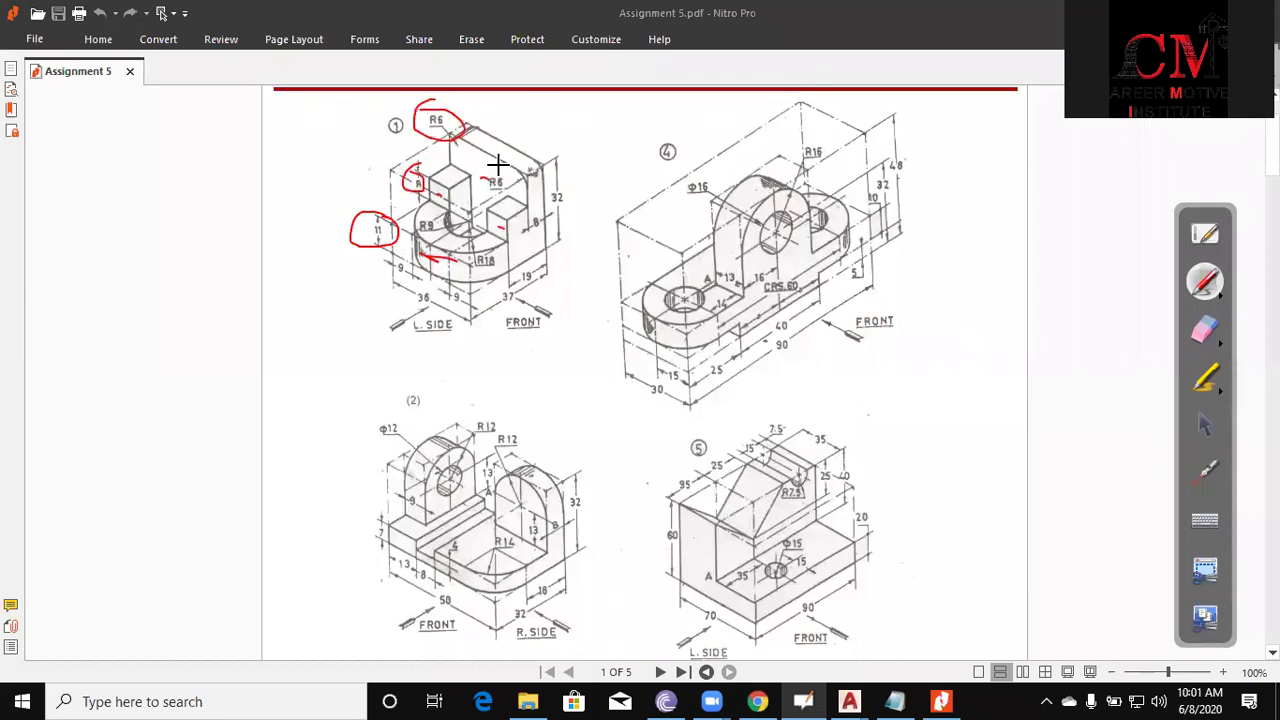
drag(460, 131, 608, 186)
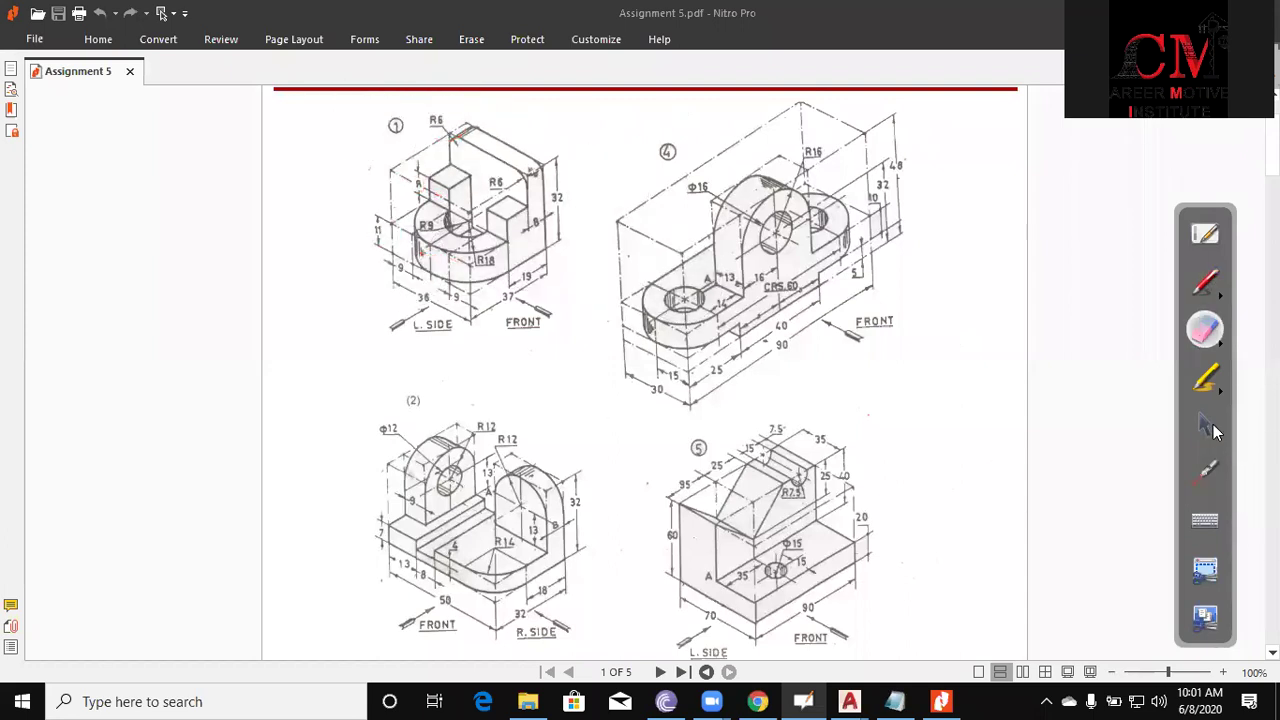
click(1212, 425)
mouse_move(849, 701)
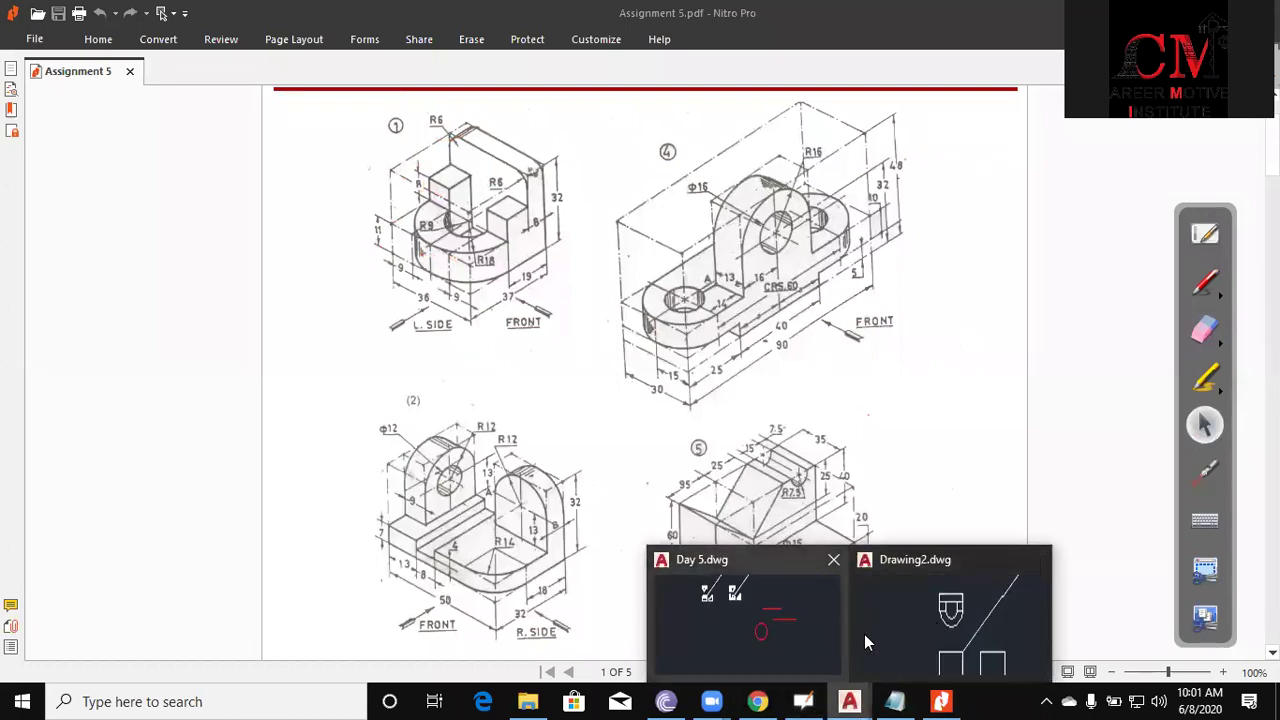
click(922, 617)
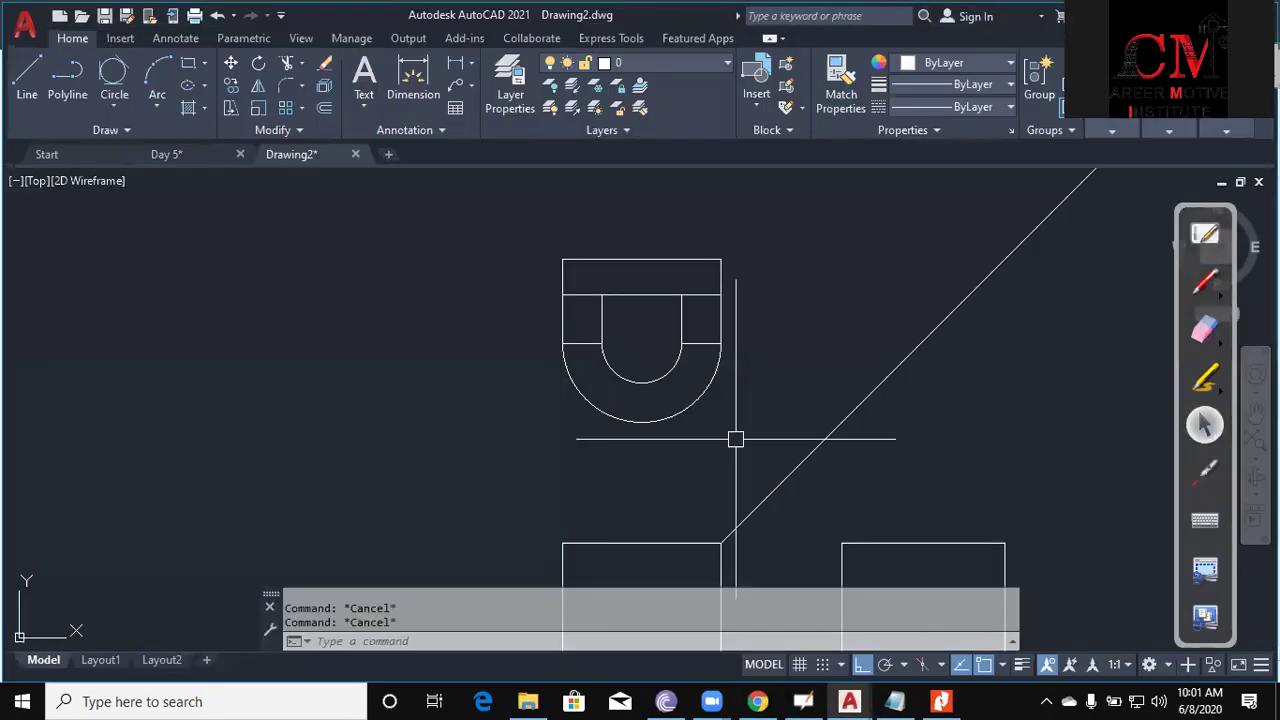
Offset the front view's bottom line 11 units upward.
middle_drag(761, 542, 714, 400)
text(o)
key(Return)
text(11)
key(Return)
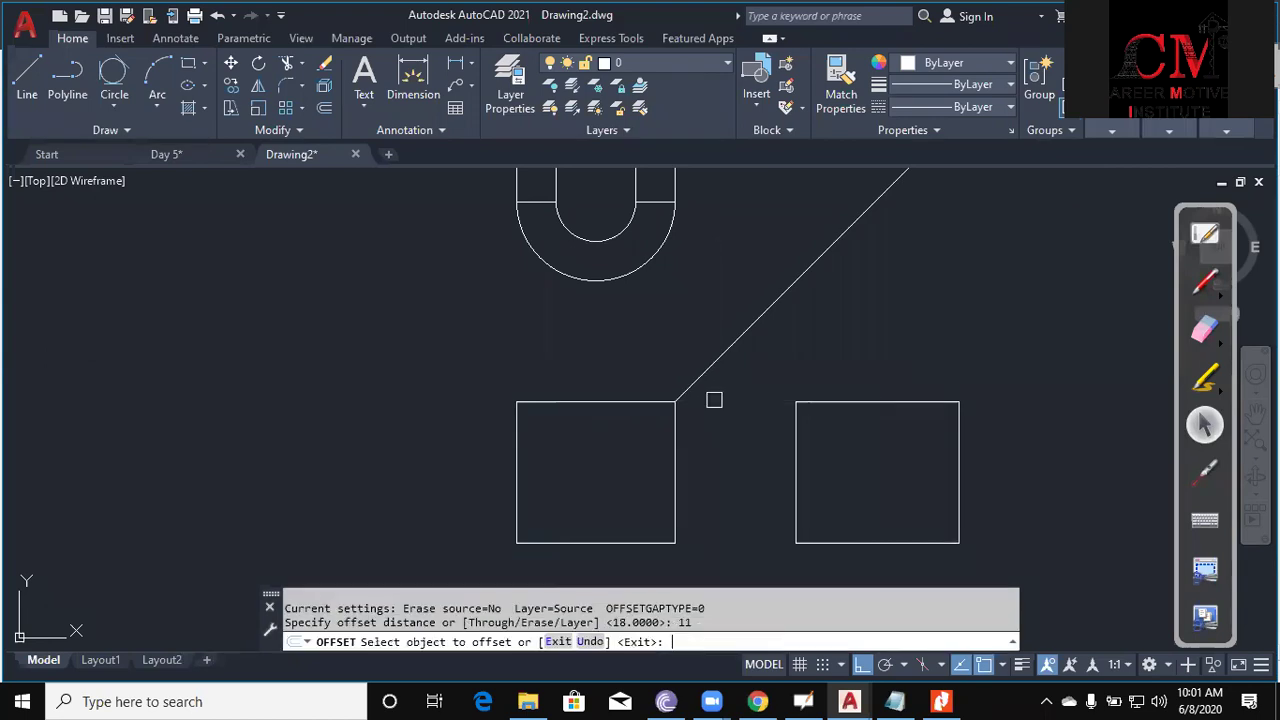
middle_drag(569, 535, 611, 460)
click(614, 466)
click(614, 431)
scroll(614, 431, up, 2)
key(Escape)
key(Escape)
key(Escape)
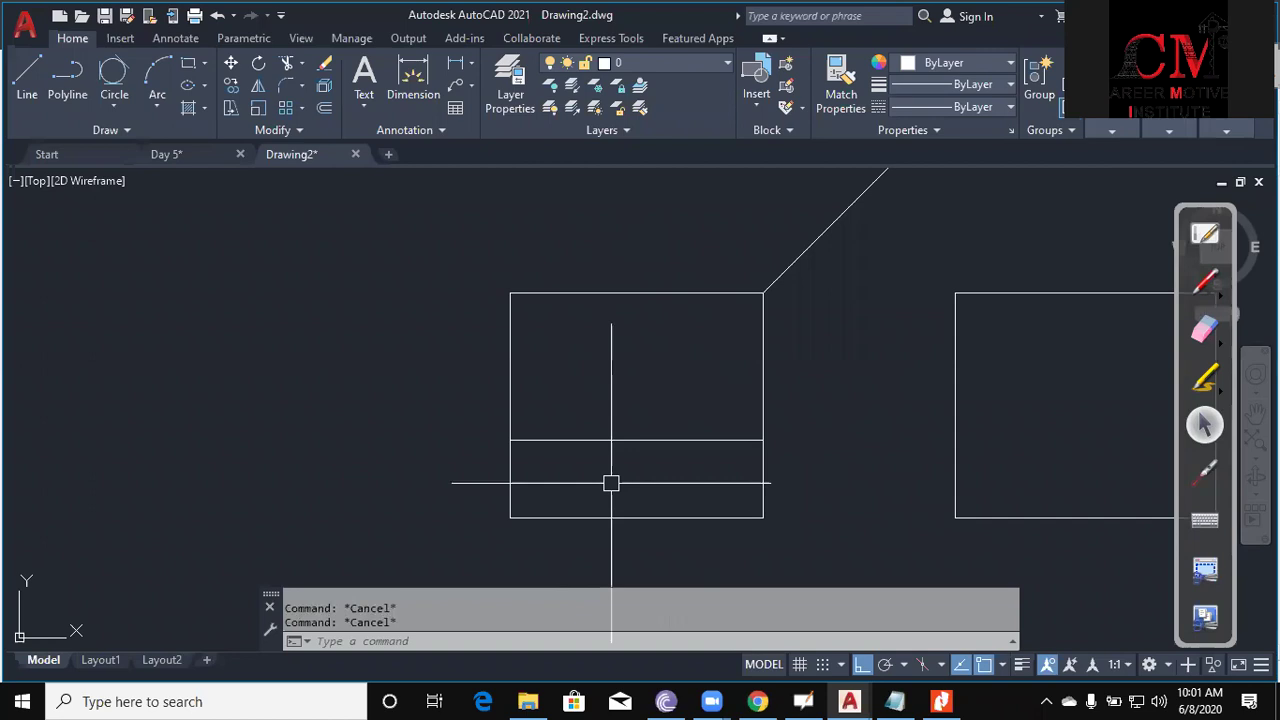
Draw vertical construction lines through the inner circle's quadrants.
text(xl)
key(Return)
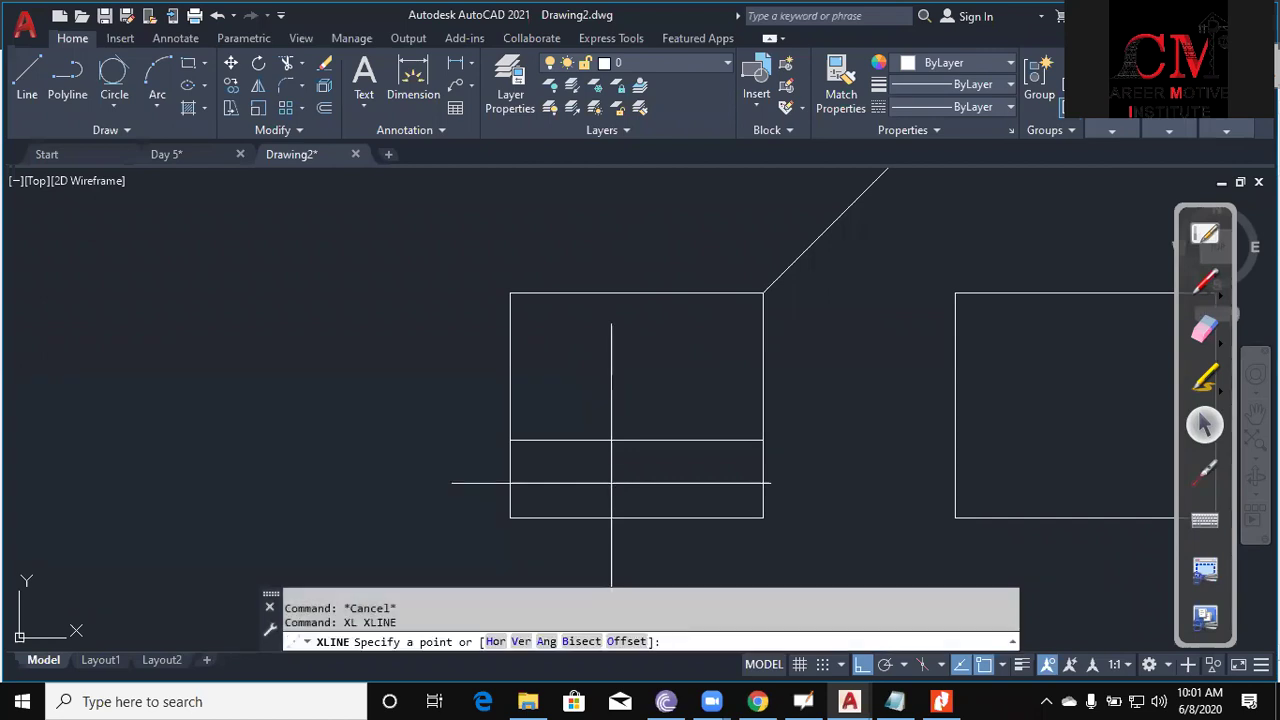
text(v)
key(Return)
scroll(611, 483, down, 2)
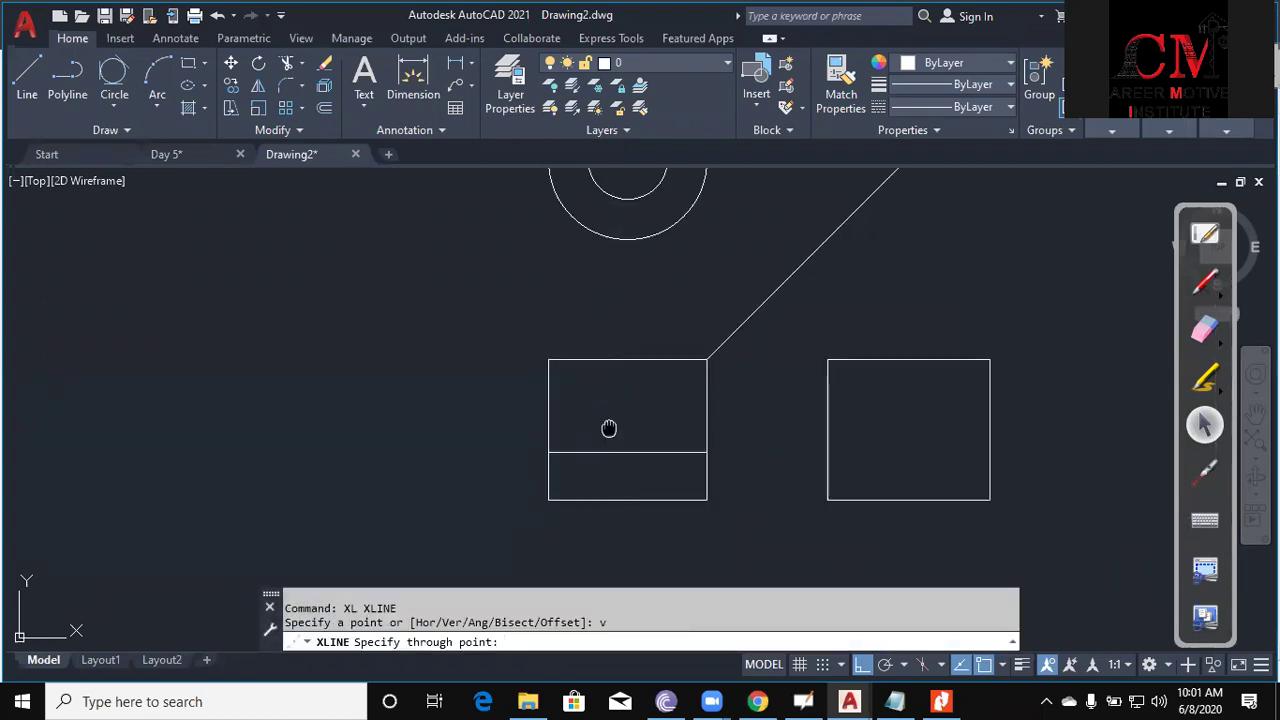
middle_drag(609, 428, 609, 488)
click(586, 243)
click(666, 245)
mouse_move(698, 375)
middle_down()
mouse_move(684, 316)
mouse_move(734, 213)
middle_up()
key(Escape)
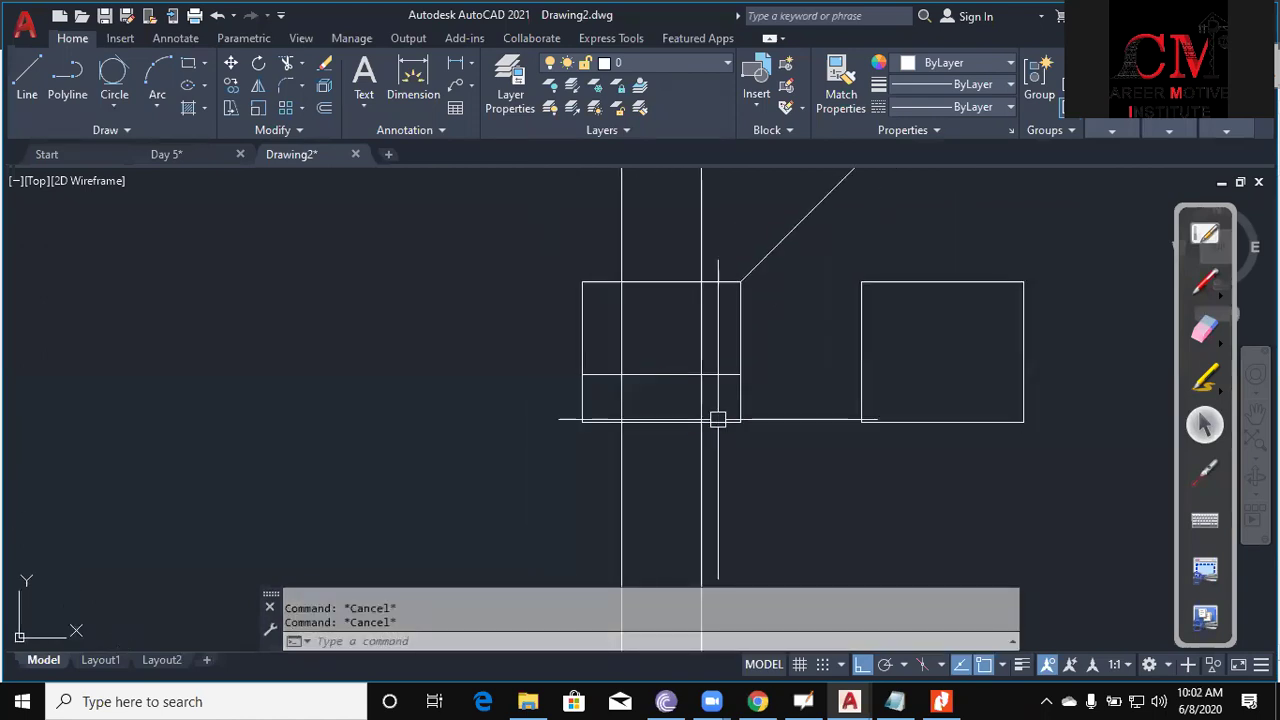
Offset the front view's horizontal line 9 units upward.
text(o)
key(Return)
text(9)
key(Return)
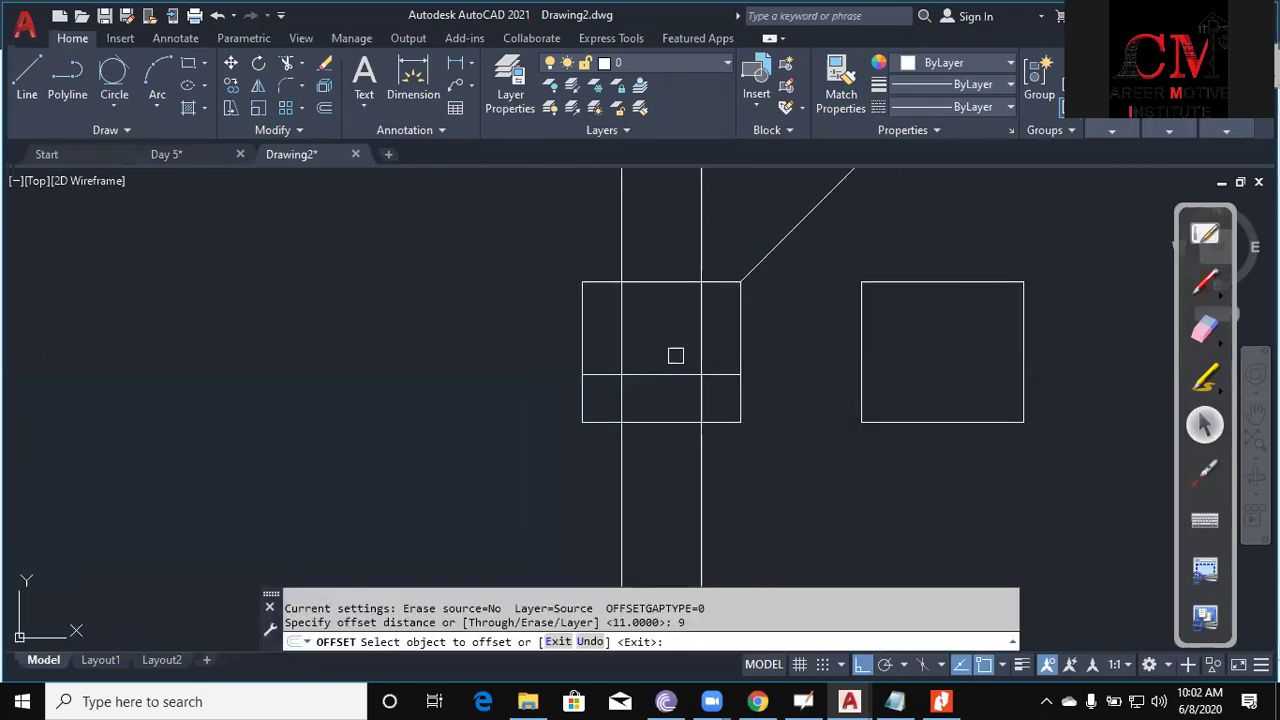
click(651, 376)
click(660, 350)
key(Escape)
Begin a trim with the vertical lines as cutting edges, then abandon it.
key(Escape)
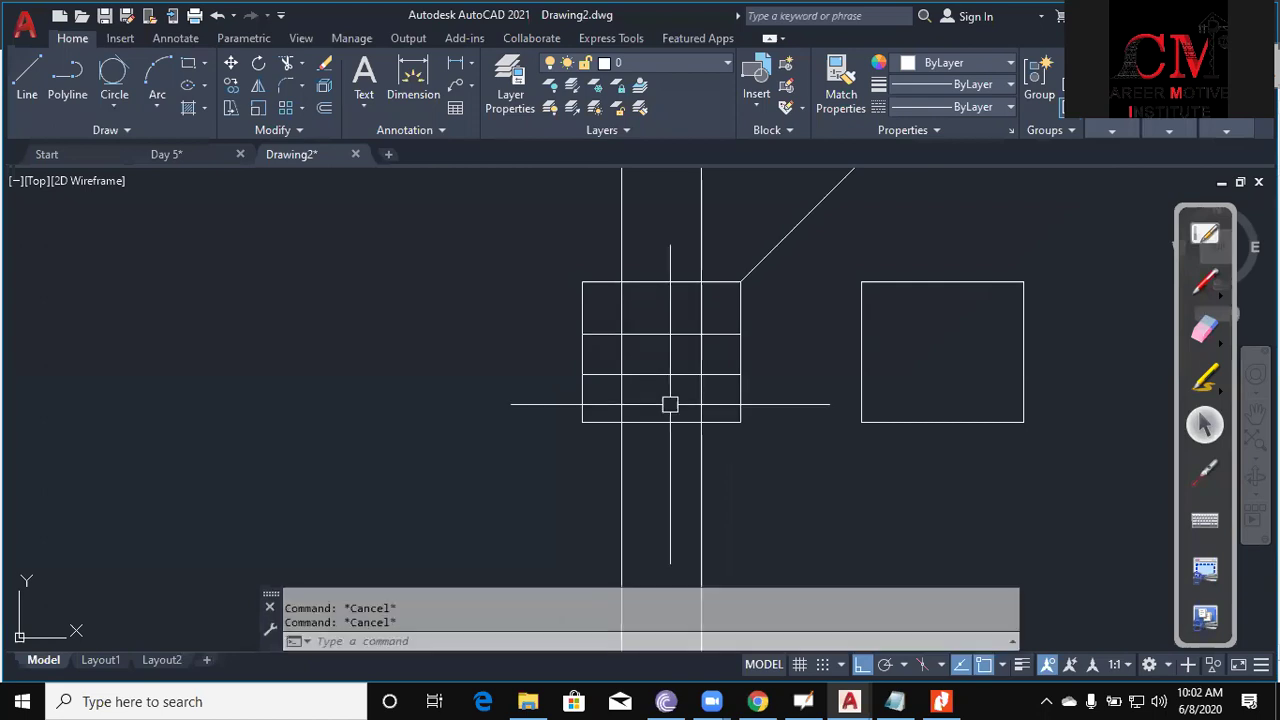
text(tr)
key(Return)
click(624, 356)
click(697, 352)
key(Return)
key(Escape)
Trim the excess construction lines against the horizontal lines to form the two steps.
key(Return)
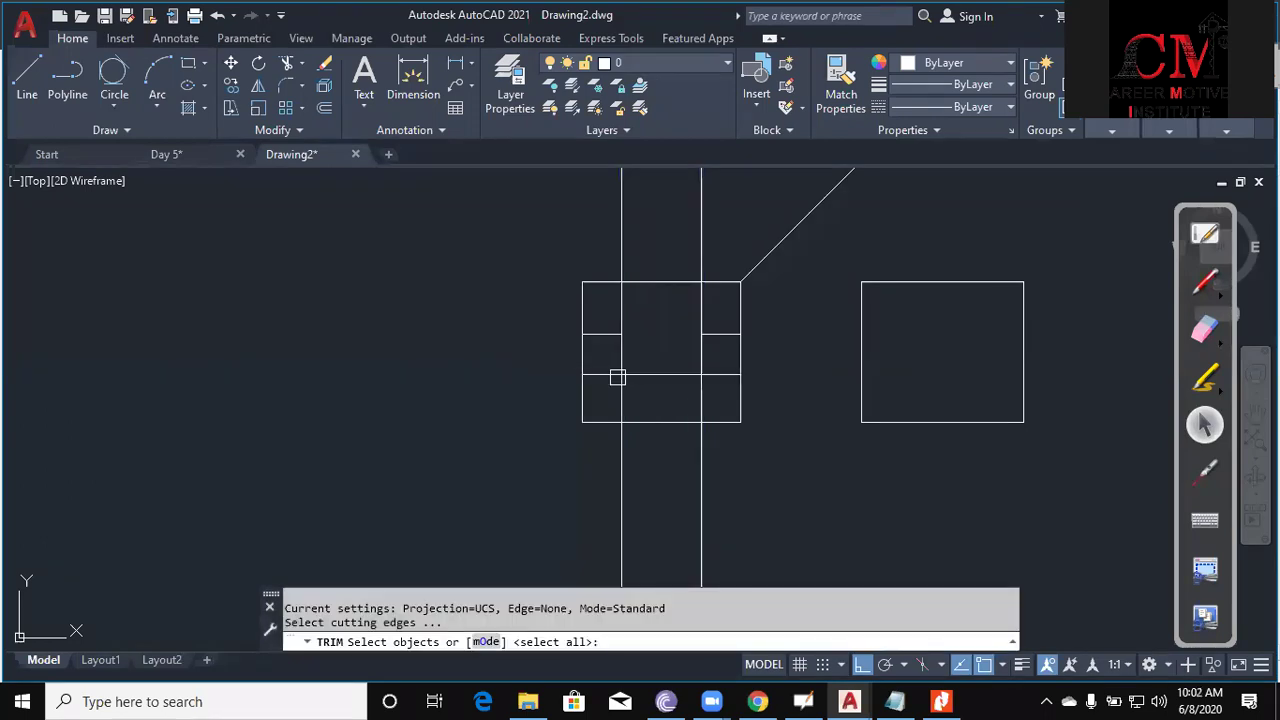
click(654, 374)
click(615, 333)
click(712, 336)
key(Return)
click(630, 309)
click(612, 445)
click(622, 458)
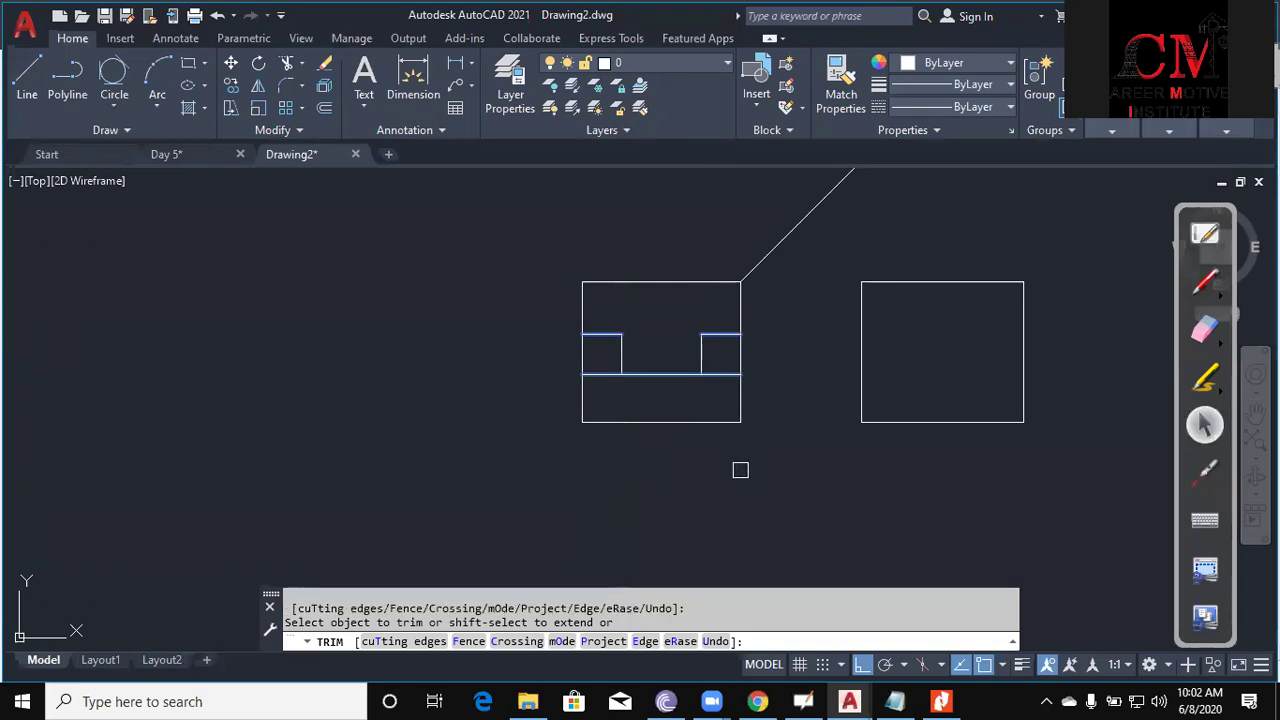
key(Escape)
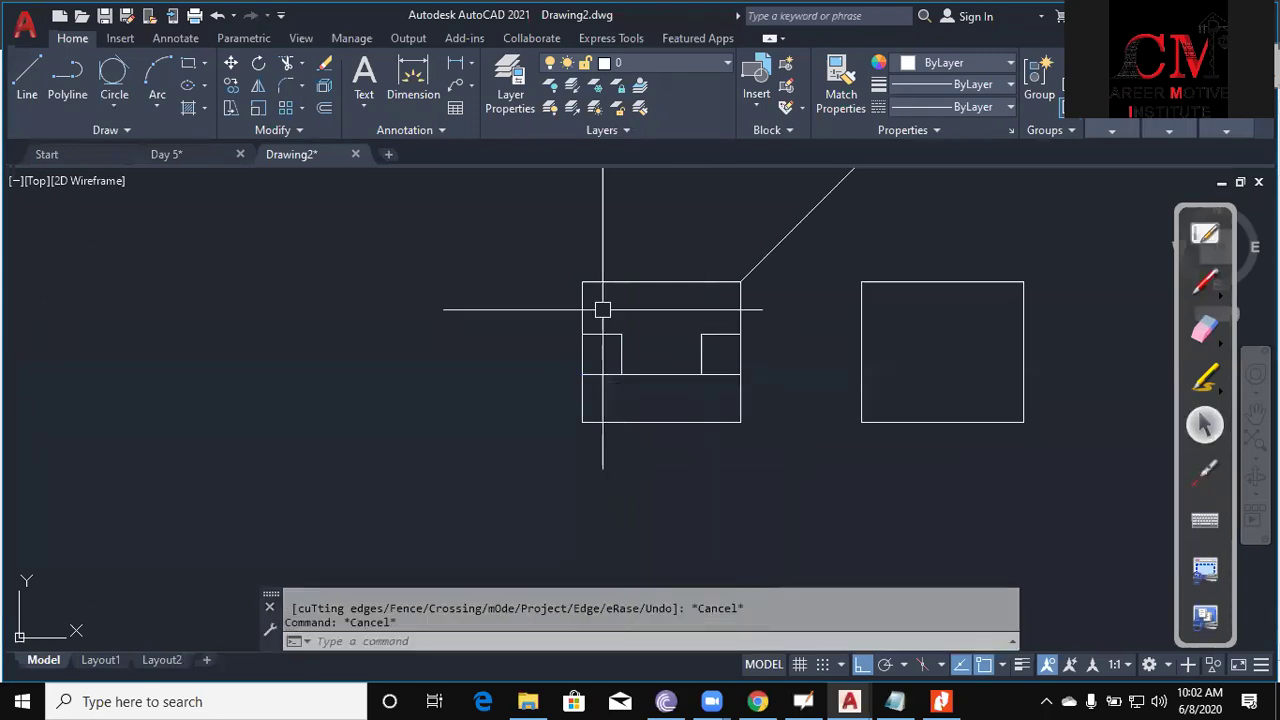
Draw radius-6 tangent circles (CIRCLE Ttr) at the front view's left and right upper corners.
middle_drag(637, 355, 608, 420)
key(Escape)
text(c)
key(Return)
text(t)
key(Return)
click(552, 369)
click(549, 370)
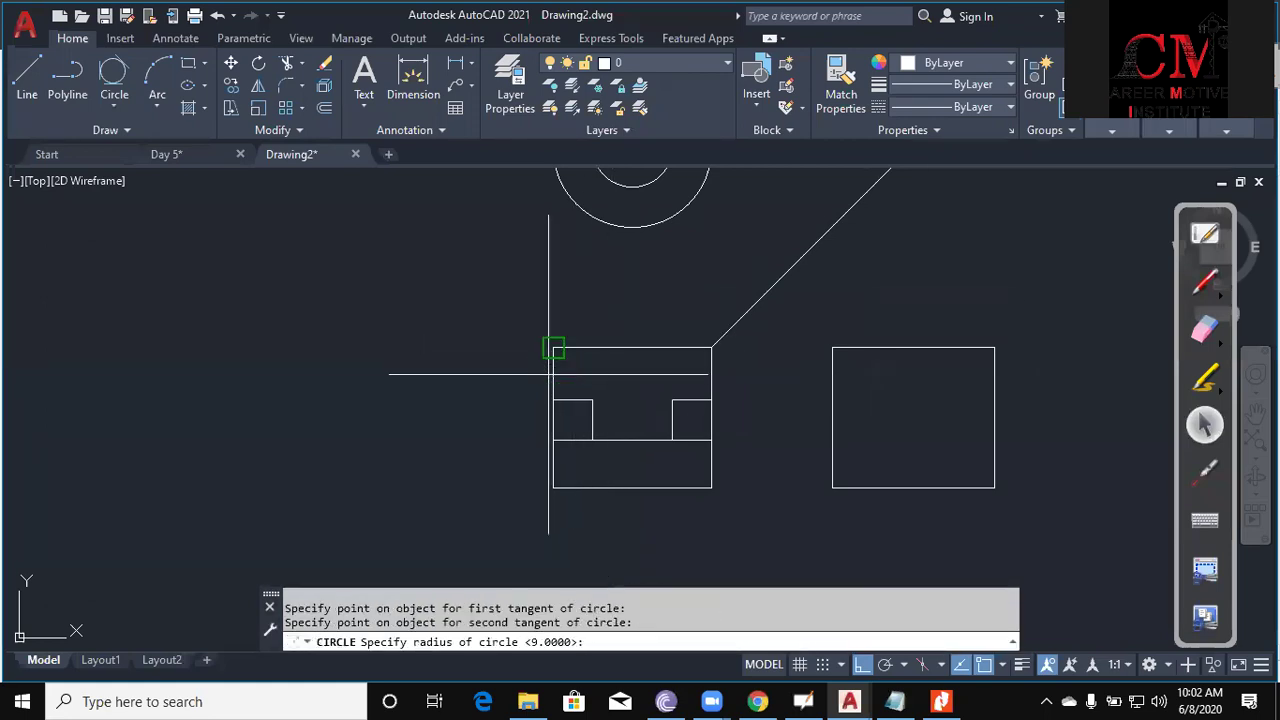
key(Return)
key(Escape)
key(Escape)
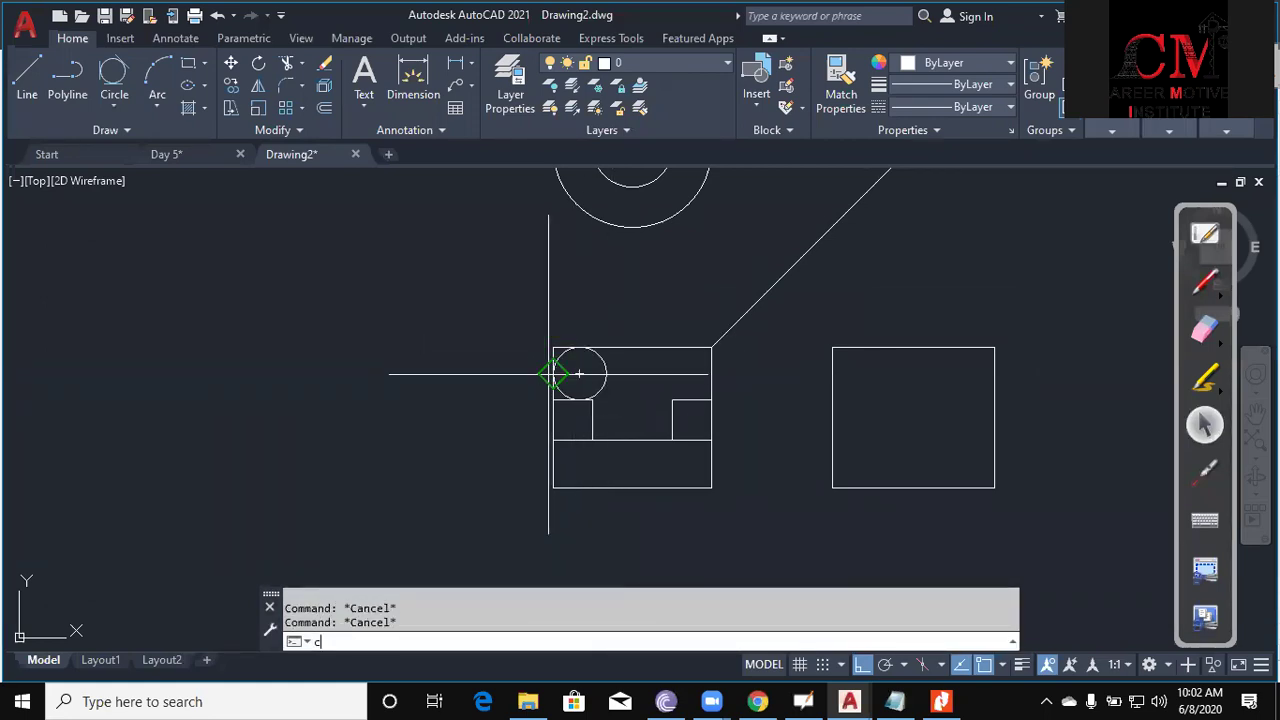
key(Return)
text(t)
key(Return)
click(707, 355)
click(710, 364)
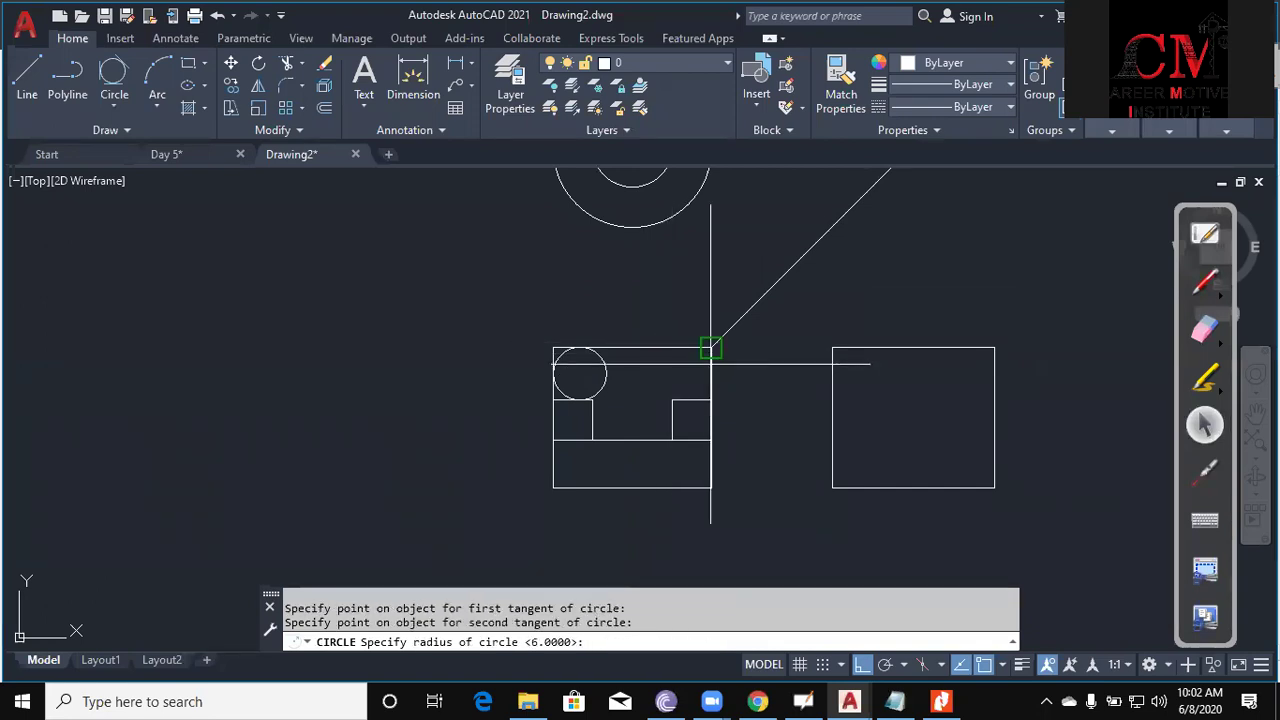
key(Return)
key(Escape)
Trim the excess arcs and corner lines to finish both corners, then bring up the Assignment 5 PDF.
key(Return)
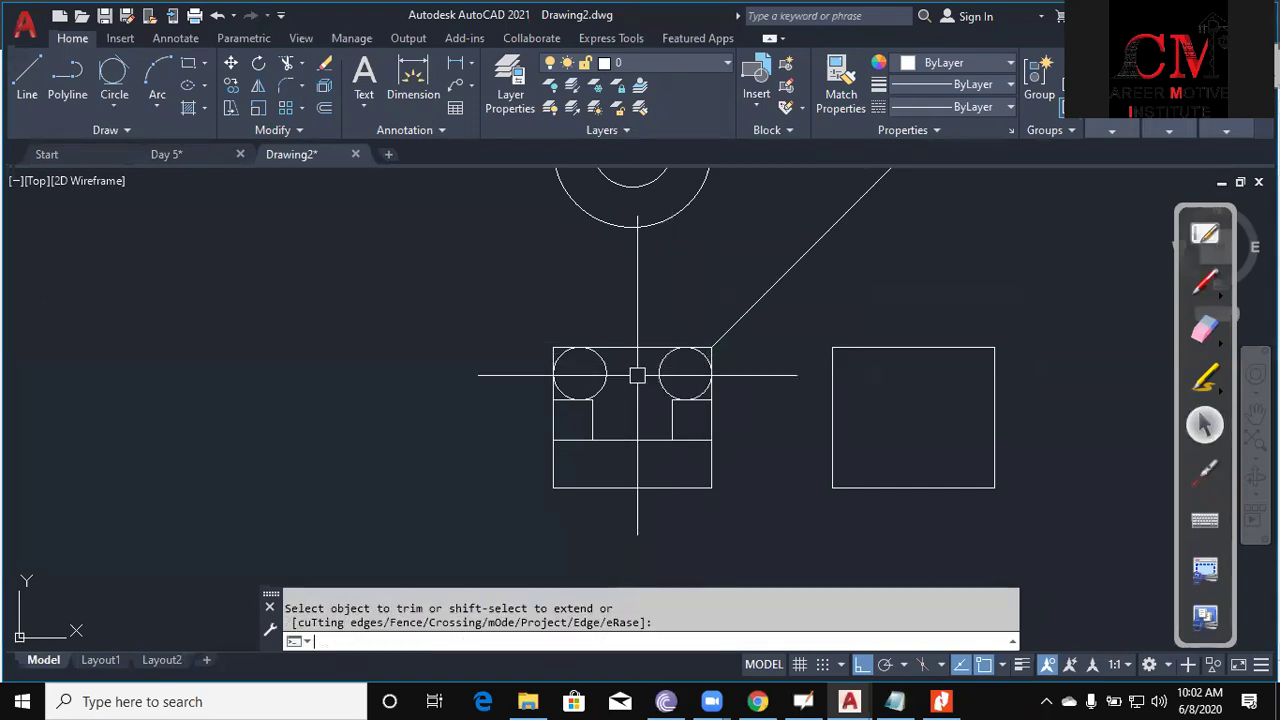
click(655, 374)
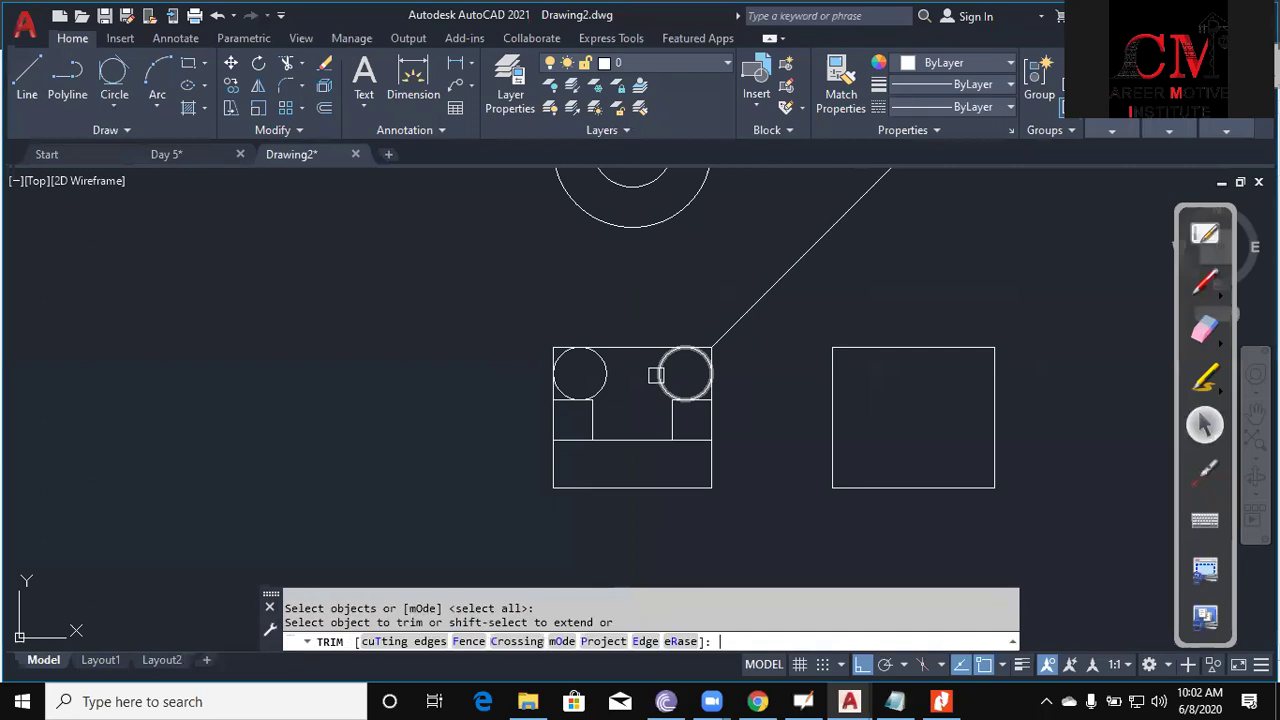
click(674, 395)
scroll(674, 395, up, 2)
click(766, 265)
click(776, 266)
click(760, 266)
click(746, 274)
click(590, 328)
scroll(493, 350, up, 2)
scroll(560, 335, down, 3)
scroll(585, 349, up, 3)
click(580, 294)
key(Escape)
scroll(543, 309, down, 2)
scroll(441, 366, down, 3)
scroll(669, 411, up, 1)
scroll(670, 409, down, 2)
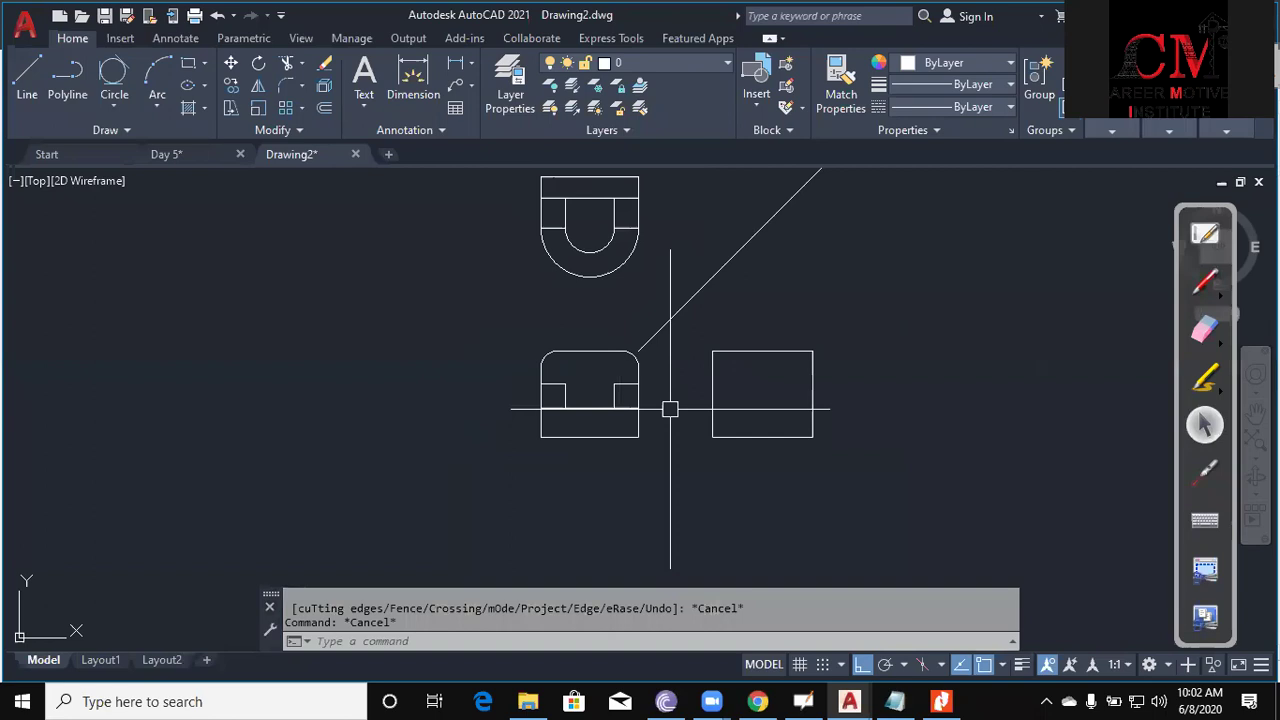
click(940, 701)
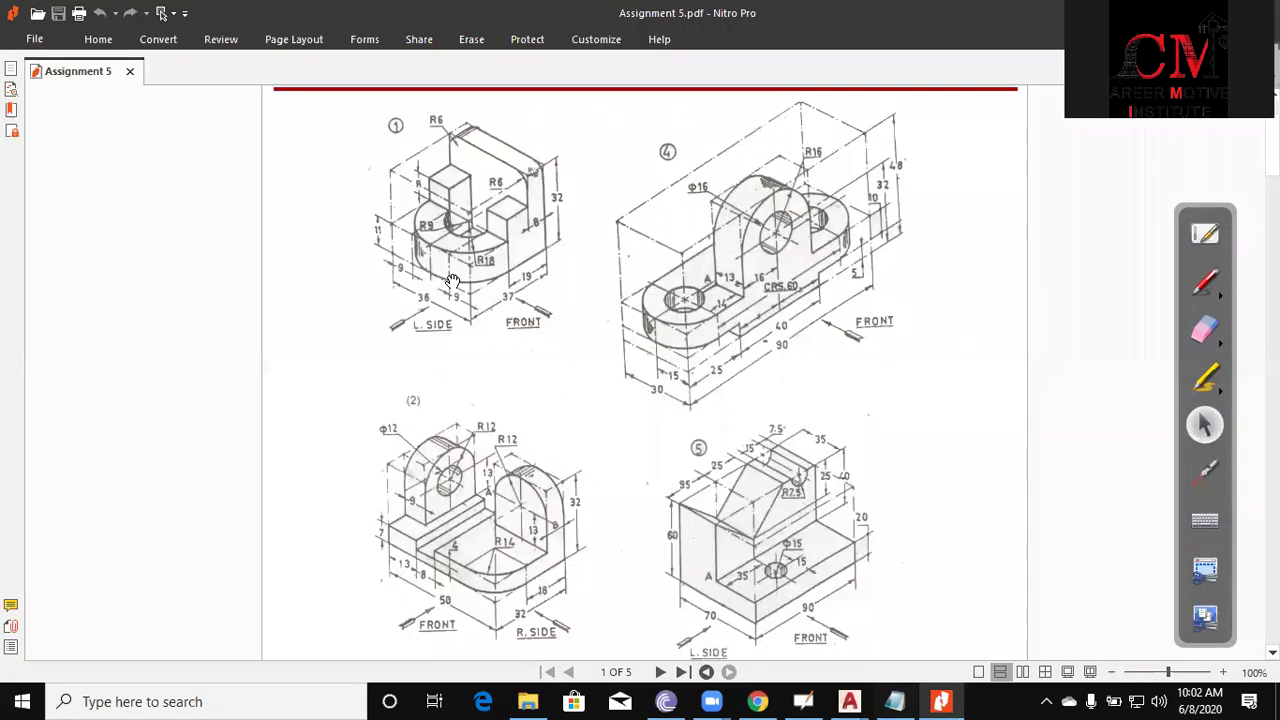
Back in AutoCAD, draw a horizontal XLINE through the front view's step corner.
click(940, 701)
key(Escape)
text(xl)
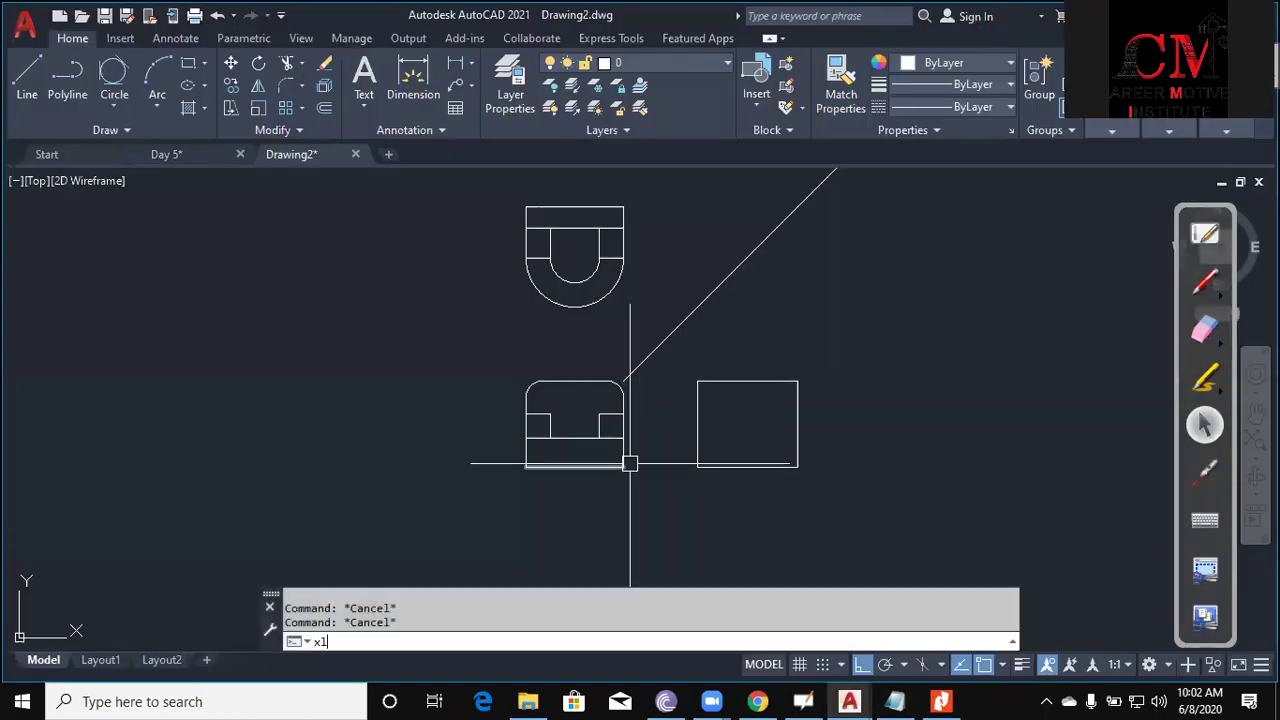
key(Return)
text(h)
key(Return)
scroll(631, 462, up, 4)
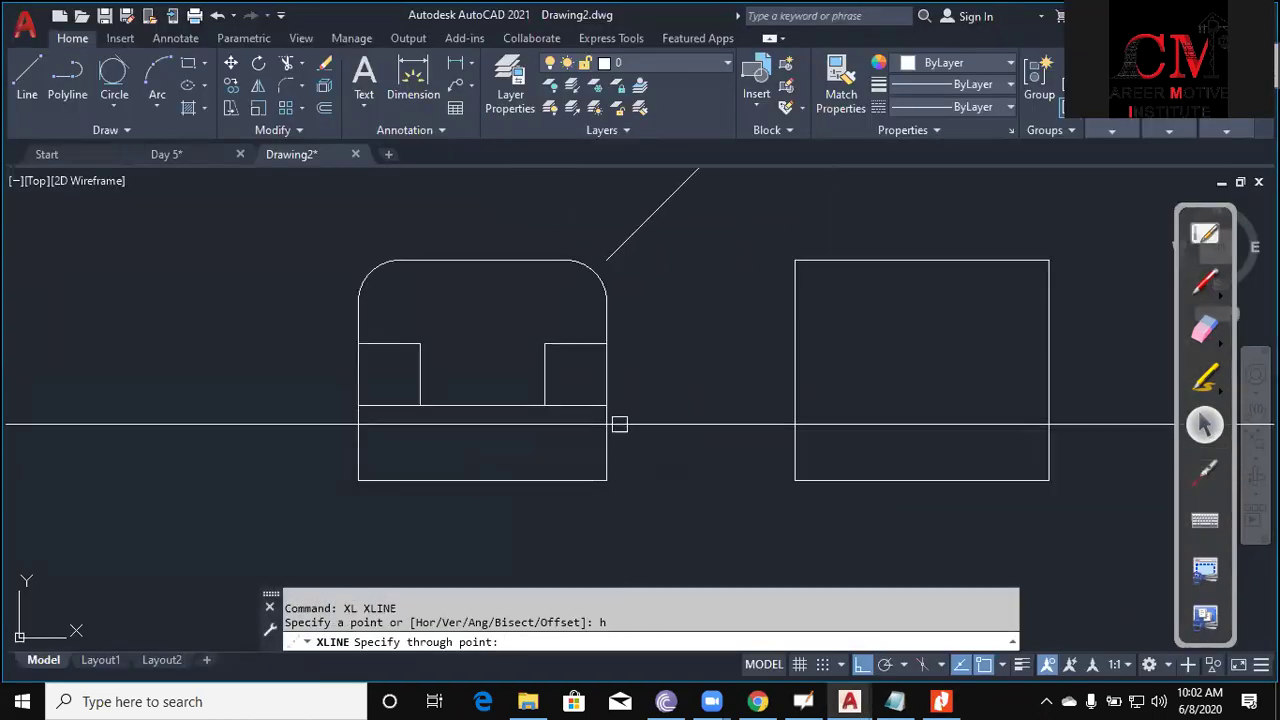
click(607, 405)
scroll(607, 405, down, 2)
key(Escape)
Trim the new horizontal line using the side view's edges as cutting edges.
text(t)
key(Return)
click(886, 365)
click(651, 355)
key(Return)
click(640, 366)
key(Escape)
key(Escape)
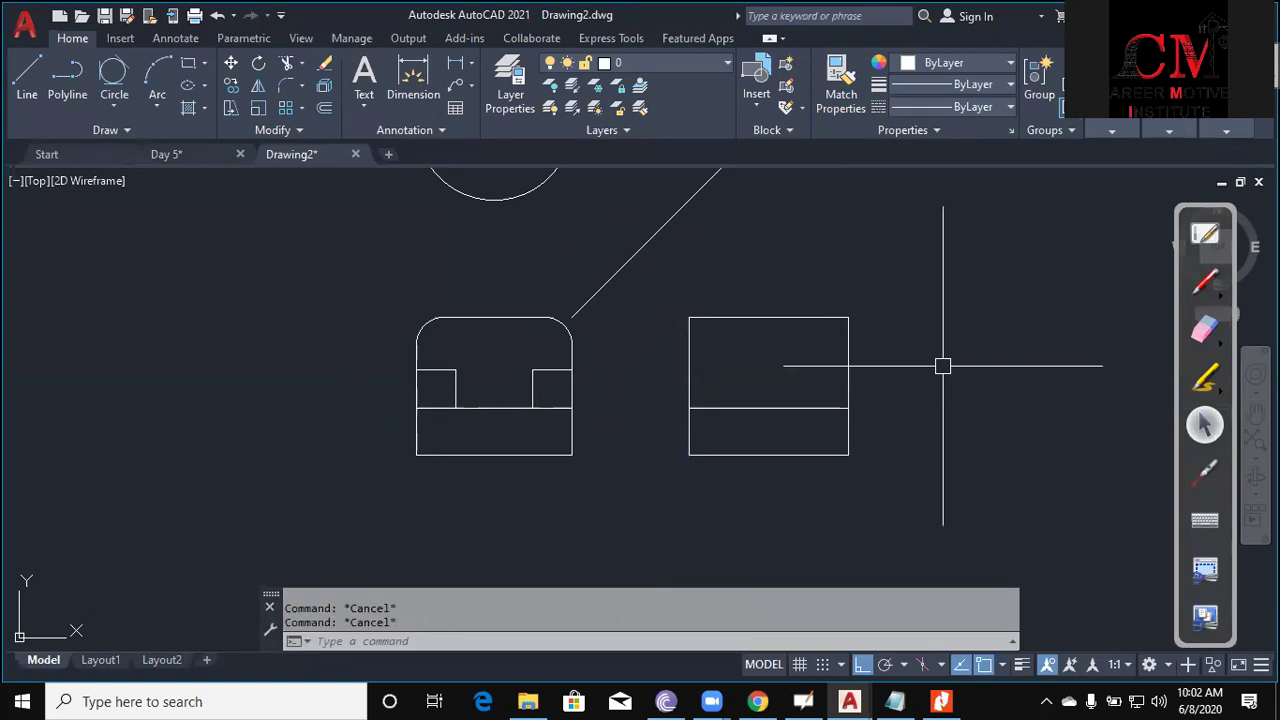
Project a horizontal XLINE from the top view and set up a vertical construction line.
middle_drag(943, 366, 936, 481)
text(x)
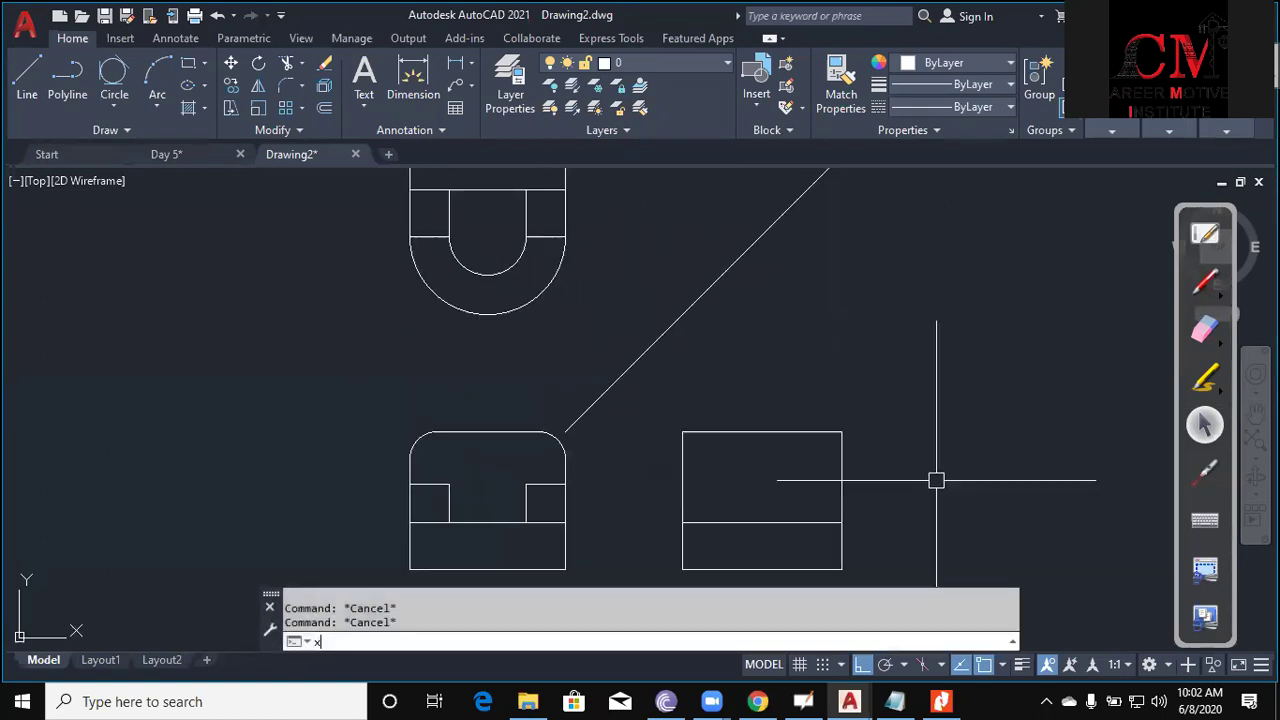
text(l)
key(Return)
text(h)
key(Return)
middle_drag(586, 197, 757, 280)
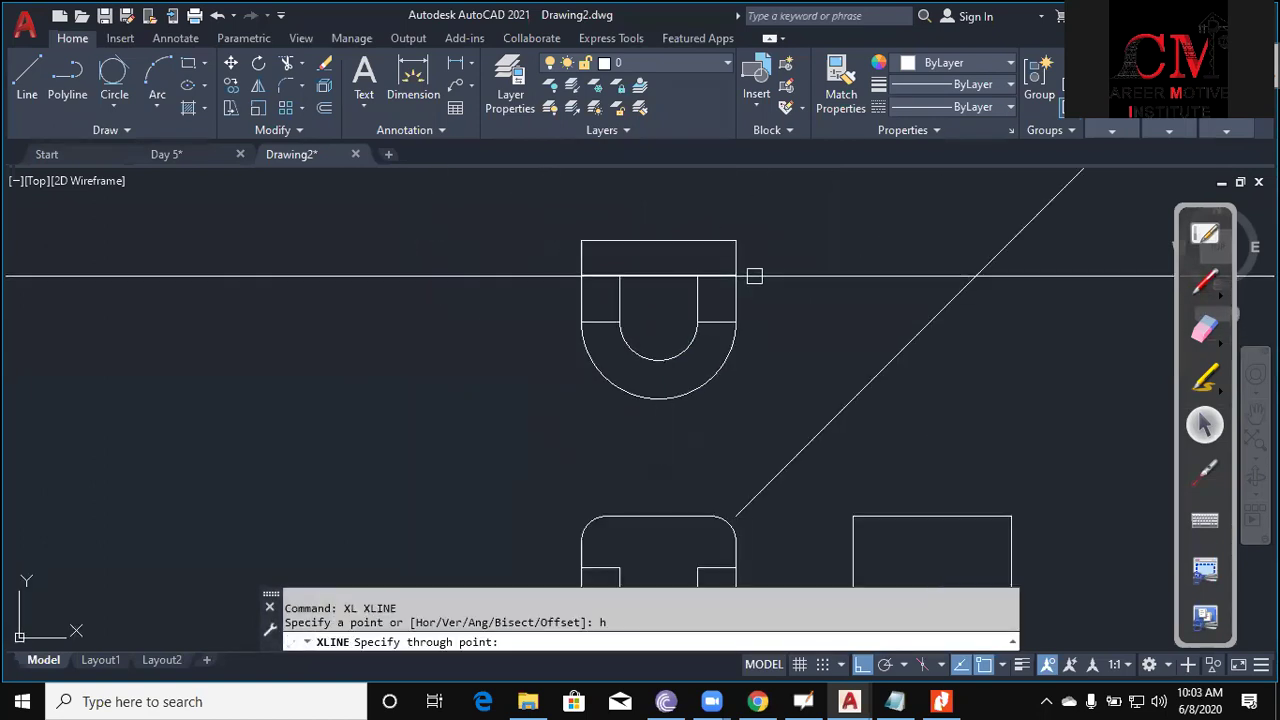
click(754, 276)
scroll(754, 276, down, 4)
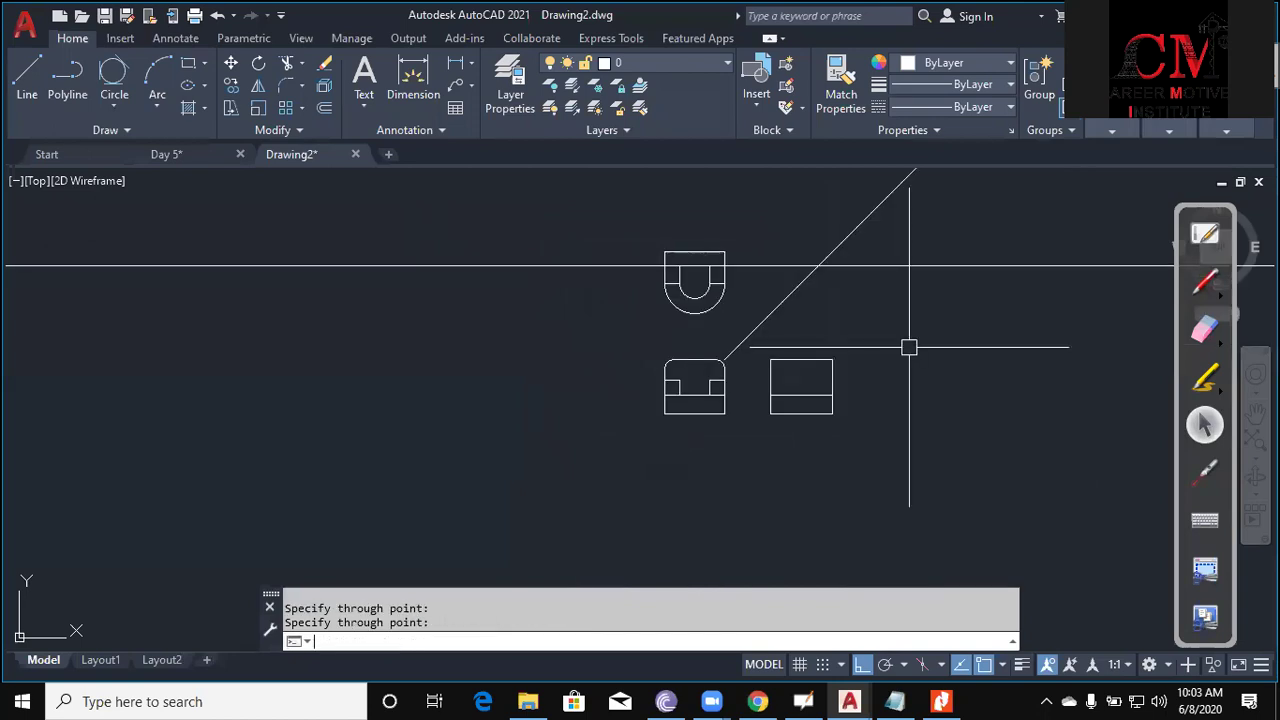
key(Escape)
text(v)
key(Return)
key(Escape)
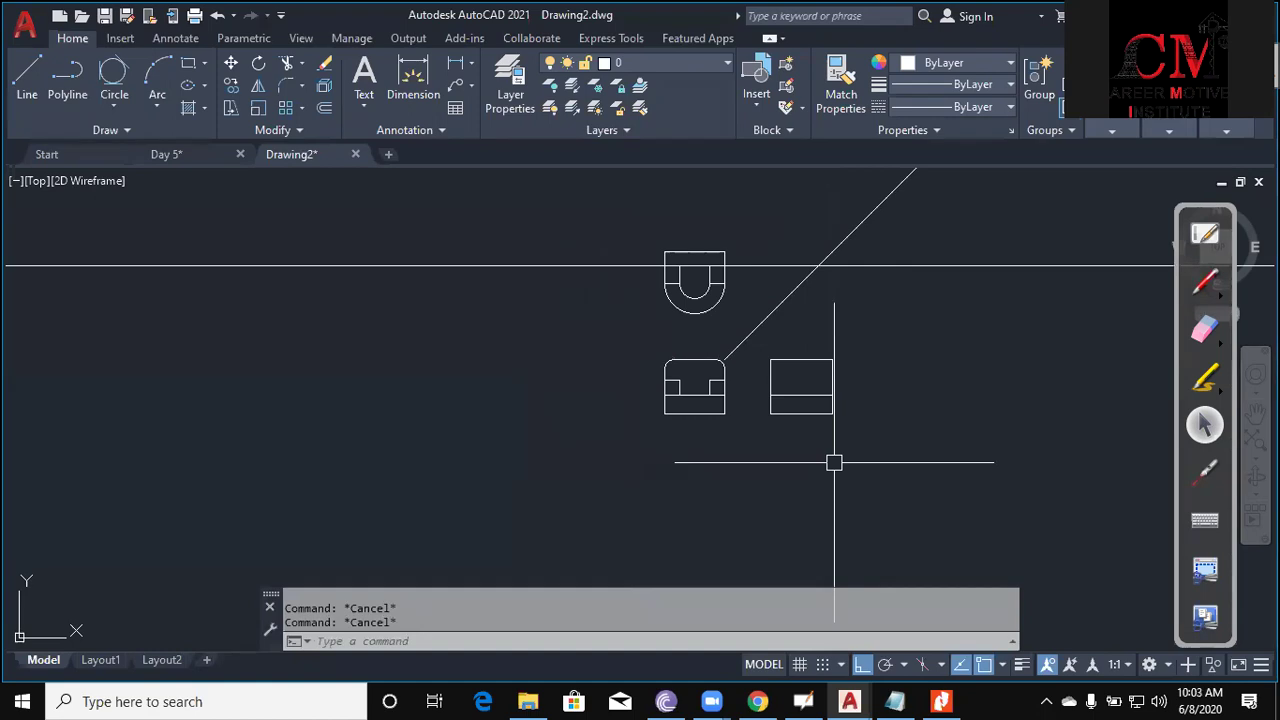
text(xl)
key(Return)
text(v)
key(Return)
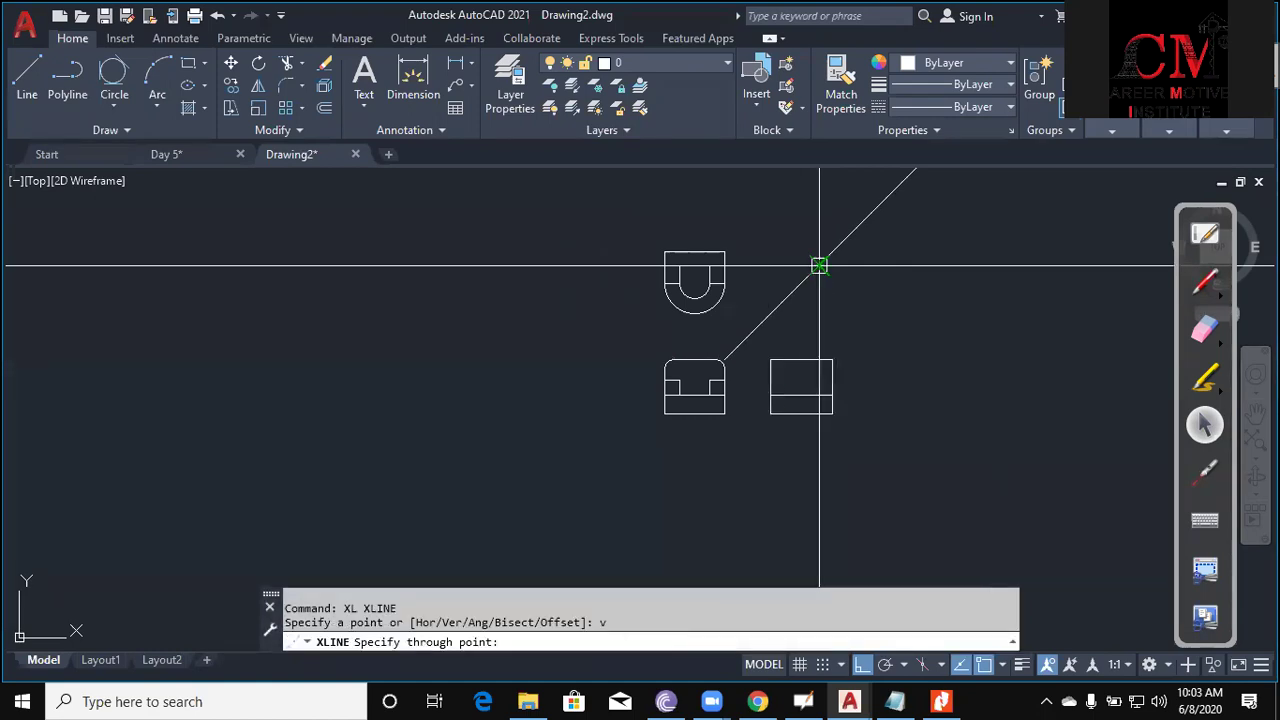
scroll(834, 406, up, 4)
key(Escape)
Trim the vertical line between the side view's top edge and middle line.
text(tr)
key(Return)
click(764, 305)
click(753, 393)
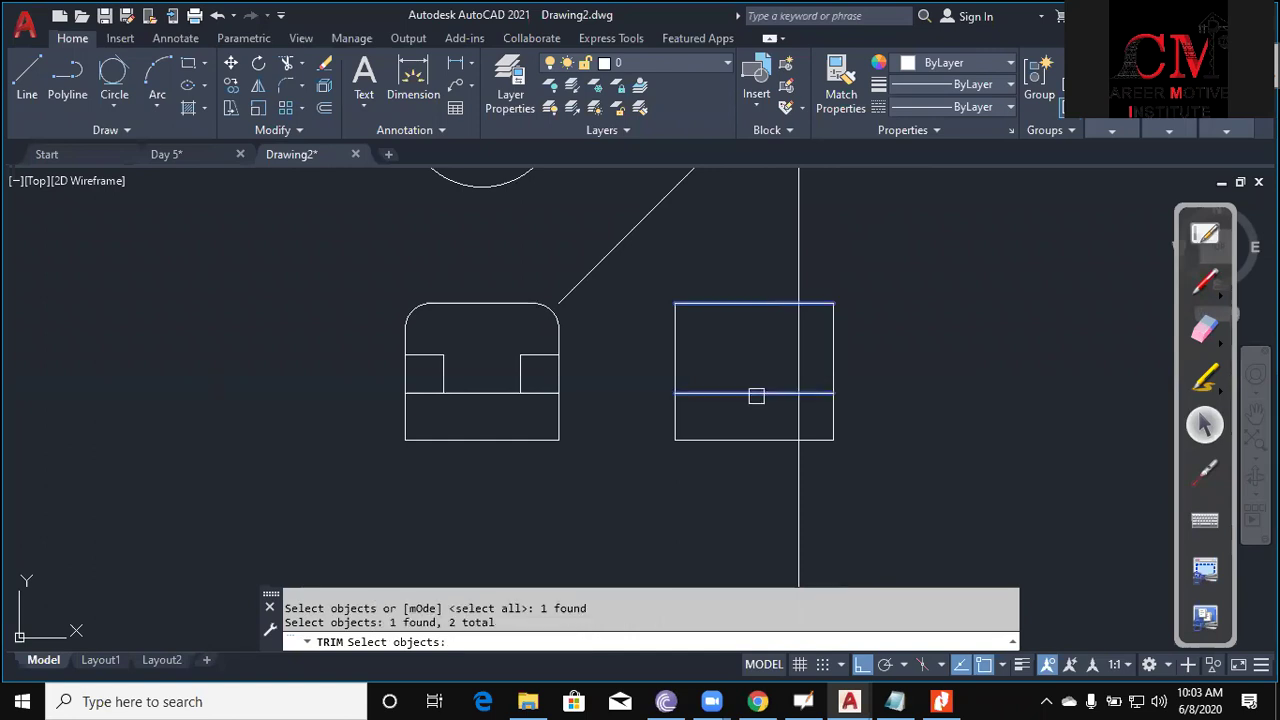
key(Return)
key(Escape)
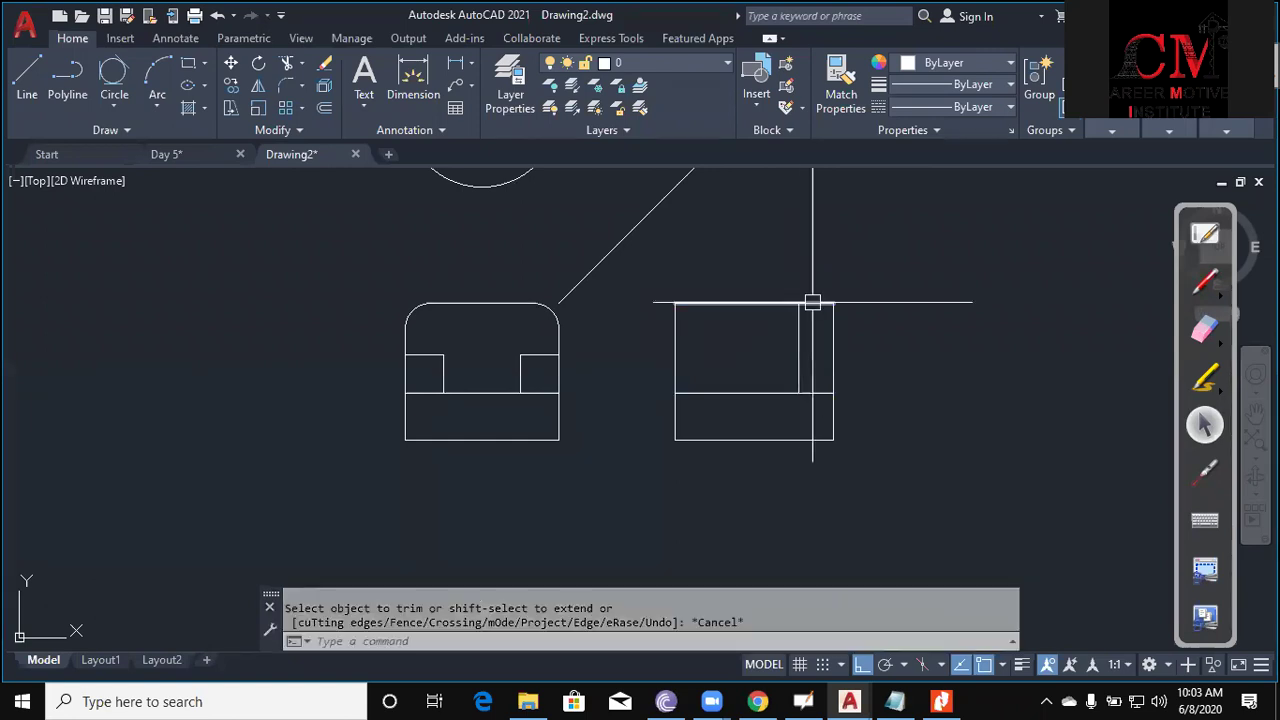
key(Escape)
key(Escape)
mouse_move(896, 371)
middle_down()
mouse_move(953, 387)
mouse_move(933, 403)
middle_up()
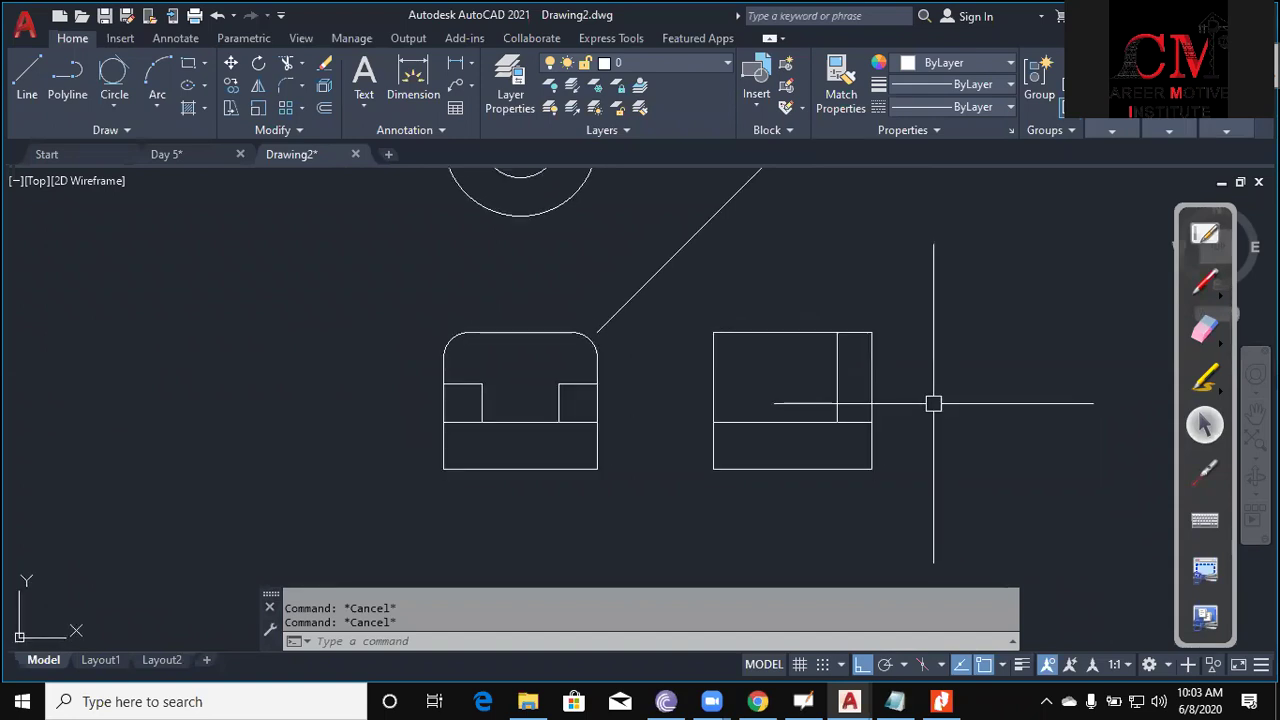
Add horizontal XLINEs through the top view's U shape and a vertical line where diagonal meets horizontal.
text(xl)
key(Return)
text(h)
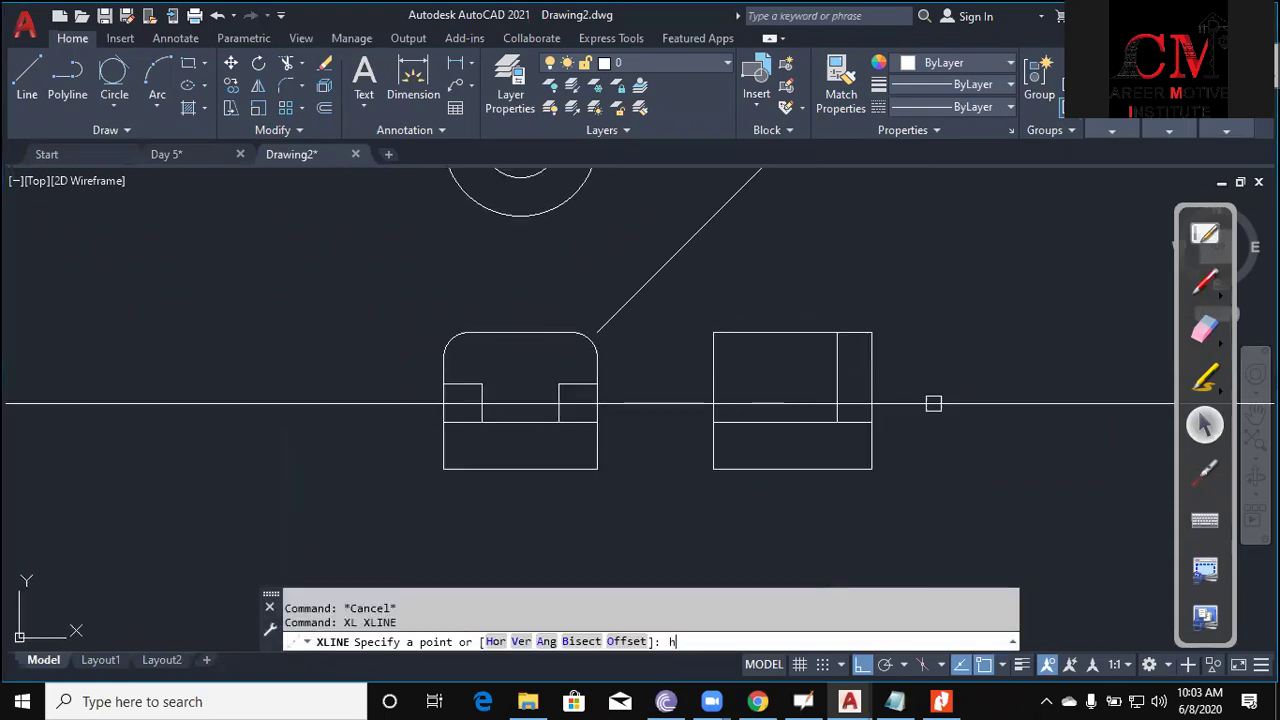
key(Return)
scroll(933, 403, up, 3)
click(577, 334)
scroll(837, 420, down, 3)
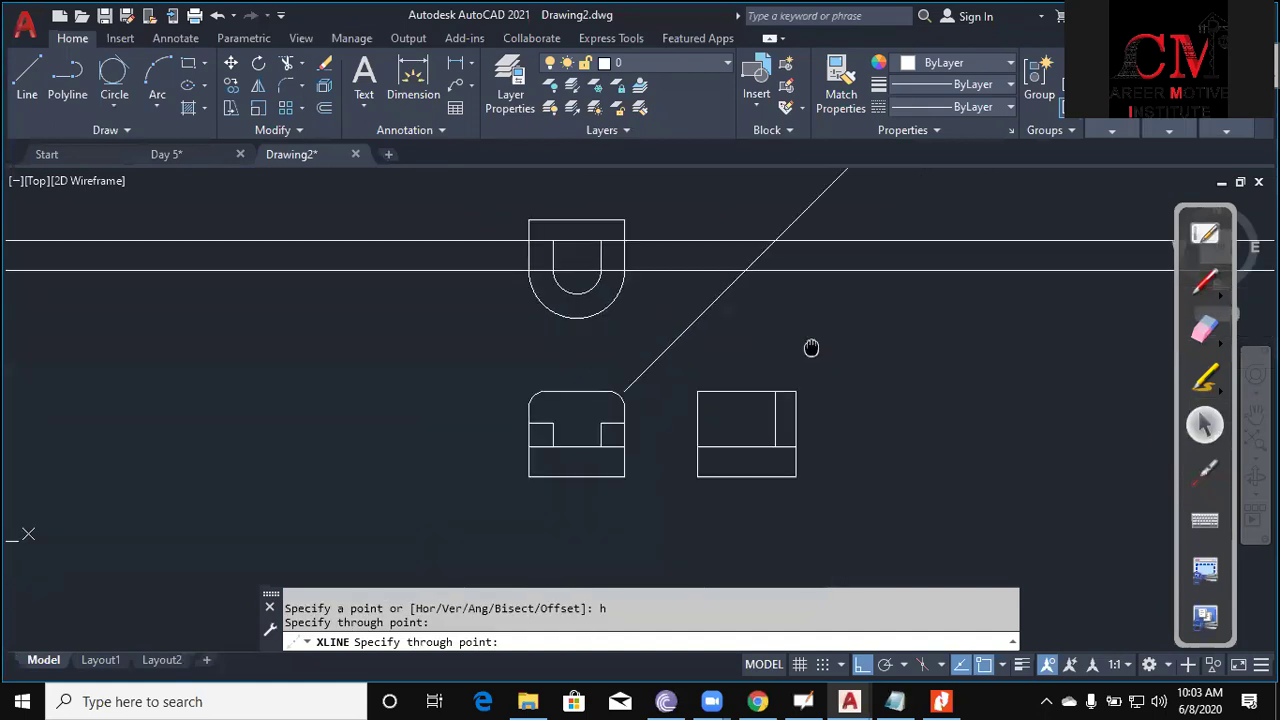
key(Escape)
key(Return)
key(Return)
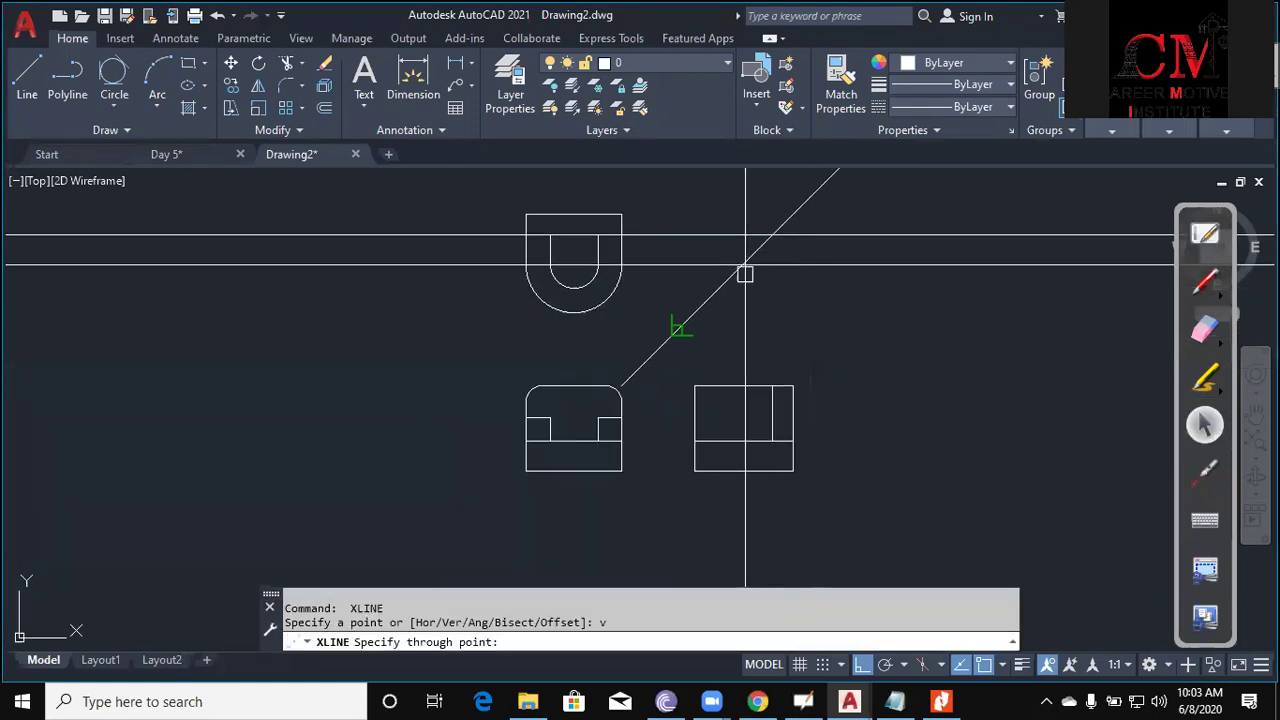
click(743, 264)
middle_drag(835, 362, 817, 277)
scroll(874, 397, up, 2)
key(Escape)
key(Escape)
Place a horizontal construction line at the side view's step height.
text(x)
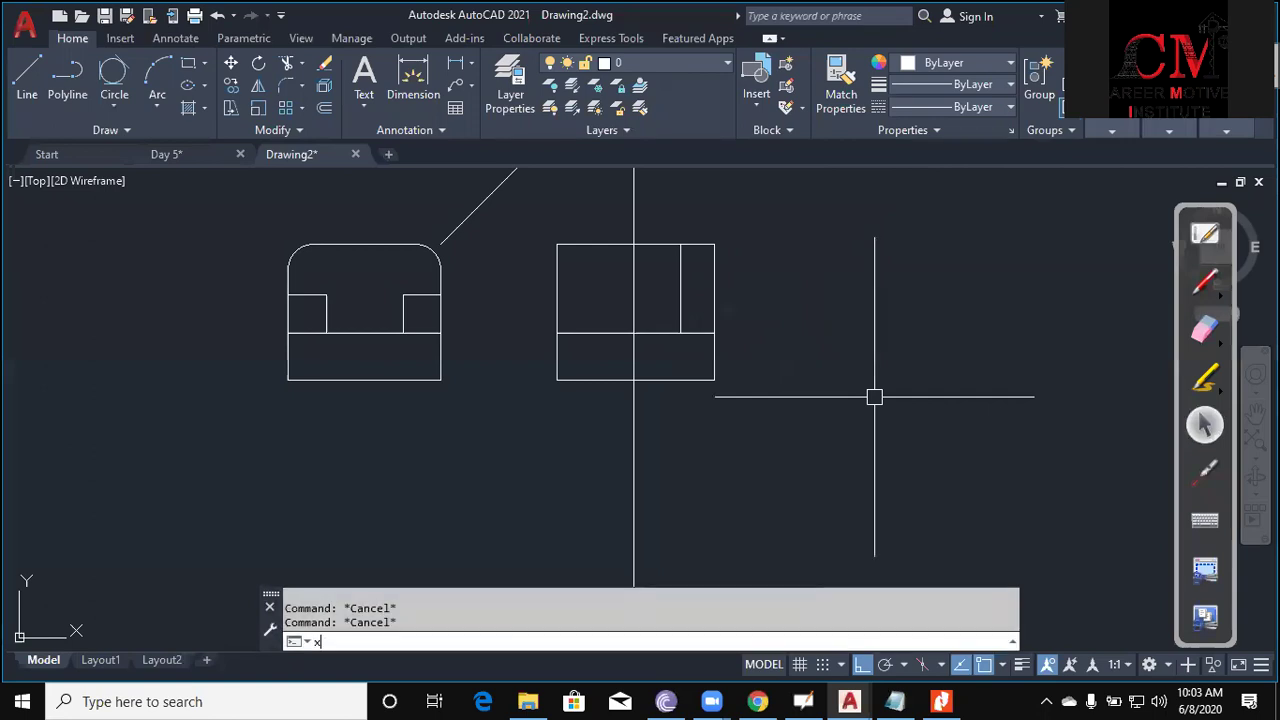
key(Return)
text(h)
Trim the horizontal and vertical construction lines down to the side view's step edges.
key(Return)
click(437, 296)
middle_drag(507, 370, 583, 394)
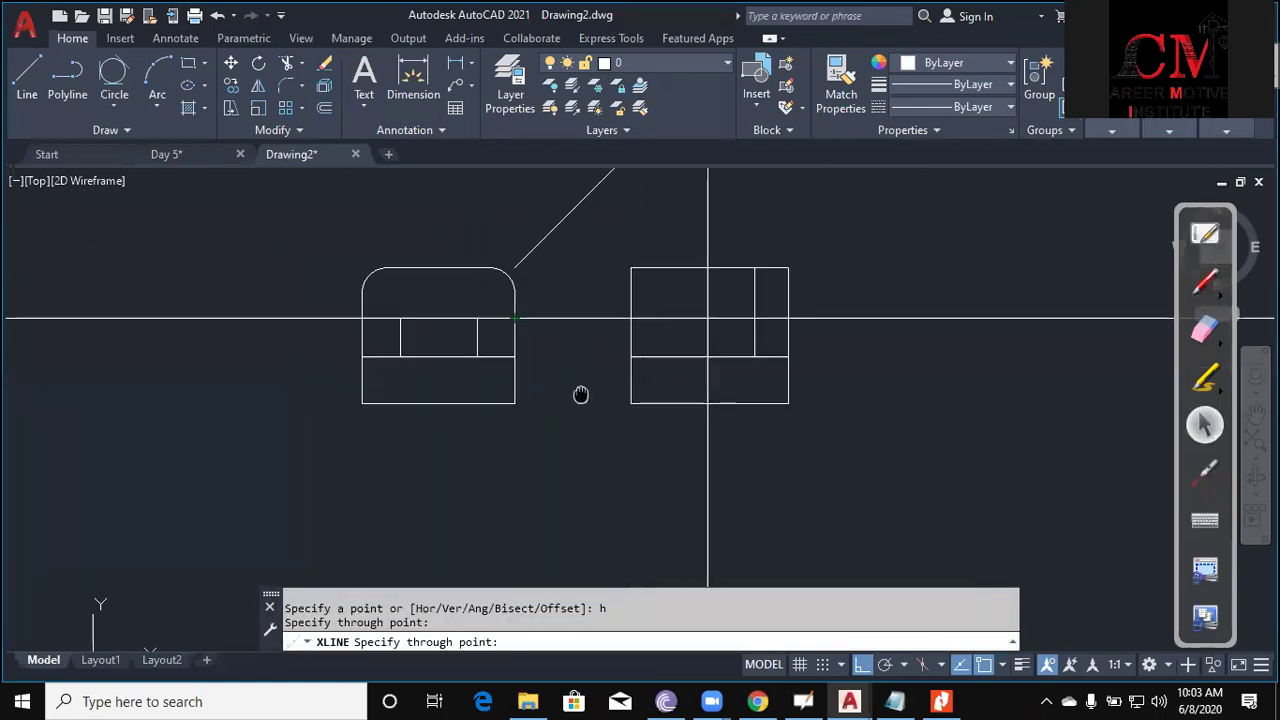
key(Escape)
key(Escape)
text(tr)
key(Return)
click(731, 320)
key(Return)
click(711, 301)
click(686, 321)
key(Escape)
key(Return)
click(758, 305)
Window-select and ERASE the stray segment left inside the side view.
key(Return)
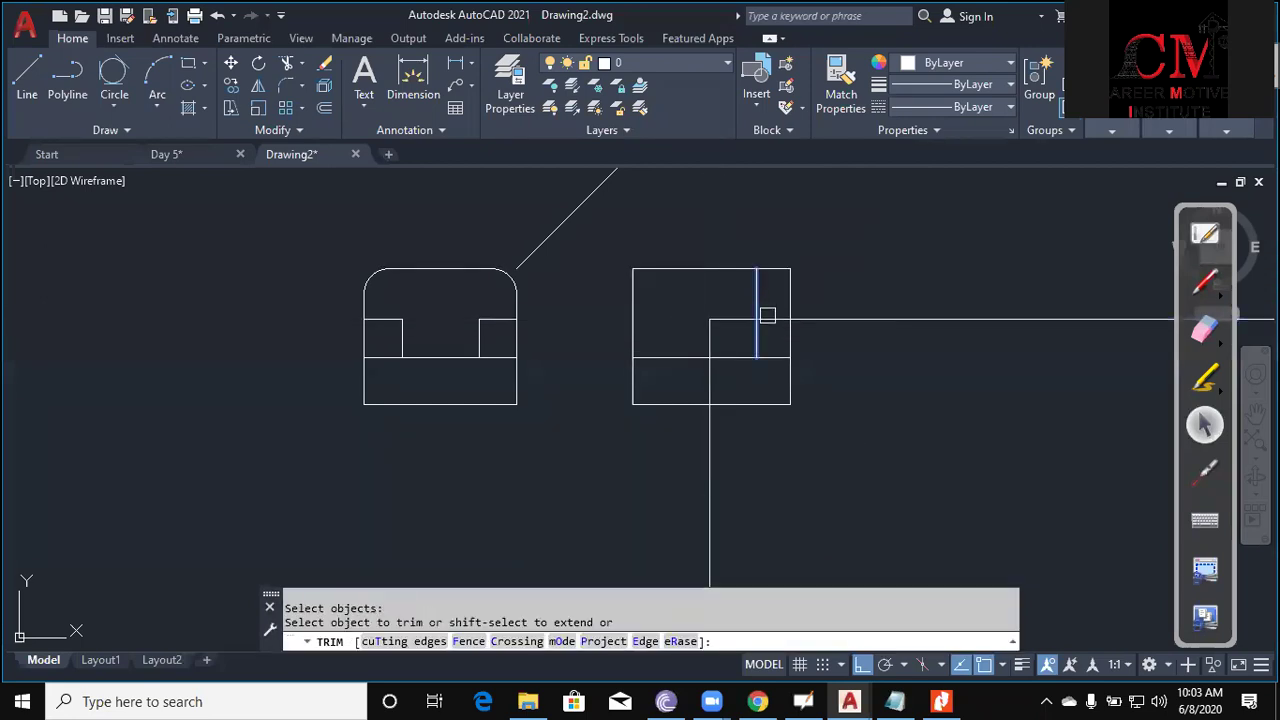
click(767, 315)
click(709, 380)
key(Escape)
key(Escape)
text(tr)
key(Return)
Trim the extra top and left edges so the side view forms a stepped L-profile.
key(Return)
click(760, 352)
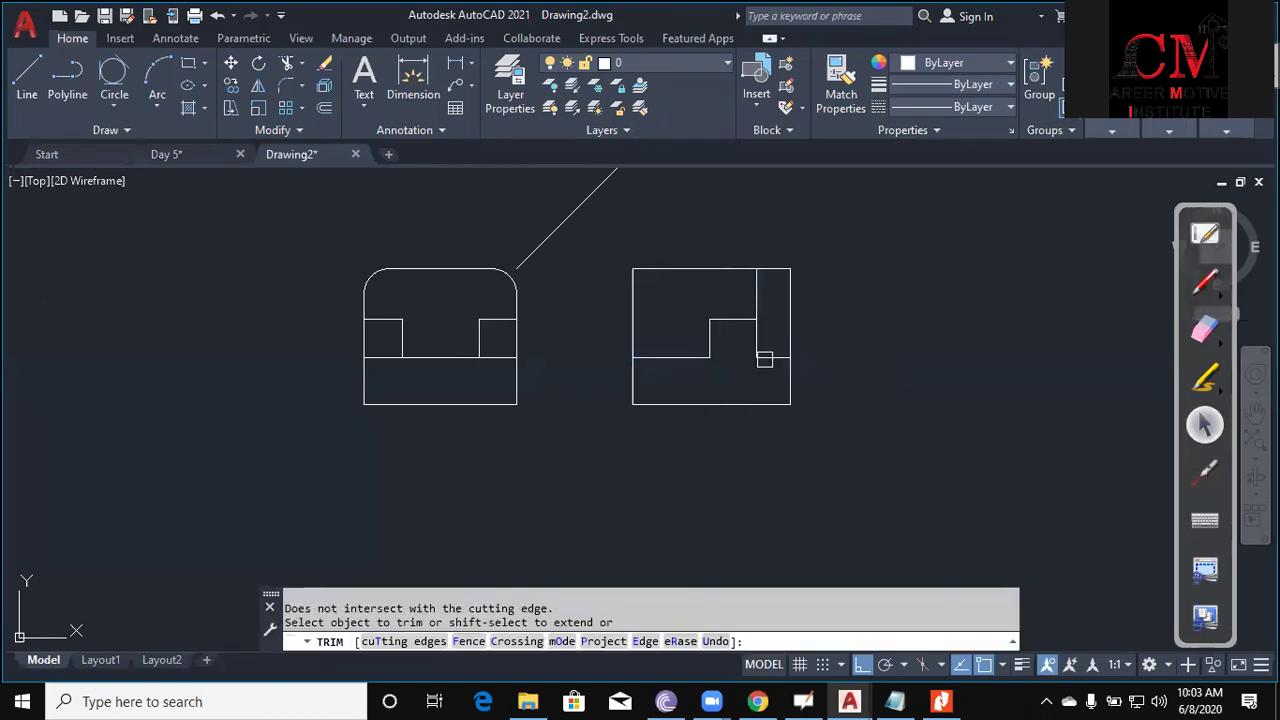
key(Escape)
click(774, 364)
click(751, 357)
text(e)
key(Return)
key(Escape)
text(tr)
key(Return)
click(690, 269)
click(632, 300)
key(Escape)
Window-select and delete the leftover horizontal construction lines, then bring up the Assignment 5 PDF.
scroll(651, 295, down, 4)
middle_drag(651, 295, 653, 410)
click(848, 334)
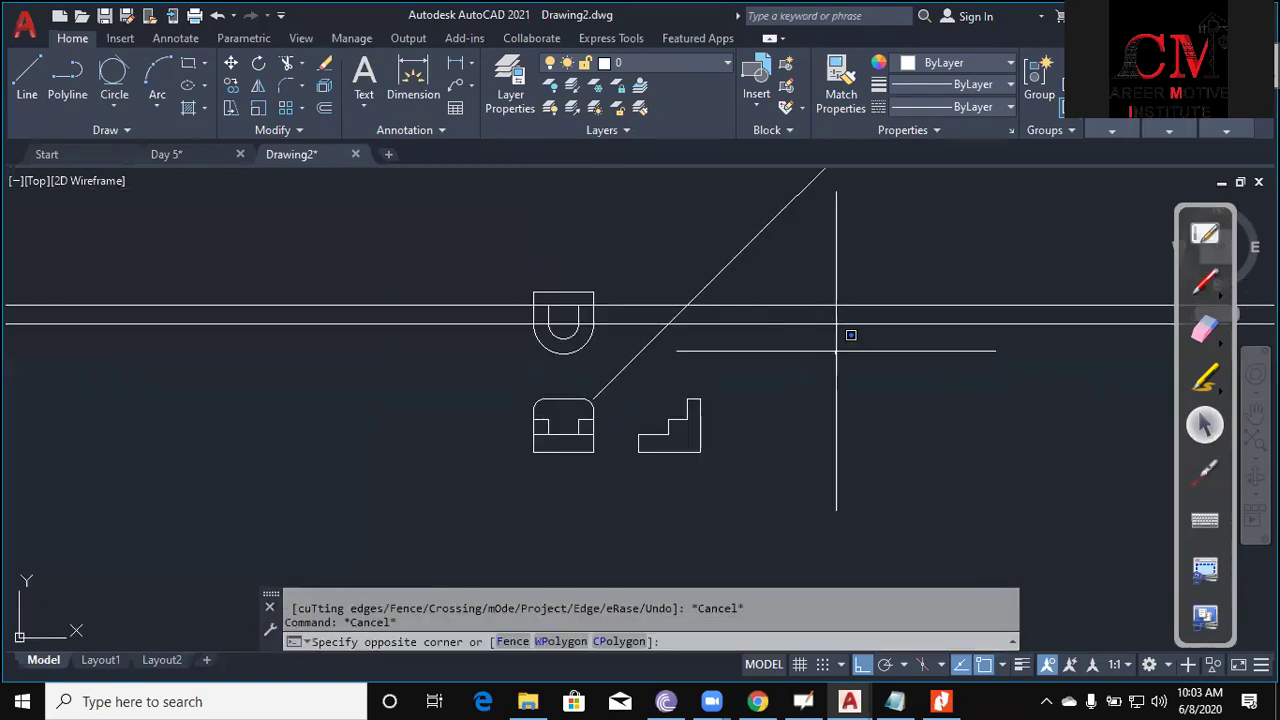
click(800, 293)
key(Delete)
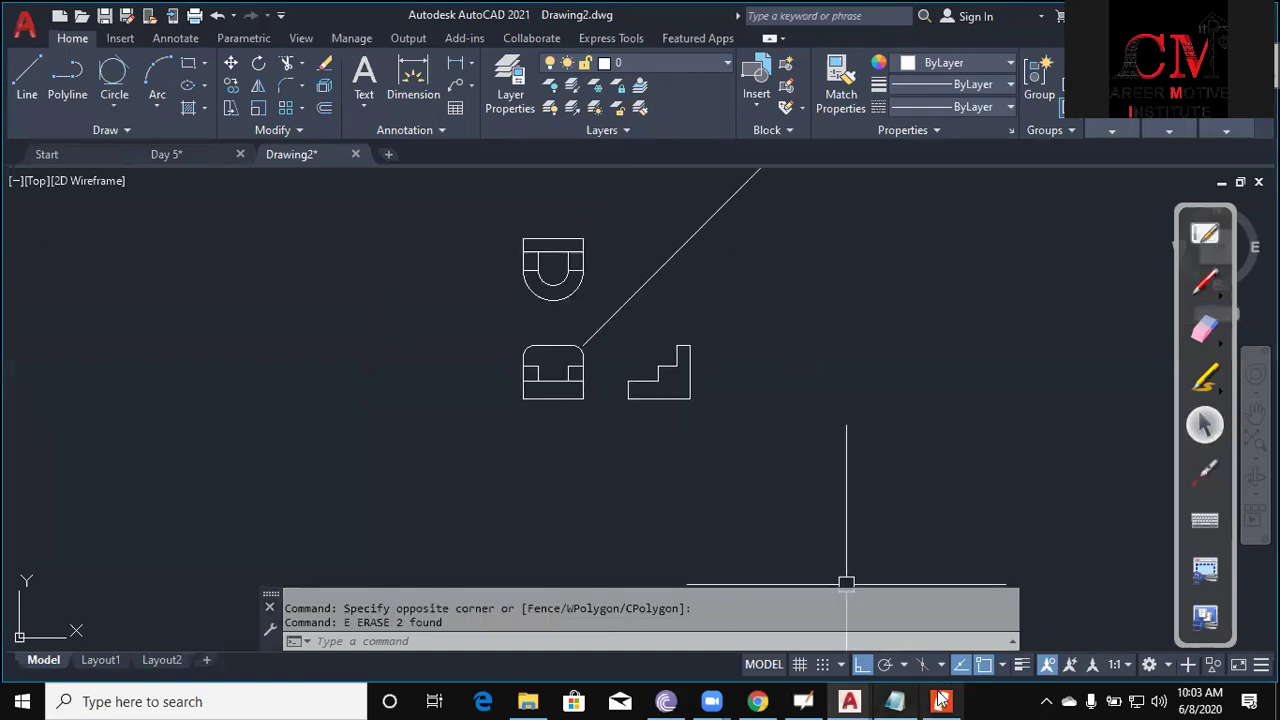
click(940, 701)
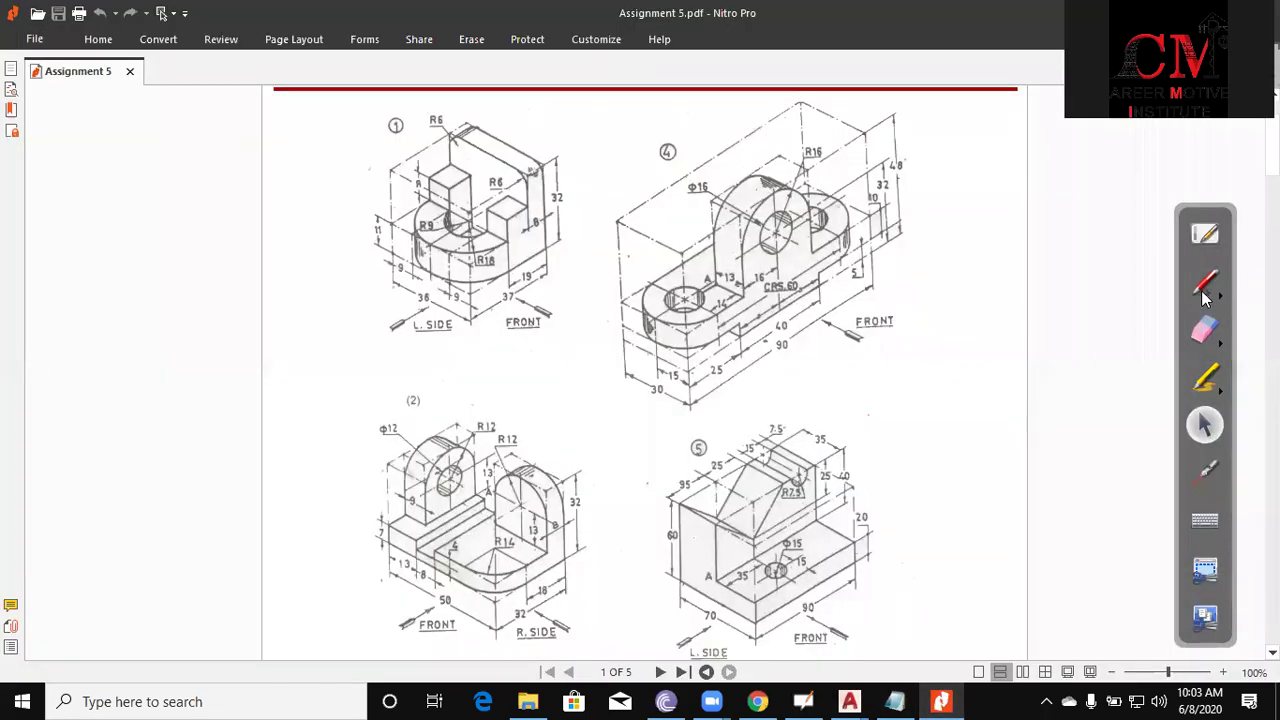
Mark object 1 with the red pen, erase the marks, and switch back to AutoCAD.
click(1205, 290)
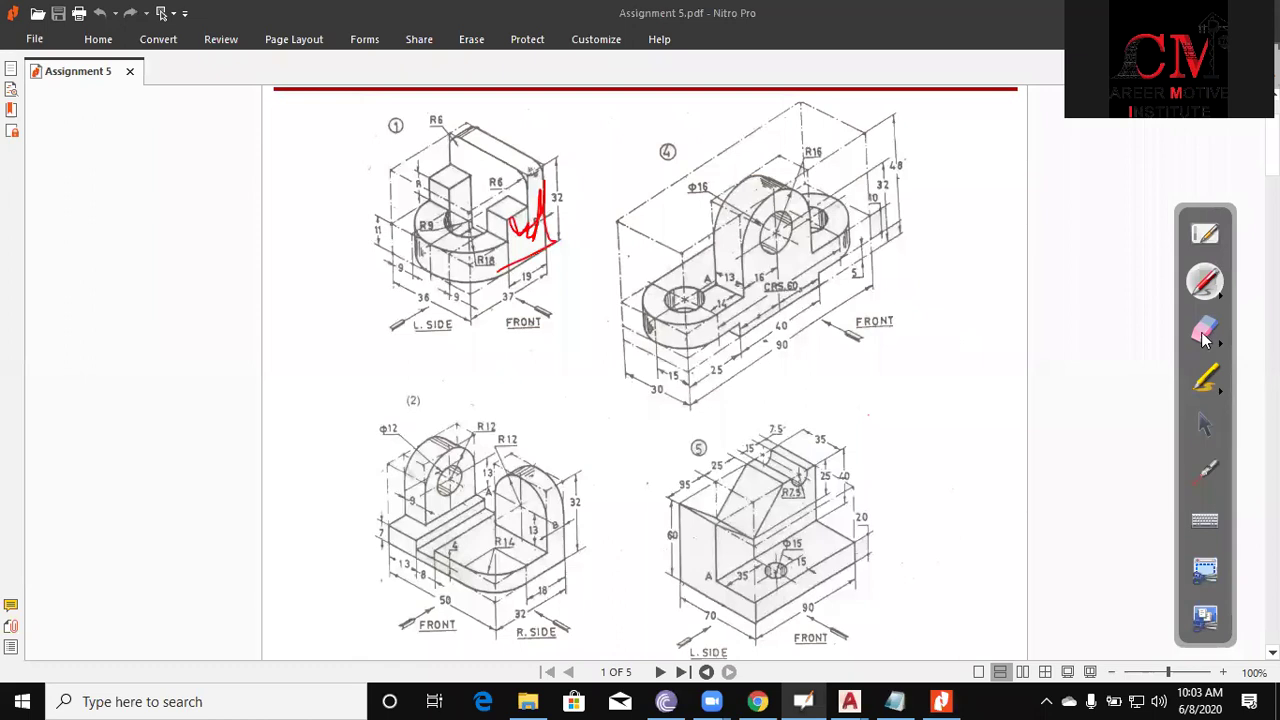
click(1204, 338)
drag(396, 271, 579, 274)
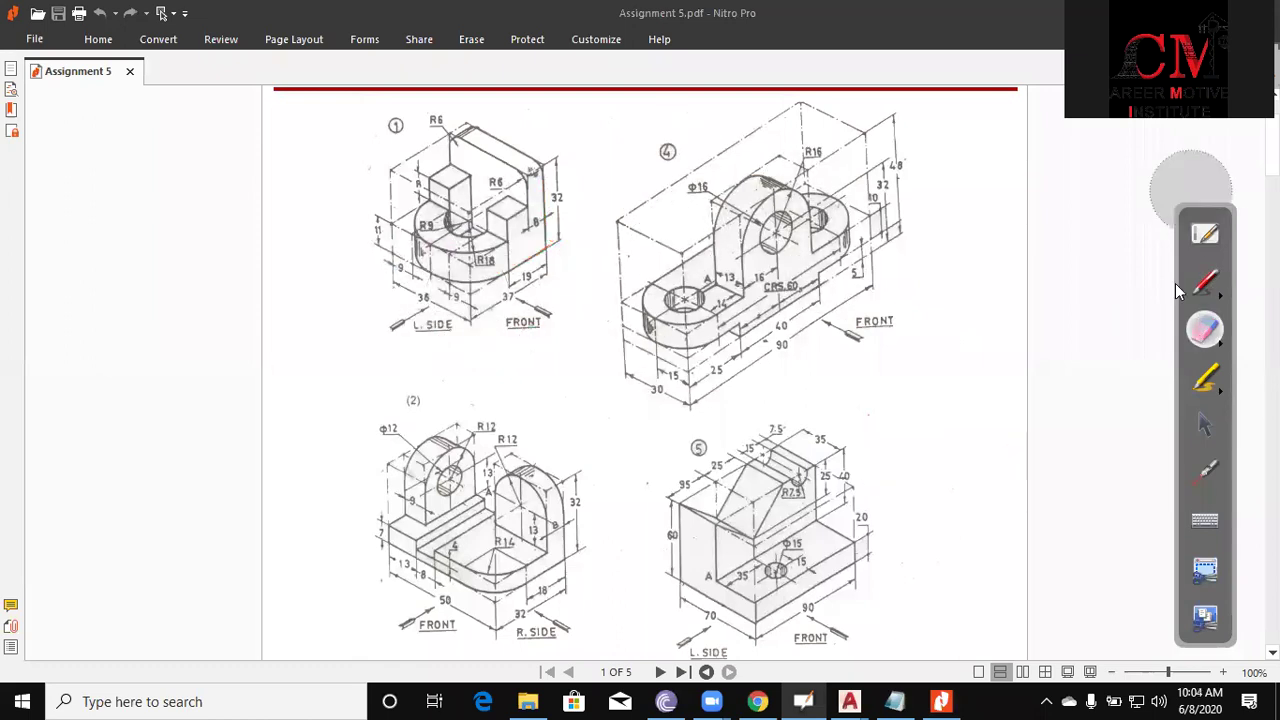
click(1208, 426)
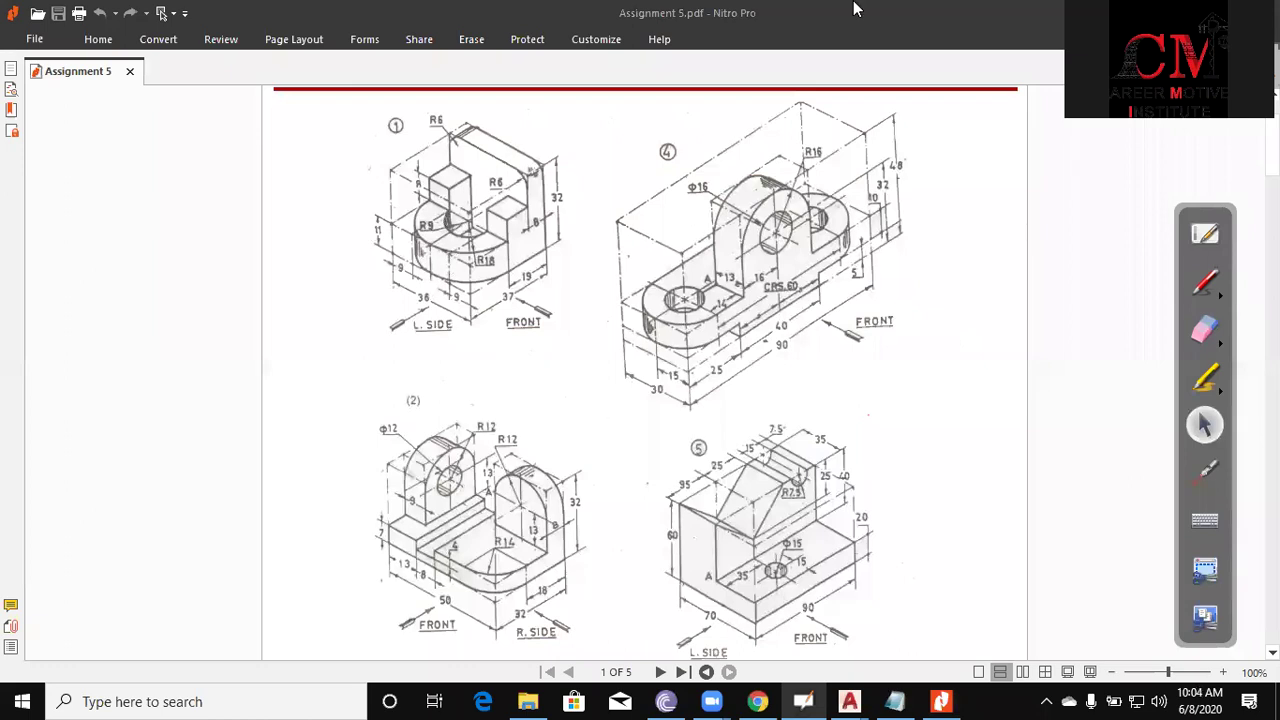
key(alt+Tab)
key(Escape)
key(Escape)
Draw vertical construction lines through both ends of the top view's semicircle.
text(l)
key(Return)
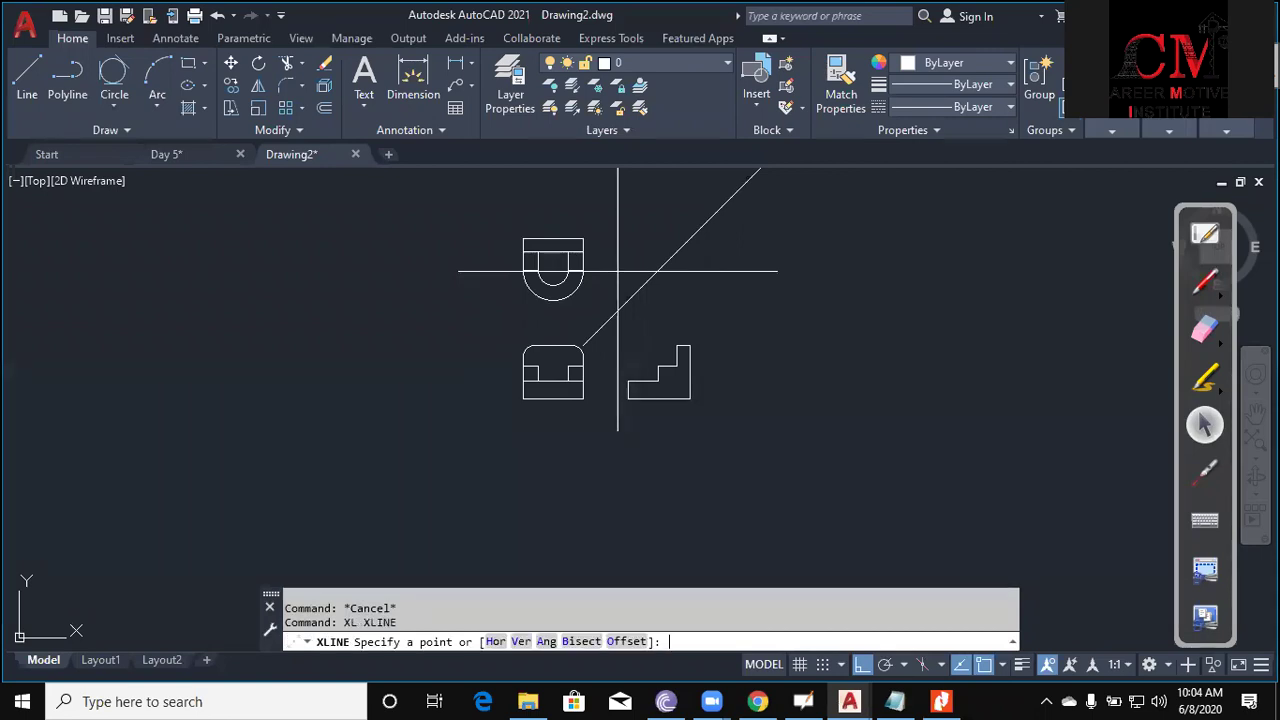
text(v)
key(Return)
scroll(540, 337, up, 4)
middle_drag(563, 281, 616, 374)
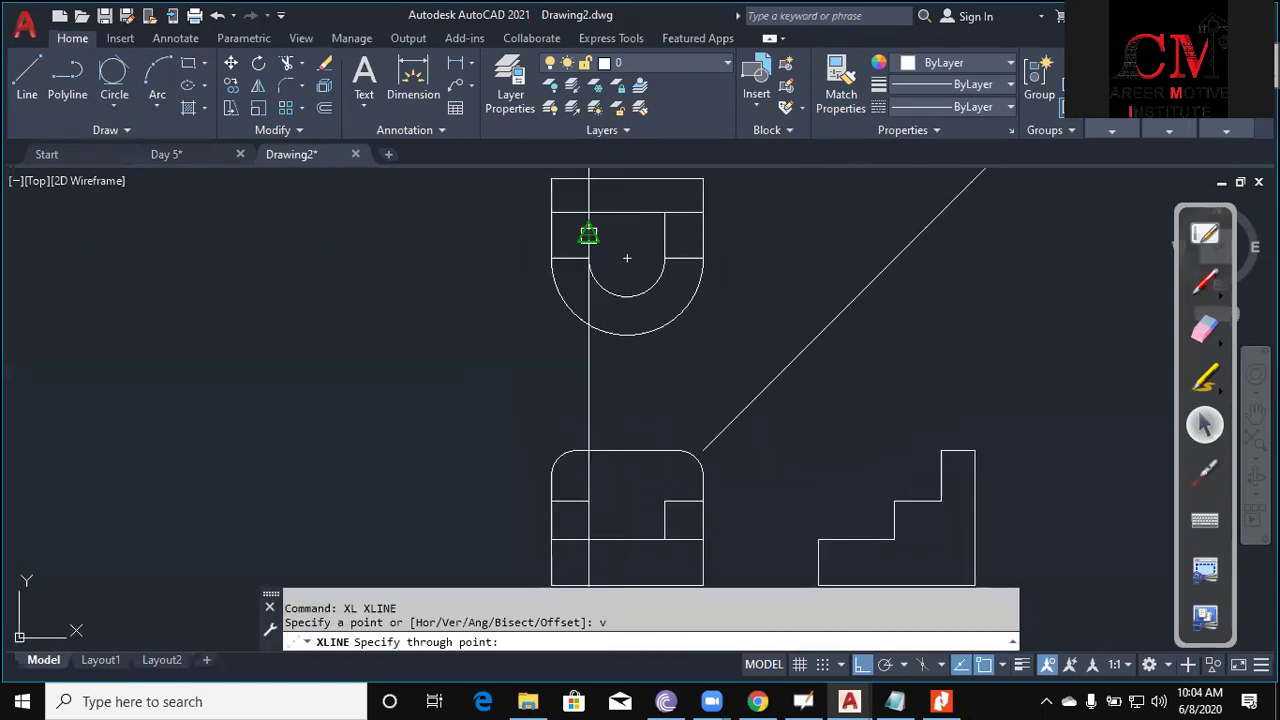
click(589, 259)
click(664, 259)
middle_drag(664, 259, 690, 54)
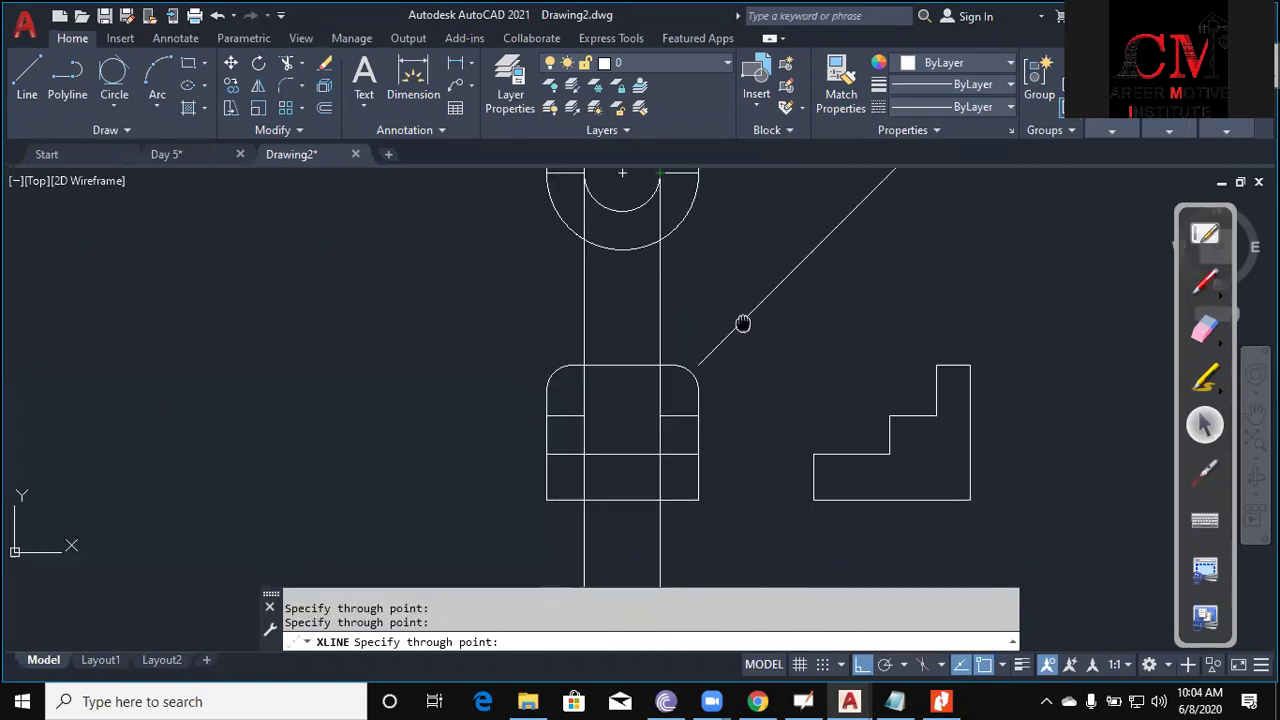
key(Escape)
key(Escape)
Trim the vertical construction lines below the front view at its horizontal edges.
text(tr)
key(Return)
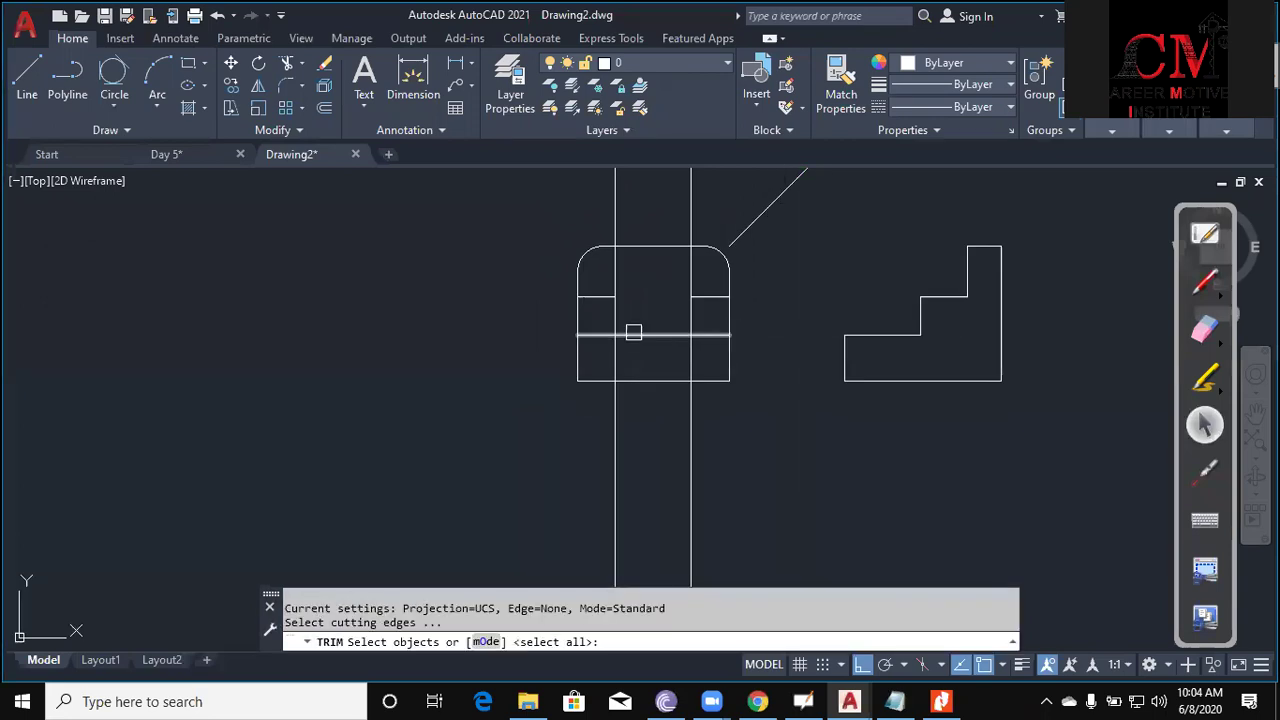
click(632, 333)
key(Return)
click(640, 379)
key(Escape)
key(Return)
click(656, 333)
click(646, 380)
key(Return)
click(753, 437)
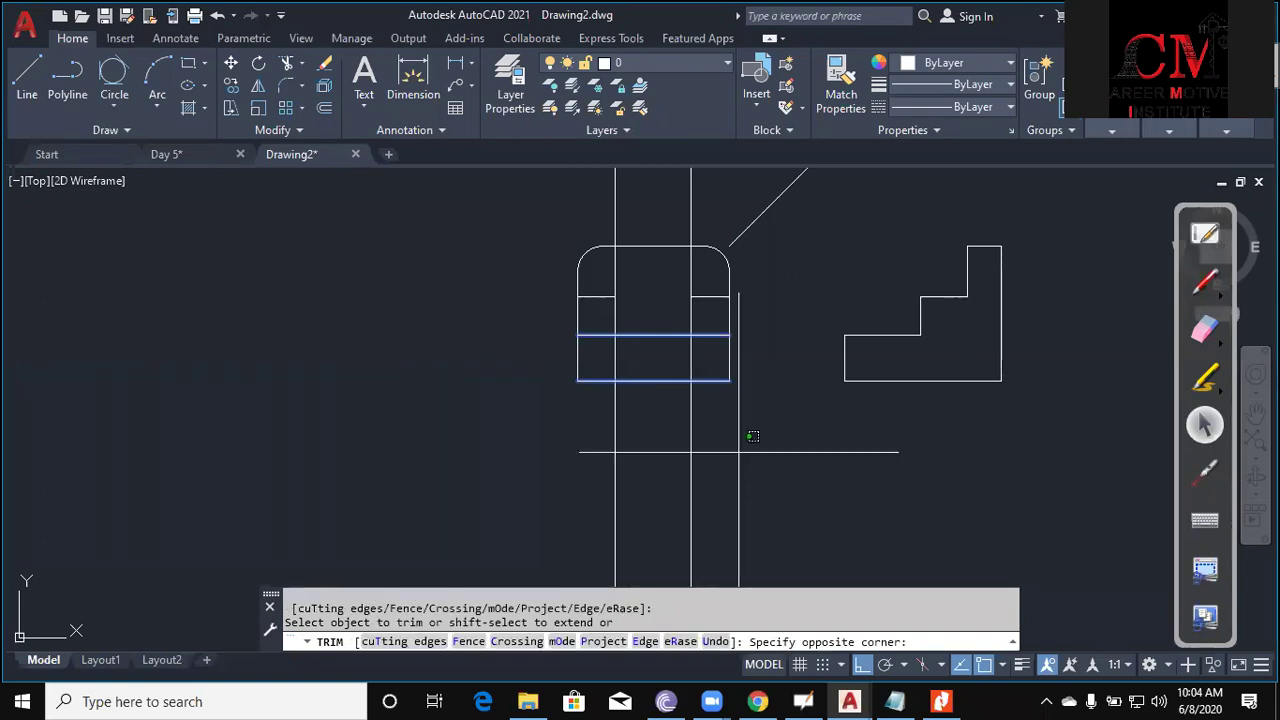
click(536, 467)
Trim the lines above the front view, leaving a short vertical line inside it.
middle_drag(727, 212, 737, 297)
click(737, 294)
click(601, 288)
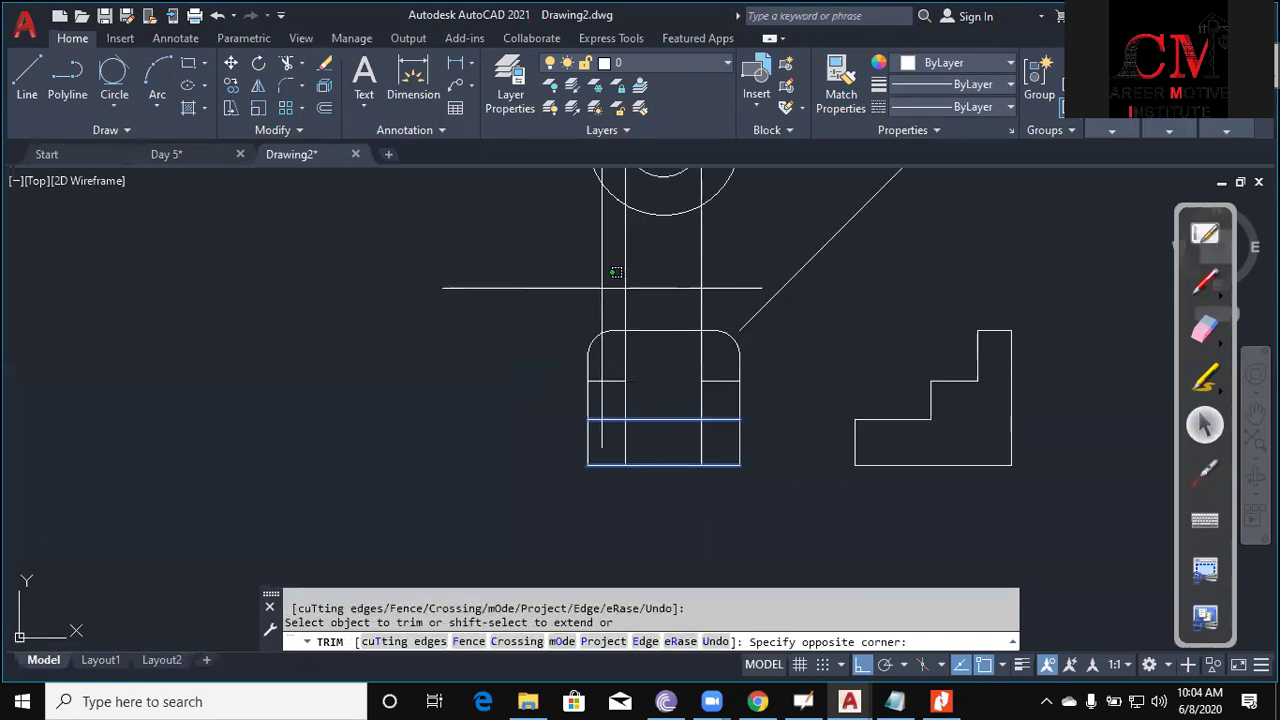
key(Escape)
key(Escape)
key(Return)
click(654, 420)
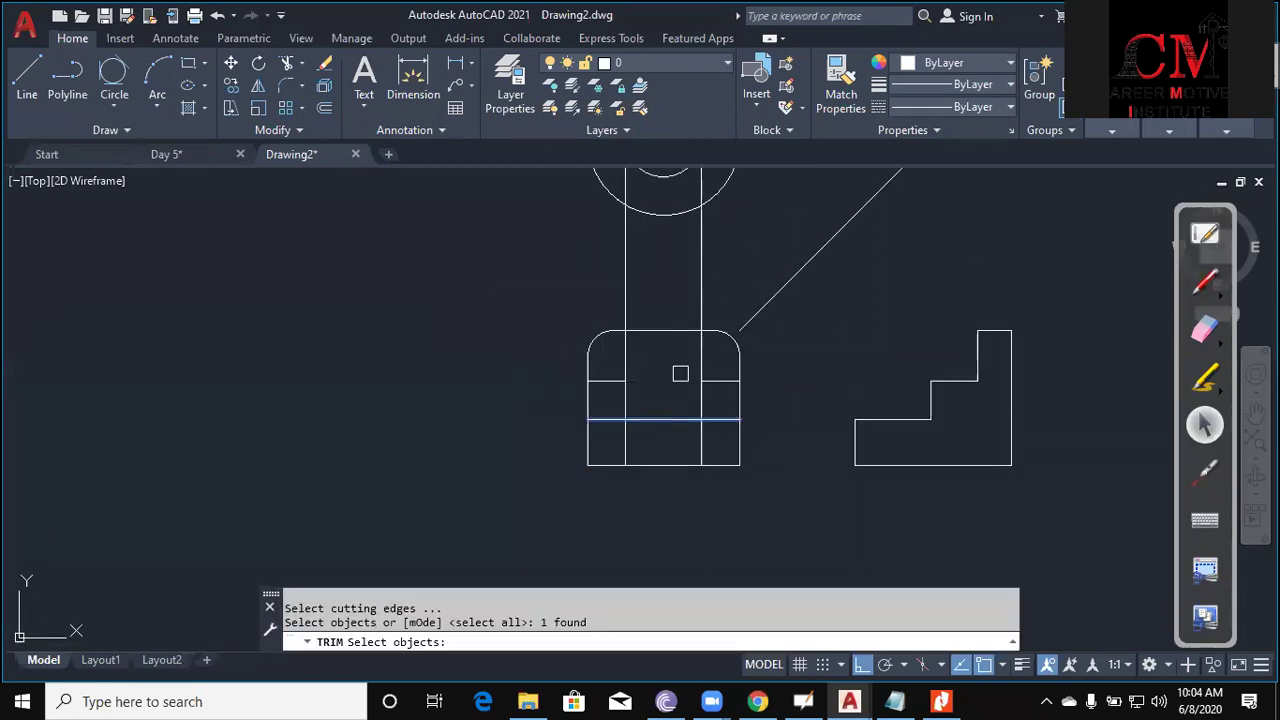
key(Return)
click(734, 266)
click(573, 235)
key(Escape)
scroll(628, 448, up, 2)
click(624, 449)
middle_drag(654, 468, 598, 408)
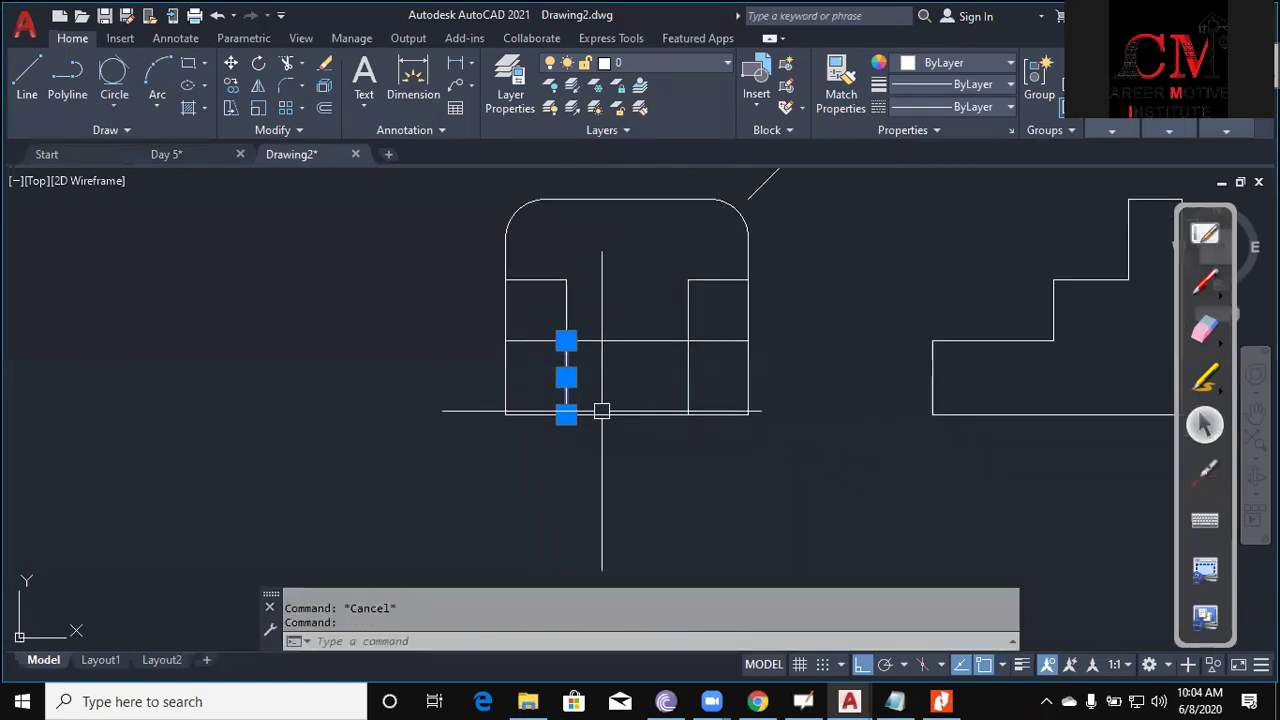
Load the HIDDEN linetype through the Linetype Manager.
click(1009, 108)
click(926, 201)
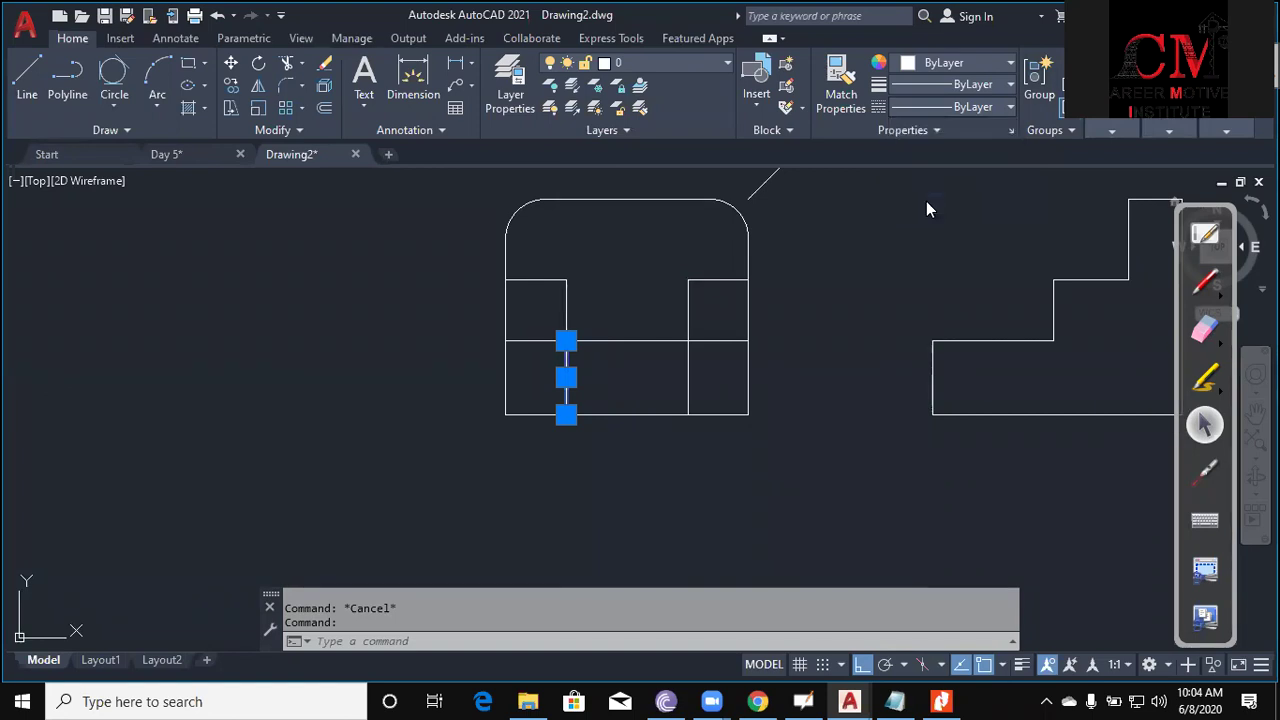
click(785, 192)
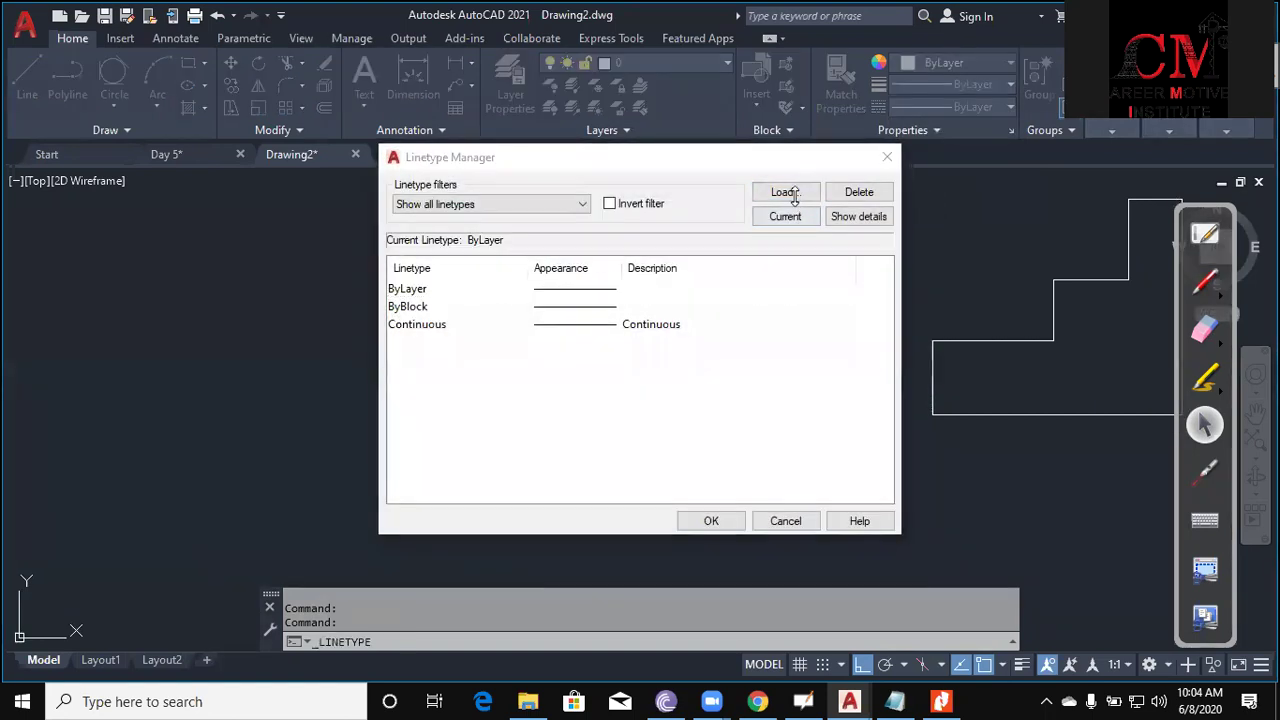
click(490, 368)
key(h)
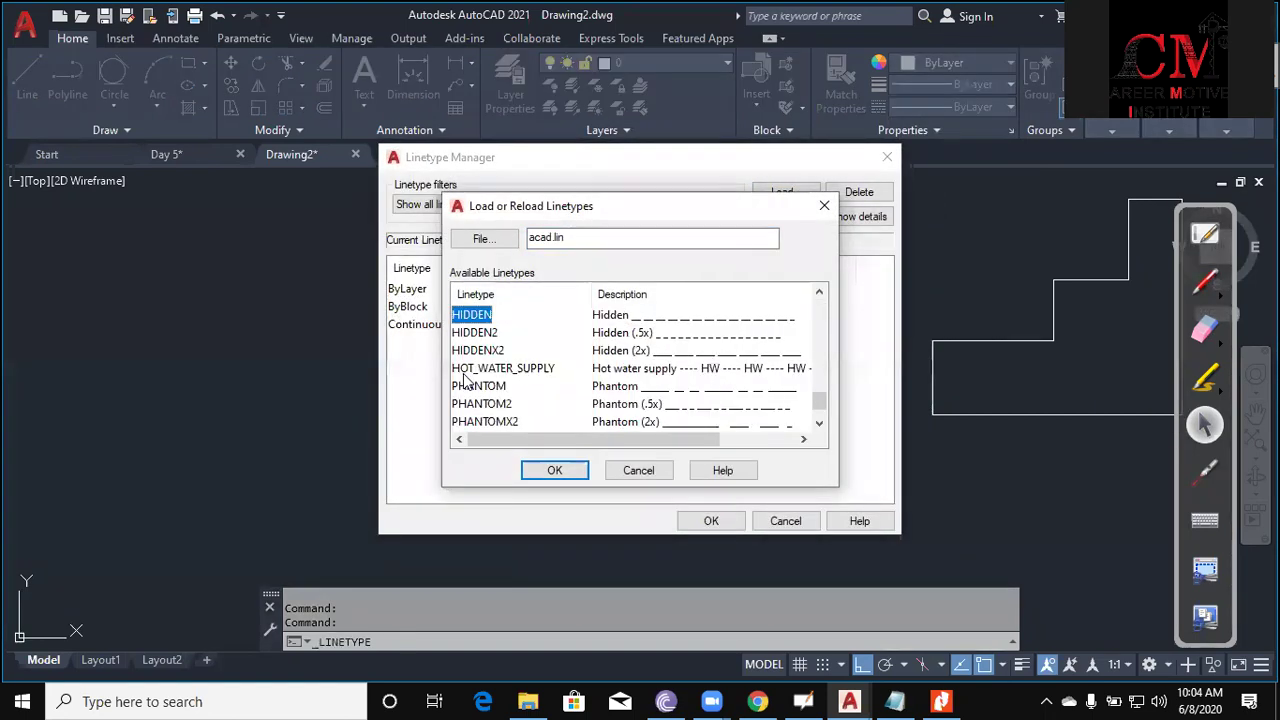
click(549, 470)
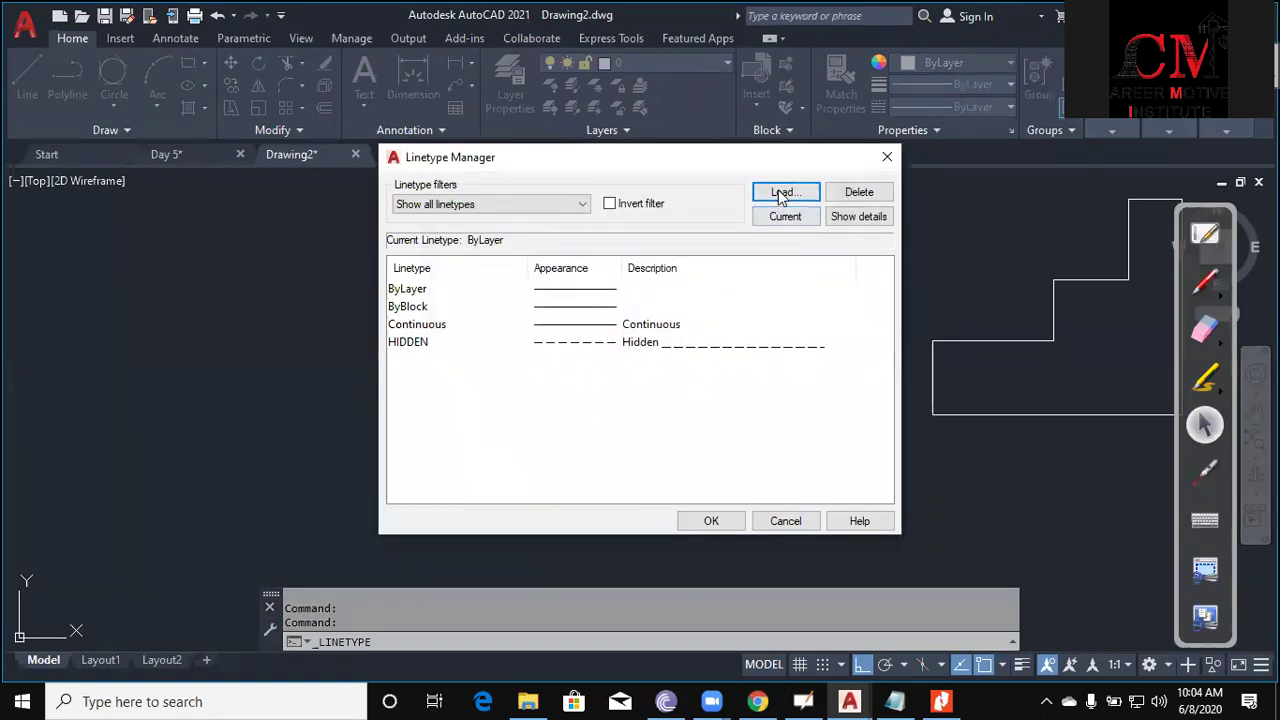
Load the CENTER linetype too and close the Linetype Manager.
click(780, 192)
click(570, 334)
key(c)
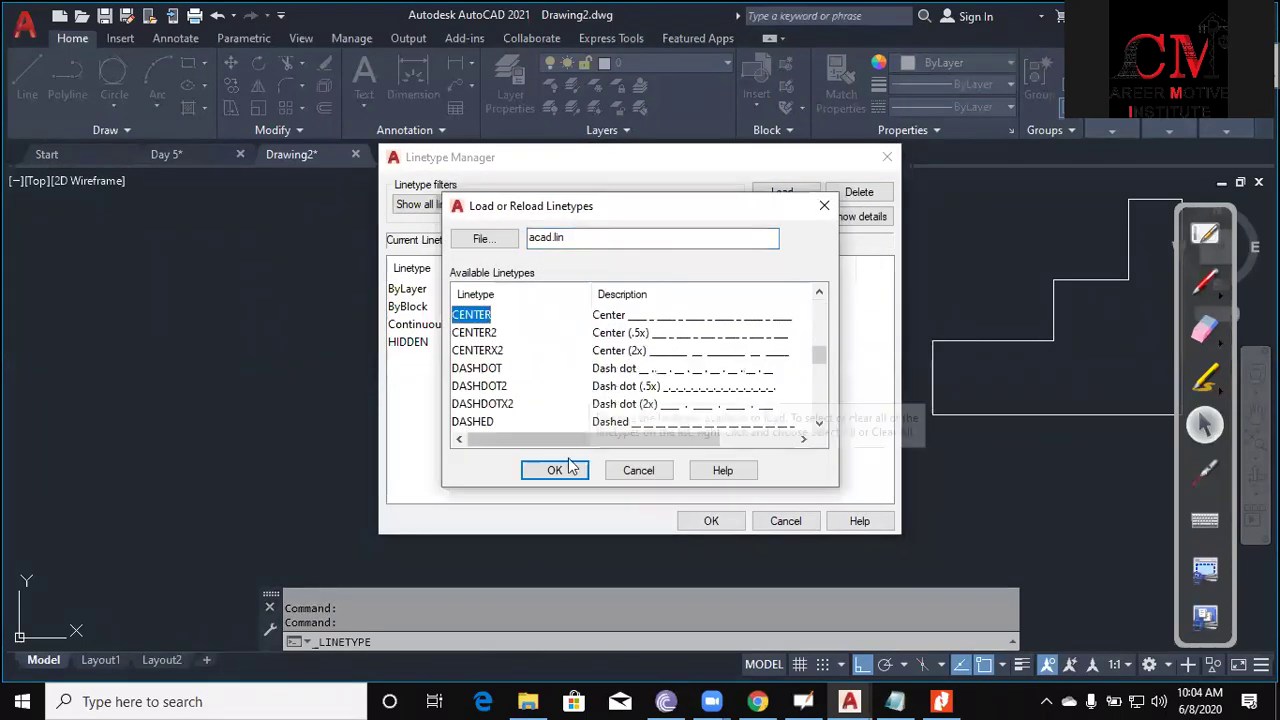
click(556, 470)
click(714, 521)
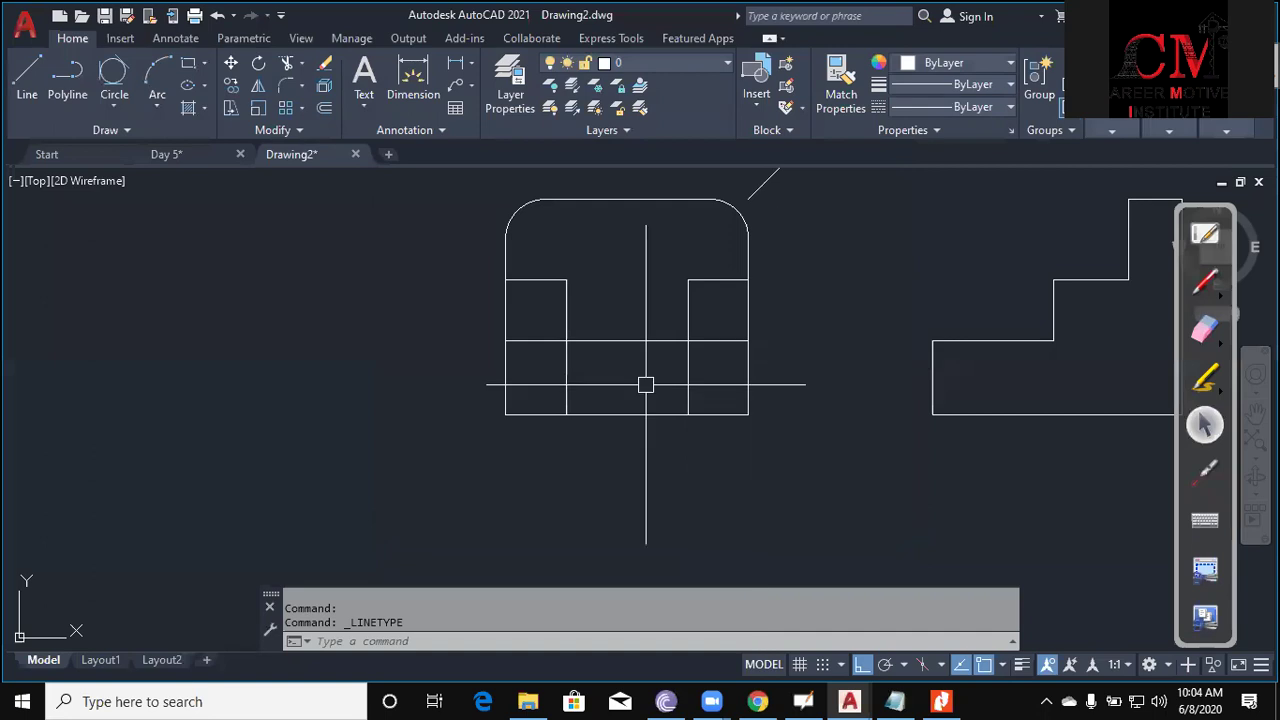
Change the front view's short vertical line to the HIDDEN linetype.
click(565, 382)
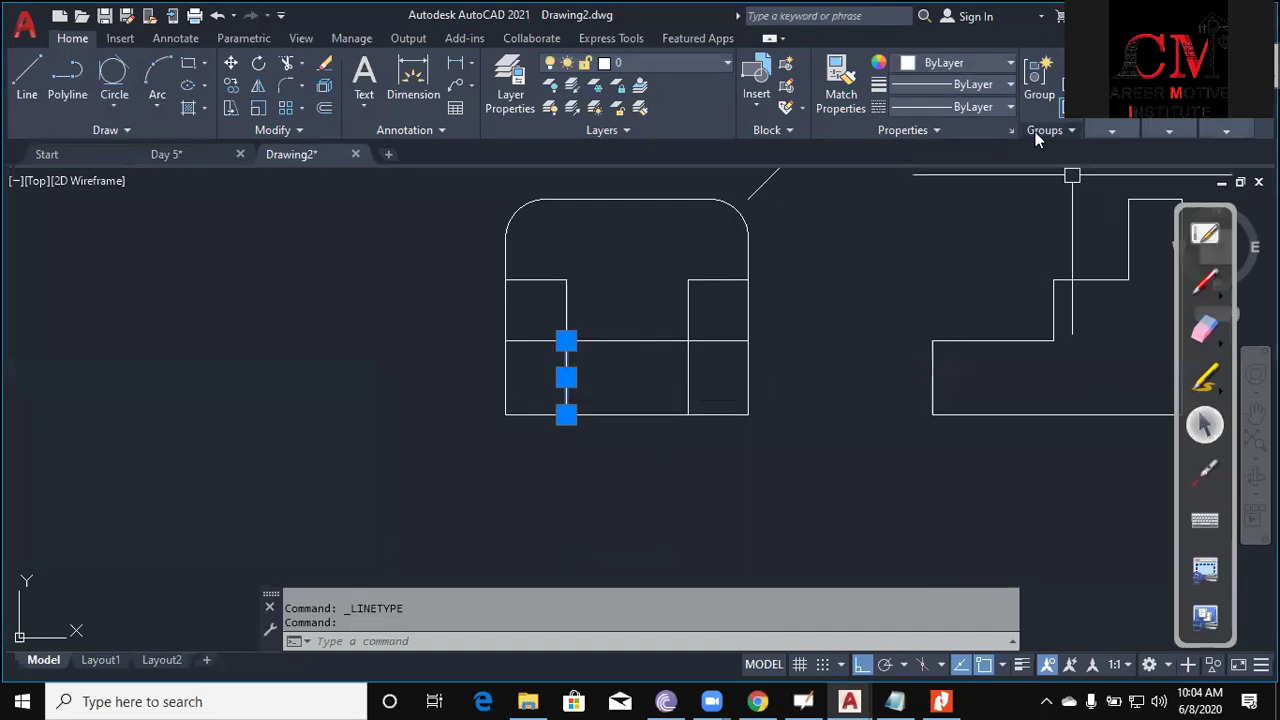
click(984, 107)
click(937, 224)
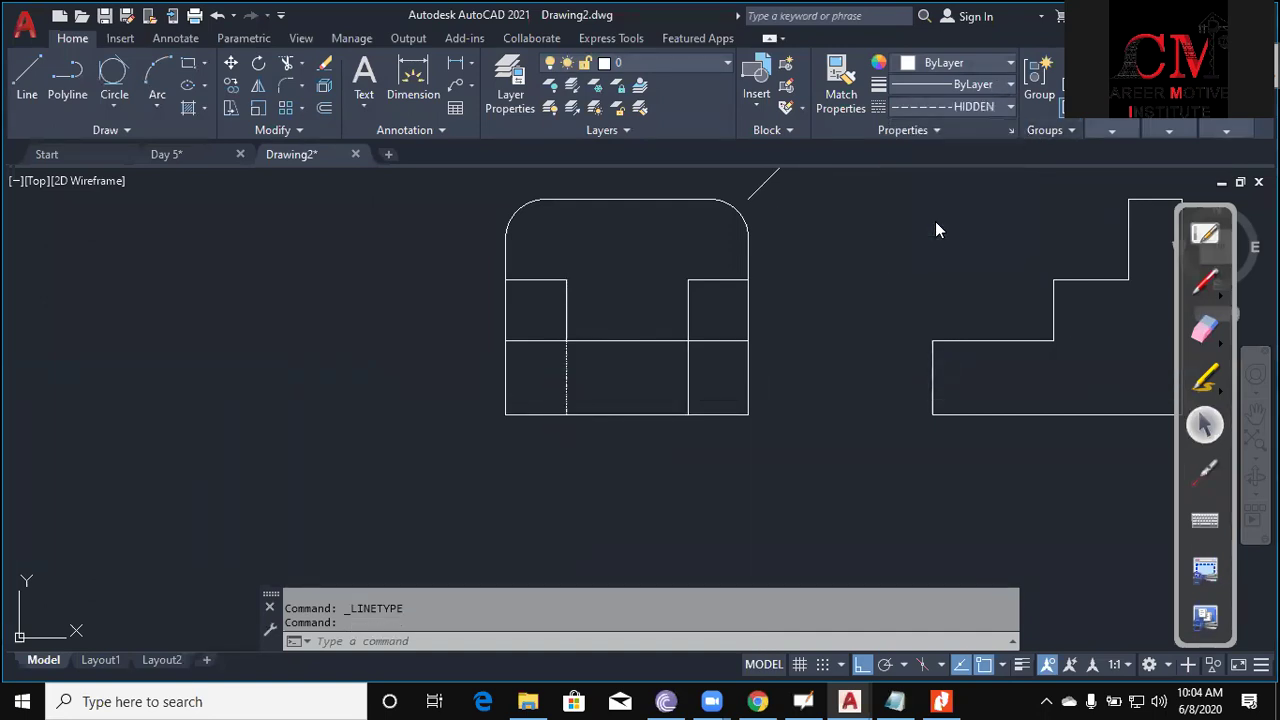
scroll(573, 380, up, 4)
scroll(536, 350, up, 3)
scroll(470, 310, up, 2)
scroll(459, 306, down, 5)
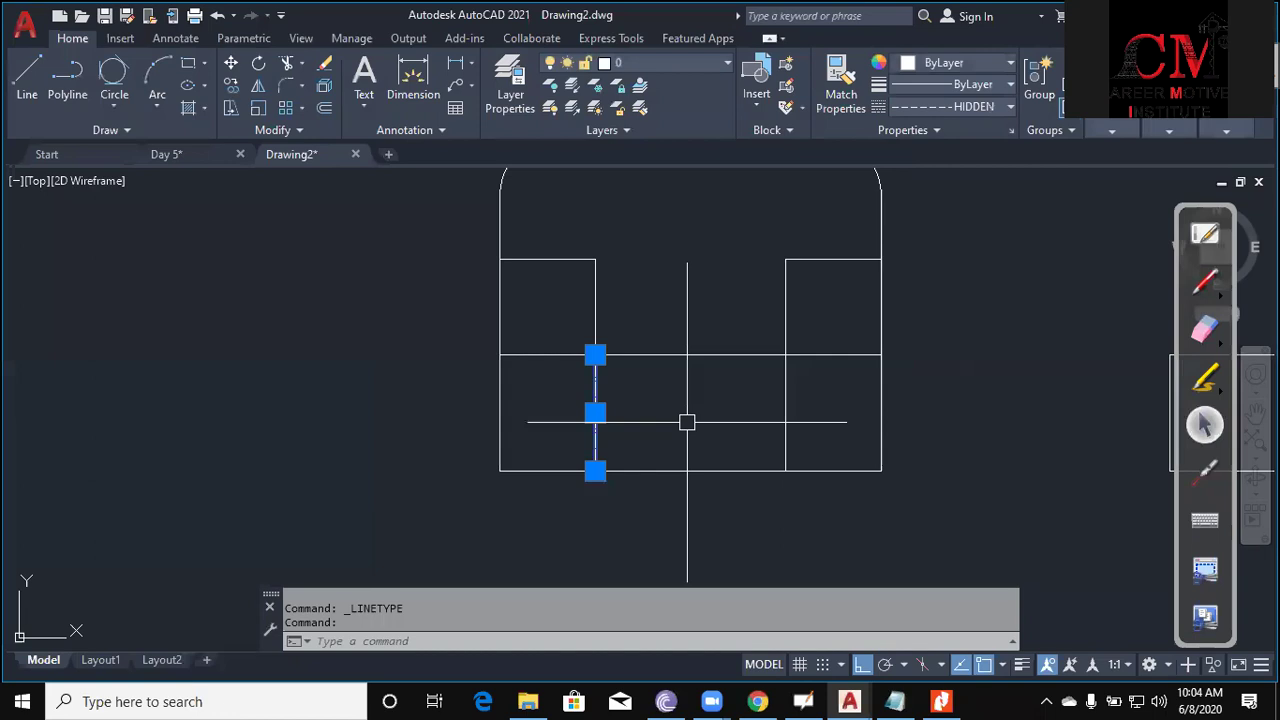
Set that dashed line's linetype scale to 5 in Properties.
key(ctrl+1)
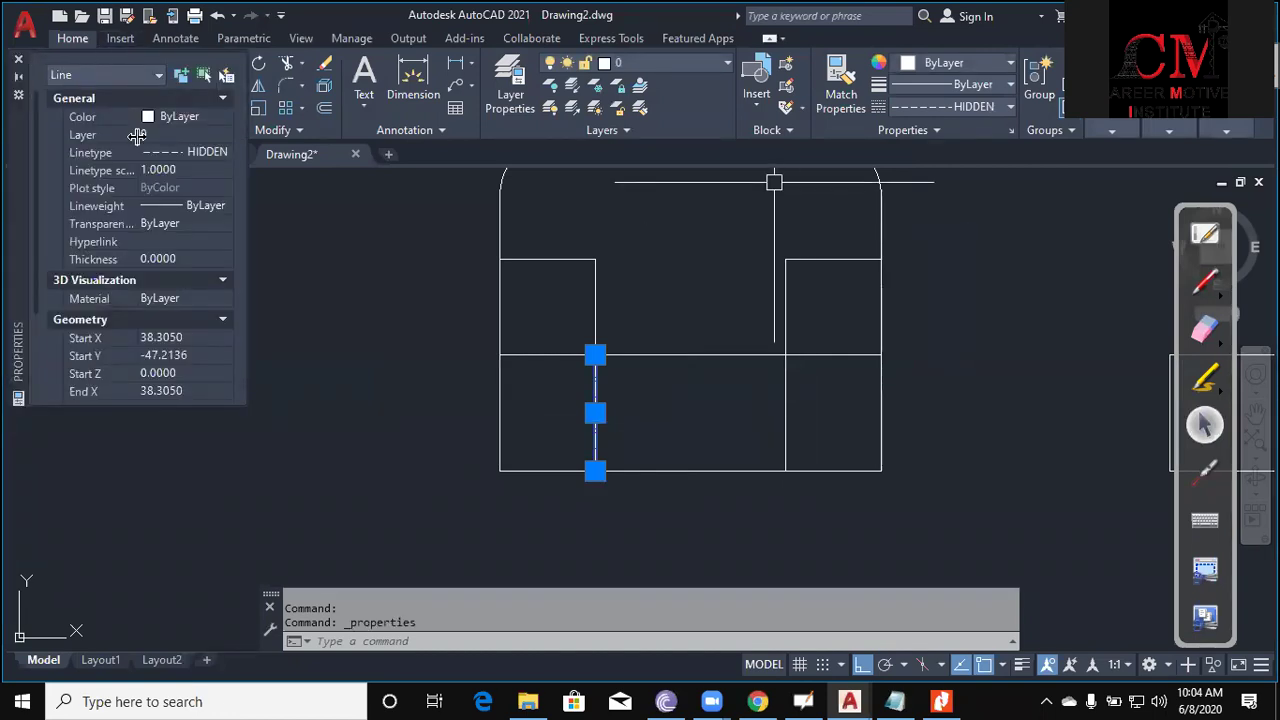
click(174, 169)
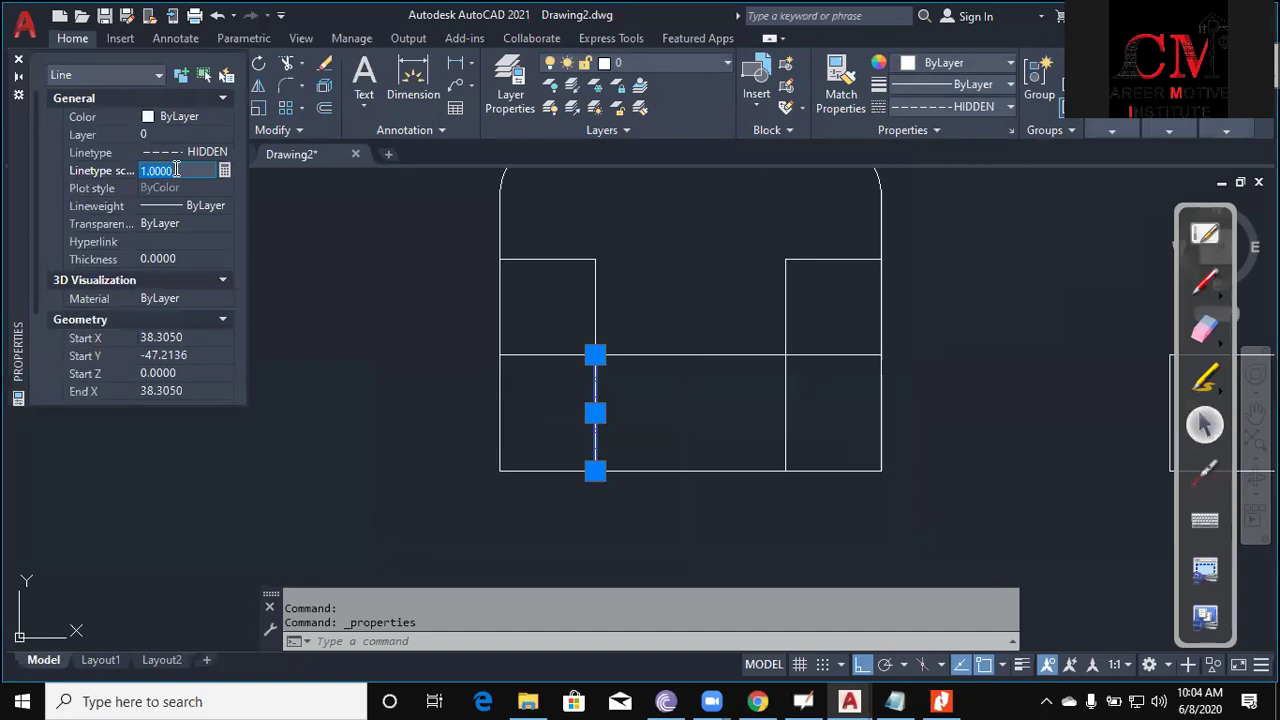
text(5)
key(Return)
key(Escape)
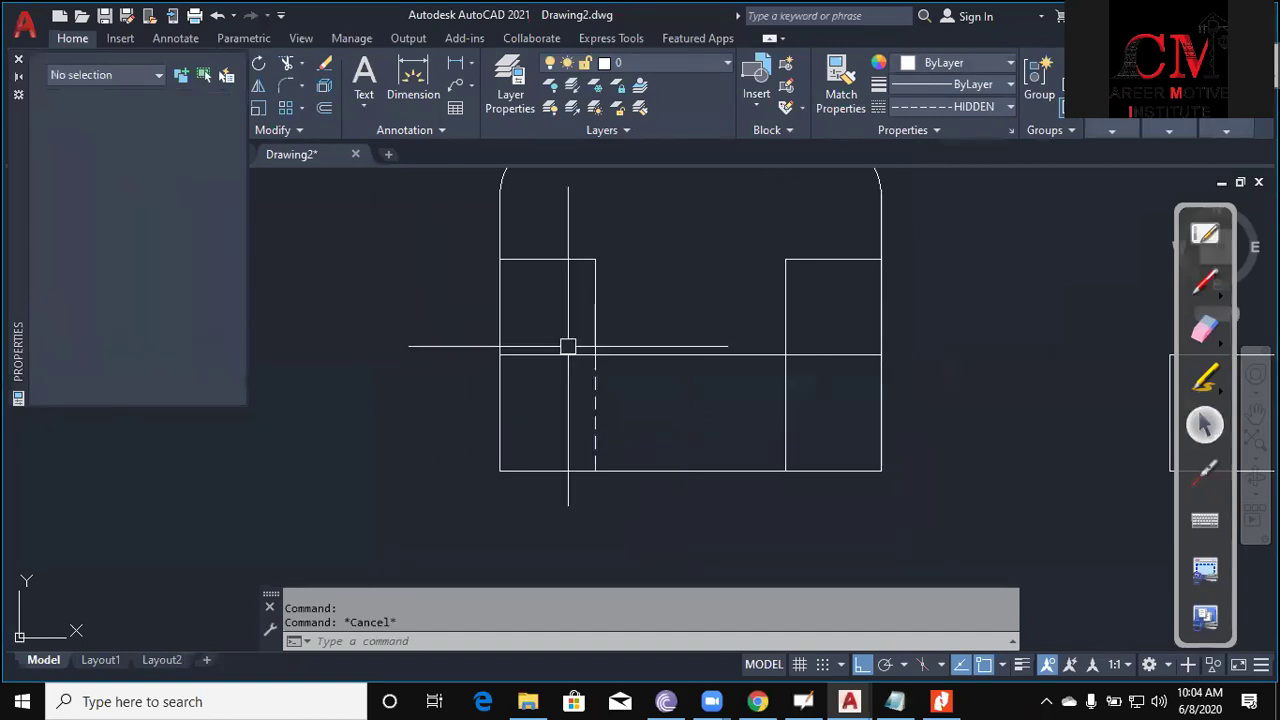
key(Escape)
middle_drag(823, 482, 775, 479)
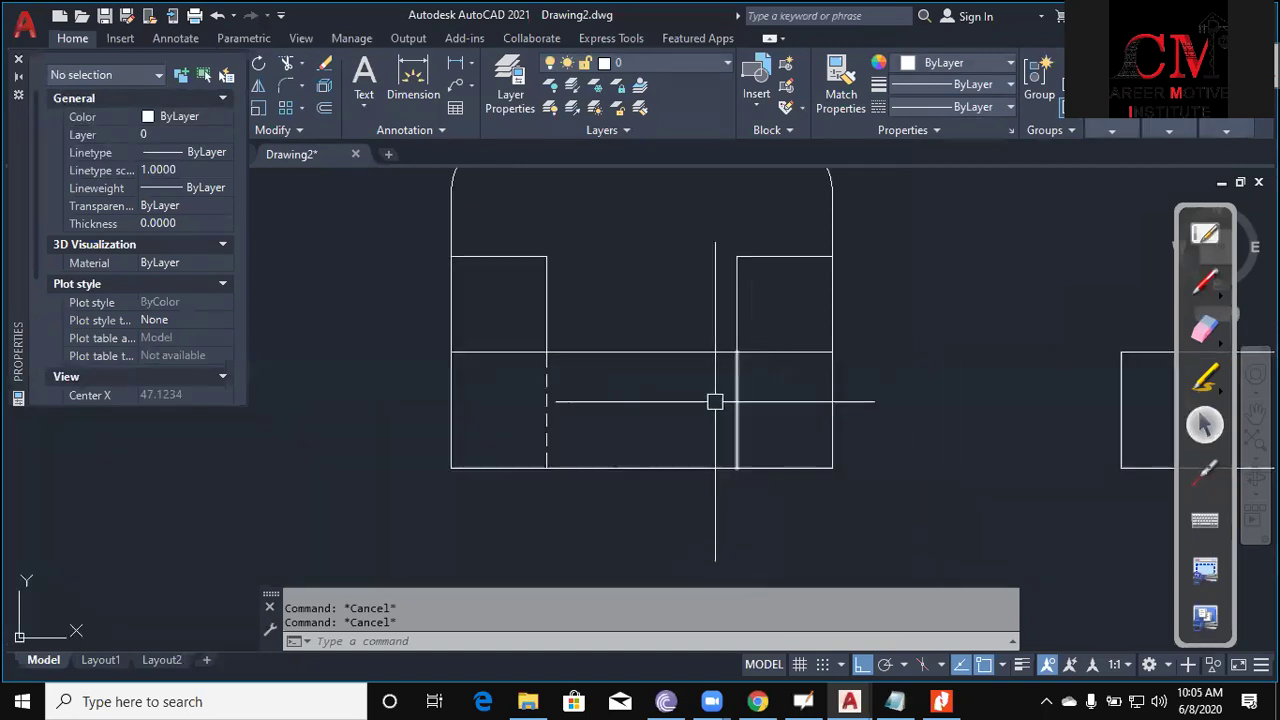
Use MATCHPROP to make the other inner front-view vertical line dashed like the first.
text(Ma)
key(Return)
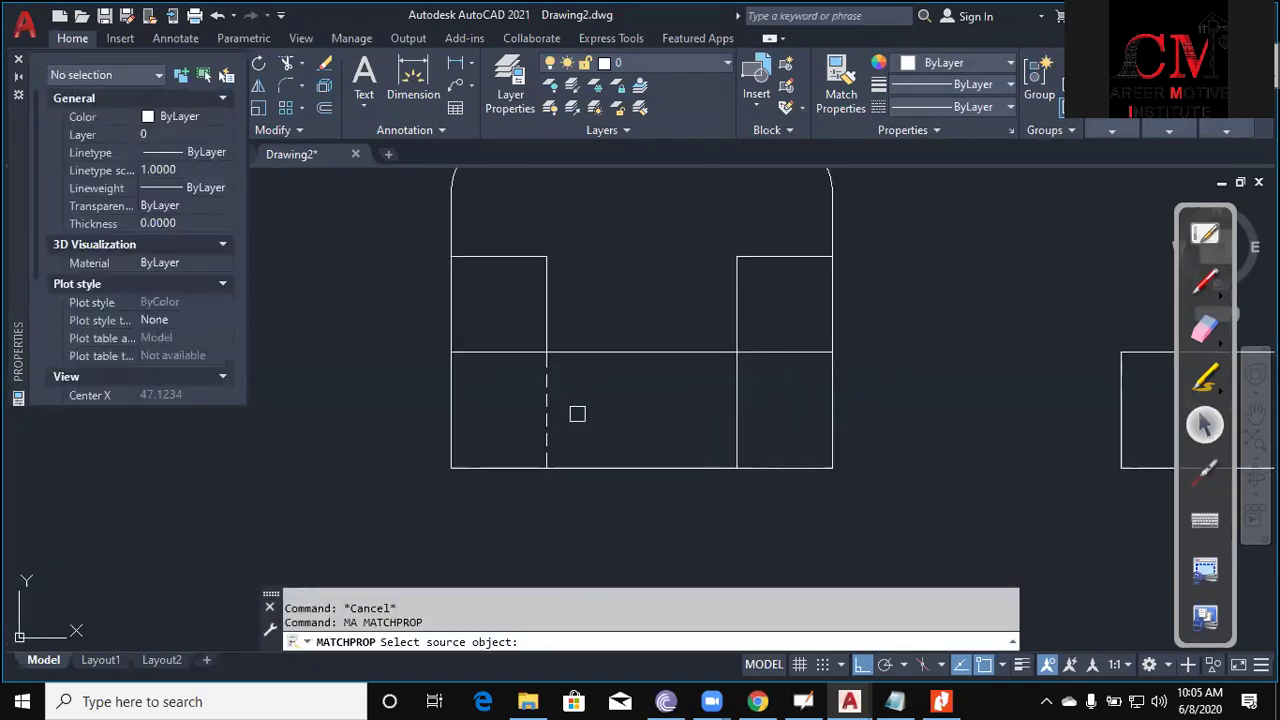
click(543, 407)
click(734, 405)
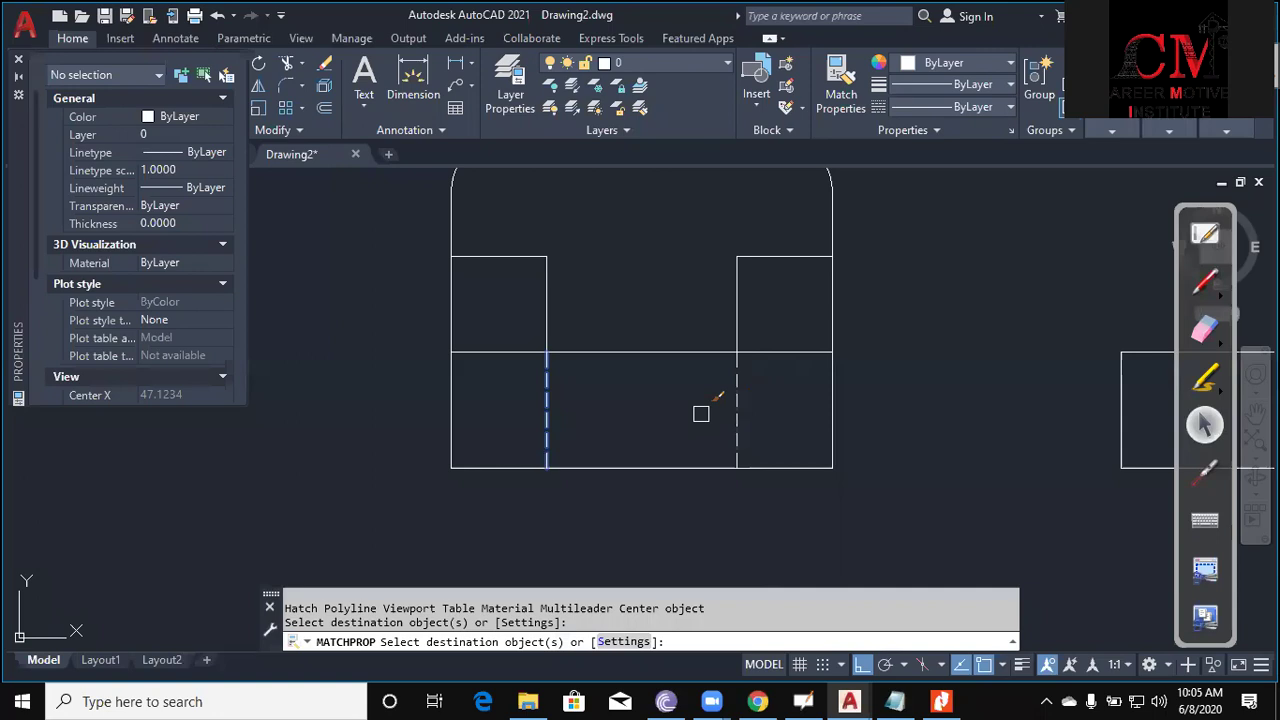
key(Escape)
scroll(737, 471, down, 3)
Project the inner arc's bottom horizontally, then drop a vertical xline at the miter intersection.
middle_drag(723, 486, 720, 529)
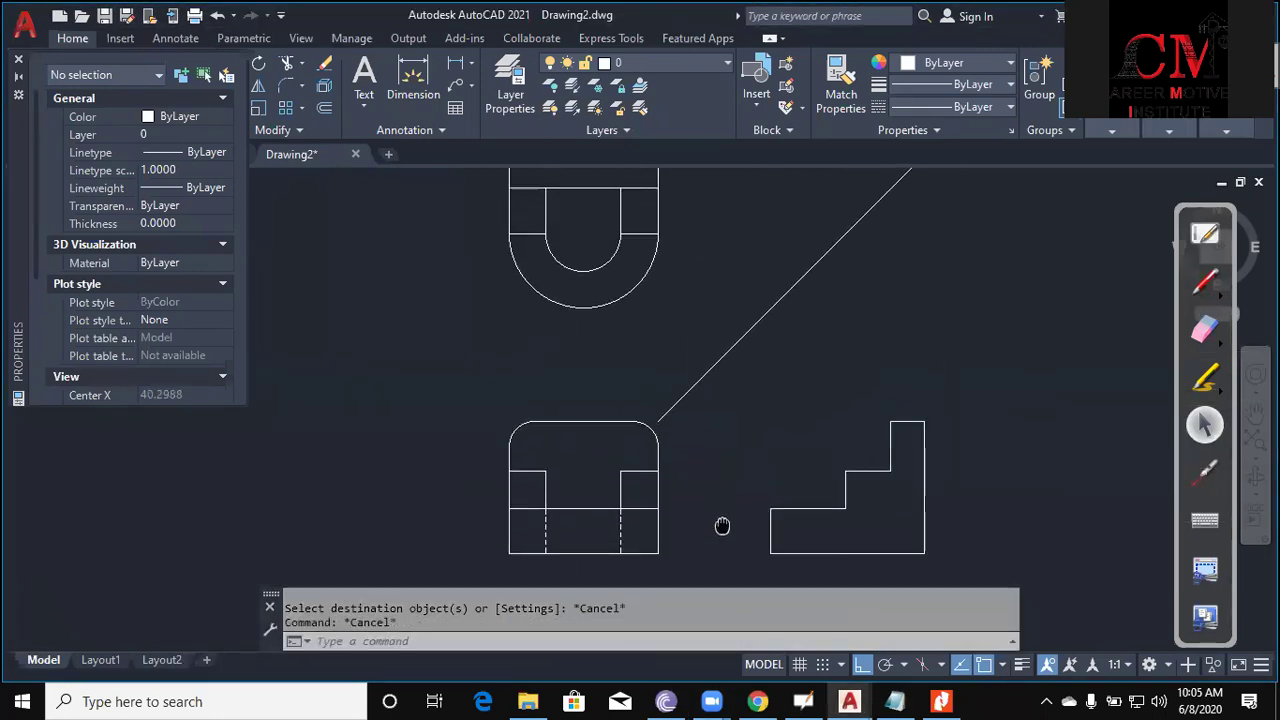
key(Escape)
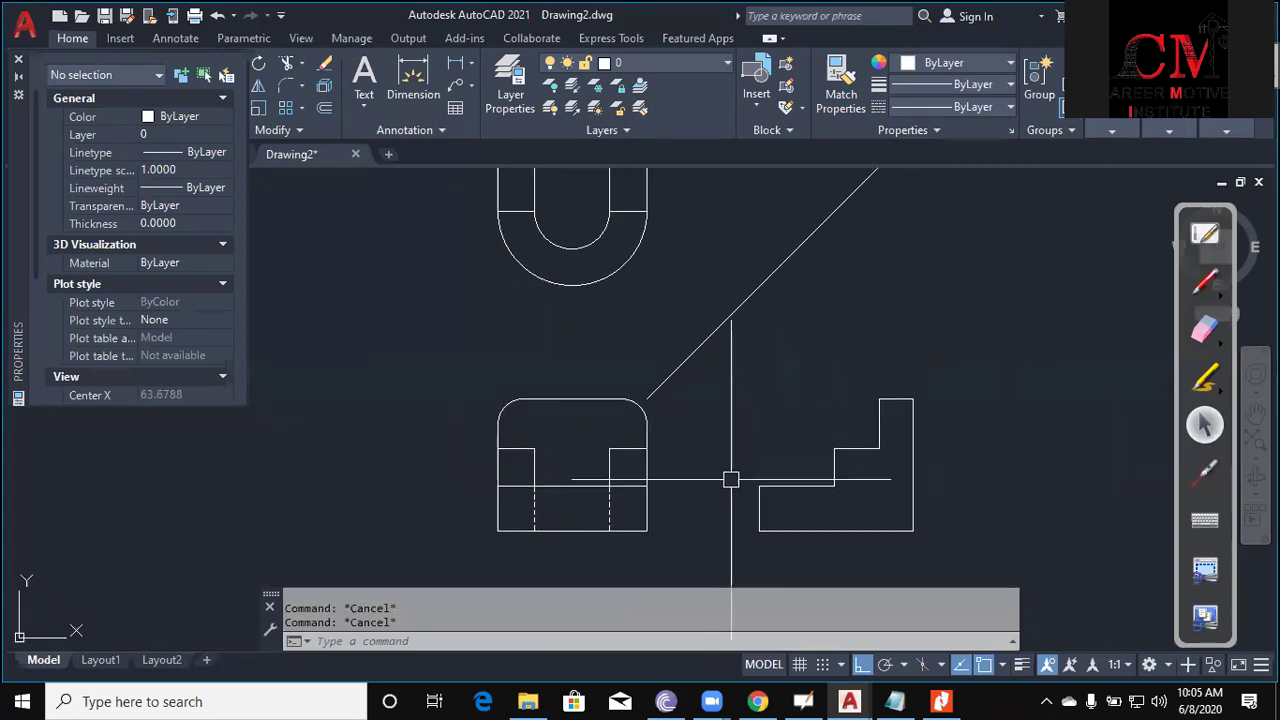
text(xl)
key(Return)
text(h)
key(Return)
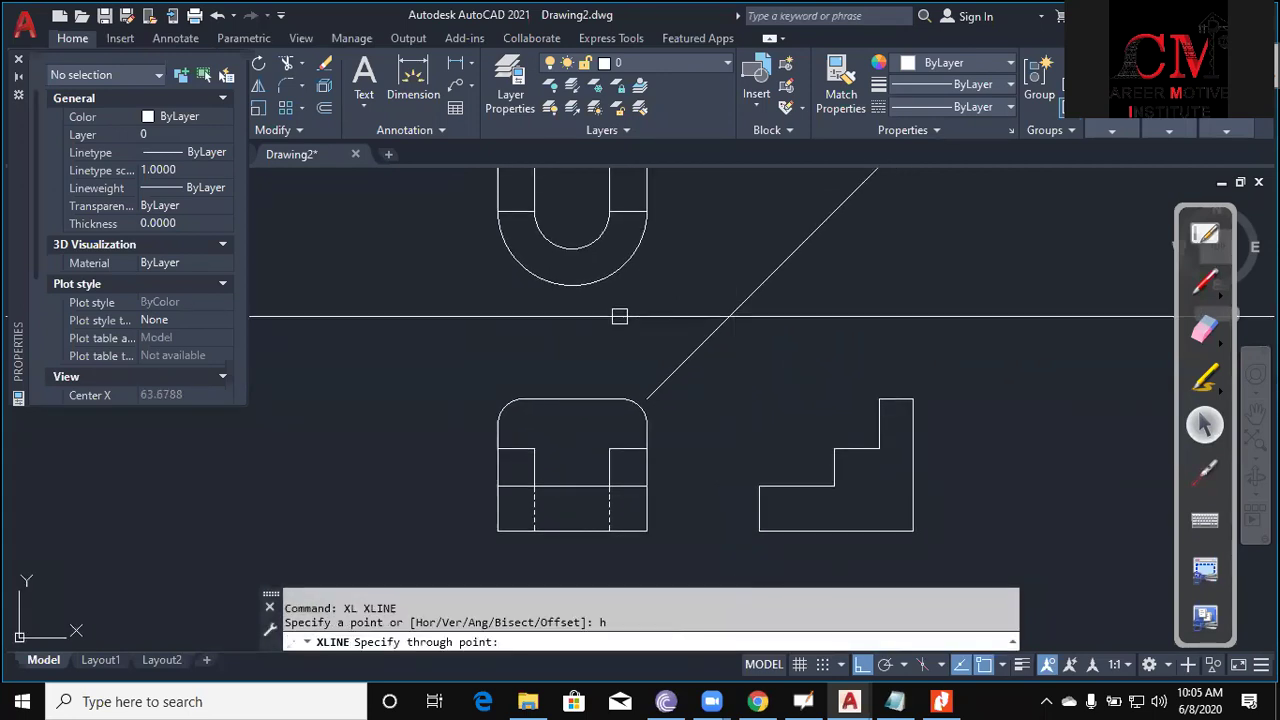
click(572, 248)
key(Return)
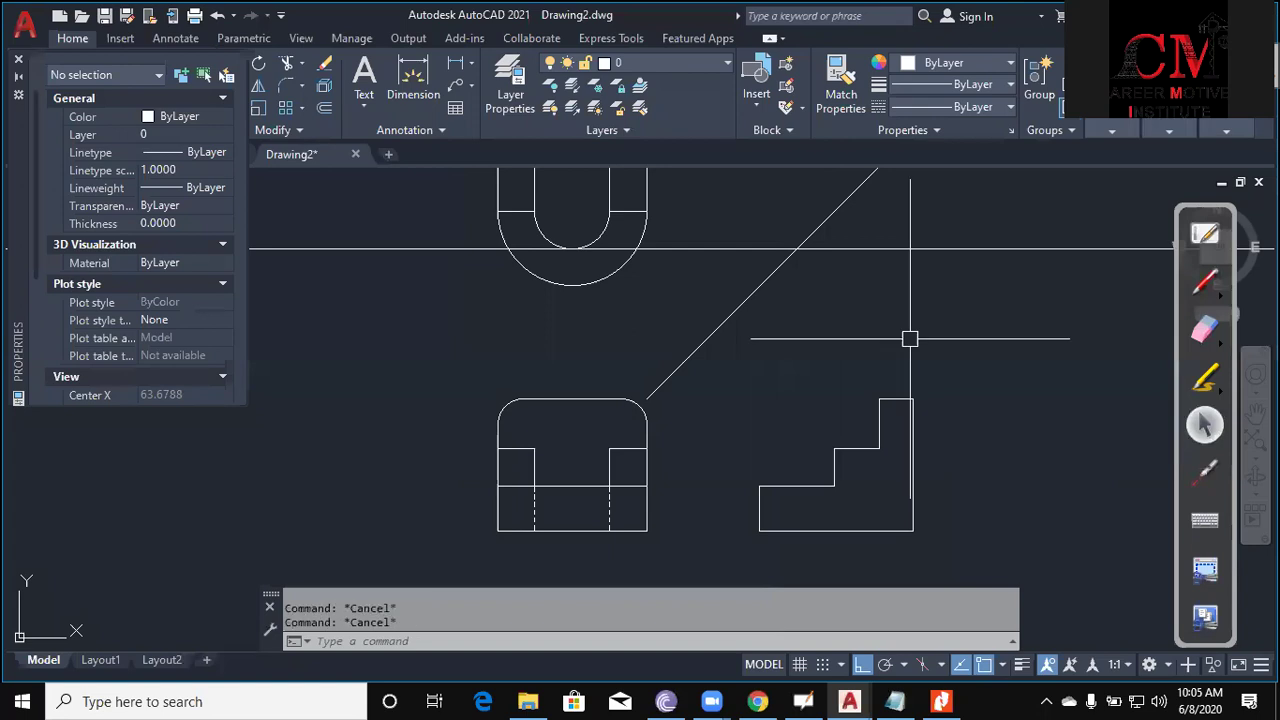
key(Return)
text(v)
key(Return)
click(797, 248)
key(Escape)
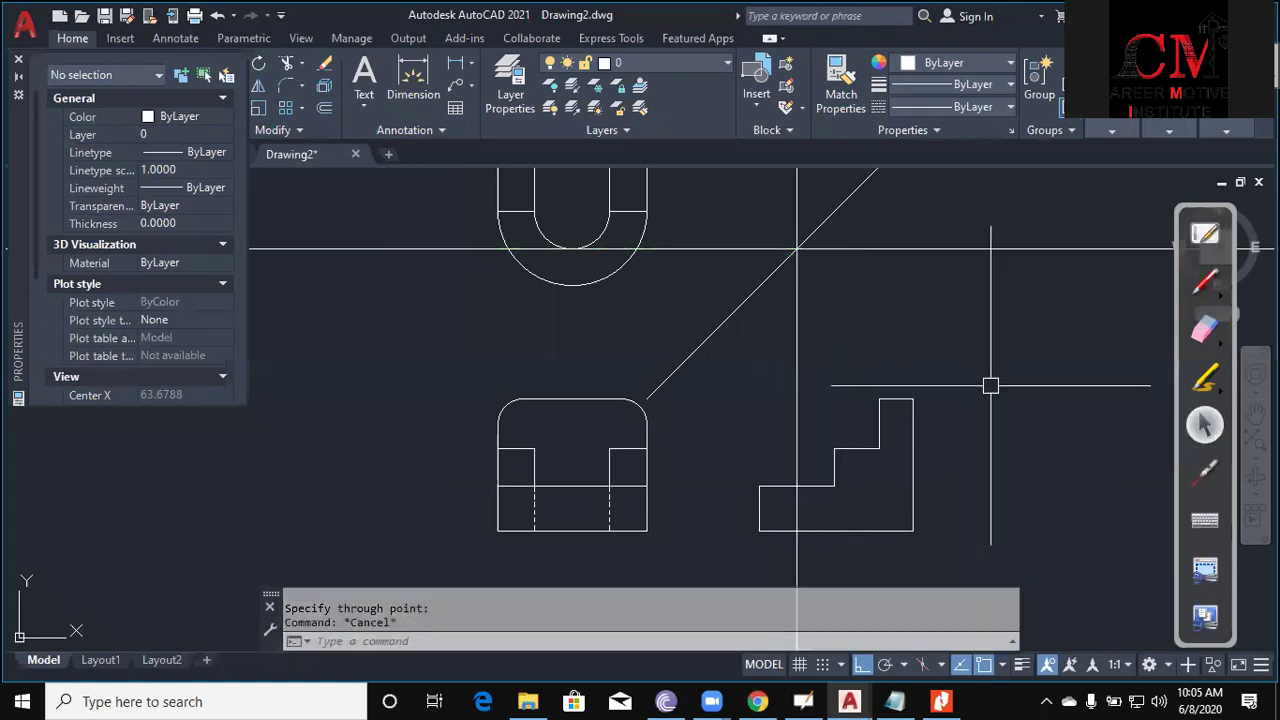
Trim the vertical xline to the side view's step and bottom edges.
text(tr)
key(Return)
scroll(807, 485, up, 4)
click(826, 489)
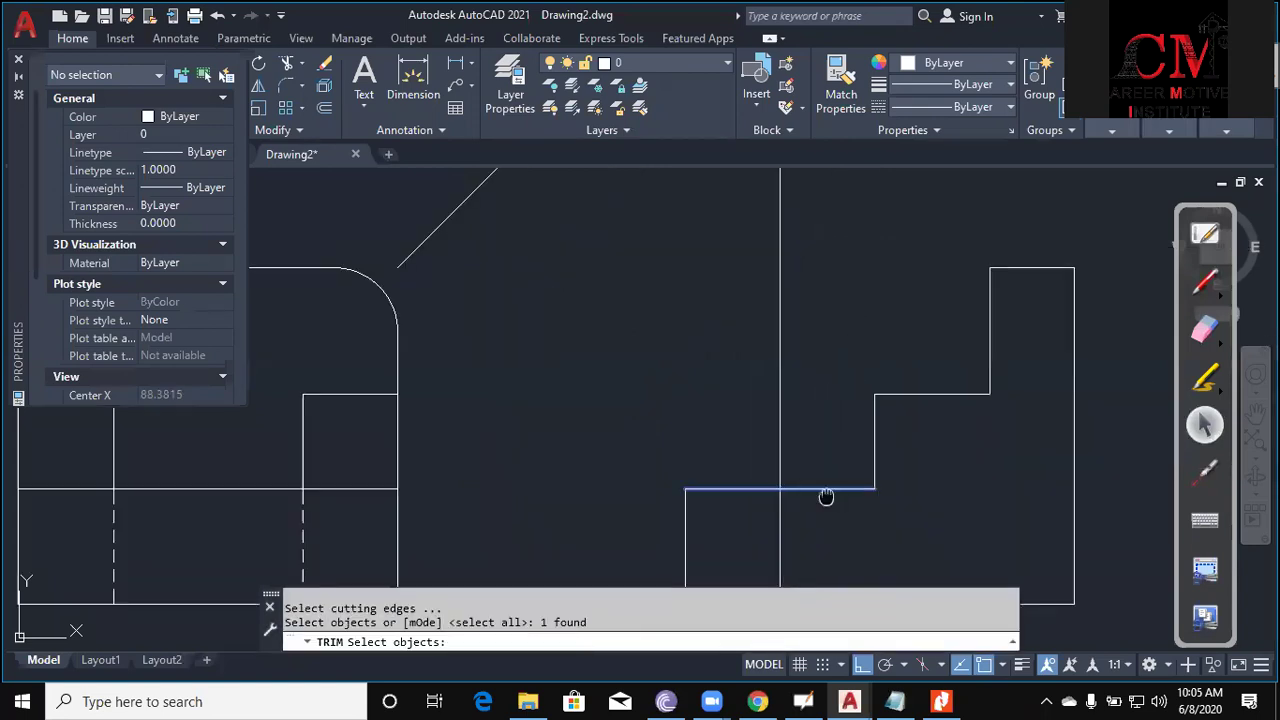
middle_drag(826, 497, 846, 328)
click(838, 436)
key(Return)
drag(830, 480, 755, 486)
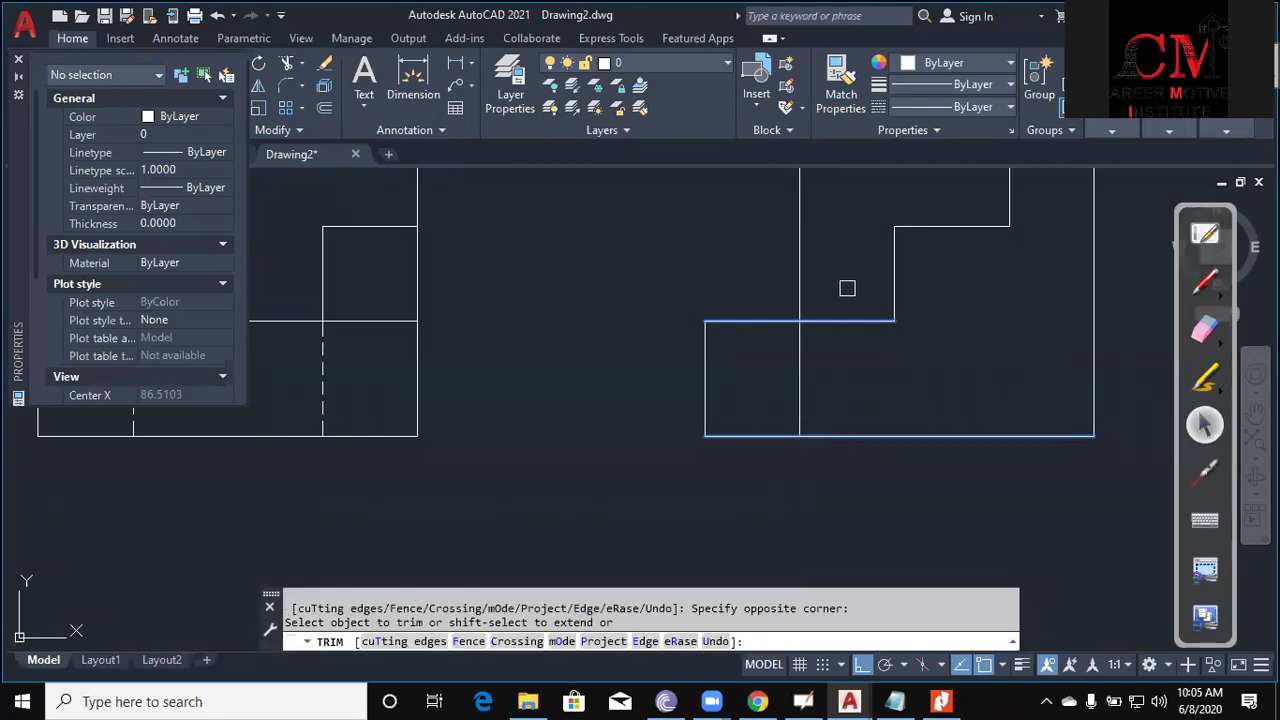
click(847, 288)
key(Escape)
Pick the front view's dashed line as a match-properties source, then cancel.
key(Escape)
text(ml)
key(Escape)
text(a)
key(Return)
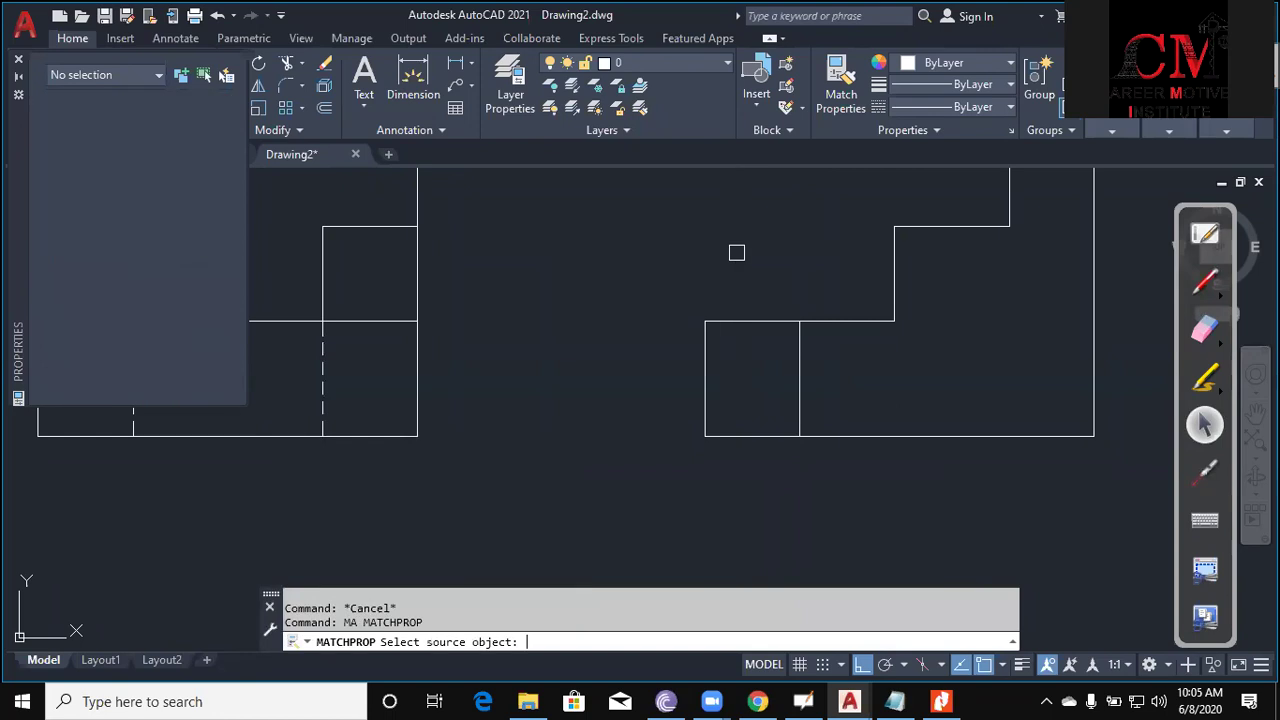
click(325, 351)
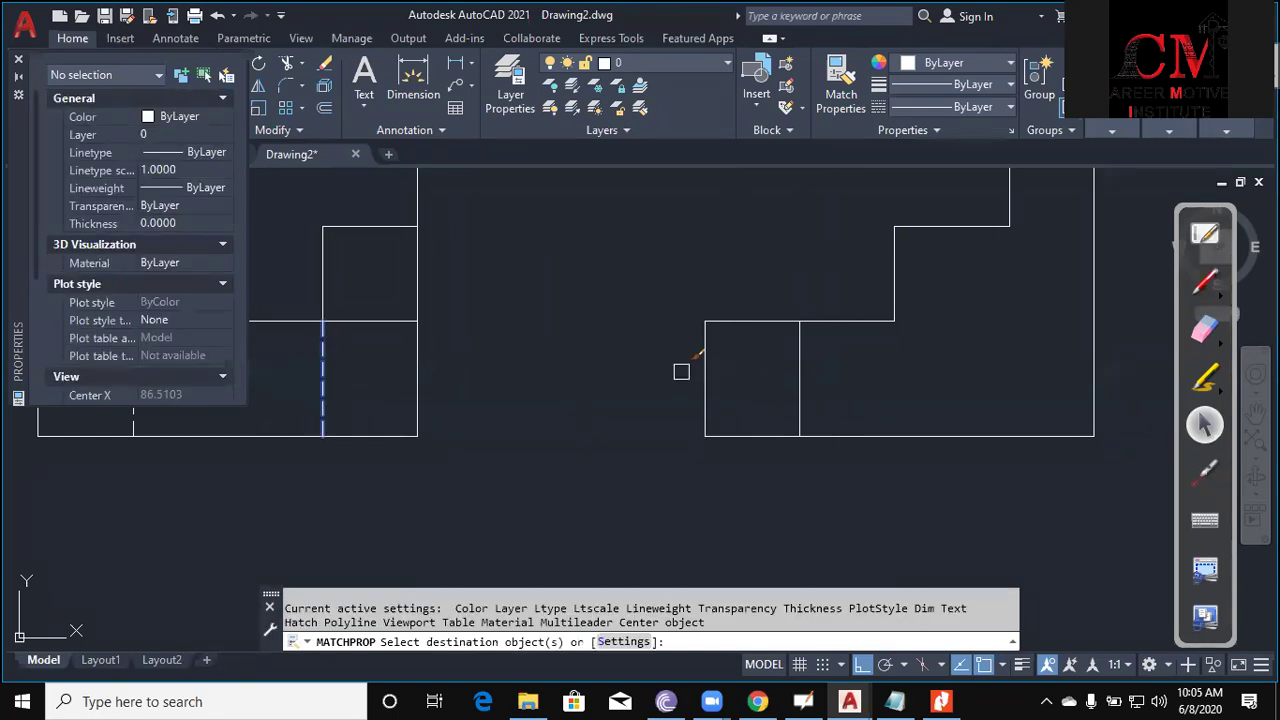
scroll(801, 368, down, 3)
scroll(751, 357, down, 3)
key(Escape)
key(Escape)
key(Escape)
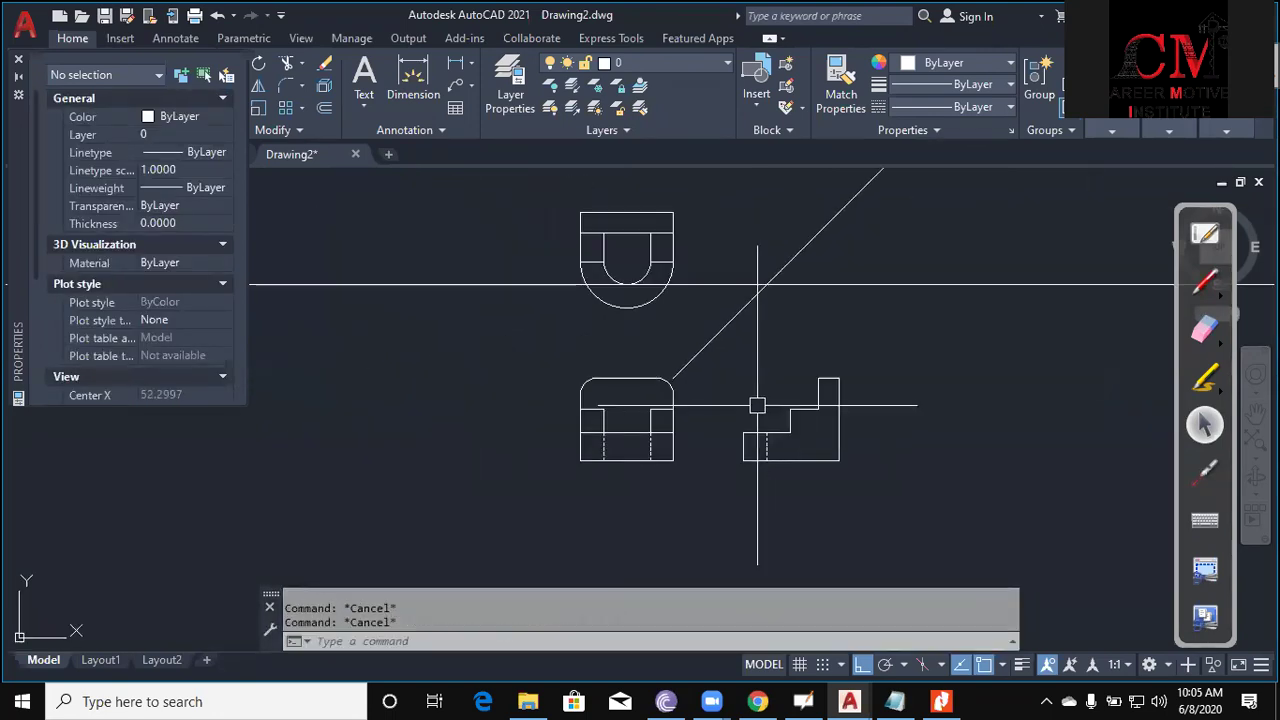
Project the top view's corner horizontally with another construction line.
text(xl)
key(Return)
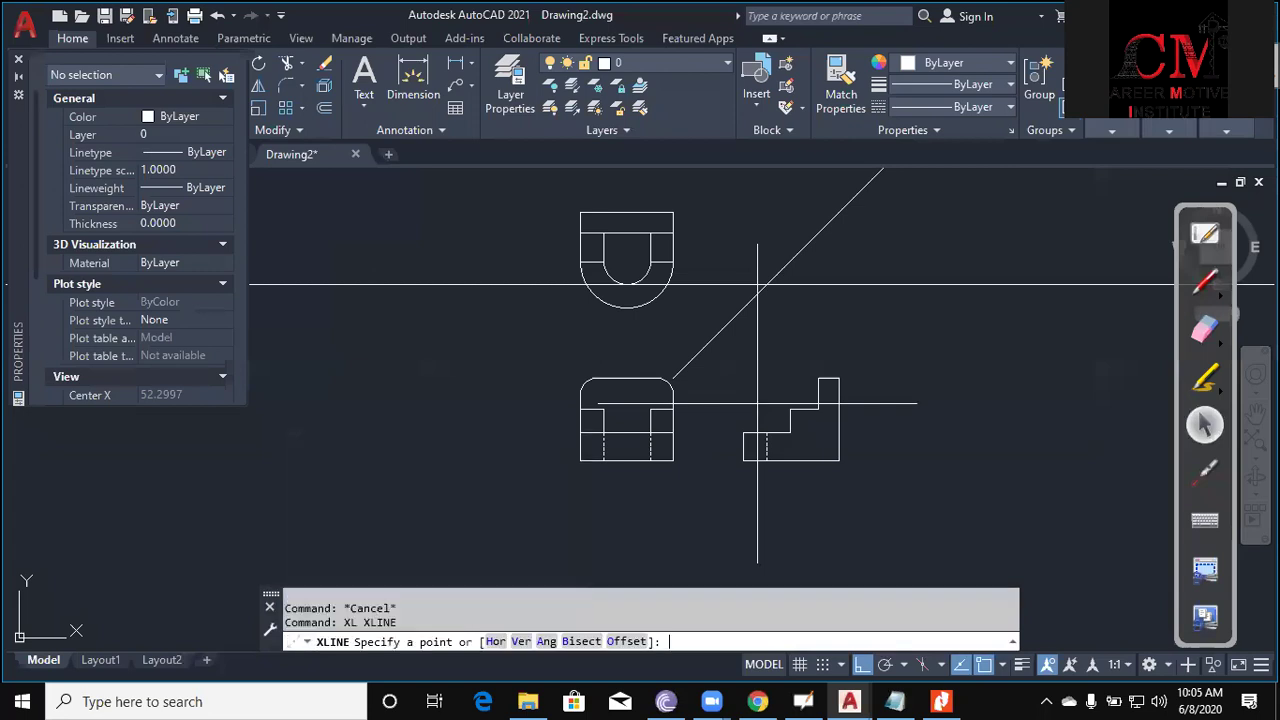
text(v)
key(Return)
text(h)
key(Return)
scroll(651, 291, up, 5)
scroll(697, 340, down, 2)
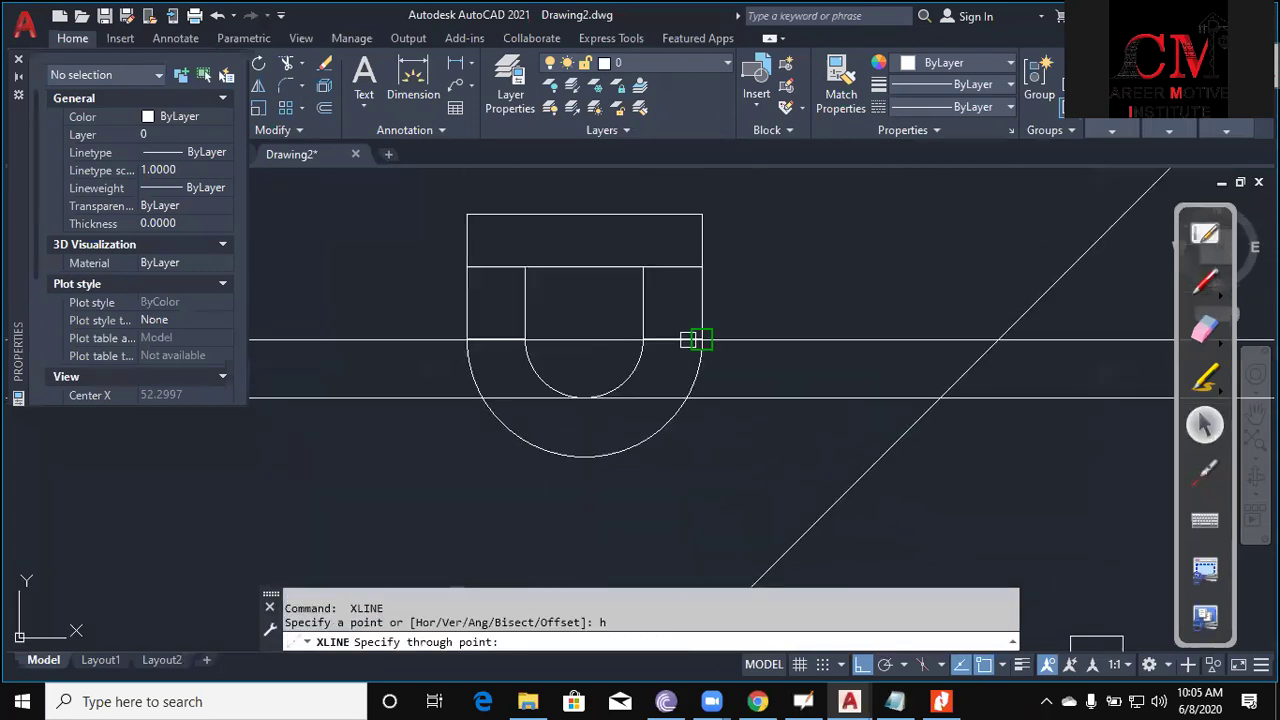
click(701, 267)
scroll(701, 267, down, 5)
scroll(881, 379, up, 1)
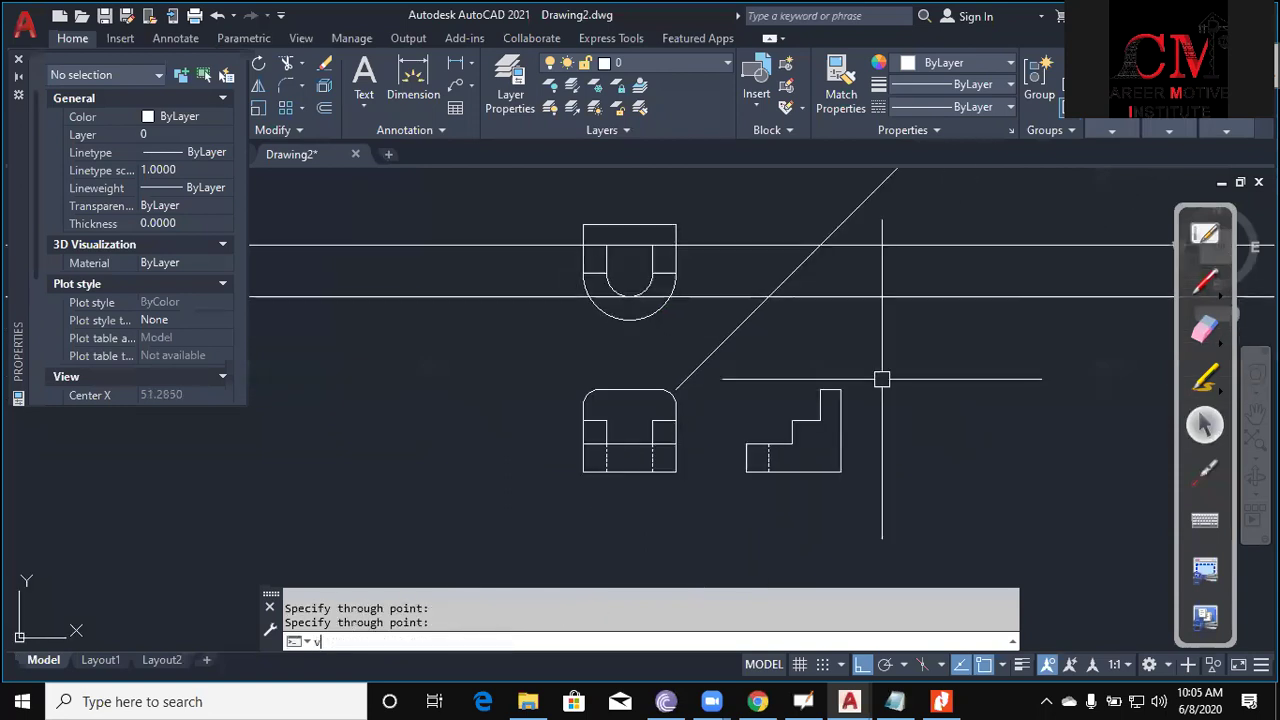
key(Return)
Close the stray view dialog and drop a vertical xline at the new miter intersection.
click(899, 177)
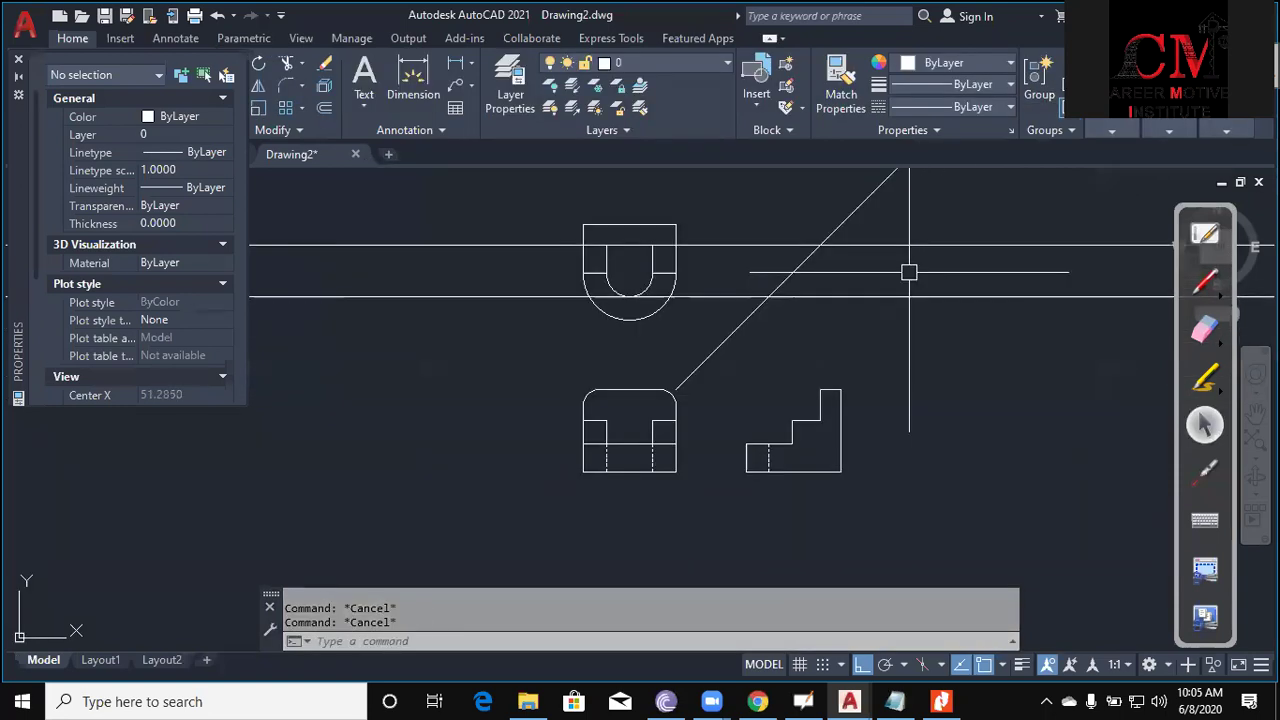
text(xl)
key(Return)
text(v)
key(Return)
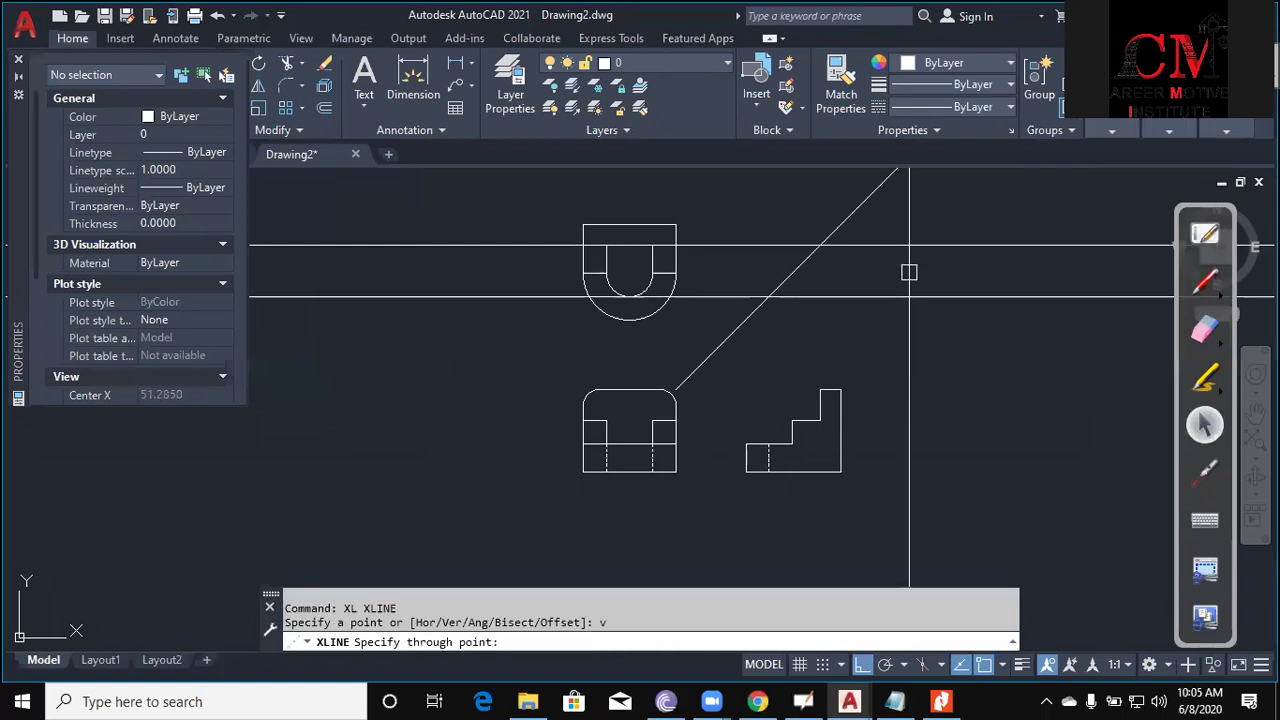
click(822, 320)
scroll(880, 450, up, 3)
key(Escape)
key(Escape)
Trim the new vertical line between the side view's step and bottom edges.
text(t)
key(Return)
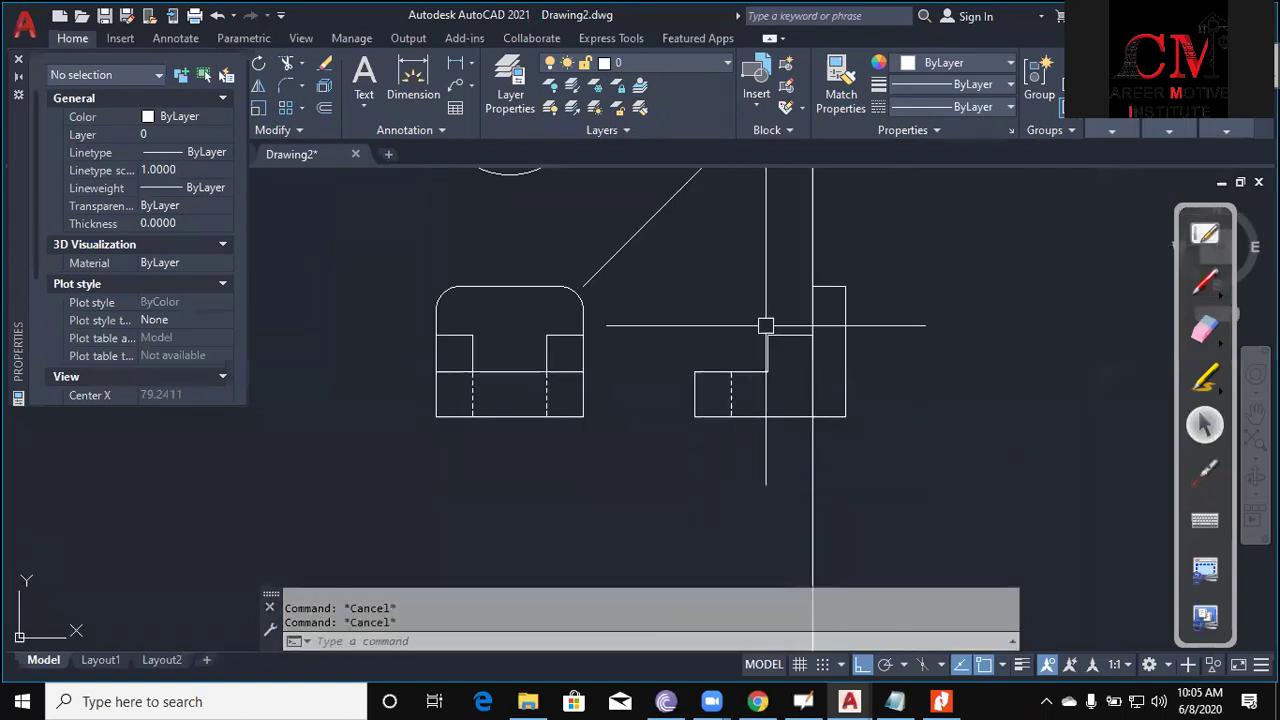
text(tr)
key(Return)
click(787, 335)
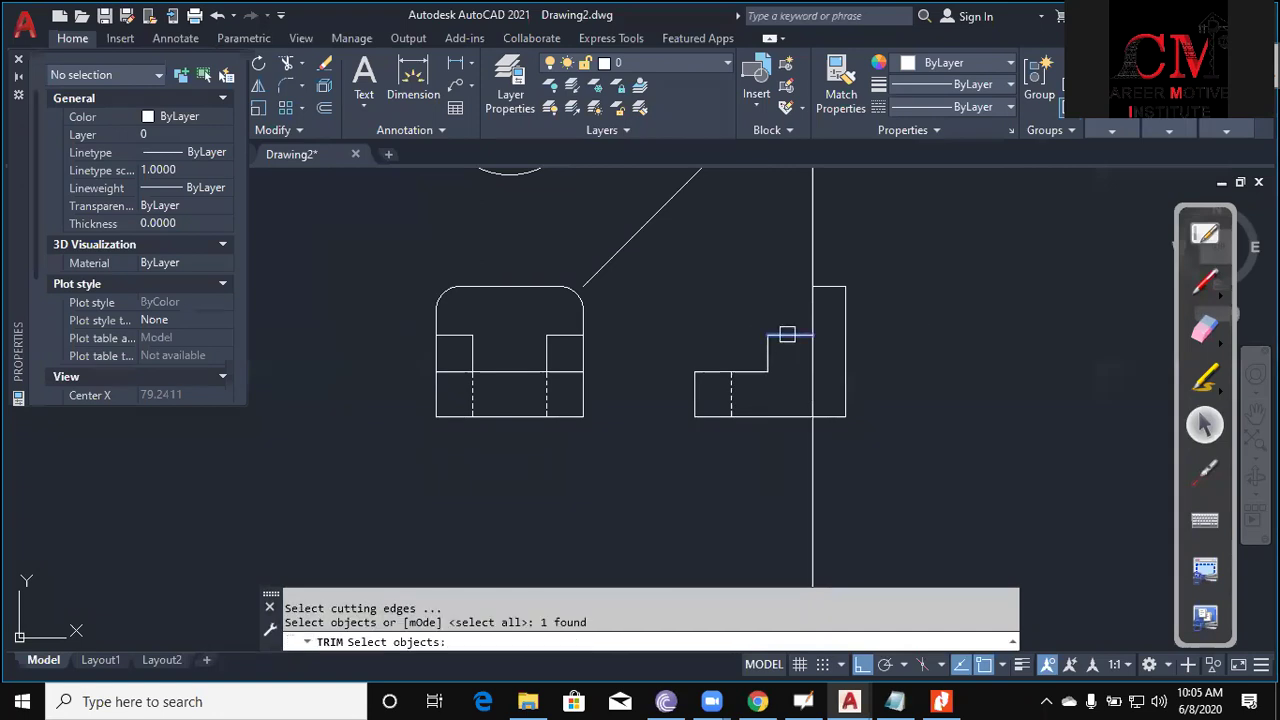
click(782, 421)
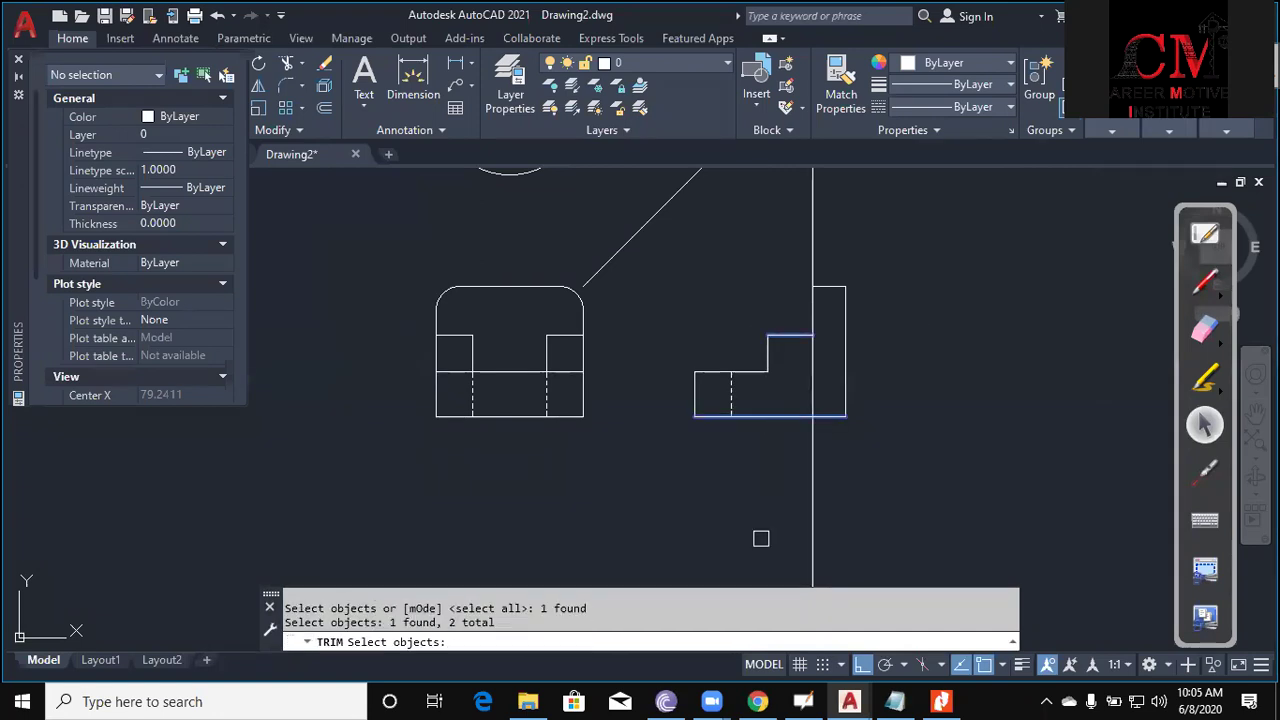
key(Return)
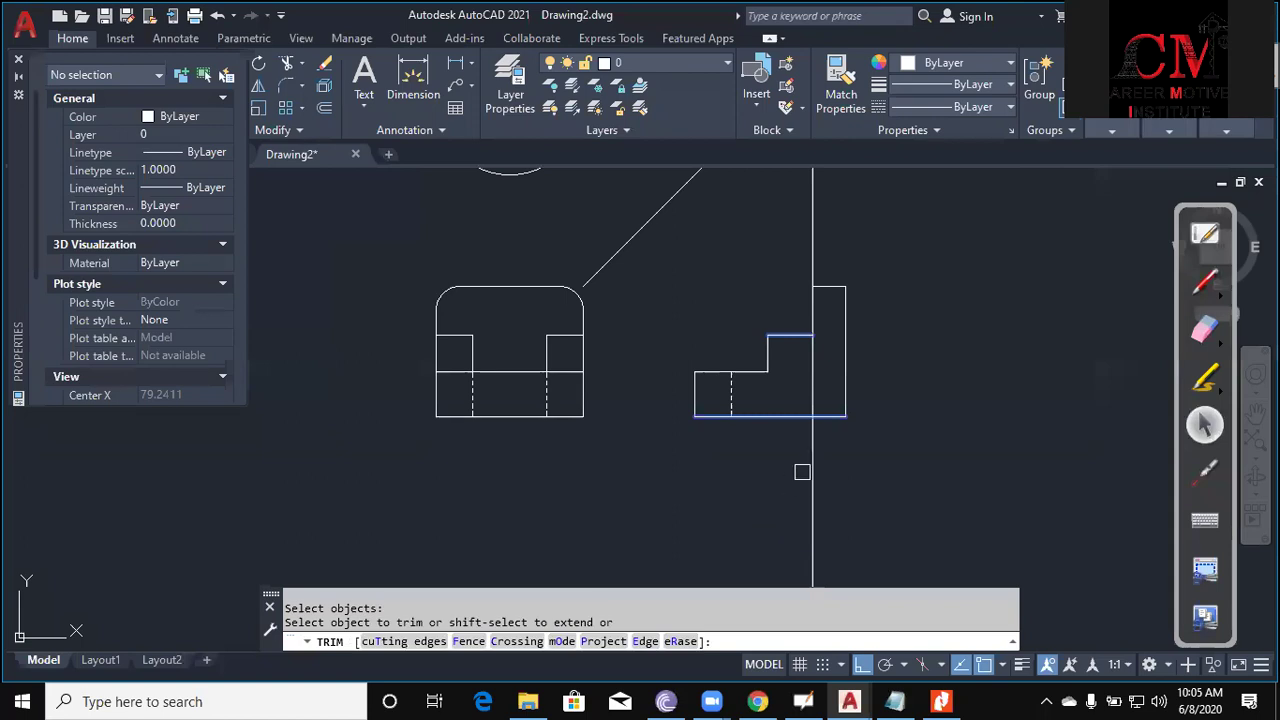
click(800, 471)
click(680, 458)
click(814, 250)
key(Escape)
key(Escape)
Match the new side-view line to the front view's dashed hidden line.
text(ma)
key(Return)
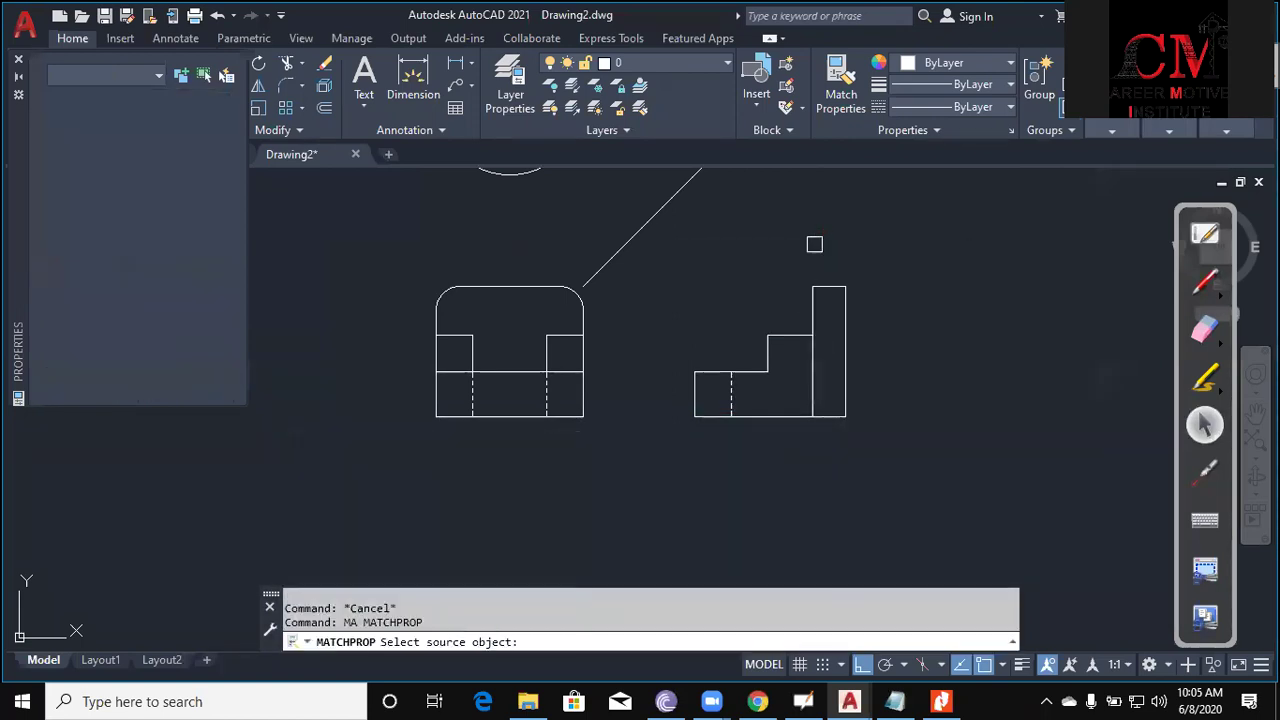
click(546, 395)
click(812, 380)
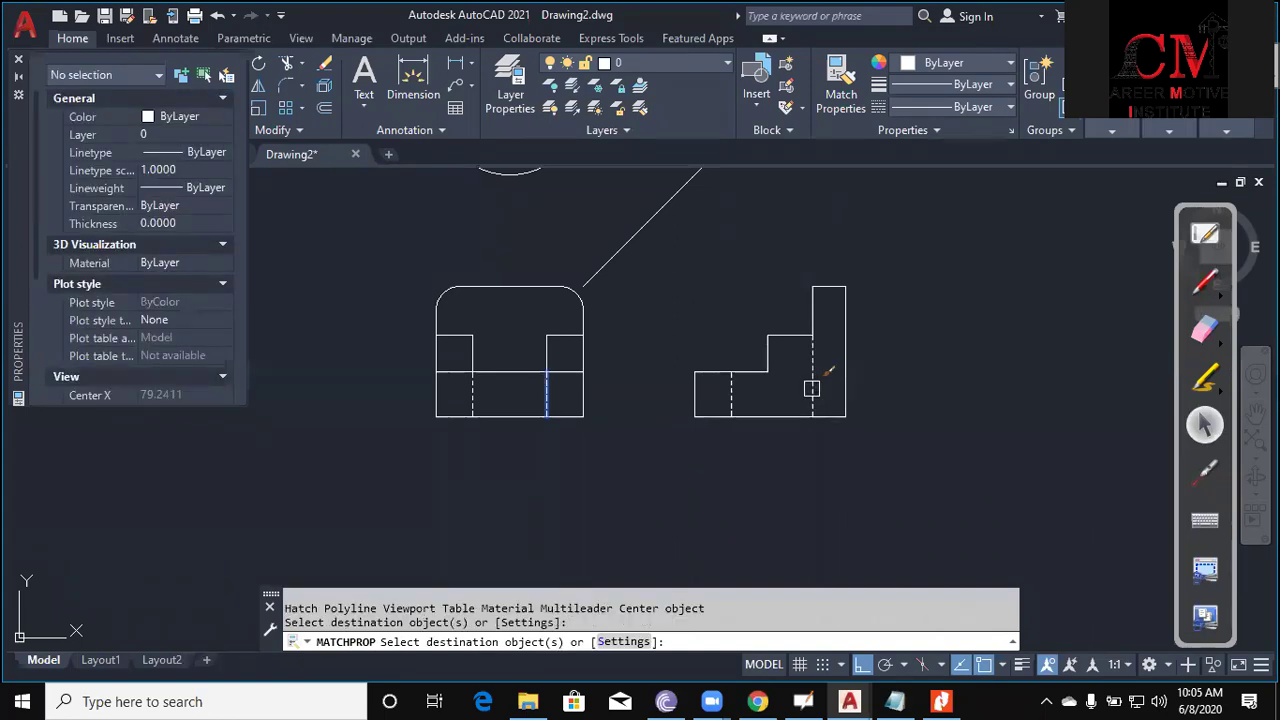
Finish the property match, draw a line across the side-view step, then erase the misdrawn line.
key(Return)
key(Escape)
key(Escape)
text(l)
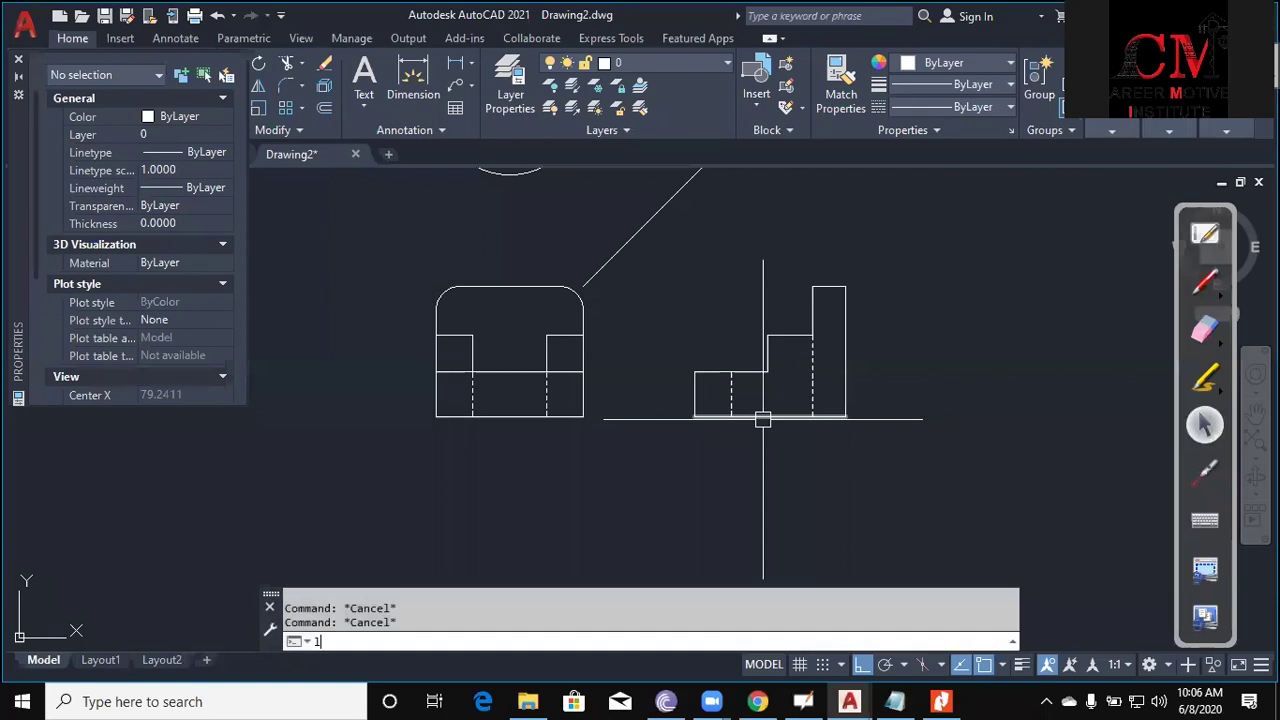
key(Return)
click(767, 372)
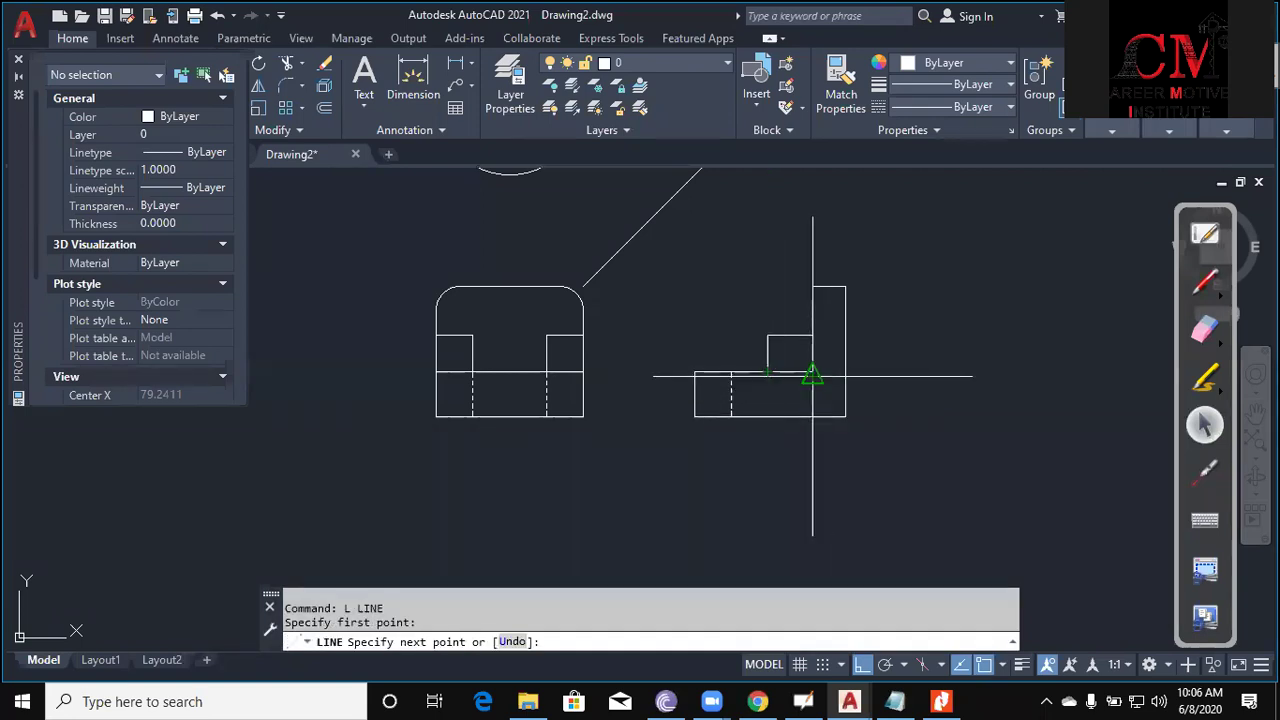
click(812, 374)
key(Escape)
key(Escape)
scroll(802, 392, up, 3)
click(803, 391)
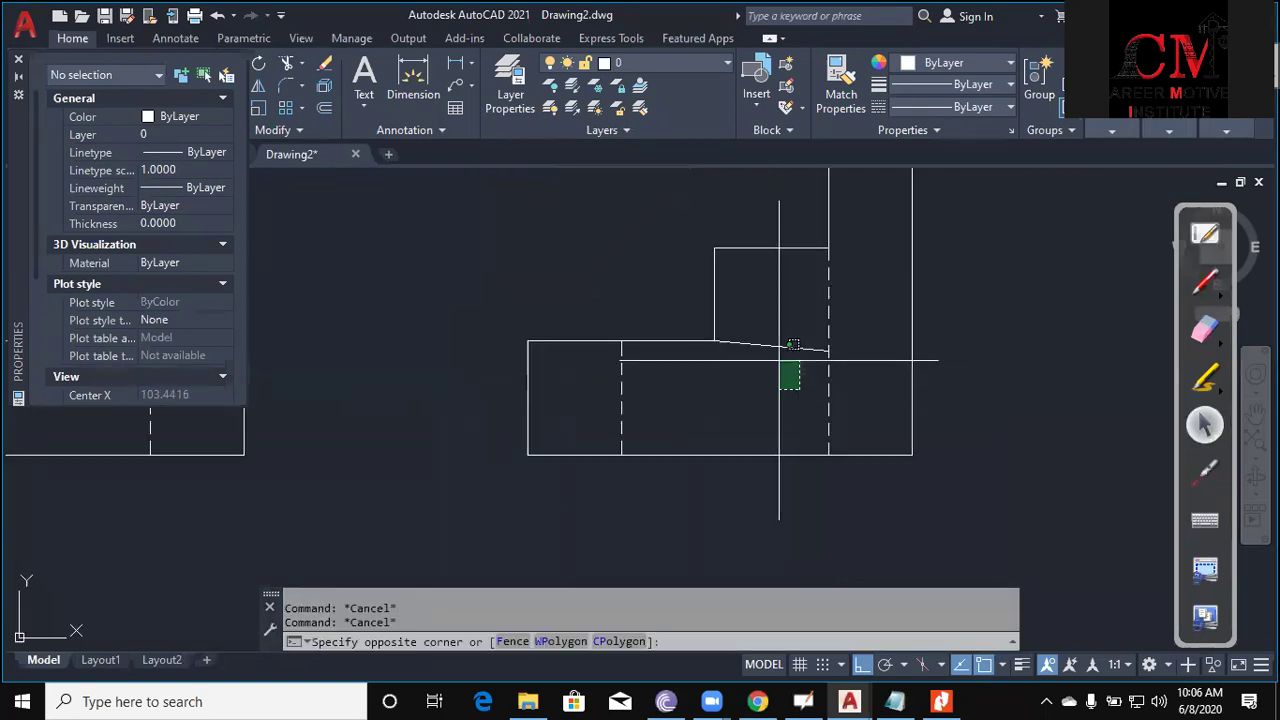
click(771, 347)
text(e)
key(Return)
key(Escape)
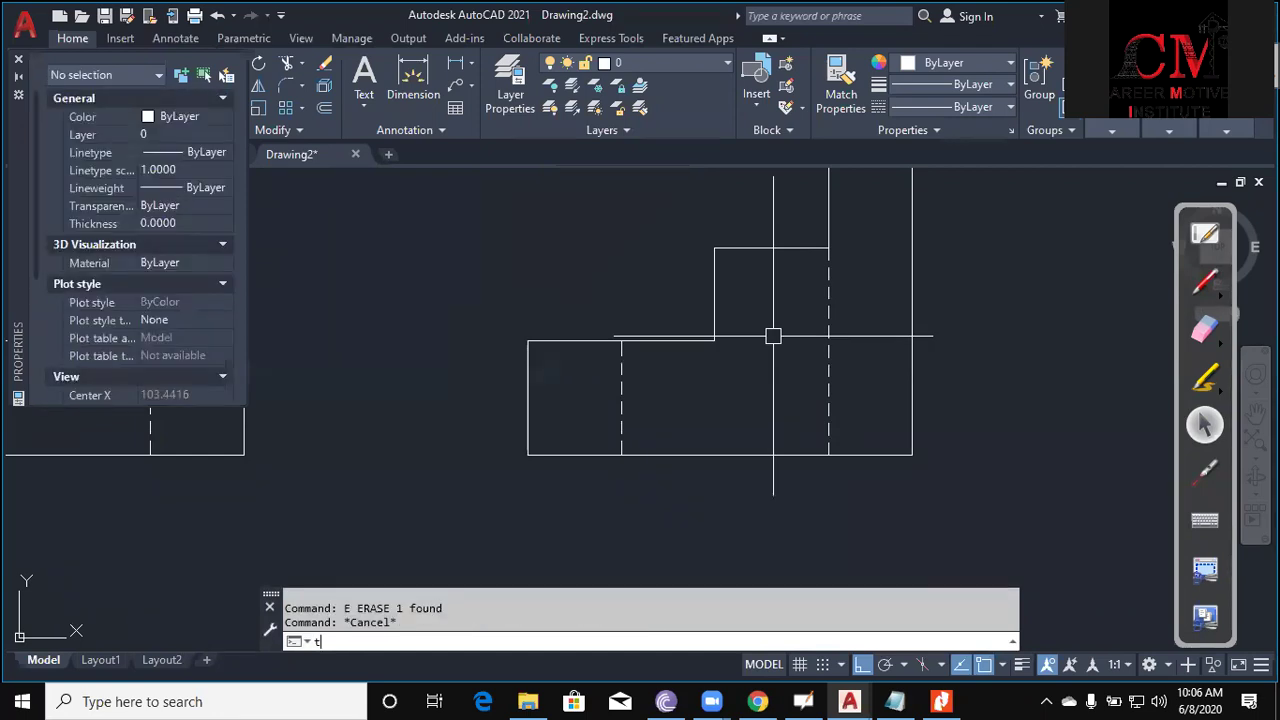
Extend the step's inner edge to the dashed line and trim away the extra vertical segment.
key(Return)
click(714, 341)
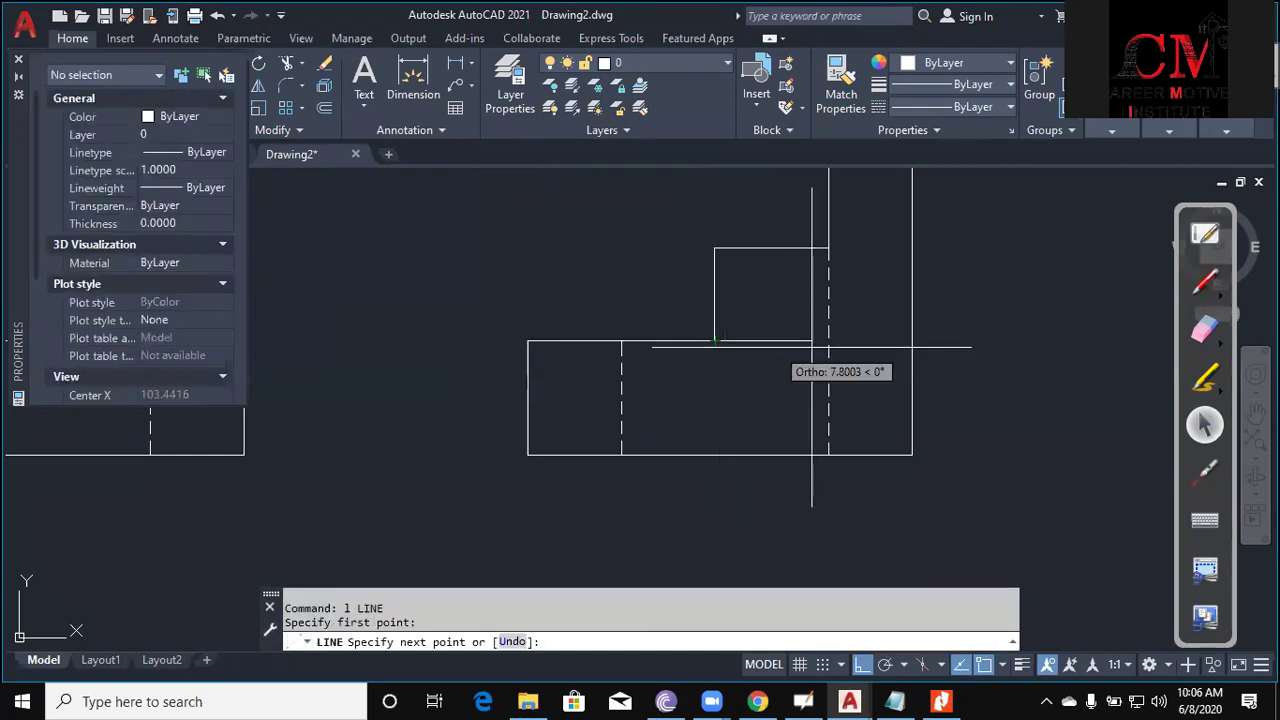
click(828, 341)
key(Escape)
key(Escape)
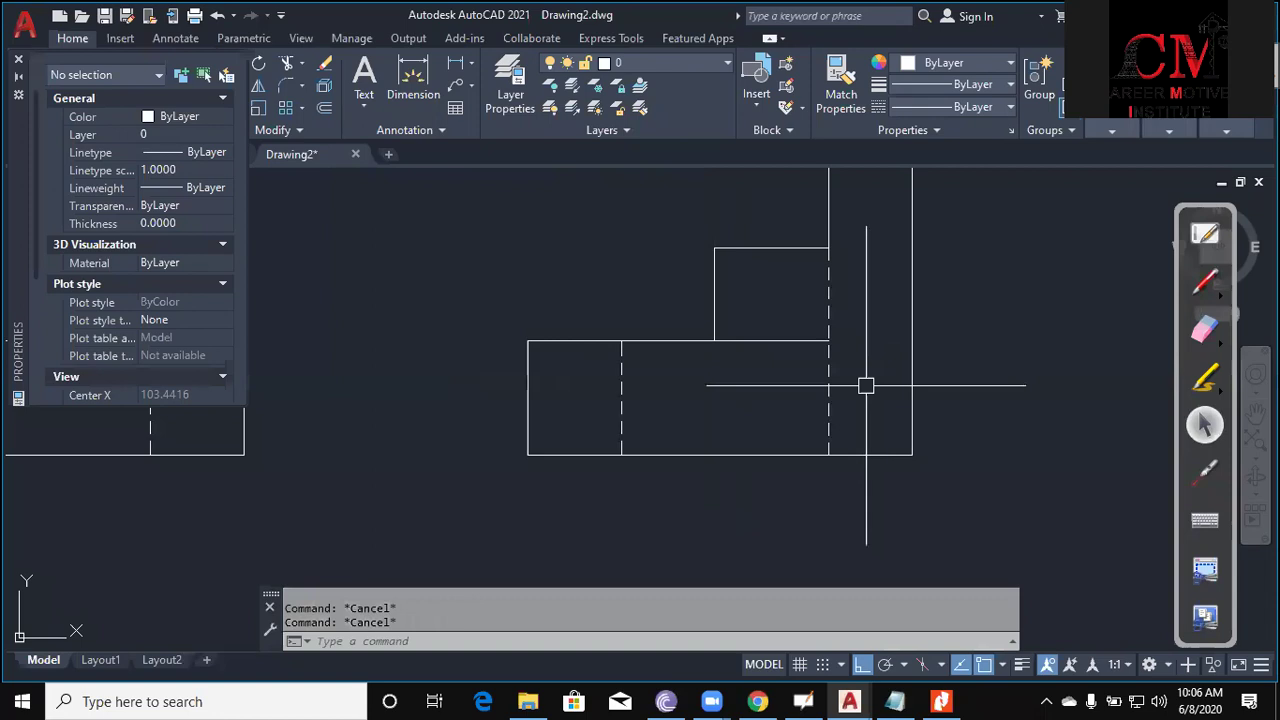
text(tr)
key(Return)
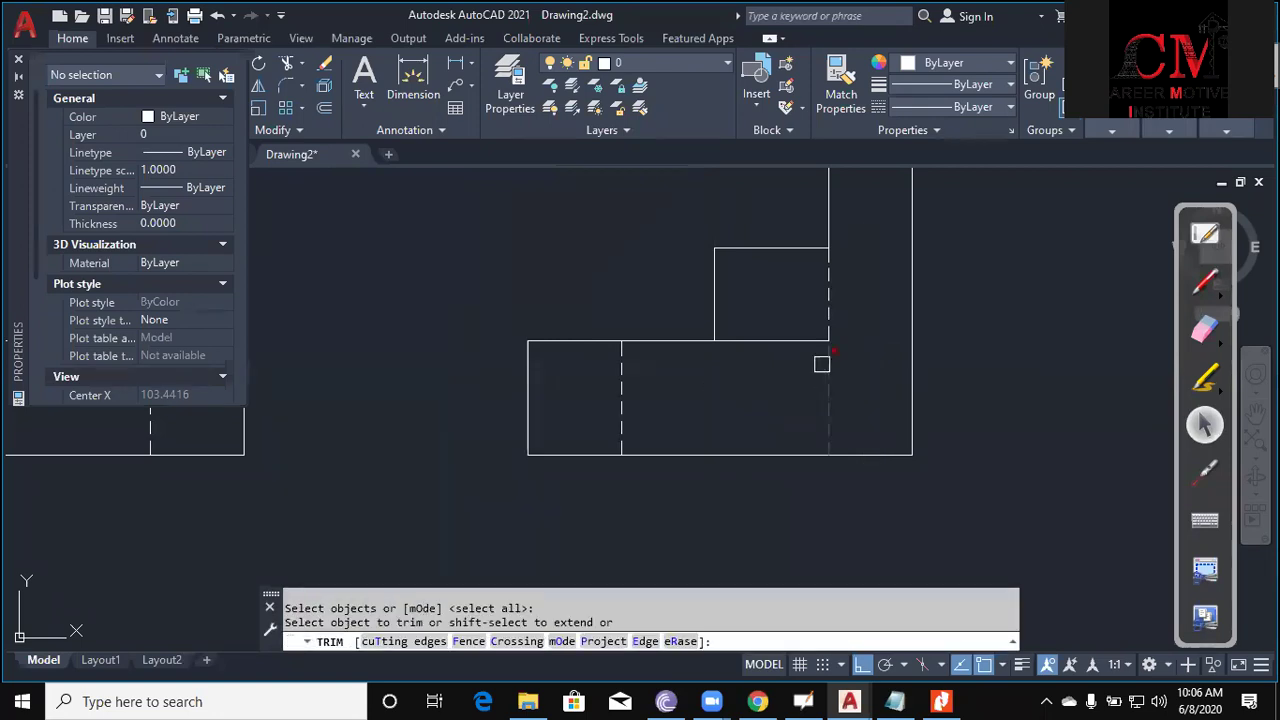
click(826, 307)
key(Escape)
key(Escape)
Use MATCHPROP to make the side view's top segment dashed like the existing hidden line.
key(Escape)
text(ma)
key(Return)
click(825, 389)
click(794, 341)
key(Escape)
key(Escape)
scroll(794, 400, down, 4)
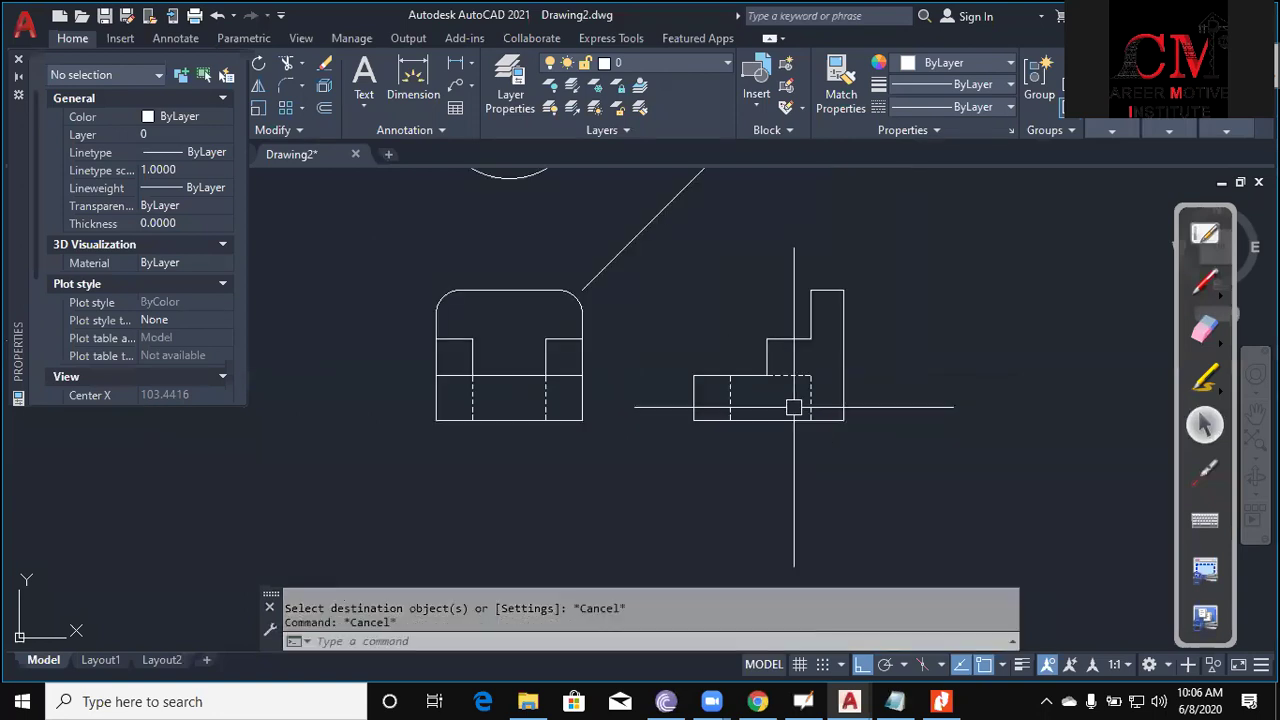
Crossing-select the two leftover horizontal construction lines and erase them.
middle_drag(795, 427, 819, 435)
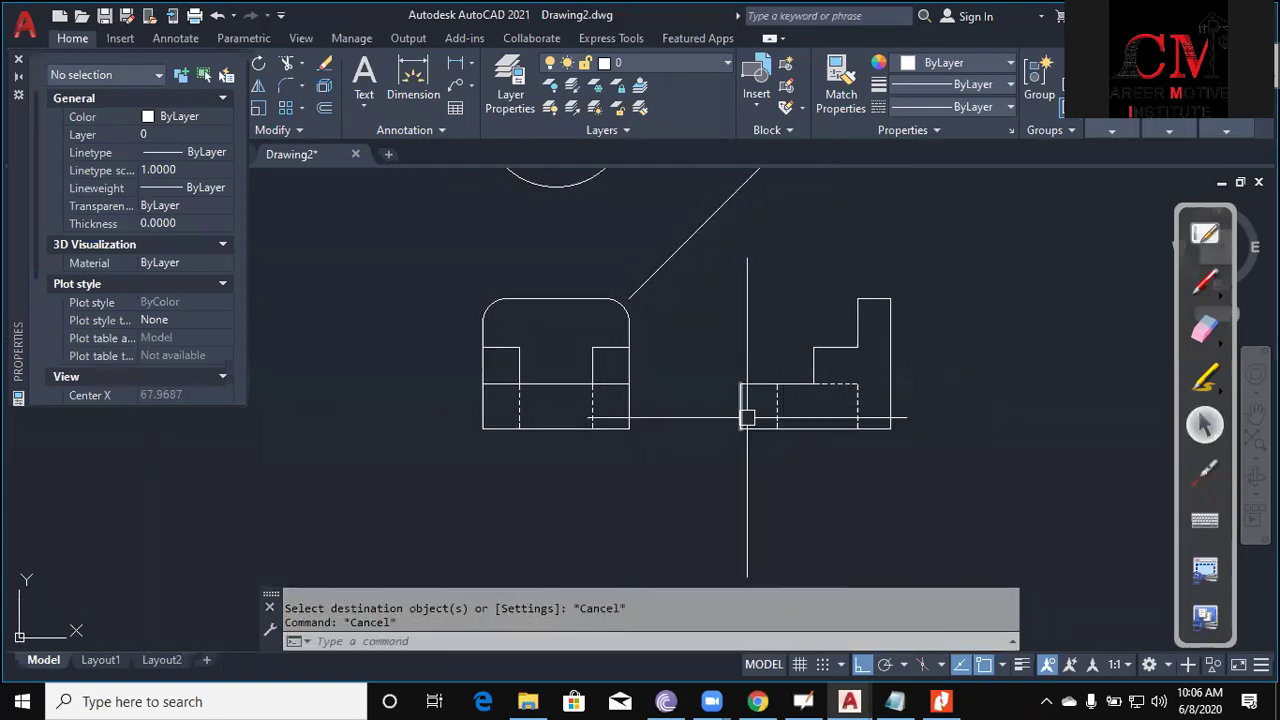
middle_drag(738, 325, 771, 437)
middle_drag(880, 368, 734, 443)
click(945, 383)
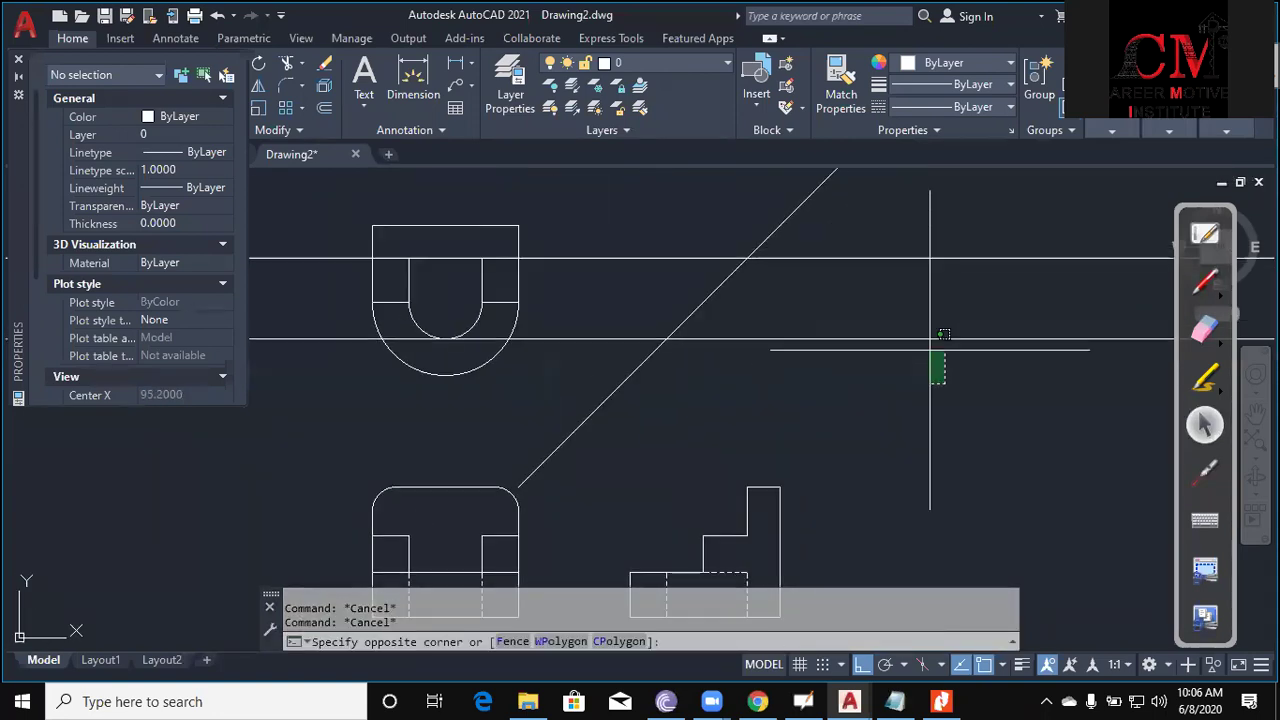
click(890, 251)
text(e)
key(Return)
Close the Properties palette and recentre the three views in the window.
scroll(889, 251, down, 3)
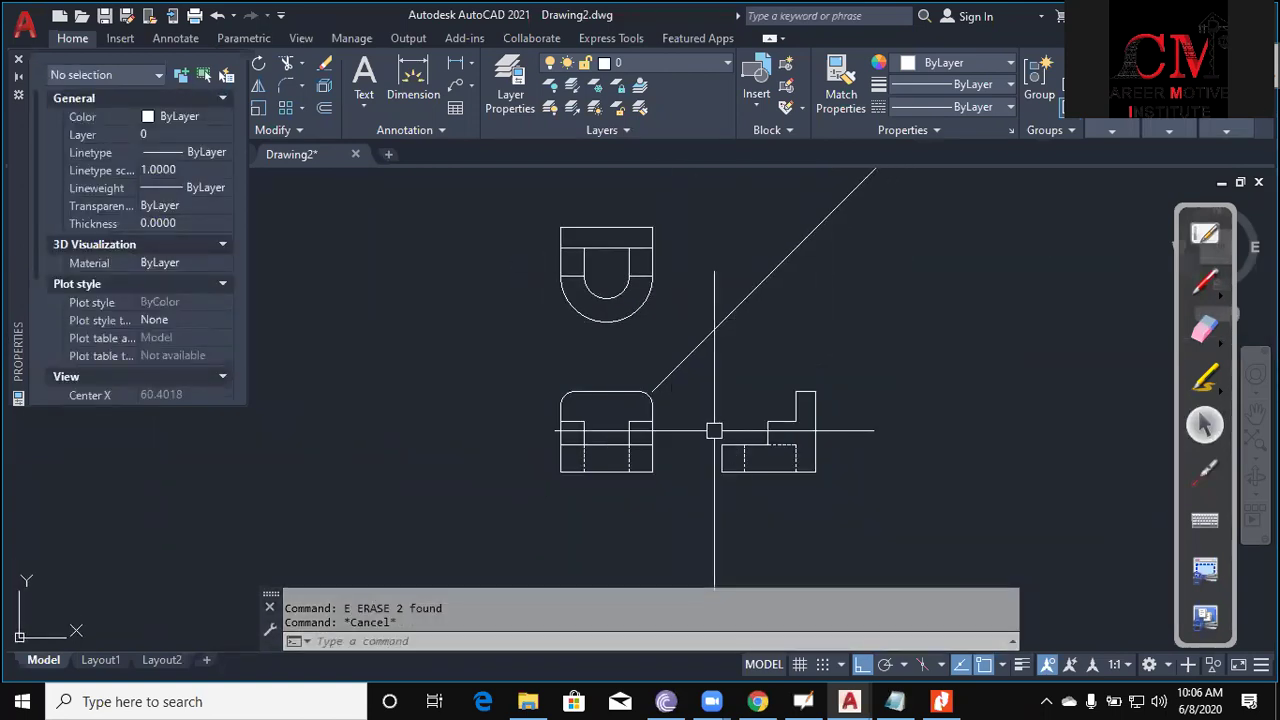
click(19, 60)
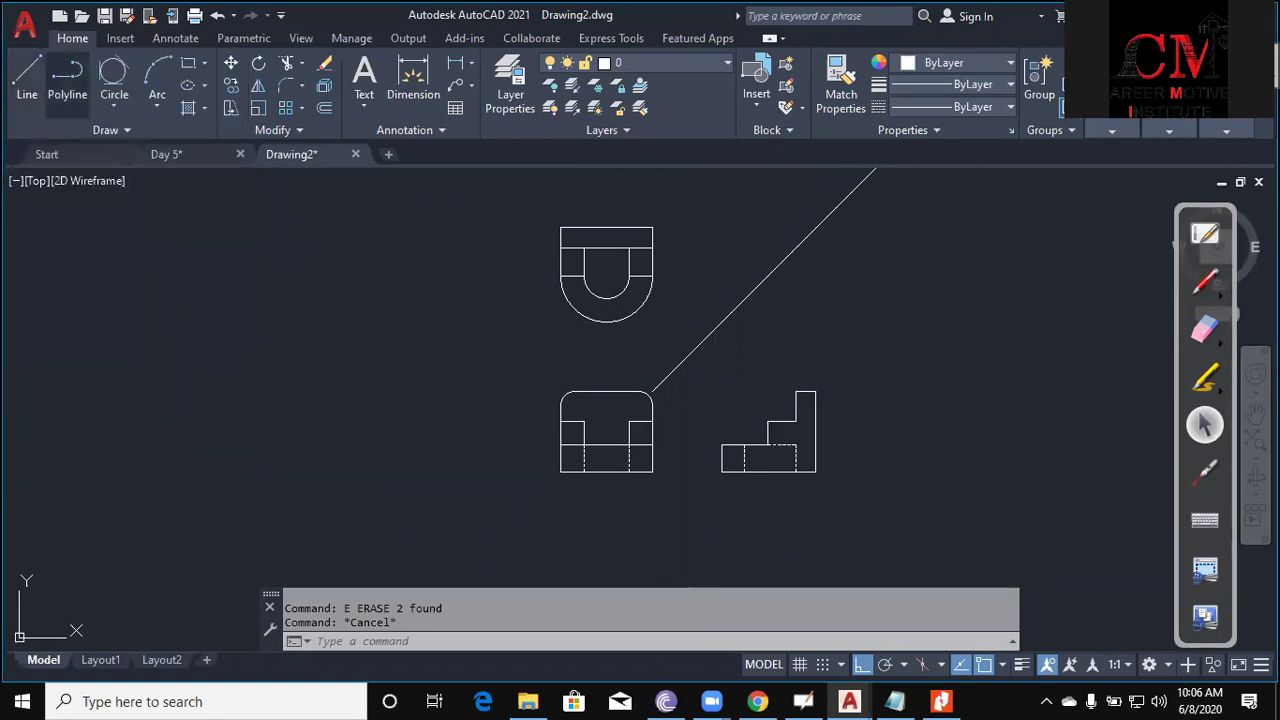
middle_drag(777, 366, 715, 363)
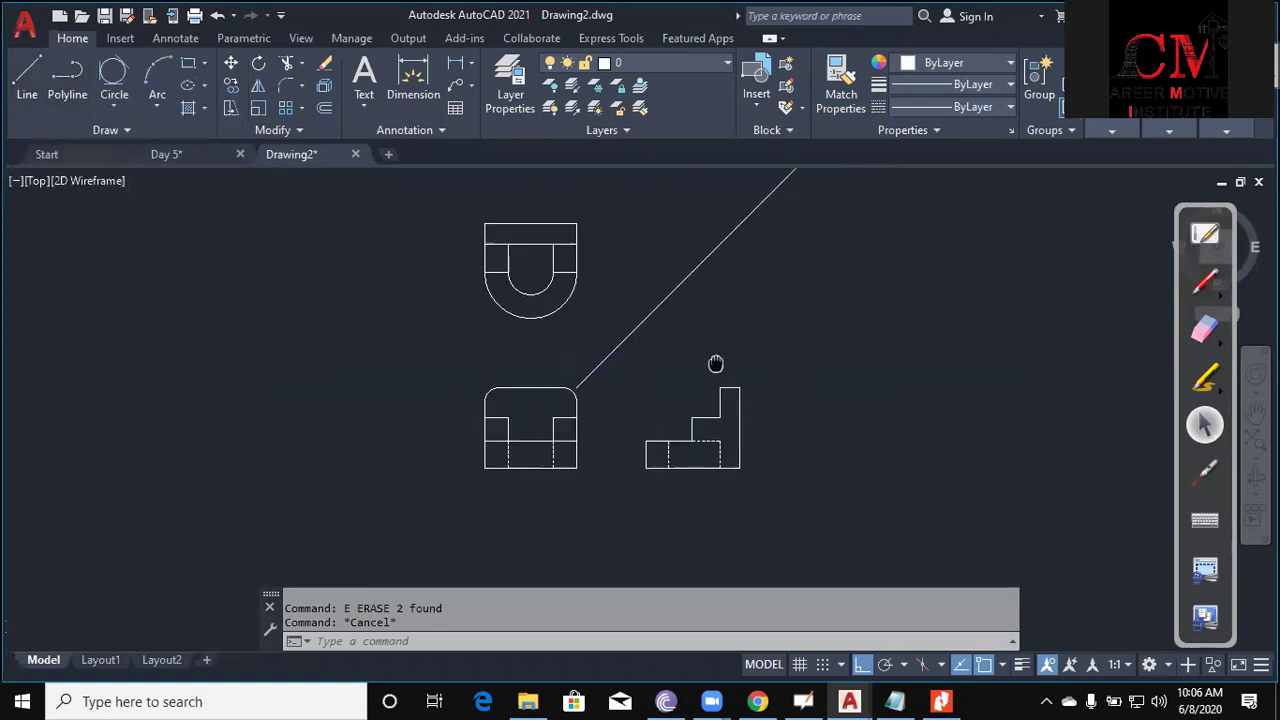
scroll(780, 480, up, 2)
middle_drag(780, 480, 803, 531)
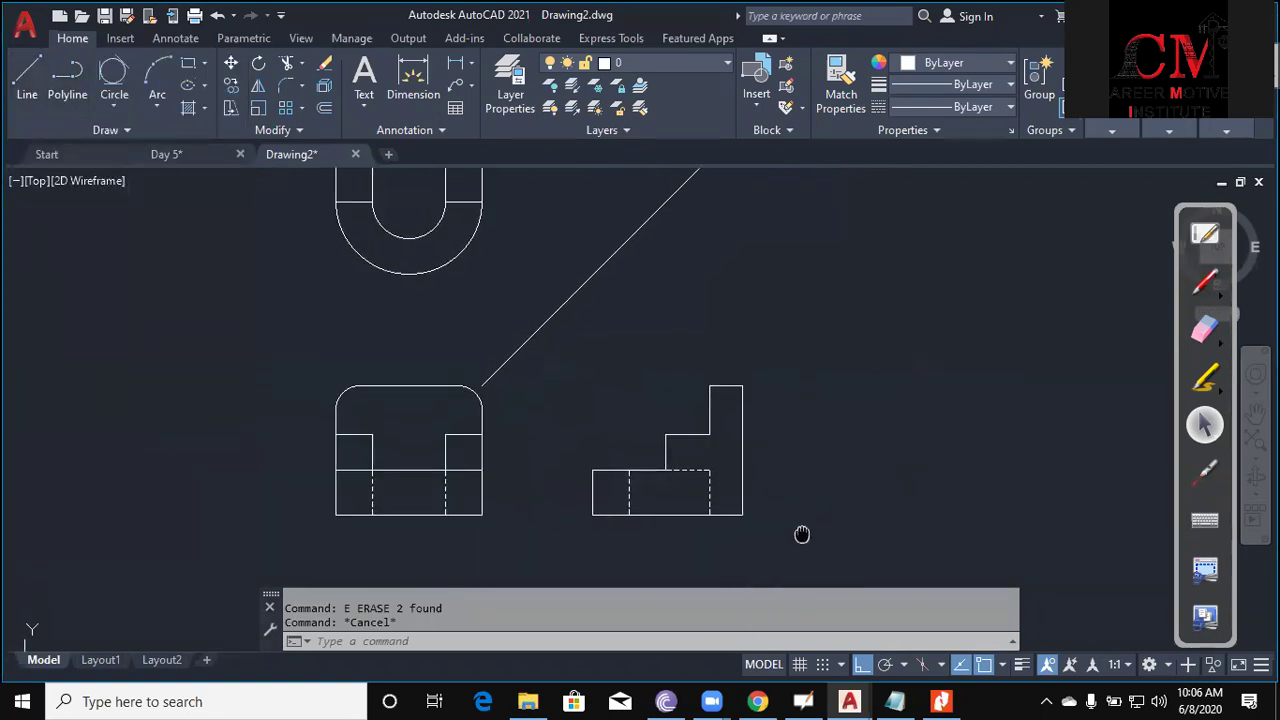
middle_drag(840, 464, 814, 480)
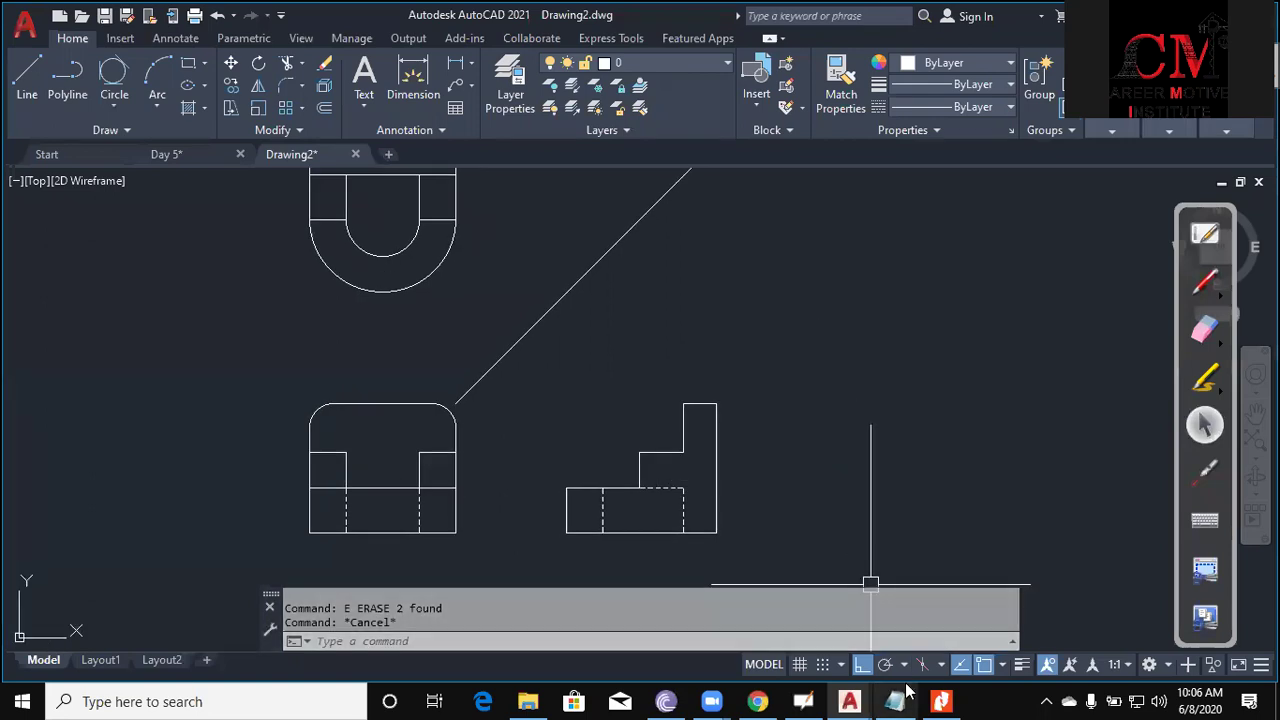
click(940, 701)
ctrl+scroll(625, 497, up, 2)
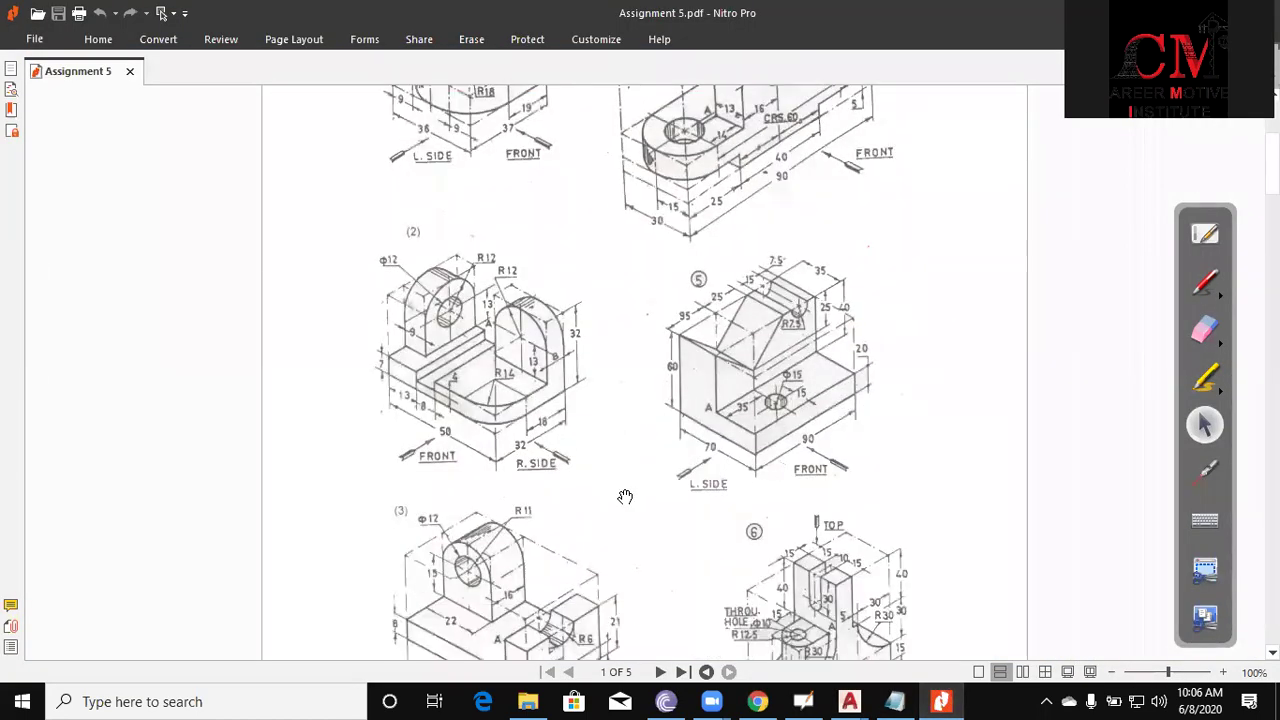
scroll(625, 497, down, 1)
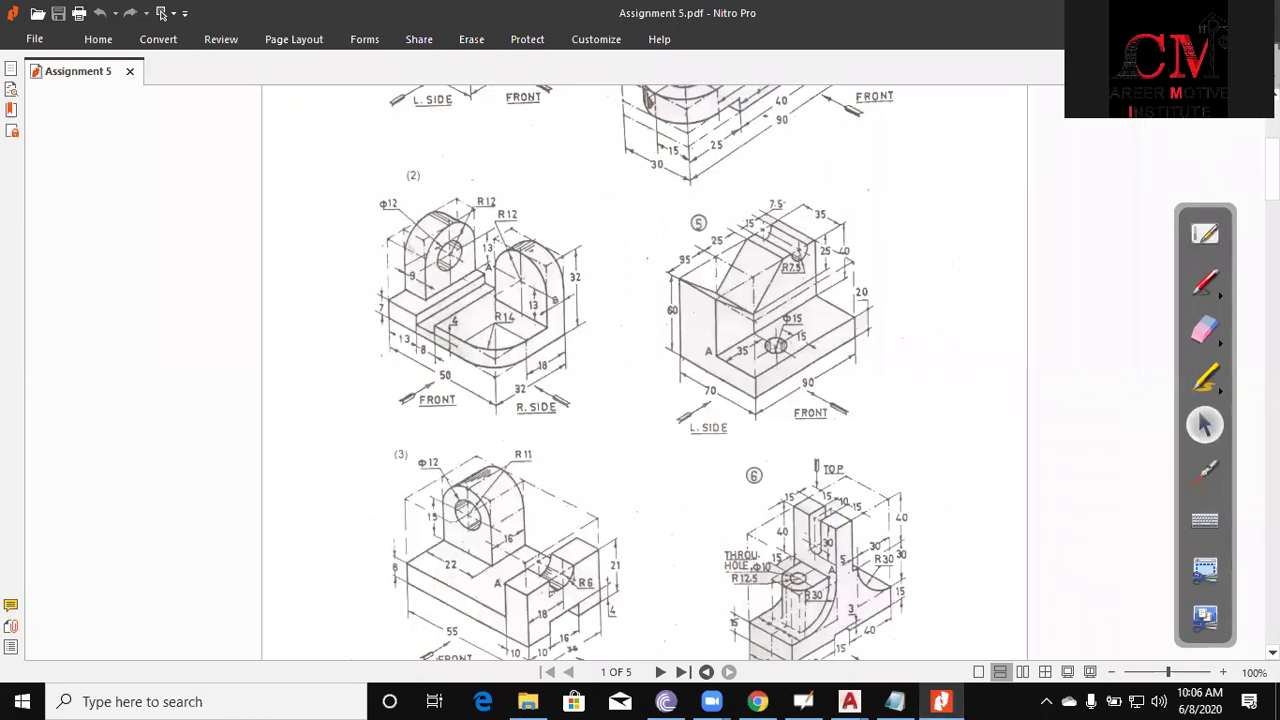
click(1205, 283)
drag(526, 192, 327, 257)
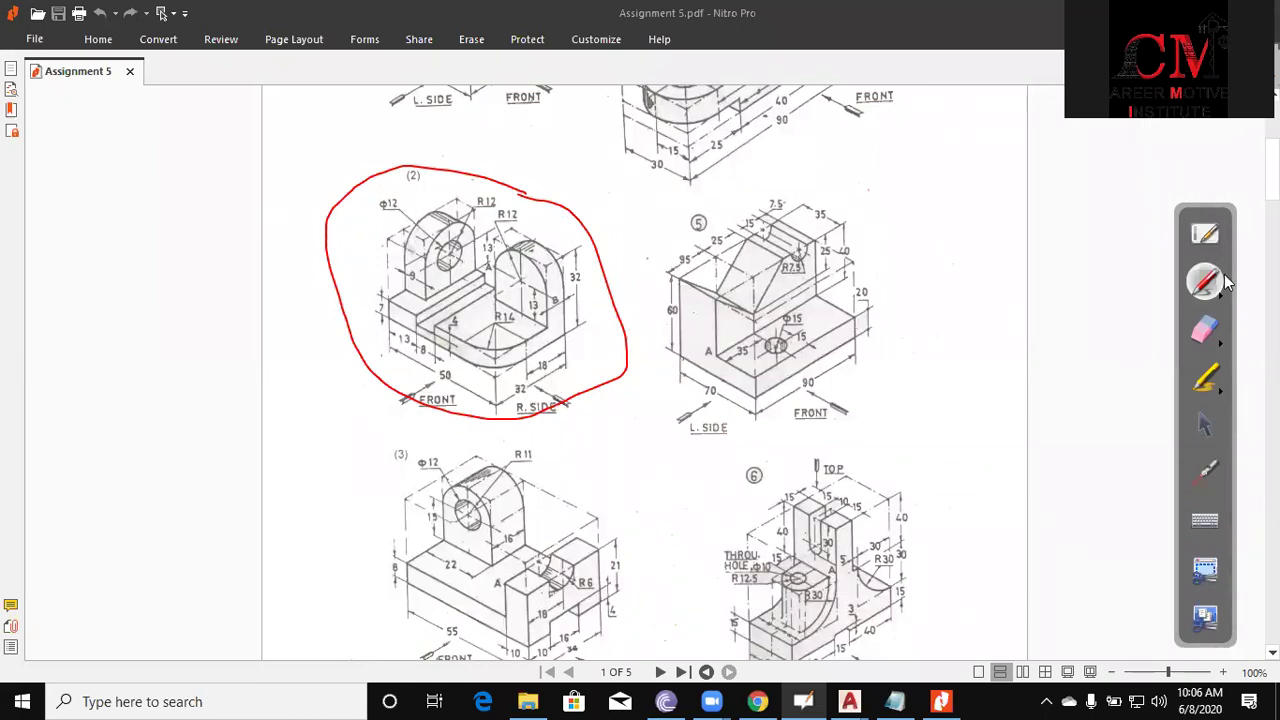
click(1205, 333)
drag(359, 215, 400, 400)
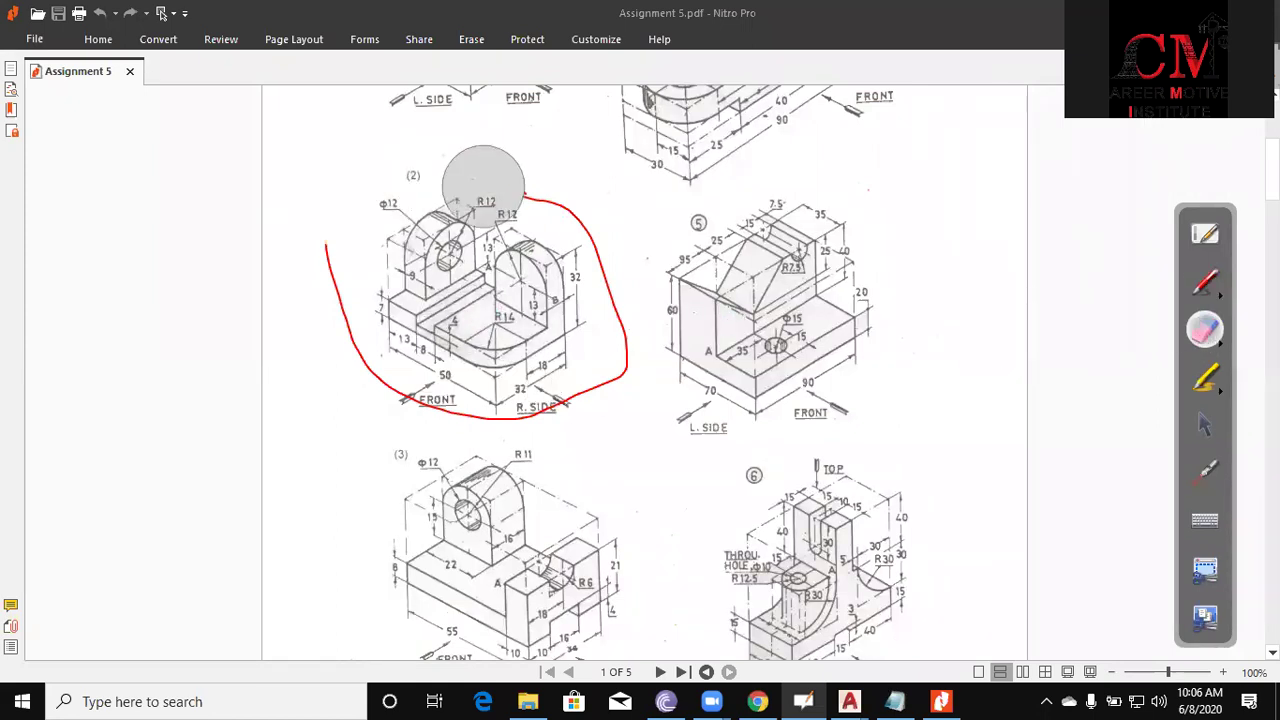
drag(359, 218, 462, 403)
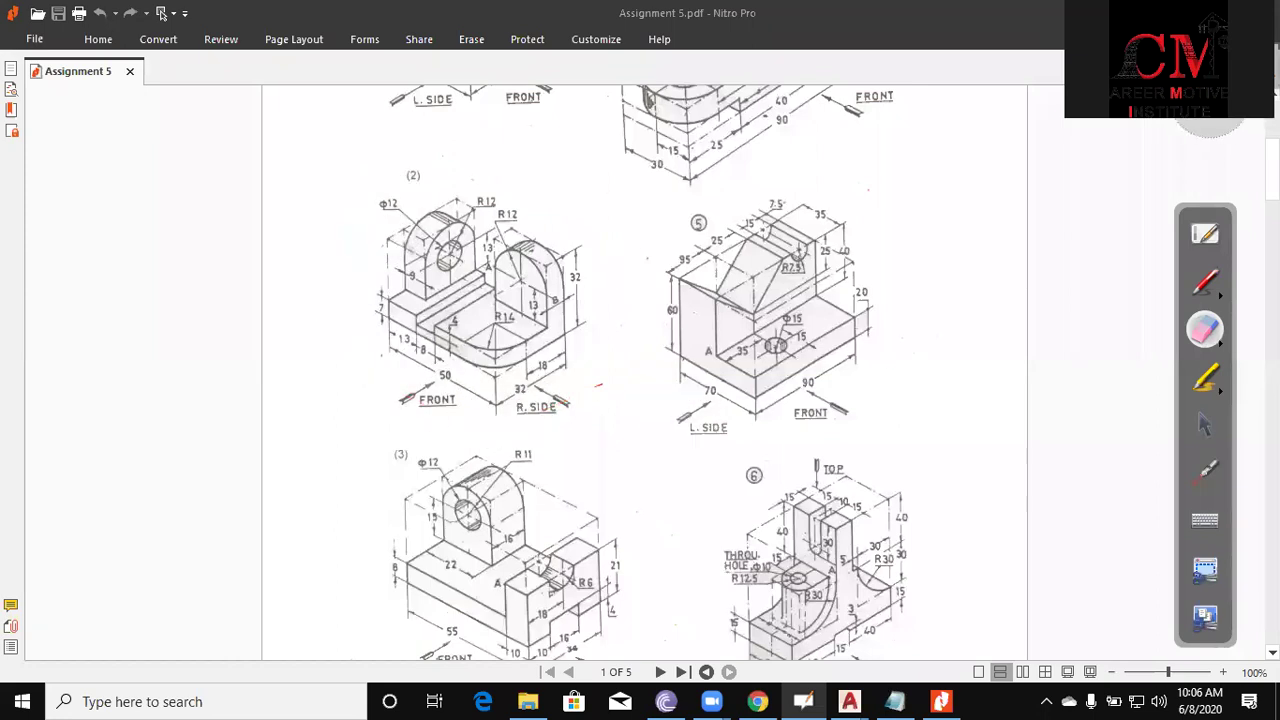
click(1205, 426)
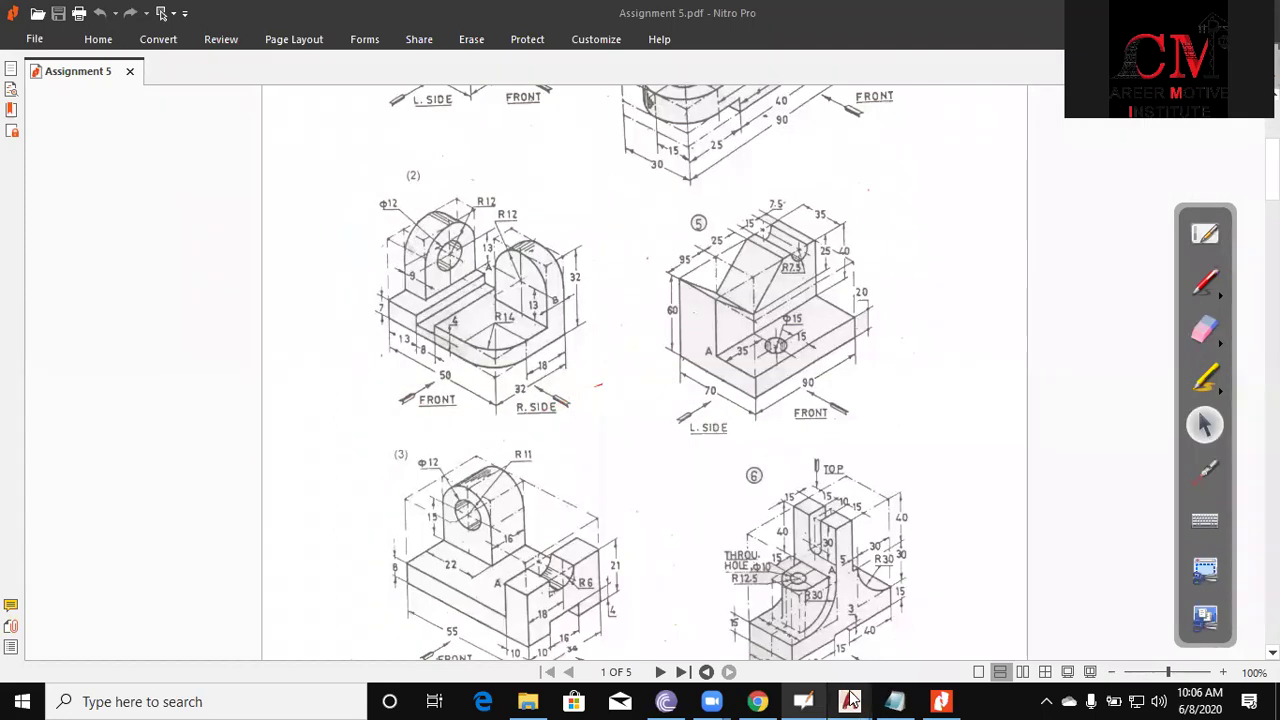
mouse_move(849, 701)
click(922, 654)
Clear the on-screen annotation marks and return to the drawing.
key(Escape)
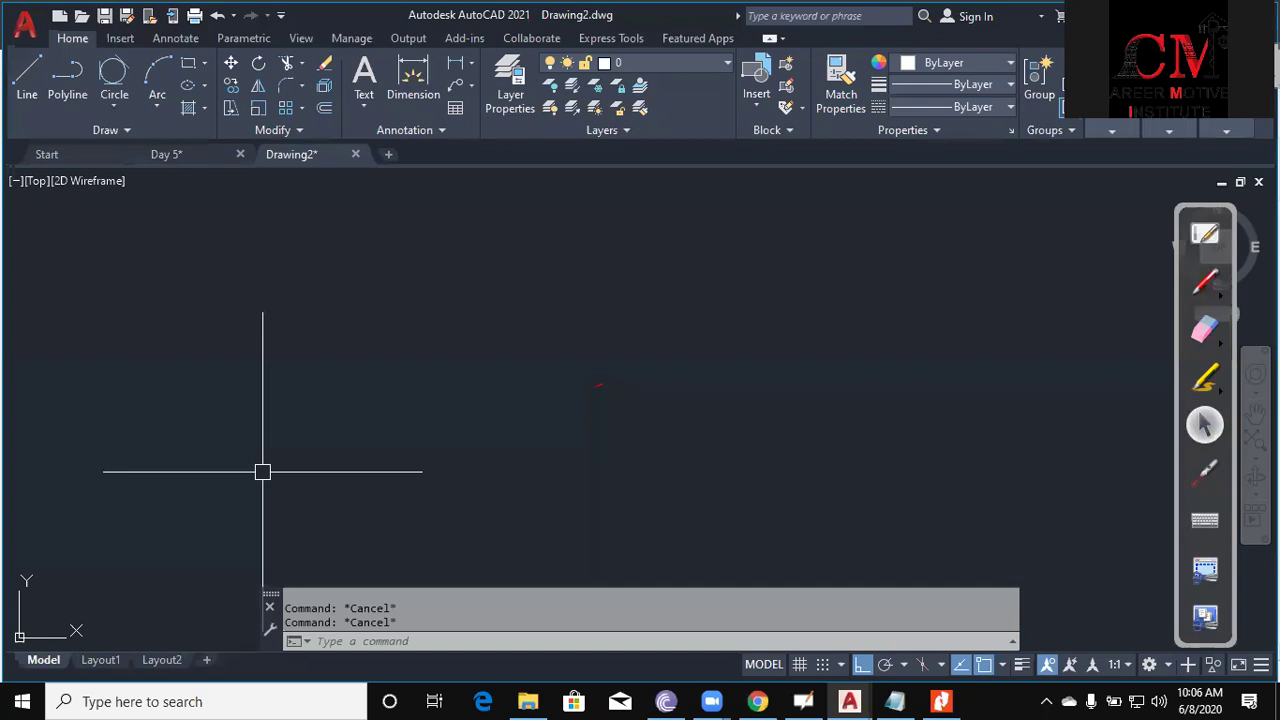
click(1205, 330)
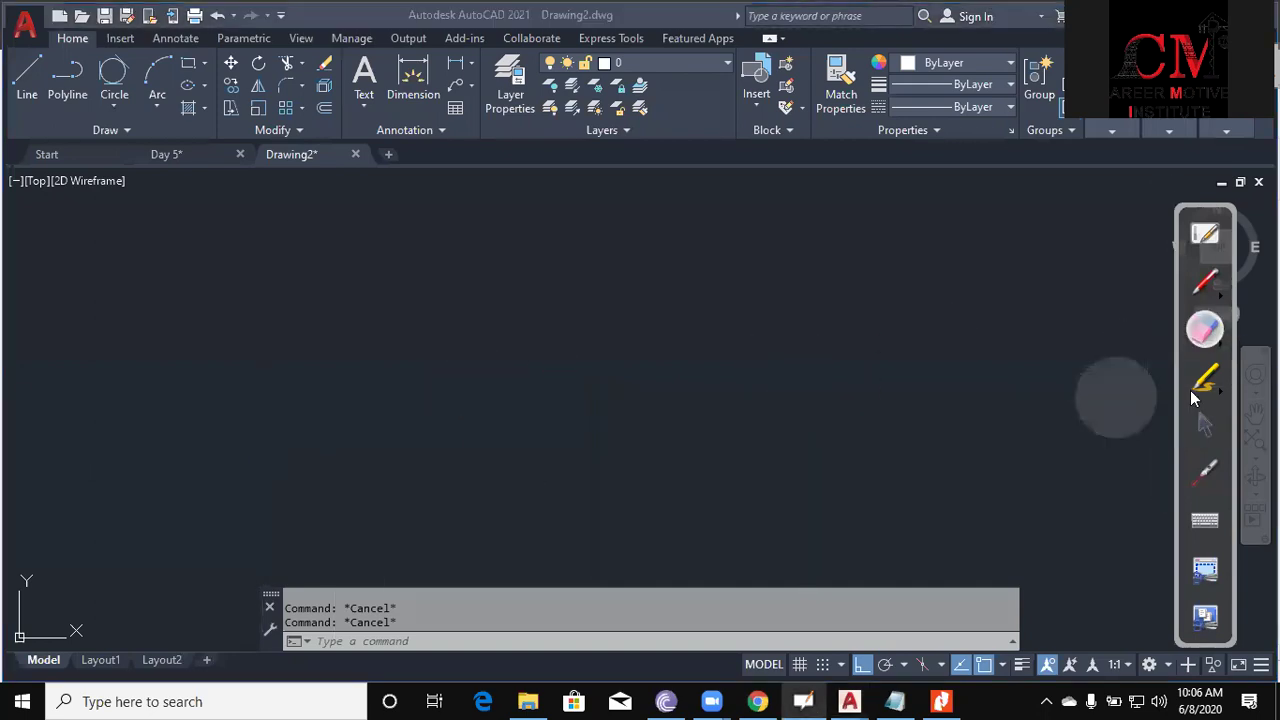
click(1205, 426)
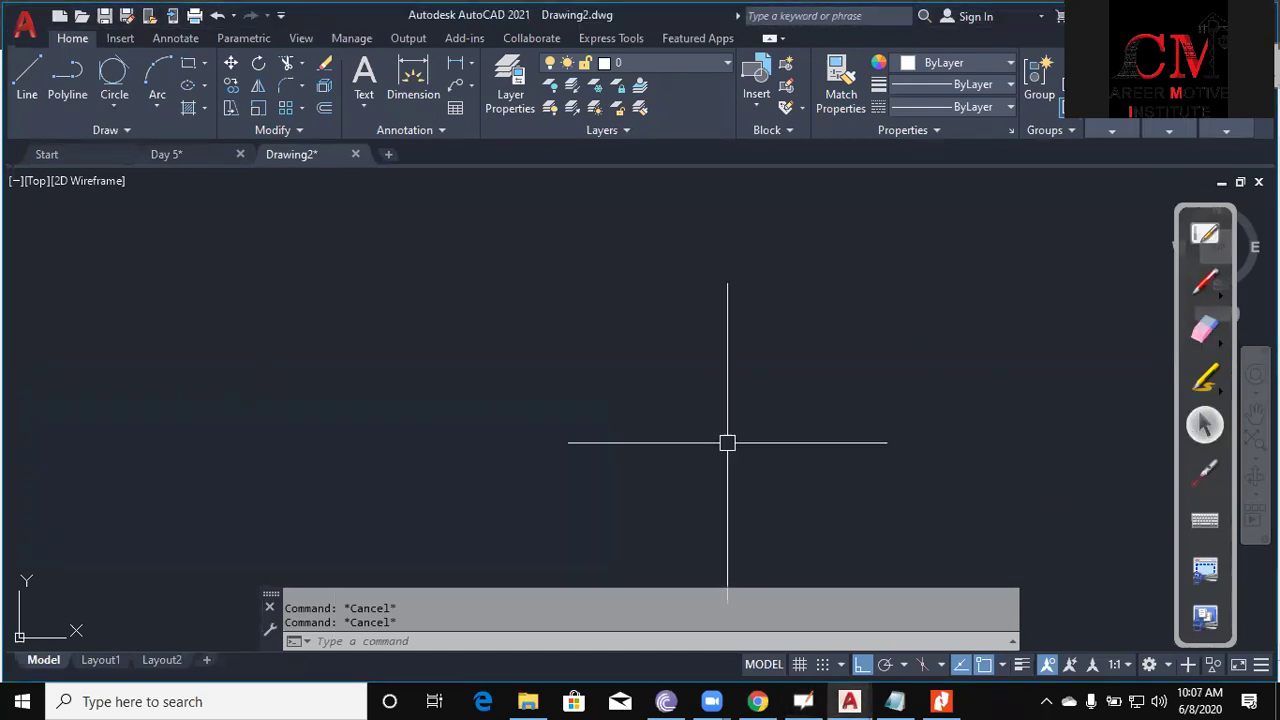
click(520, 350)
key(Escape)
key(Escape)
Draw a closed 50 × 32 rectangle right of the existing views using LINE and C.
text(1)
key(Return)
click(459, 363)
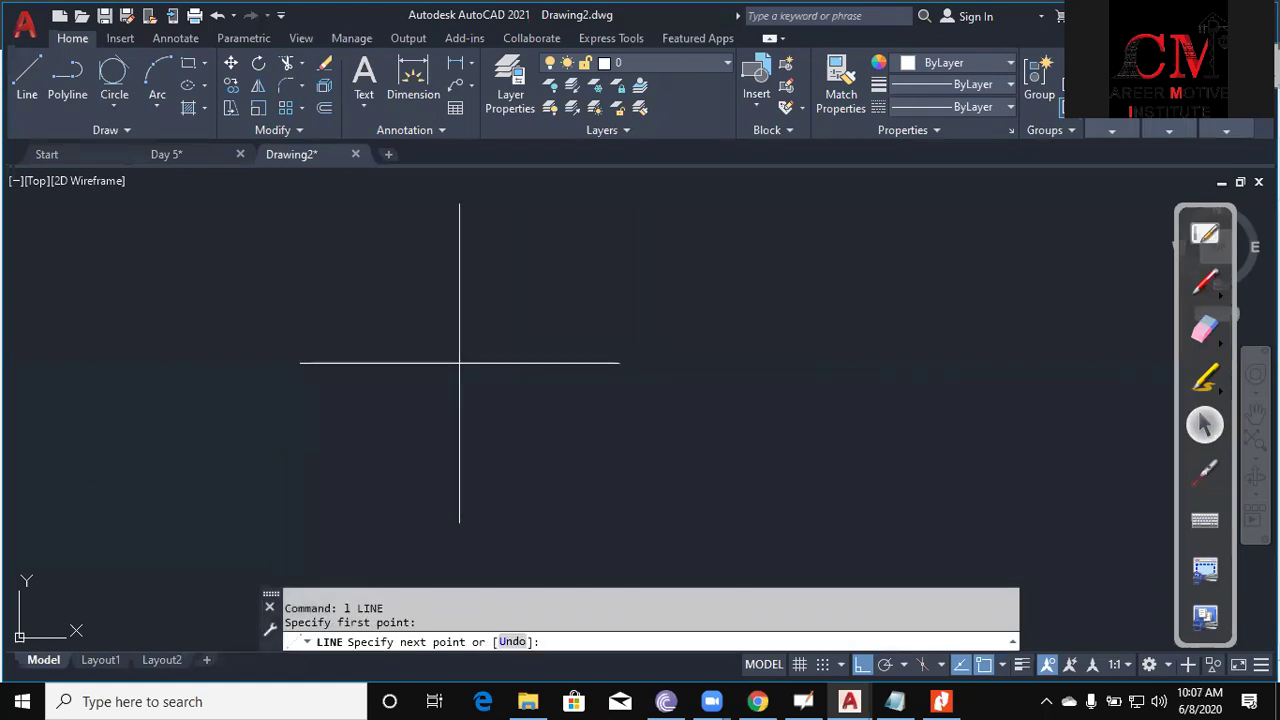
text(0)
key(Return)
scroll(779, 373, down, 5)
text(32)
key(Return)
text(50)
key(Return)
text(c)
key(Return)
key(Escape)
scroll(712, 407, up, 2)
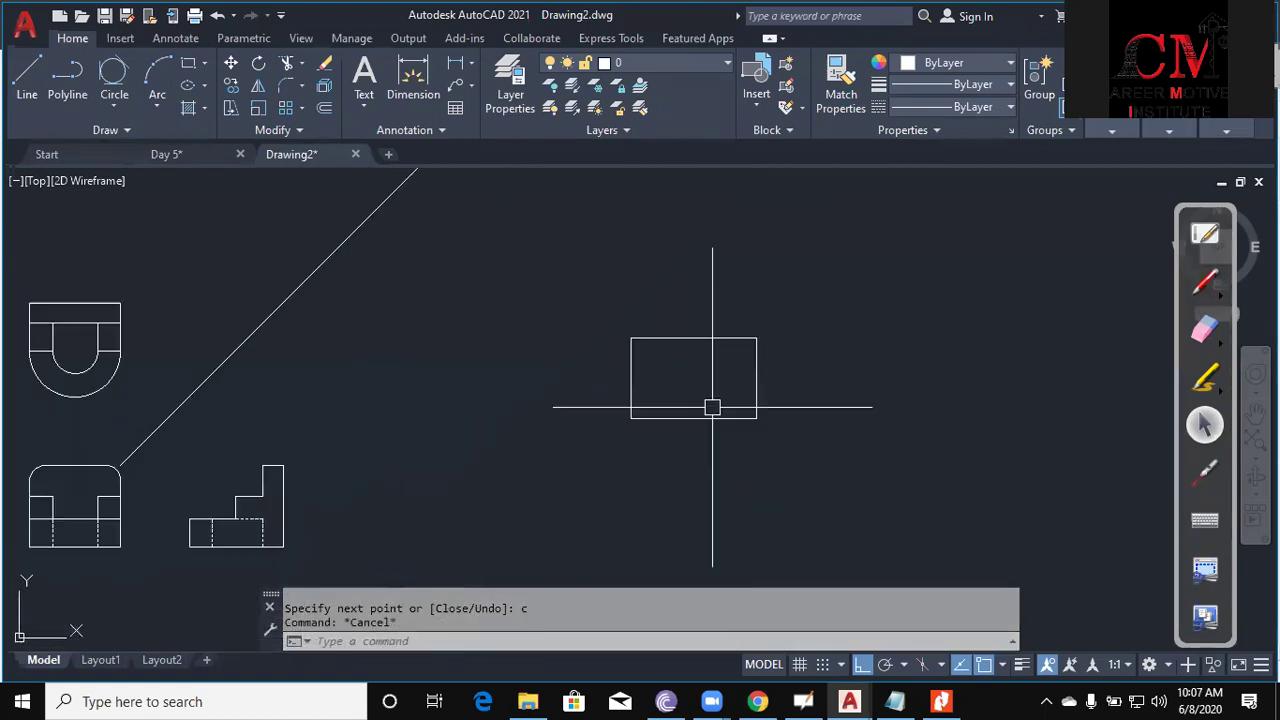
text(xl)
key(Return)
Project vertical construction lines through the rectangle's left and right sides.
text(v)
key(Return)
middle_drag(712, 407, 693, 296)
click(612, 307)
click(738, 307)
key(Escape)
Draw a horizontal line across the verticals and offset a copy 32 units above it.
key(Escape)
text(l)
key(Return)
click(567, 434)
click(841, 434)
key(Escape)
text(o)
key(Return)
text(32)
key(Return)
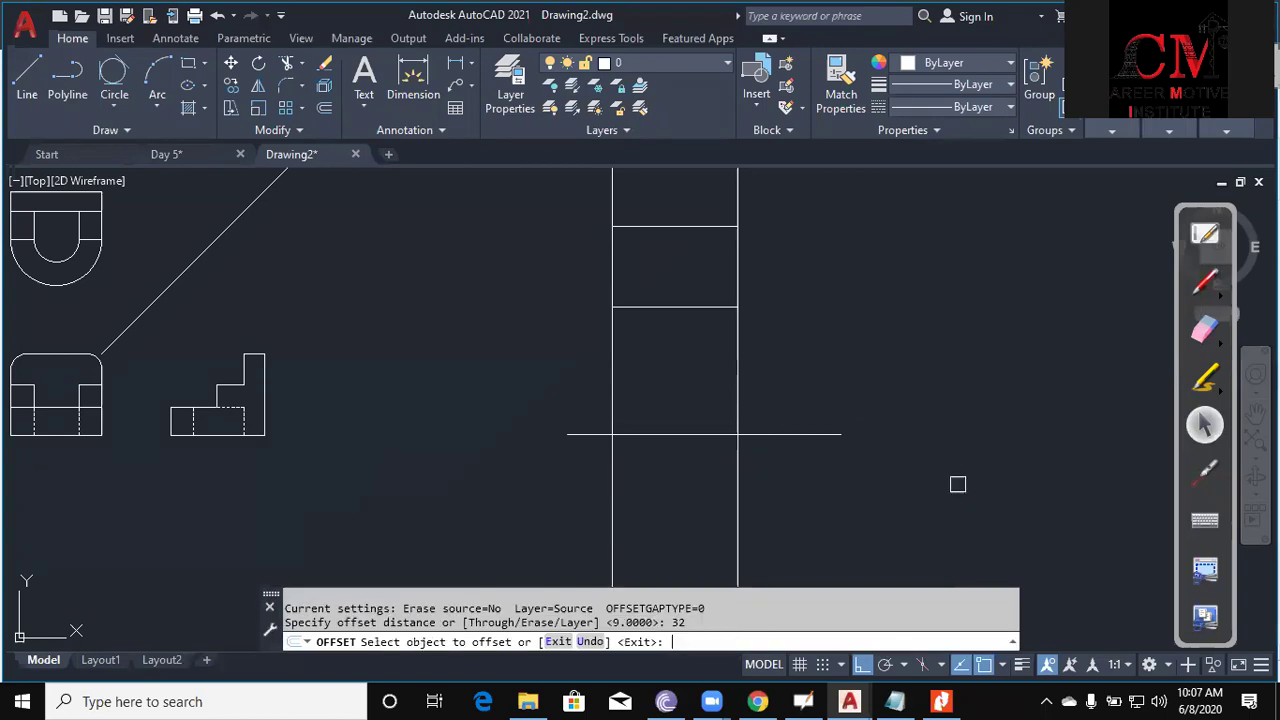
click(808, 434)
click(808, 386)
key(Escape)
key(Escape)
key(Escape)
Trim the vertical lines using both horizontals as cutting edges to form the lower rectangle.
text(tr)
key(Return)
click(851, 500)
click(787, 330)
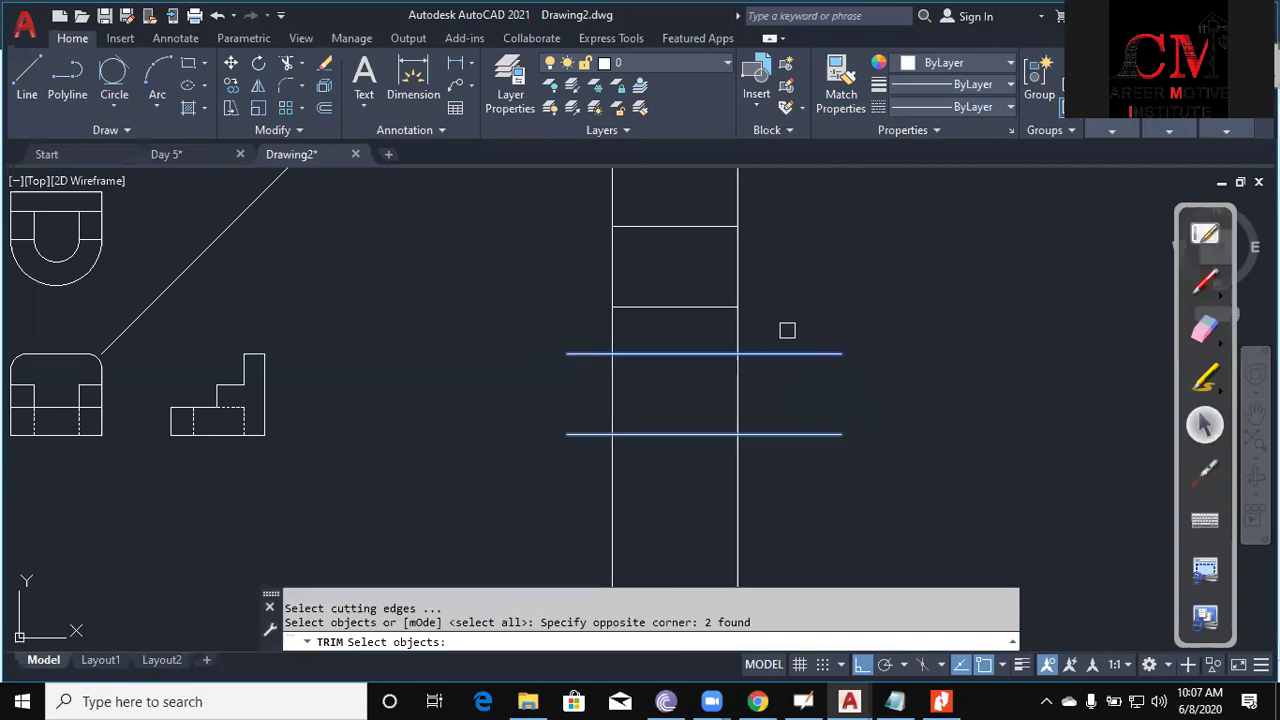
key(Return)
click(783, 534)
click(362, 545)
click(760, 340)
click(611, 351)
key(Escape)
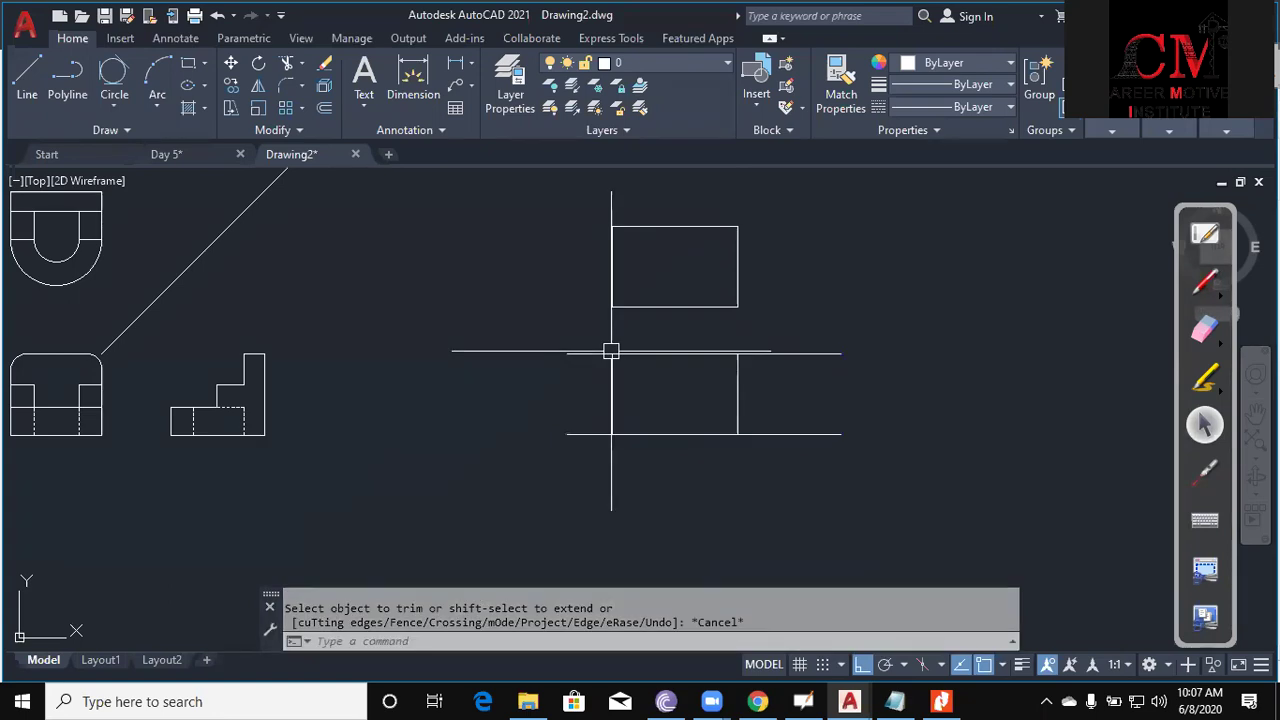
Trim the remaining overhanging line ends around the lower rectangle.
key(Return)
click(866, 500)
click(805, 332)
click(605, 503)
click(503, 337)
key(Escape)
key(Escape)
key(Escape)
text(l)
key(Return)
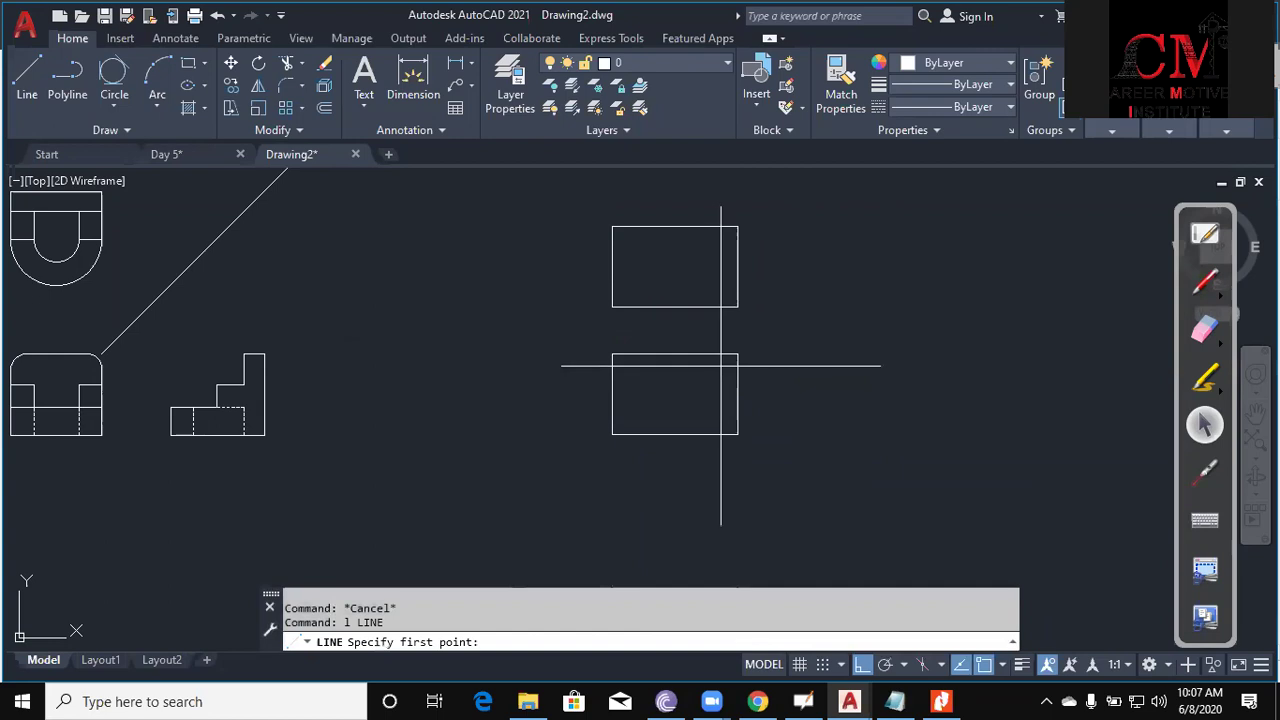
Draw a line from the rectangles' corner and rotate it 45° to form the miter line.
click(737, 354)
scroll(476, 396, down, 4)
click(880, 415)
key(Escape)
key(Escape)
key(Return)
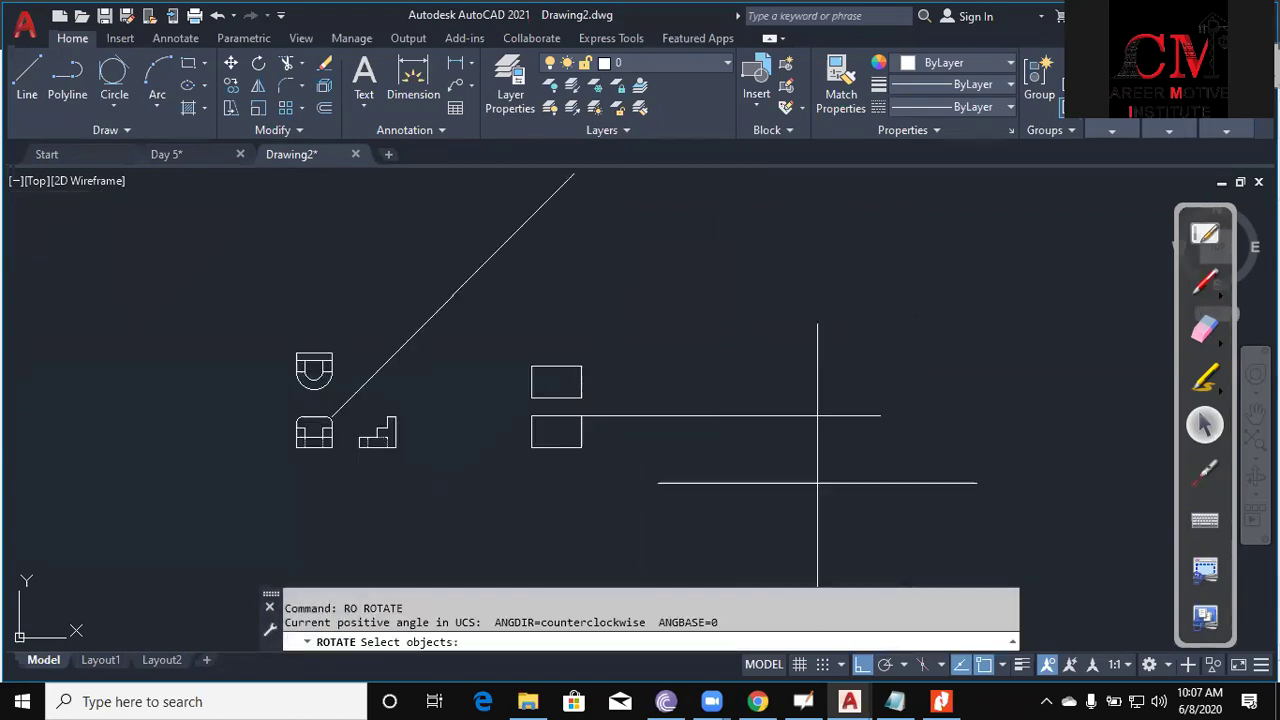
scroll(605, 465, up, 3)
drag(814, 480, 700, 400)
key(Return)
click(565, 384)
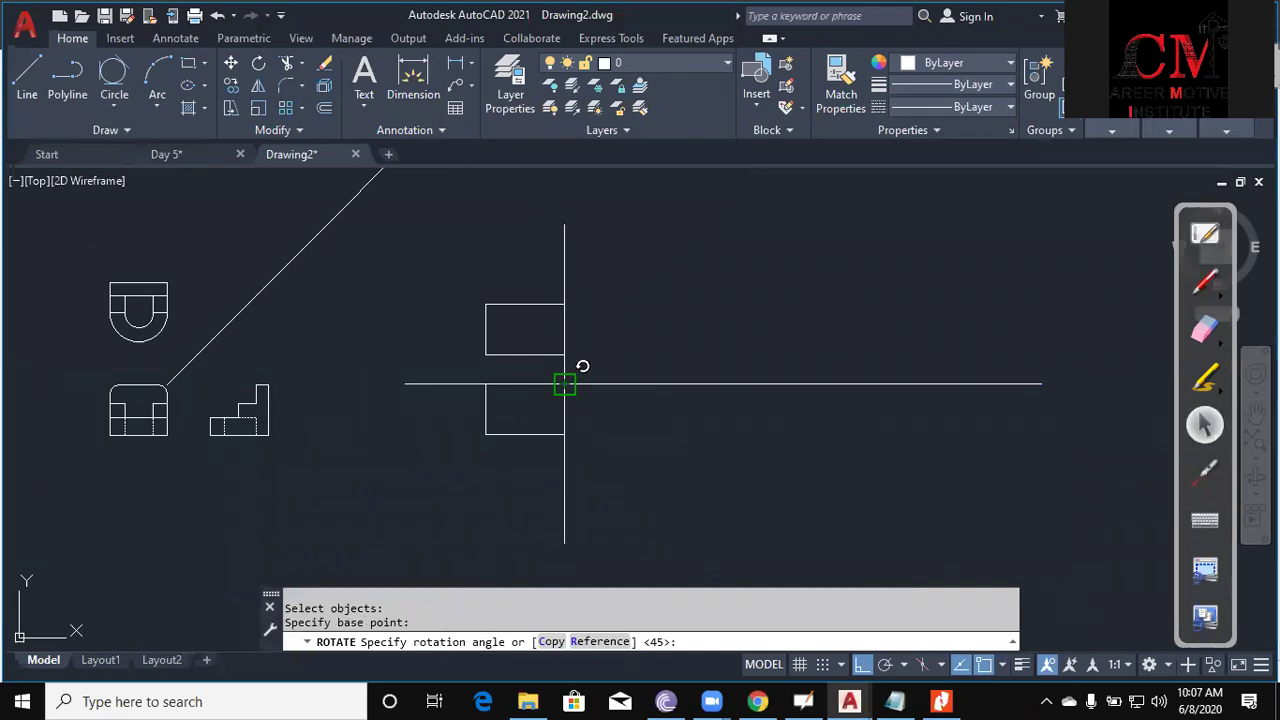
text(45)
key(Return)
key(Escape)
key(Escape)
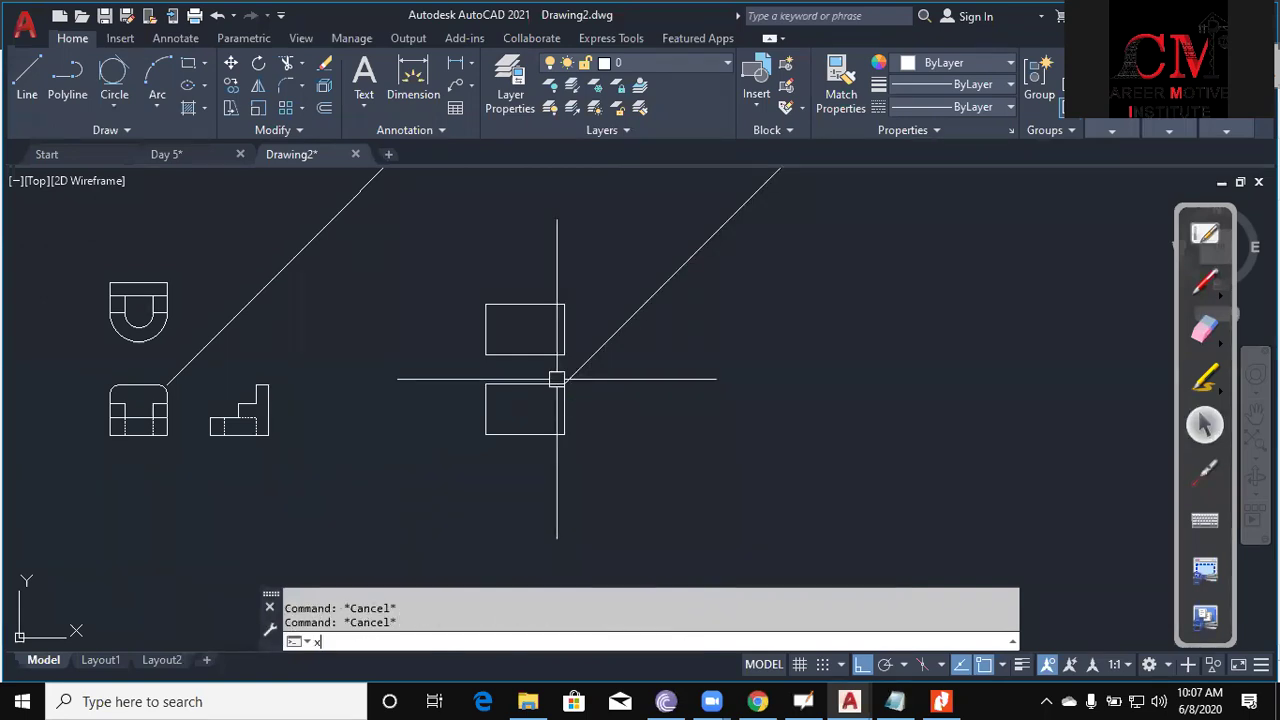
Project four horizontal construction lines across from the rectangles' edges to the miter line.
text(l)
key(Return)
text(h)
key(Return)
click(565, 350)
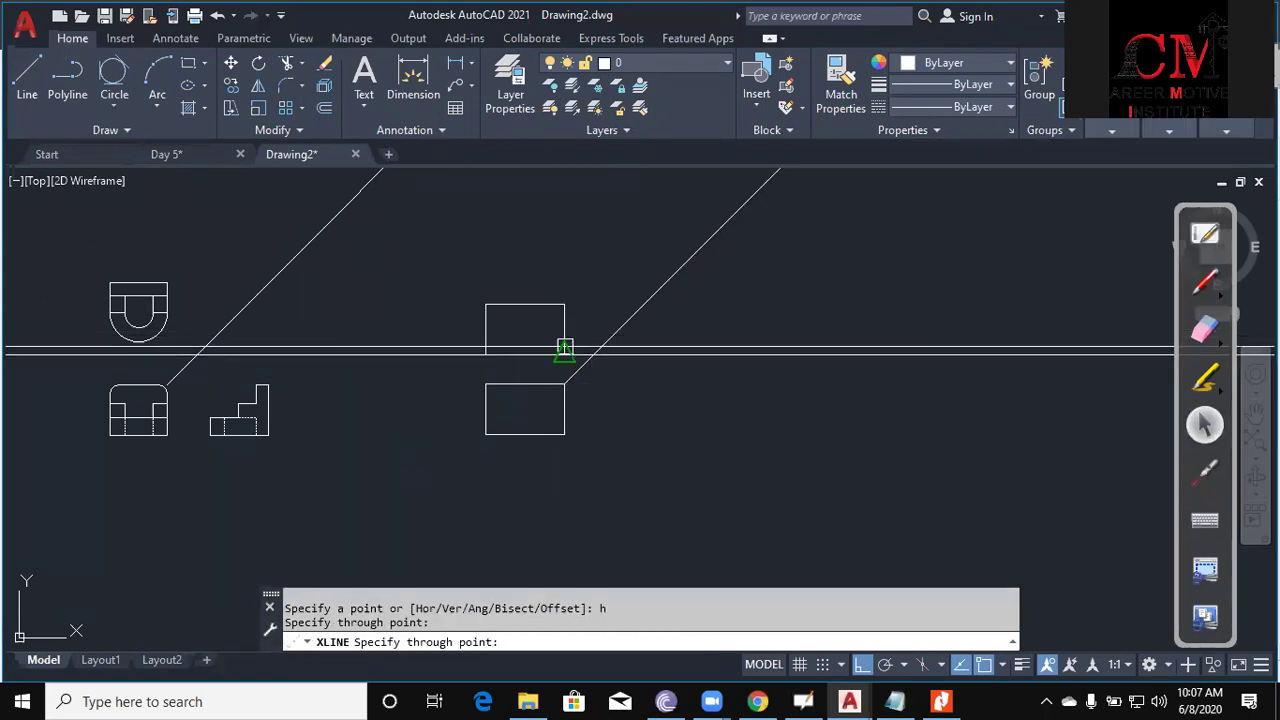
click(565, 305)
click(565, 384)
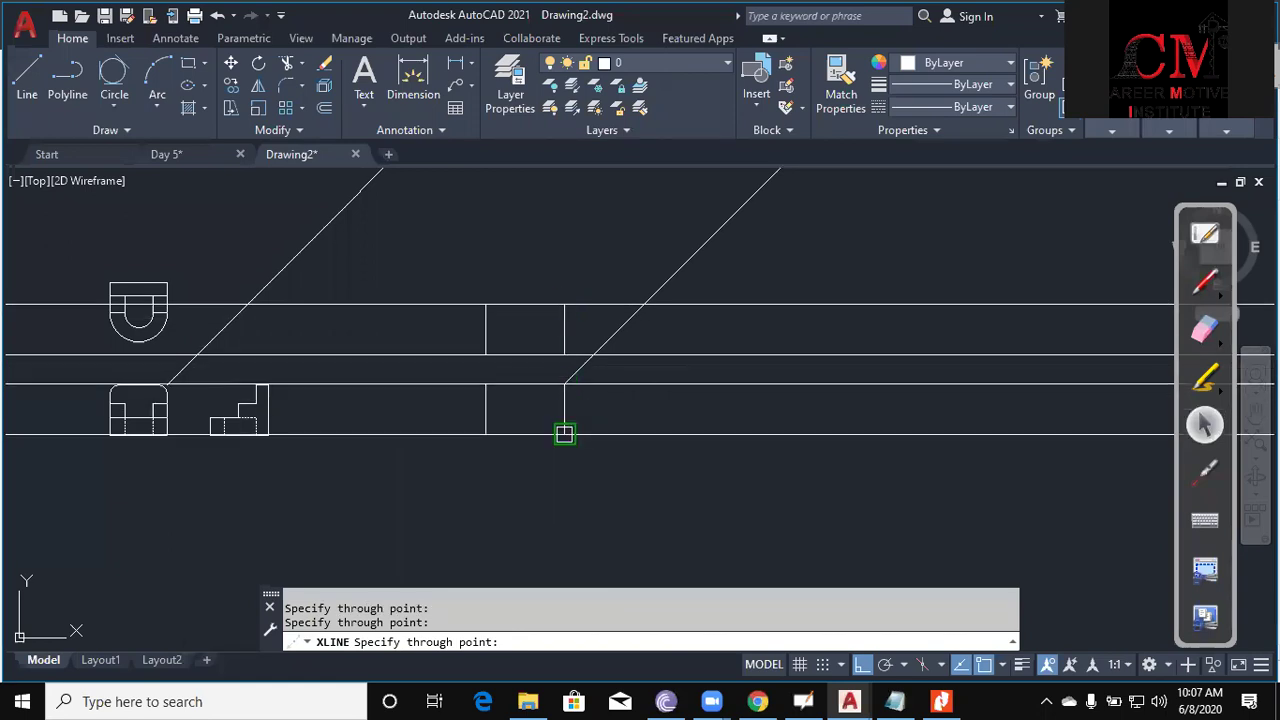
click(565, 434)
key(Return)
Drop two vertical construction lines from the 45° miter-line intersections.
key(Escape)
key(Escape)
key(Return)
text(v)
key(Return)
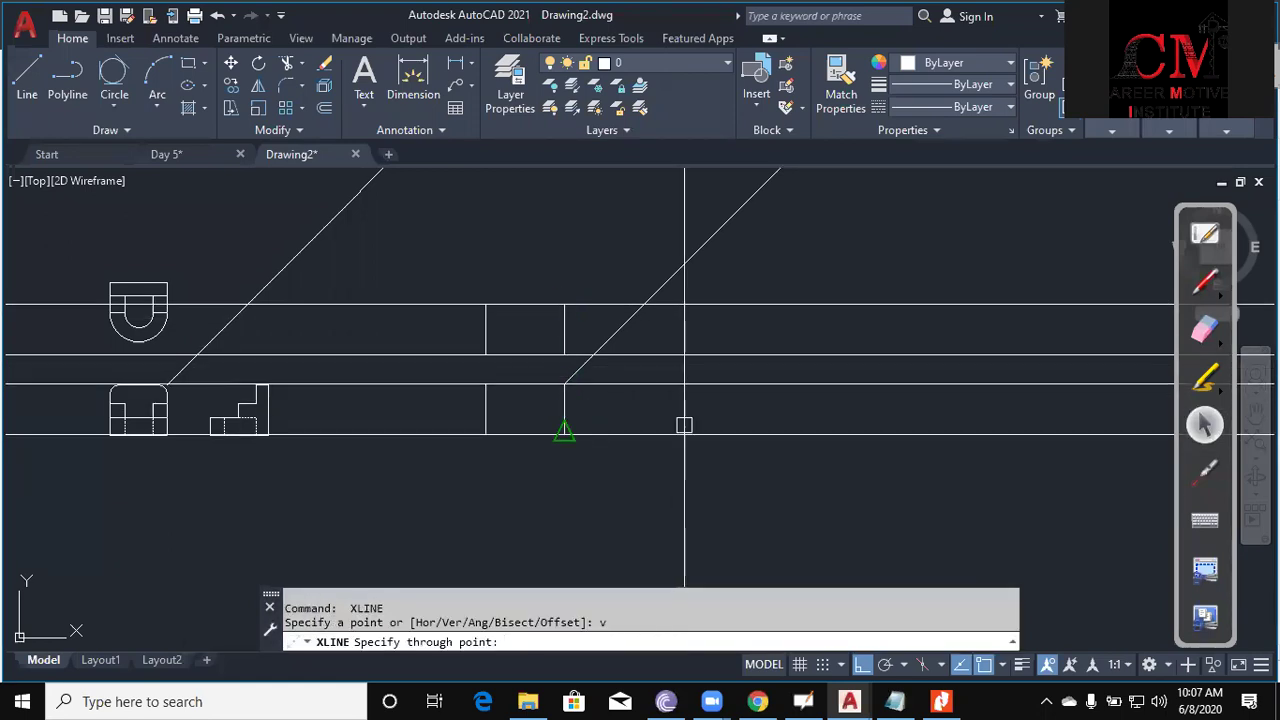
scroll(632, 373, up, 4)
click(537, 328)
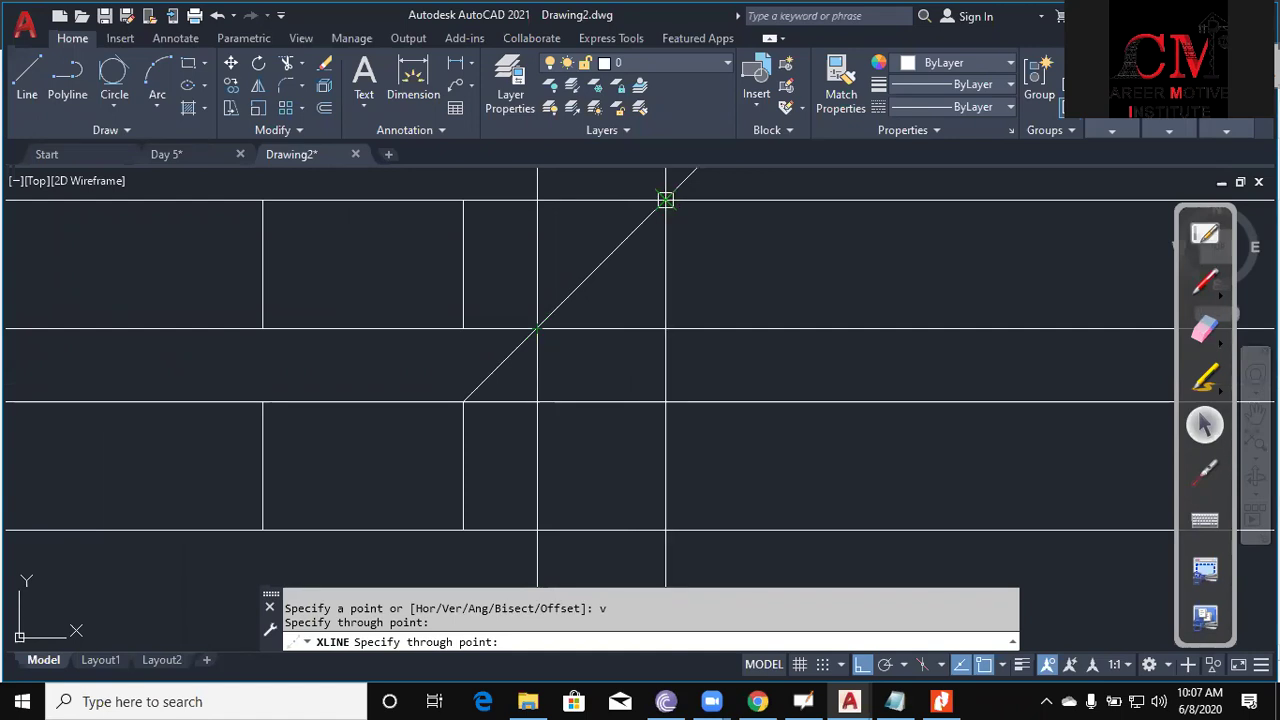
click(665, 200)
middle_drag(769, 426, 769, 337)
key(Escape)
key(Escape)
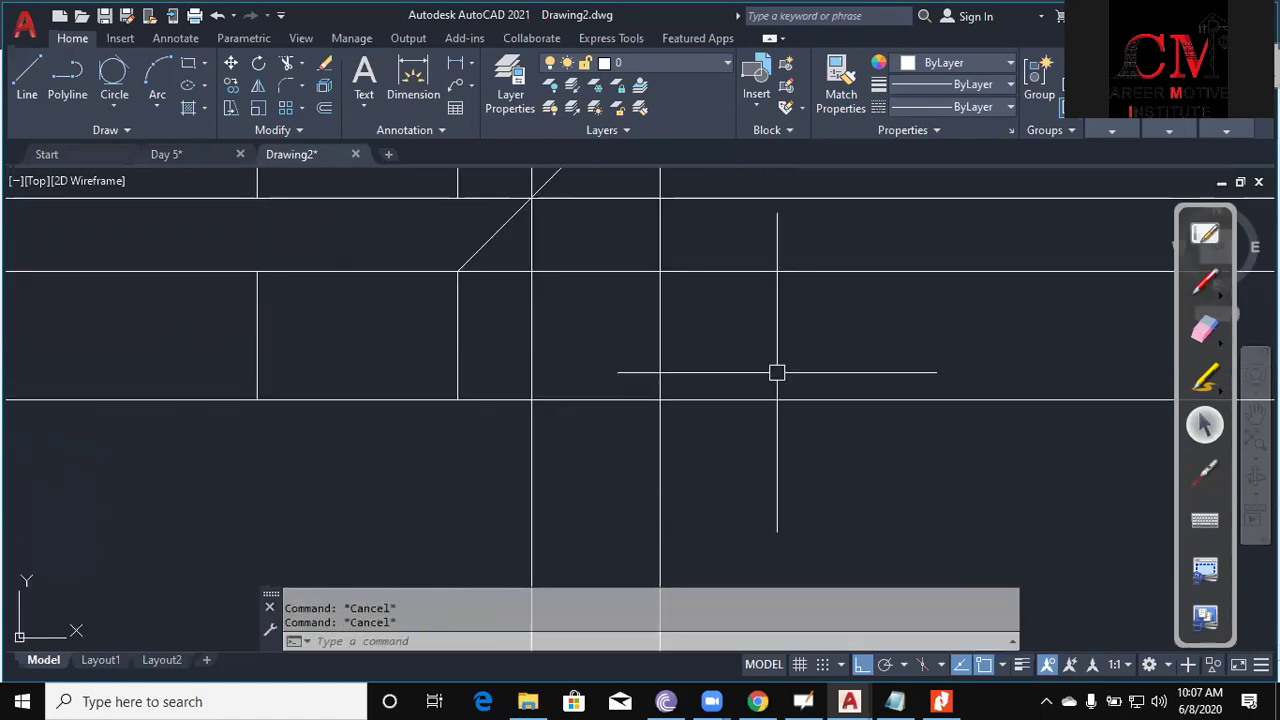
text(tr)
key(Return)
click(829, 486)
Trim the vertical projection lines below the lower horizontal line using both horizontals as cutting edges.
click(784, 256)
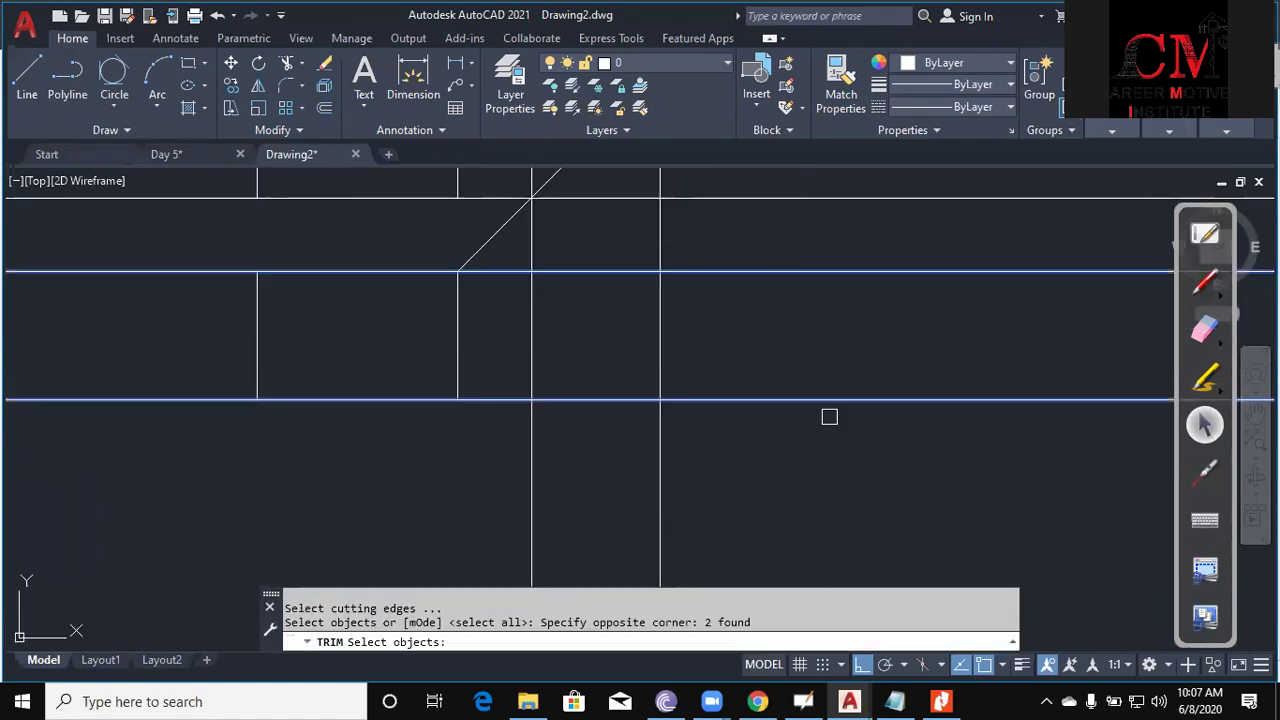
key(Return)
click(777, 517)
click(480, 530)
click(691, 241)
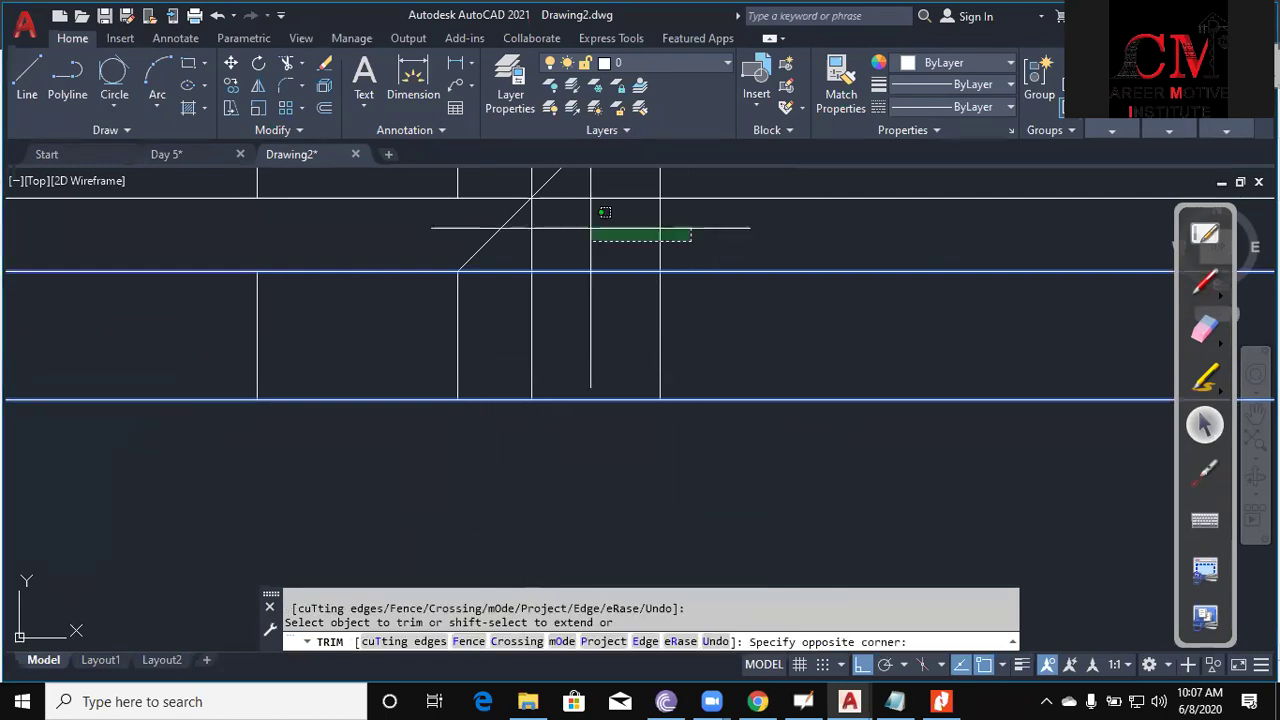
key(Escape)
Trim the horizontal lines outside the two vertical cutting edges to form the rectangular outline.
key(Return)
click(508, 242)
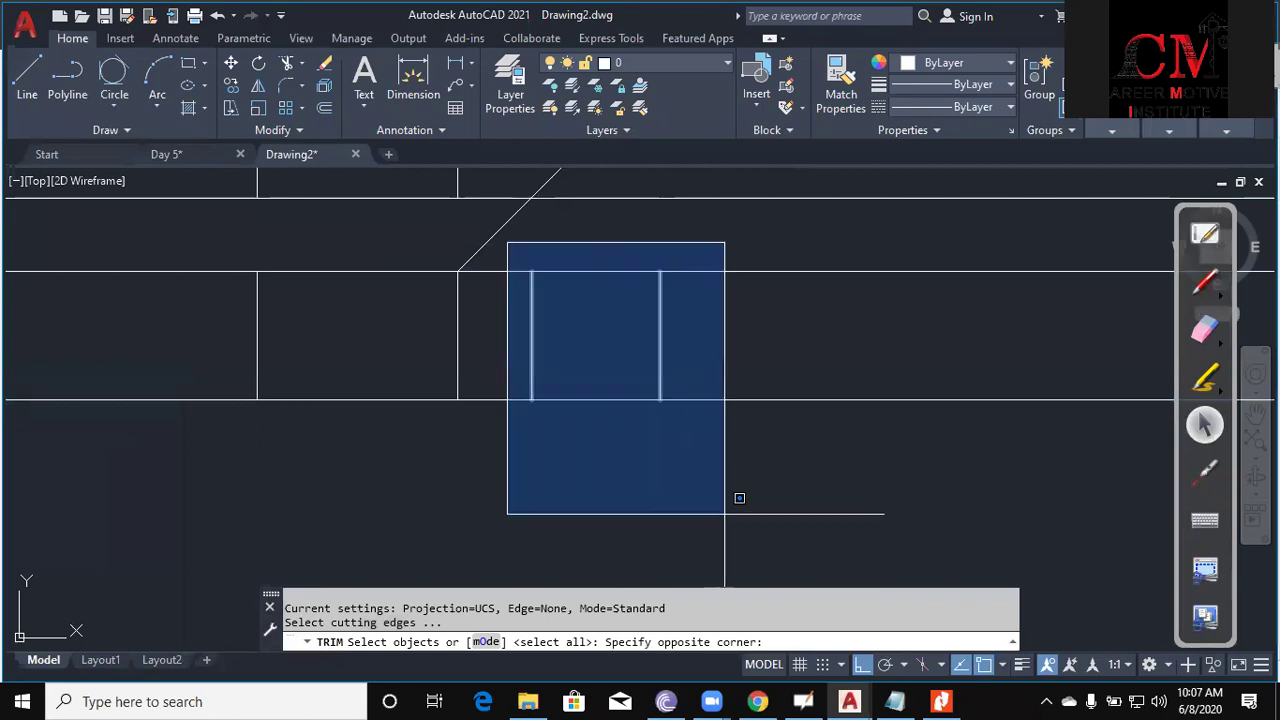
click(739, 497)
key(Return)
click(809, 481)
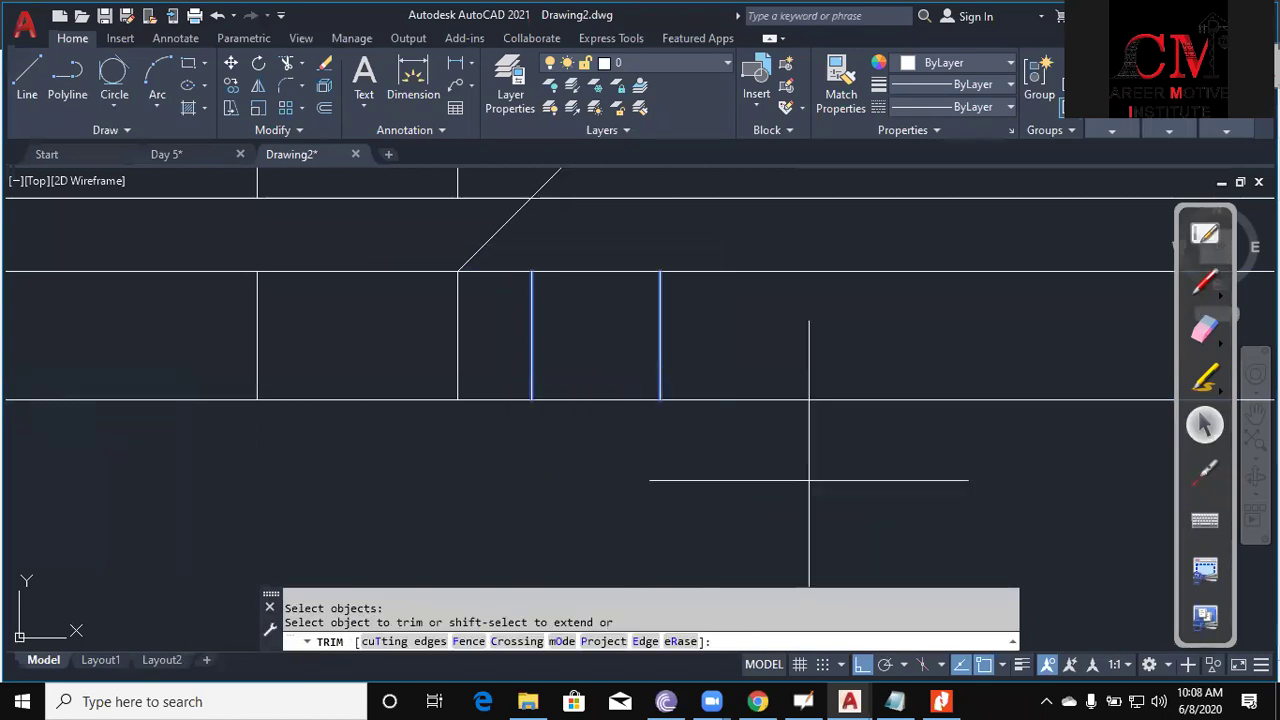
click(737, 260)
click(499, 432)
click(497, 266)
key(Escape)
Erase the two leftover horizontal lines and bring up the Assignment 5 PDF.
scroll(714, 303, down, 2)
middle_drag(714, 303, 700, 492)
click(914, 497)
click(788, 274)
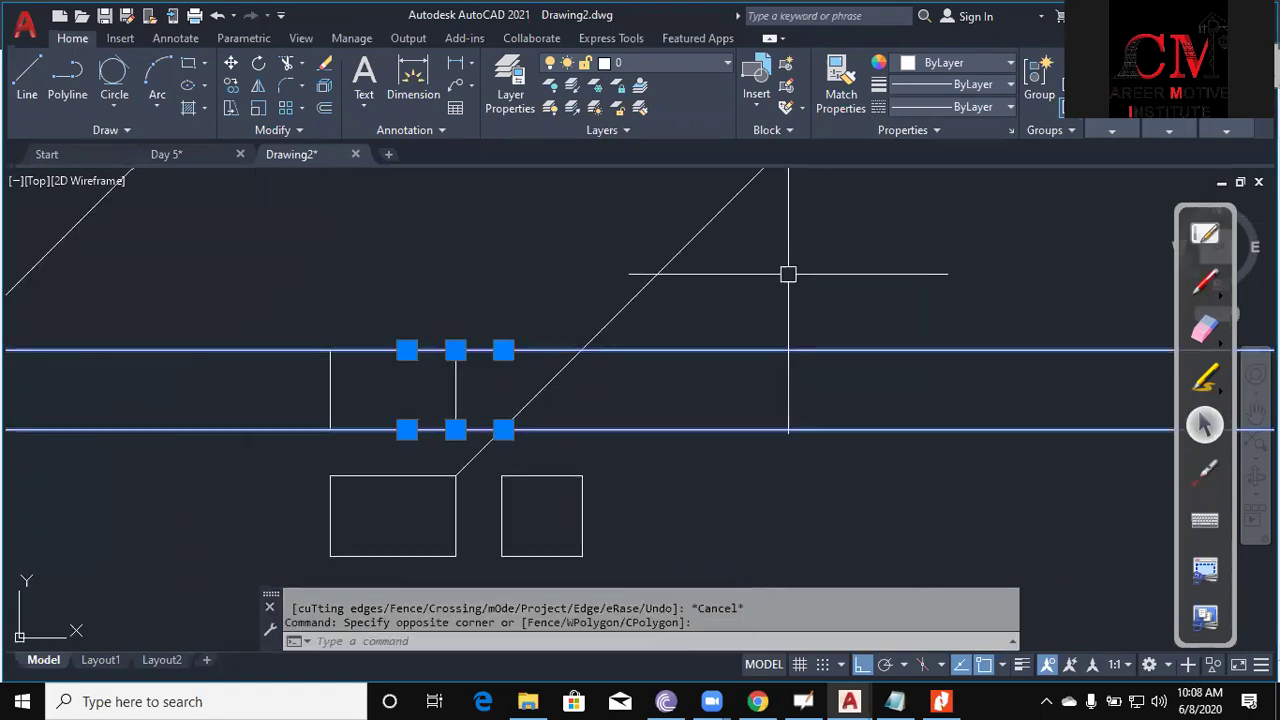
text(e)
key(Return)
middle_drag(740, 400, 791, 294)
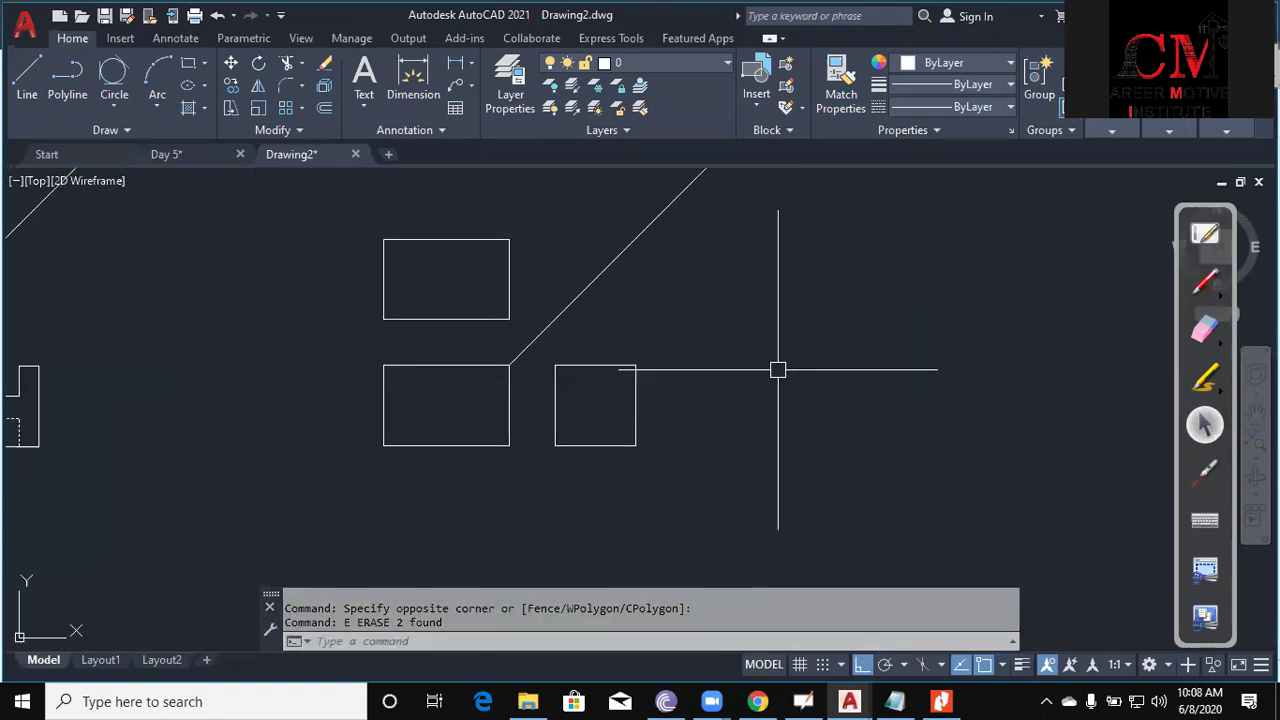
click(940, 700)
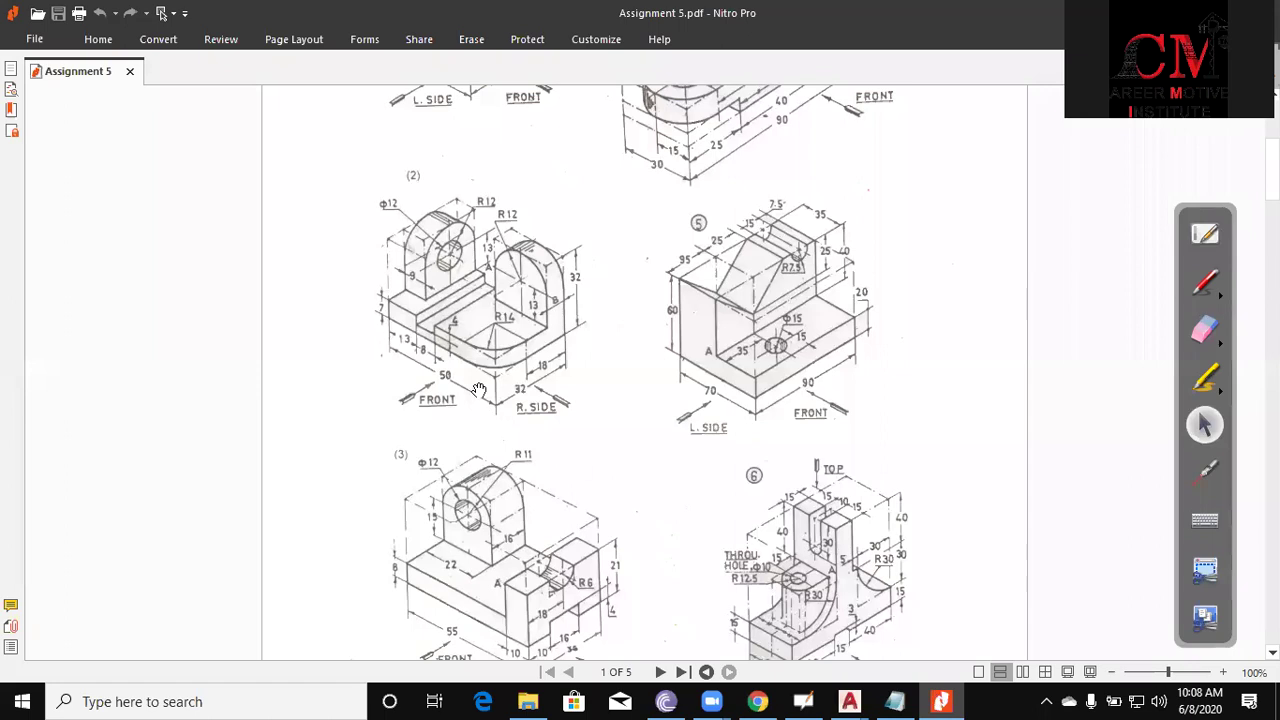
Mark object (2)'s dimensions in red on the PDF, erase the marks, and return to AutoCAD.
click(1203, 286)
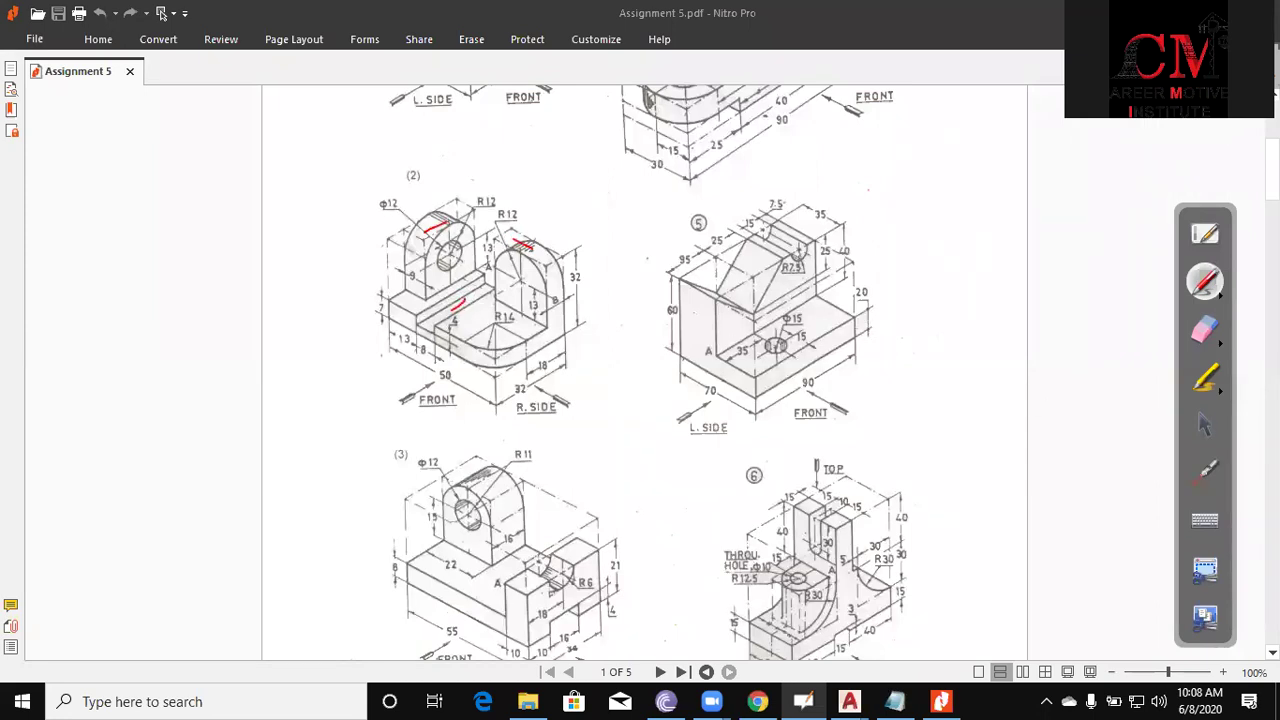
click(1205, 333)
mouse_move(634, 271)
mouse_down()
mouse_move(443, 214)
mouse_move(428, 271)
mouse_up()
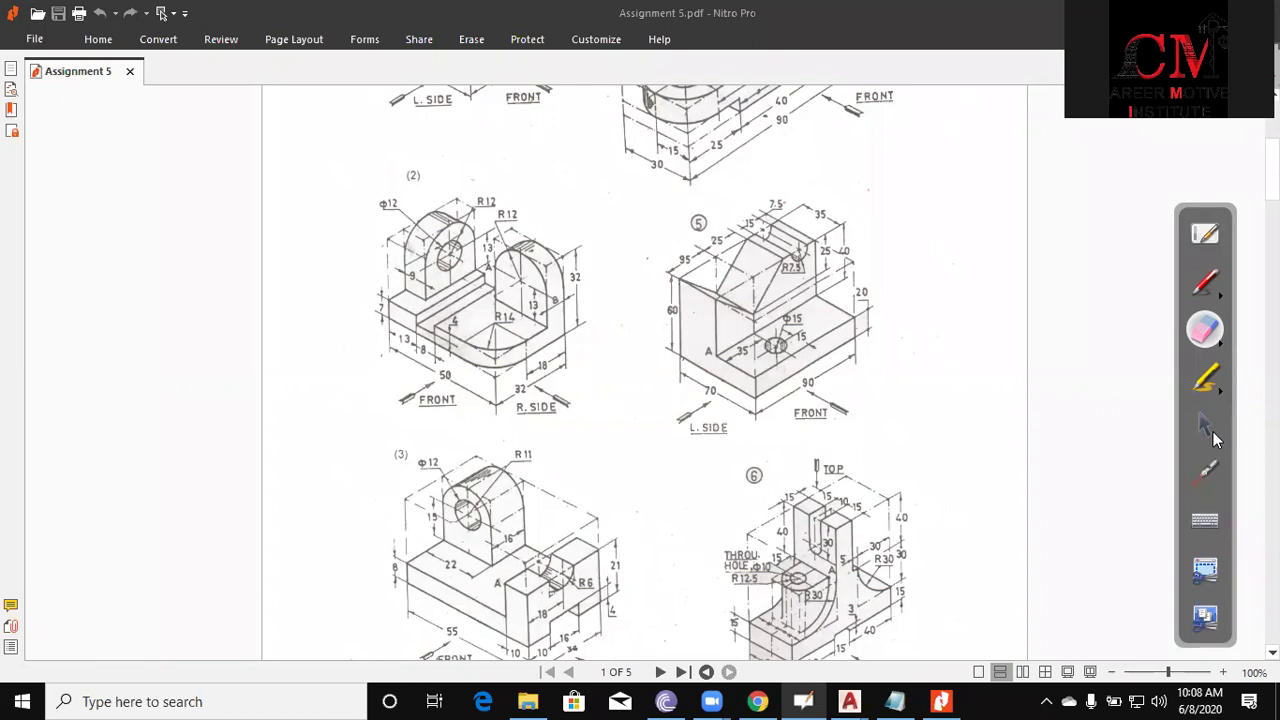
click(1213, 432)
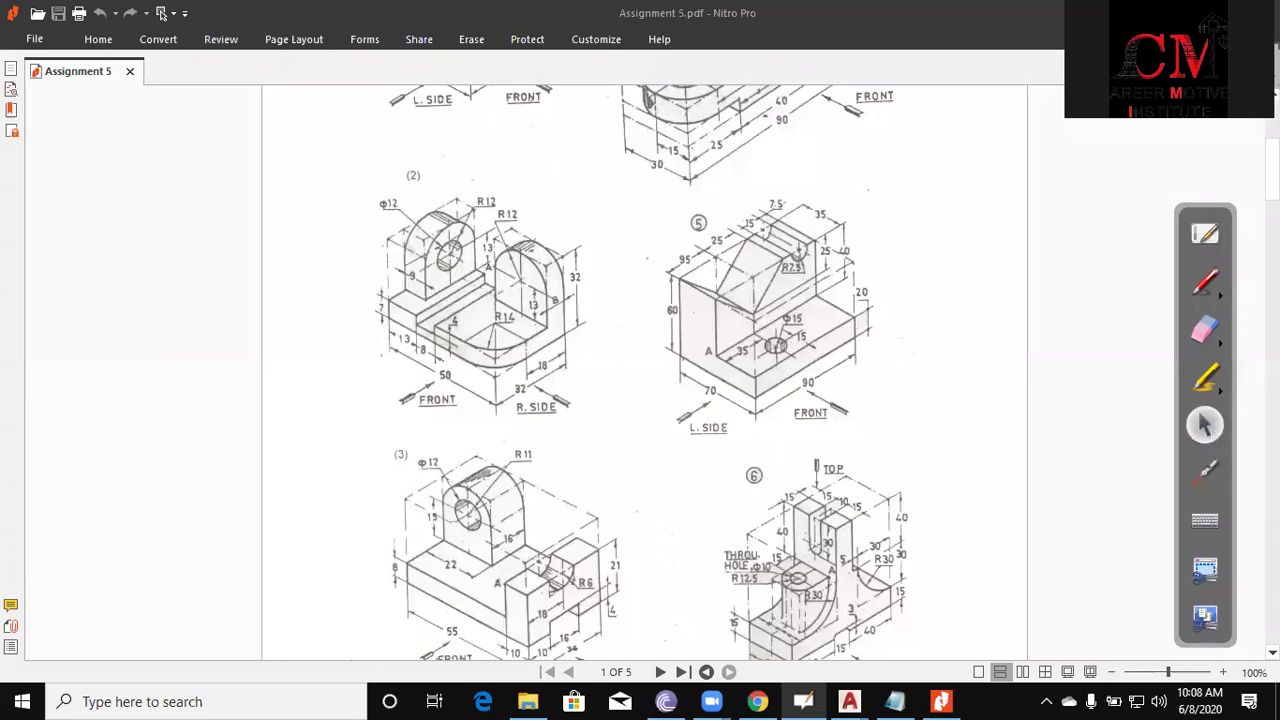
key(alt+Tab)
Offset the upper rectangle's left edge by 24, then erase the misplaced inner copy.
key(Escape)
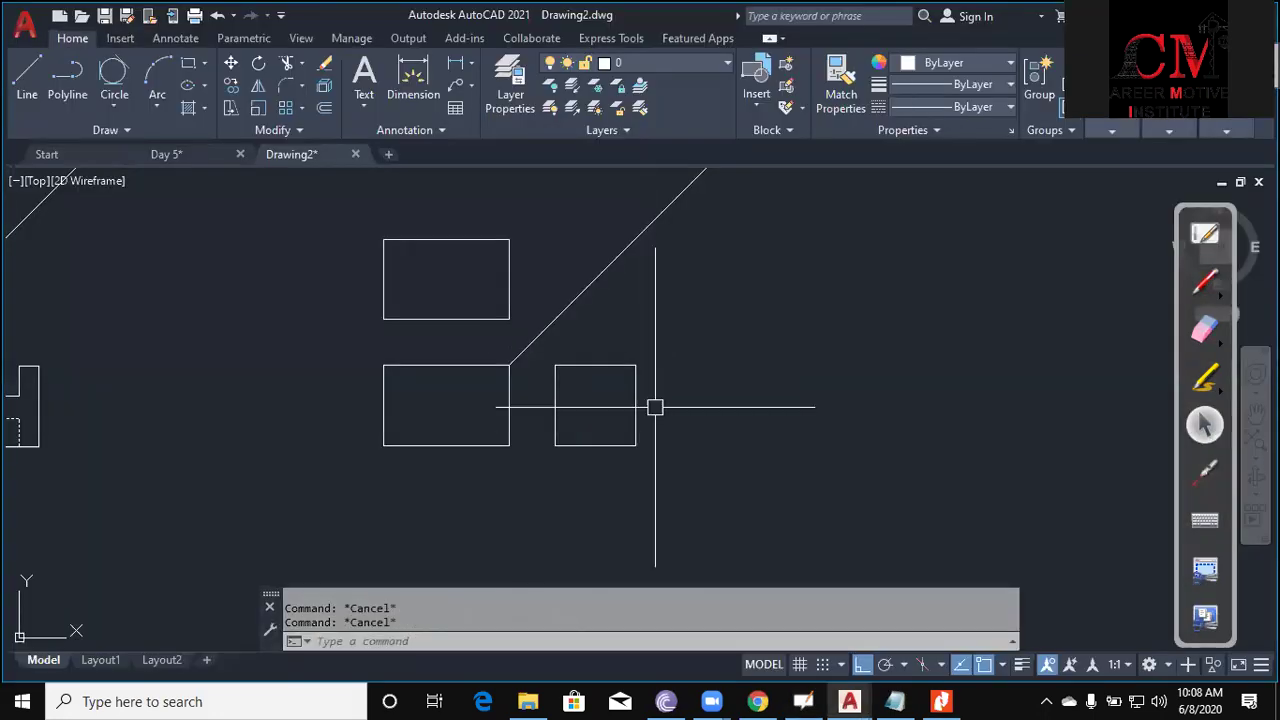
text(o)
key(Return)
text(24)
key(Return)
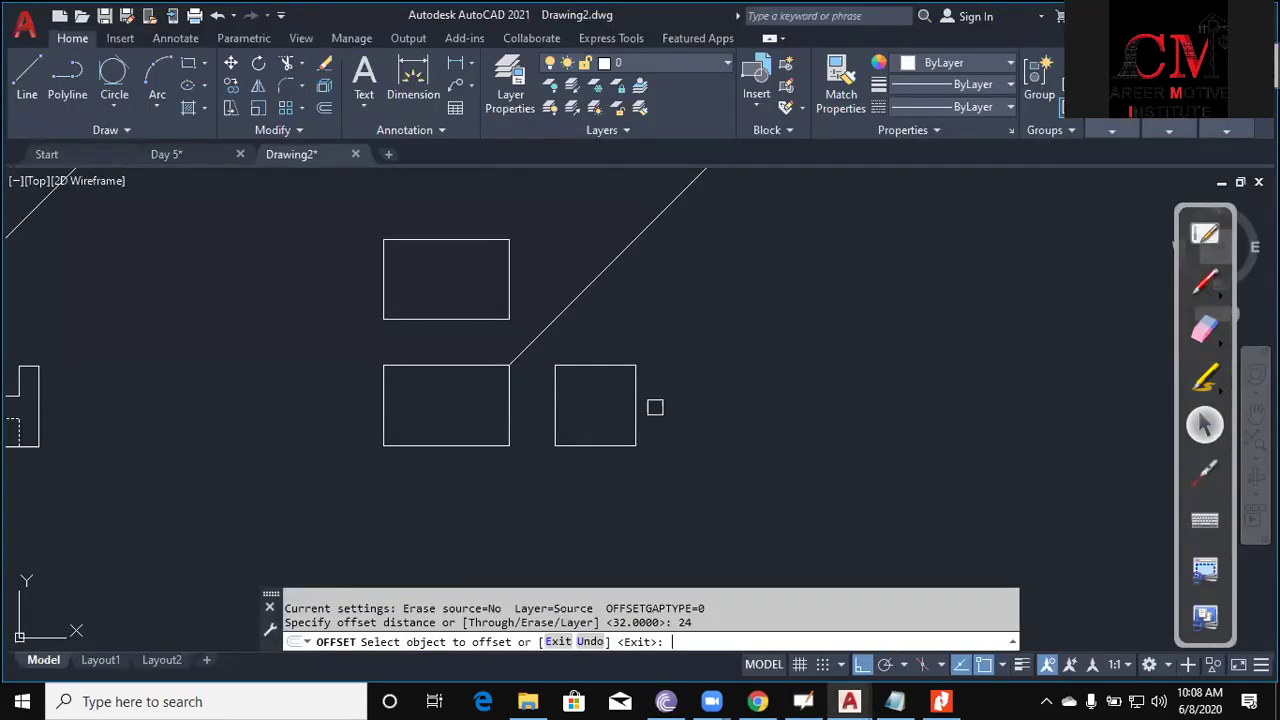
scroll(371, 279, up, 2)
click(383, 263)
click(510, 252)
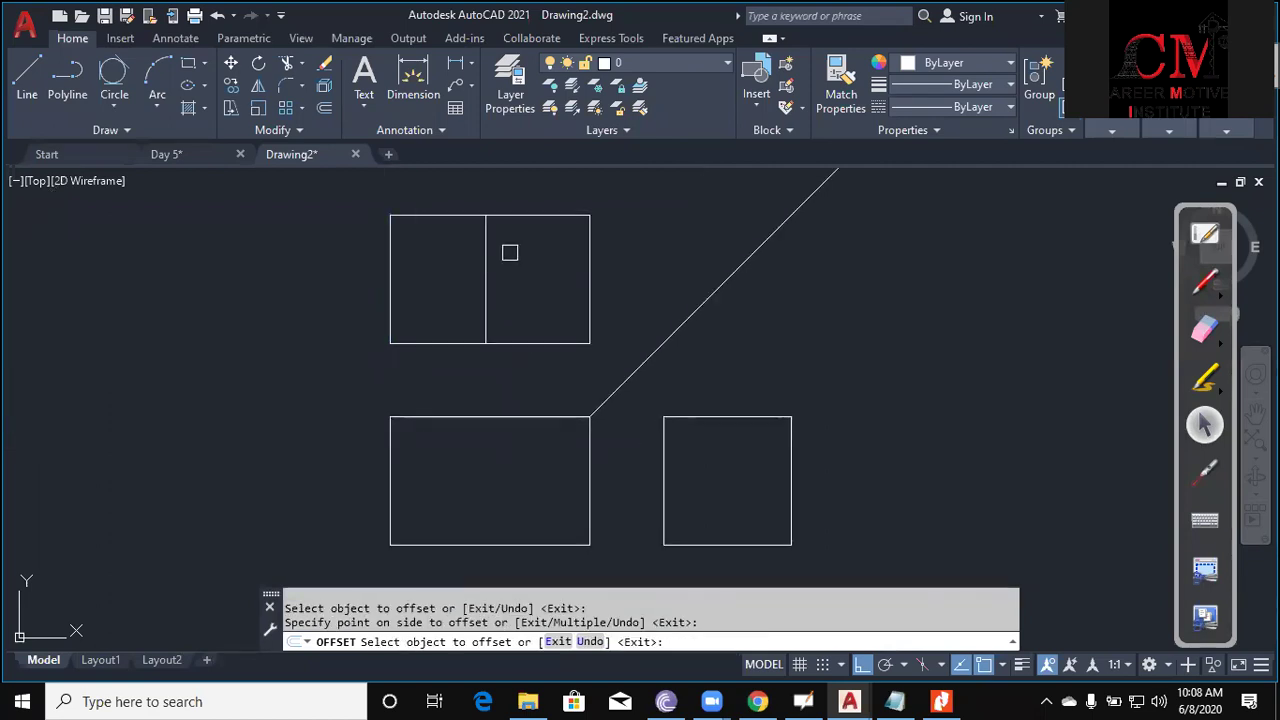
key(Escape)
drag(506, 283, 454, 280)
text(e)
key(Return)
key(Escape)
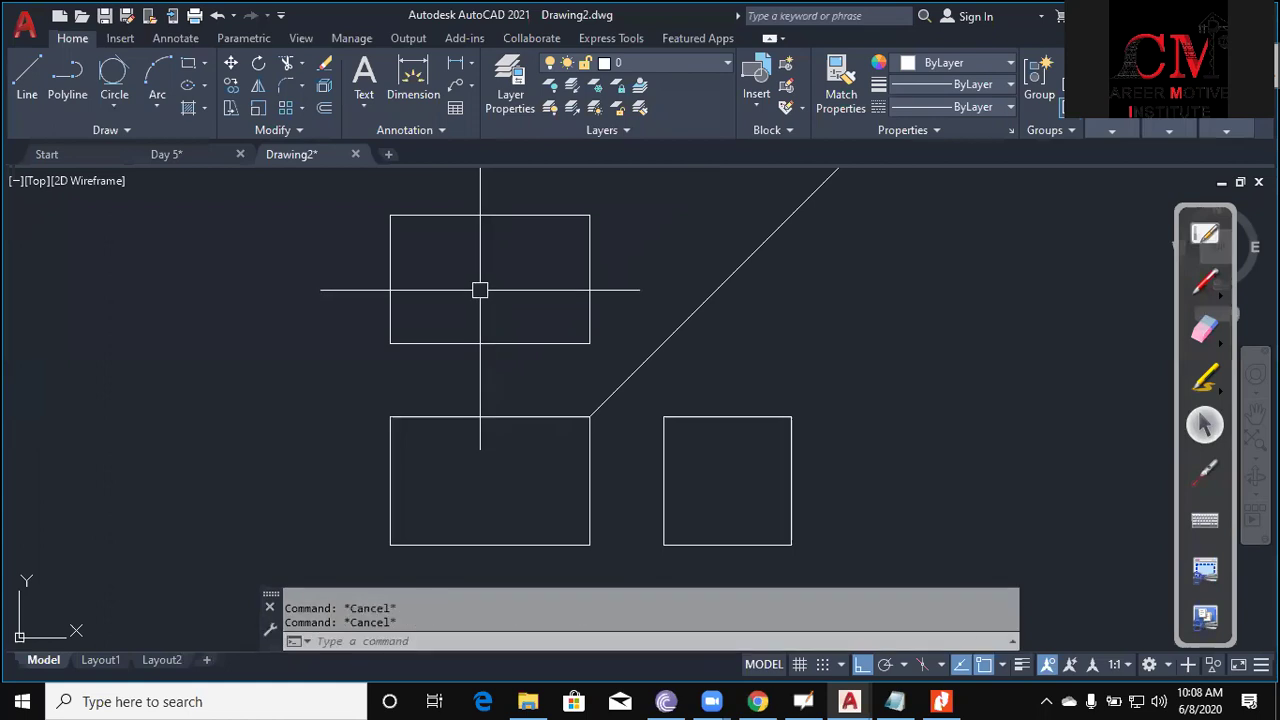
Offset the top edge 24 downward and the left edge 9 to the right.
text(o)
key(Return)
key(Return)
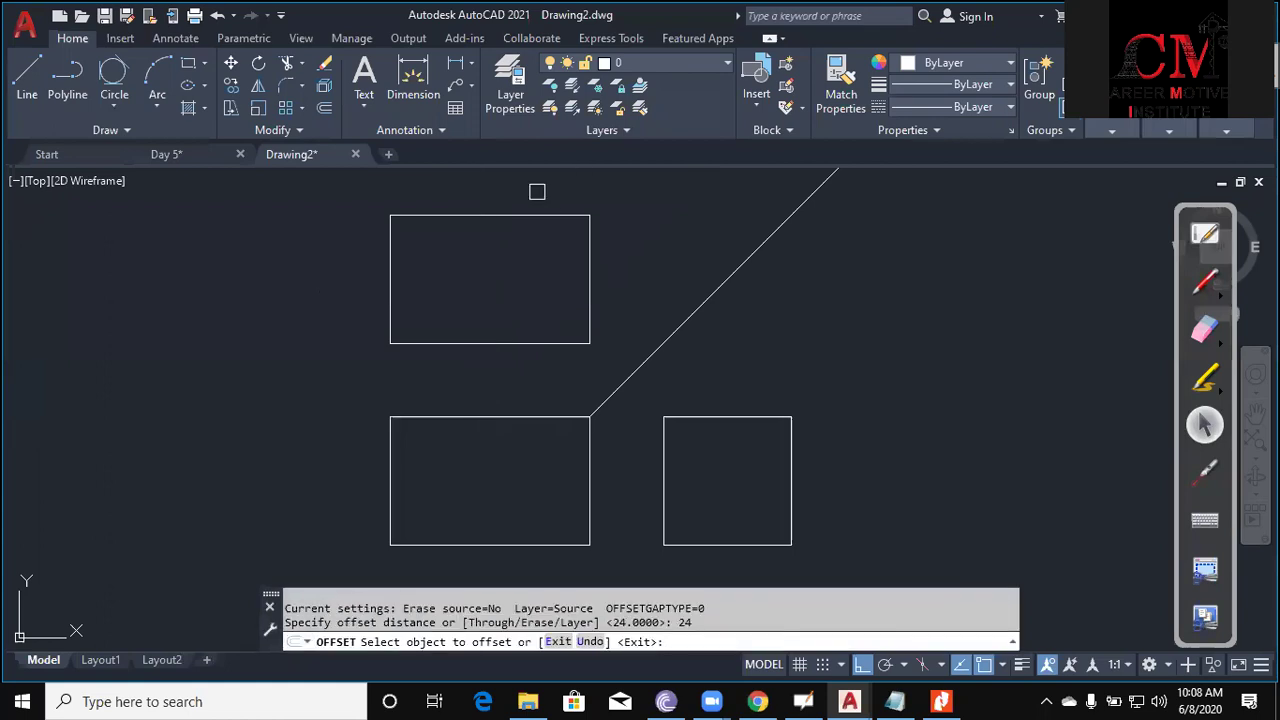
click(522, 215)
click(509, 266)
key(Return)
key(Return)
text(9)
Trim the new vertical and horizontal lines against each other into a corner notch.
key(Return)
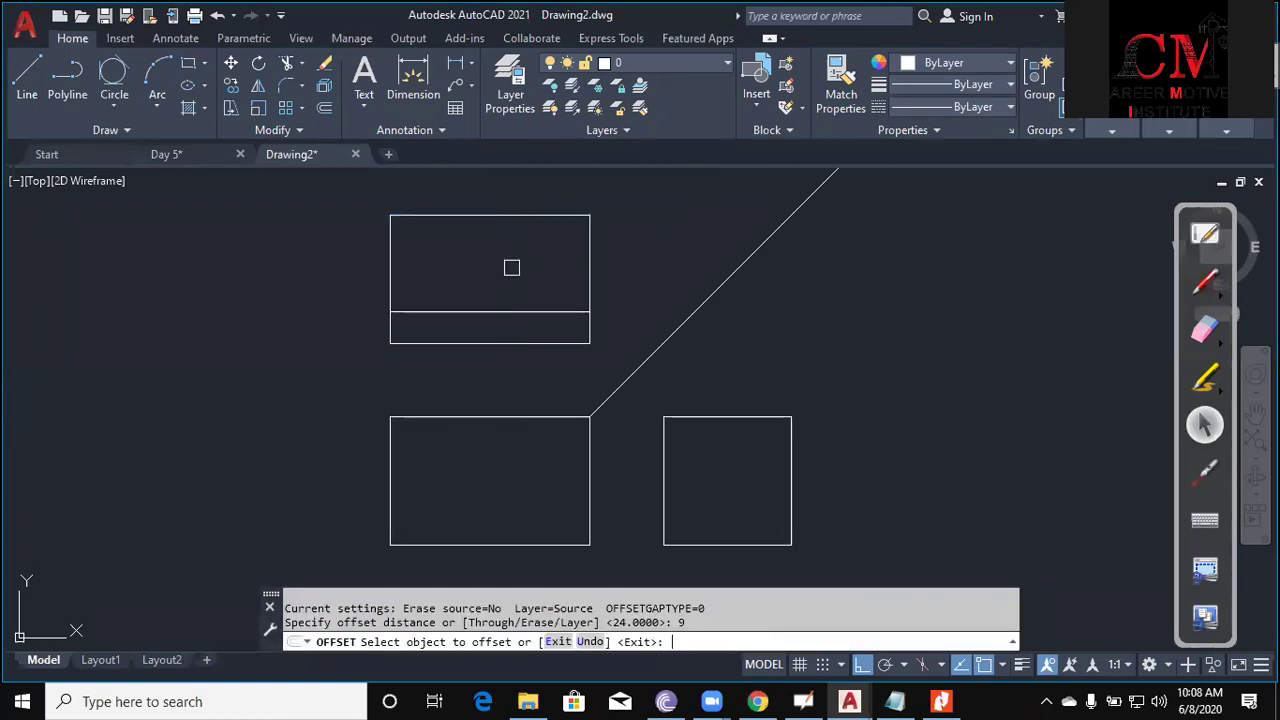
click(389, 263)
click(450, 266)
key(Escape)
key(Escape)
text(tr)
key(Return)
click(422, 288)
key(Return)
click(463, 314)
key(Return)
key(Return)
click(424, 325)
Offset the upper rectangle's top edge 8 units downward.
key(Return)
click(422, 325)
key(Escape)
key(Escape)
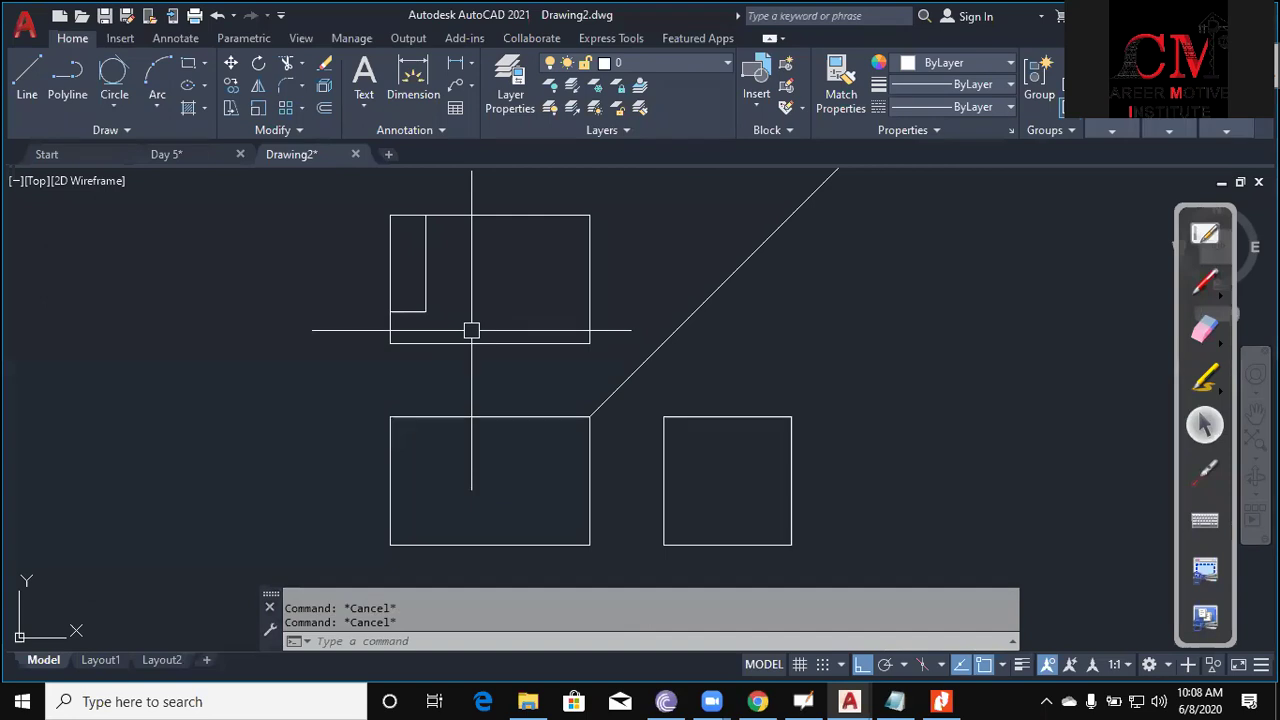
text(o)
key(Return)
key(Return)
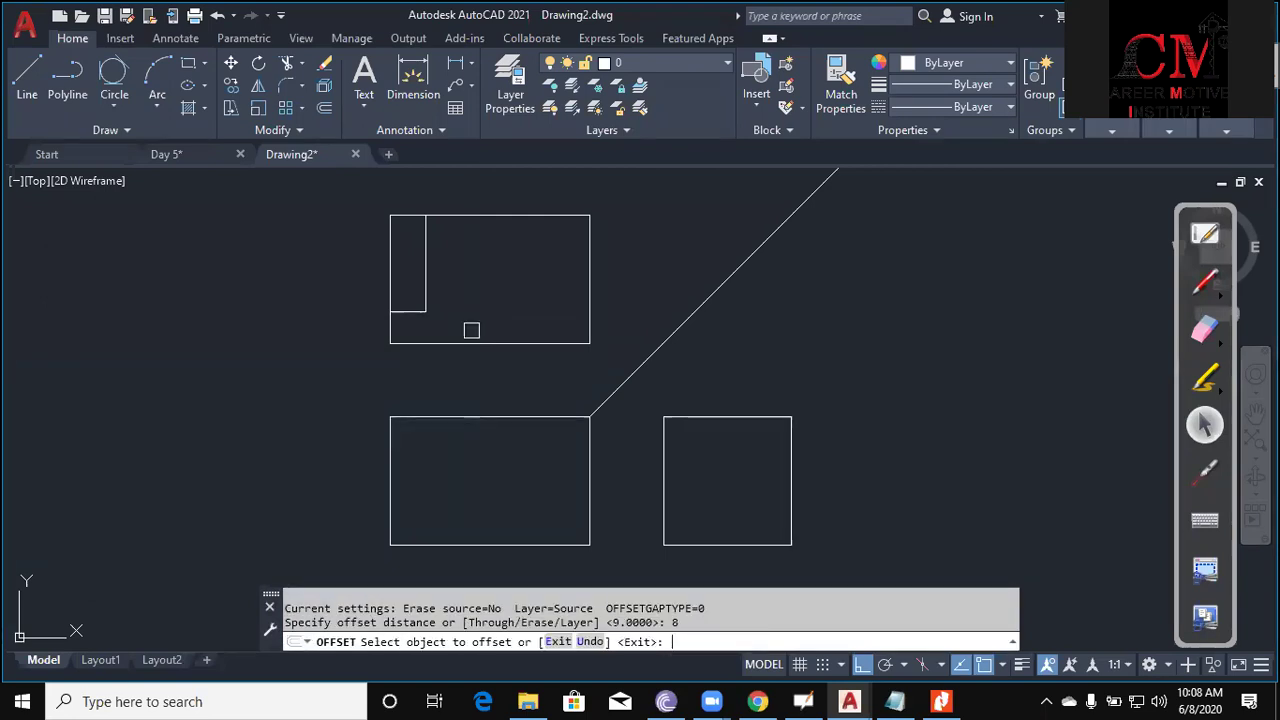
click(528, 215)
click(522, 272)
key(Return)
key(Return)
text(94)
key(Return)
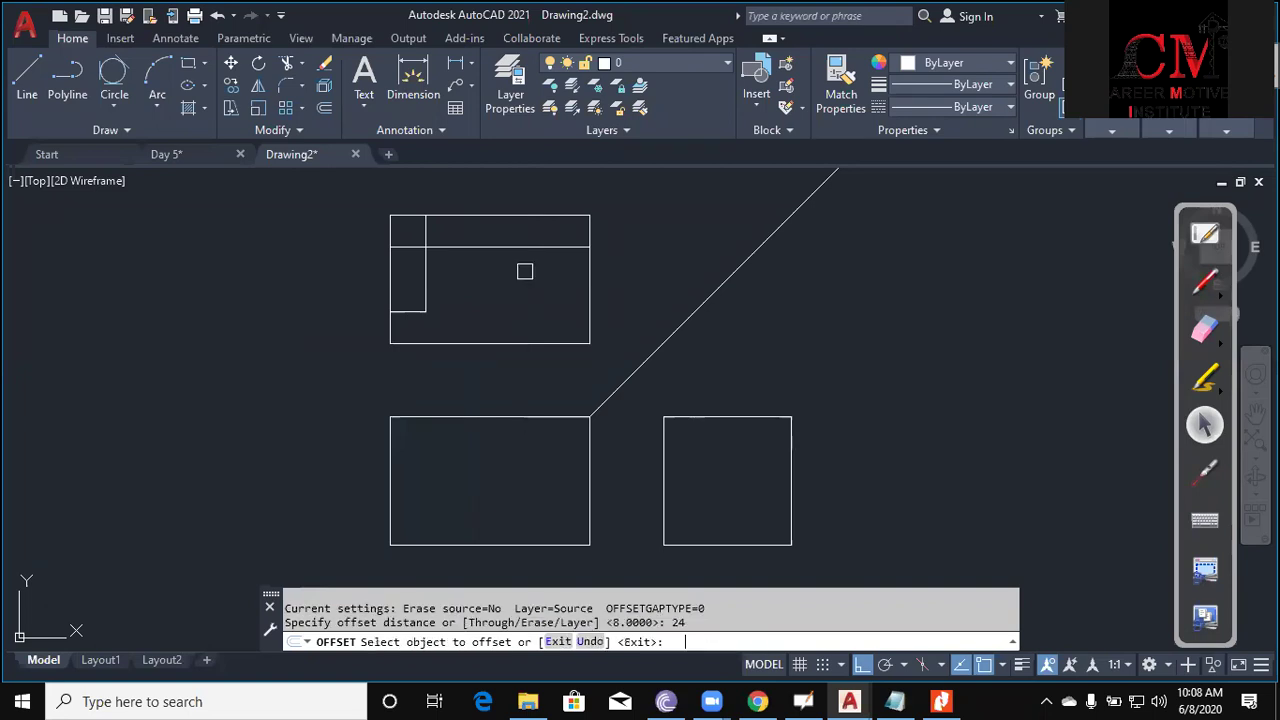
key(Escape)
key(Escape)
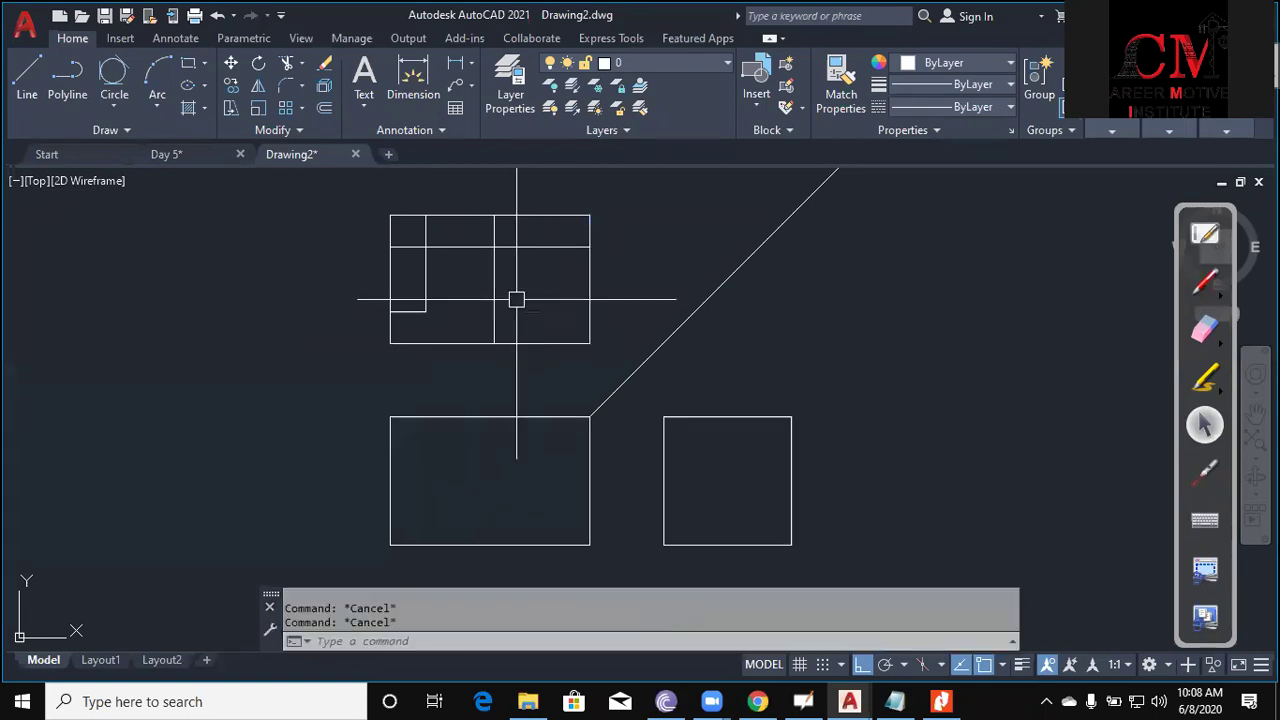
Trim the leftover vertical and inner horizontal segments around the top line.
click(287, 62)
key(Return)
click(494, 263)
key(Return)
key(Return)
key(Return)
key(Escape)
key(Return)
click(502, 233)
Offset the left edge 13 to the right, then that new vertical another 8.
key(Return)
click(482, 244)
key(Escape)
key(Escape)
text(o)
key(Return)
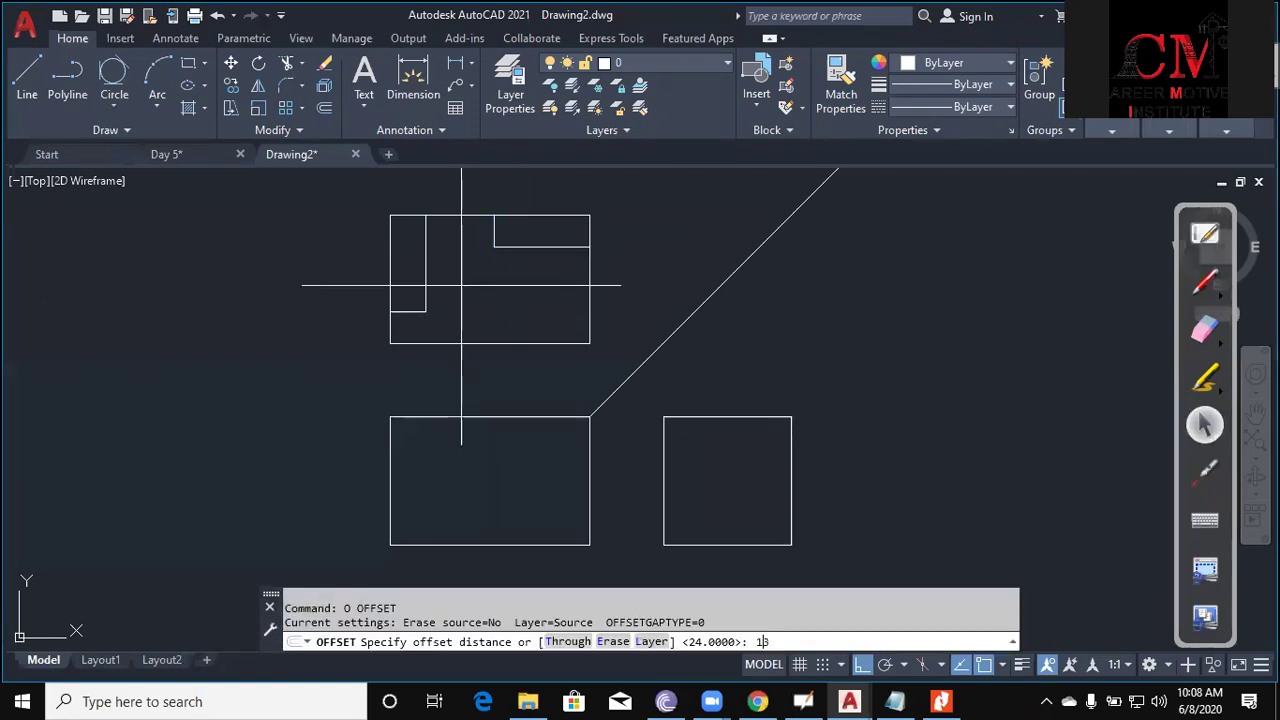
key(Return)
click(388, 273)
click(486, 275)
key(Return)
key(Return)
text(8)
key(Return)
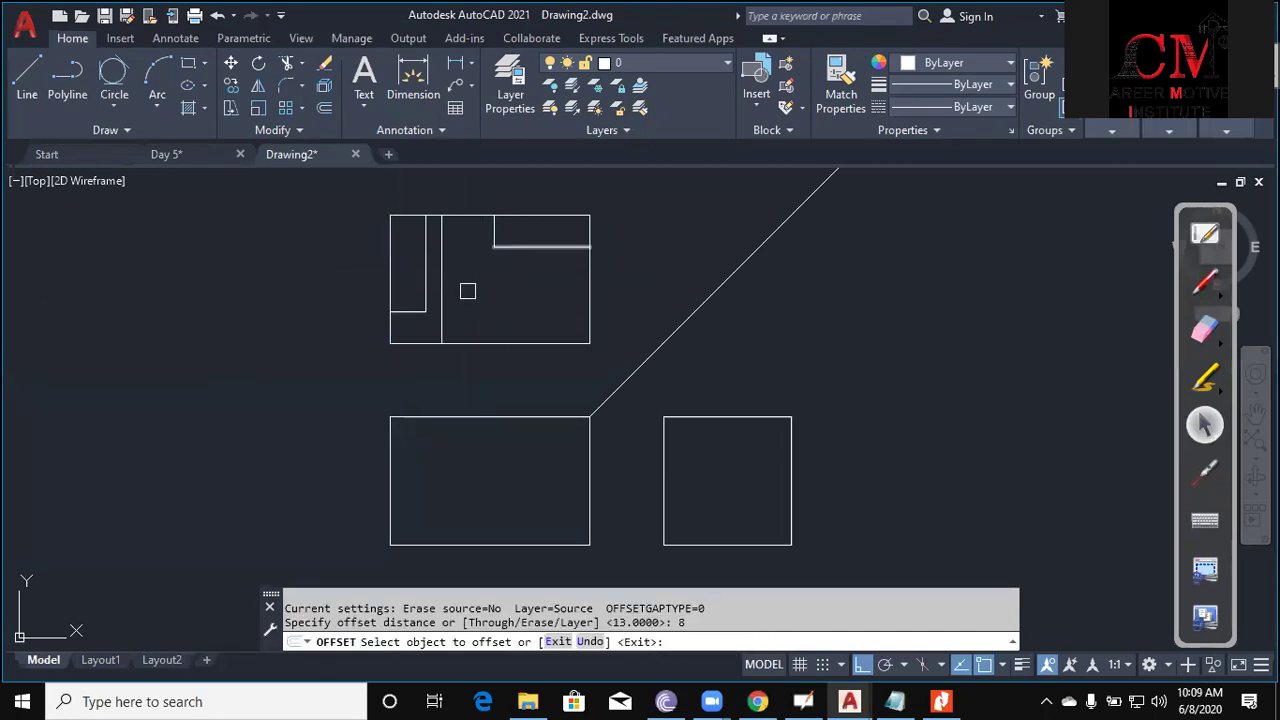
click(441, 300)
click(494, 306)
key(Escape)
key(Escape)
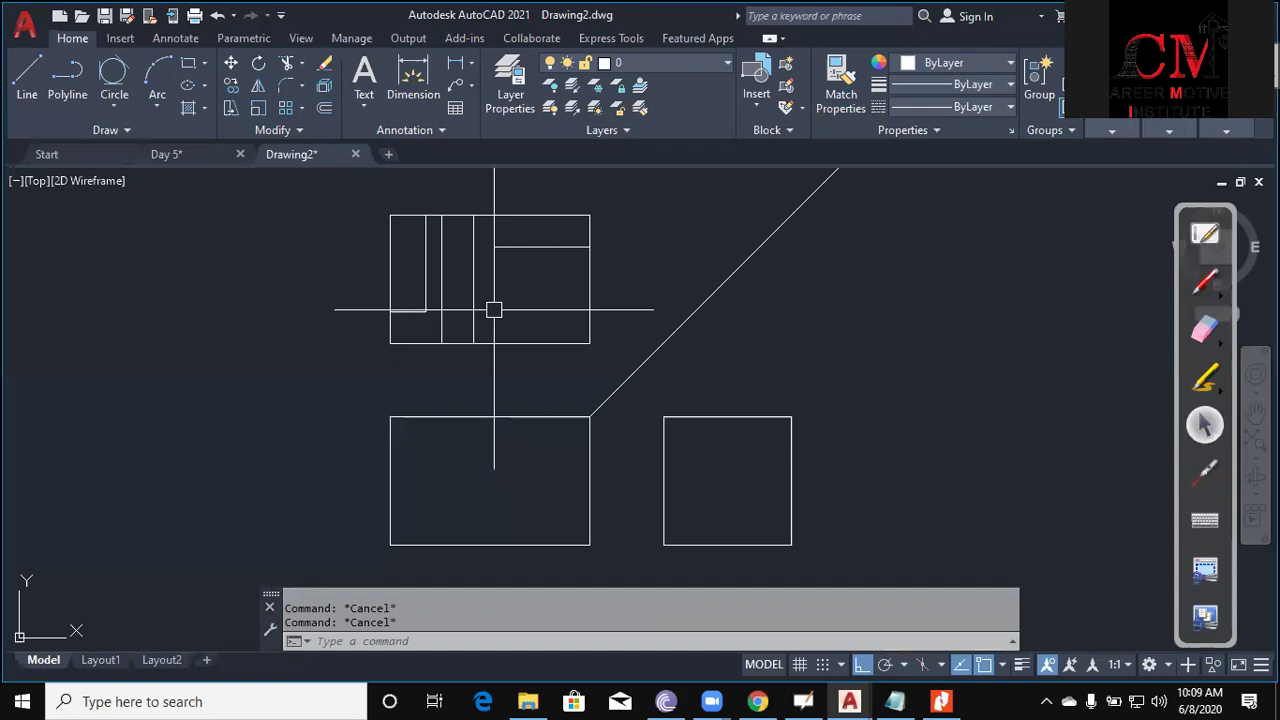
Draw an R14 tangent-tangent-radius circle at the upper rectangle's lower-right corner.
text(c)
key(Return)
text(t)
key(Return)
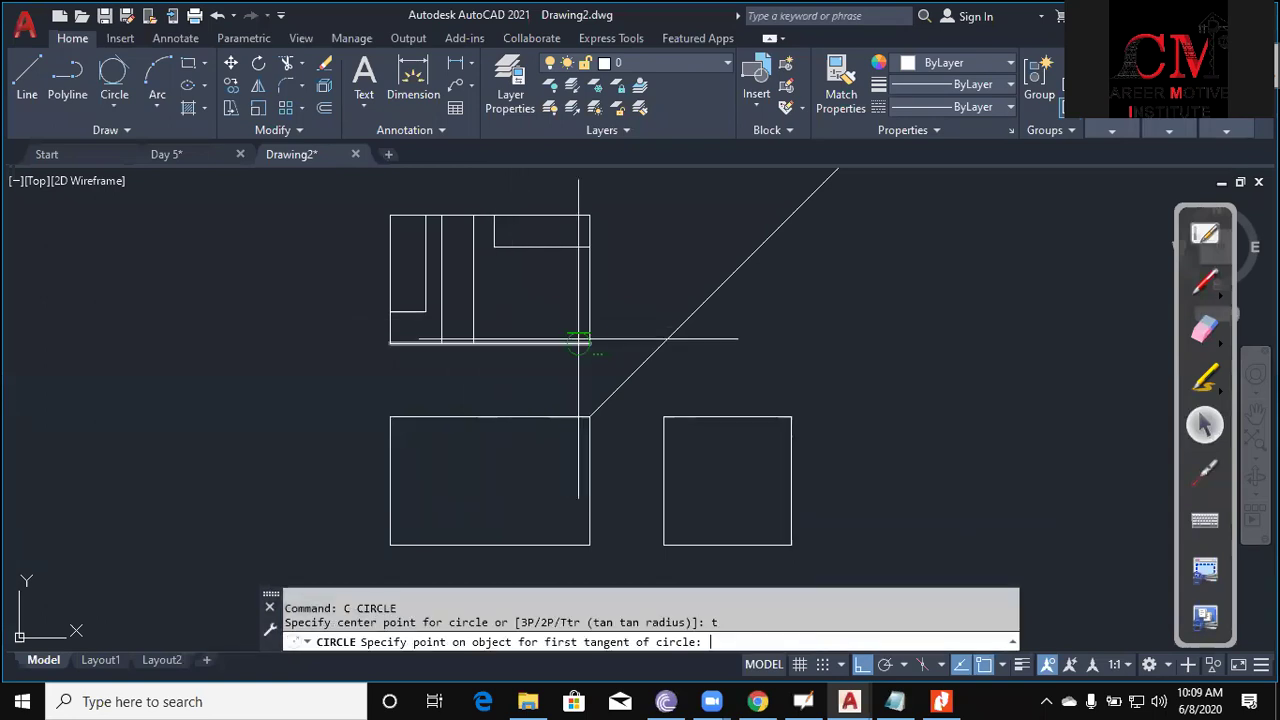
click(589, 306)
click(590, 310)
text(14)
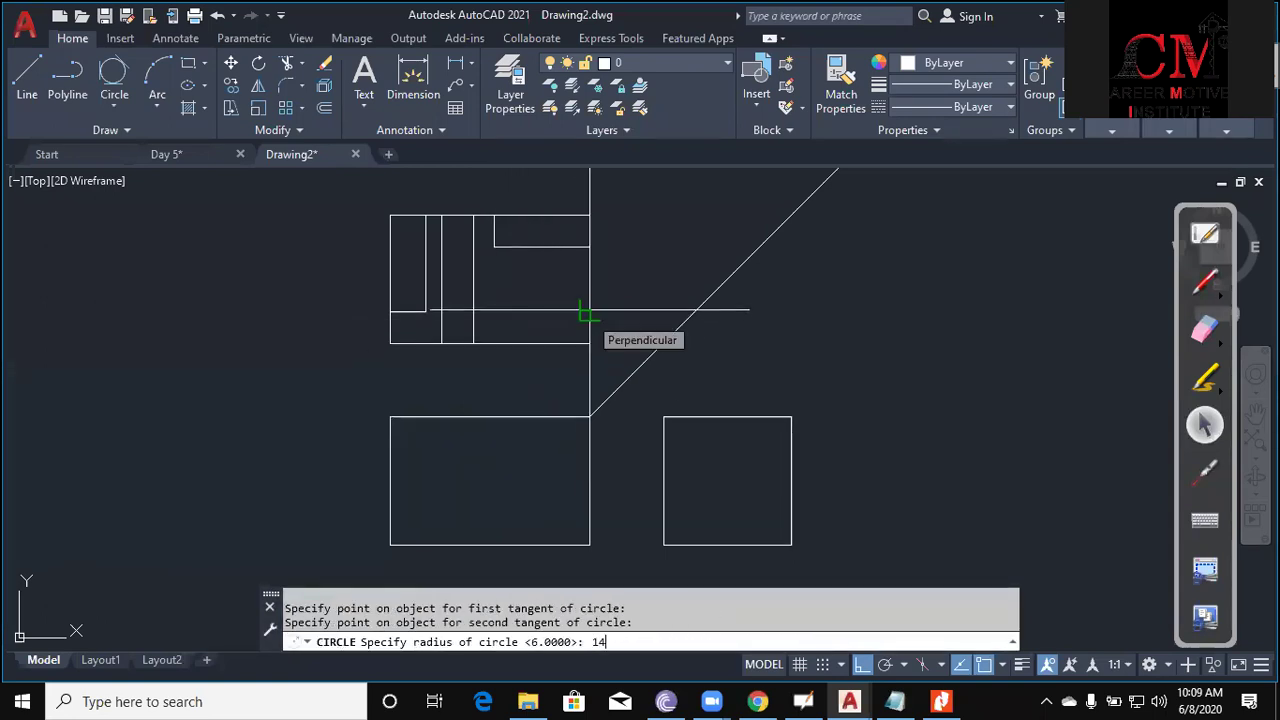
key(Return)
key(Escape)
key(Escape)
text(tr)
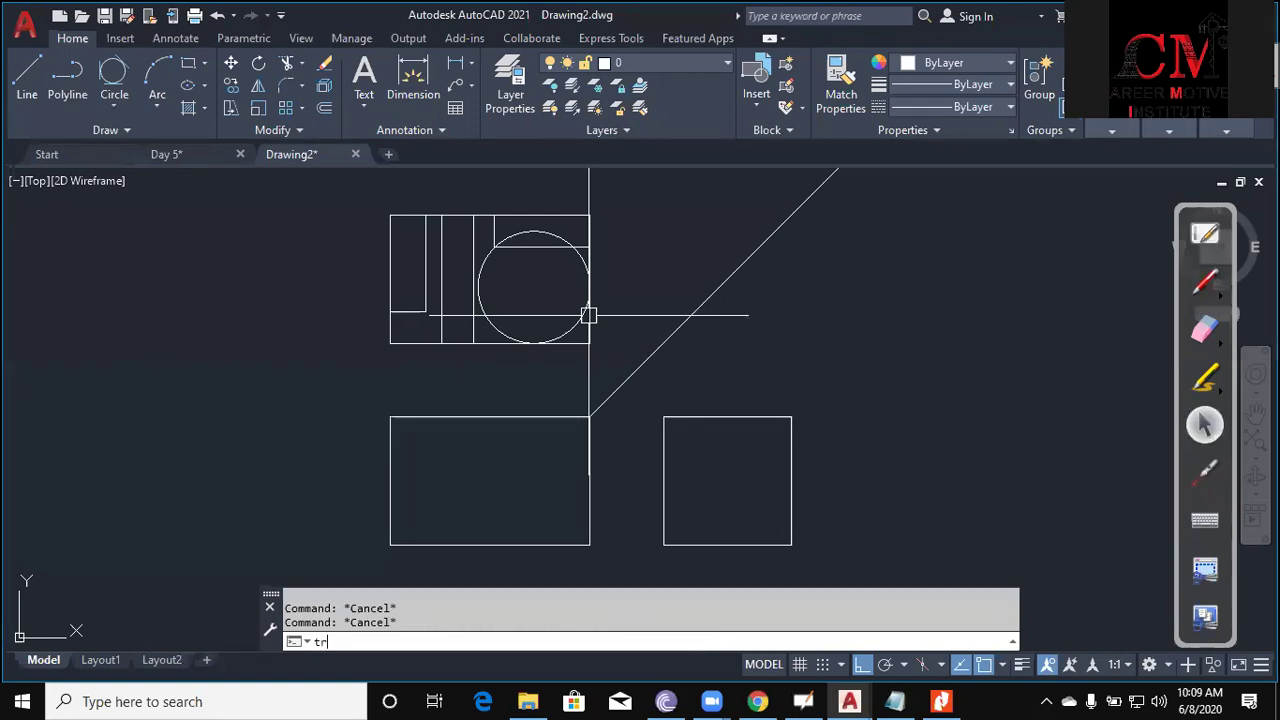
Trim the R14 circle down to the corner arc, then briefly check the Assignment 5 PDF.
key(Return)
scroll(607, 340, up, 2)
click(557, 343)
key(Return)
click(423, 303)
key(Return)
key(Return)
click(530, 325)
key(Return)
key(Escape)
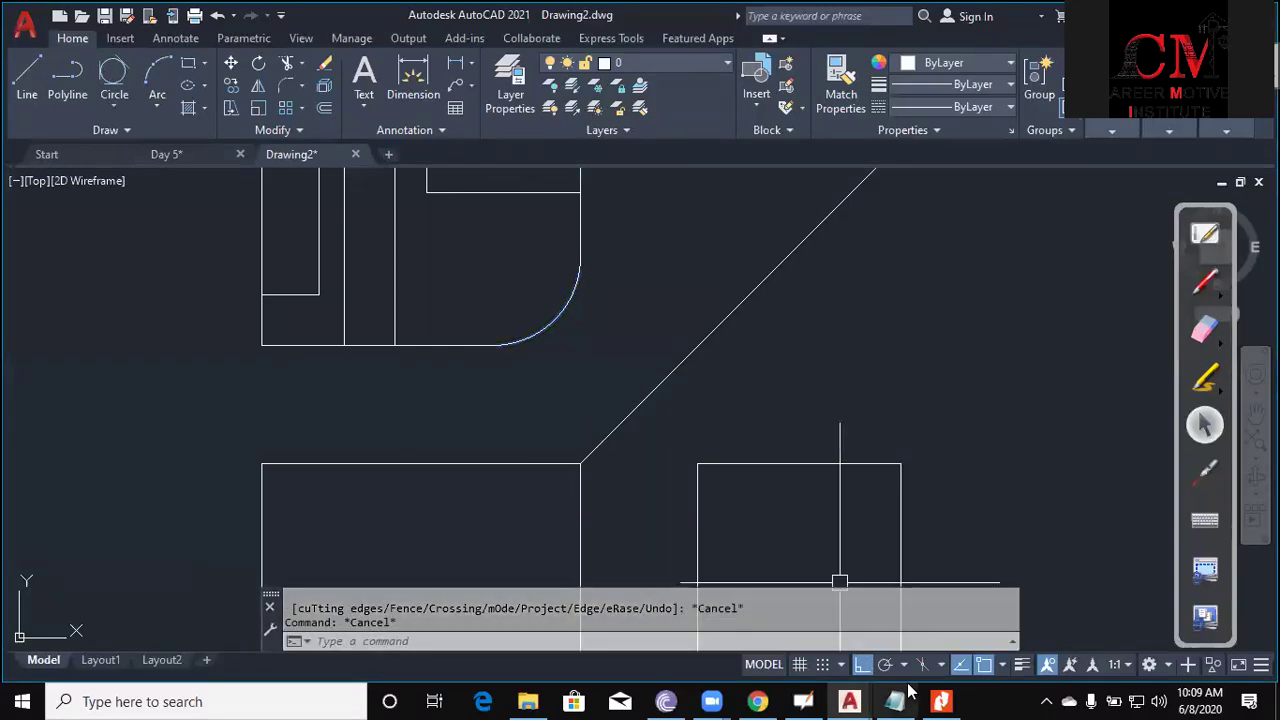
click(941, 701)
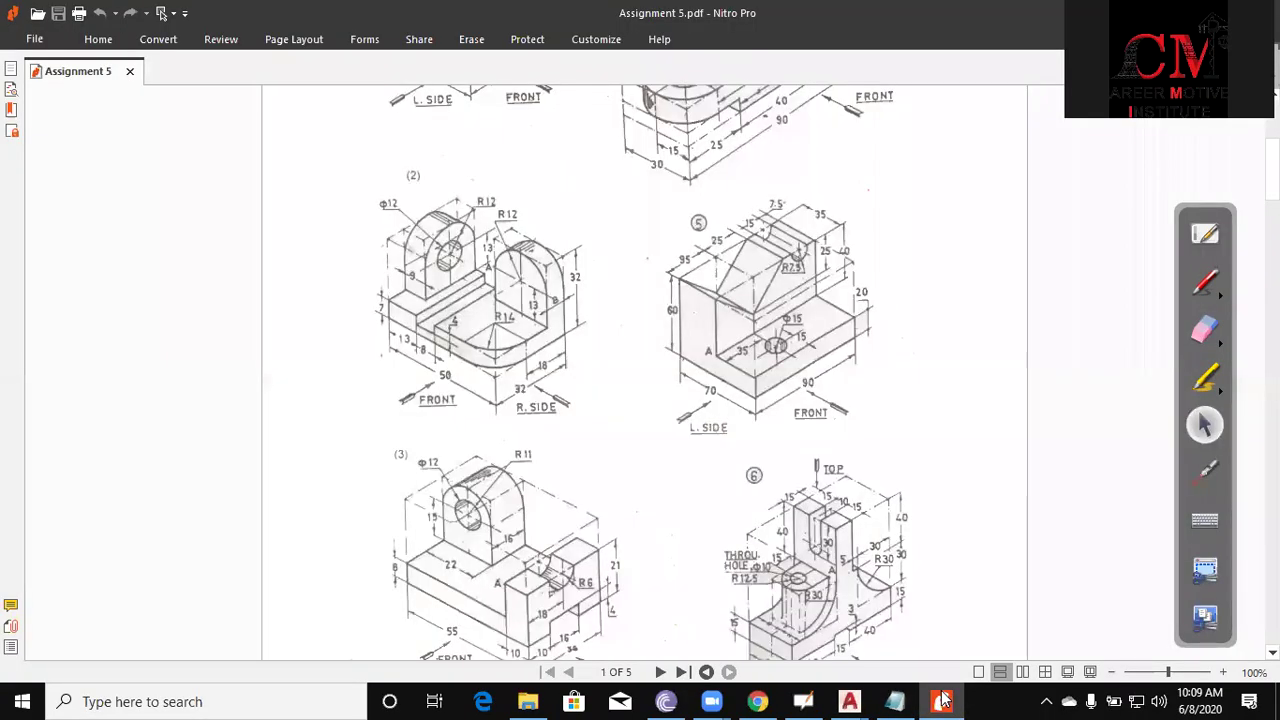
click(941, 701)
After checking the reference PDF, offset the front view's bottom edge up 7 units for the base.
scroll(543, 434, down, 2)
middle_drag(524, 502, 534, 360)
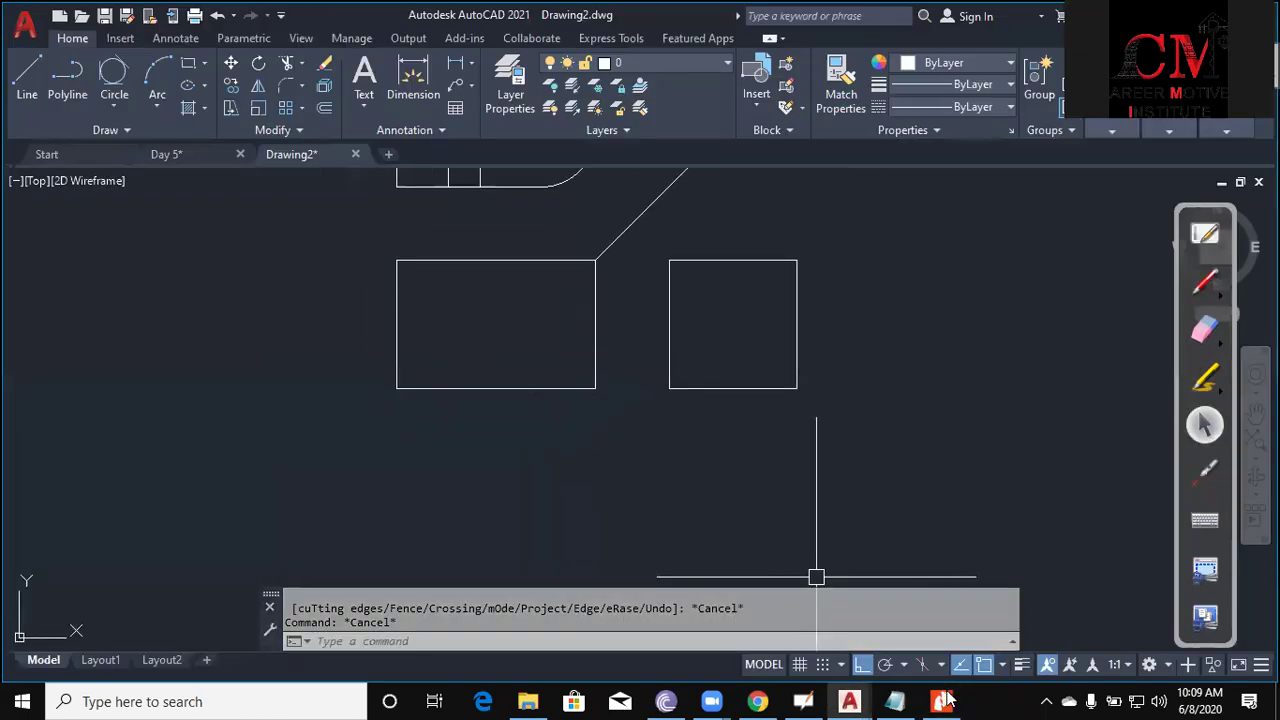
click(941, 701)
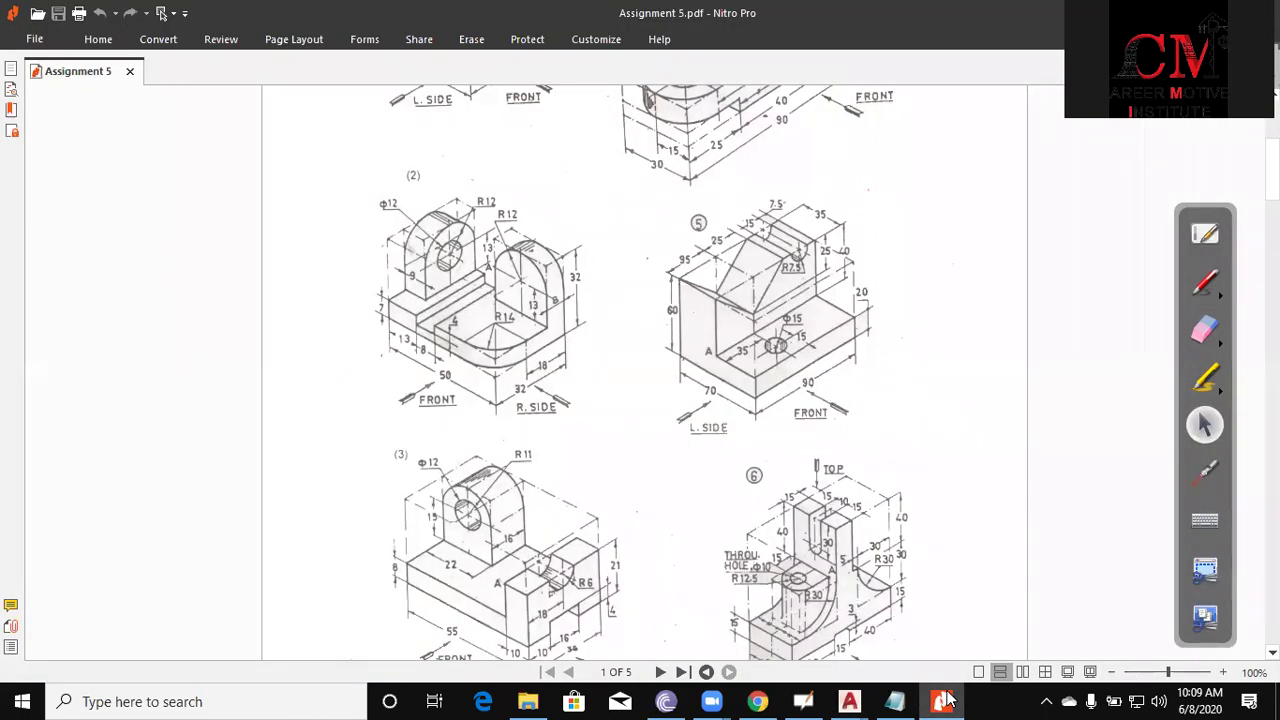
click(944, 701)
text(o)
key(Return)
Project a vertical XLINE down from the top view into the front view.
key(Return)
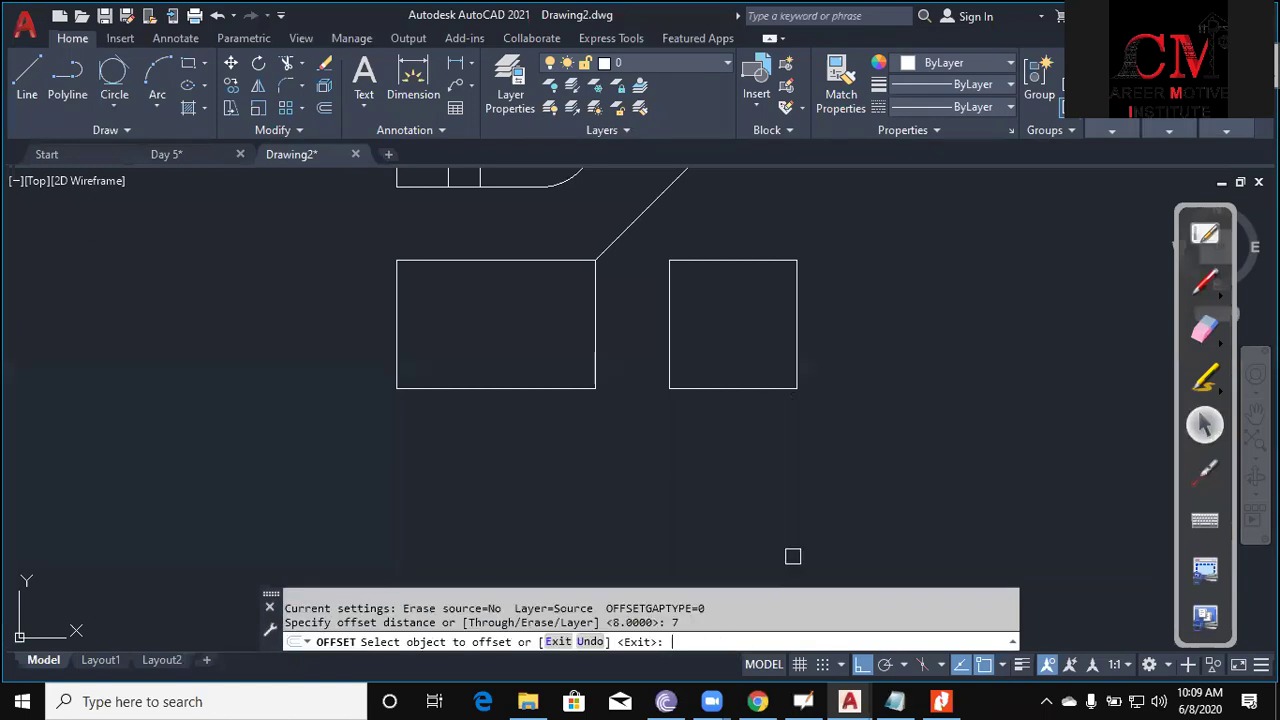
click(547, 385)
click(540, 356)
middle_drag(530, 358, 560, 410)
key(Escape)
key(Escape)
text(xl)
key(Return)
text(v)
Trim the projection line back to the new base line and the front view's top edge.
key(Return)
mouse_move(517, 342)
middle_down()
mouse_move(580, 418)
mouse_move(549, 340)
middle_up()
click(524, 277)
key(Escape)
text(tr)
key(Return)
click(583, 388)
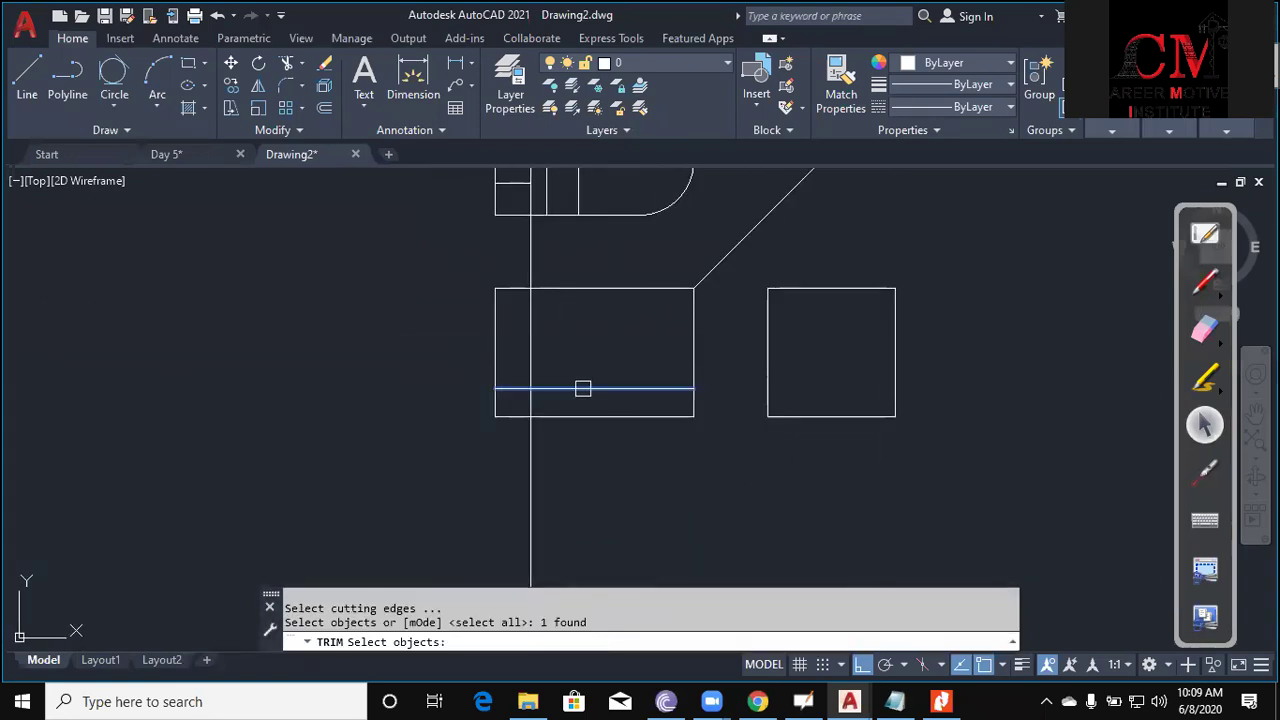
click(582, 291)
key(Return)
click(530, 470)
click(485, 444)
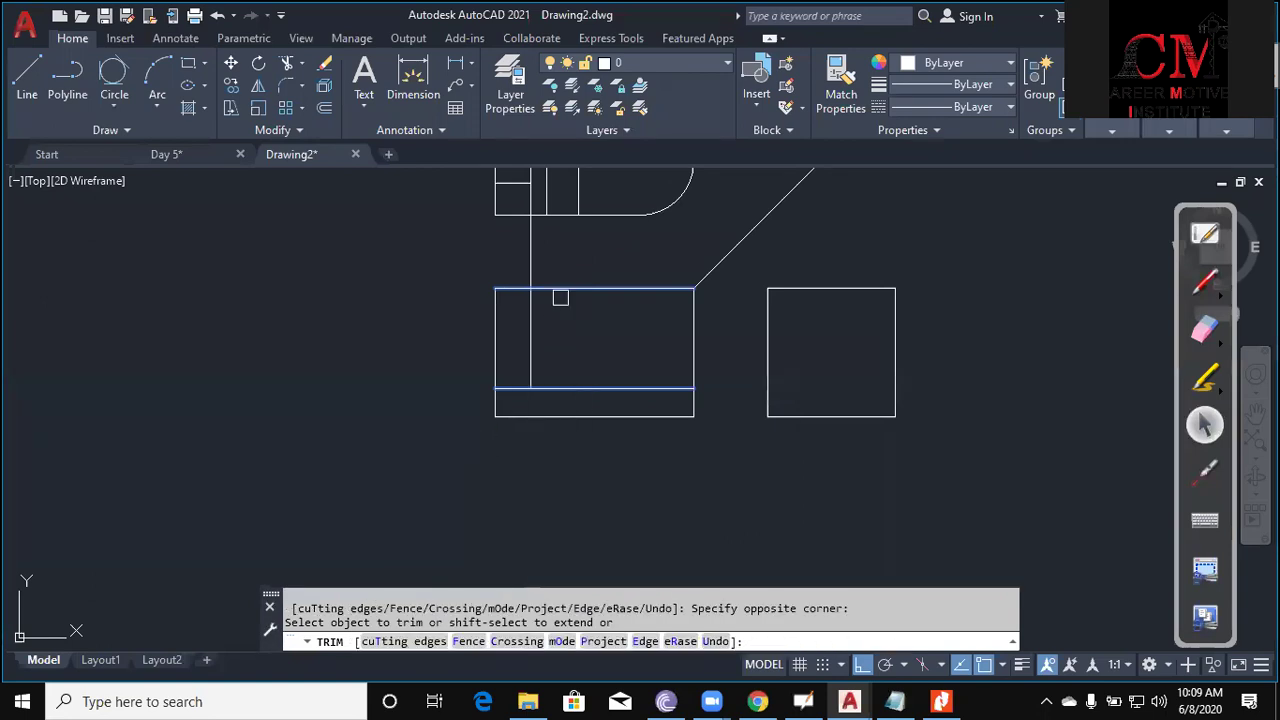
key(Escape)
key(Escape)
middle_drag(580, 315, 568, 357)
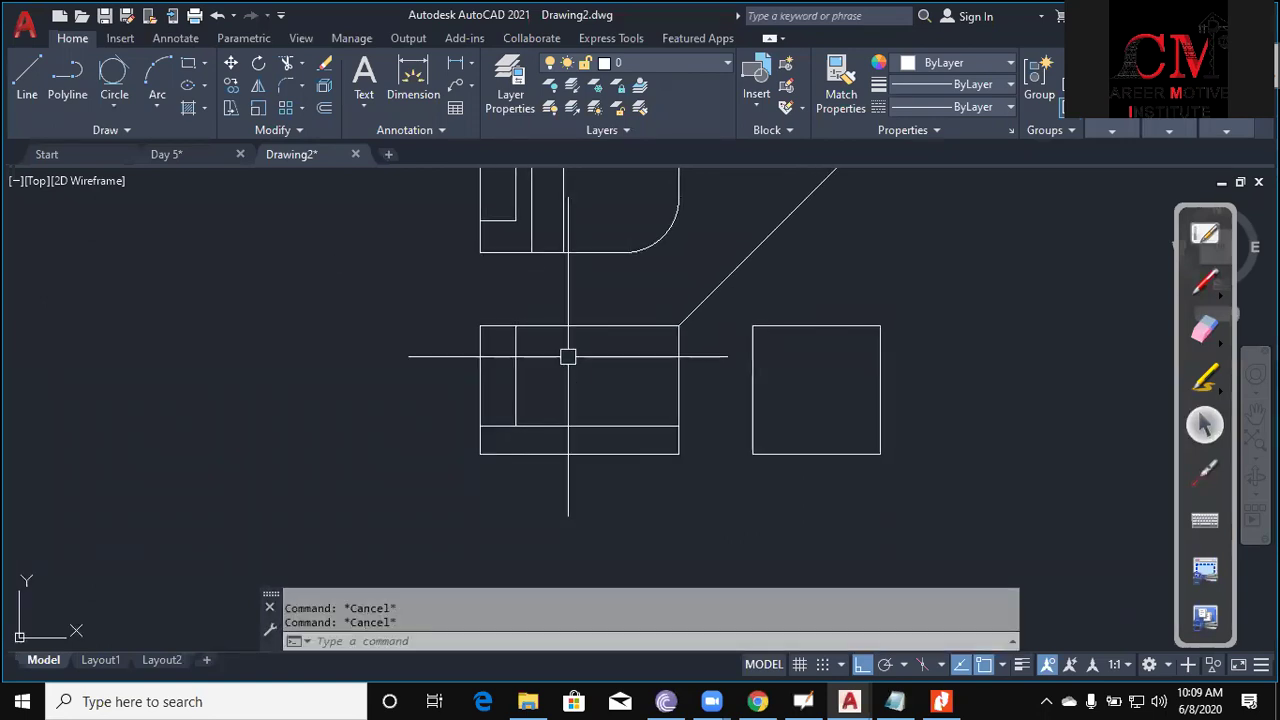
Offset the base line 4 units down to set the groove depth.
text(o)
key(Return)
key(Return)
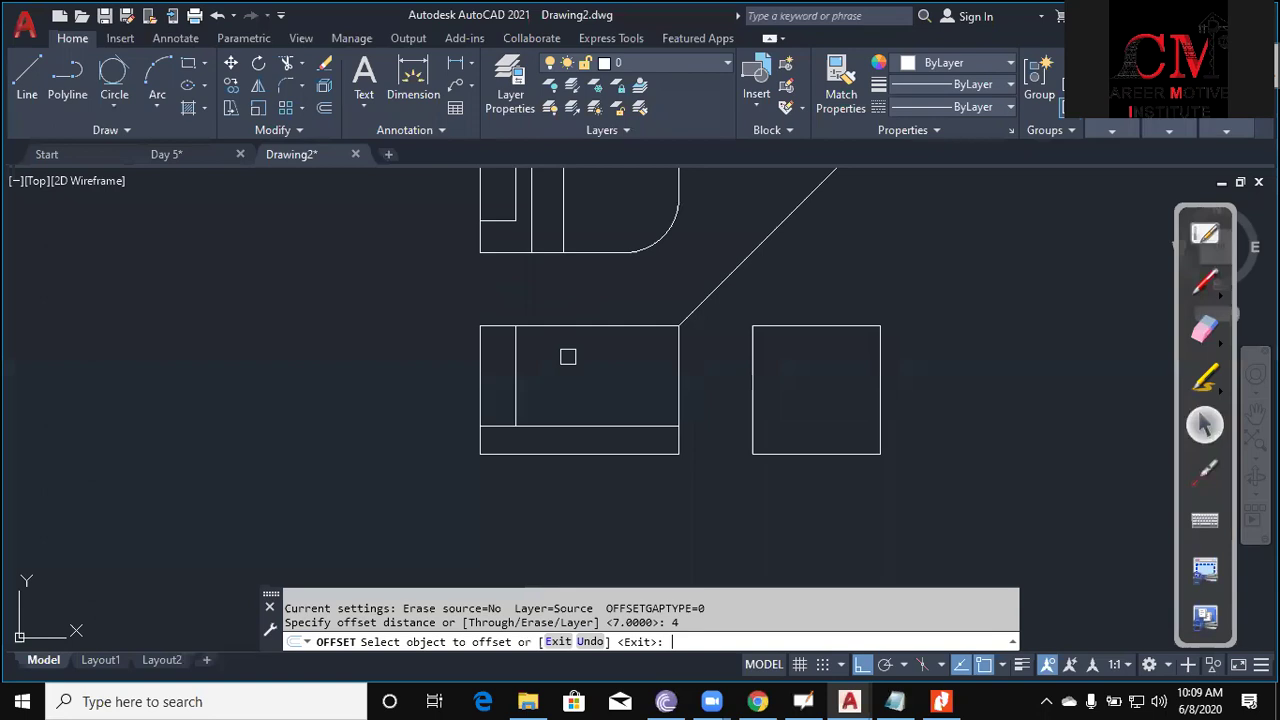
scroll(590, 424, up, 2)
click(551, 434)
click(606, 443)
key(Escape)
key(Escape)
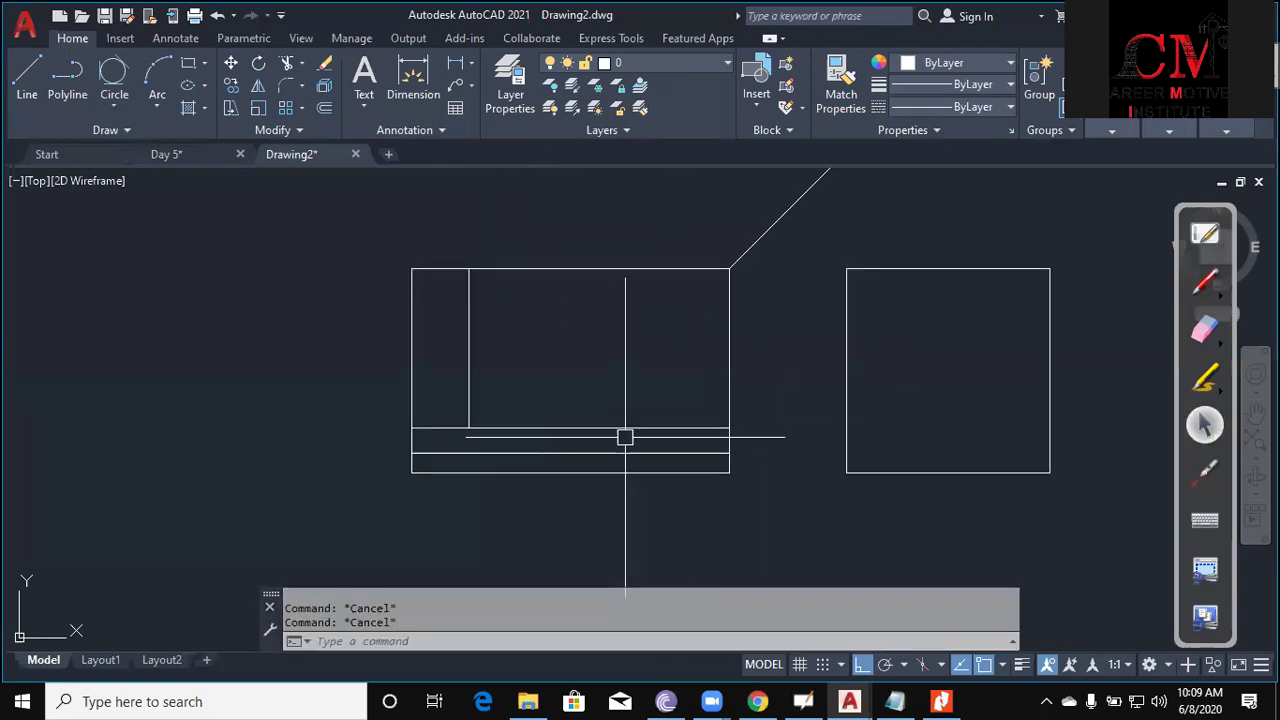
Project a second vertical XLINE from the top view for the groove's other side.
text(xl)
key(Return)
key(Return)
scroll(569, 428, down, 3)
scroll(543, 394, up, 3)
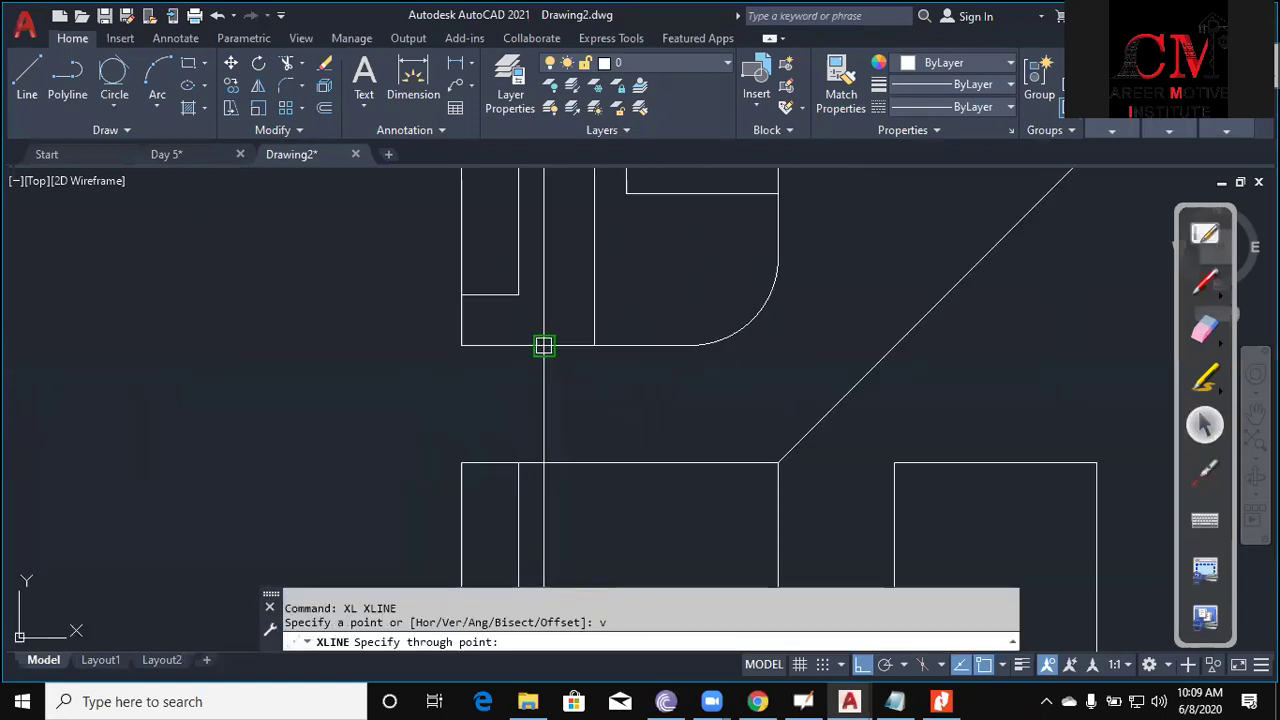
click(605, 344)
key(Escape)
key(Escape)
Trim the projection lines below the 4-unit groove depth line.
text(tr)
key(Return)
scroll(600, 410, up, 3)
click(593, 407)
key(Return)
click(594, 506)
click(589, 391)
click(565, 367)
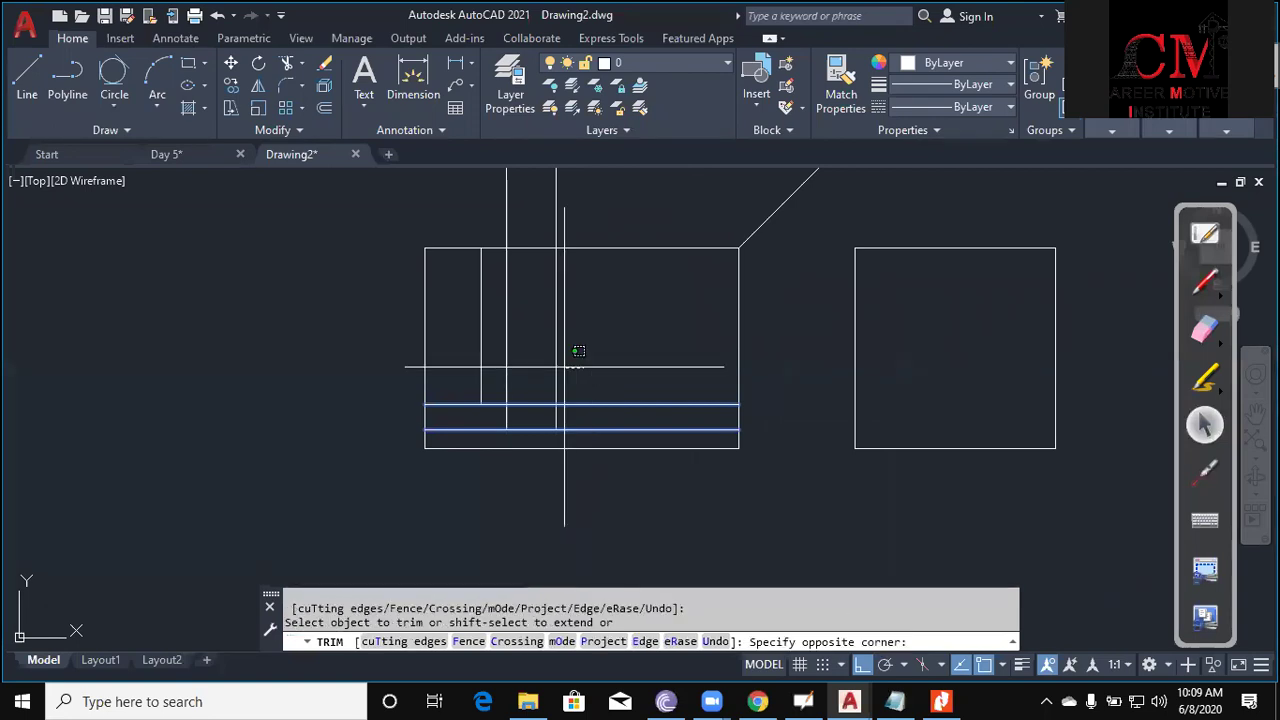
Trim between the groove sides to finish the rectangular notch, then return to the Assignment 5 PDF.
click(503, 408)
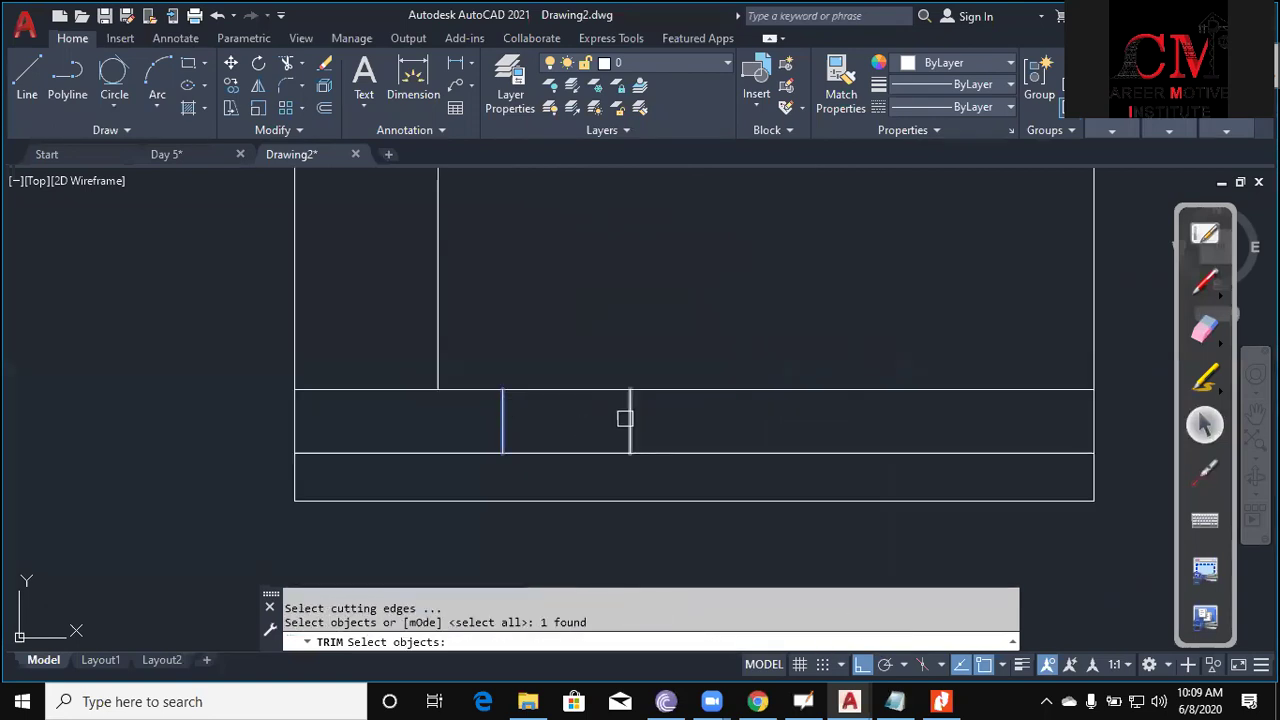
click(624, 418)
key(Return)
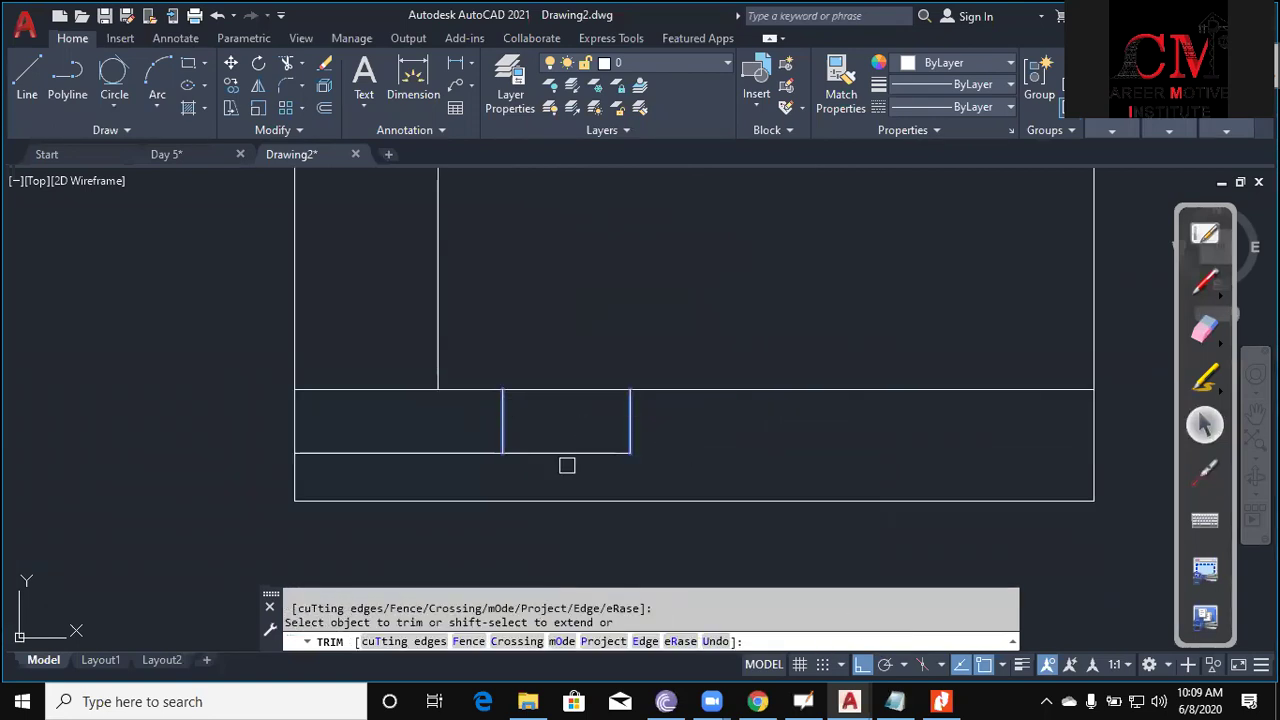
key(Escape)
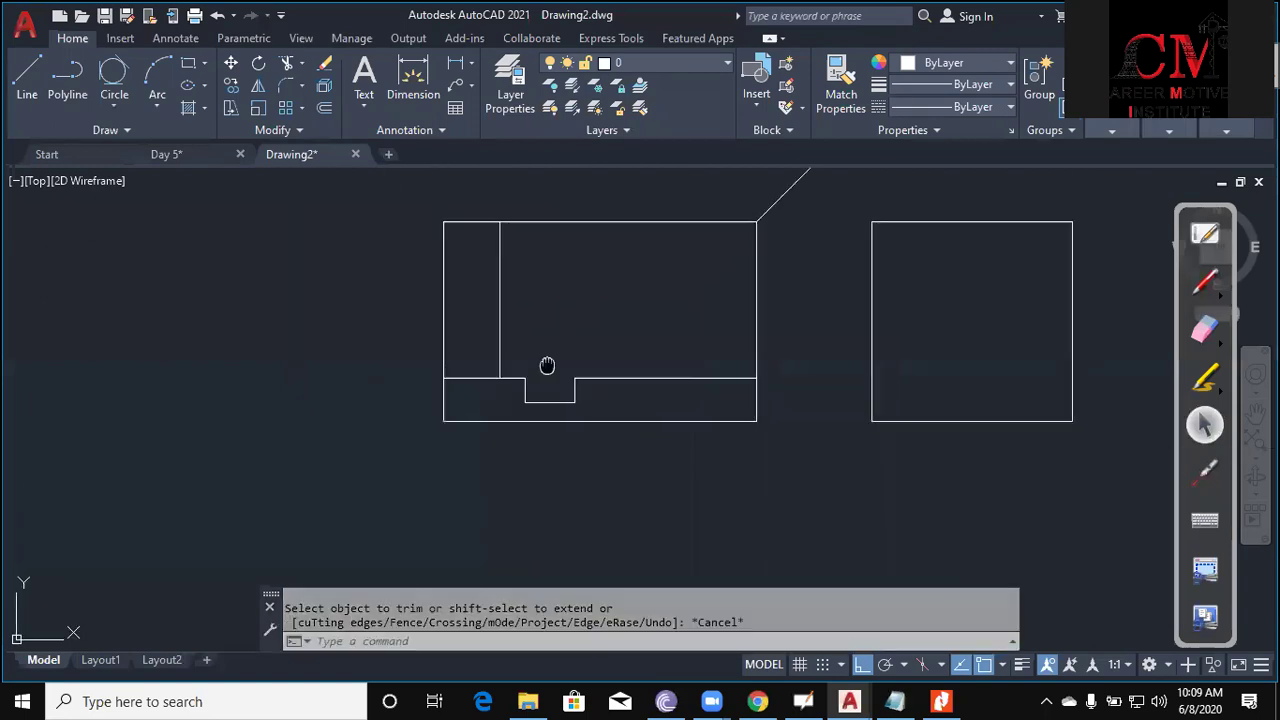
key(Escape)
click(940, 701)
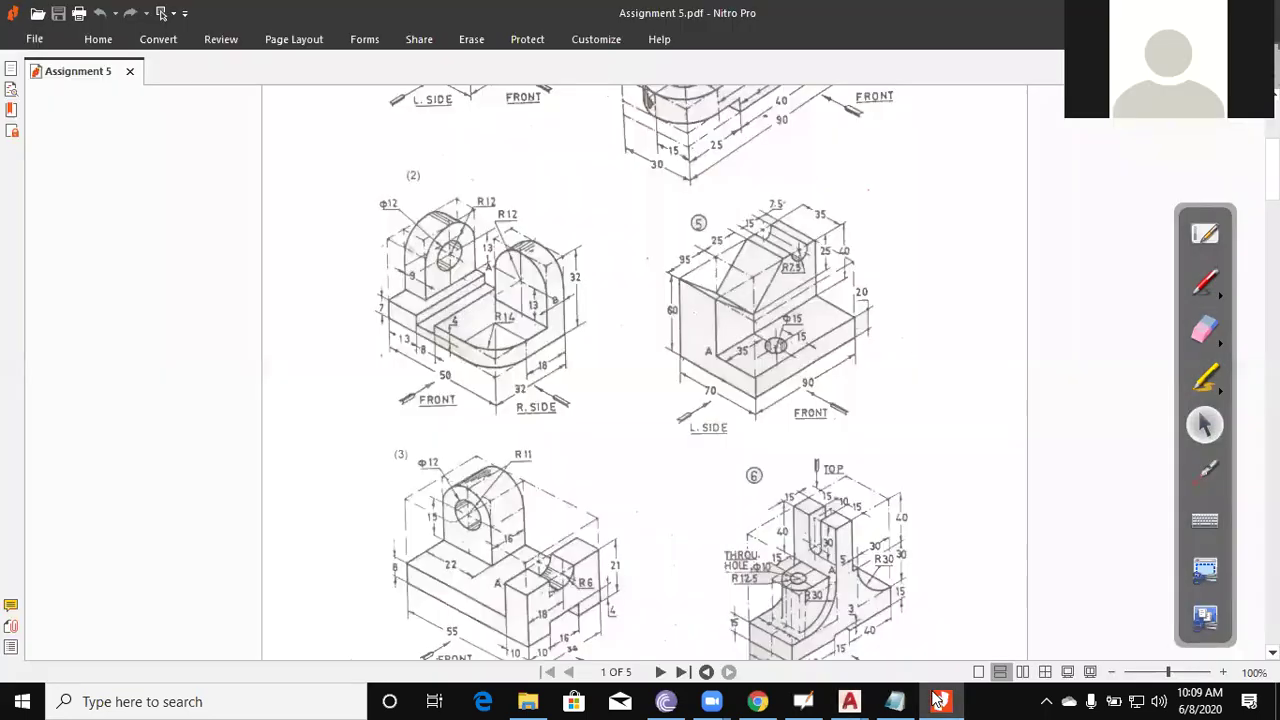
Project a vertical XLINE from the top view to mark the right upright's inner side.
click(937, 700)
text(x)
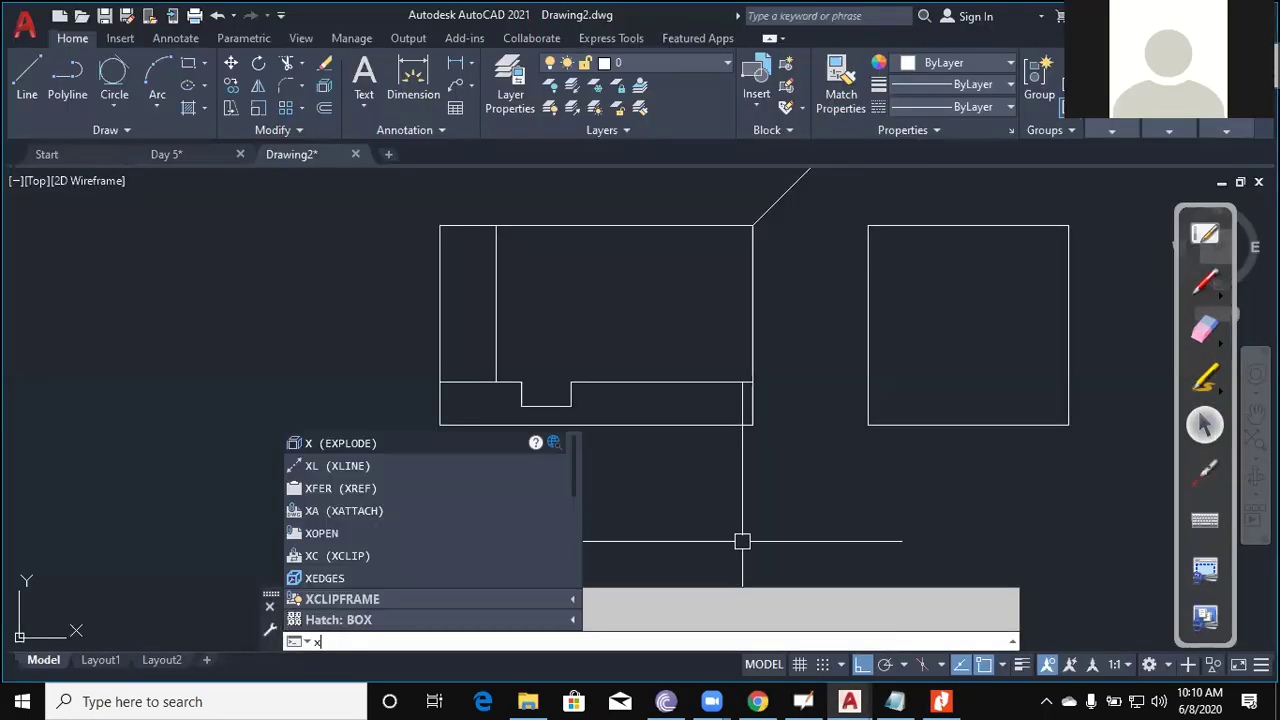
text(l)
key(Return)
text(v)
key(Return)
scroll(686, 480, down, 2)
scroll(671, 363, up, 1)
scroll(604, 219, up, 2)
middle_drag(604, 219, 614, 299)
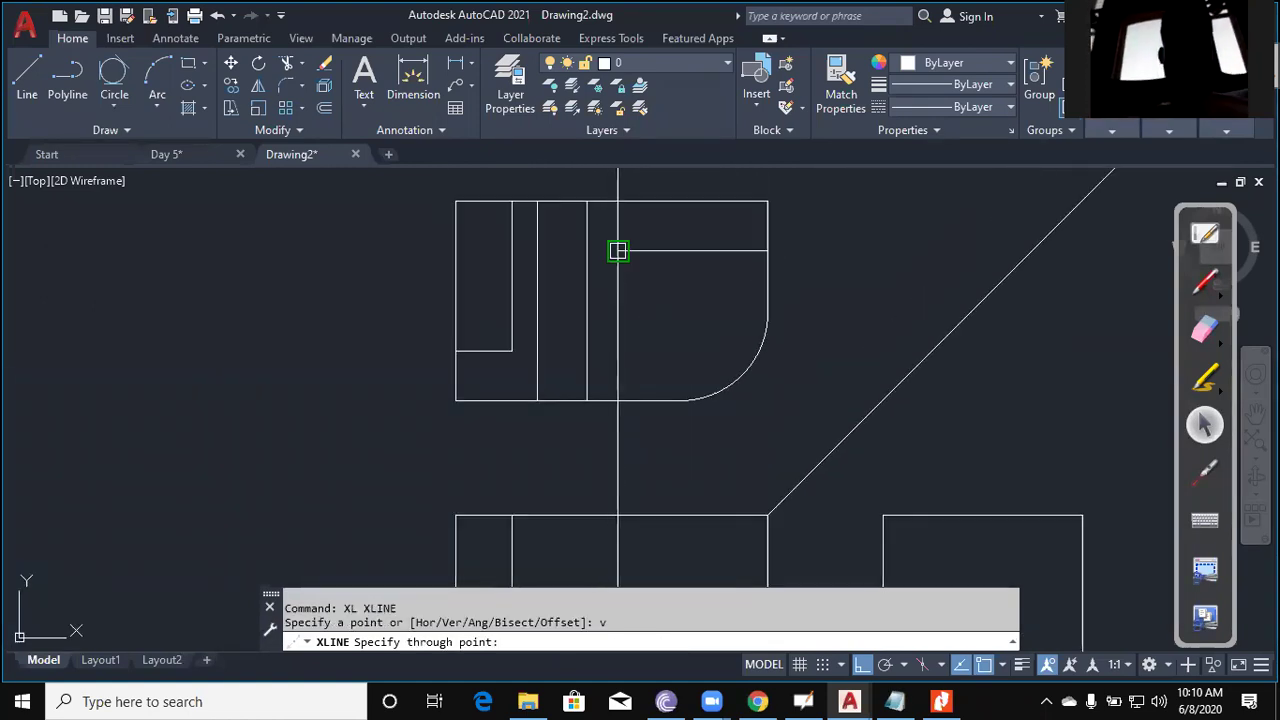
click(618, 251)
scroll(640, 390, down, 2)
key(Escape)
key(Escape)
key(Escape)
Trim the projection line to span only from the base line to the top edge.
text(tr)
key(Return)
click(601, 331)
click(612, 428)
key(Return)
click(758, 588)
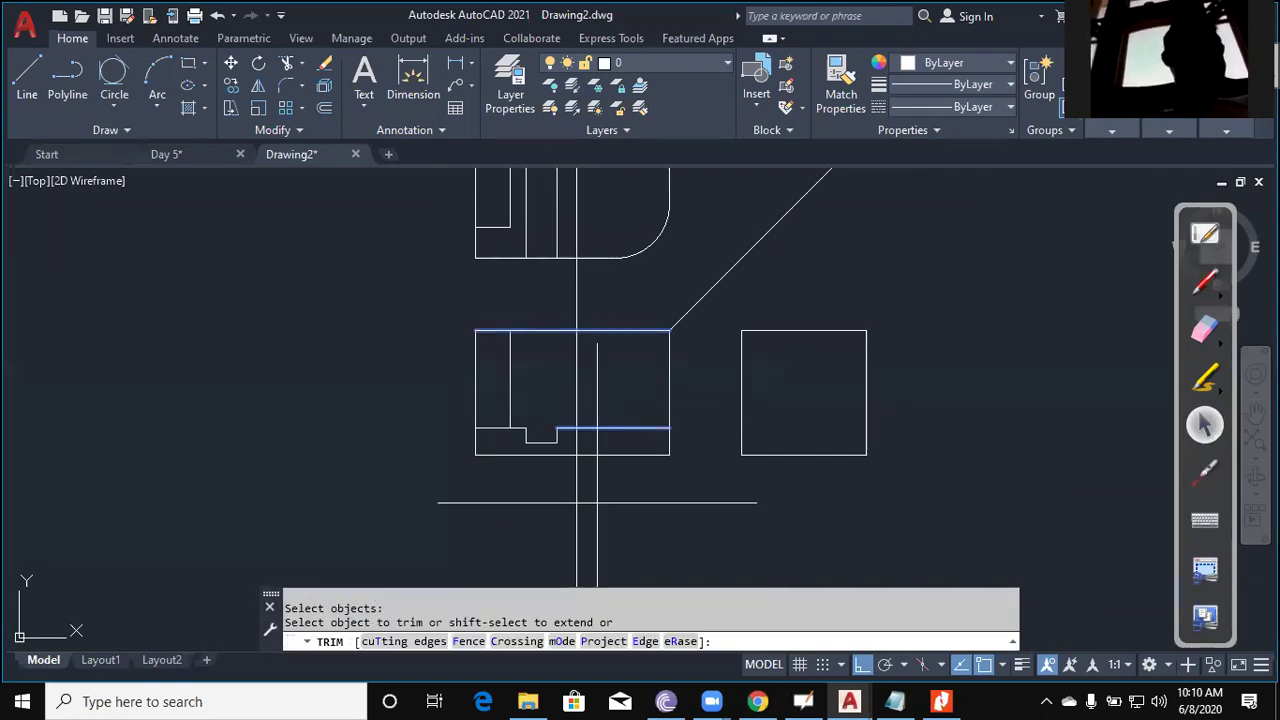
click(436, 500)
key(Escape)
Trim away the top edge between the left and right uprights.
key(Return)
click(577, 357)
click(552, 357)
click(510, 345)
key(Return)
click(529, 320)
key(Escape)
key(Escape)
key(Escape)
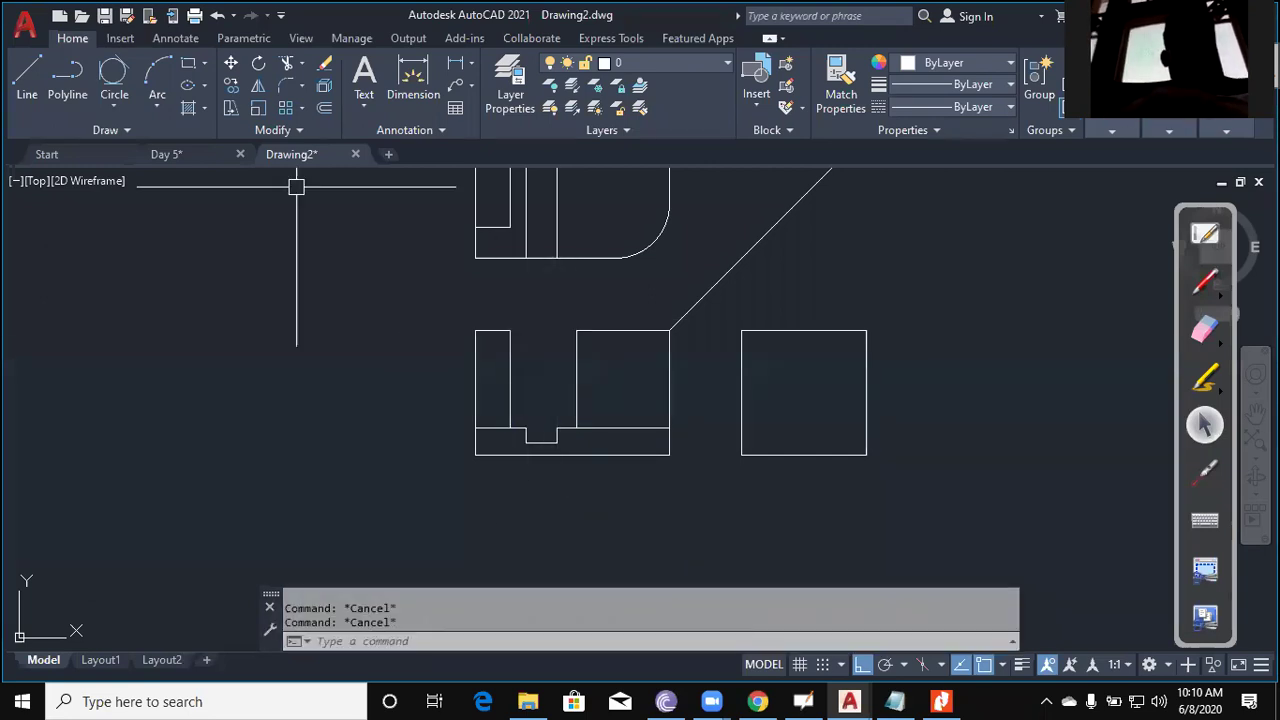
Draw a Tan-Tan-Tan circle touching the right upright's two sides and top edge.
click(114, 106)
click(128, 335)
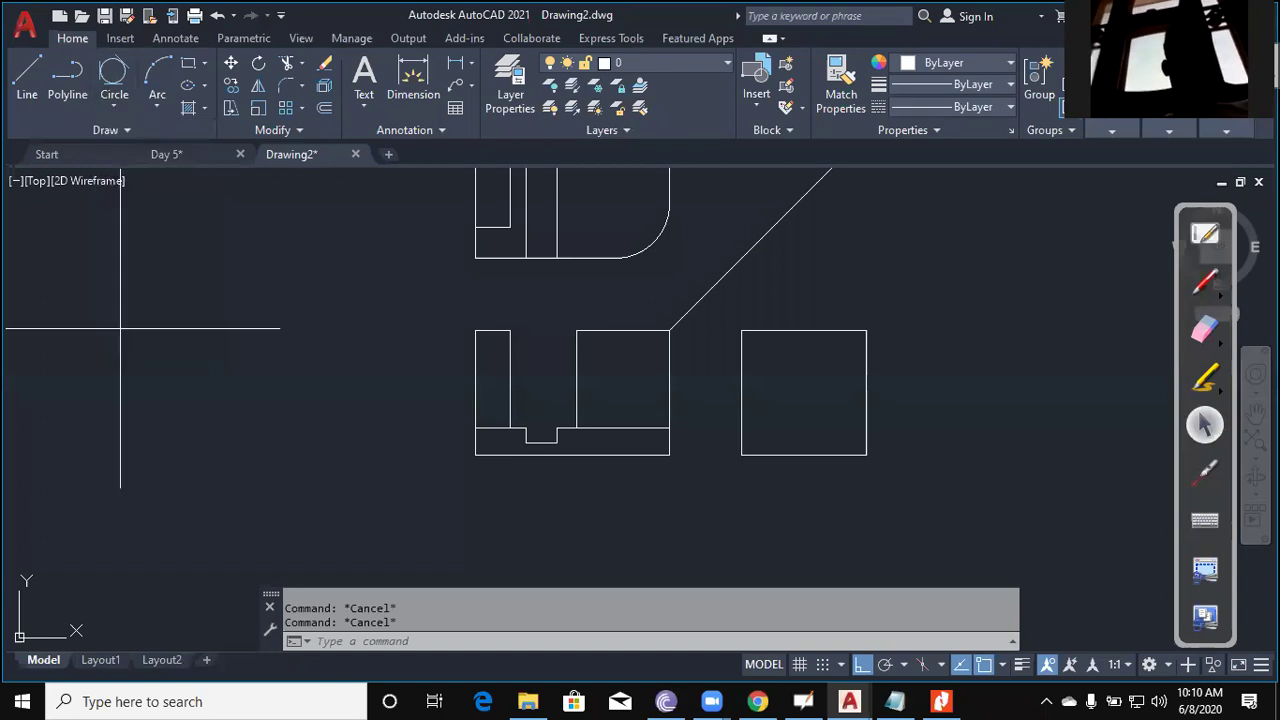
click(576, 354)
click(620, 330)
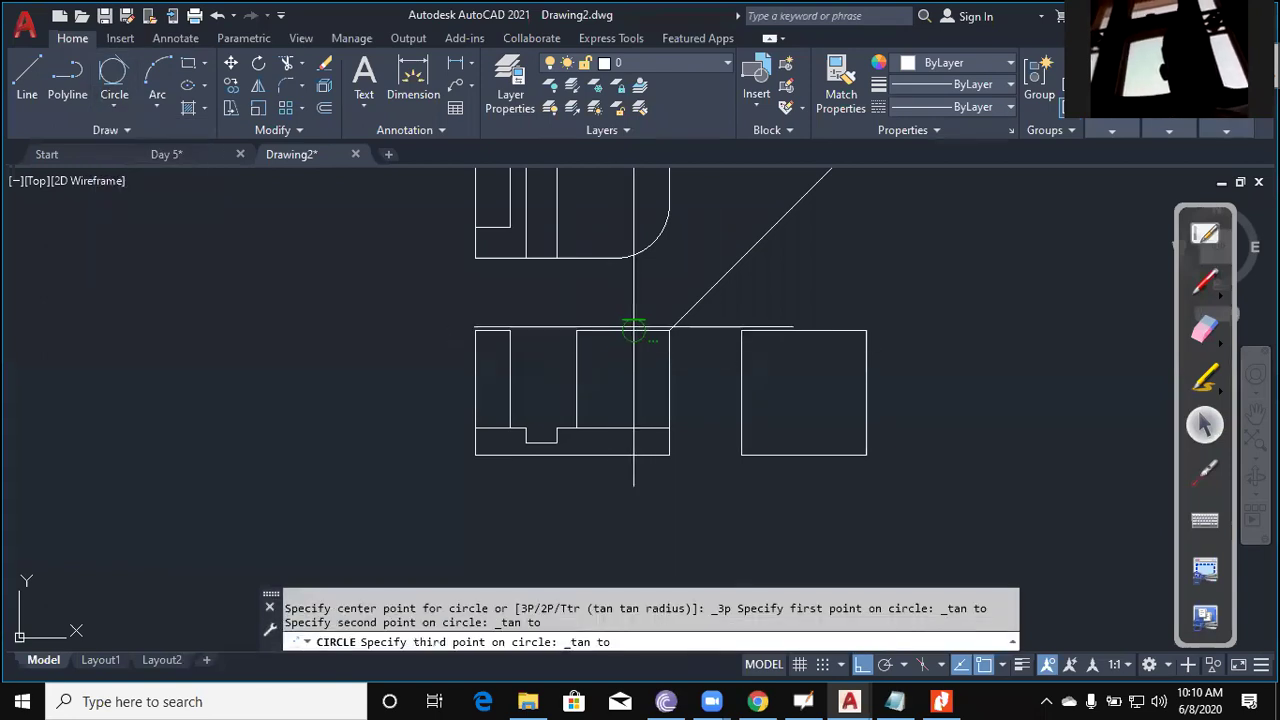
click(669, 365)
key(Escape)
Trim the circle's lower half and the square corners to form a semicircular arch.
text(tr)
key(Return)
scroll(652, 360, up, 2)
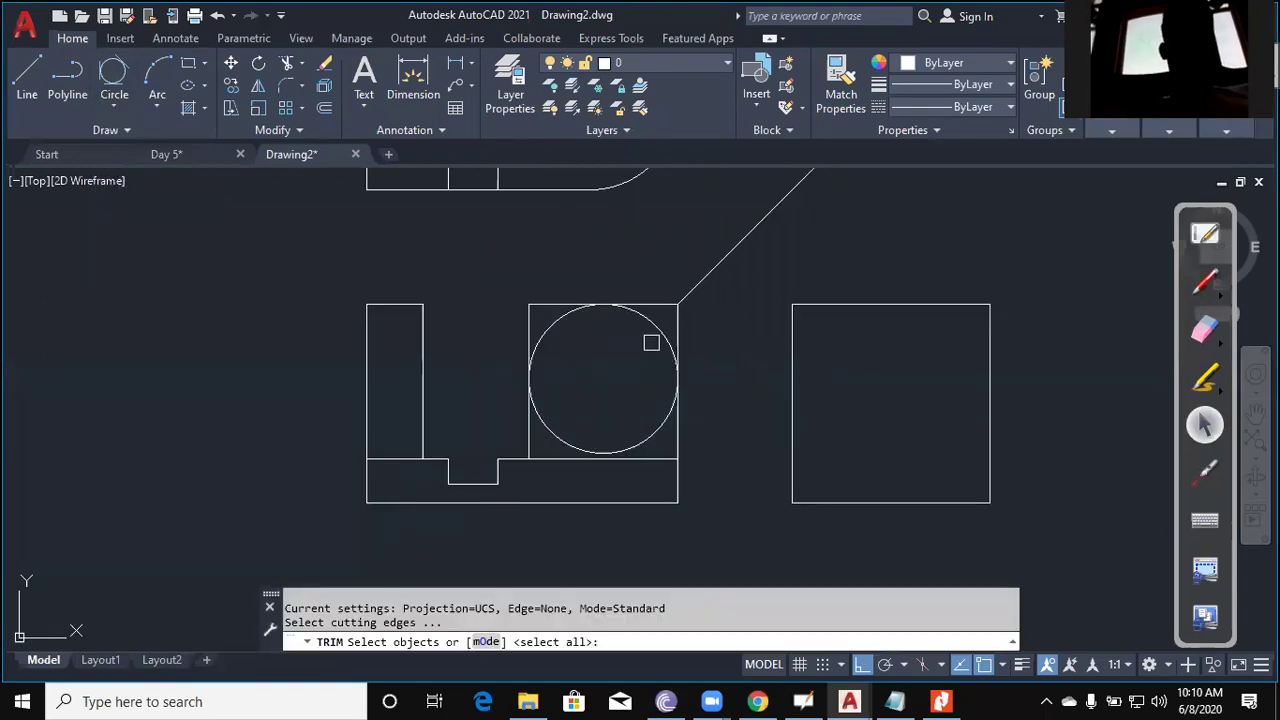
click(678, 333)
click(530, 323)
key(Return)
click(549, 423)
key(Escape)
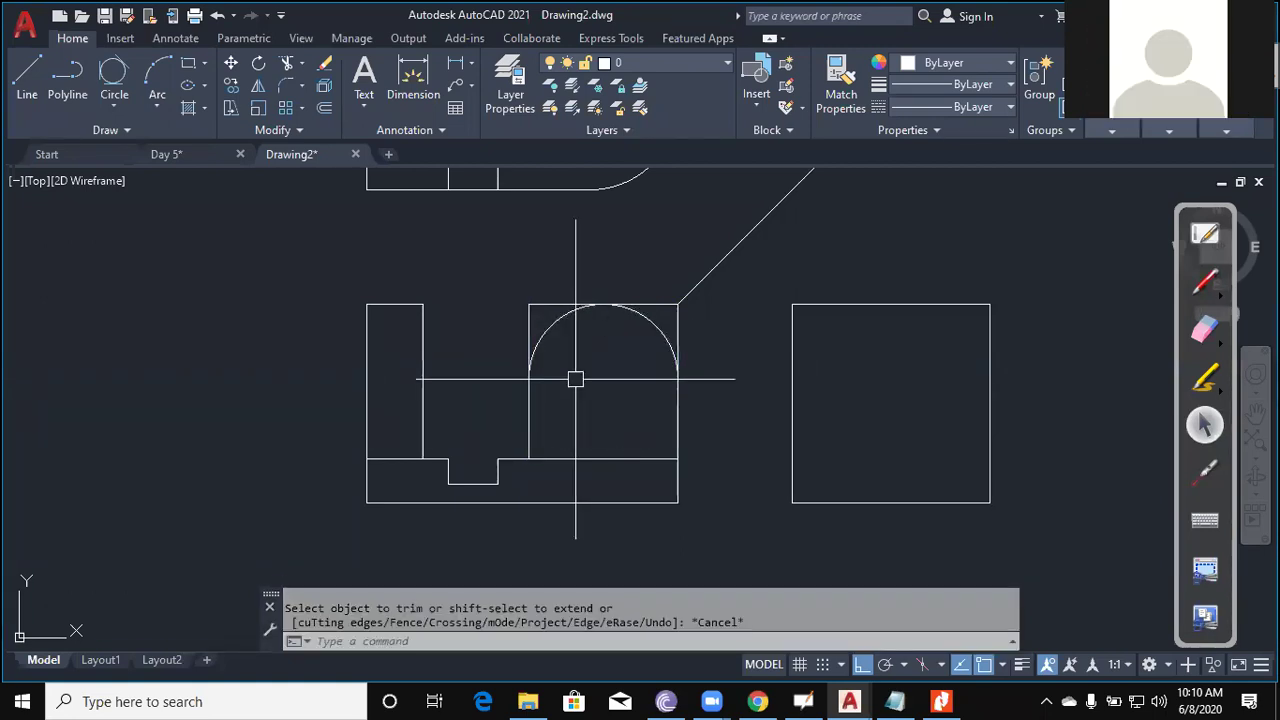
key(Return)
key(Return)
click(538, 313)
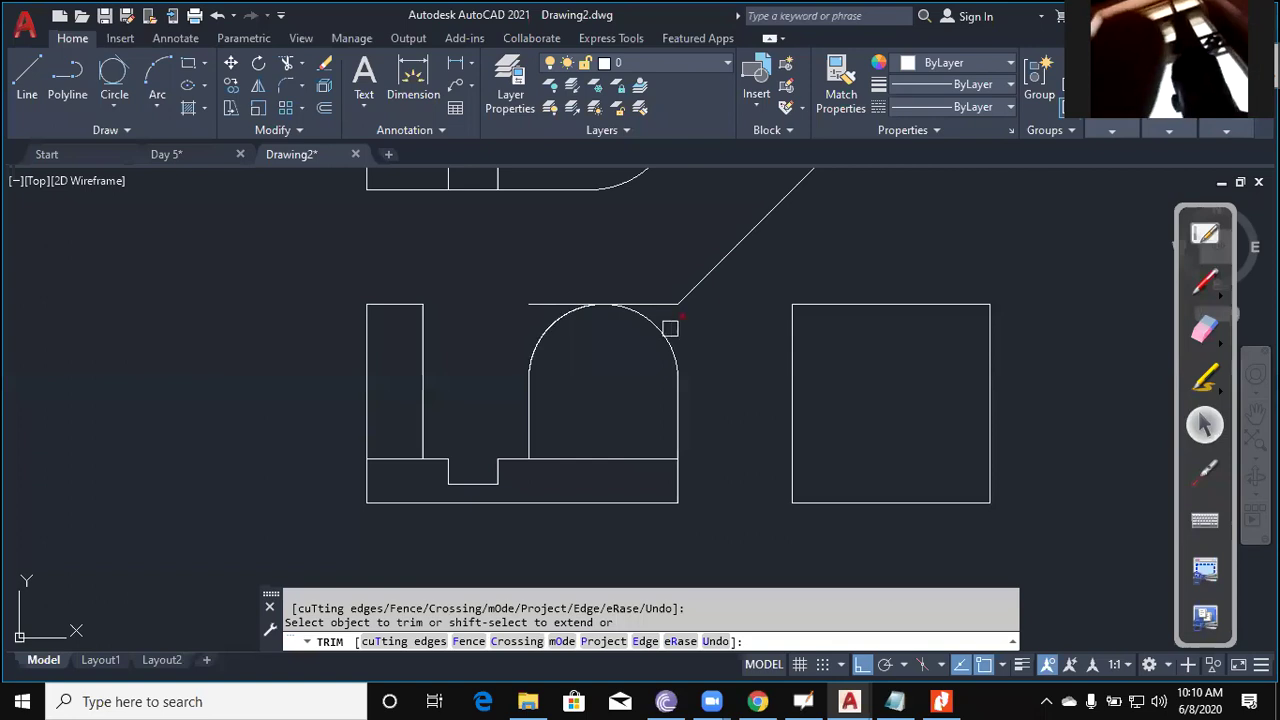
key(Escape)
Erase the leftover line above the arch and bring back the Assignment 5 PDF.
click(651, 303)
text(e)
key(Return)
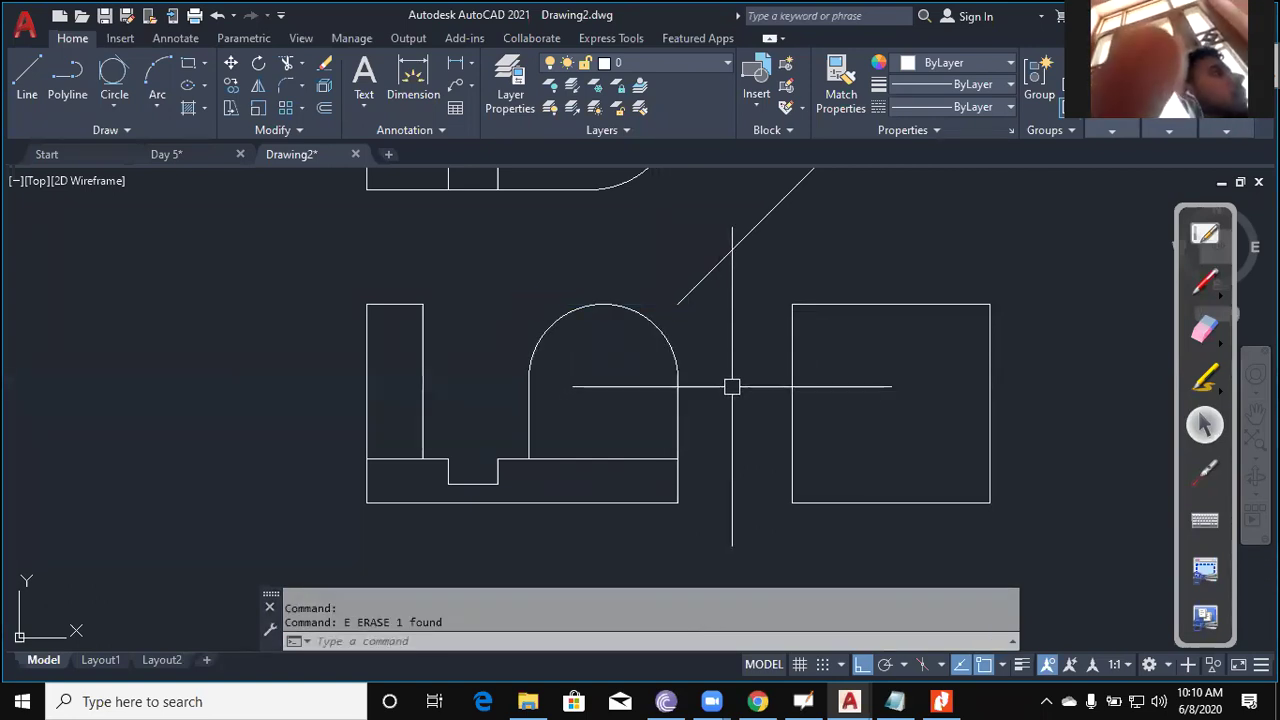
click(940, 701)
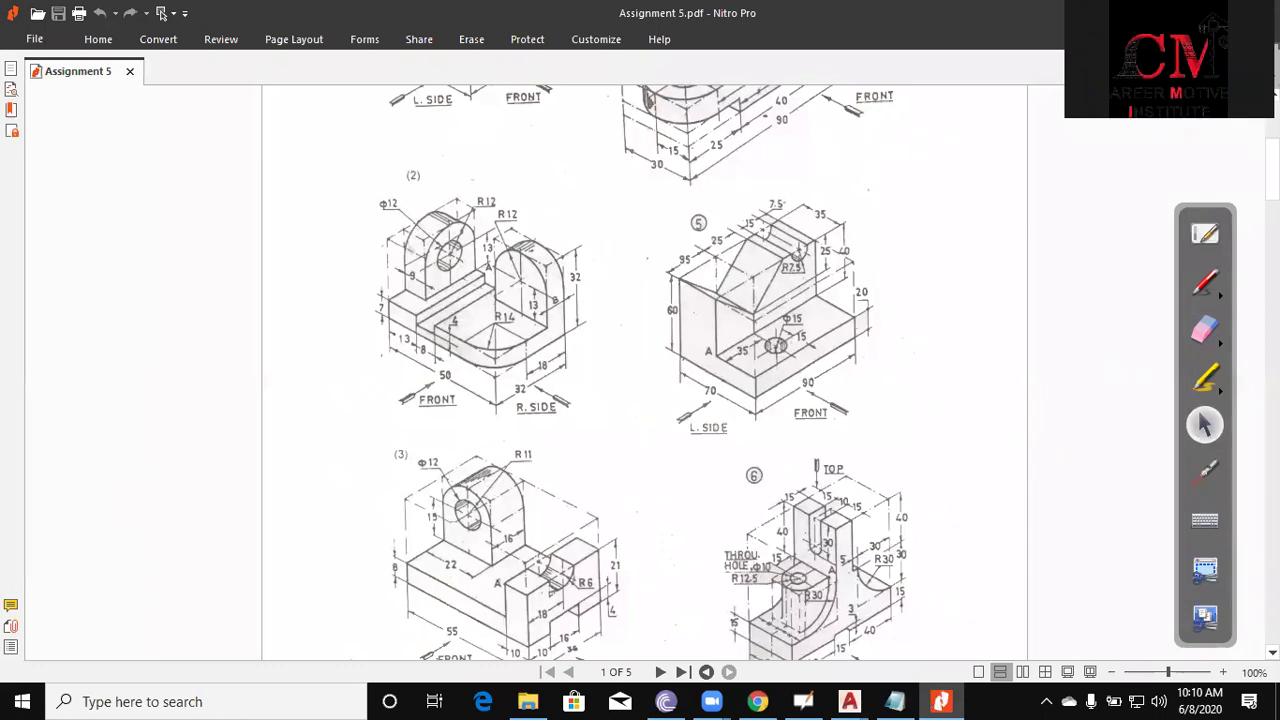
Project the base line level across to the side view with a horizontal construction line.
key(alt+Tab)
key(Escape)
key(Escape)
middle_drag(635, 497, 603, 497)
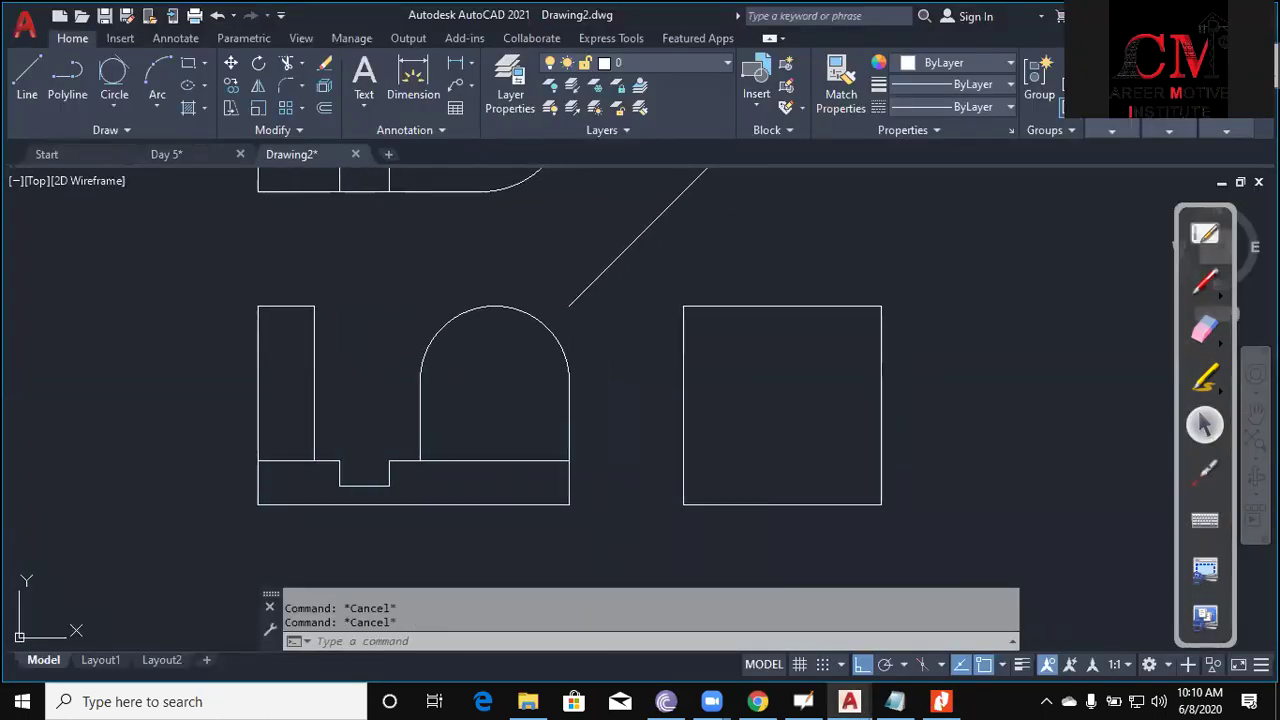
text(xl)
key(Return)
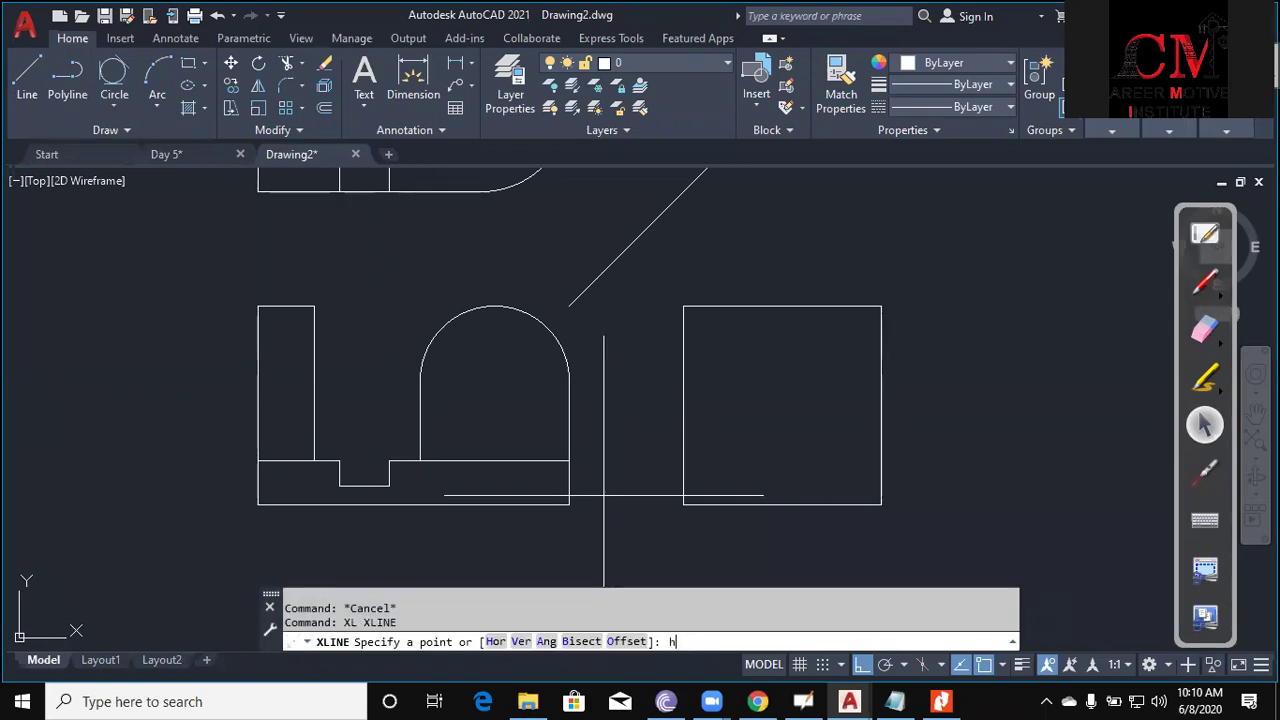
key(Return)
middle_drag(503, 405, 427, 401)
click(586, 459)
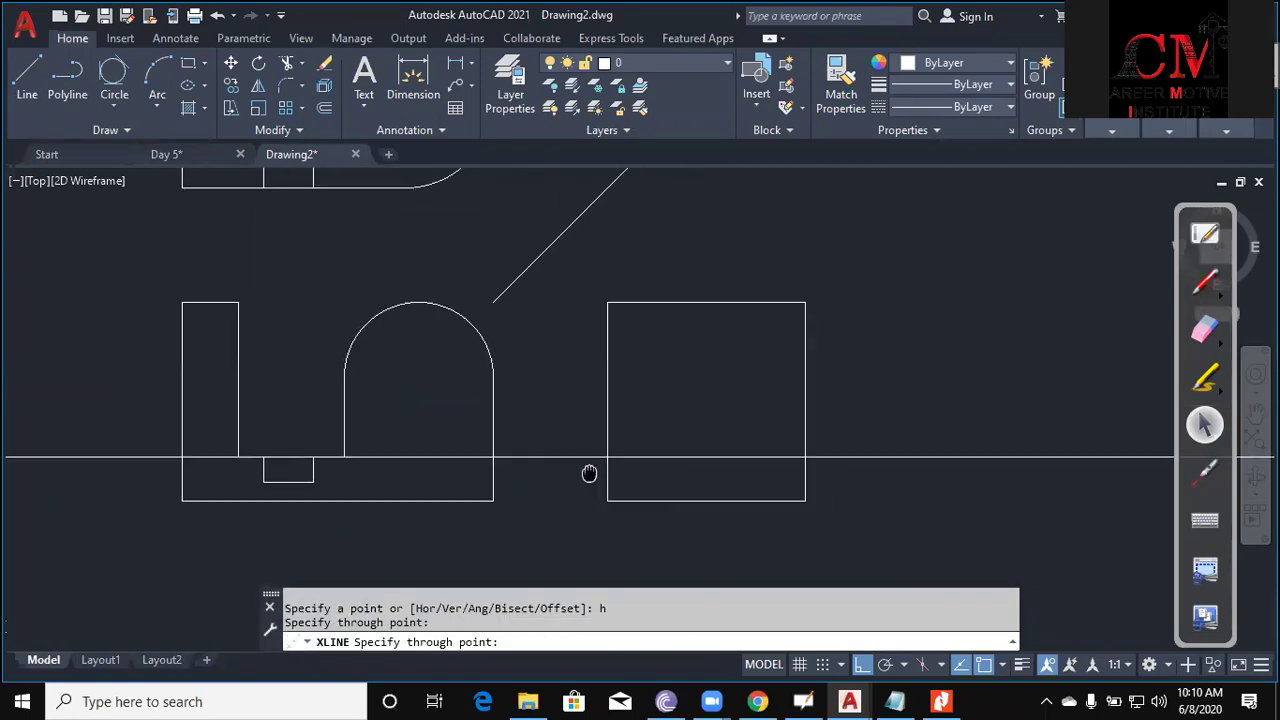
key(Escape)
key(Escape)
key(Escape)
Trim the projected base line back to the side view outline.
text(t)
key(Return)
click(852, 372)
click(586, 363)
key(Return)
drag(574, 471, 570, 398)
click(949, 463)
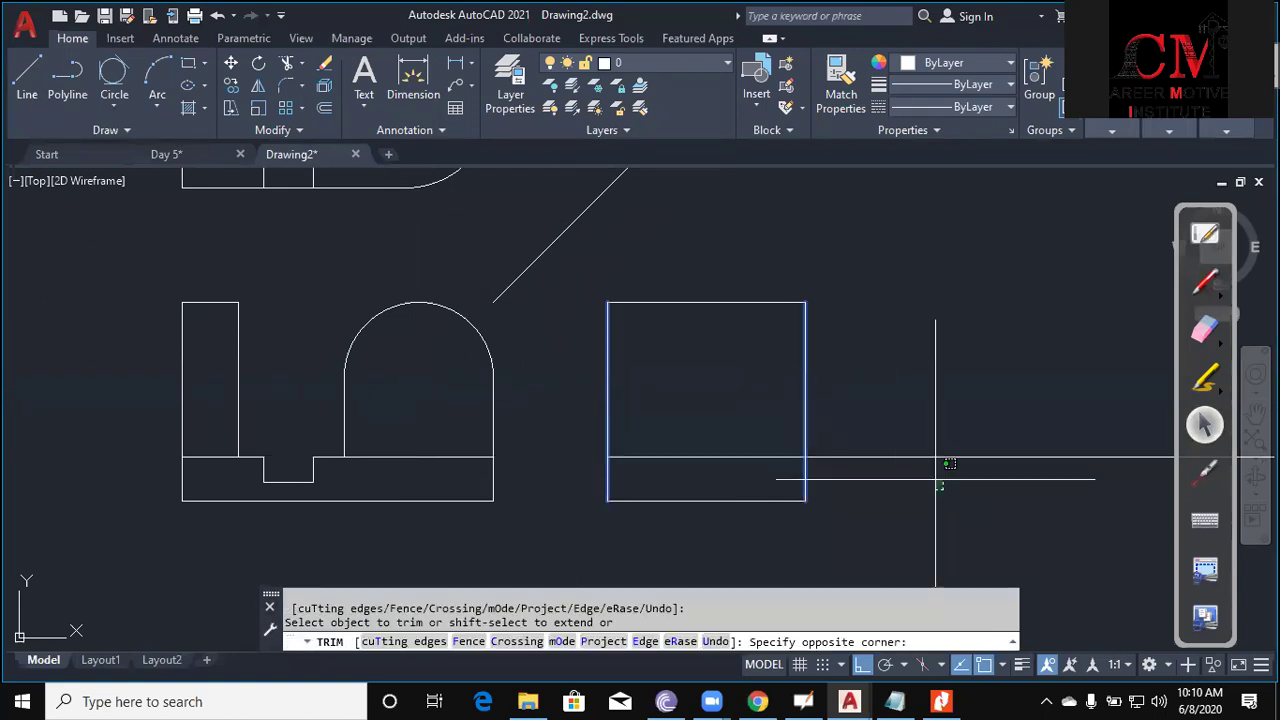
key(Escape)
key(Escape)
Place two horizontal construction lines through the top view's corners toward the 45° line.
text(xl)
key(Return)
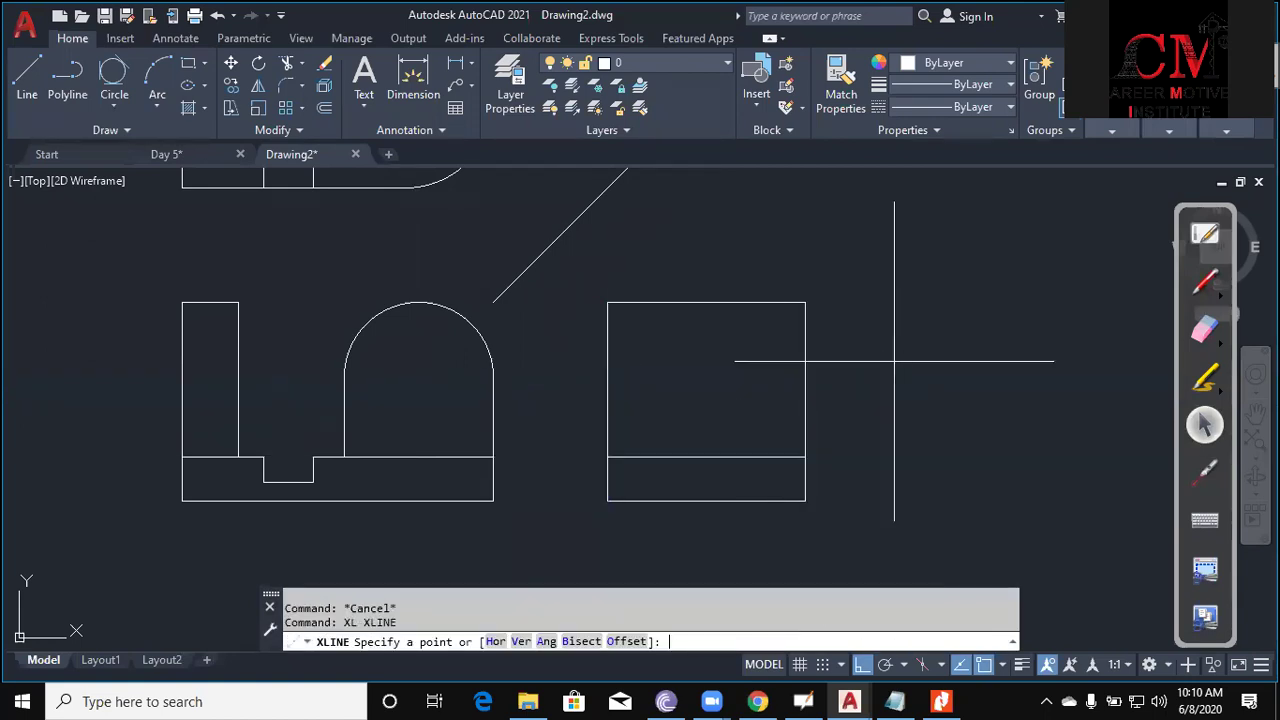
text(h)
key(Return)
middle_drag(593, 243, 645, 458)
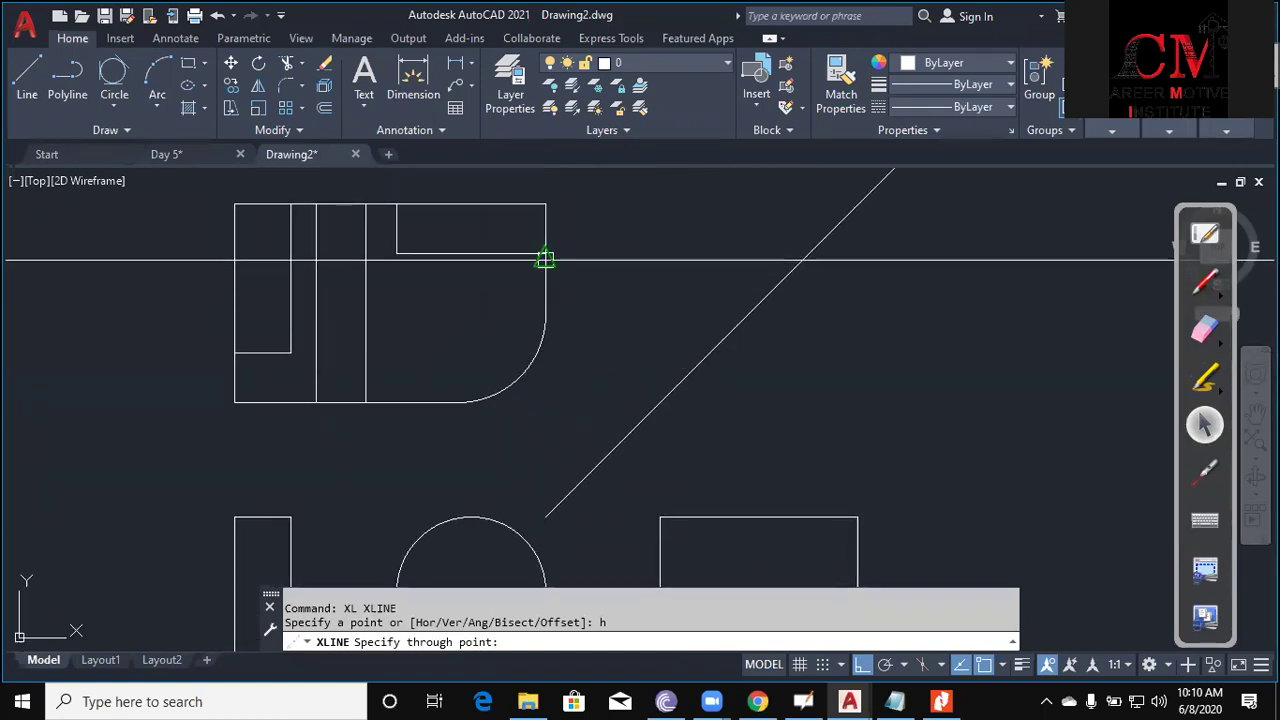
click(545, 253)
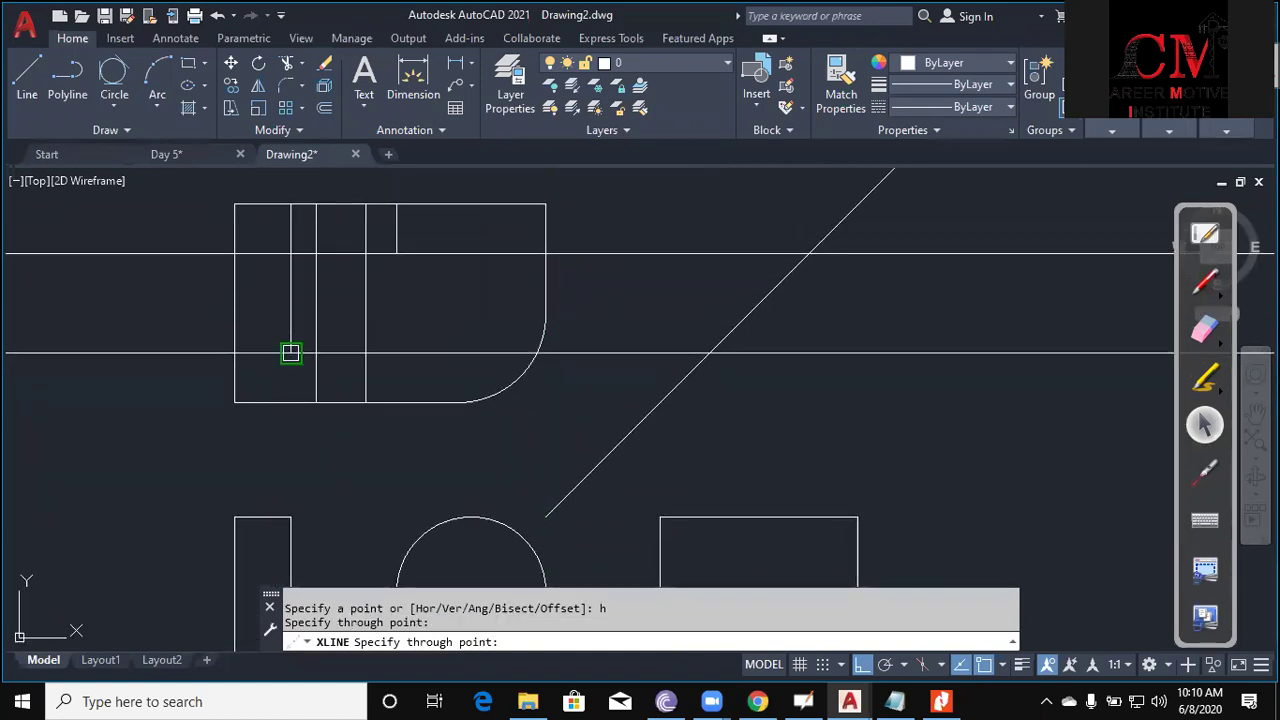
click(290, 352)
key(Escape)
Drop two vertical projection lines from the 45° diagonal into the side view.
scroll(290, 352, down, 2)
key(Return)
text(v)
key(Return)
click(748, 222)
click(686, 283)
key(Escape)
key(Escape)
key(Escape)
Trim the vertical projection segments above the side view rectangle.
text(tr)
key(Return)
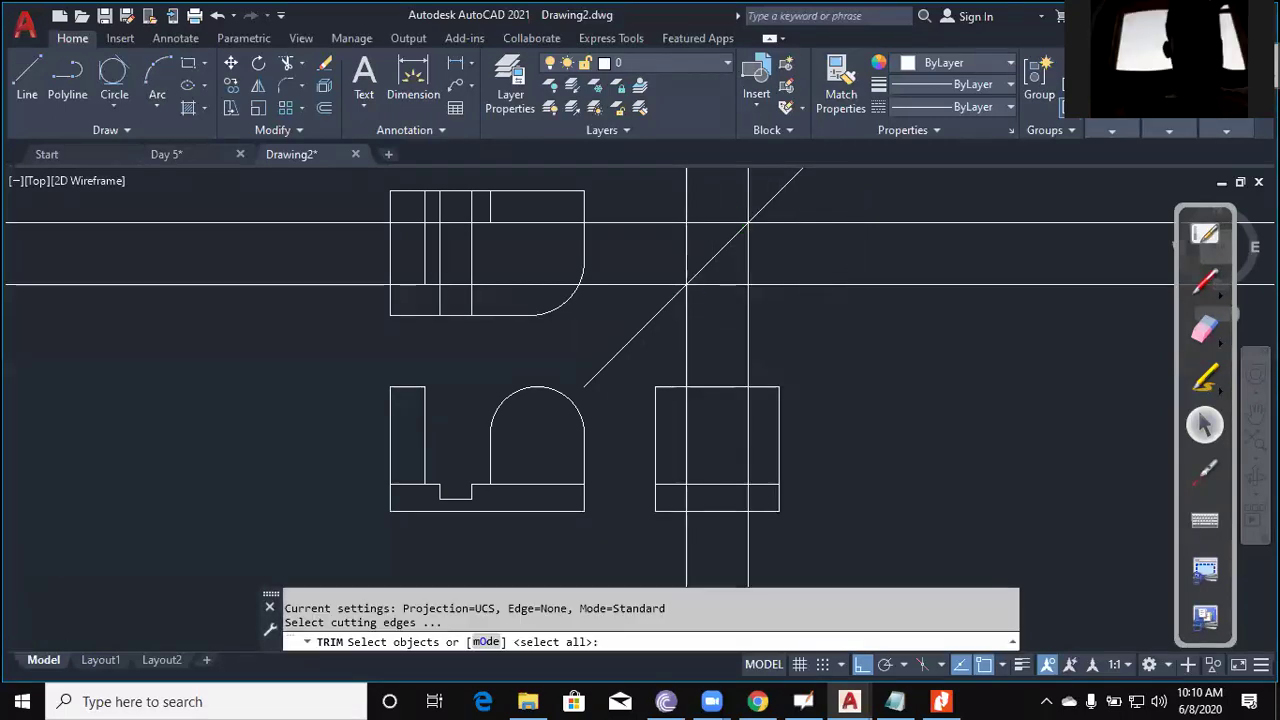
scroll(842, 466, up, 2)
click(659, 340)
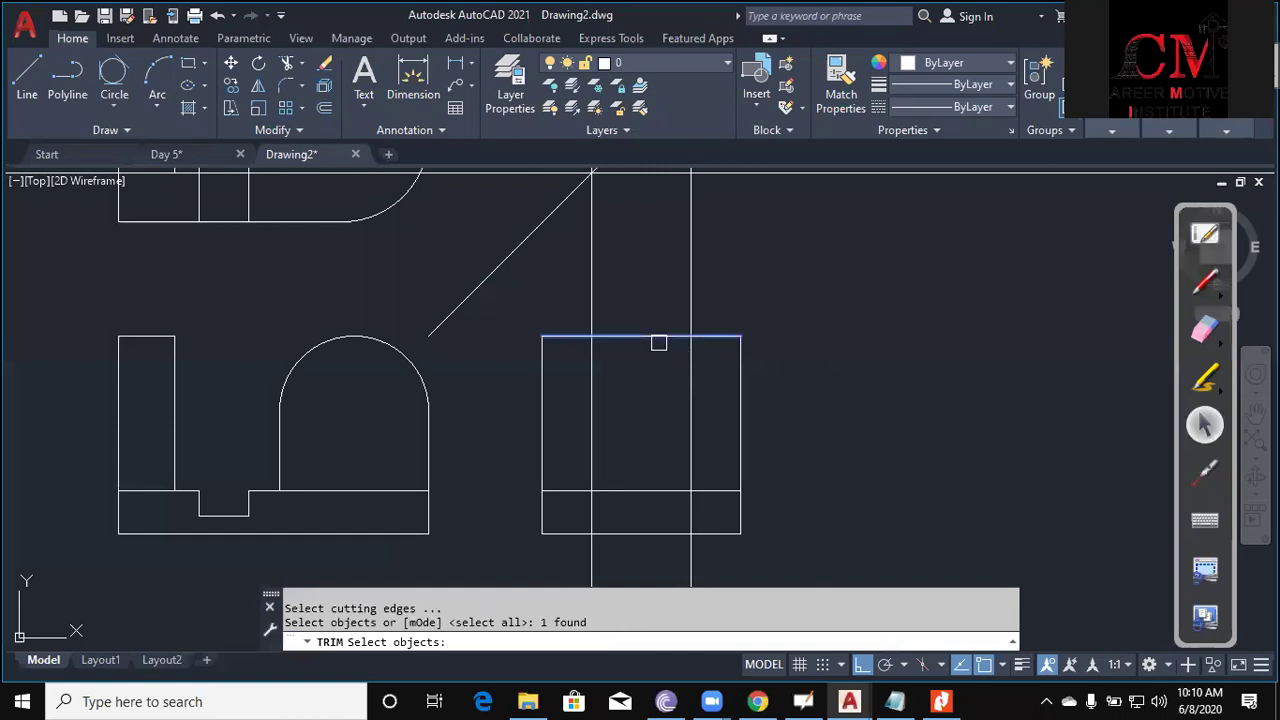
click(645, 490)
middle_drag(645, 490, 646, 400)
key(Return)
click(743, 491)
click(571, 508)
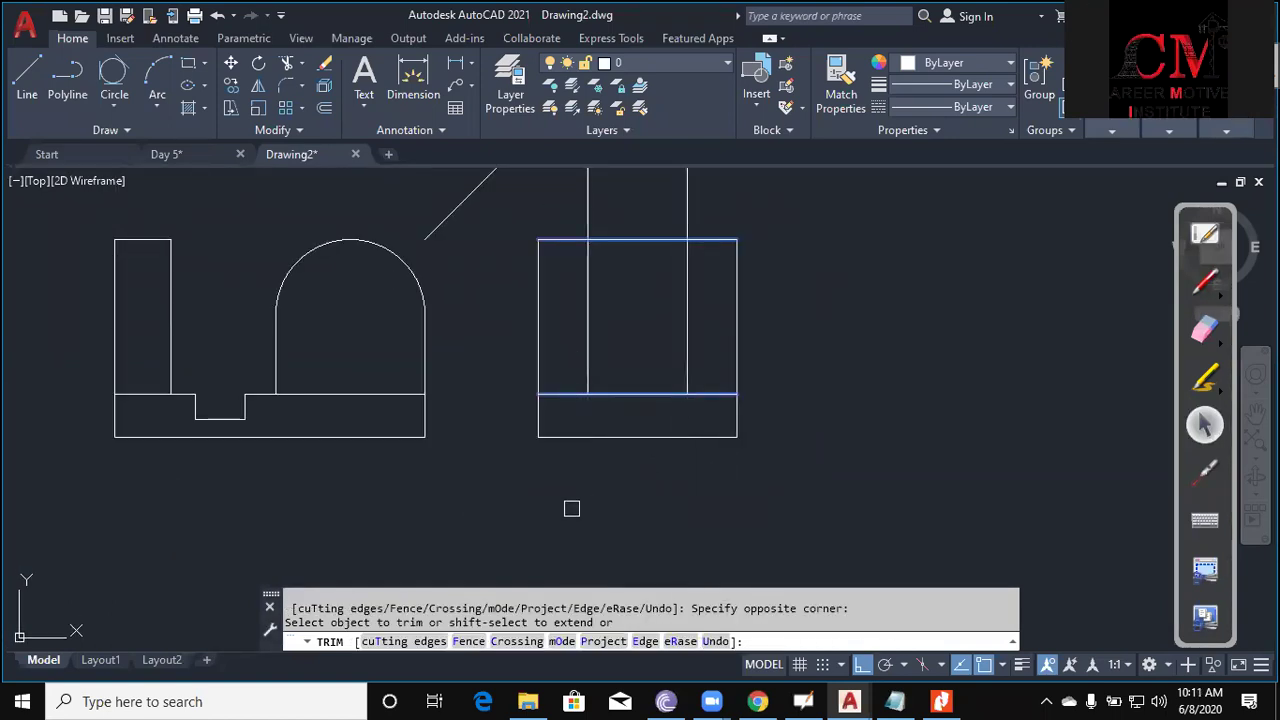
middle_drag(676, 346, 691, 427)
key(Escape)
mouse_move(720, 300)
mouse_down()
mouse_move(580, 290)
mouse_move(594, 366)
mouse_up()
Trim the remaining short segments so the side view shows a stepped, narrower-topped profile.
key(Return)
click(601, 358)
key(Return)
key(Escape)
key(Return)
click(586, 476)
key(Return)
click(556, 427)
key(Escape)
key(Escape)
key(Escape)
Draw a Tan,Tan,Tan circle touching the upright's top, left and right edges.
text(c)
key(Return)
key(Escape)
click(128, 108)
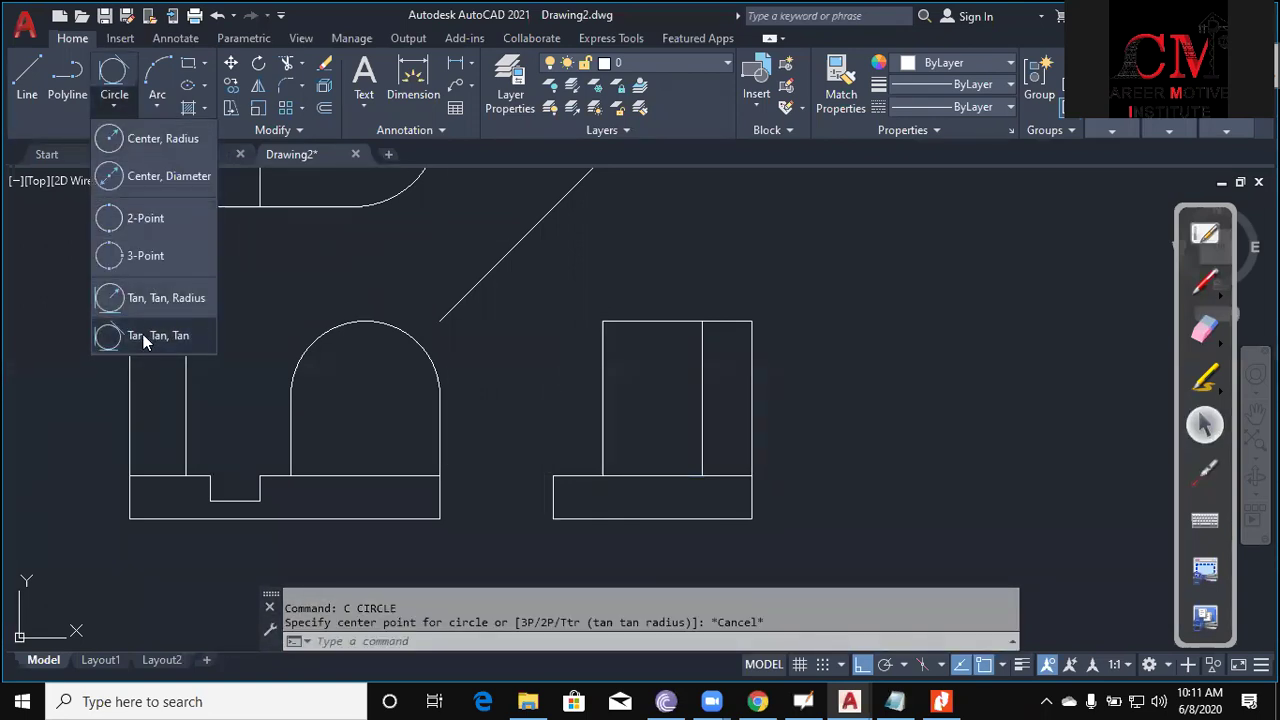
click(143, 337)
click(608, 358)
click(702, 390)
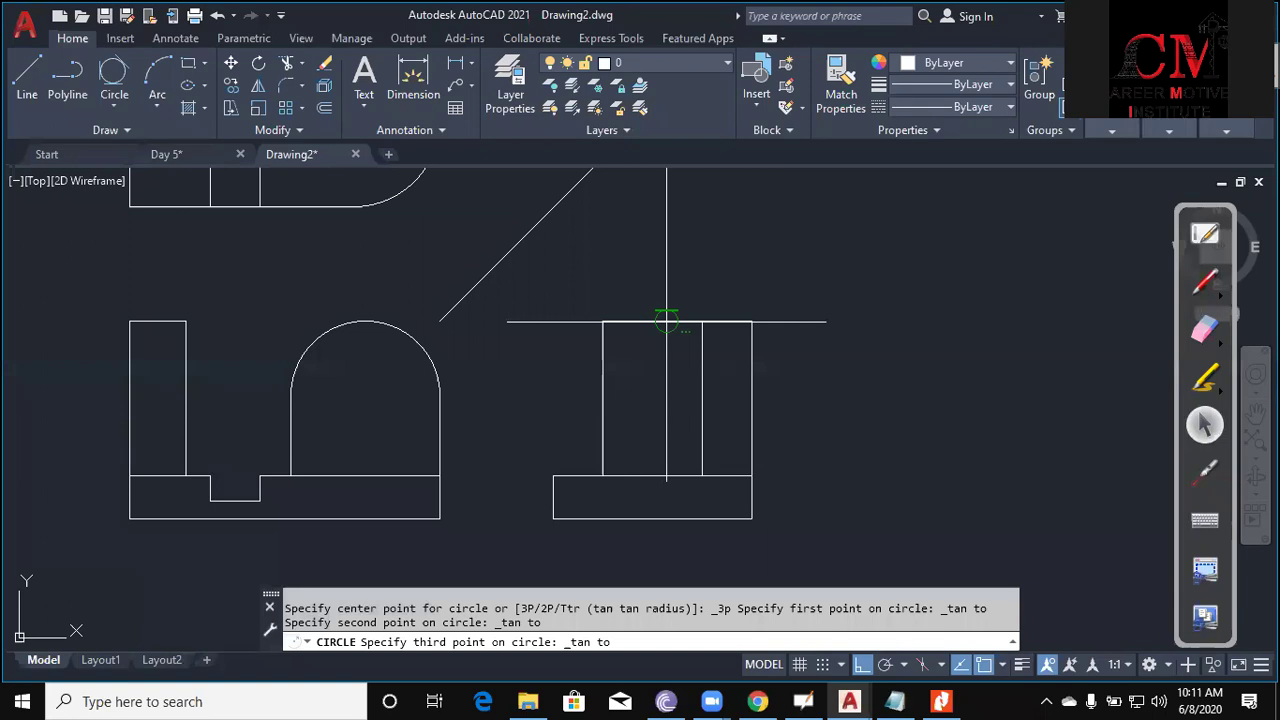
click(750, 371)
key(Escape)
Trim the tangent circle down to a quarter arc at the upright's top corner.
text(tr)
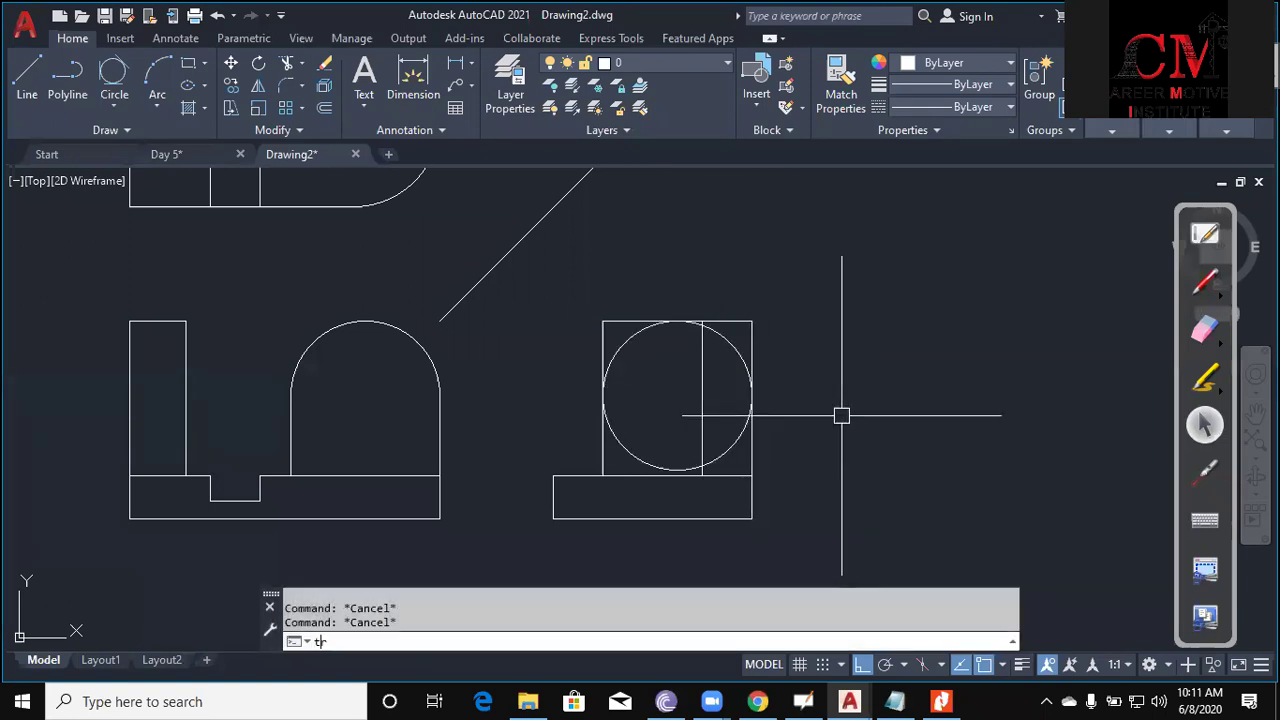
key(Return)
scroll(640, 348, up, 2)
click(625, 338)
key(Return)
key(Return)
key(Return)
click(766, 306)
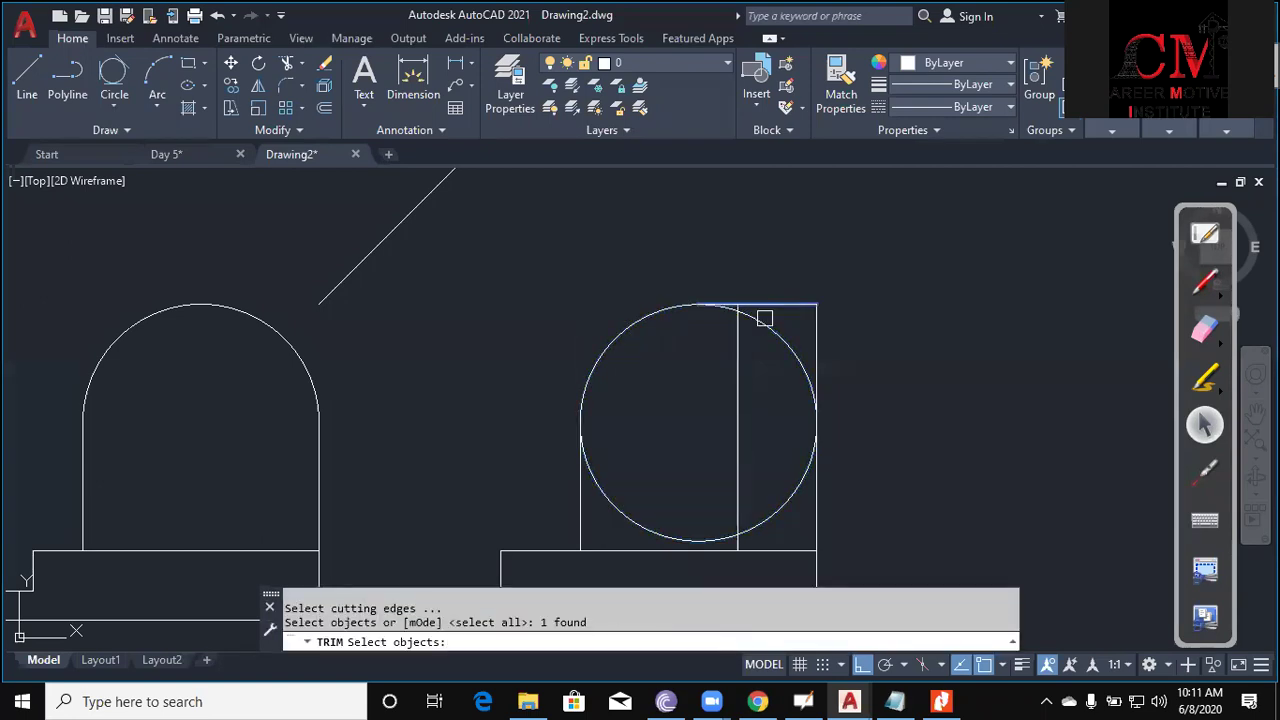
key(Return)
click(580, 514)
key(Escape)
key(Escape)
Erase the two horizontal construction lines running from the top view.
text(mi)
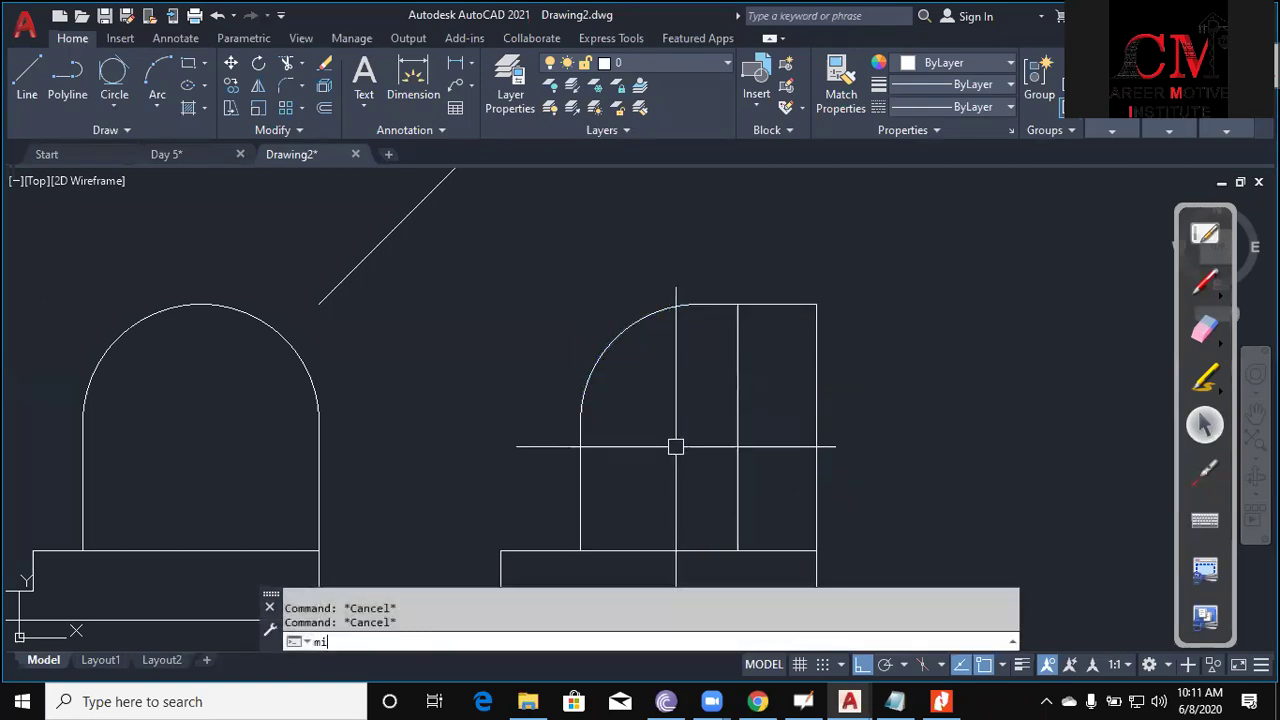
key(Return)
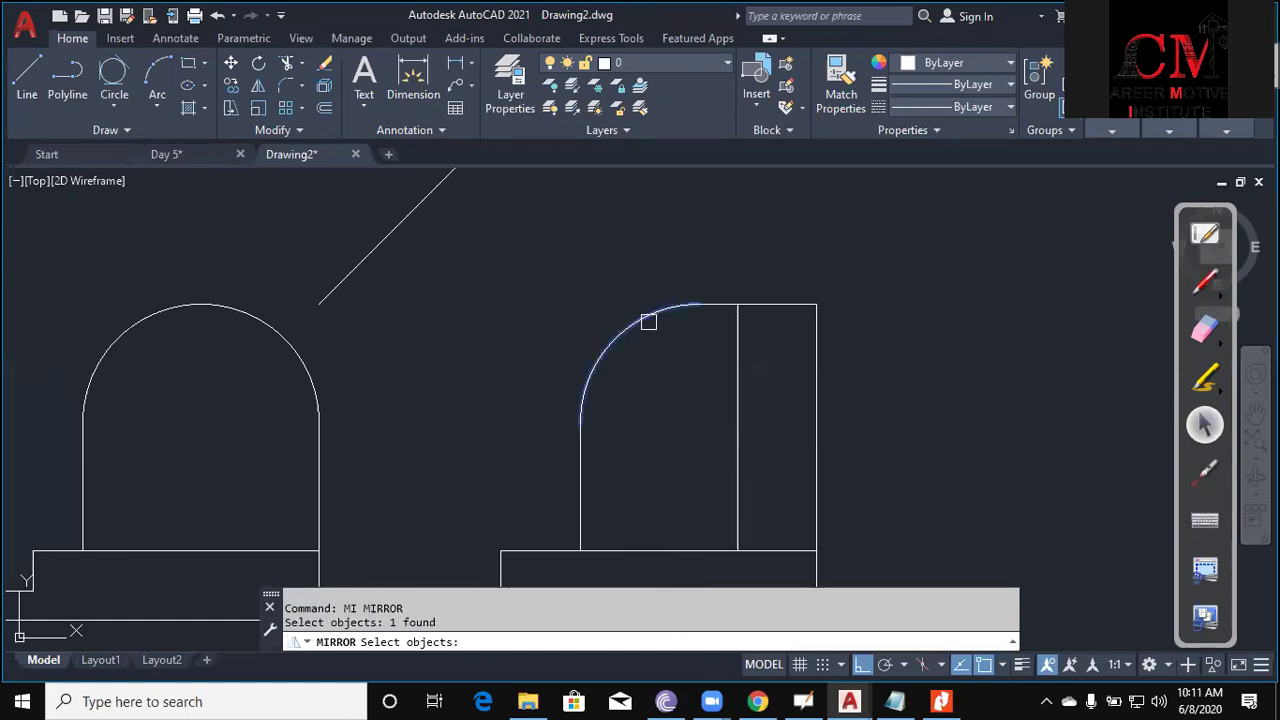
scroll(667, 365, down, 3)
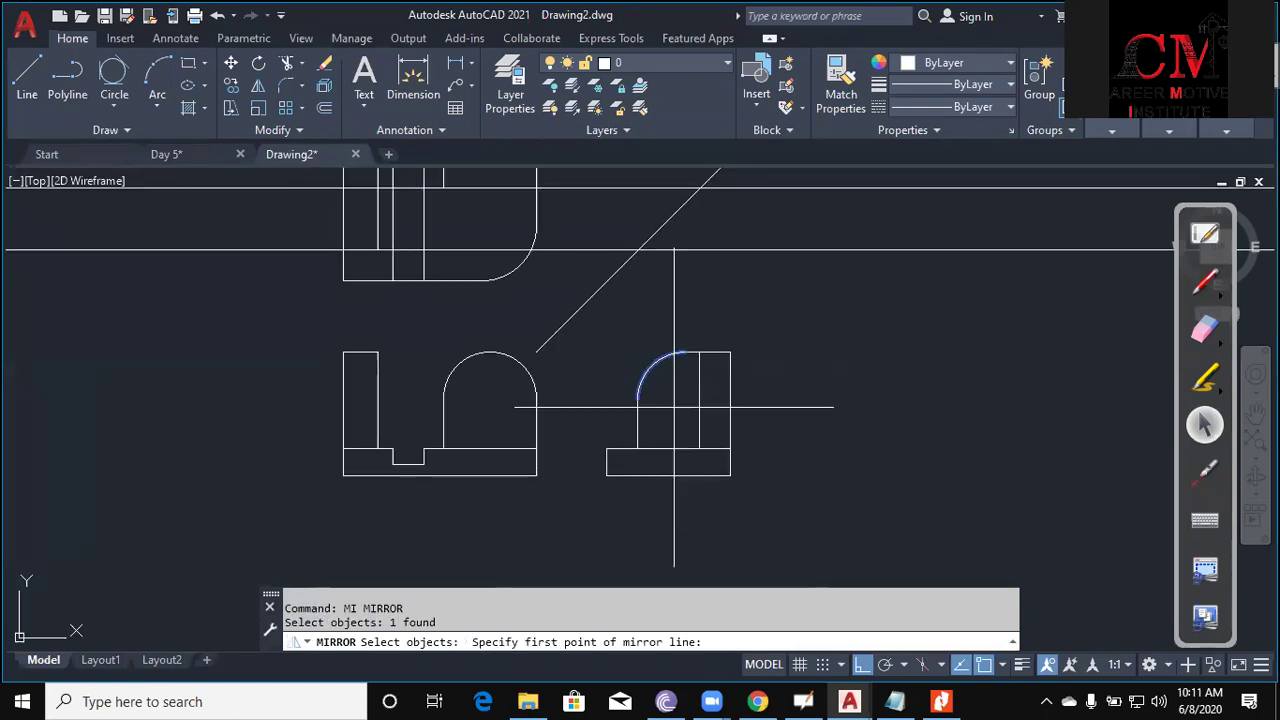
key(Escape)
middle_drag(674, 406, 705, 479)
click(957, 406)
click(877, 258)
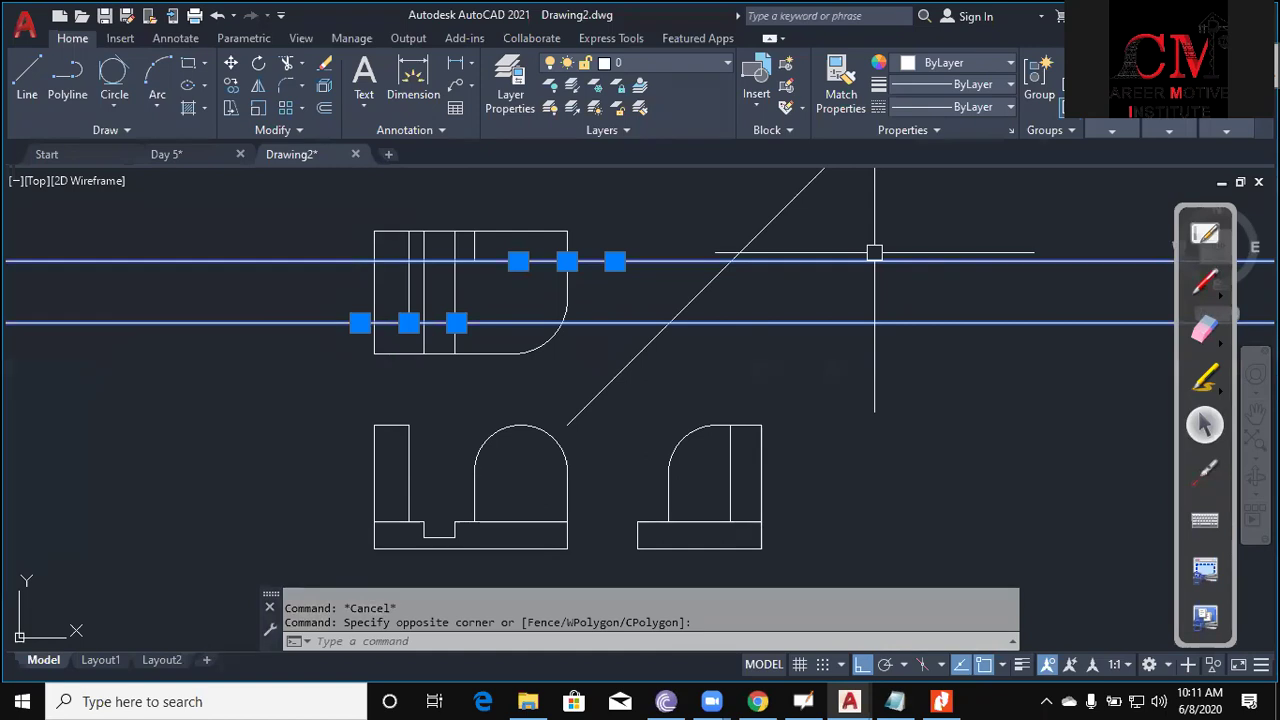
text(e)
key(Return)
key(Escape)
Draw a radius 6 hole circle inside the side view's upright.
text(c)
key(Return)
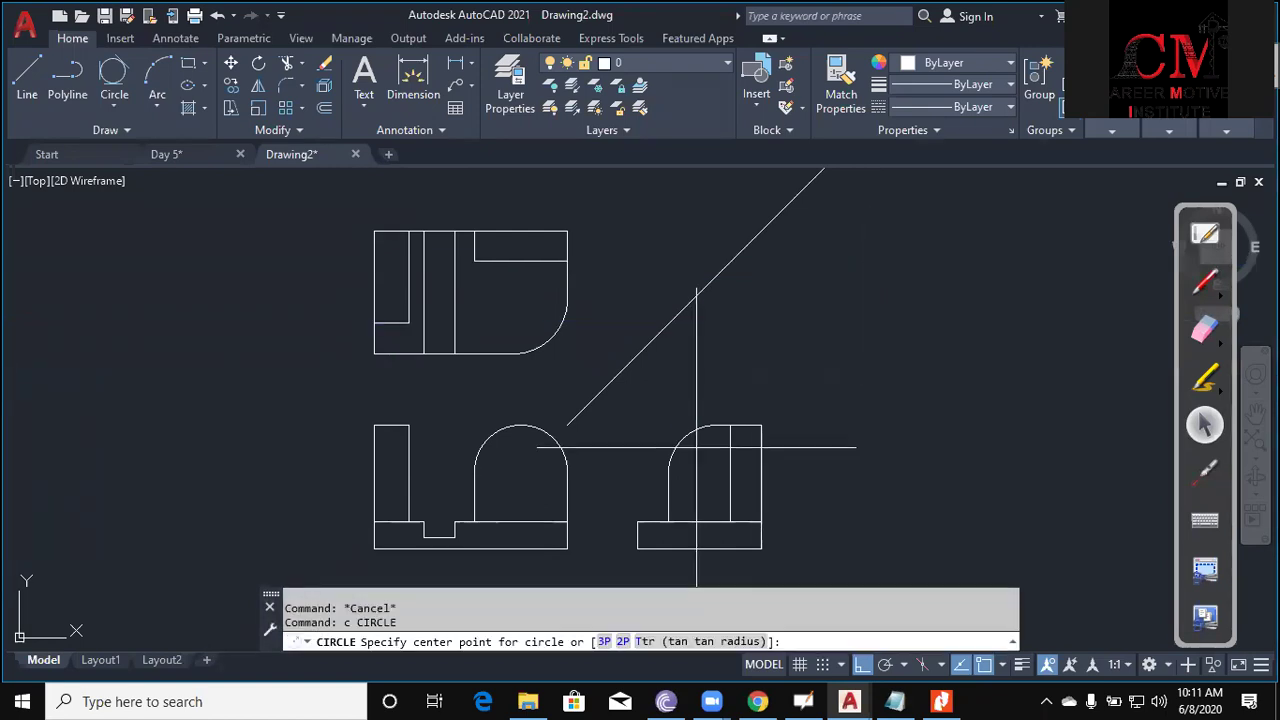
click(716, 472)
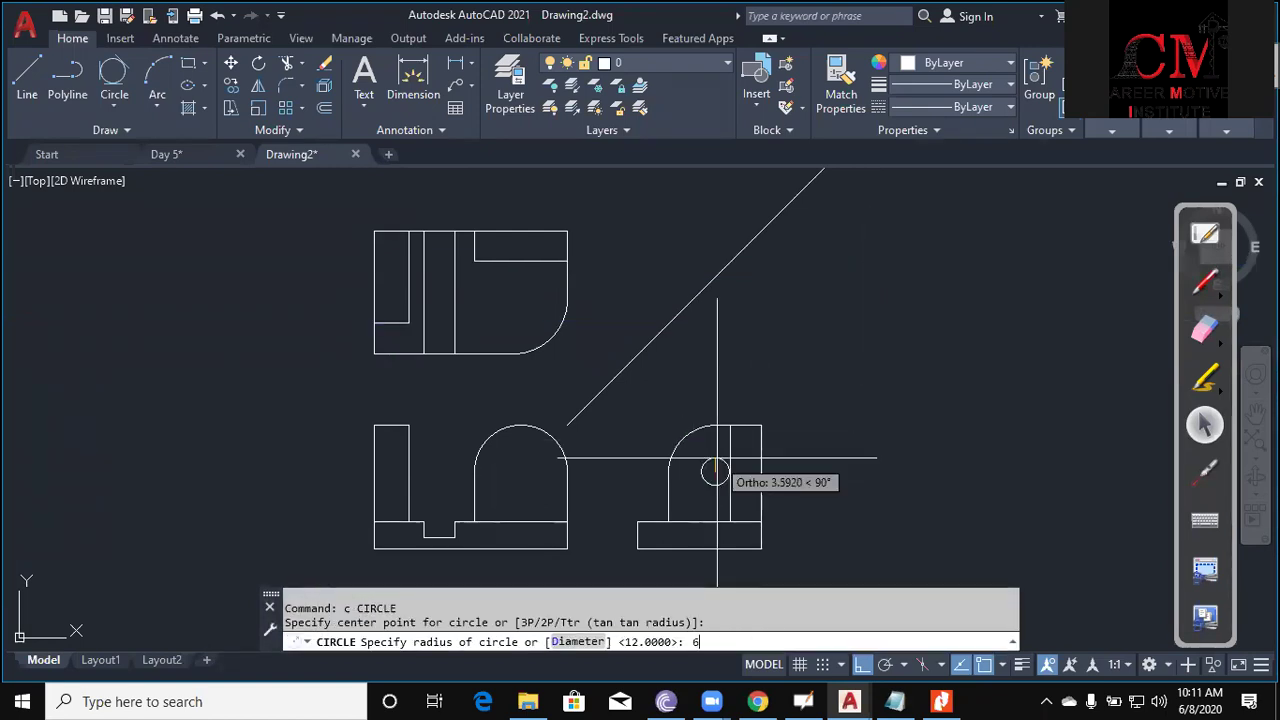
key(Return)
key(Escape)
scroll(751, 386, down, 2)
scroll(651, 398, down, 2)
scroll(651, 398, up, 1)
scroll(663, 434, up, 1)
scroll(600, 449, up, 2)
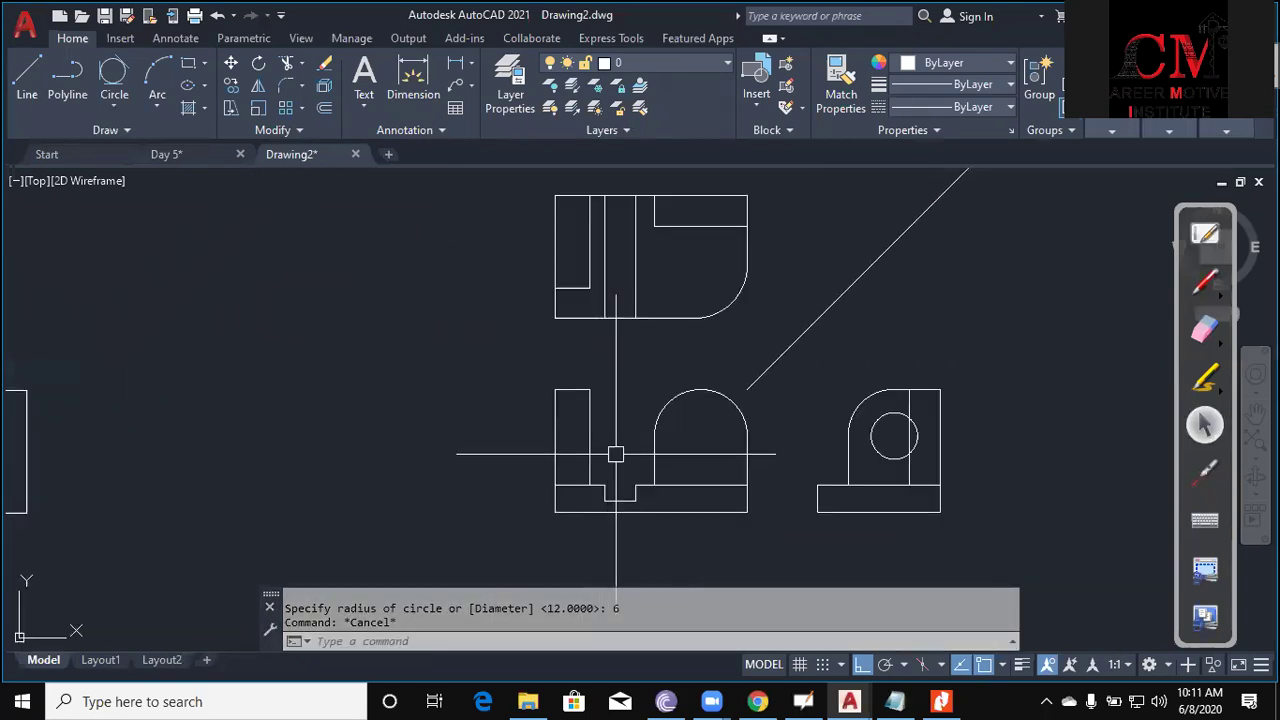
Project the hole's edges horizontally across to the front view with construction lines.
key(Escape)
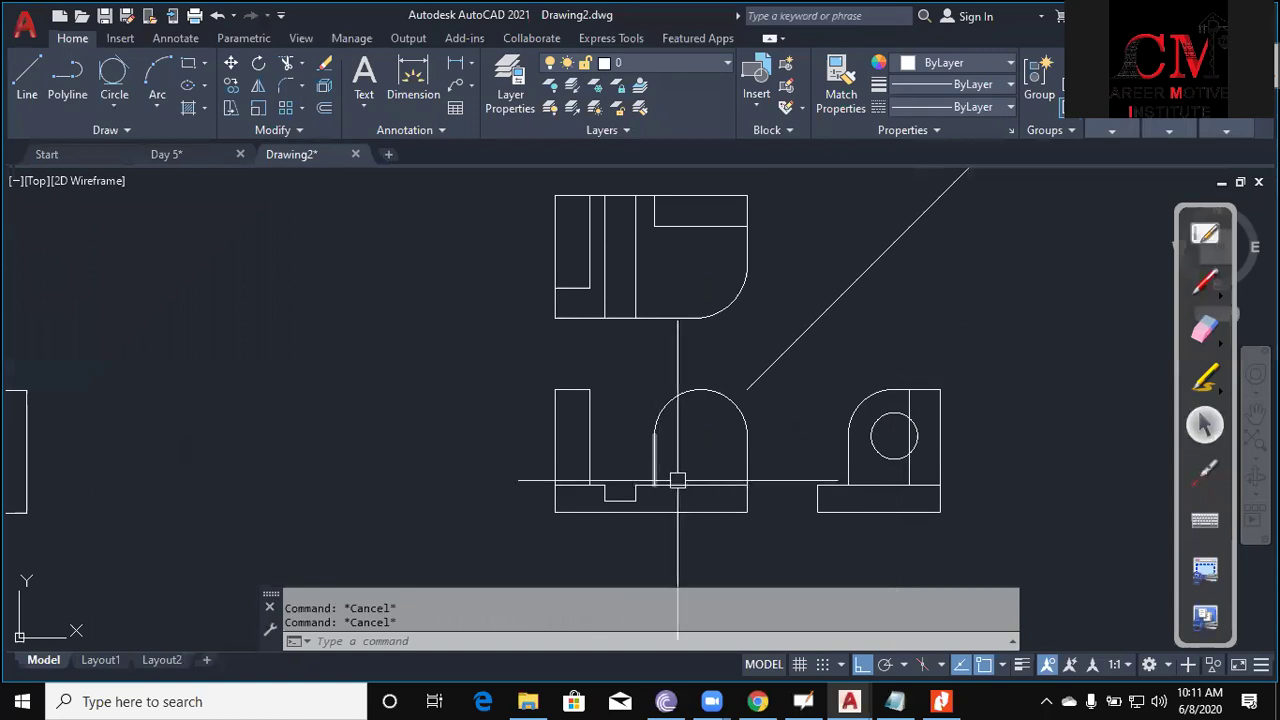
text(xl)
key(Return)
text(h)
key(Return)
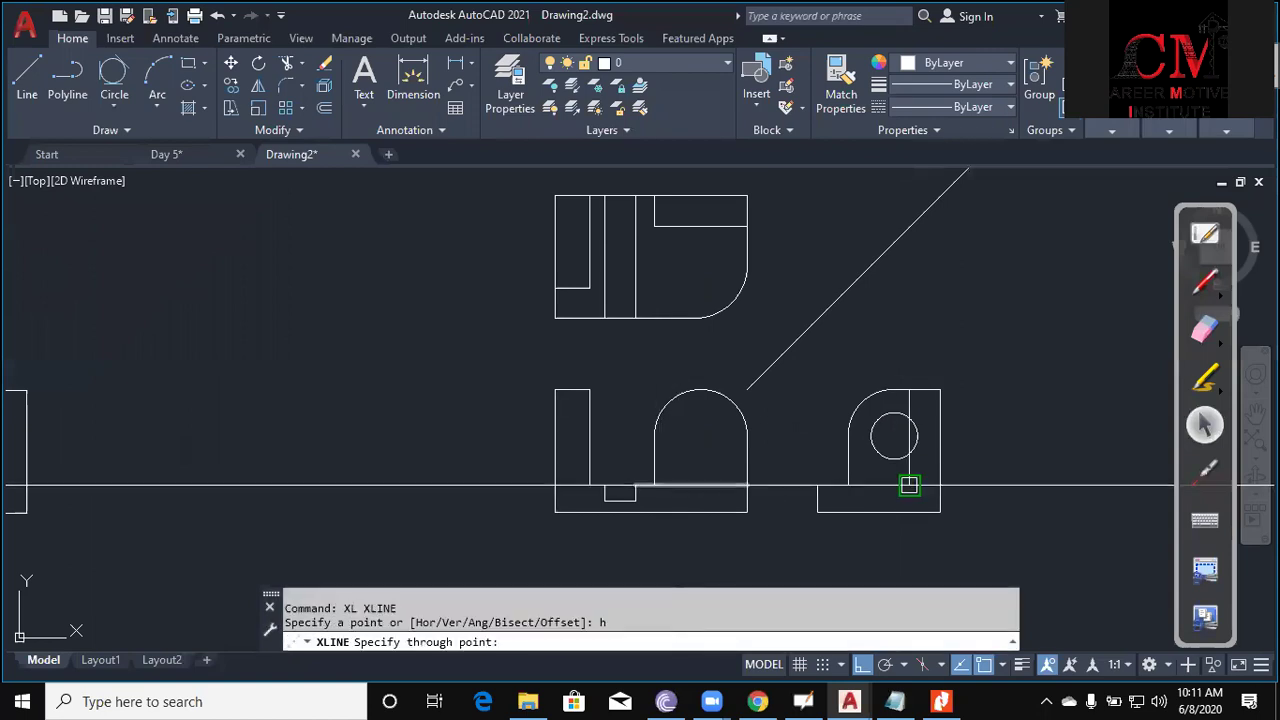
click(894, 459)
key(Escape)
key(Escape)
scroll(678, 500, up, 2)
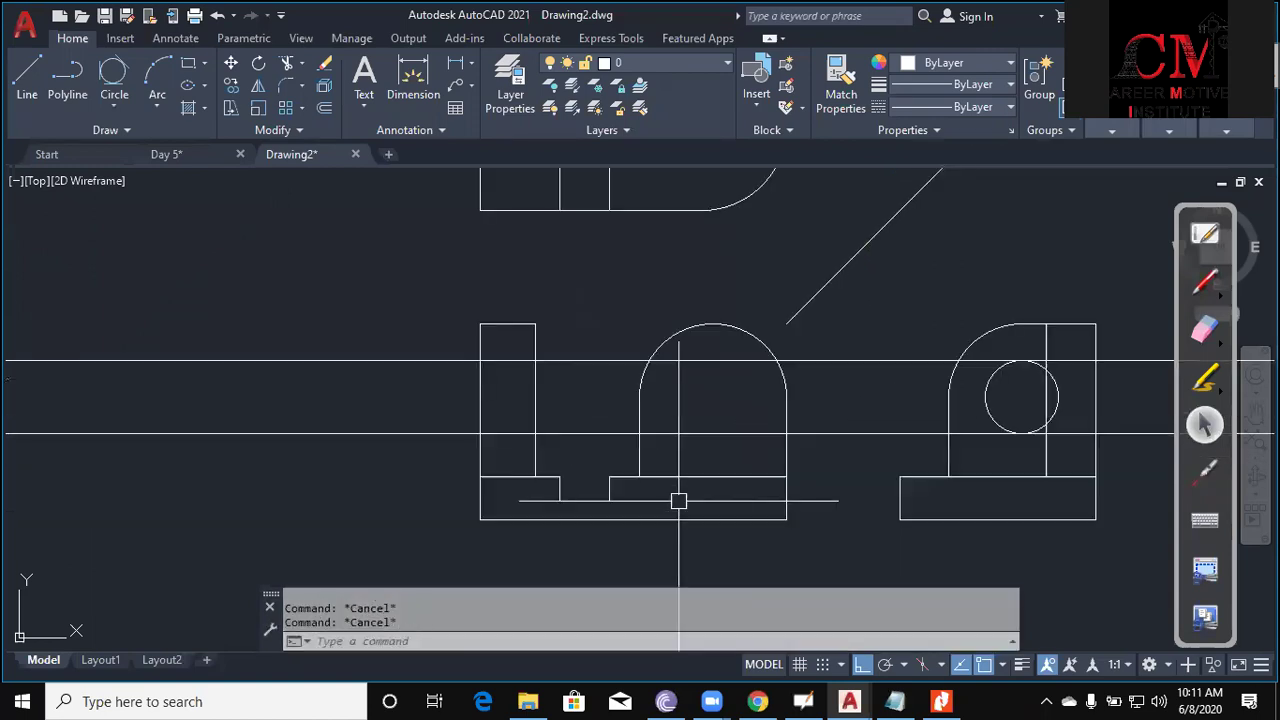
Trim the hole projection lines to lie only within the front view's left block.
text(tr)
key(Return)
click(533, 389)
key(Return)
click(565, 440)
click(560, 251)
click(416, 481)
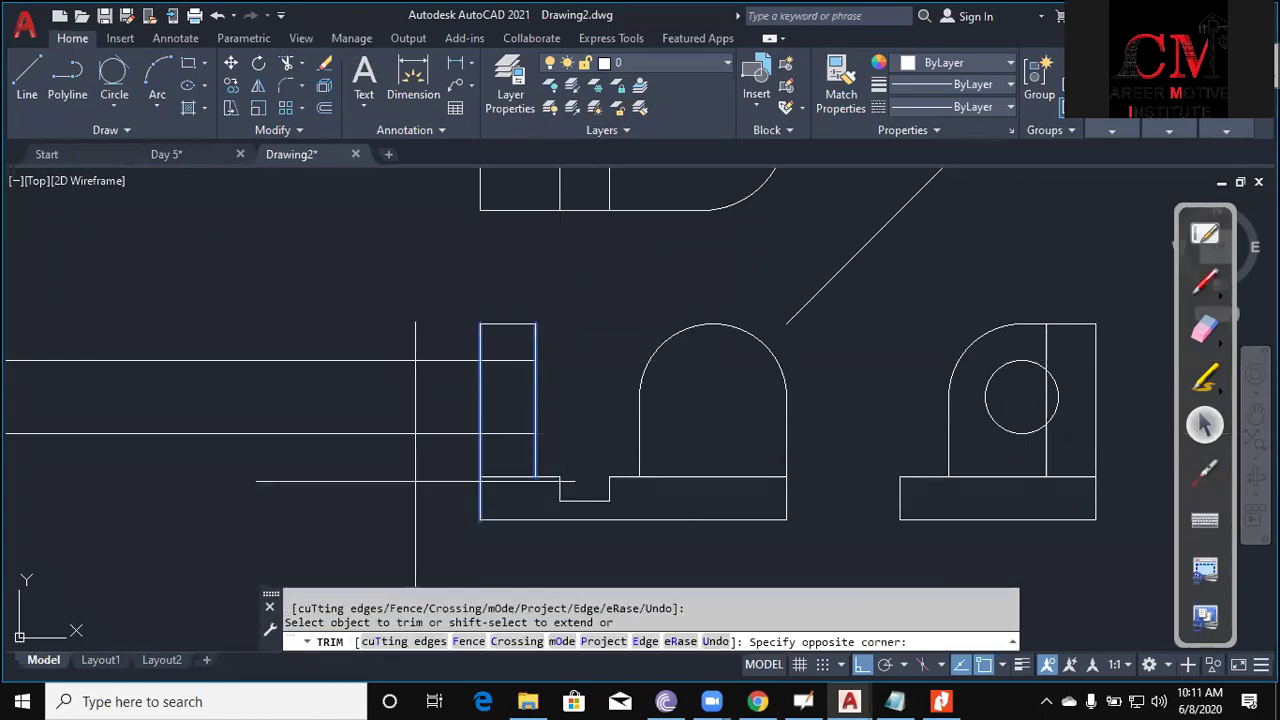
click(339, 336)
key(Escape)
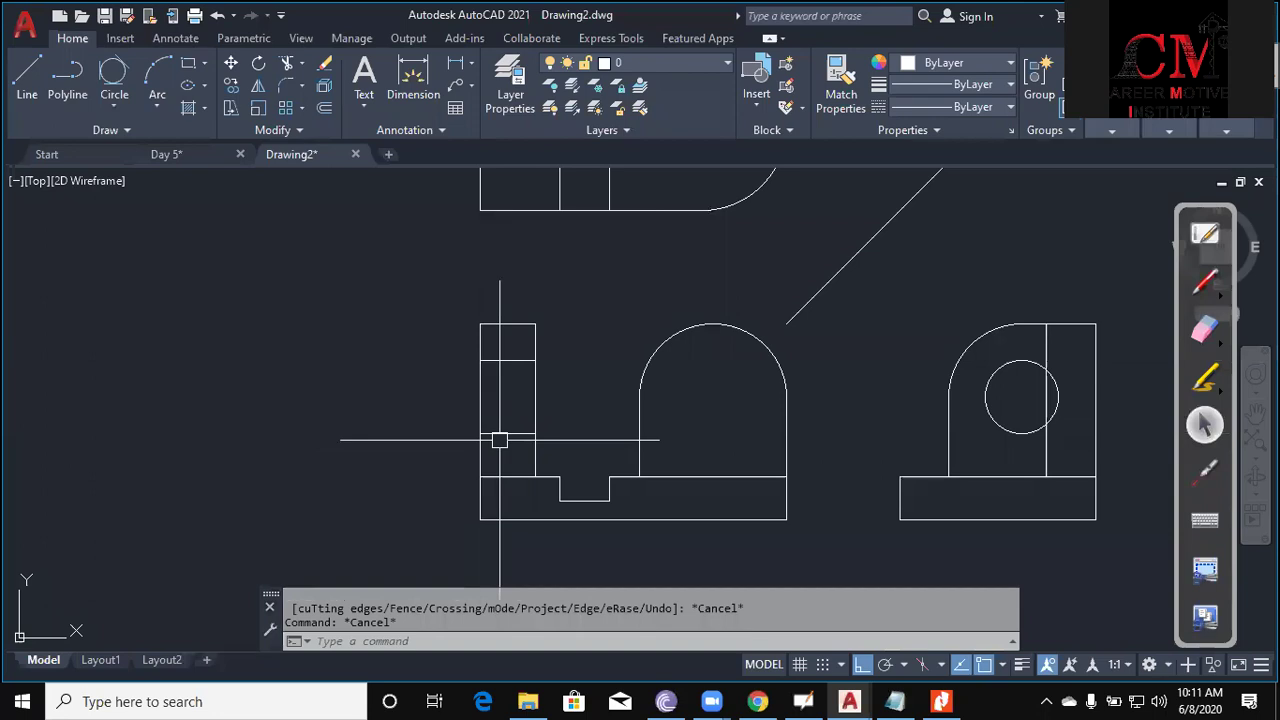
key(Escape)
Apply an existing dashed line's properties to the hole edge so it shows as hidden.
text(Ma)
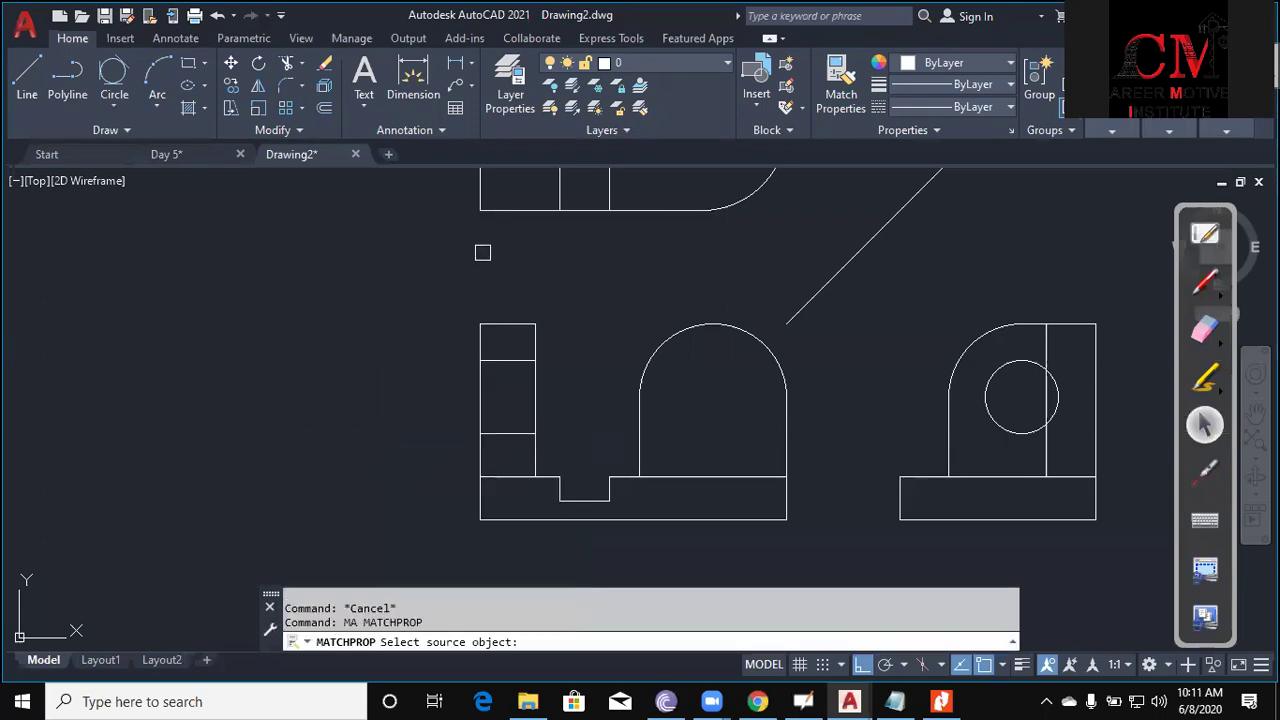
scroll(506, 225, down, 4)
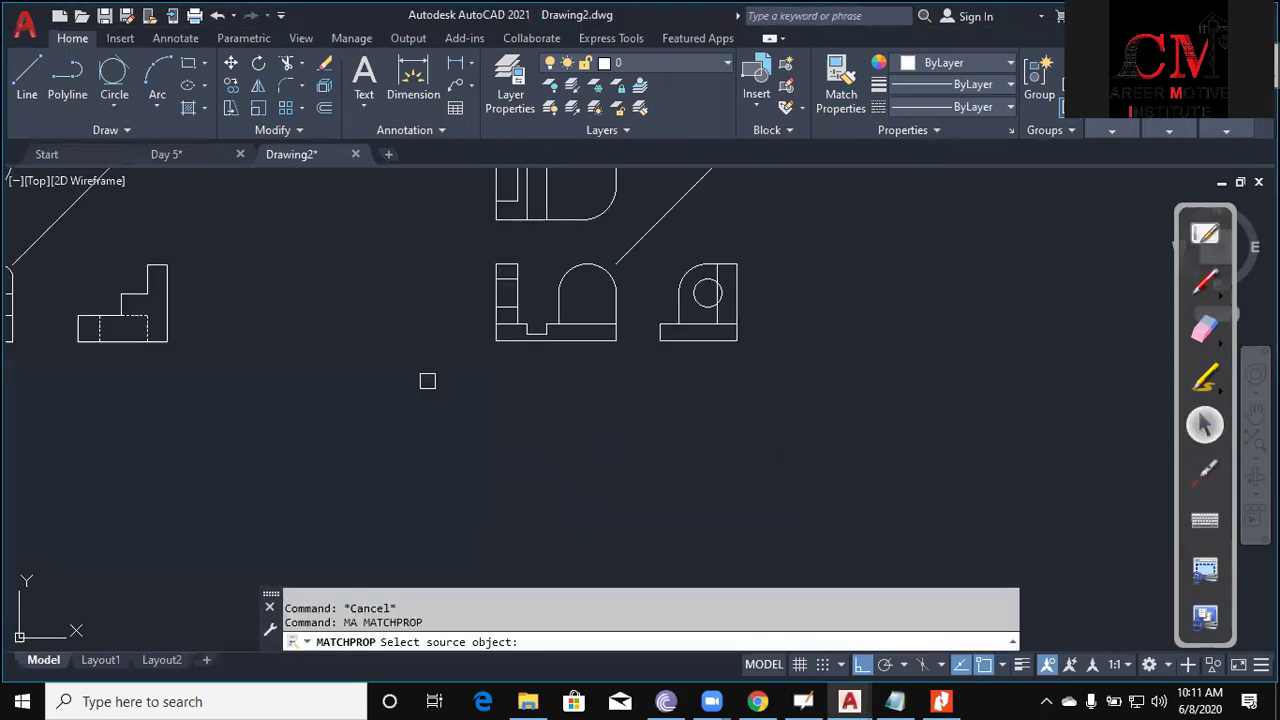
scroll(150, 320, up, 4)
click(206, 306)
scroll(400, 320, down, 4)
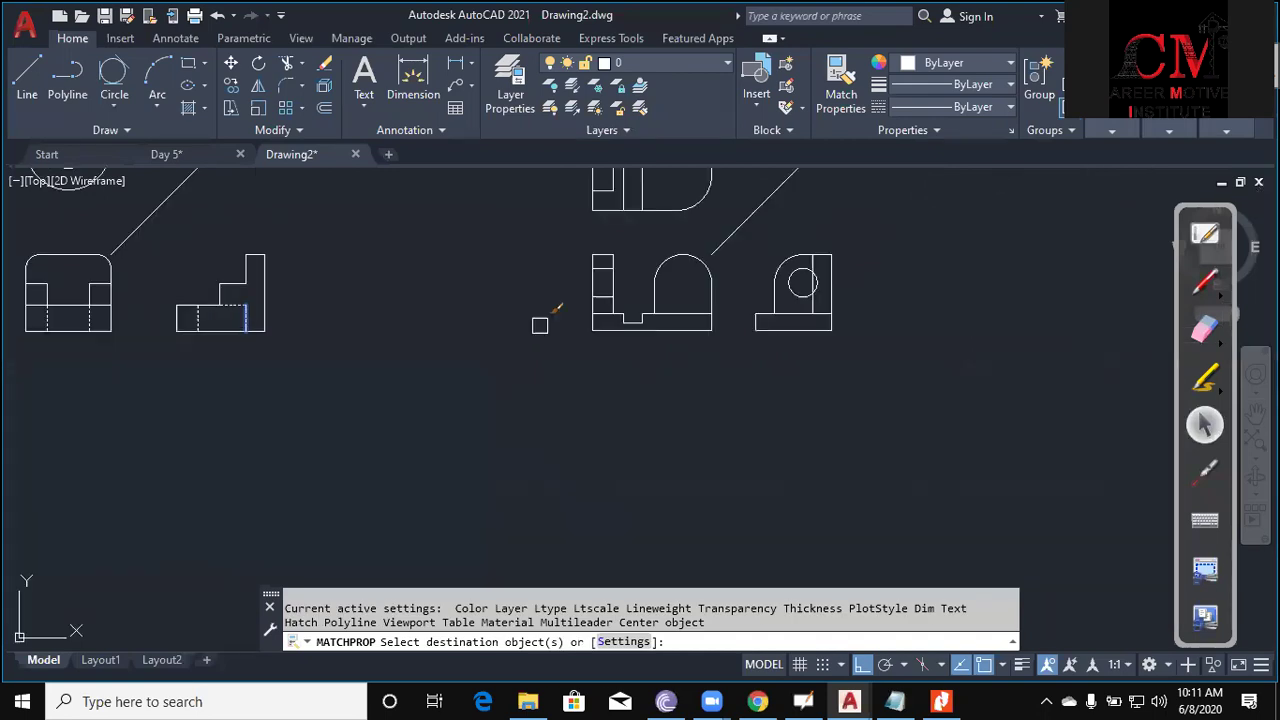
scroll(540, 325, up, 8)
scroll(428, 333, down, 2)
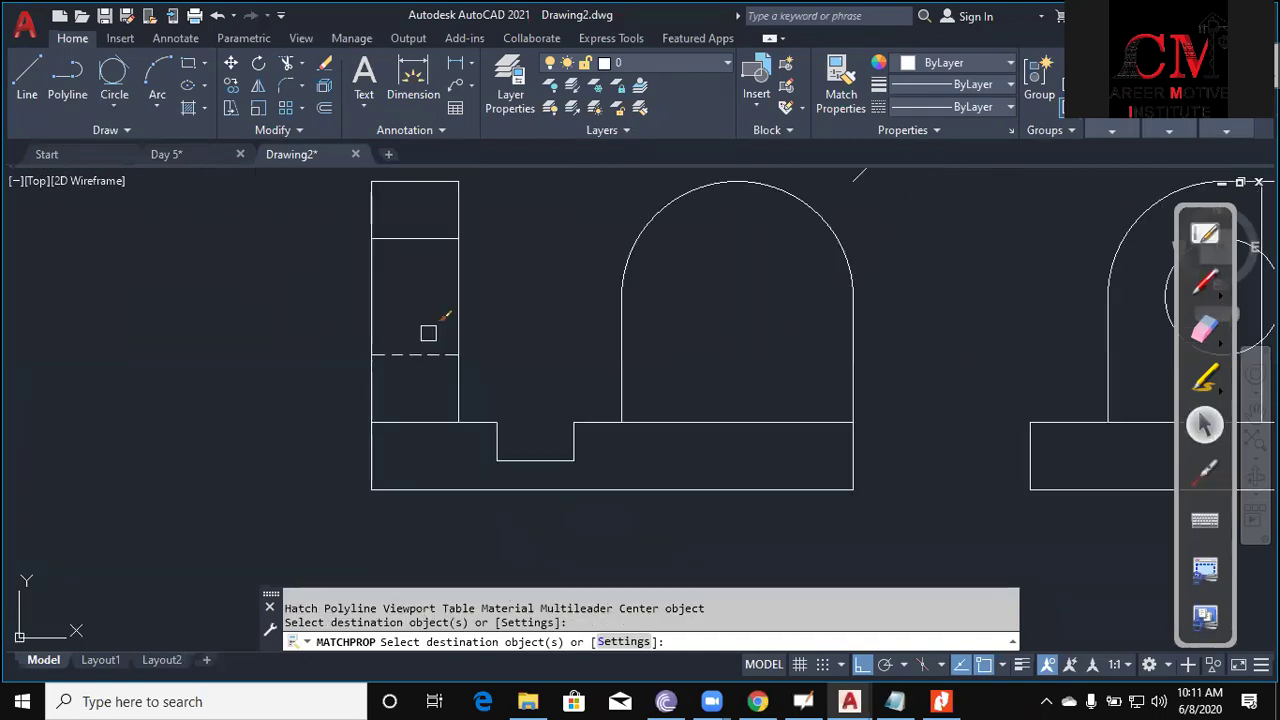
scroll(428, 333, down, 3)
key(Escape)
mouse_move(549, 446)
middle_down()
mouse_move(576, 525)
mouse_move(549, 481)
middle_up()
key(Escape)
text(x)
key(Return)
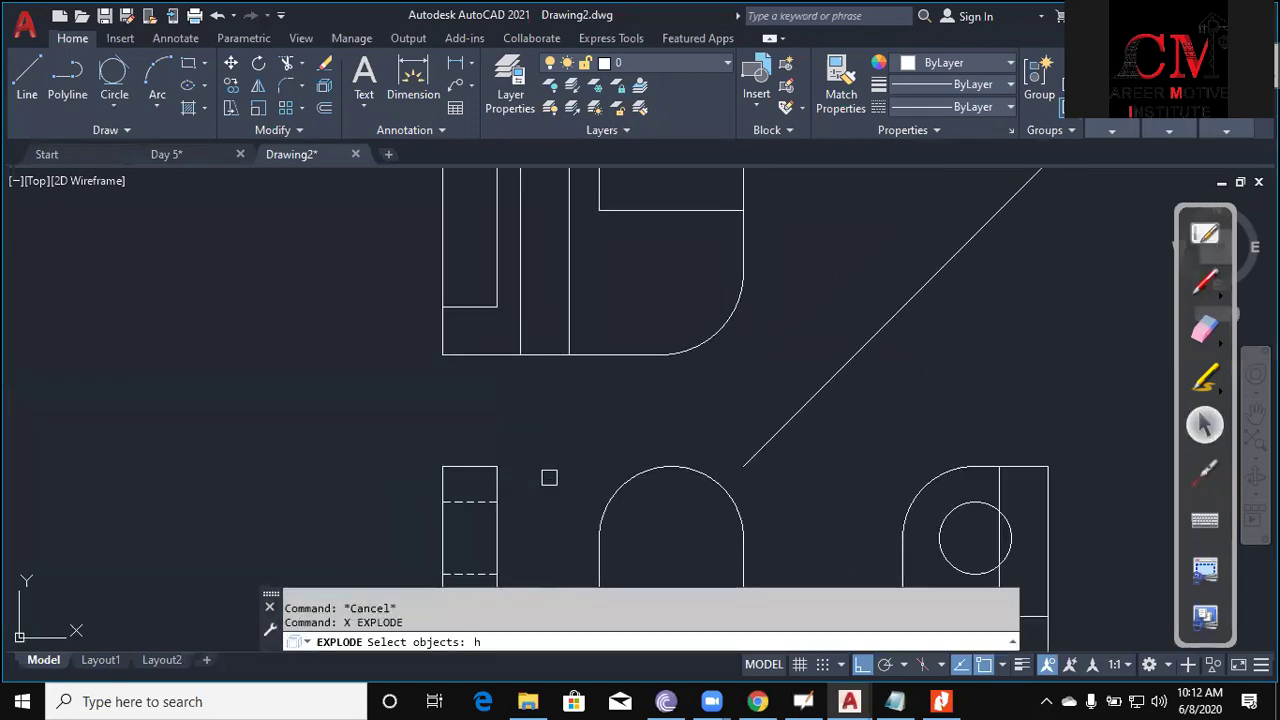
Place vertical construction lines at the hole's left and right edges in the top view.
key(Return)
key(Escape)
text(xl)
key(Return)
text(v)
key(Return)
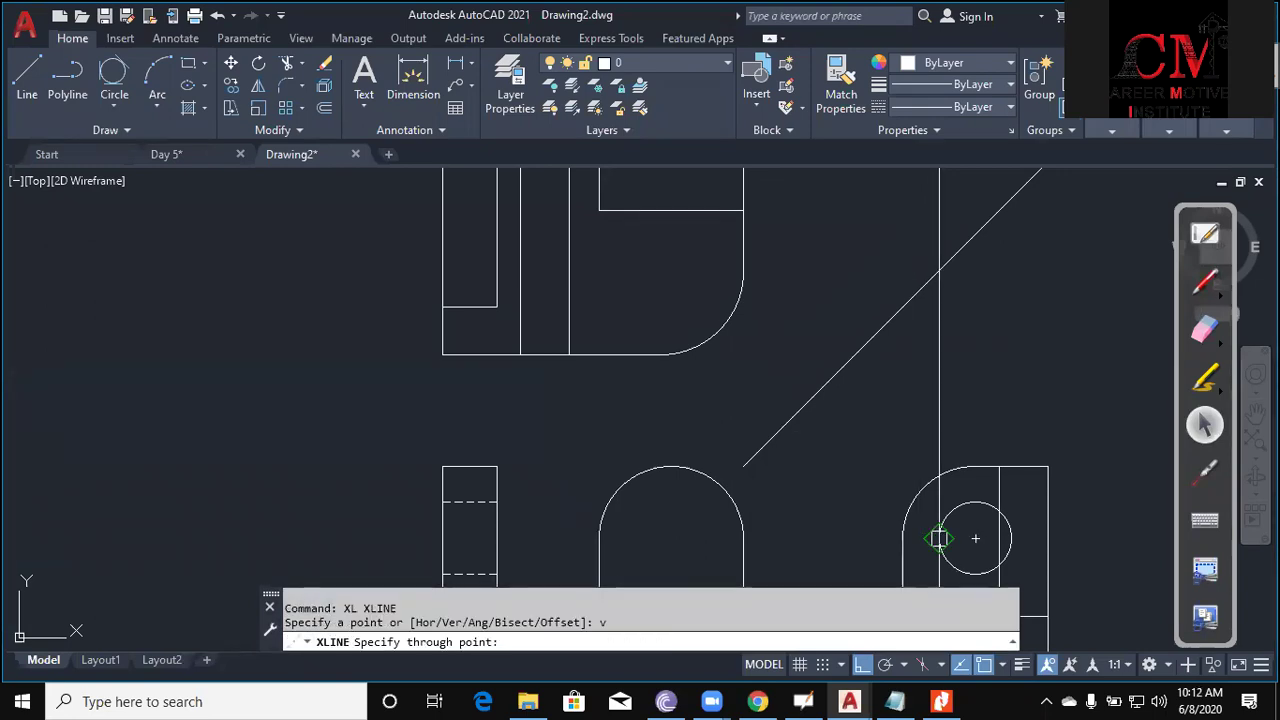
click(939, 538)
click(1011, 537)
scroll(1011, 537, down, 2)
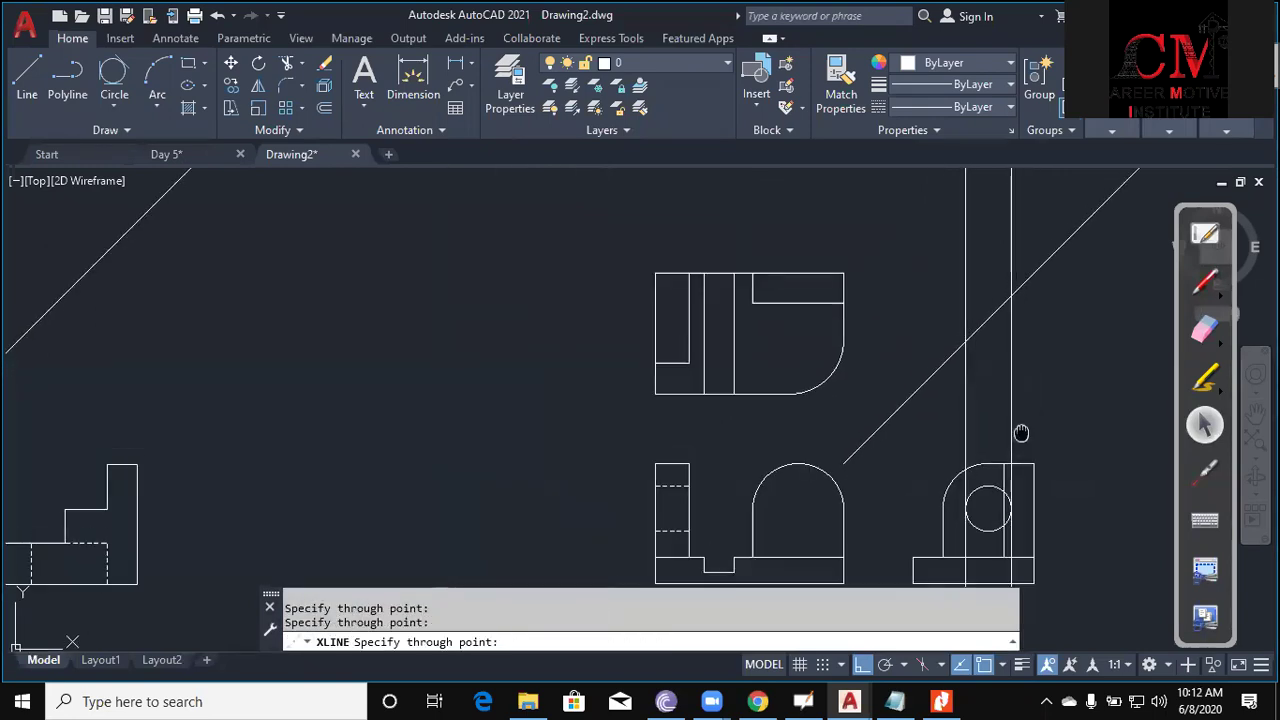
key(Escape)
Pick the two vertical construction lines as trim boundaries around the hole.
key(Return)
text(h)
key(Return)
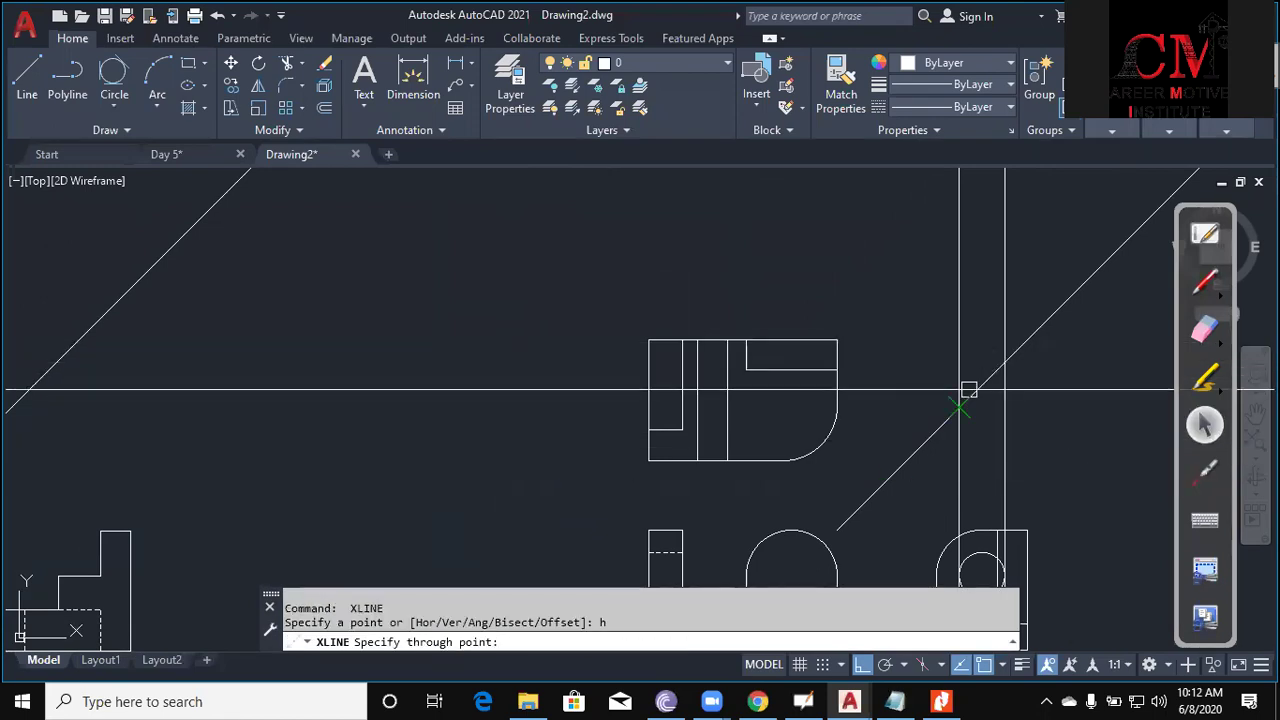
scroll(766, 451, up, 2)
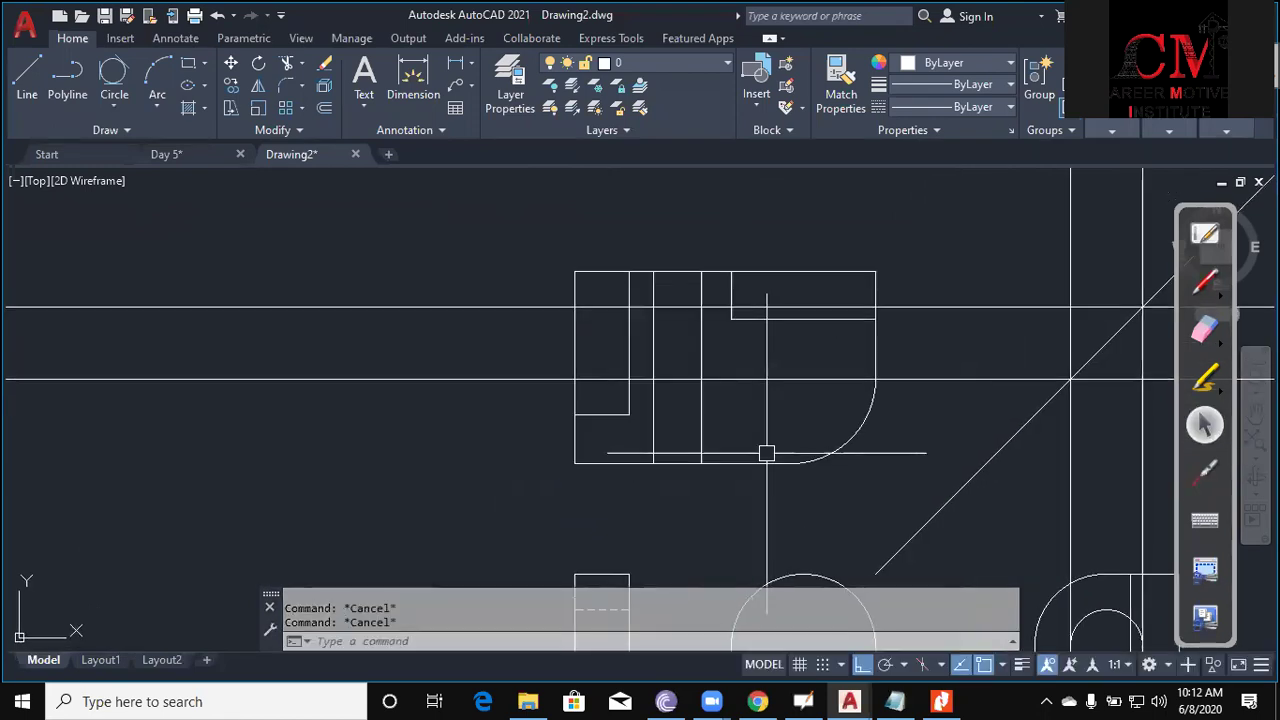
text(tr)
key(Return)
scroll(651, 343, up, 2)
click(621, 324)
click(533, 310)
key(Return)
Trim away the line pieces left and right of the hole.
click(443, 451)
click(409, 251)
click(790, 425)
click(772, 363)
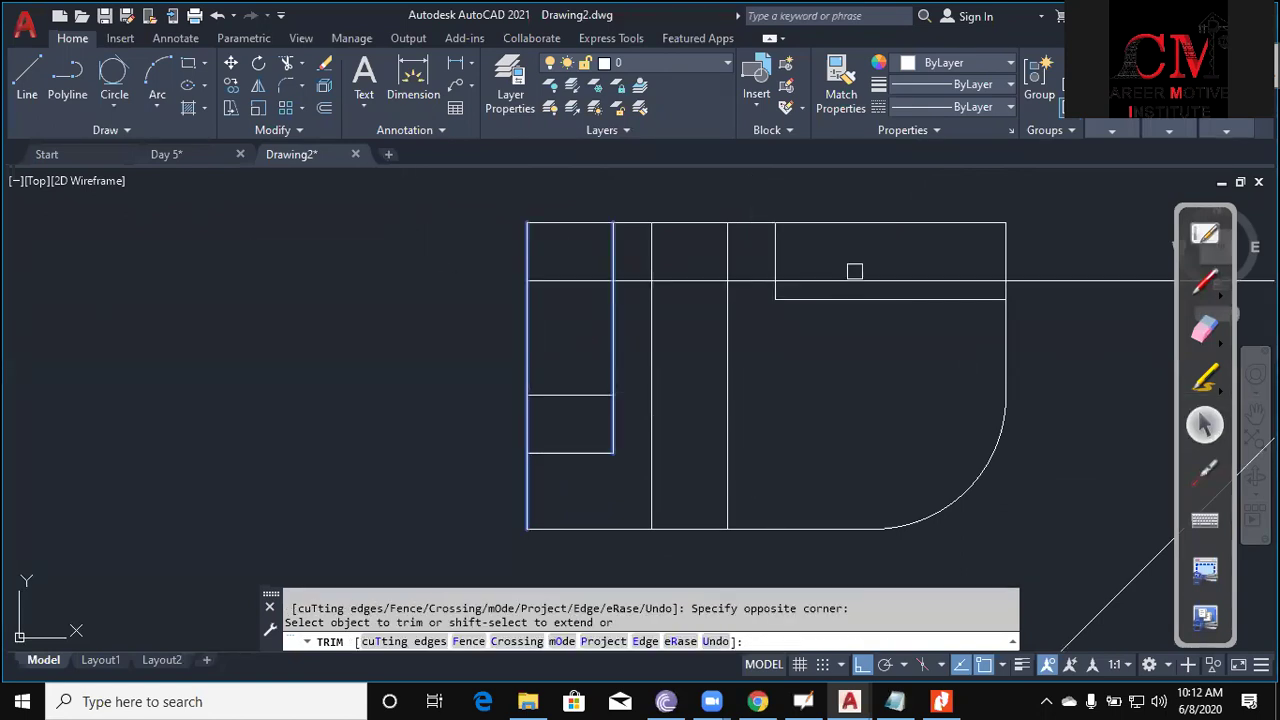
key(Escape)
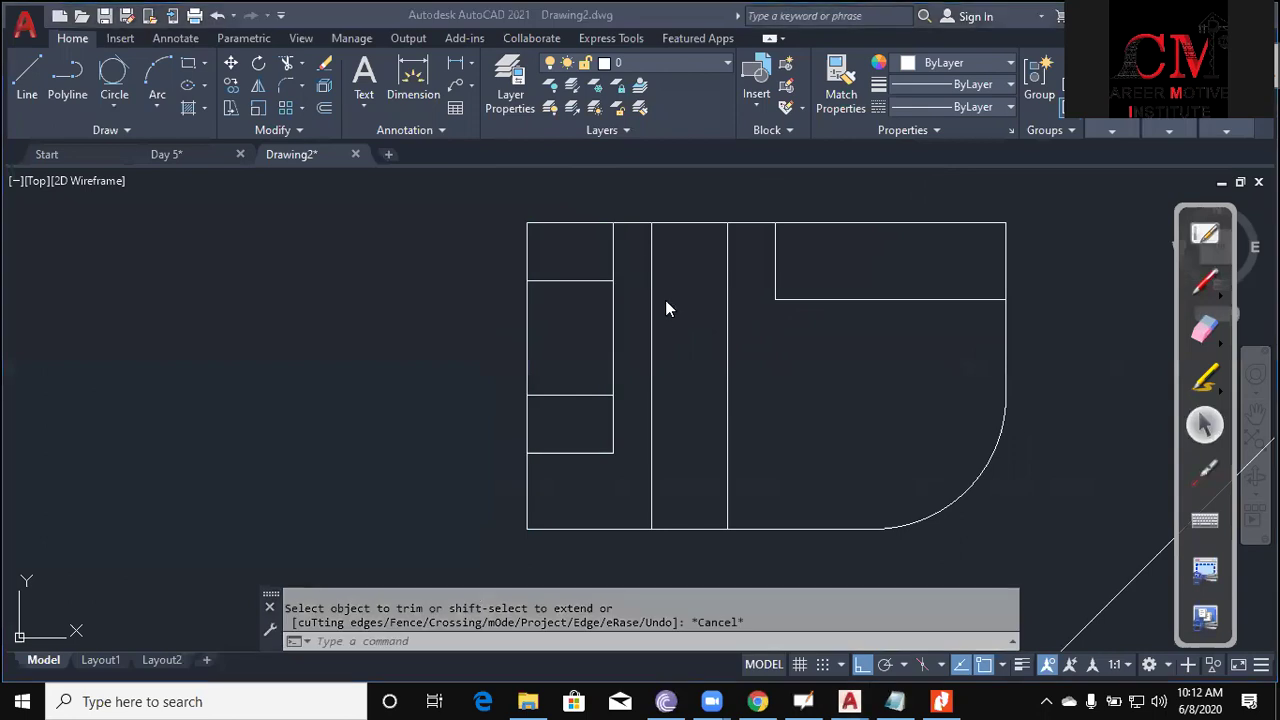
click(410, 360)
key(Escape)
key(Escape)
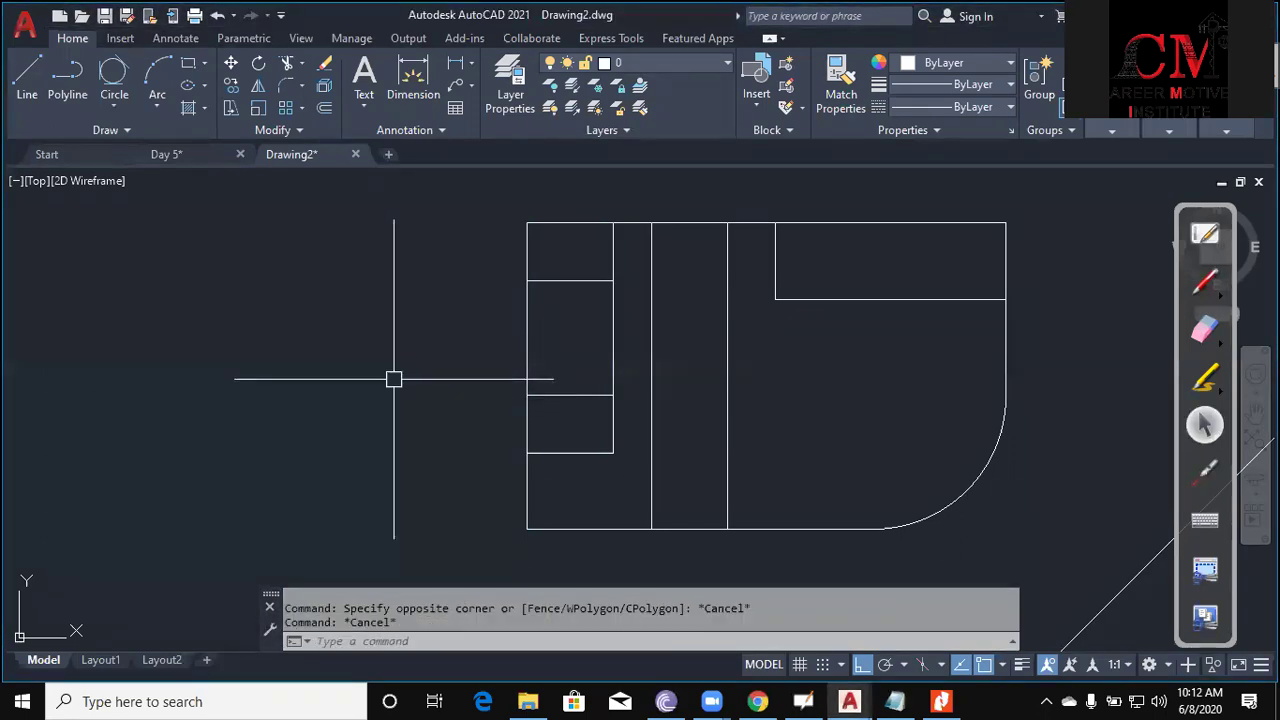
Make the two top-view hidden lines dashed by matching an existing dashed line.
text(ma)
key(Return)
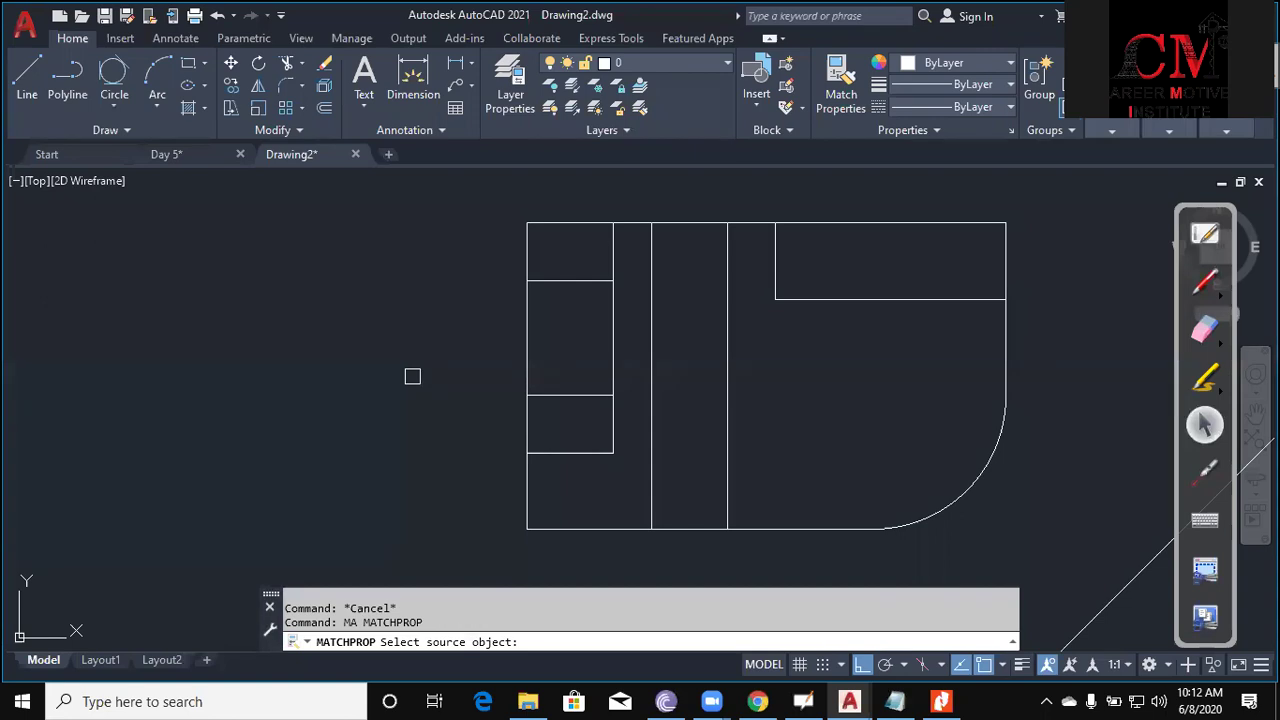
scroll(412, 376, down, 2)
click(497, 517)
click(522, 289)
click(507, 217)
key(Escape)
key(Escape)
Erase the two leftover vertical construction lines.
scroll(530, 255, down, 2)
middle_drag(666, 337, 600, 349)
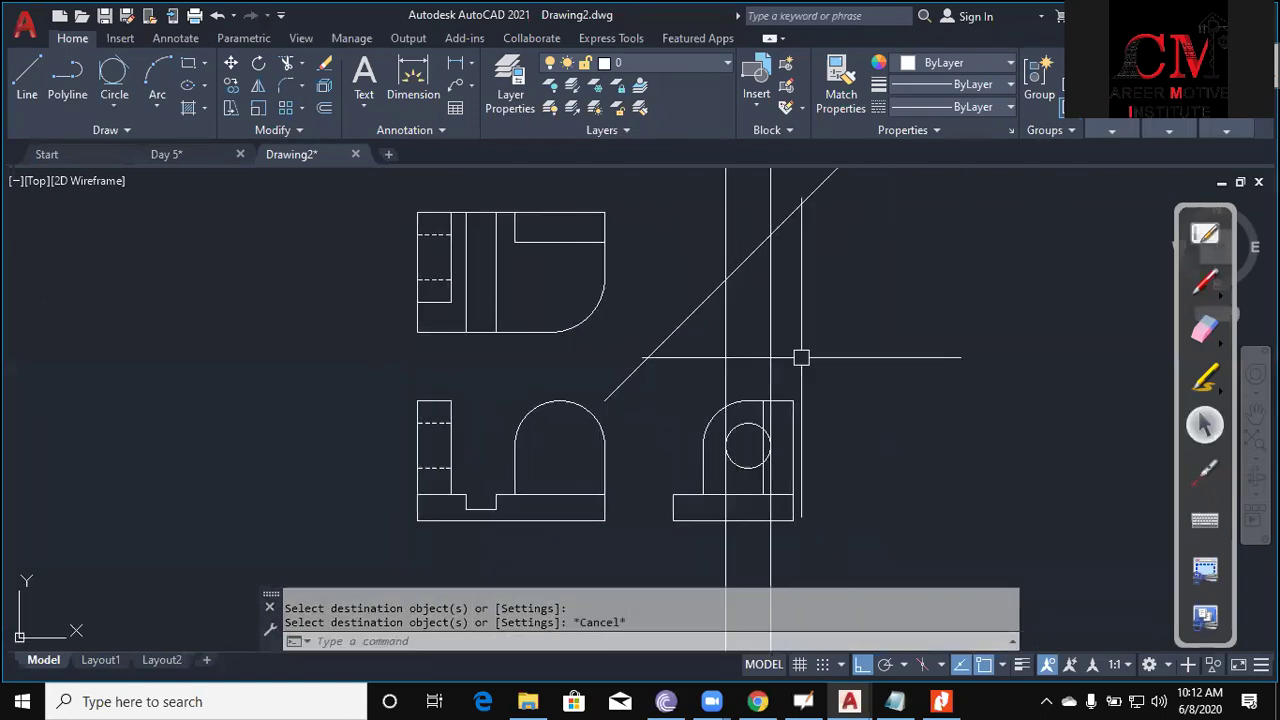
click(835, 353)
click(700, 342)
text(e)
key(Return)
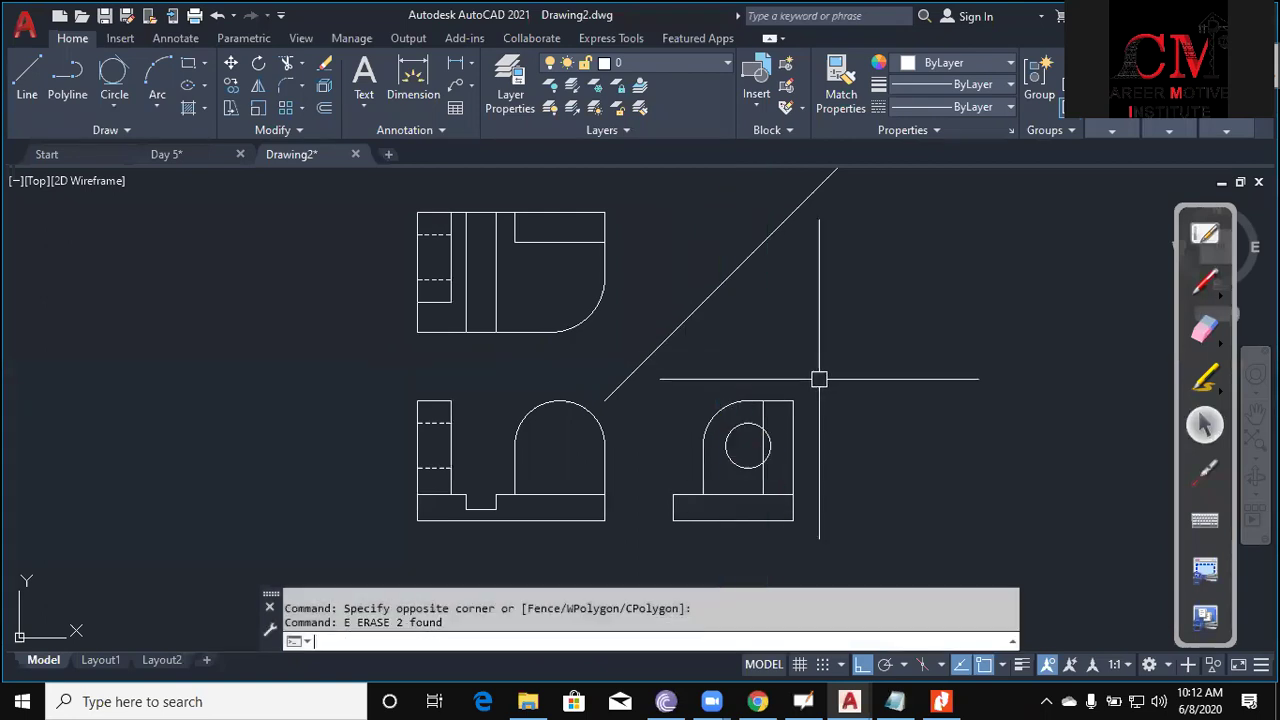
scroll(774, 424, up, 2)
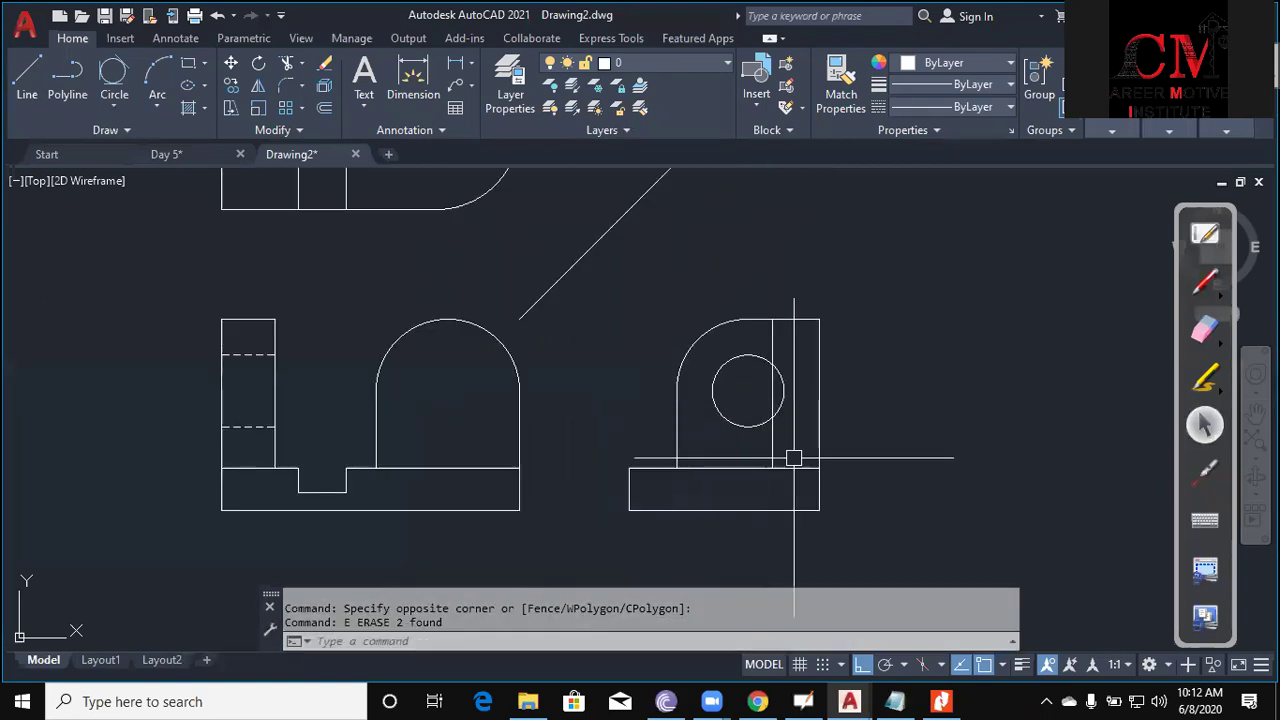
click(940, 701)
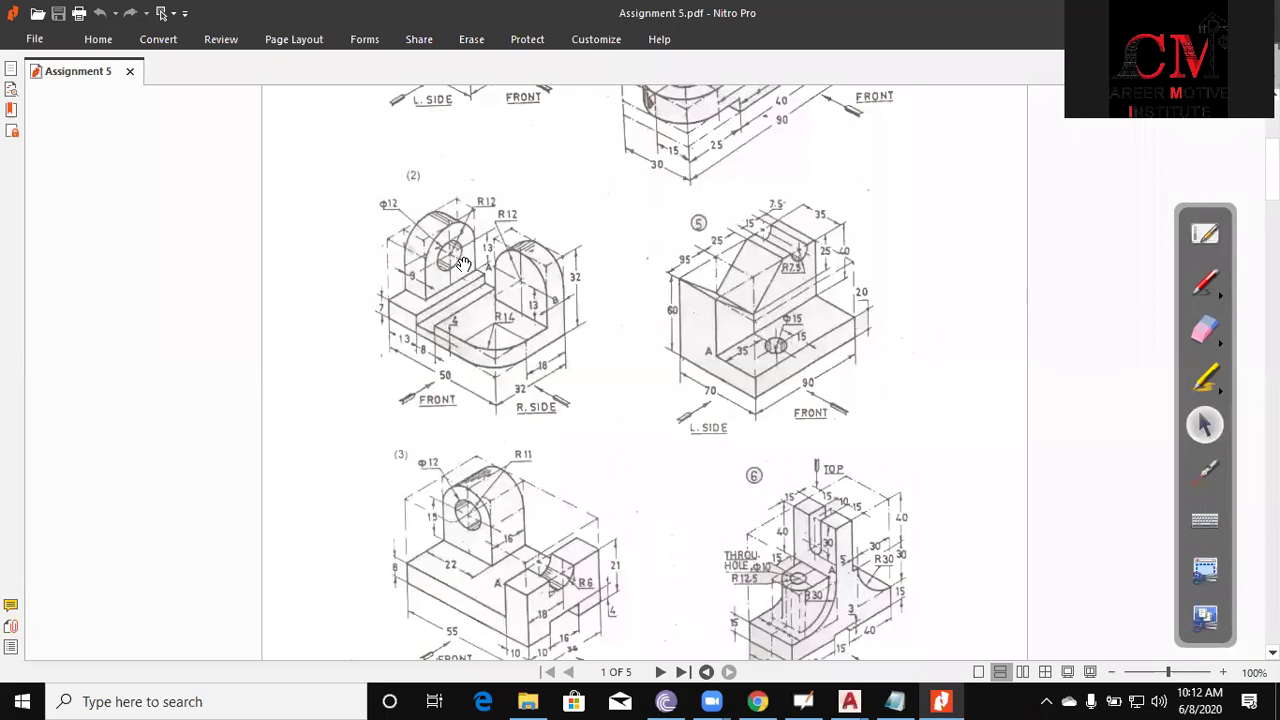
Mirror the side view's left arc about a vertical line through its top.
click(849, 701)
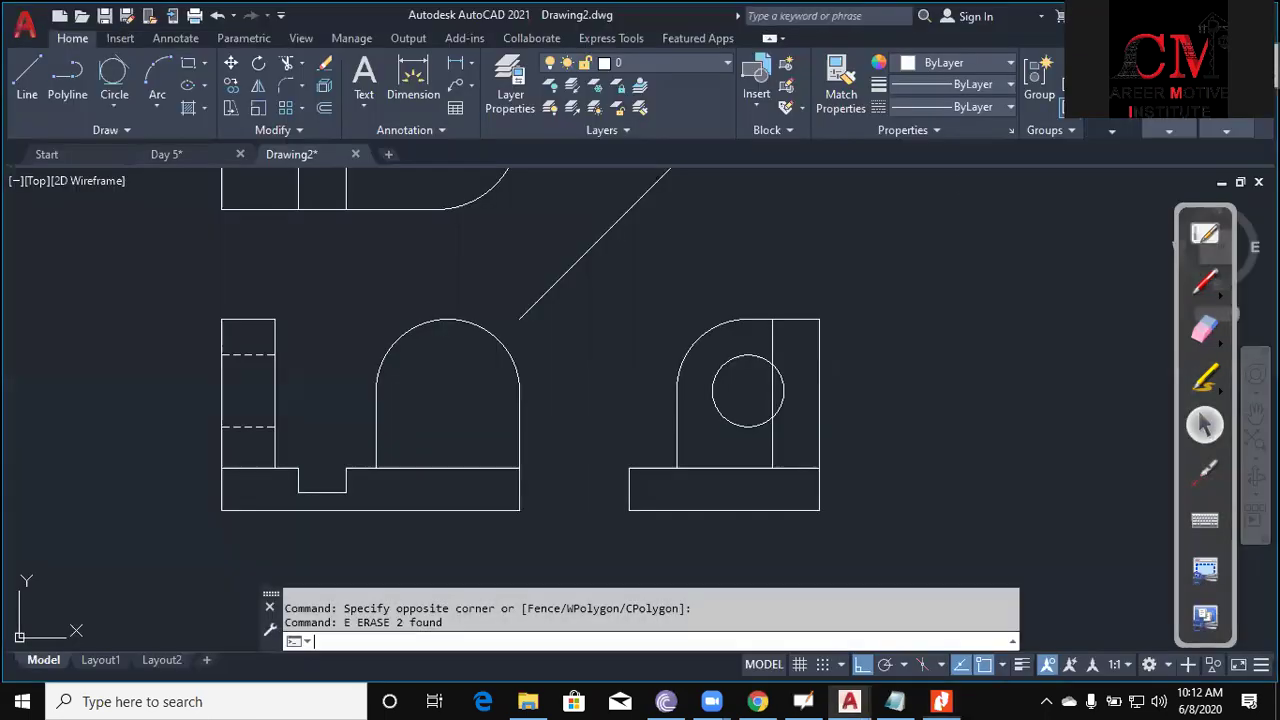
scroll(789, 374, up, 3)
key(Escape)
key(Escape)
text(mii)
key(Return)
text(mi)
key(Return)
click(697, 310)
key(Return)
click(737, 302)
click(737, 417)
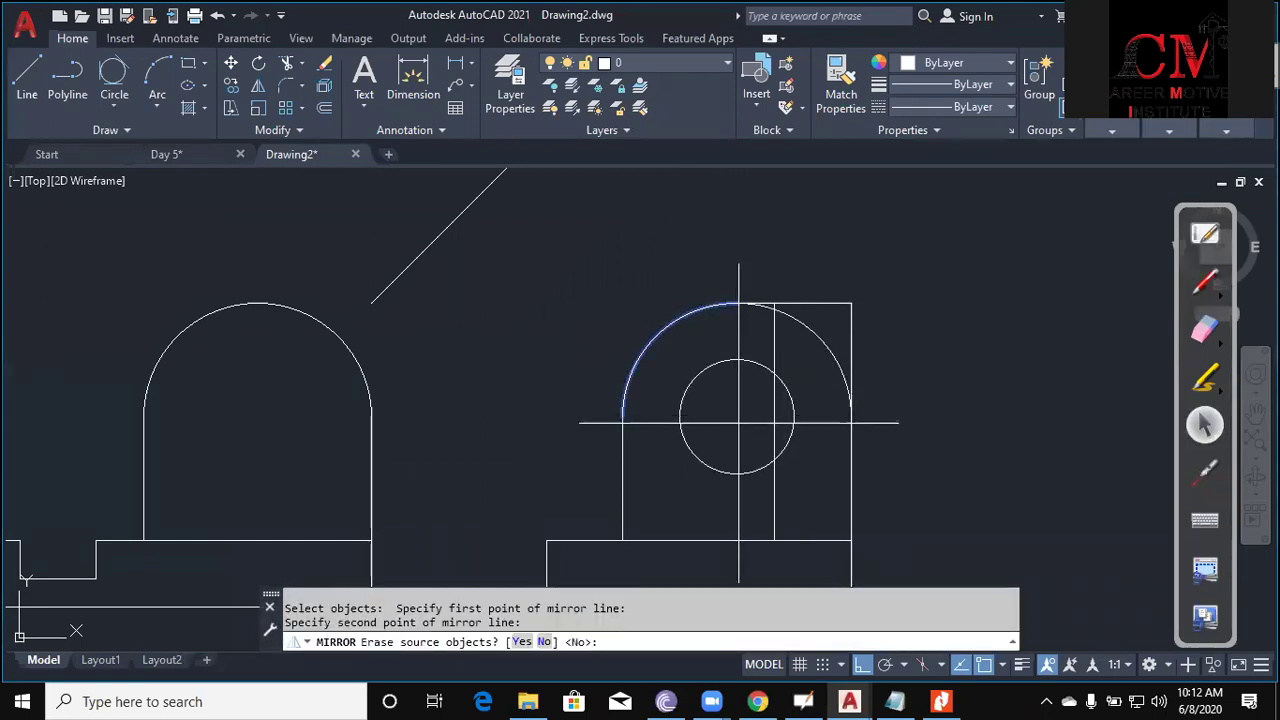
key(Escape)
key(Escape)
Make the side view's right arc dashed by matching a hidden line.
text(ma)
key(Return)
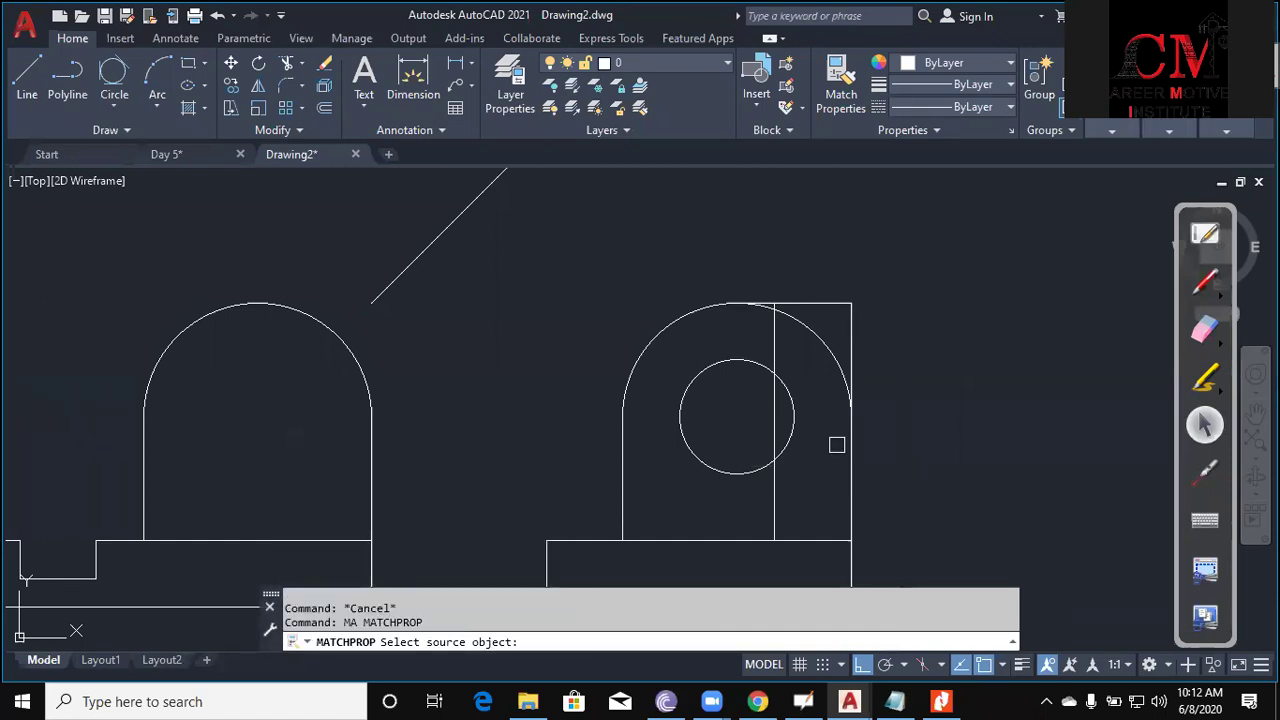
scroll(343, 471, down, 2)
scroll(126, 500, up, 2)
click(86, 472)
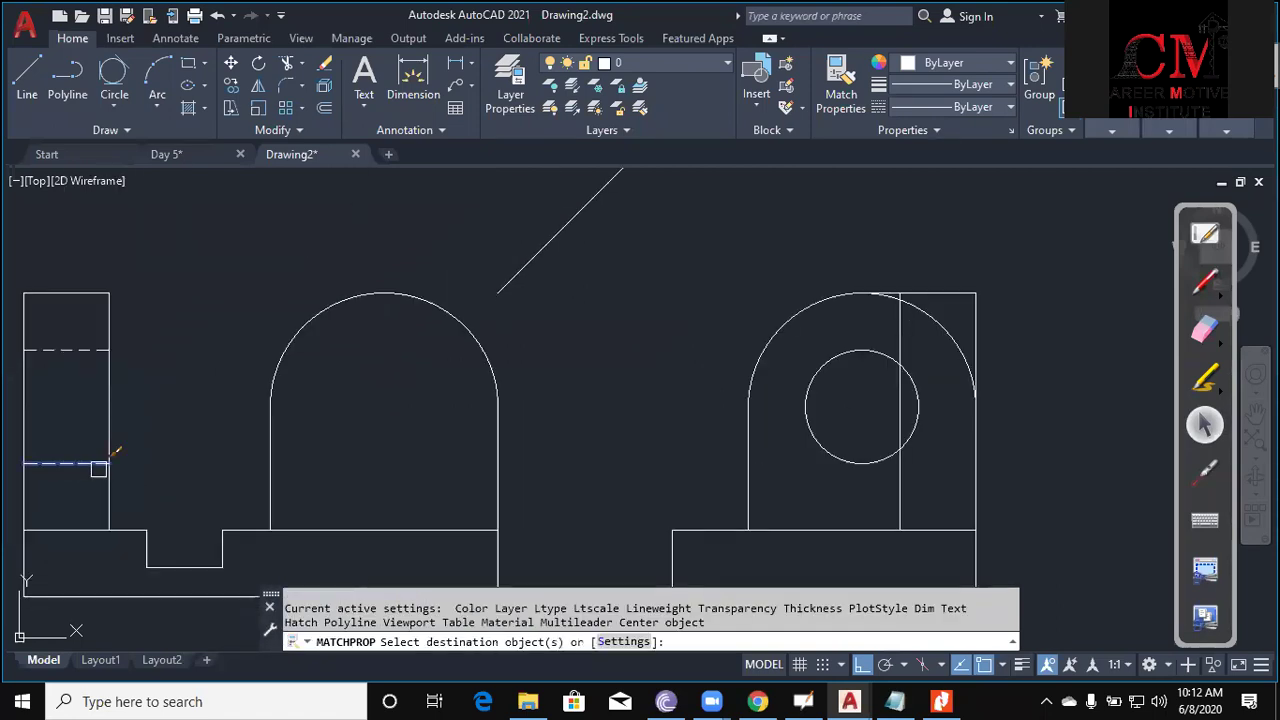
click(929, 324)
key(Escape)
key(Escape)
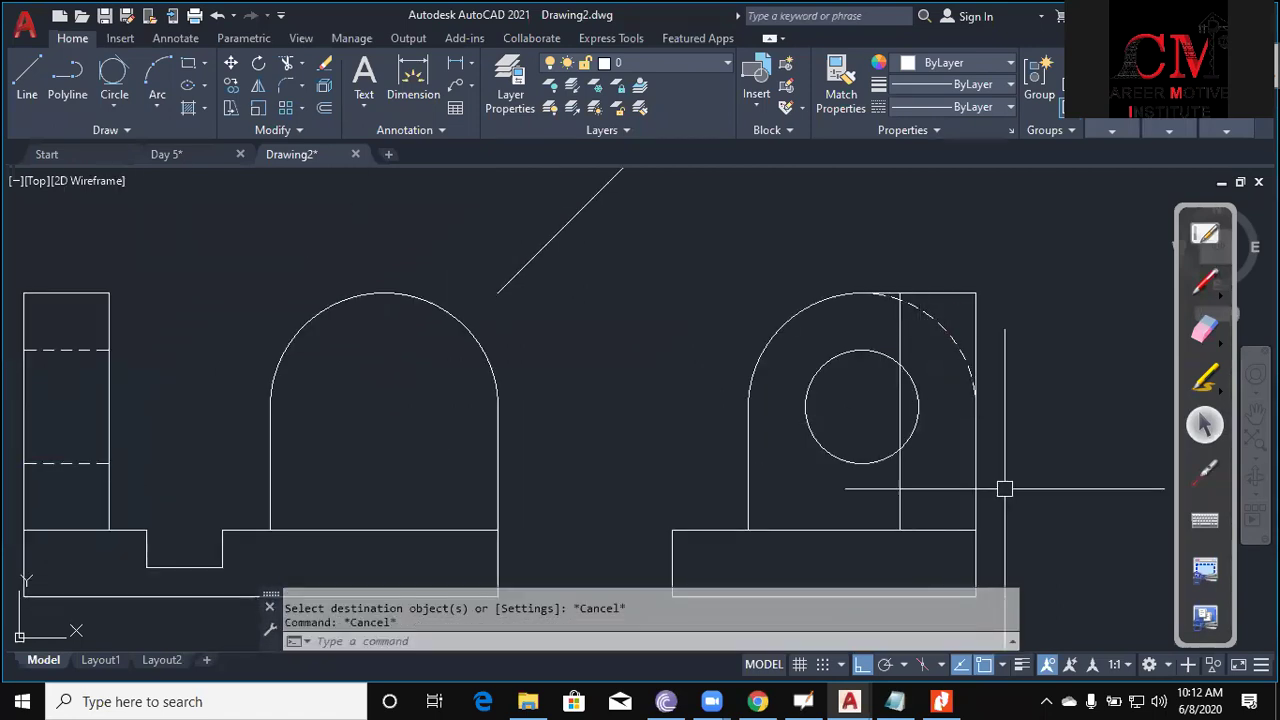
key(Escape)
Set up a trim using the side view's vertical line as cutting edge.
text(tr)
key(Return)
click(893, 398)
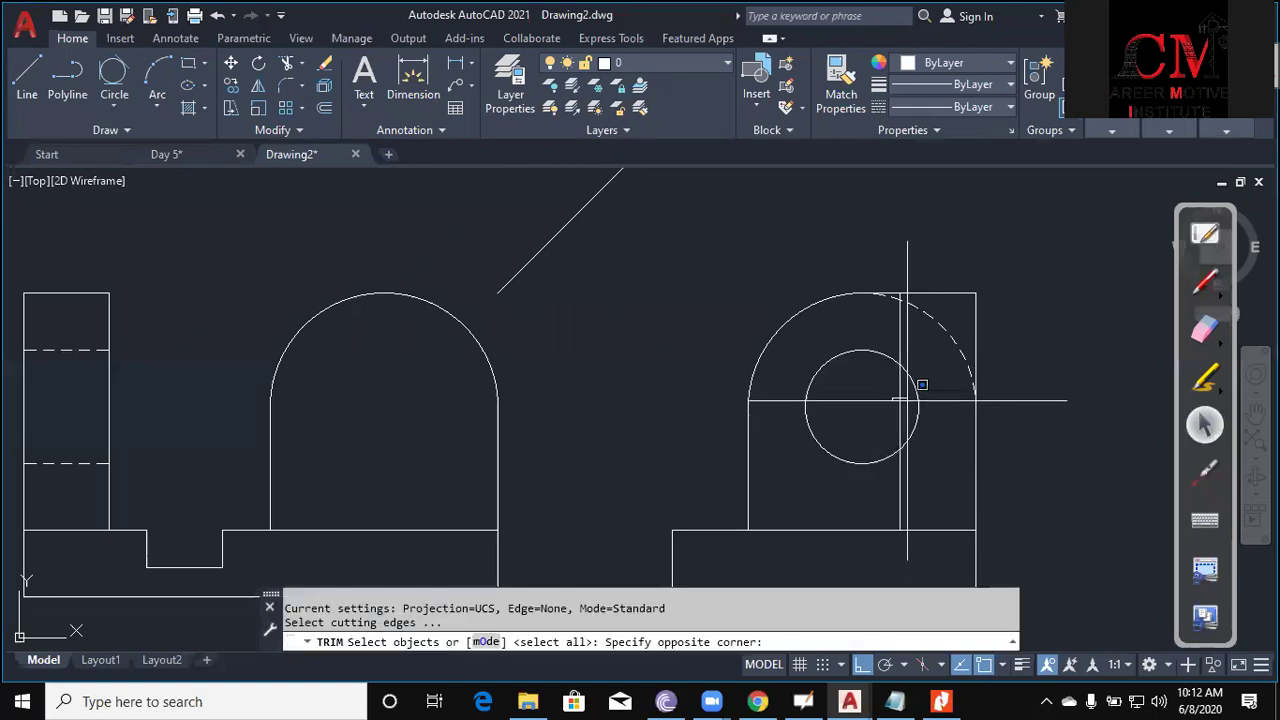
click(897, 406)
key(Return)
key(Escape)
key(Escape)
Select the side view's hole circle for mirroring, then cancel.
text(mi)
key(Return)
click(860, 353)
key(Return)
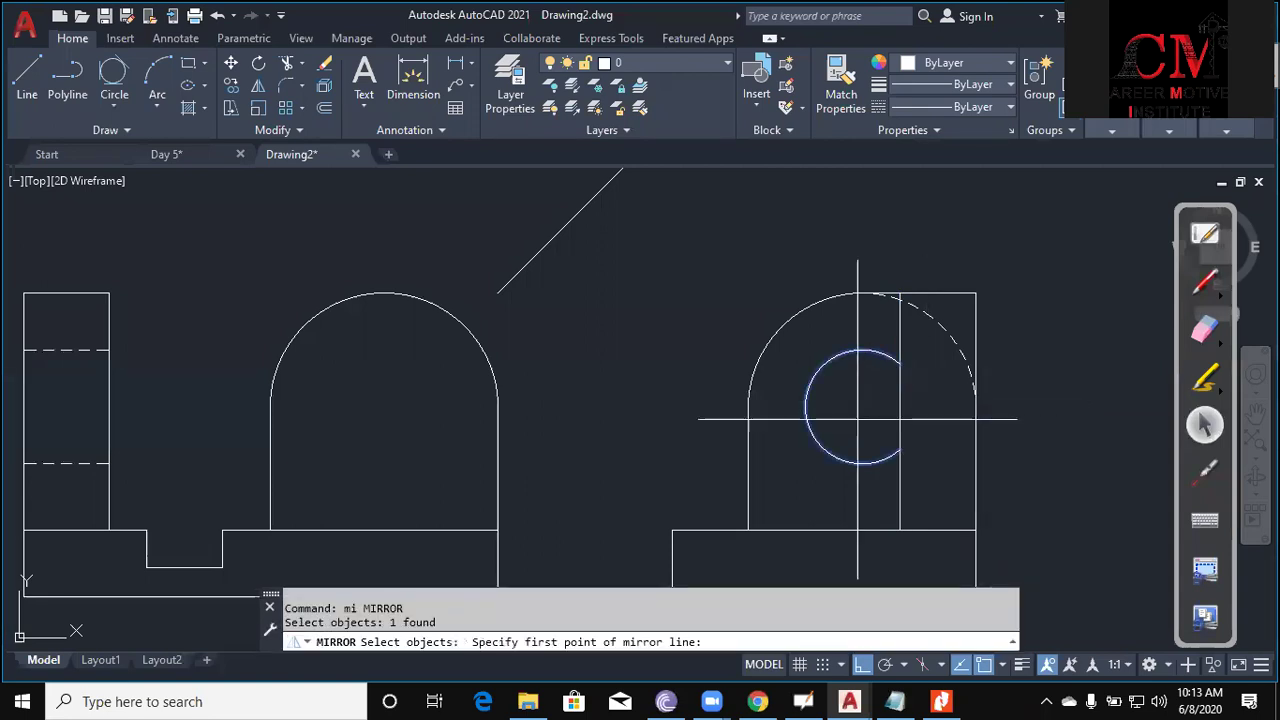
key(Escape)
key(Escape)
Draw a circle centred on the hole with the hole's radius.
text(c)
key(Return)
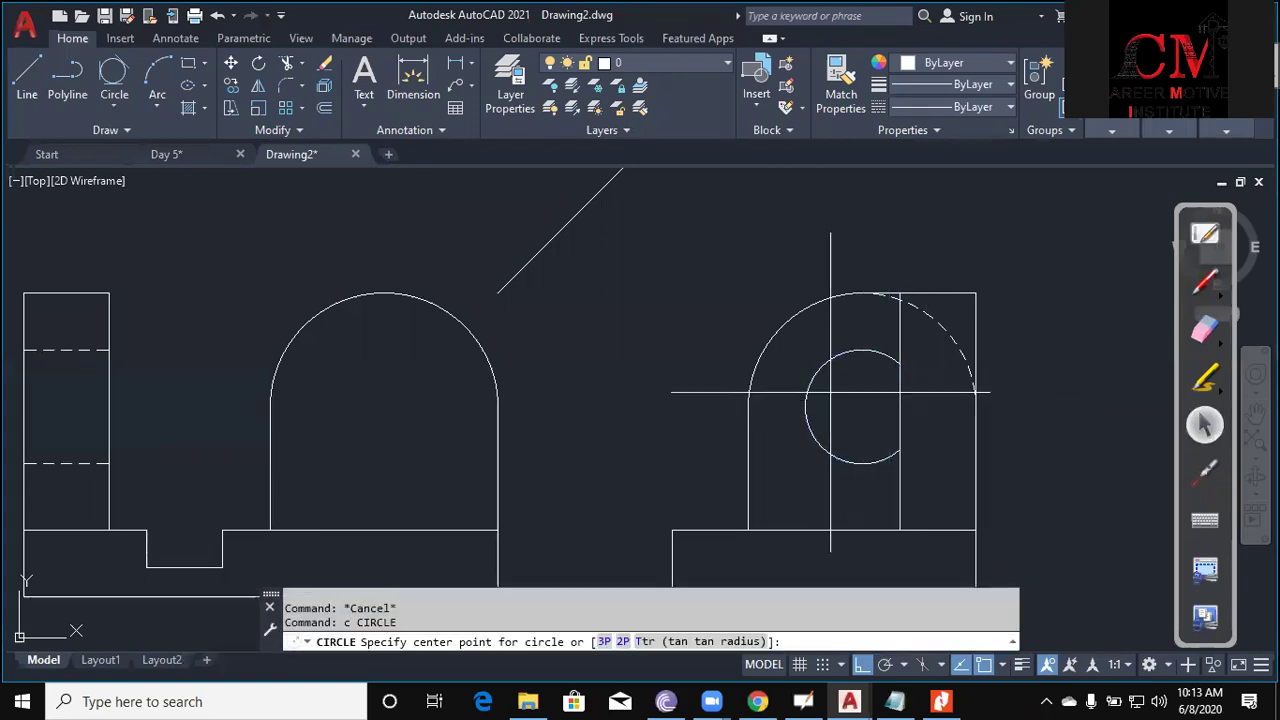
click(862, 405)
click(900, 365)
key(Return)
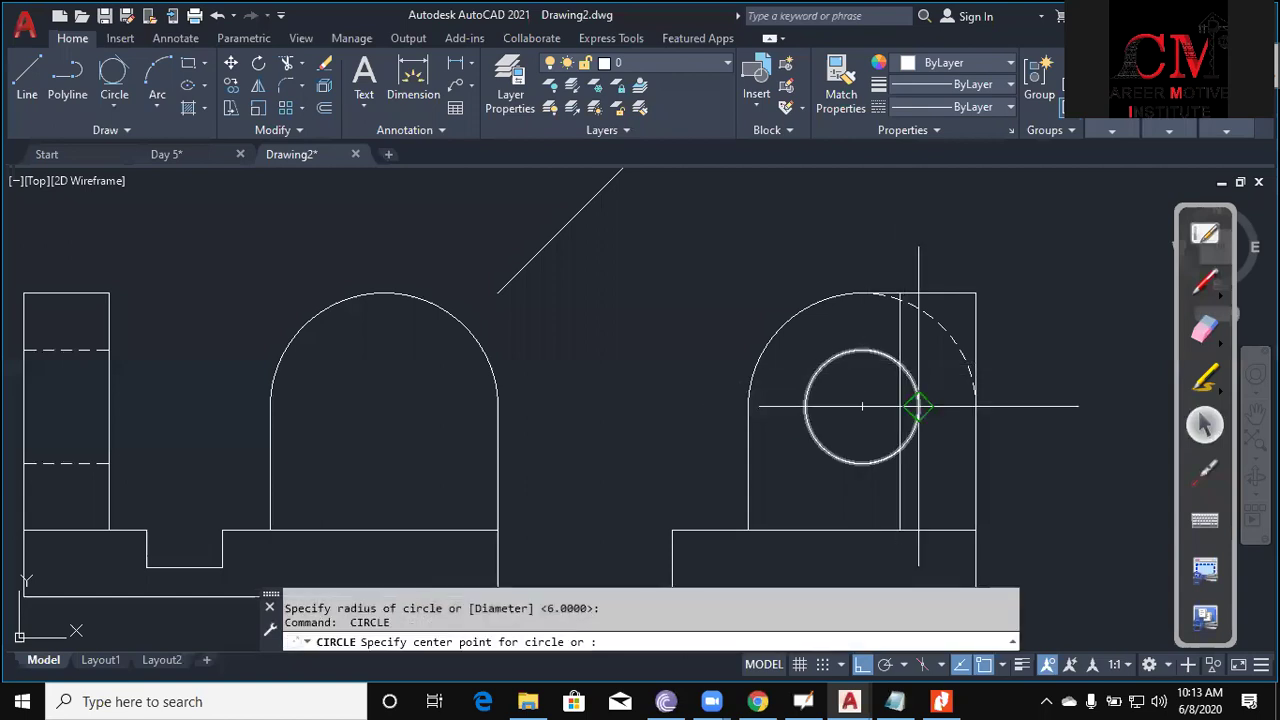
key(Escape)
Trim part of the hole circle and match the dashed arc's line style.
text(tr)
key(Return)
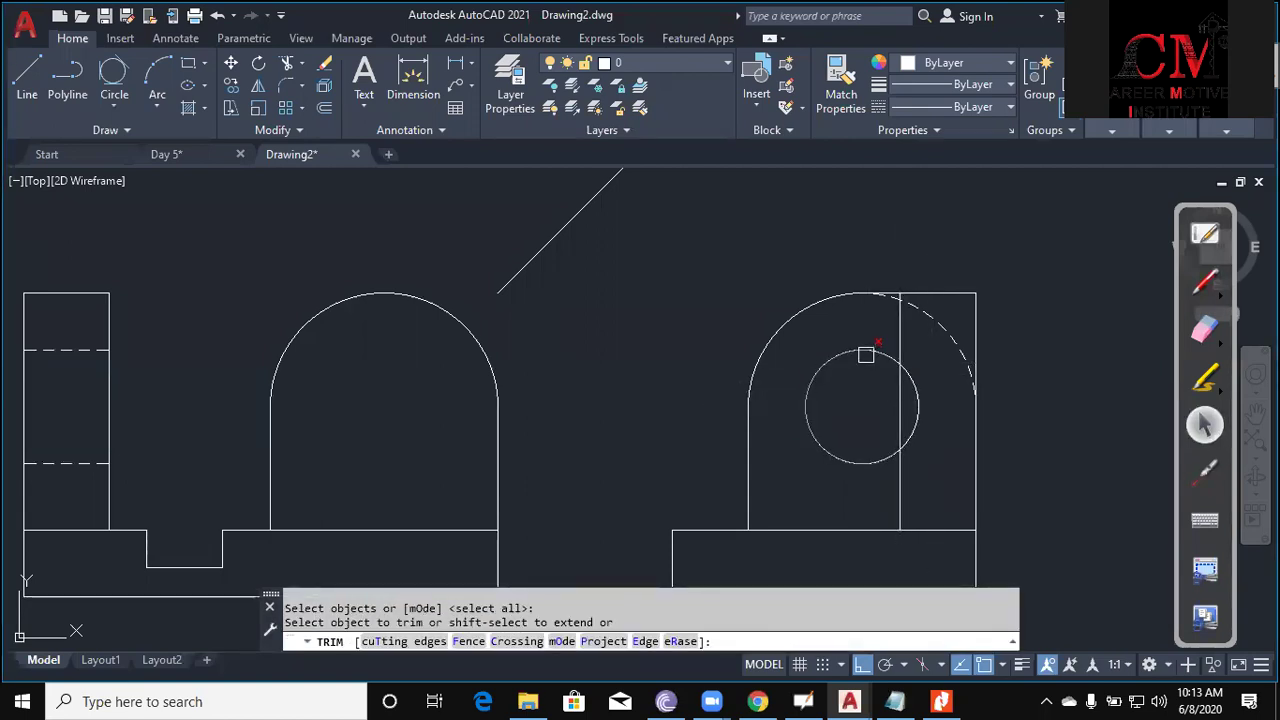
click(865, 352)
key(Escape)
key(Escape)
text(ma)
key(Return)
click(955, 342)
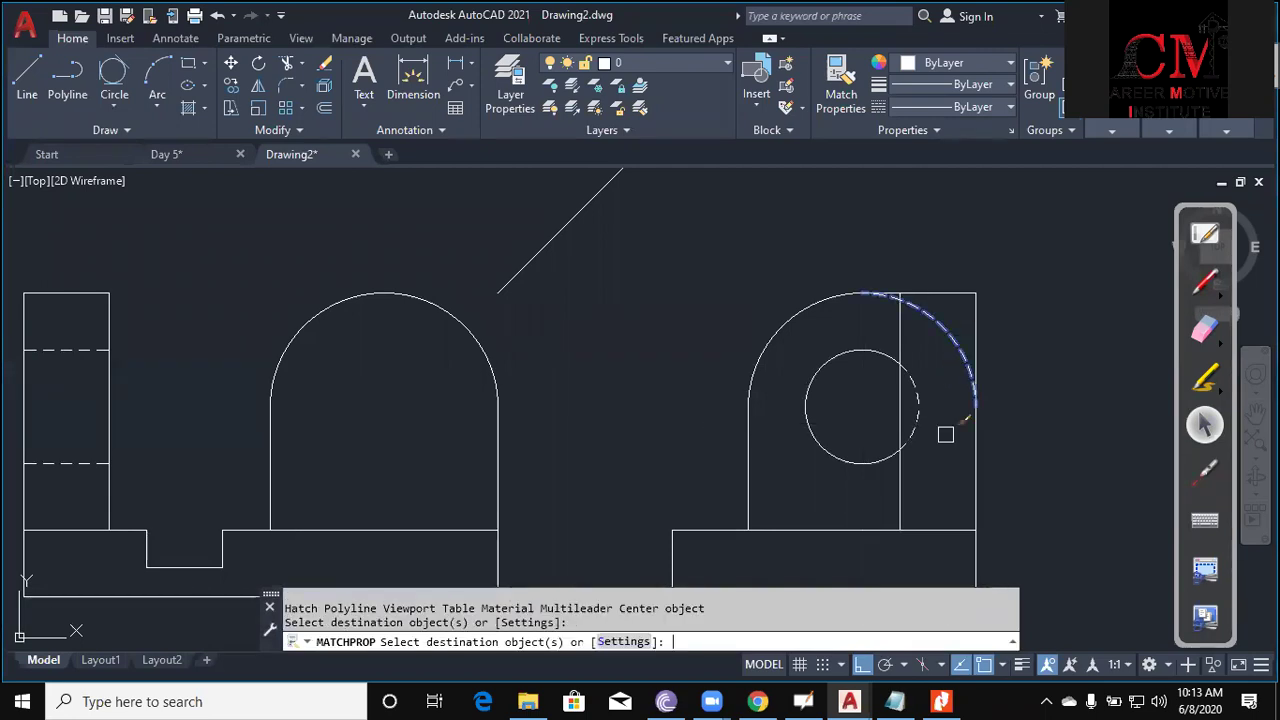
key(Escape)
key(Escape)
scroll(977, 457, down, 3)
scroll(906, 414, down, 2)
scroll(954, 443, down, 1)
Place a horizontal construction line at the slot bottom across the views.
scroll(940, 442, up, 2)
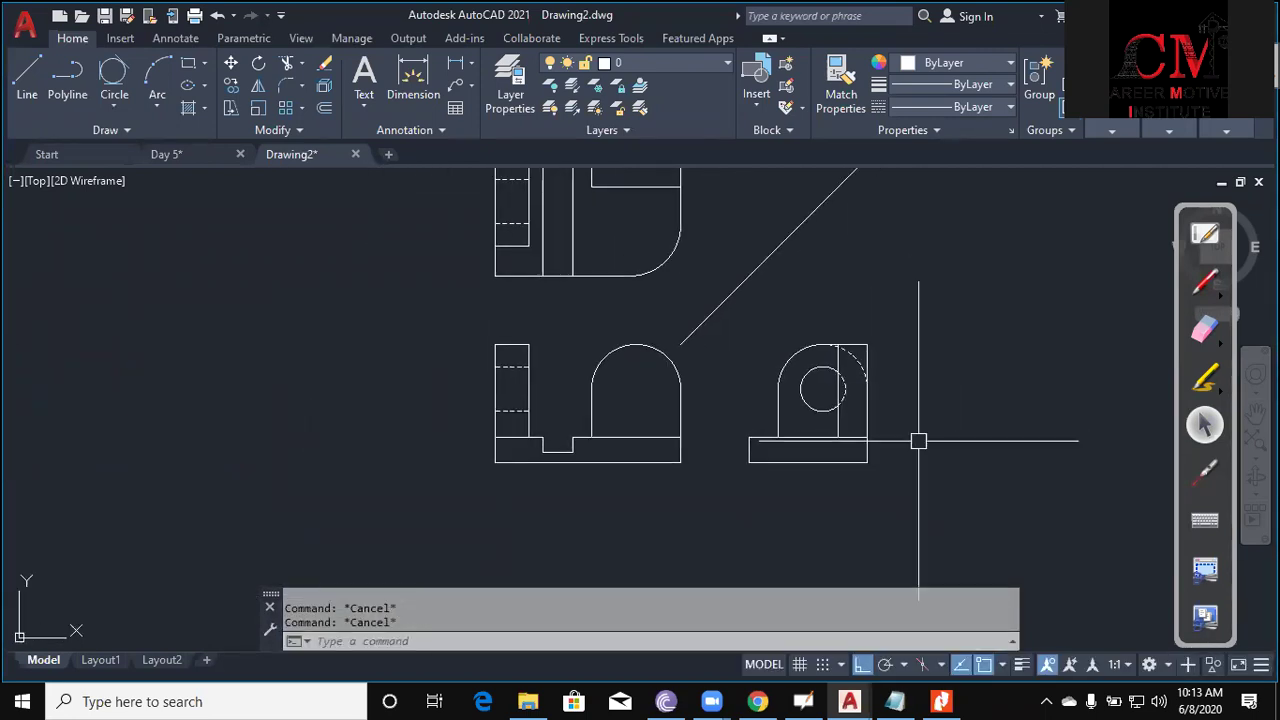
text(xl)
key(Return)
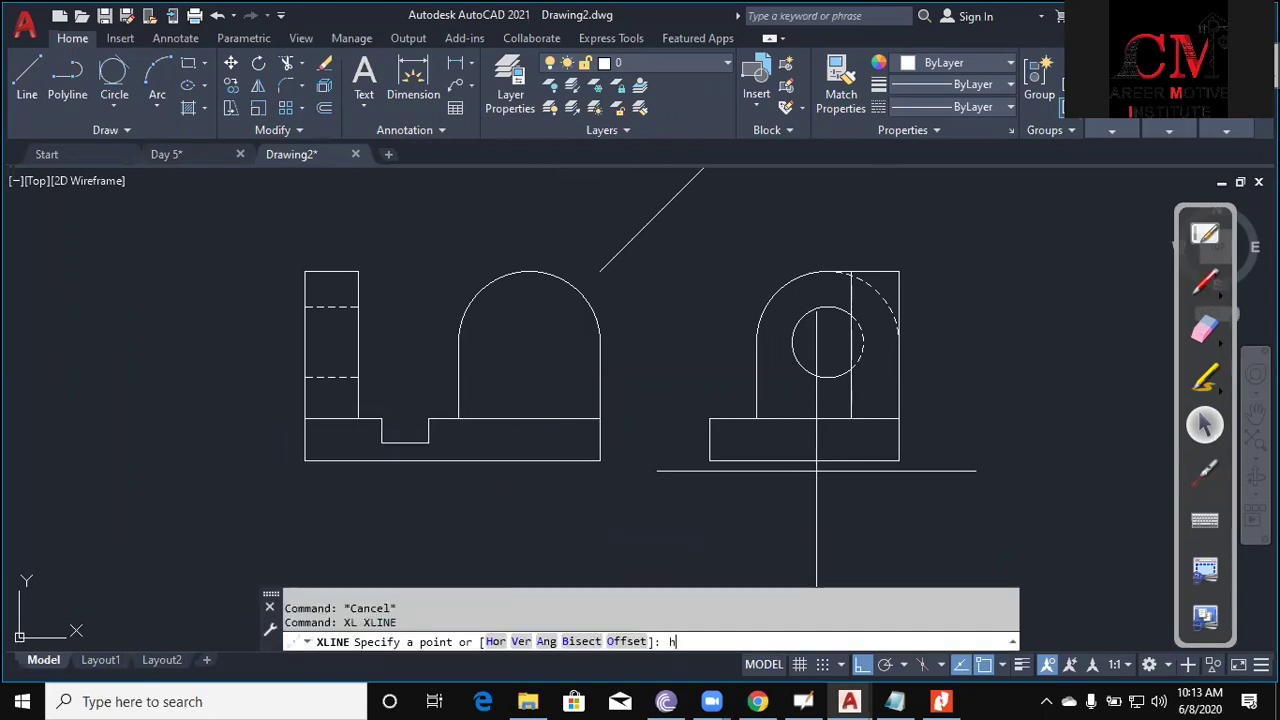
text(h)
key(Return)
click(428, 442)
key(Return)
key(Escape)
key(Escape)
text(xl)
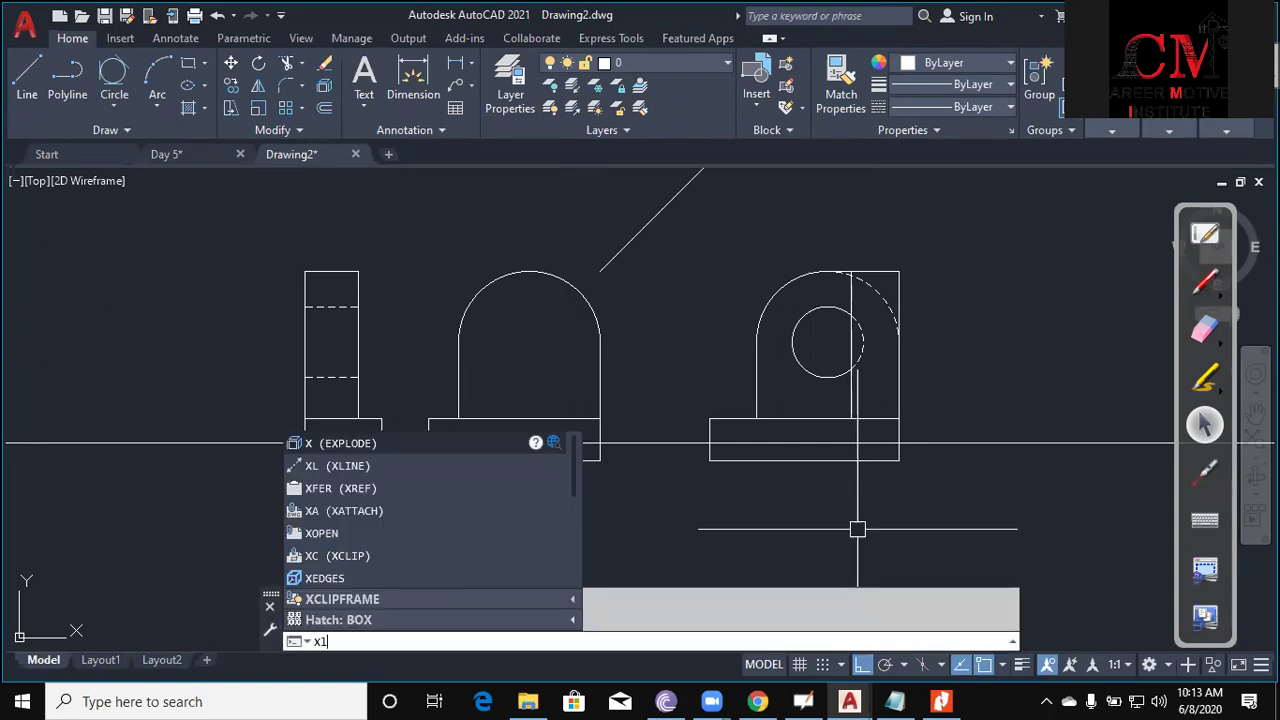
Start a vertical construction line, then recentre on the front and side views.
key(Return)
text(v)
key(Return)
scroll(763, 408, down, 2)
middle_drag(694, 357, 688, 438)
key(Escape)
key(Return)
scroll(608, 349, up, 2)
mouse_move(627, 374)
middle_down()
mouse_move(650, 396)
mouse_move(624, 303)
middle_up()
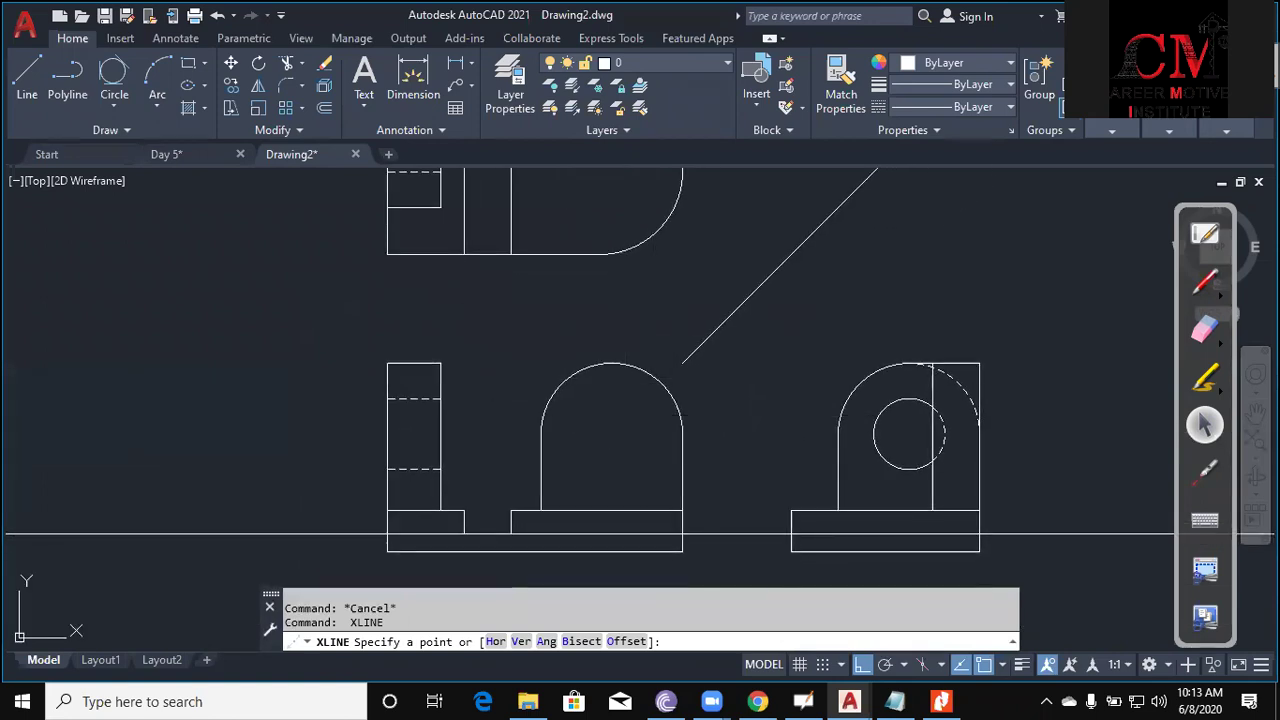
key(Escape)
Trim the horizontal construction line to the side view's left and right edges.
text(tr)
key(Return)
scroll(740, 500, up, 2)
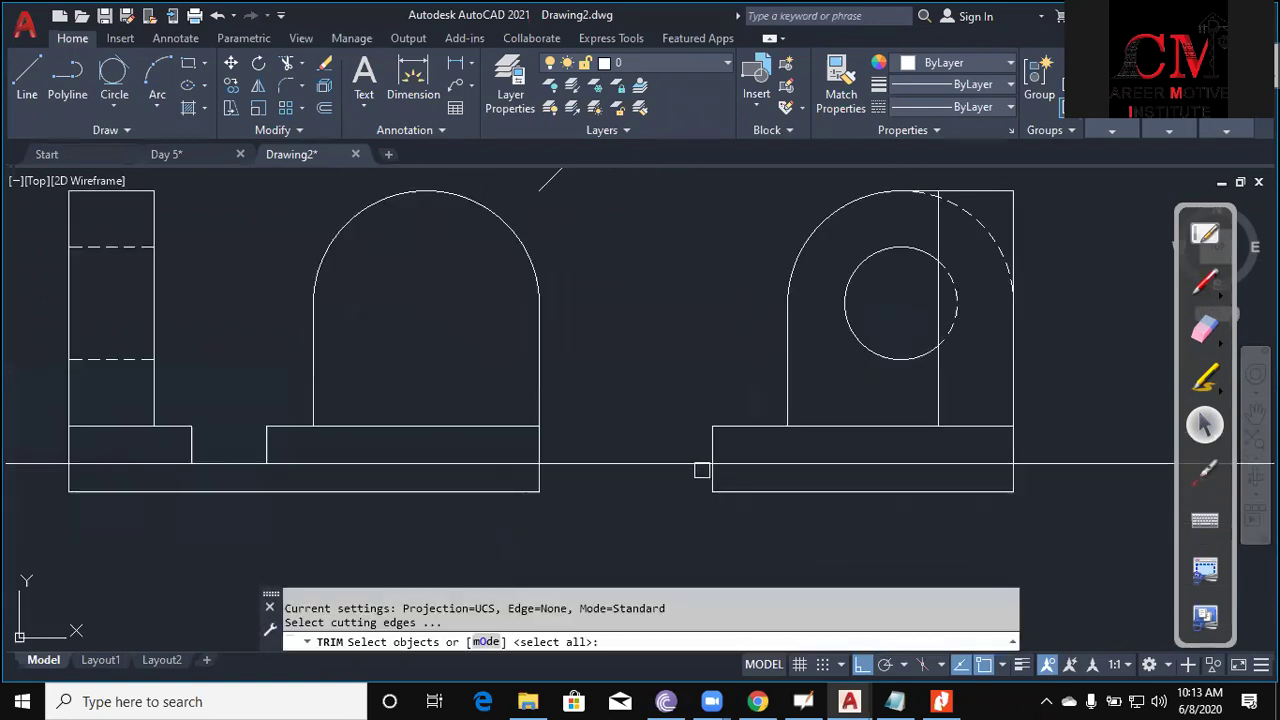
click(716, 448)
click(1013, 450)
key(Return)
click(1091, 483)
click(688, 491)
key(Escape)
key(Escape)
Give the groove line the dashed arc's linetype and pan to show all three views.
text(ma)
key(Return)
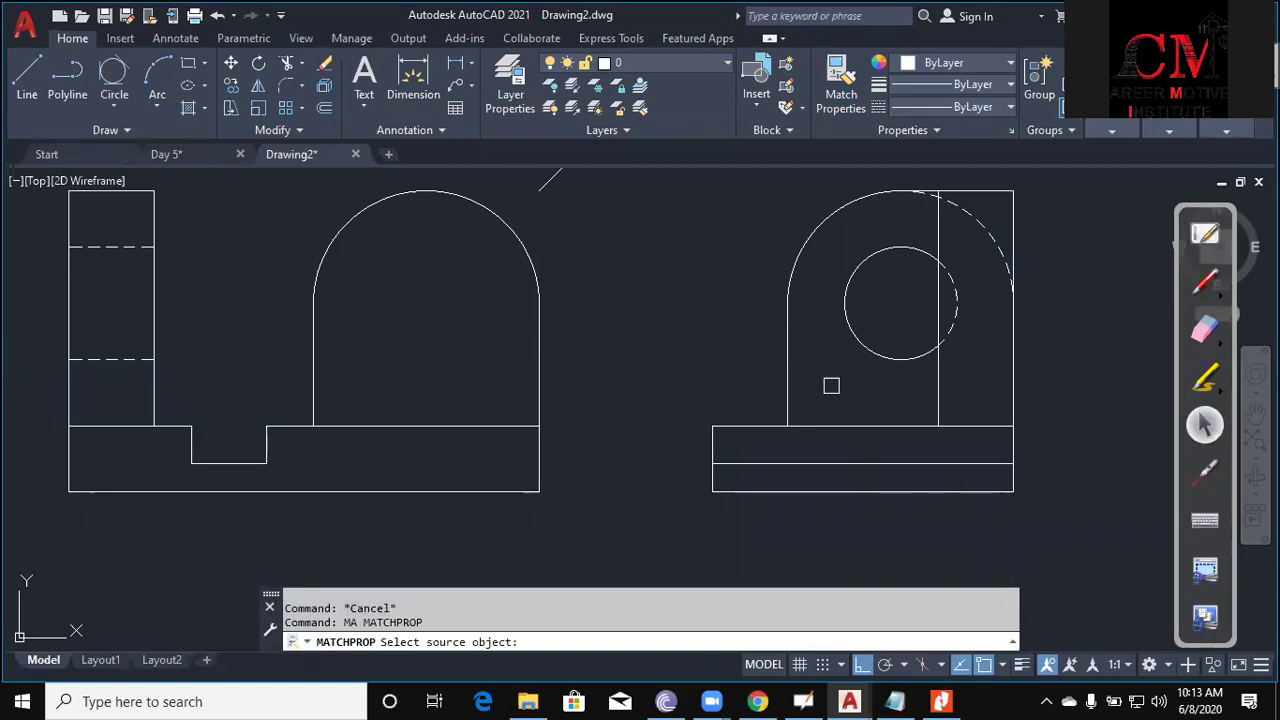
click(953, 318)
key(Escape)
scroll(930, 440, down, 4)
middle_drag(974, 443, 936, 476)
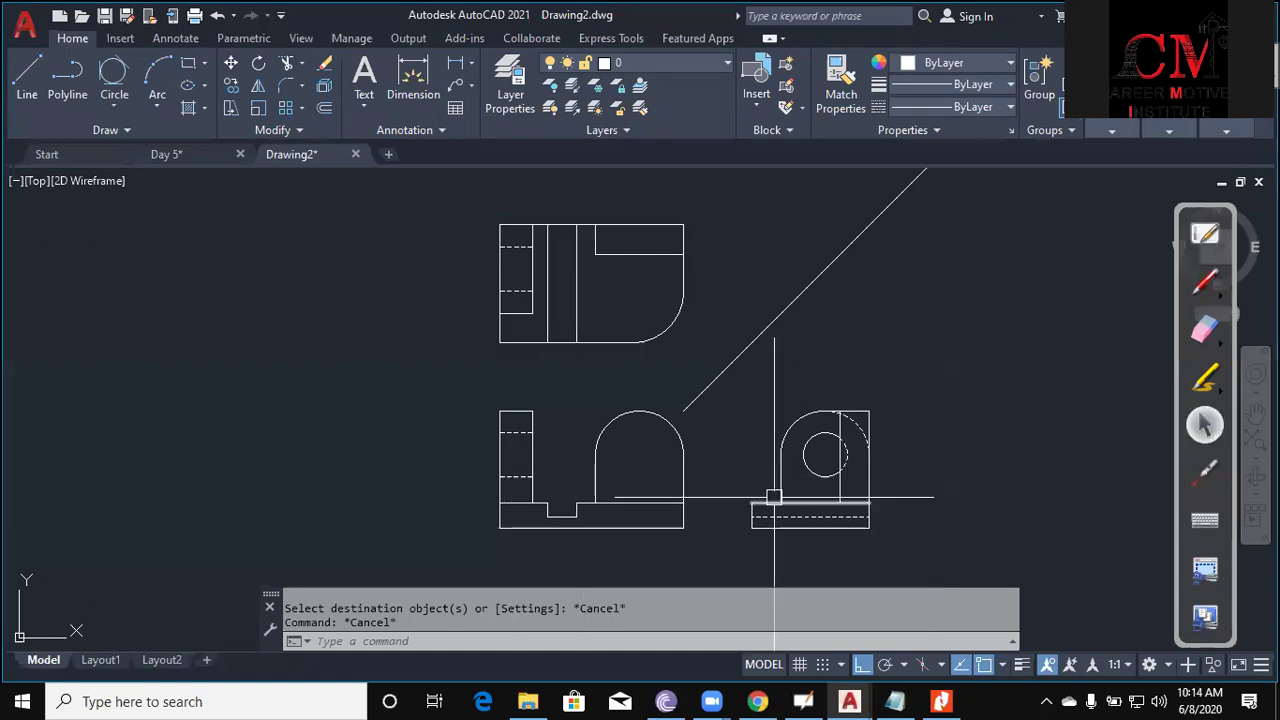
scroll(800, 480, down, 3)
middle_drag(837, 457, 813, 490)
scroll(791, 477, up, 1)
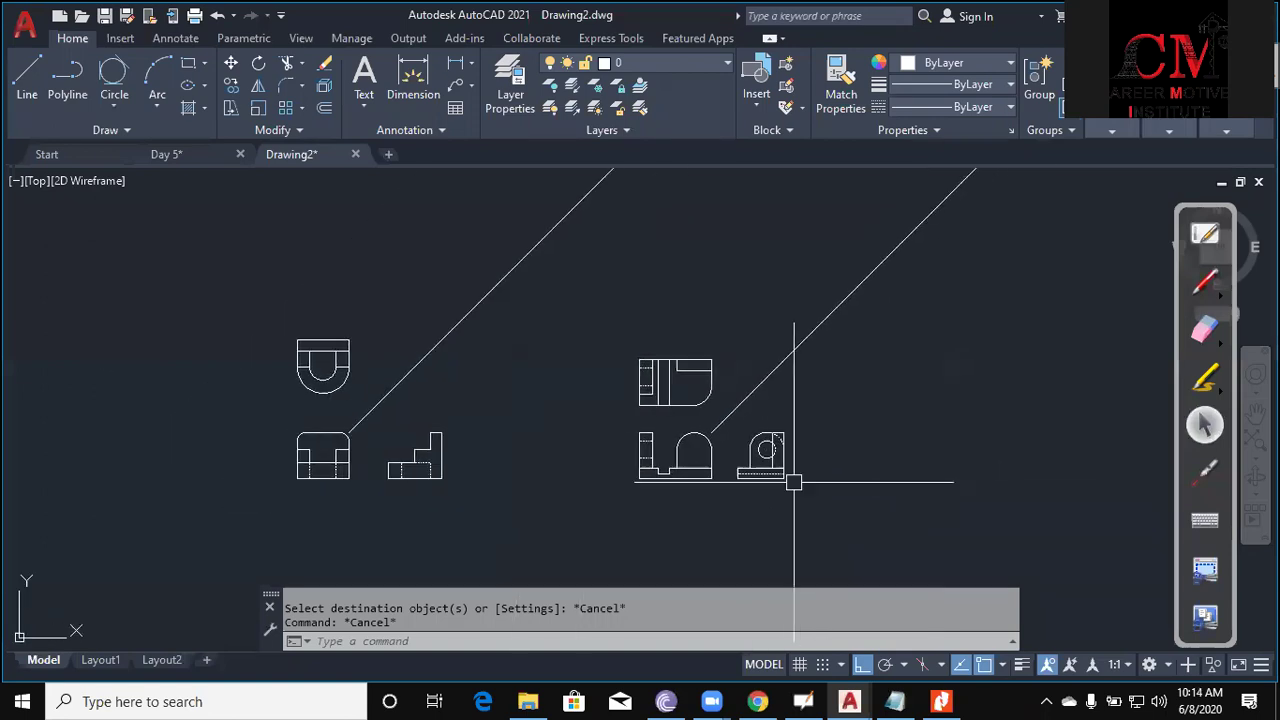
scroll(760, 420, up, 1)
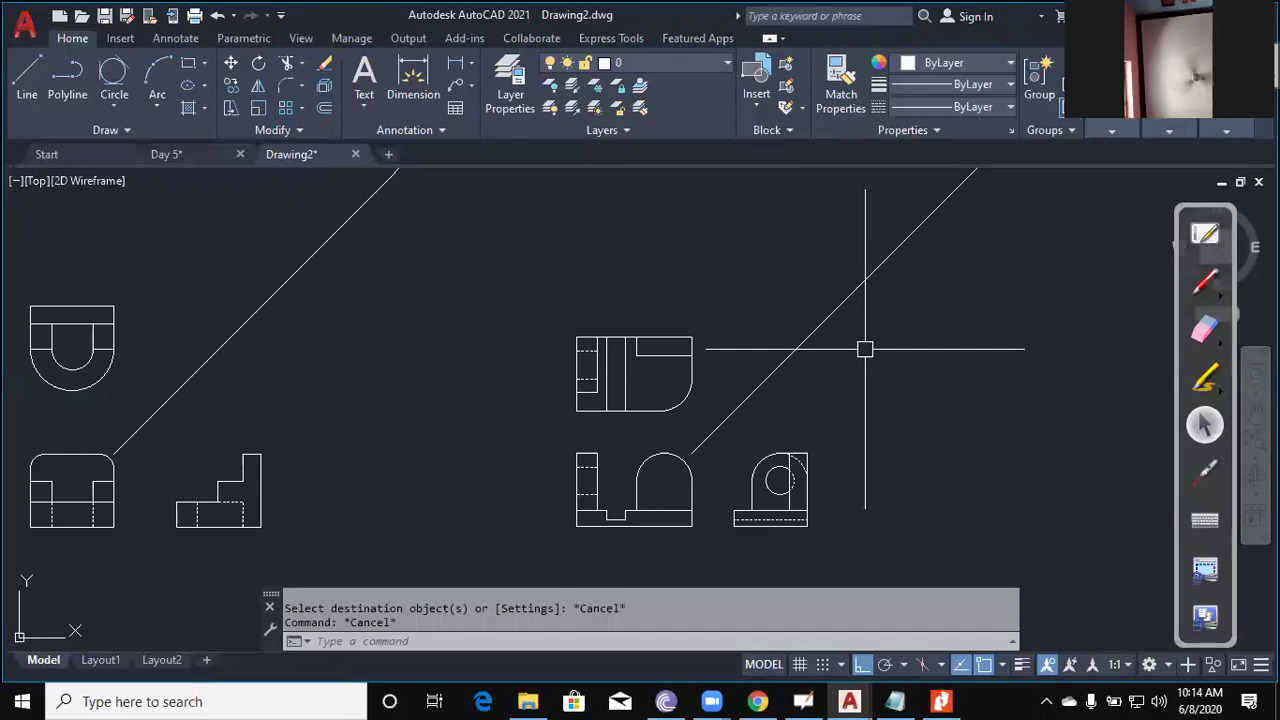
scroll(560, 506, up, 2)
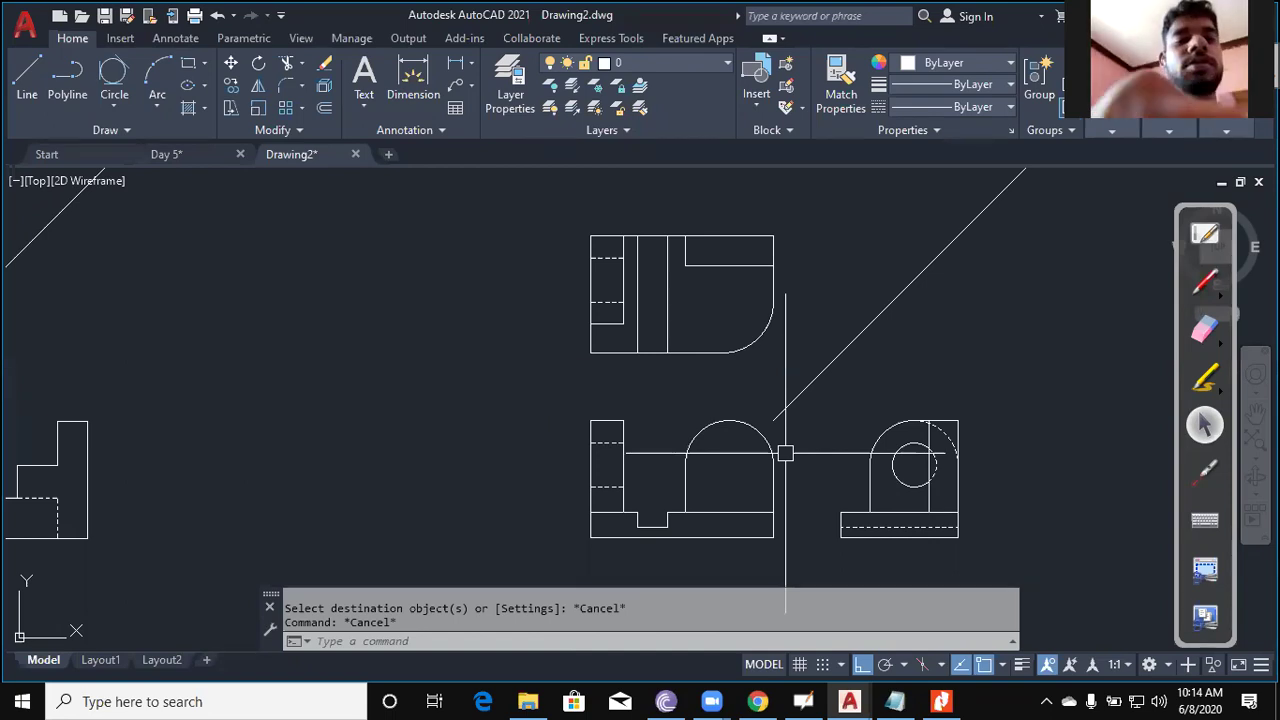
scroll(788, 390, down, 2)
middle_drag(827, 400, 773, 392)
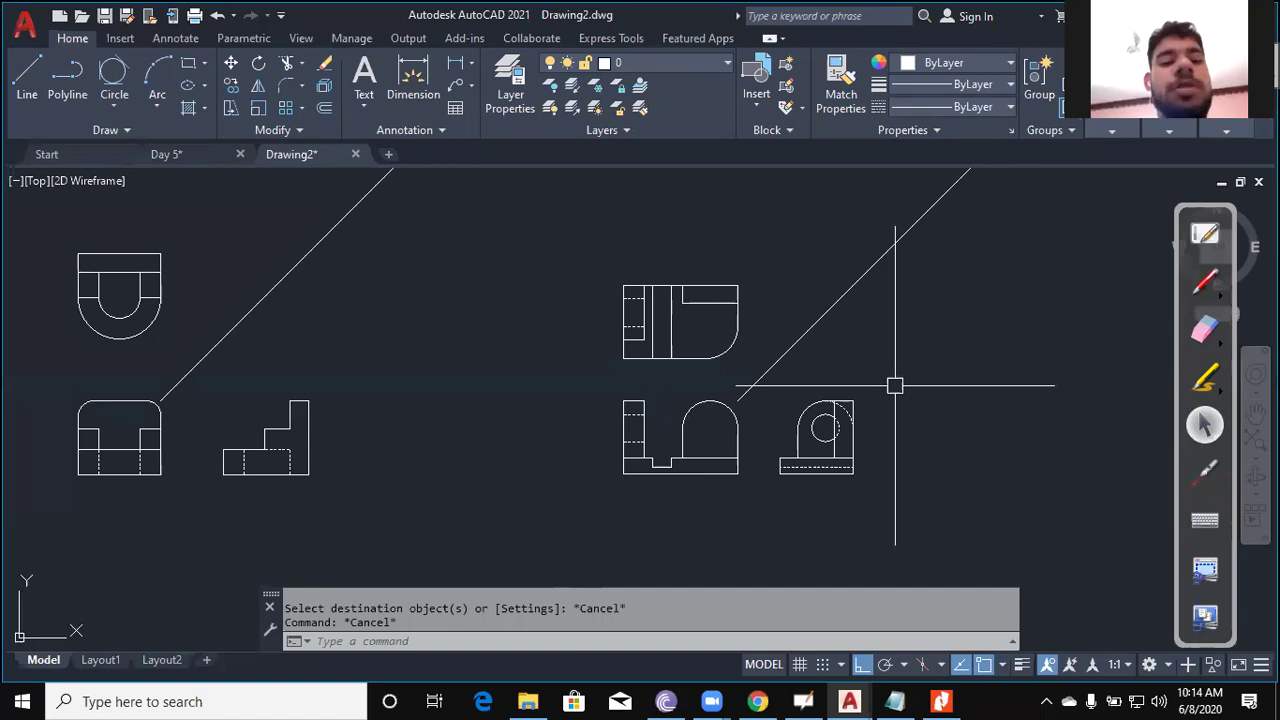